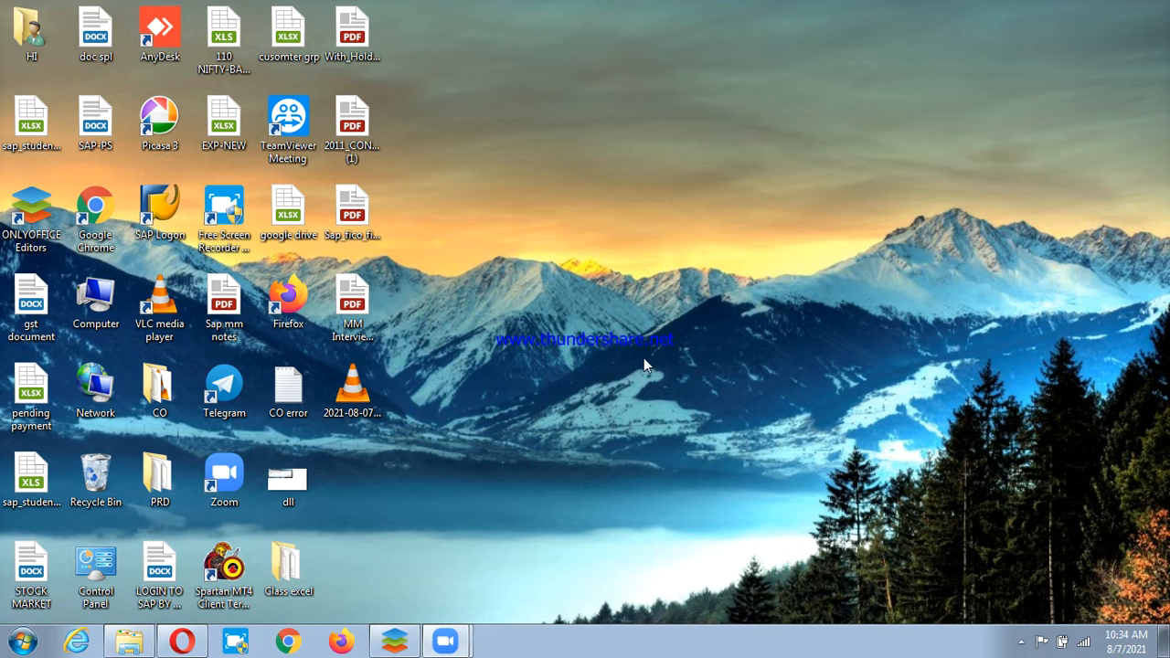
Bring the PSD.xlsx notes back up and scroll down to row 245, the end of the End User's Activities list.
{"action": "left_click", "coordinate": [393, 641]}
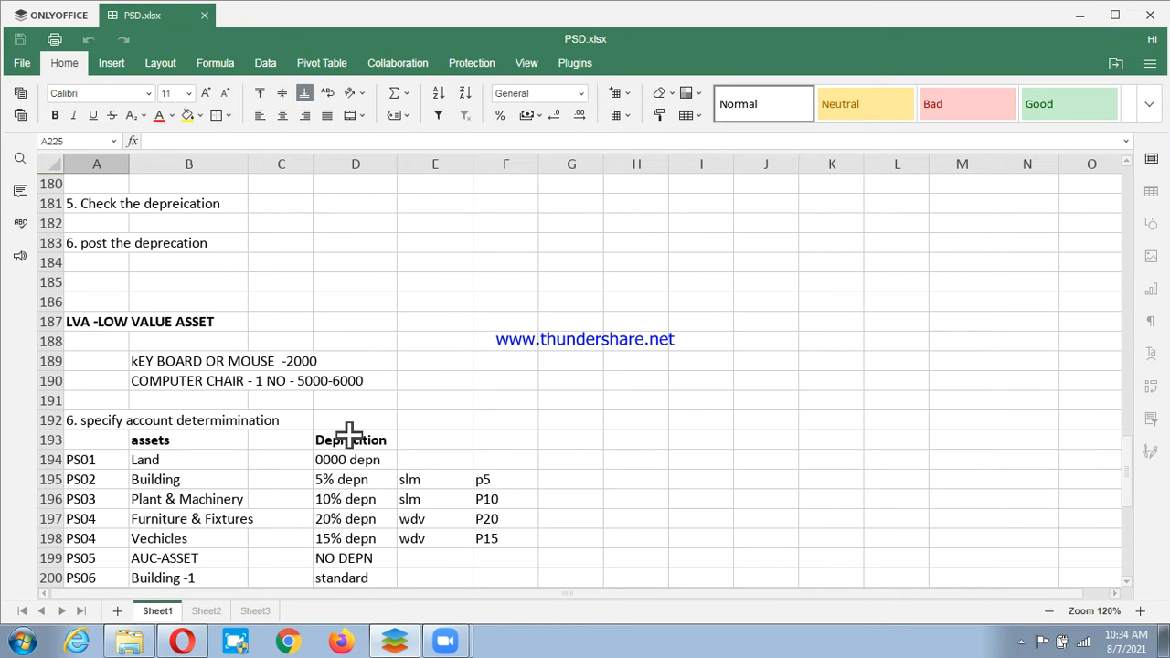
{"action": "scroll", "coordinate": [338, 448], "scroll_direction": "down", "scroll_amount": 3}
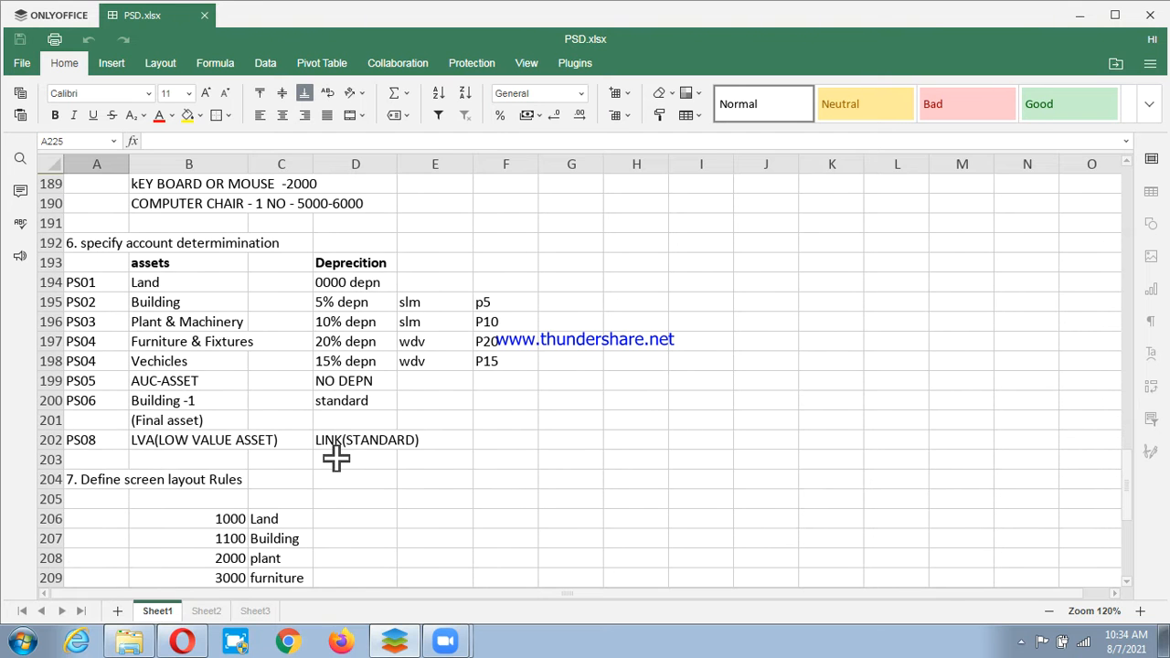
{"action": "scroll", "coordinate": [336, 459], "scroll_direction": "down", "scroll_amount": 4}
{"action": "scroll", "coordinate": [331, 464], "scroll_direction": "down", "scroll_amount": 5}
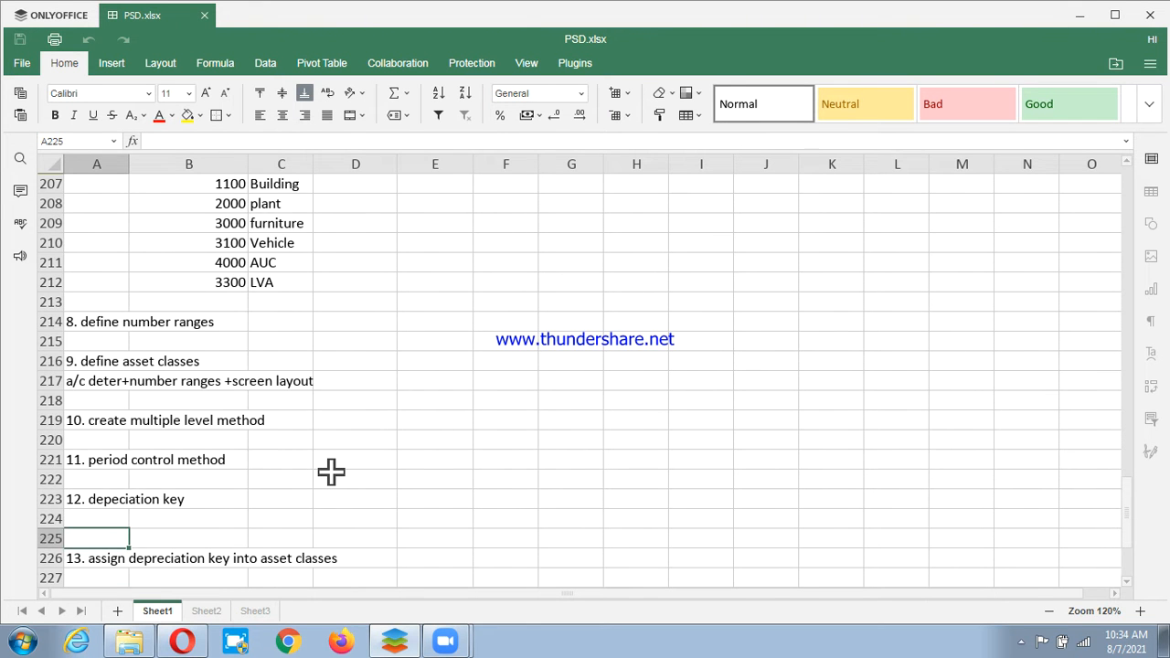
{"action": "scroll", "coordinate": [331, 471], "scroll_direction": "down", "scroll_amount": 5}
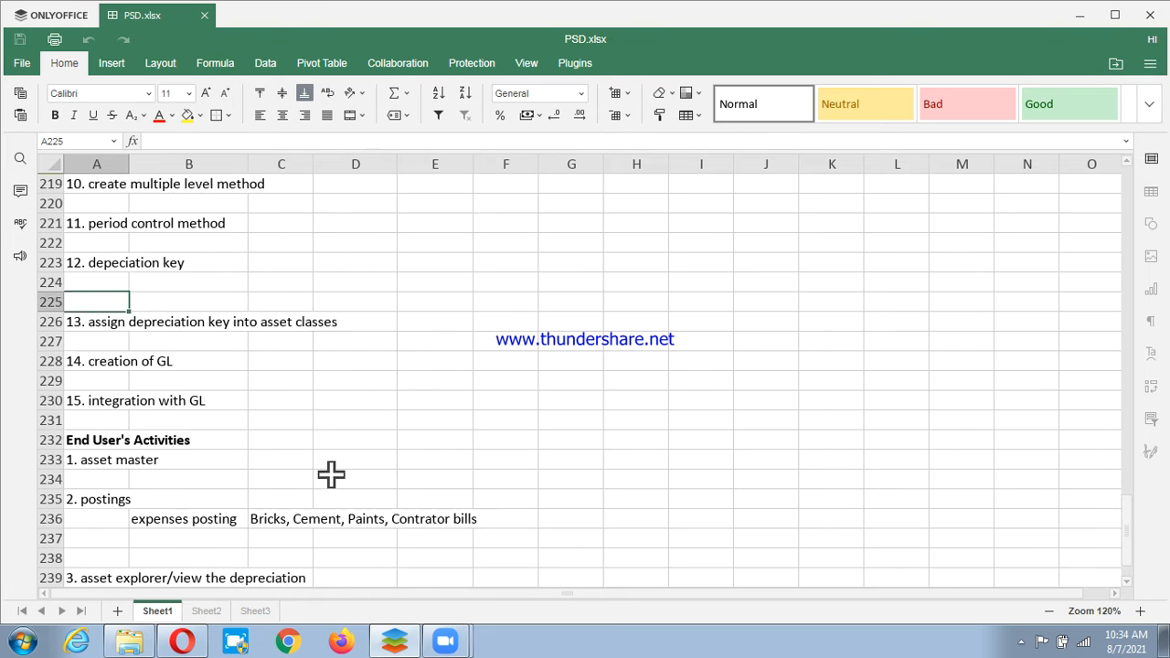
{"action": "scroll", "coordinate": [307, 468], "scroll_direction": "down", "scroll_amount": 1}
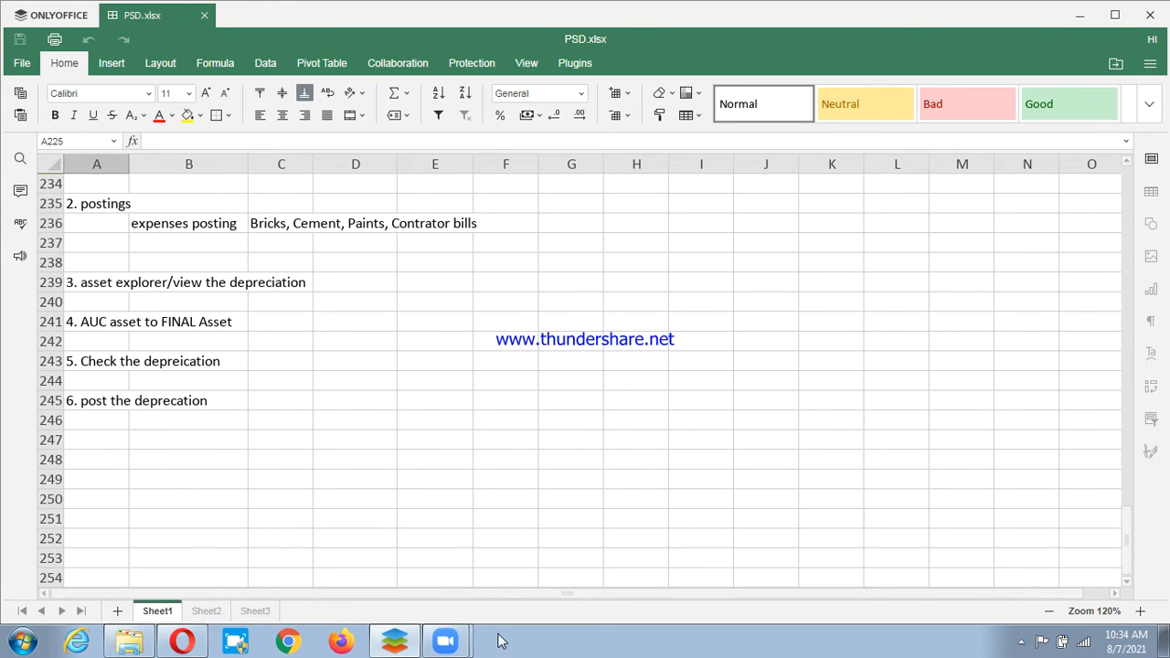
{"action": "left_click", "coordinate": [25, 643]}
Launch SAP Logon, connect to FUNCTIONAL, and sign in to client 800 with the user ID and password.
{"action": "left_click", "coordinate": [53, 244]}
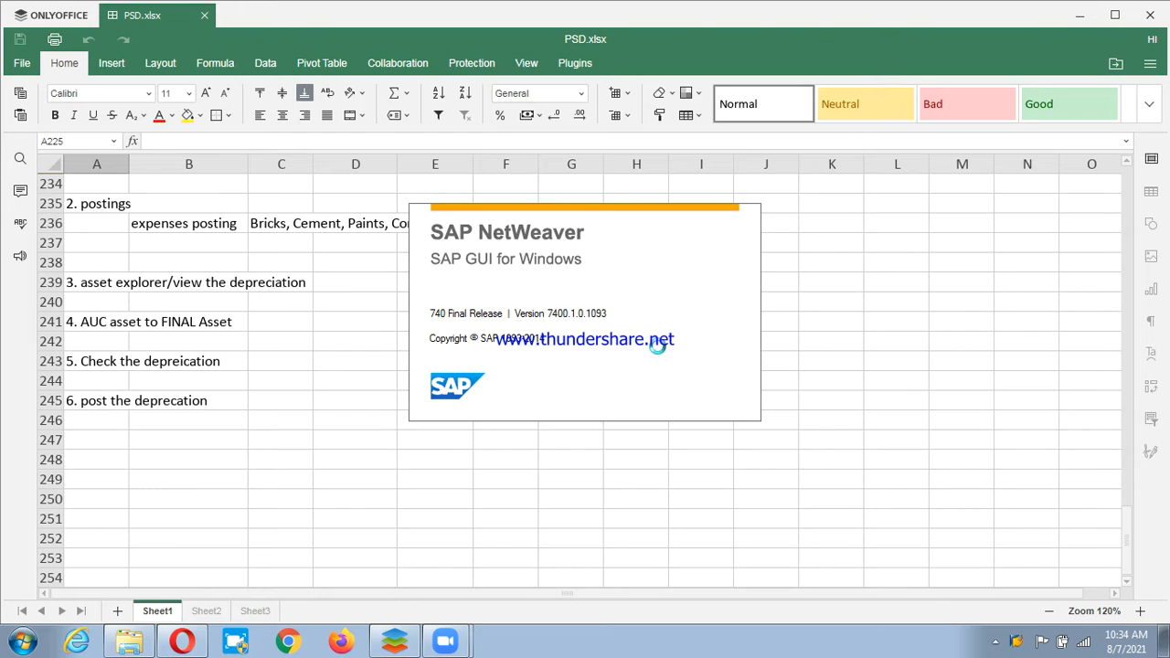
{"action": "key", "text": "Down"}
{"action": "key", "text": "Down"}
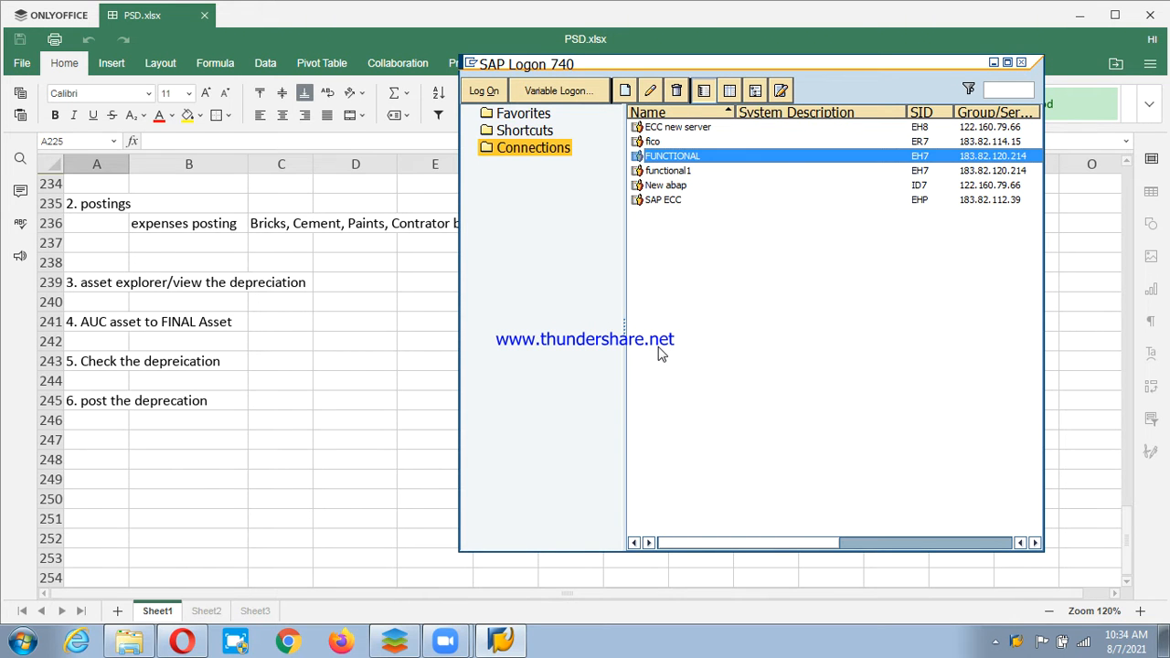
{"action": "key", "text": "Return"}
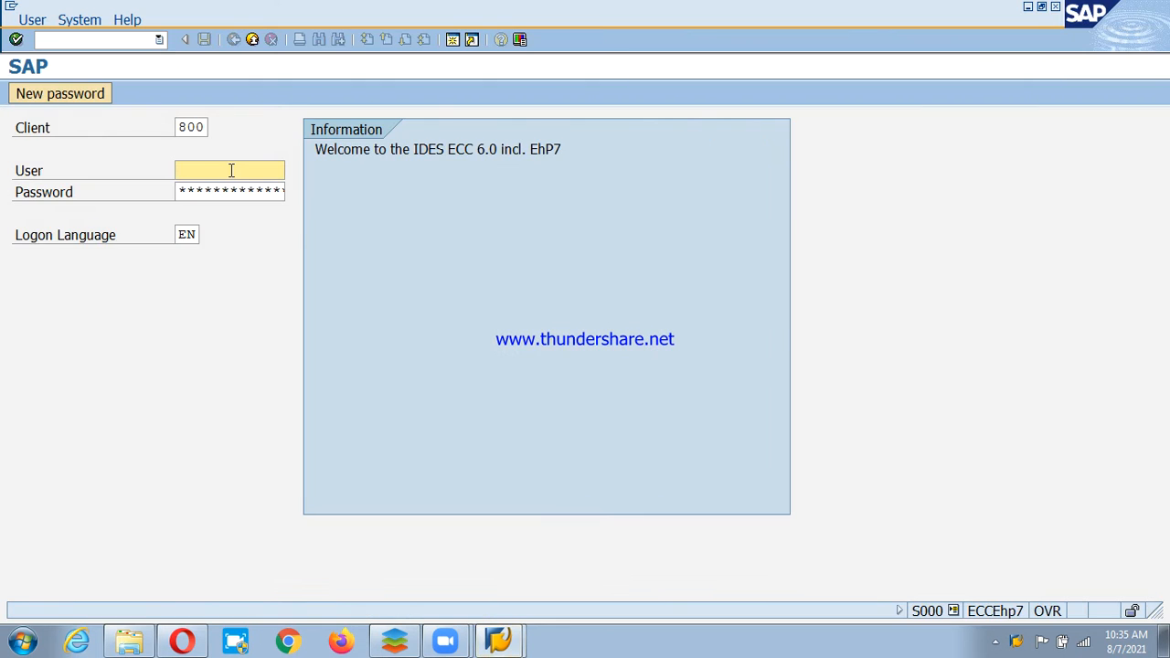
{"action": "type", "text": "17FUN61"}
{"action": "key", "text": "Tab"}
{"action": "key", "text": "Caps_Lock"}
{"action": "type", "text": "********"}
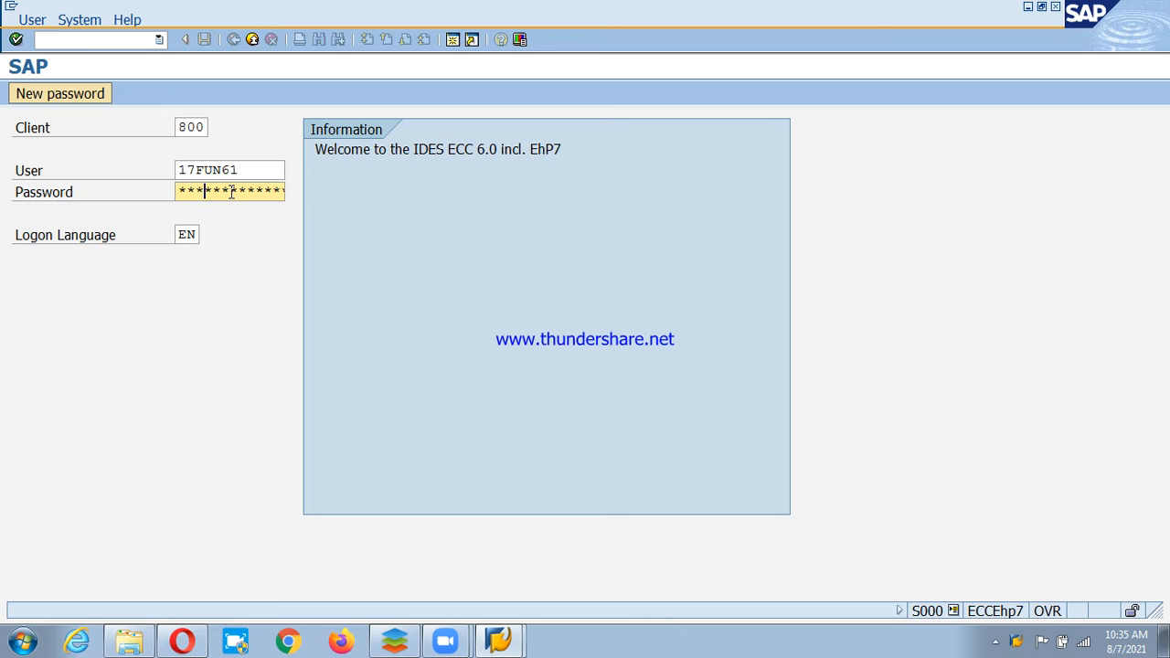
{"action": "key", "text": "Return"}
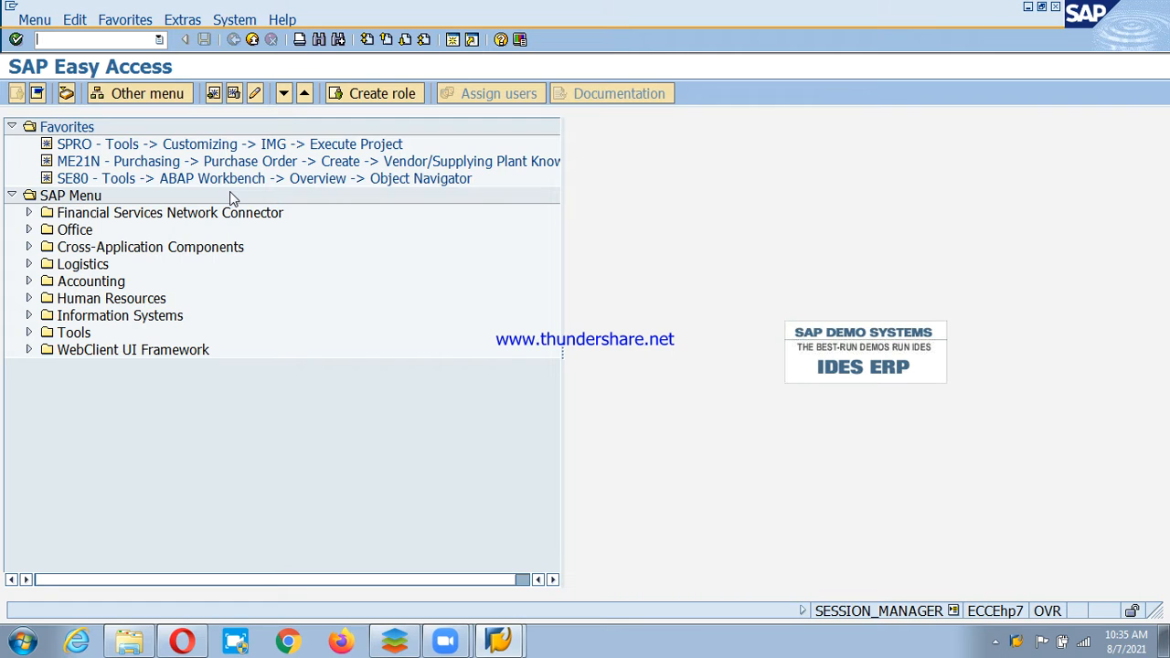
{"action": "type", "text": "aw01n"}
{"action": "key", "text": "Return"}
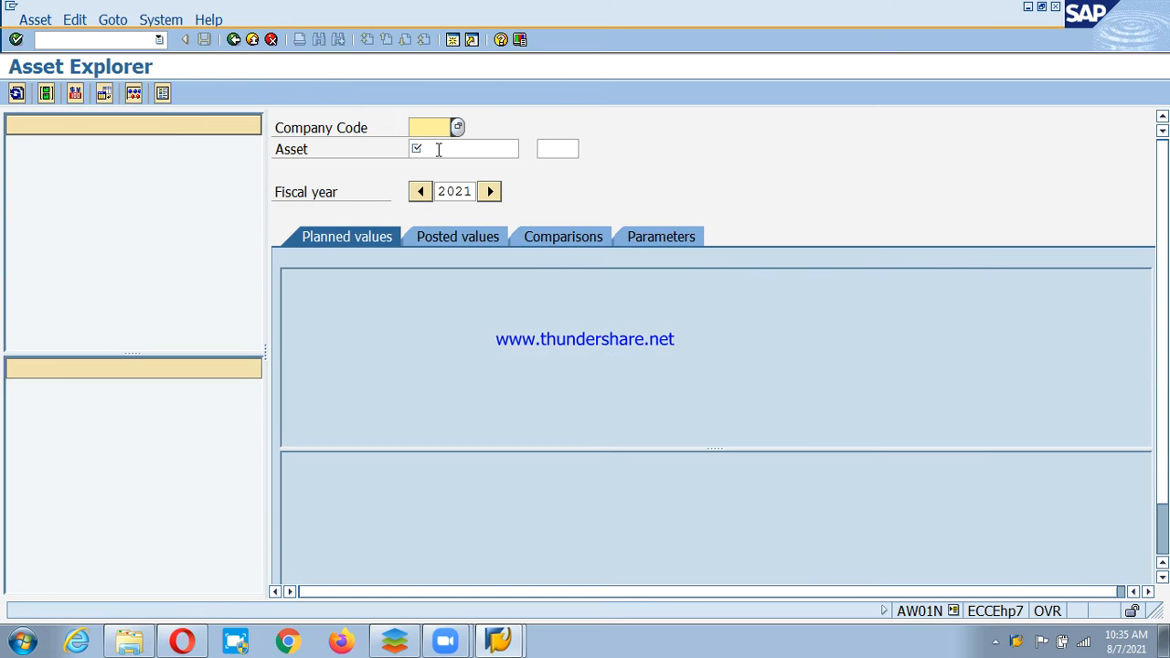
{"action": "type", "text": "psd"}
{"action": "key", "text": "Tab"}
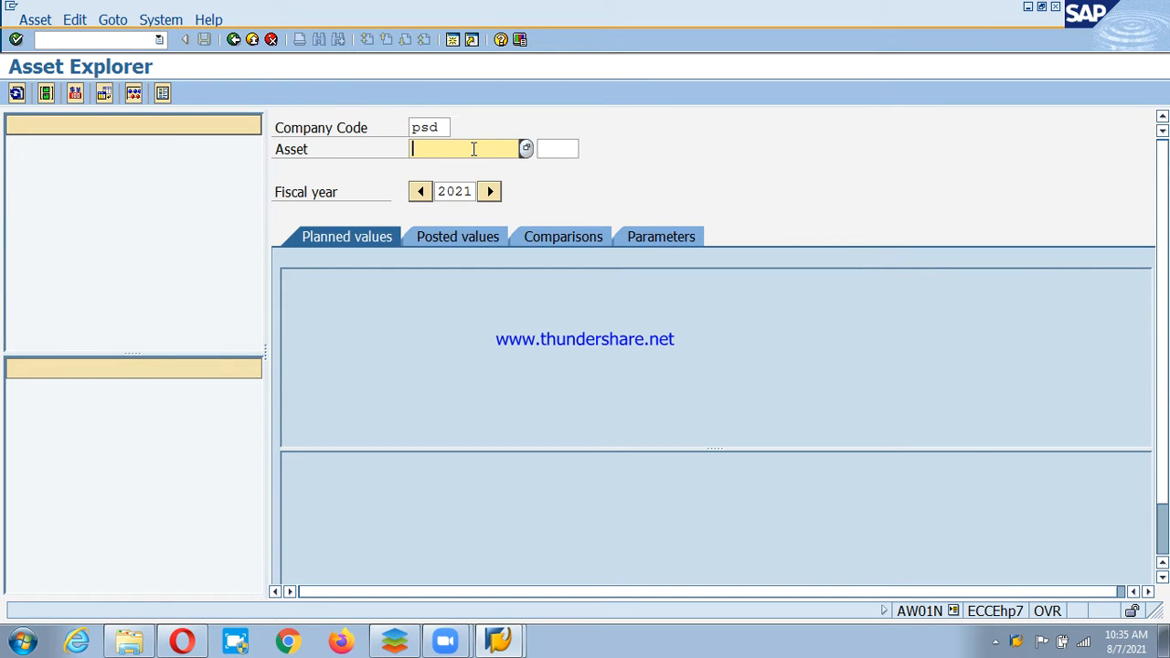
{"action": "key", "text": "F4"}
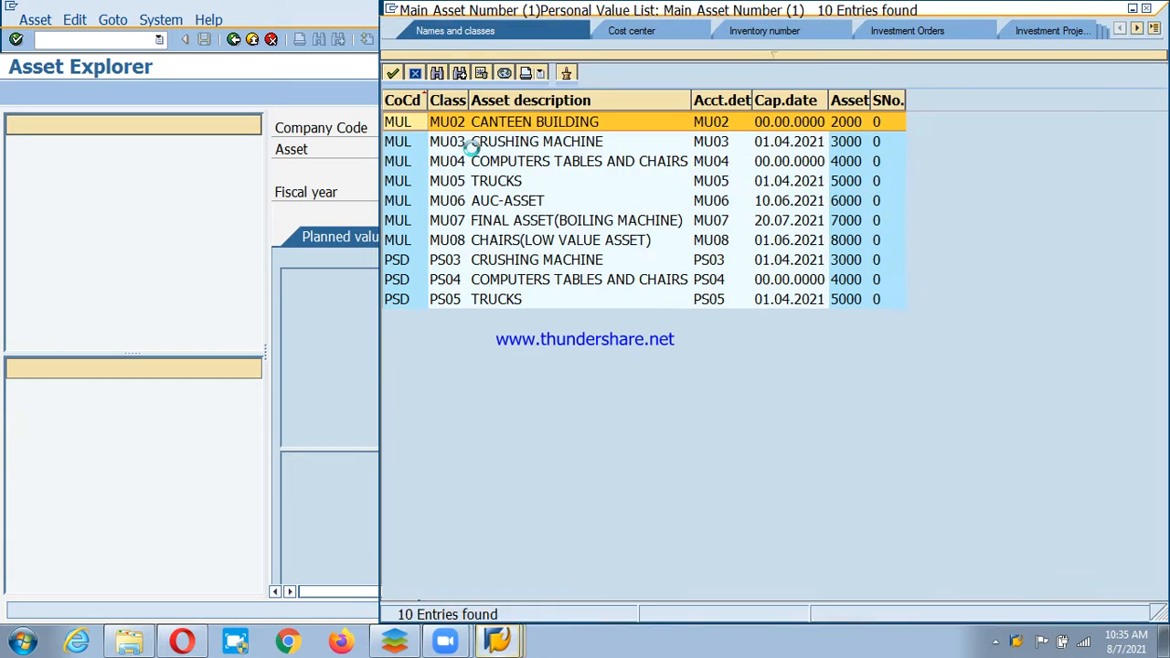
{"action": "left_click", "coordinate": [408, 245]}
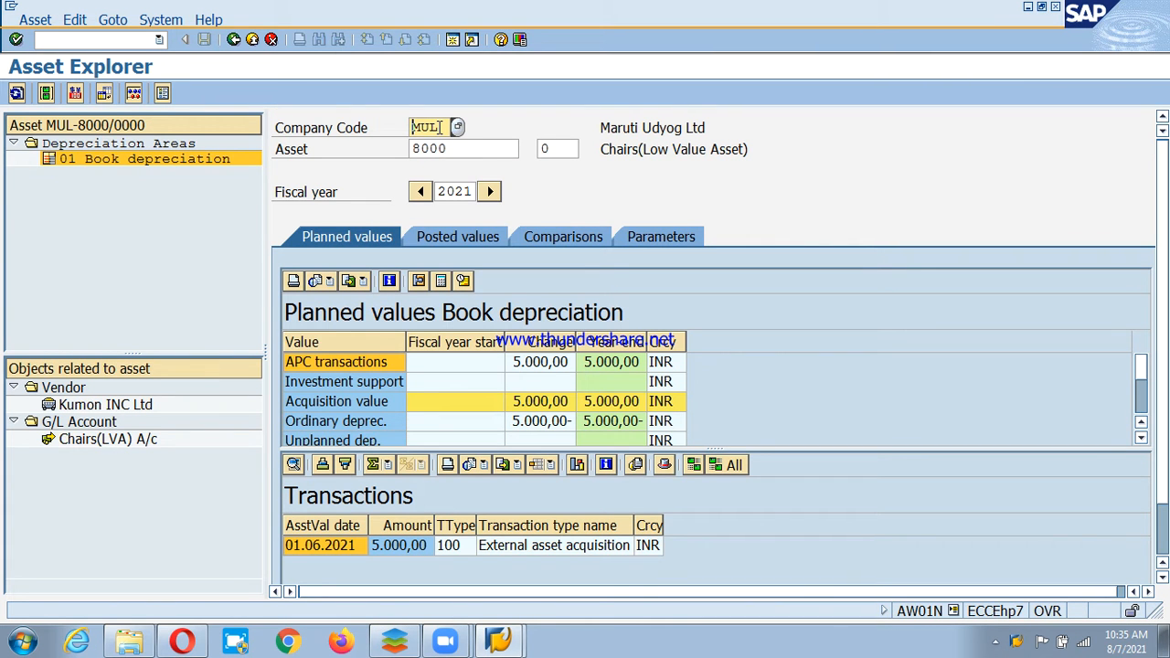
{"action": "key", "text": "F3"}
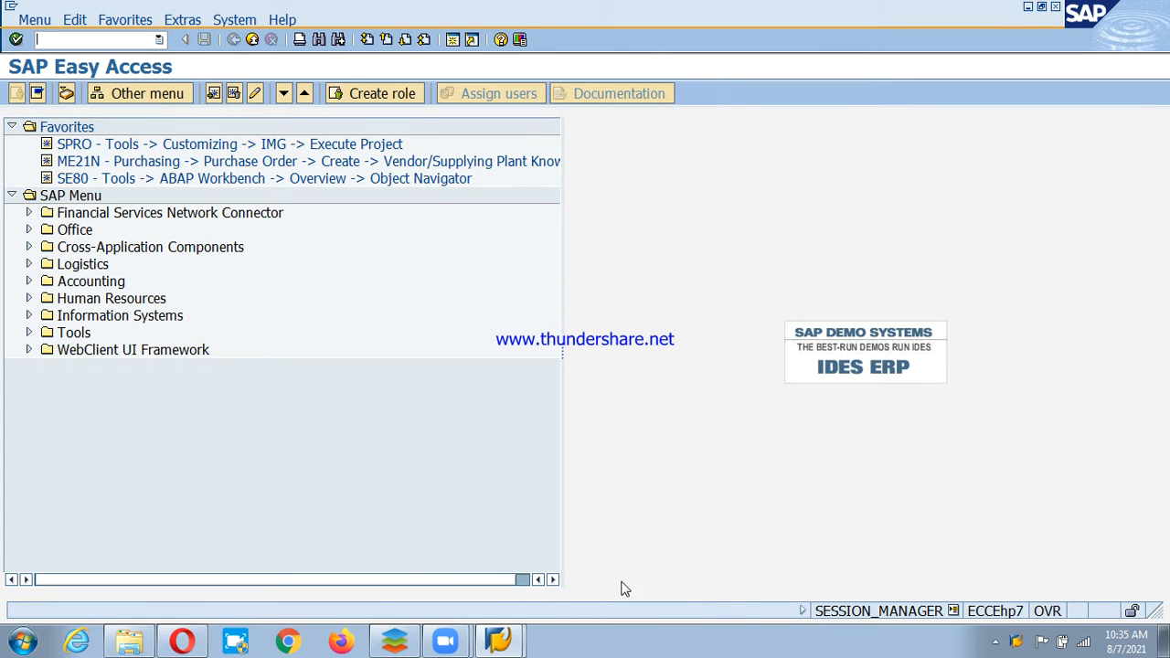
Enter 'BANK RECONCILIATION SYSTEM/STATEMENT(BRS)' in cell A249 of PSD.xlsx.
{"action": "left_click", "coordinate": [395, 643]}
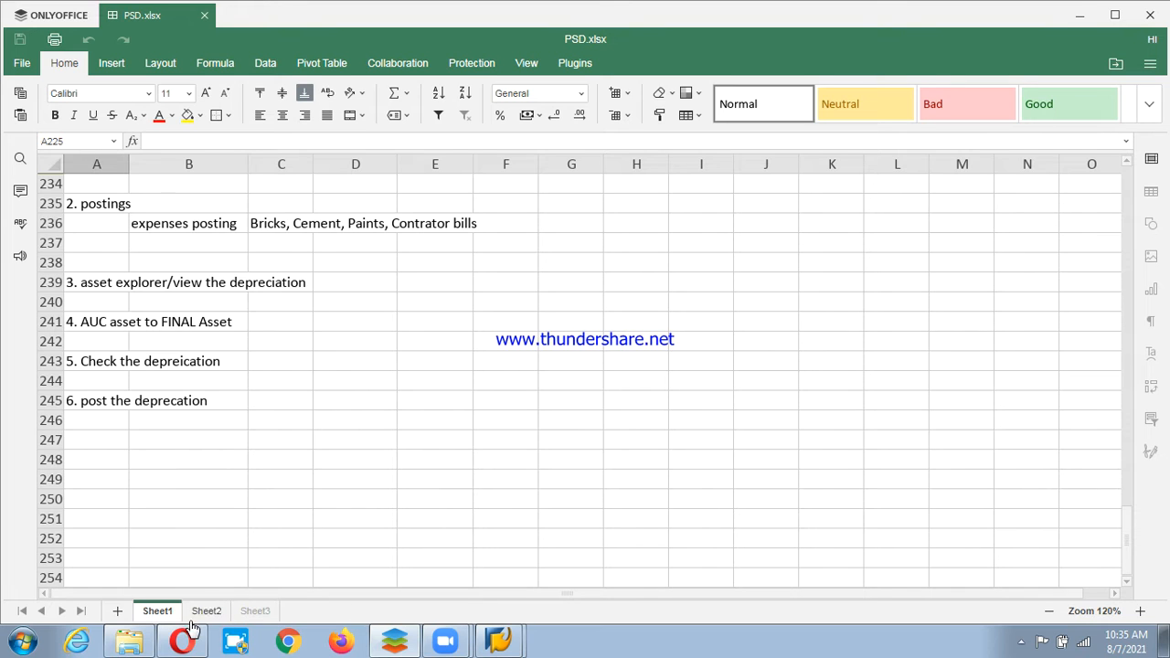
{"action": "left_click", "coordinate": [126, 480]}
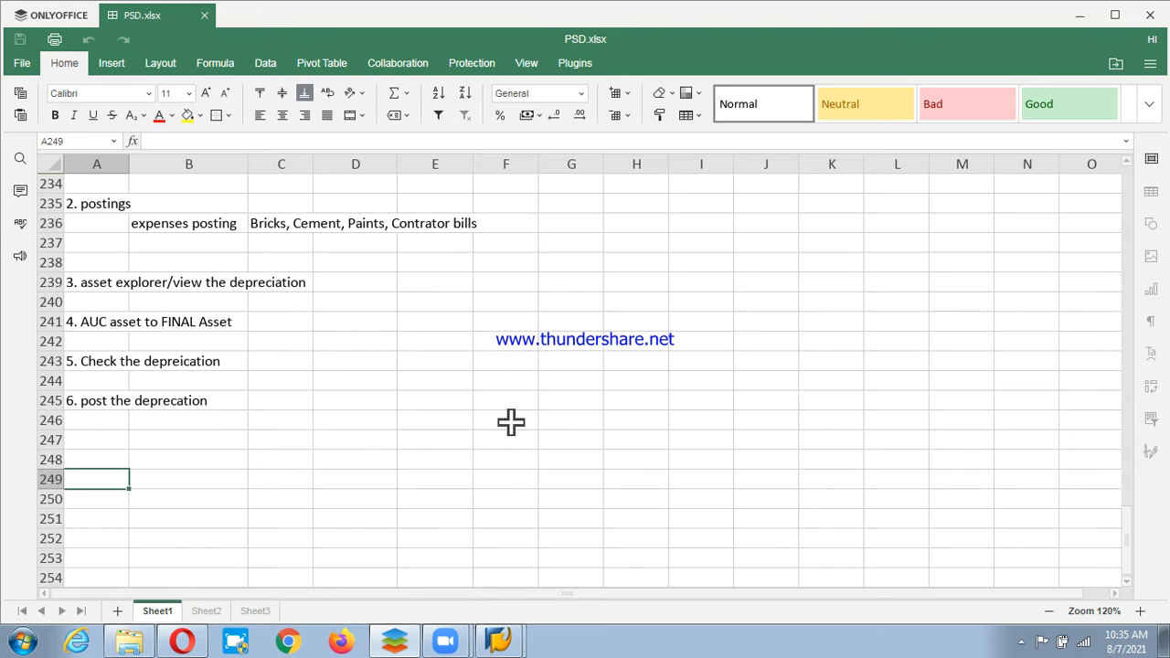
{"action": "type", "text": "BNAK"}
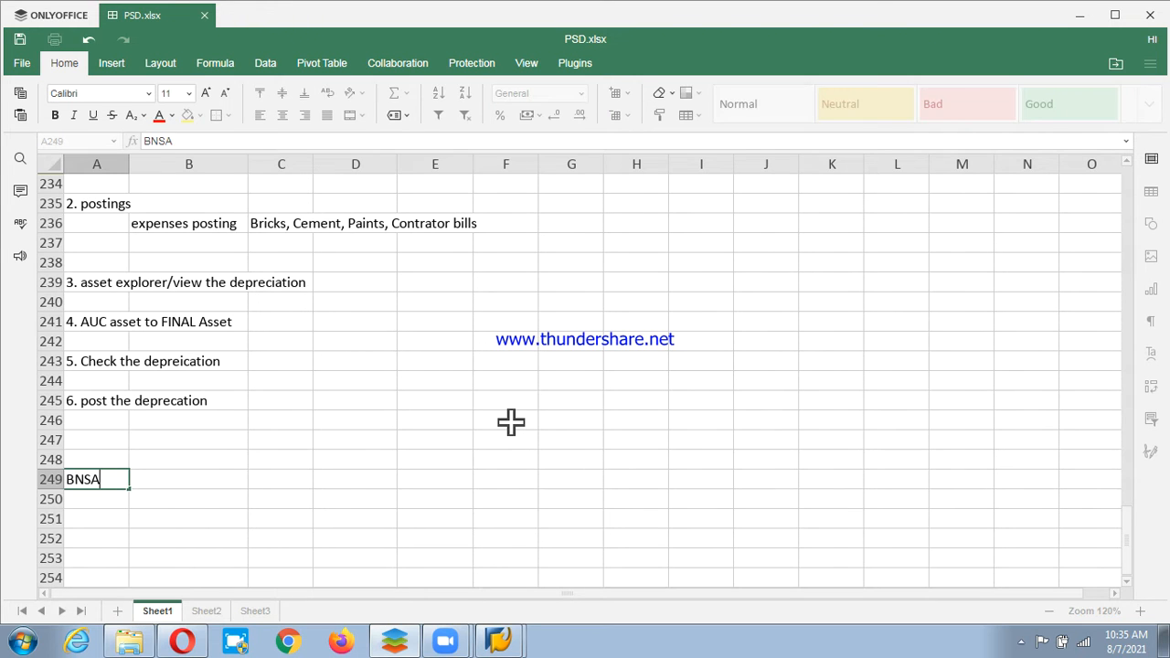
{"action": "key", "text": "BackSpace"}
{"action": "key", "text": "BackSpace"}
{"action": "key", "text": "BackSpace"}
{"action": "type", "text": "ANK RECOR"}
{"action": "key", "text": "BackSpace"}
{"action": "type", "text": "N"}
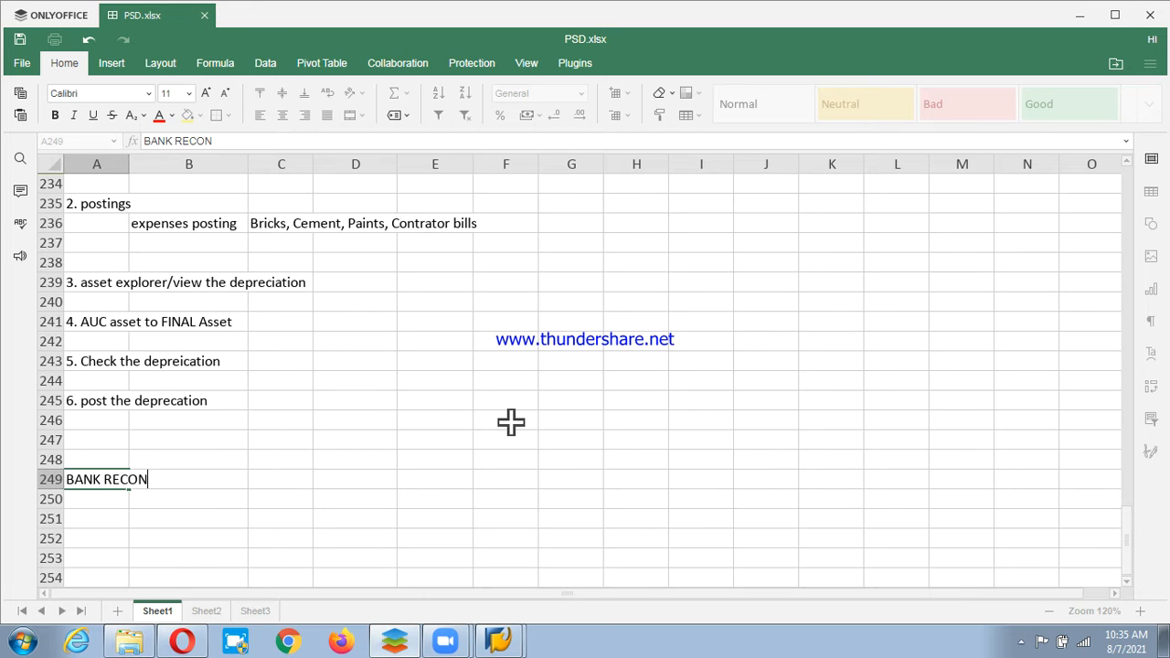
{"action": "type", "text": "CILIATION STA"}
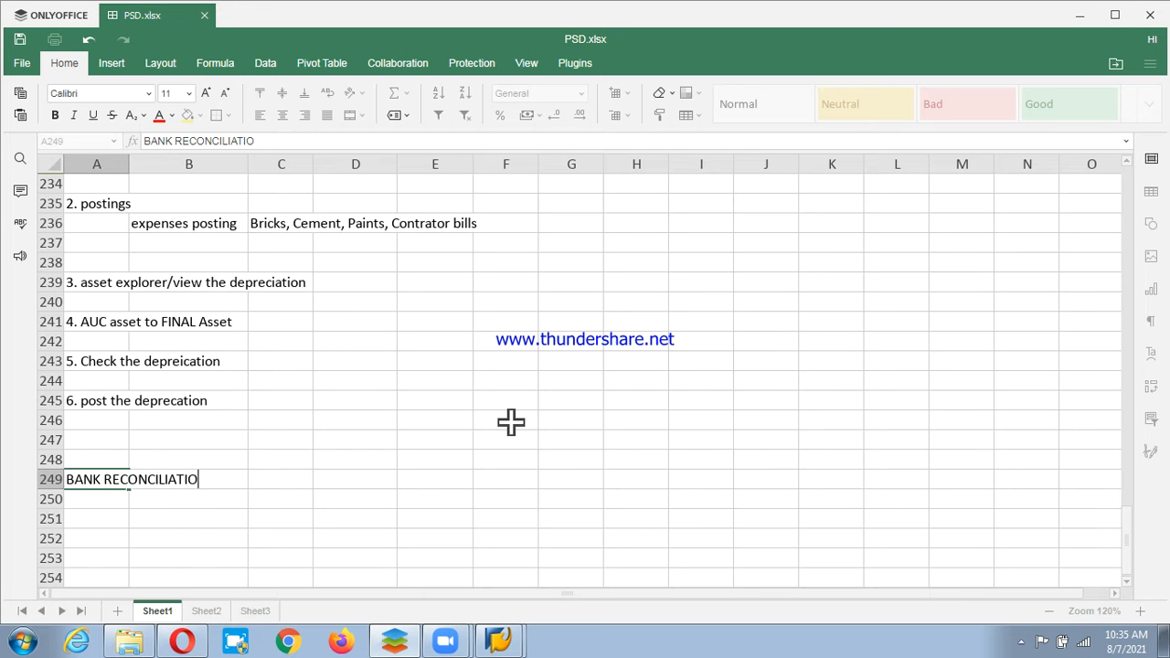
{"action": "key", "text": "BackSpace"}
{"action": "key", "text": "BackSpace"}
{"action": "type", "text": "YSTEM/STATME"}
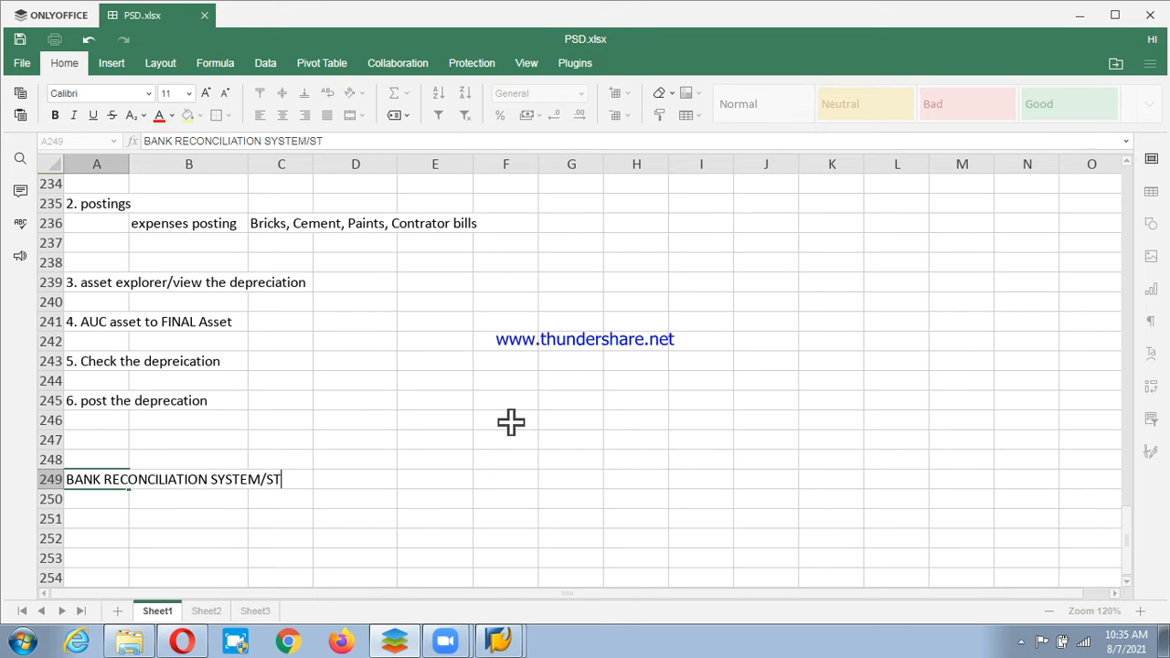
{"action": "key", "text": "BackSpace"}
{"action": "key", "text": "BackSpace"}
{"action": "type", "text": "EMEN"}
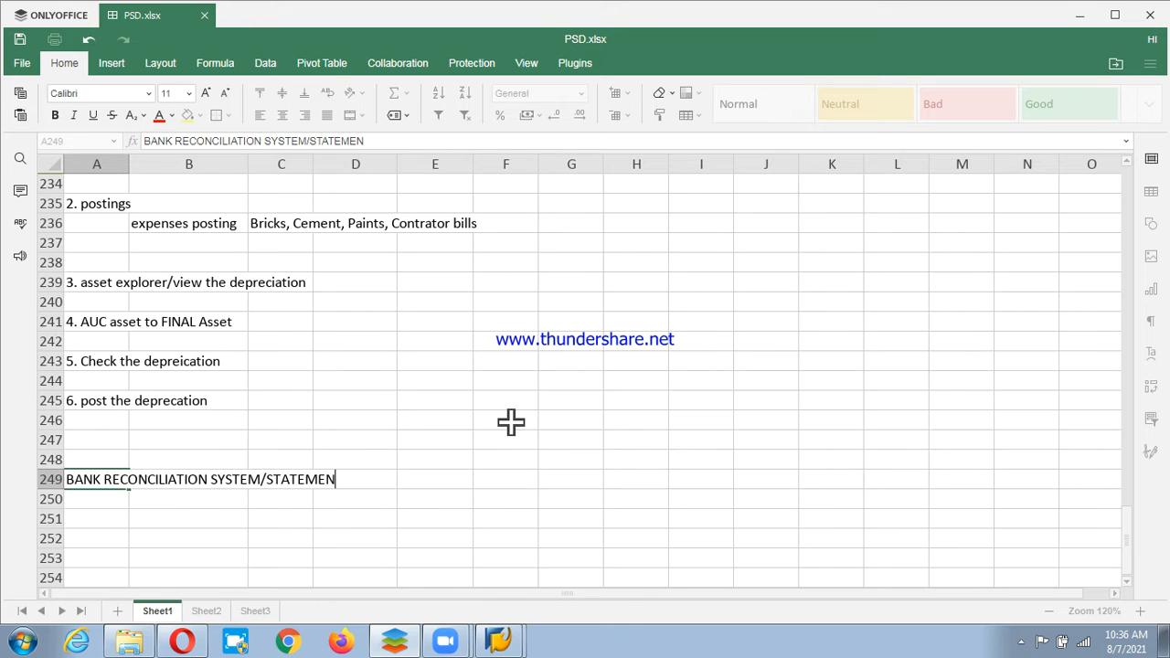
{"action": "type", "text": "T(BRS)"}
{"action": "key", "text": "Return"}
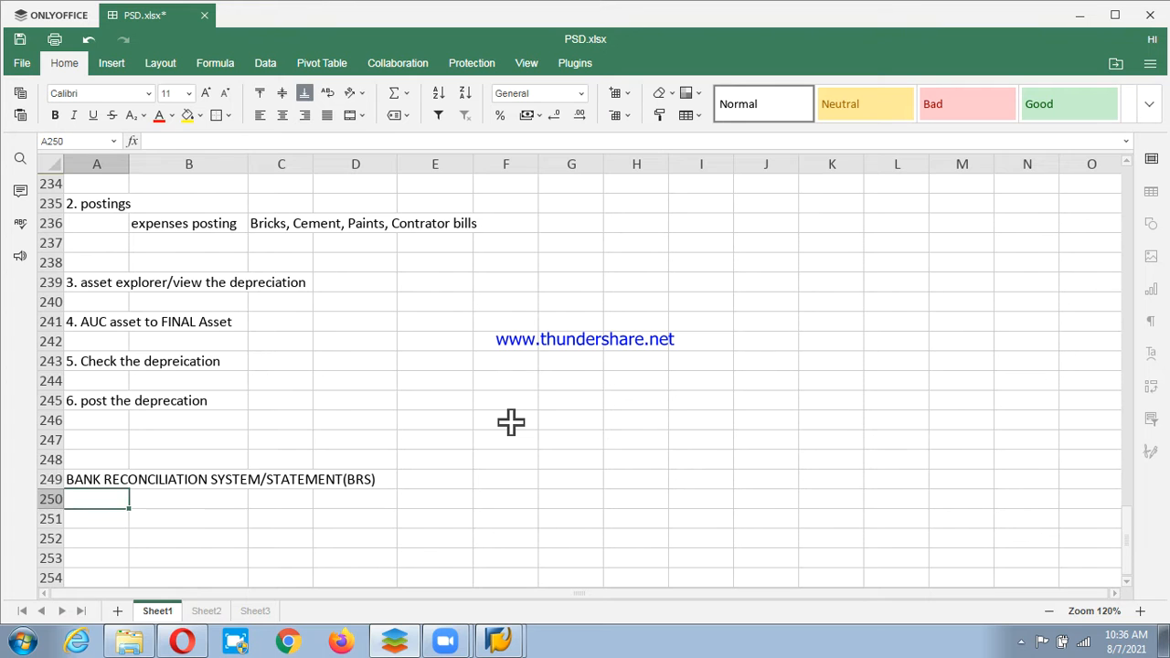
Make the A249 heading bold.
{"action": "key", "text": "Up"}
{"action": "key", "text": "ctrl+b"}
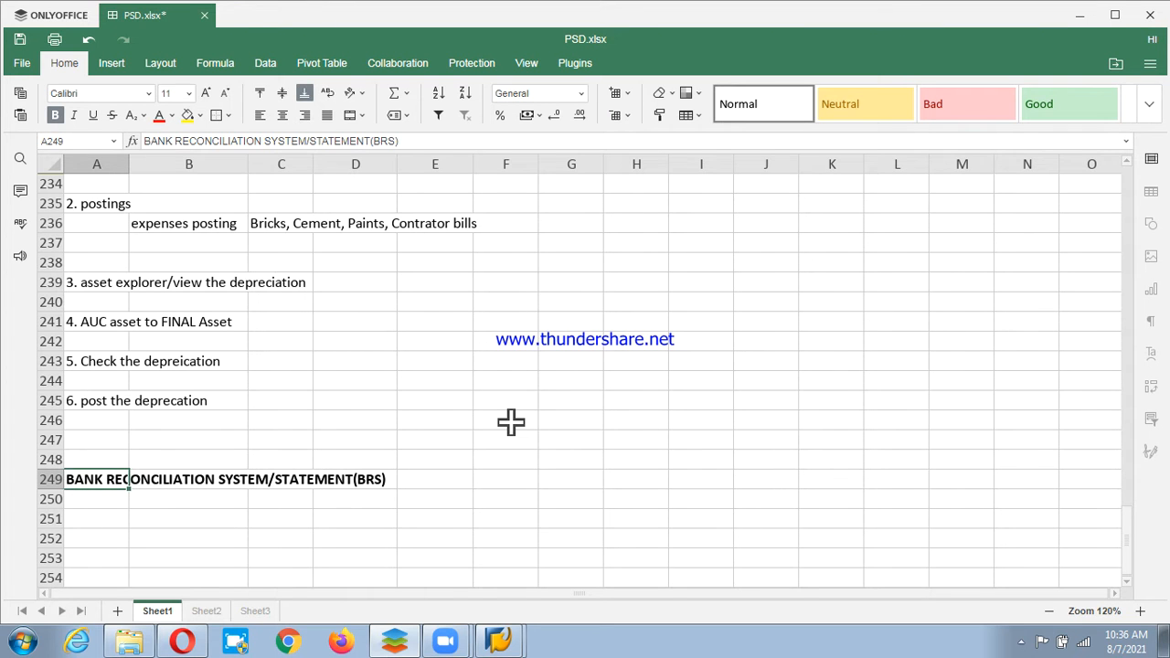
{"action": "key", "text": "Down"}
{"action": "key", "text": "Down"}
{"action": "key", "text": "Down"}
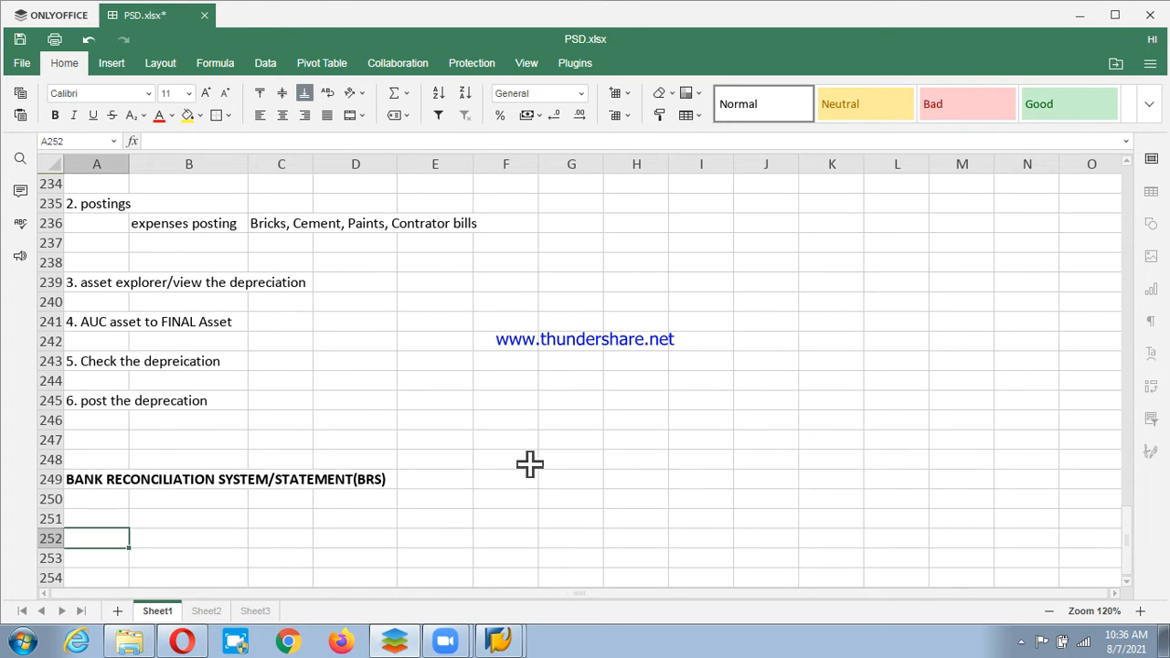
Type 'COMPARE OUR COMP'S A/C WITH BANK A/C' into cell A252 below the BRS heading.
{"action": "scroll", "coordinate": [542, 471], "scroll_direction": "down", "scroll_amount": 1}
{"action": "scroll", "coordinate": [535, 469], "scroll_direction": "down", "scroll_amount": 3}
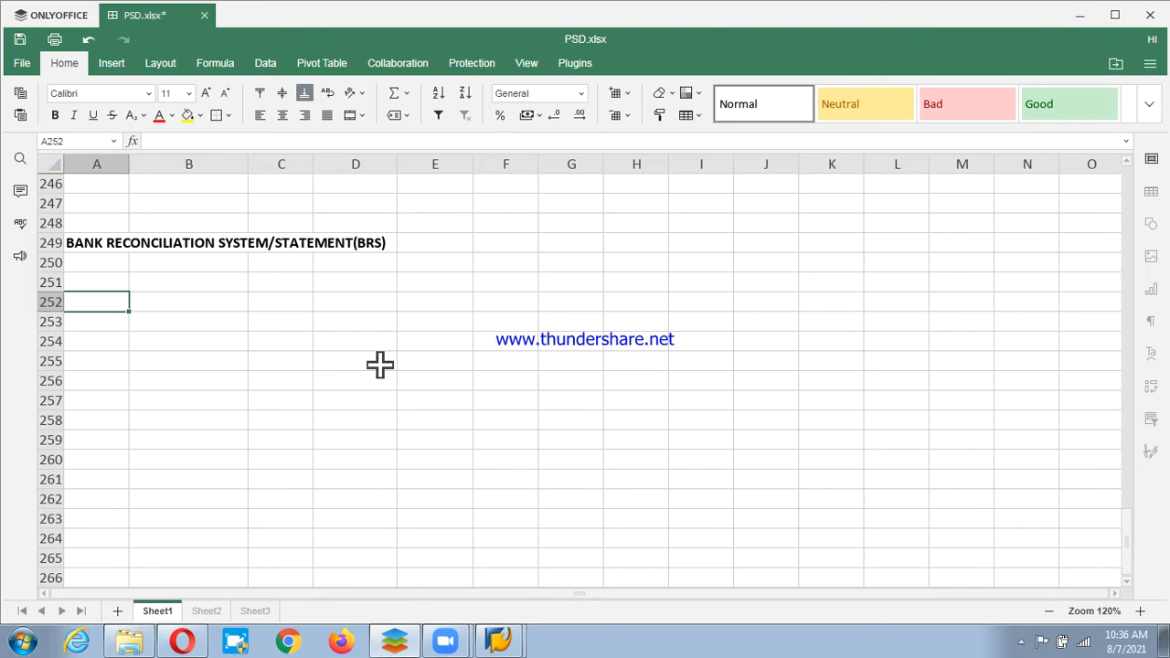
{"action": "type", "text": "COMPARE WI"}
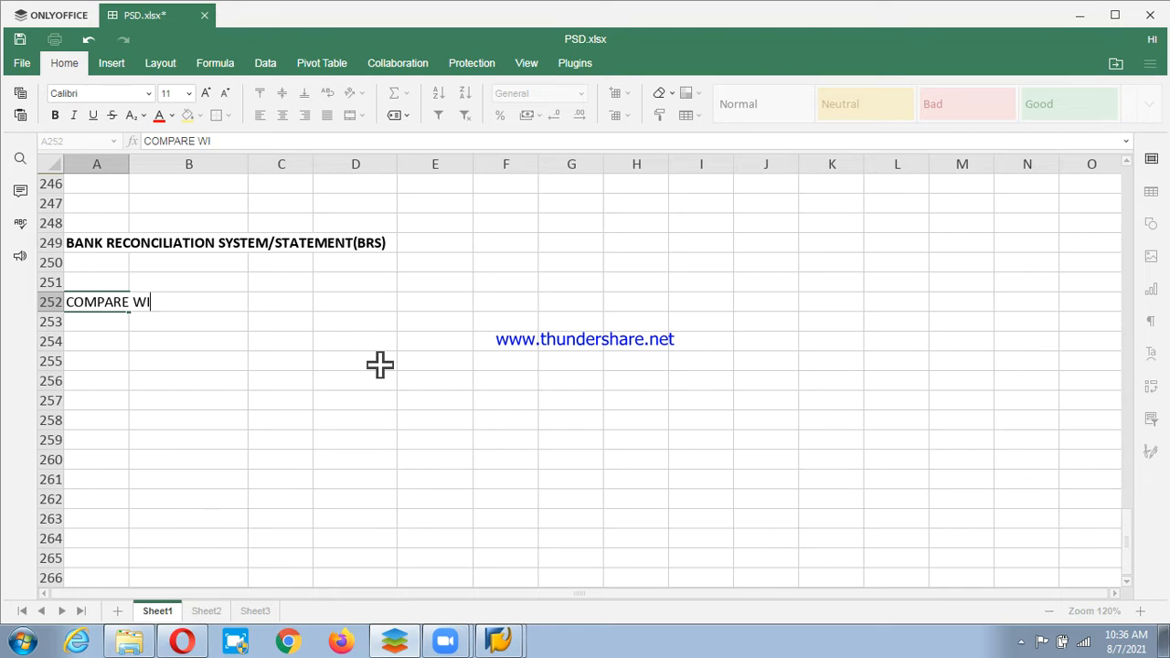
{"action": "key", "text": "BackSpace"}
{"action": "key", "text": "BackSpace"}
{"action": "type", "text": "OUR"}
{"action": "key", "text": "BackSpace"}
{"action": "key", "text": "BackSpace"}
{"action": "key", "text": "BackSpace"}
{"action": "key", "text": "BackSpace"}
{"action": "type", "text": "OUR COMP"}
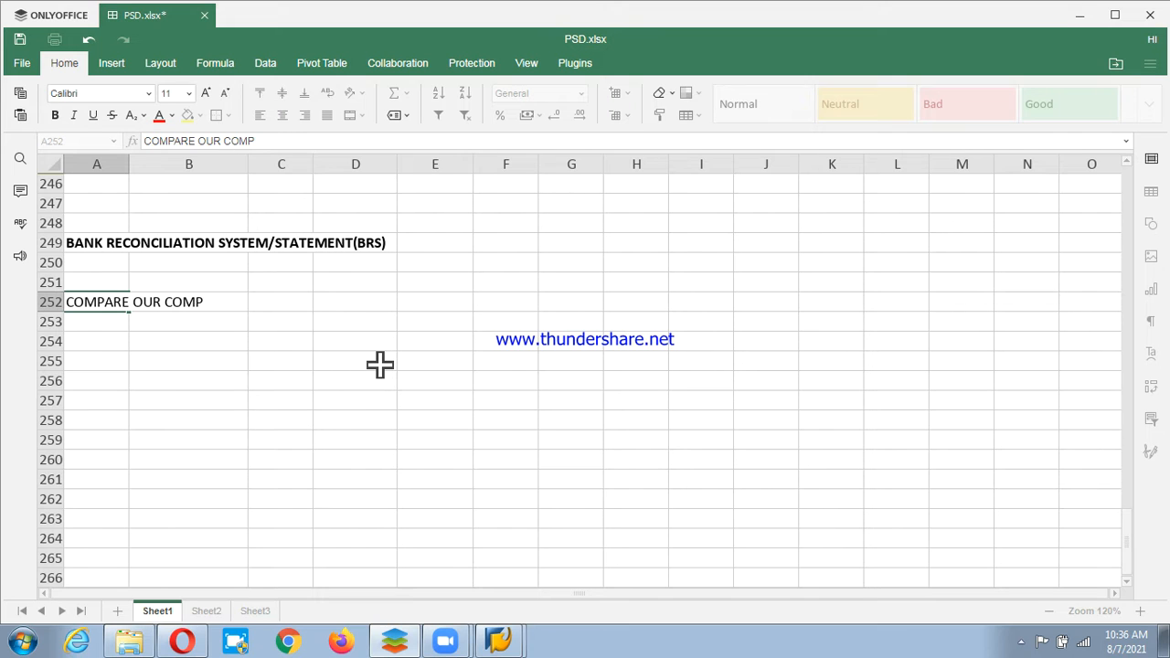
{"action": "type", "text": "'S A/C W"}
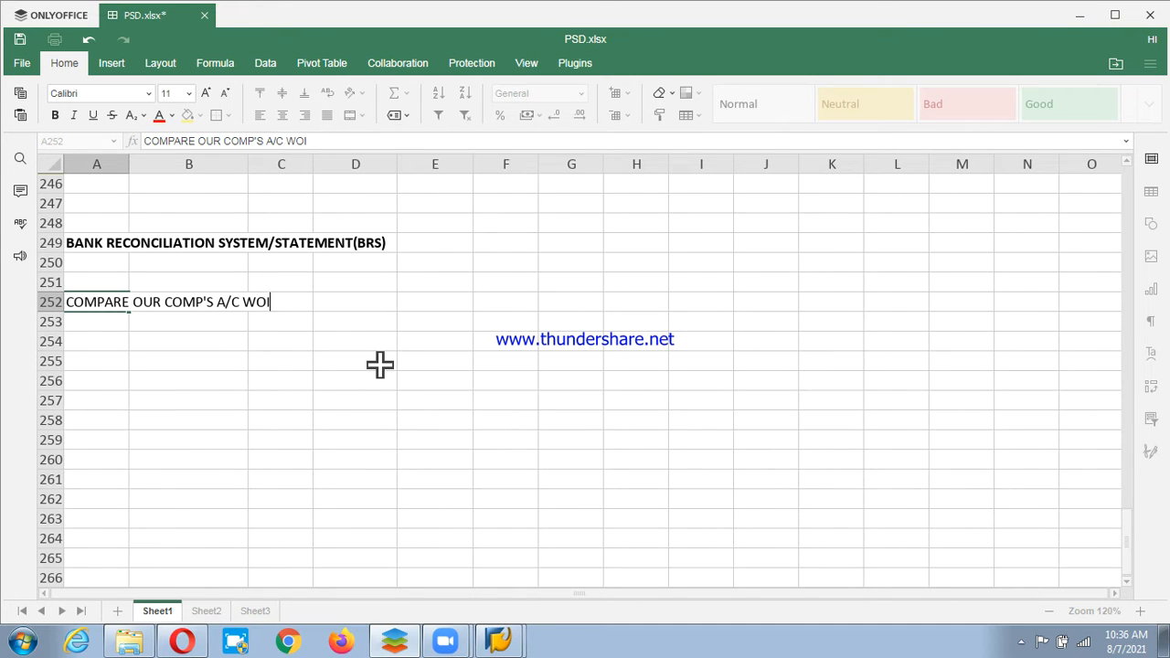
{"action": "type", "text": "ITH BAN"}
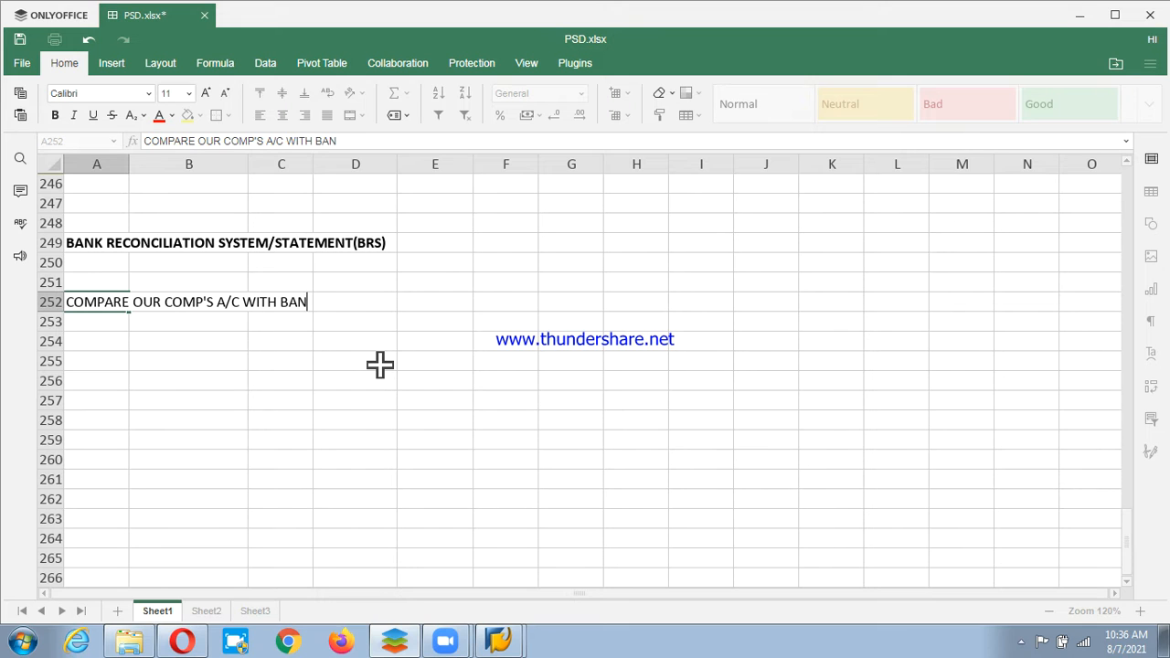
{"action": "type", "text": "K A/C"}
{"action": "key", "text": "Return"}
{"action": "key", "text": "Return"}
{"action": "key", "text": "Right"}
{"action": "key", "text": "Right"}
{"action": "key", "text": "Right"}
{"action": "key", "text": "Right"}
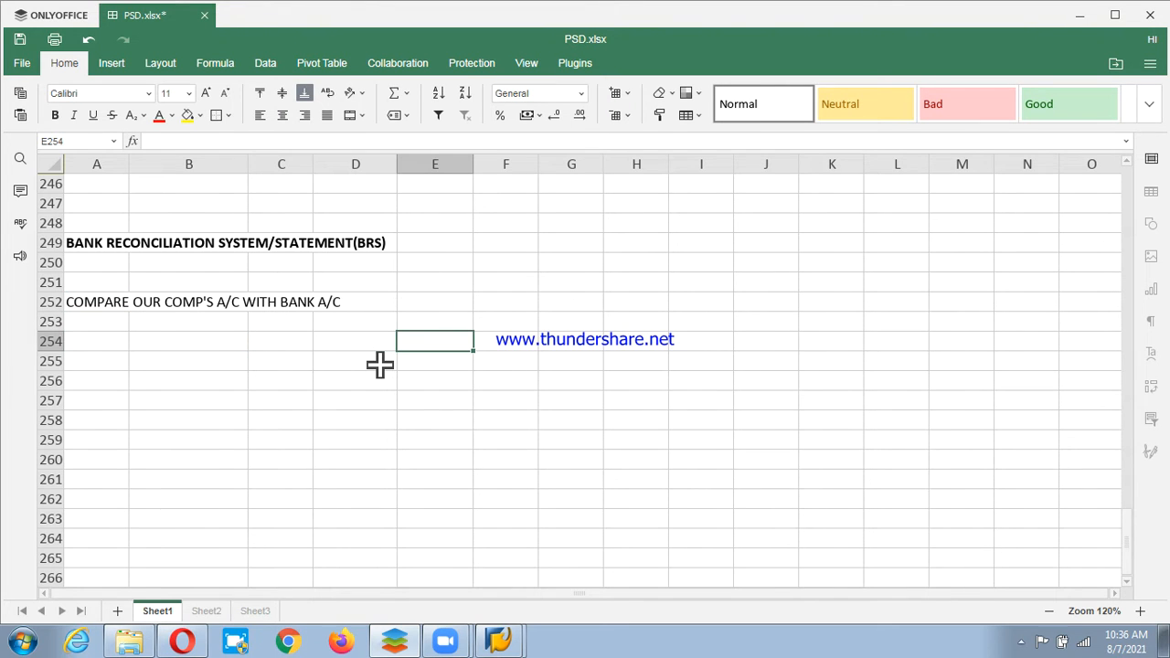
{"action": "key", "text": "Left"}
{"action": "key", "text": "Left"}
{"action": "key", "text": "Left"}
{"action": "key", "text": "Left"}
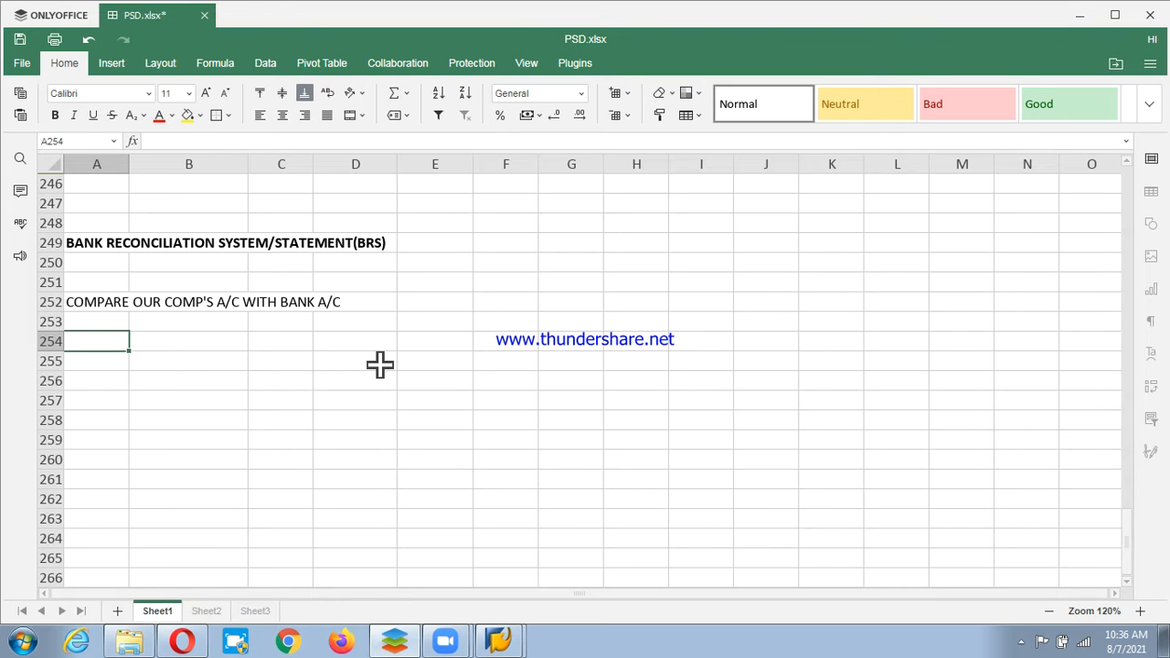
Enter '1. CHEQUE DEPOSIT' and '2. CHEQUE ISSUE' in B254:B255.
{"action": "key", "text": "Right"}
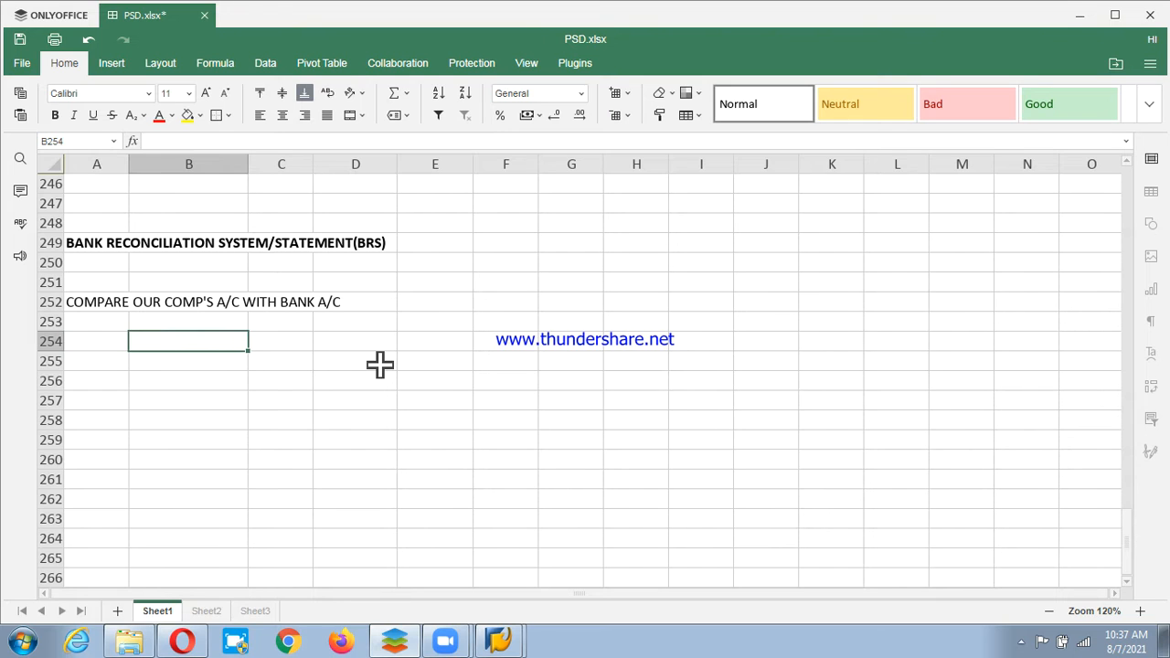
{"action": "type", "text": "01"}
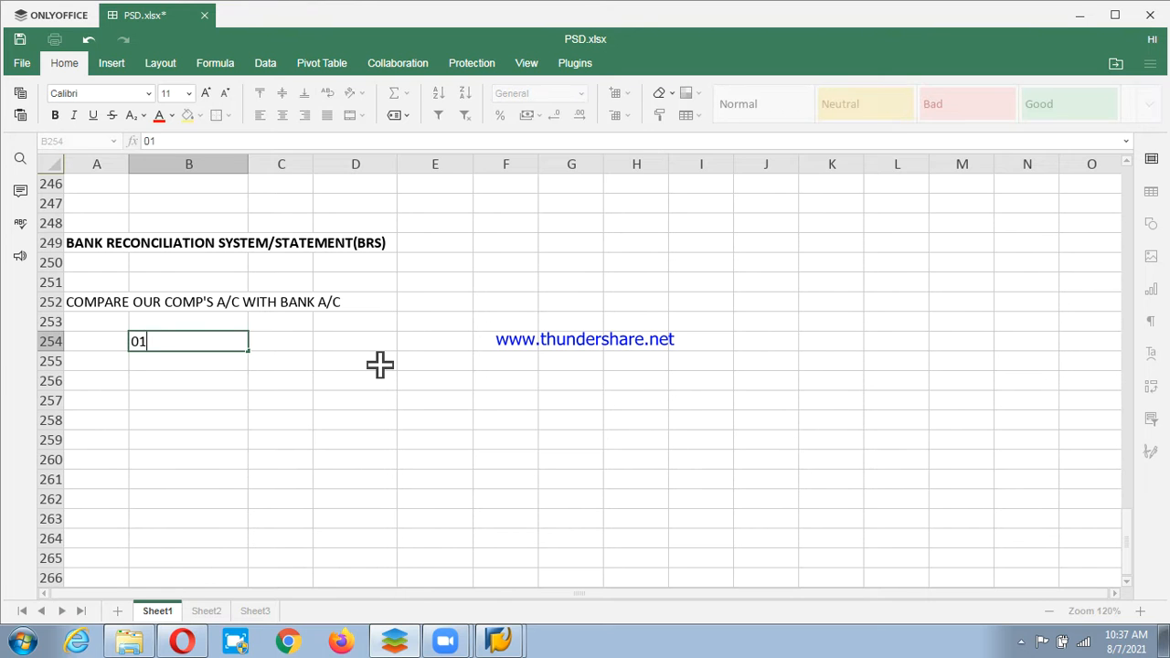
{"action": "key", "text": "BackSpace"}
{"action": "key", "text": "BackSpace"}
{"action": "type", "text": "1. CHEQUE D"}
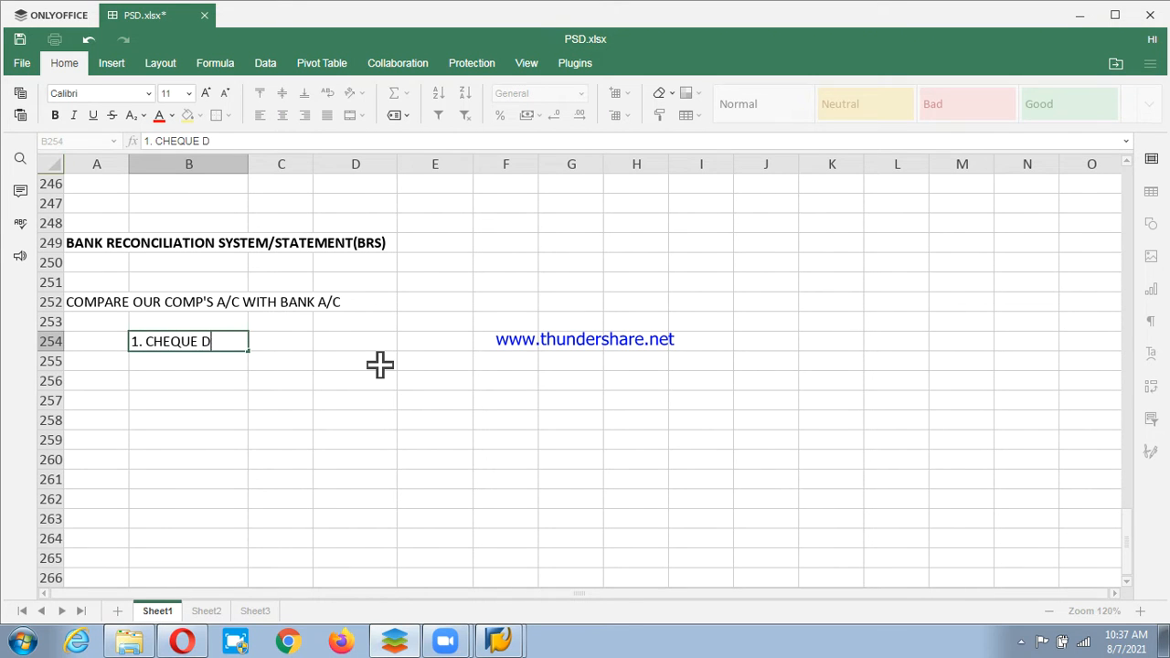
{"action": "type", "text": "EPOSIT"}
{"action": "key", "text": "Return"}
{"action": "type", "text": "2."}
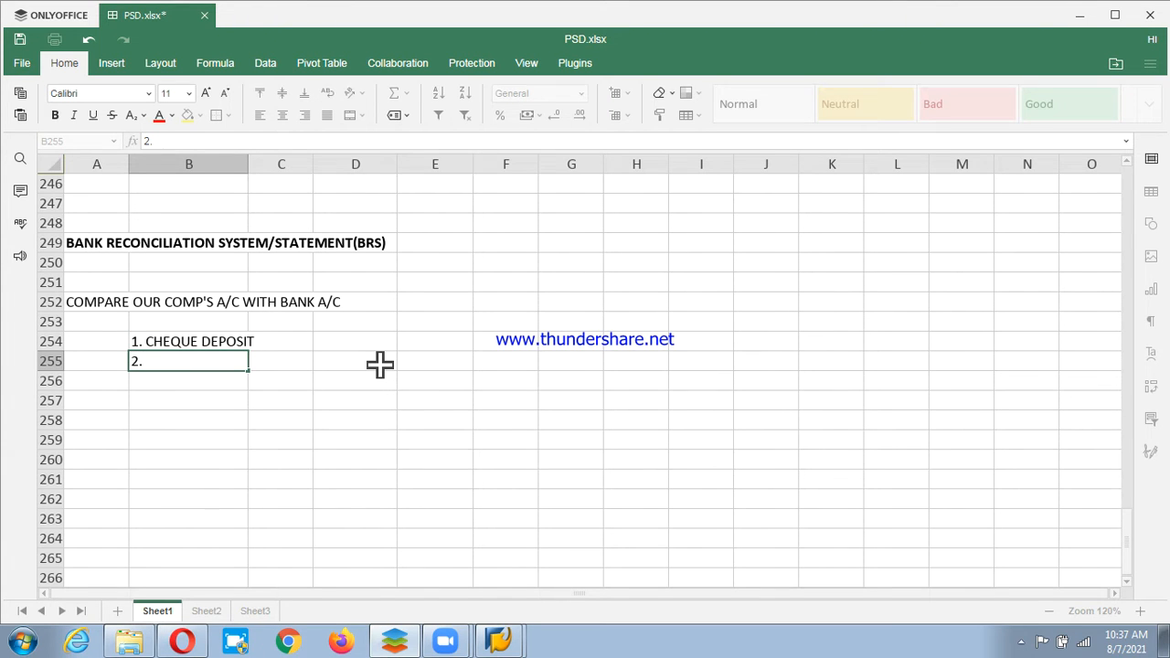
{"action": "type", "text": " CHEQUE ISSUE"}
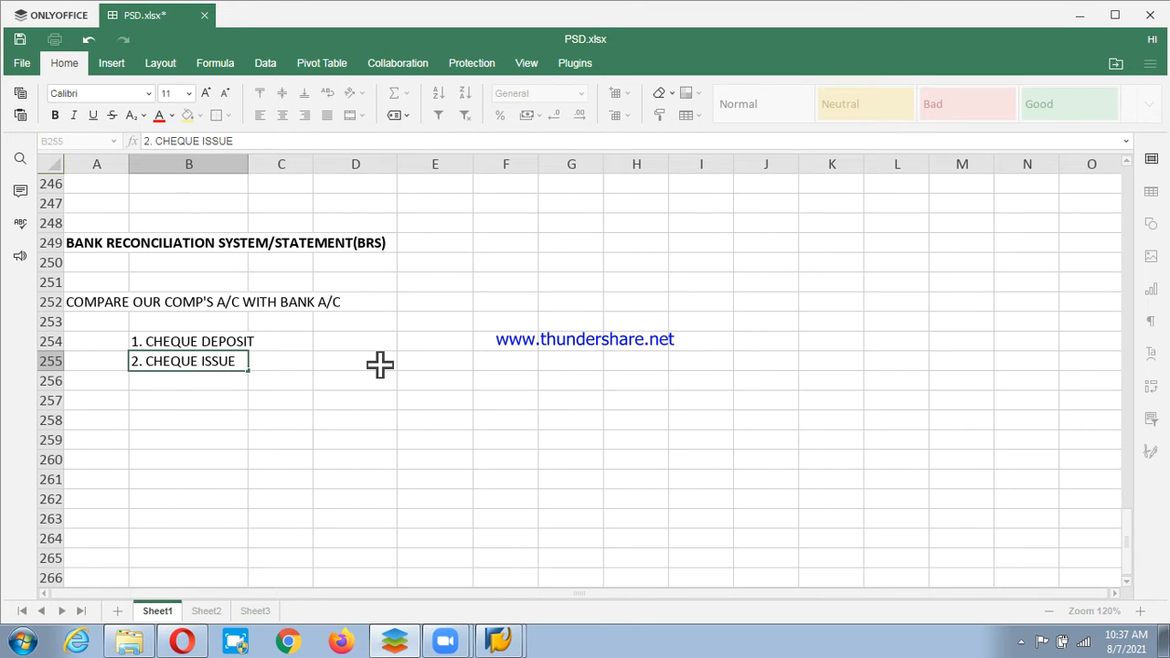
{"action": "key", "text": "Return"}
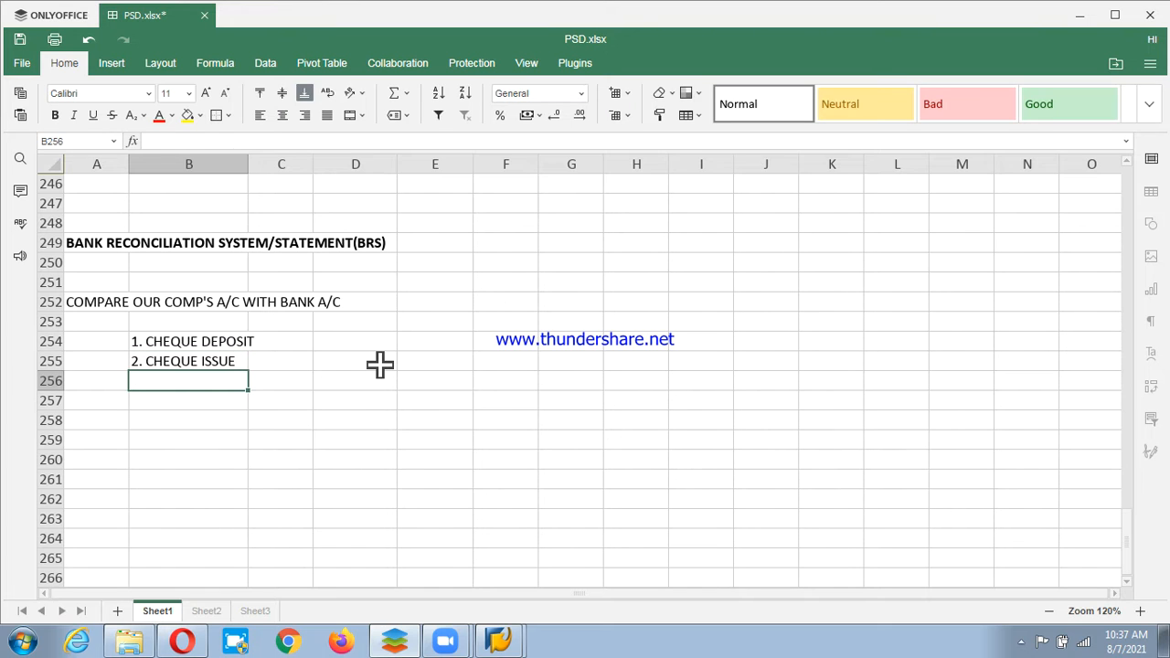
Add '3. MAIN BANK A/C' and '4. BANK CHARGES' in B256:B257.
{"action": "type", "text": "3. MAINTA"}
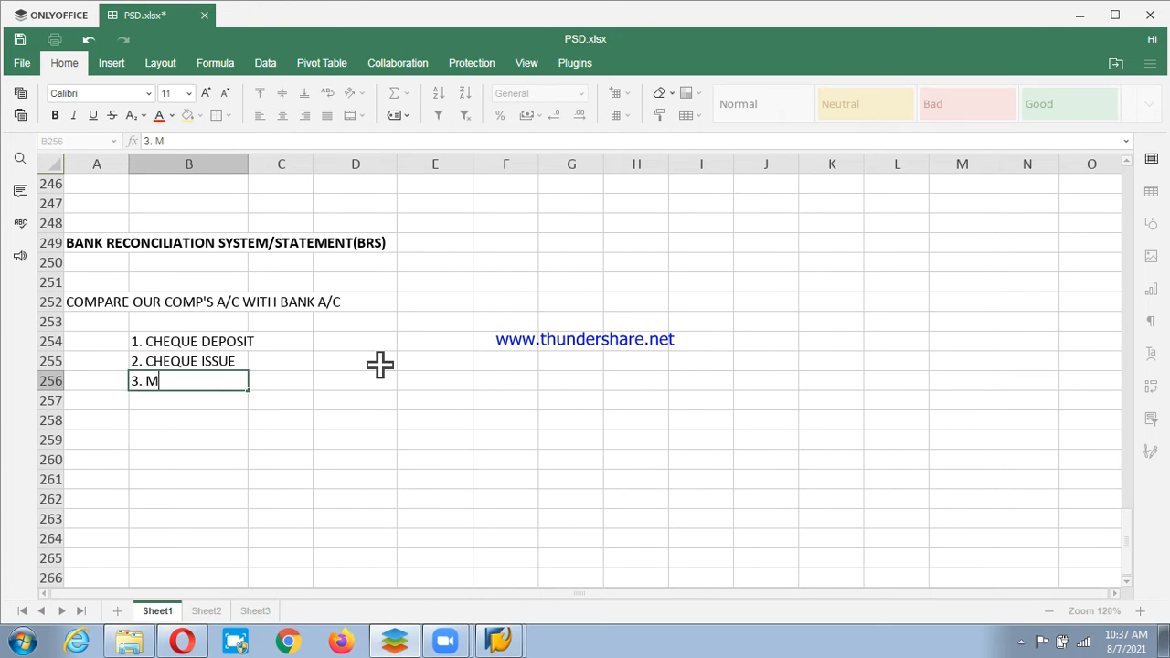
{"action": "key", "text": "BackSpace"}
{"action": "key", "text": "BackSpace"}
{"action": "type", "text": "BANK A/C"}
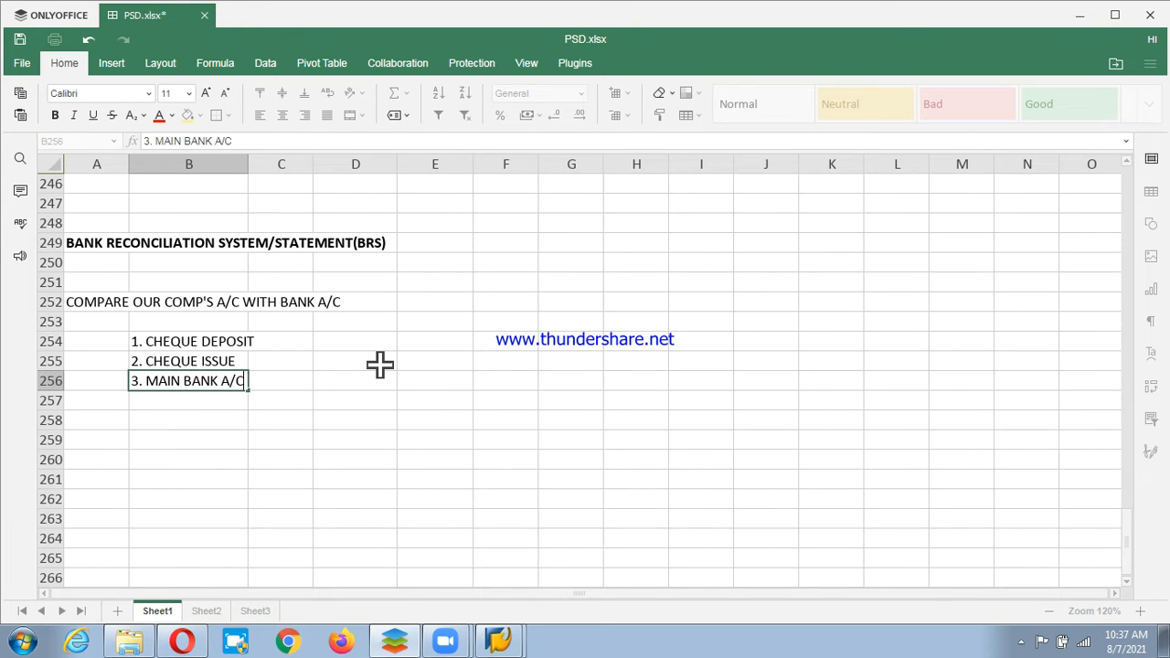
{"action": "key", "text": "Return"}
{"action": "type", "text": "."}
{"action": "key", "text": "BackSpace"}
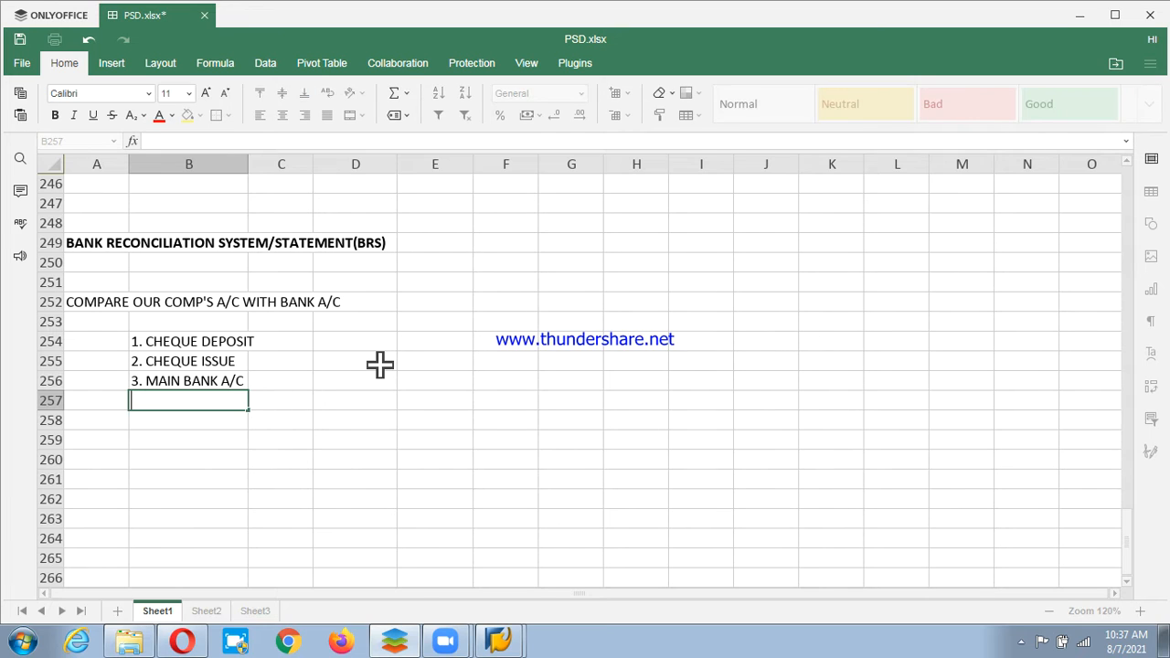
{"action": "type", "text": "4."}
{"action": "type", "text": "BANK CHA"}
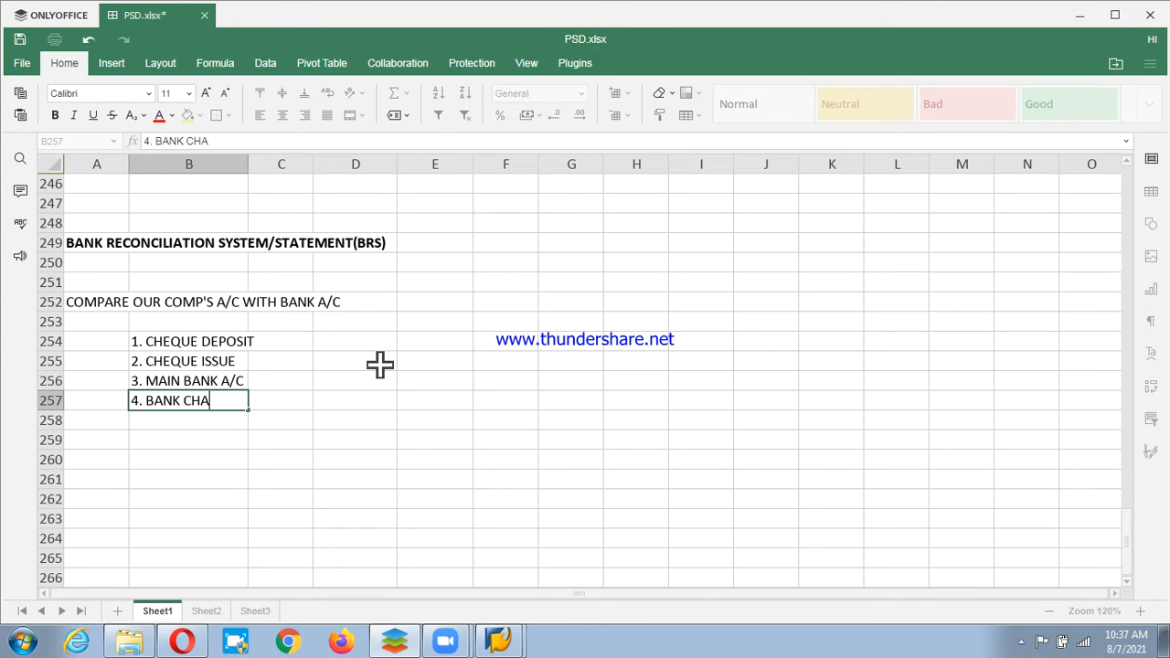
{"action": "type", "text": "RGES"}
{"action": "key", "text": "Return"}
{"action": "key", "text": "Return"}
{"action": "key", "text": "Return"}
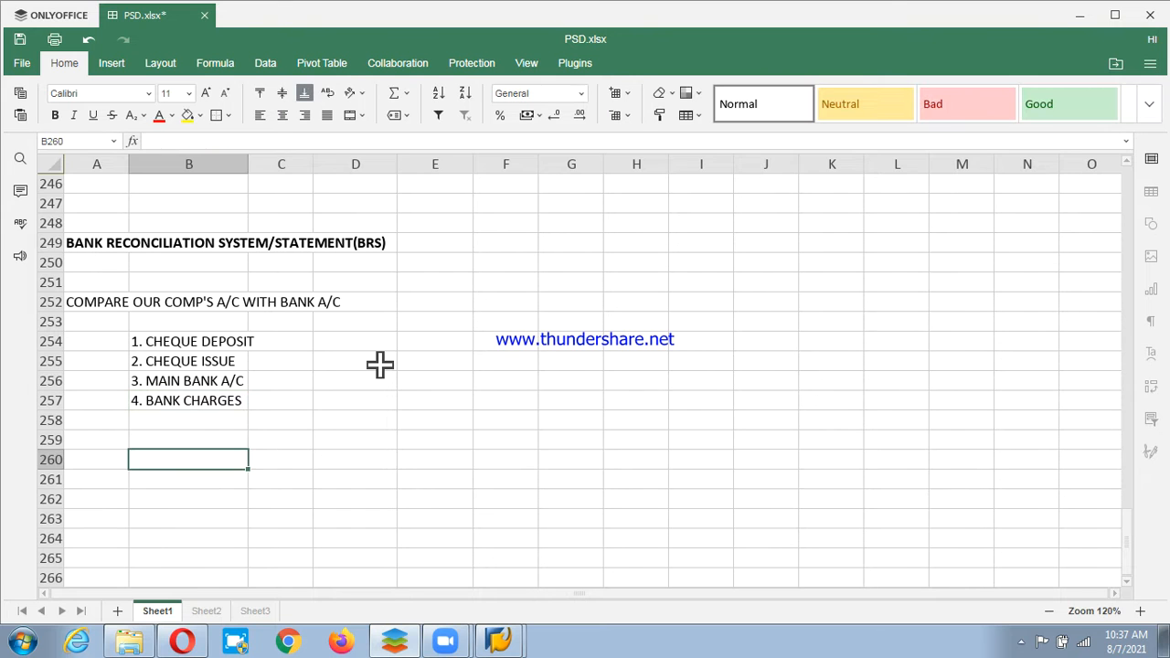
{"action": "key", "text": "Right"}
{"action": "key", "text": "Right"}
{"action": "key", "text": "Right"}
{"action": "key", "text": "Right"}
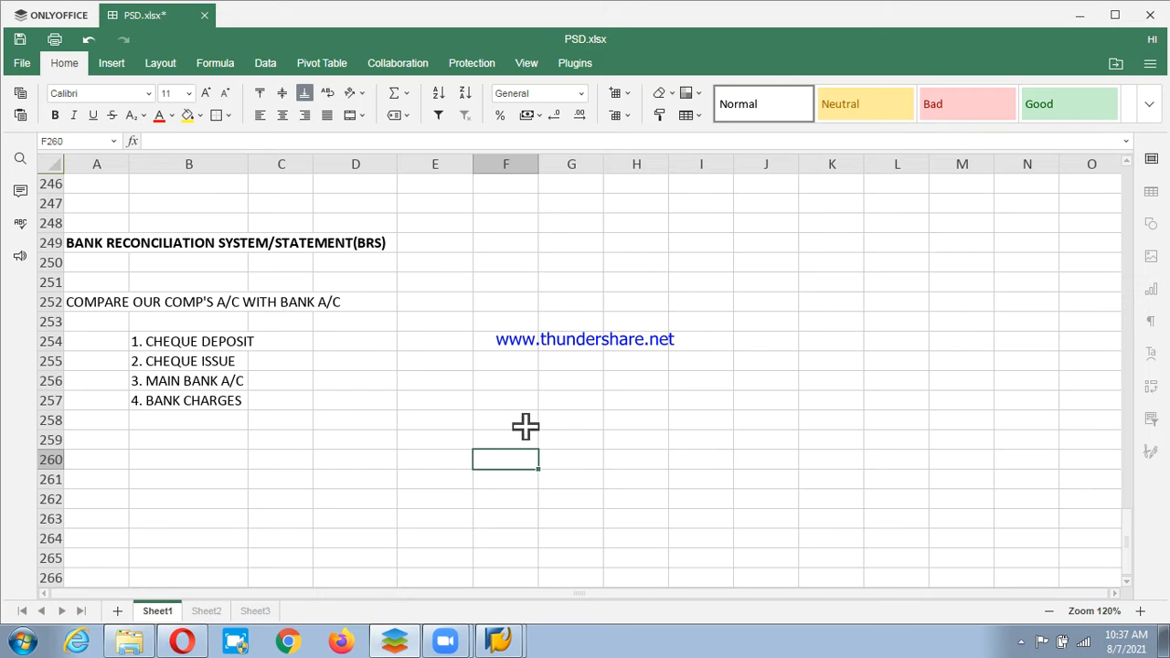
Merge F258:G259 and label the merged cell MAIN BANK.
{"action": "left_click_drag", "start_coordinate": [525, 424], "coordinate": [558, 453]}
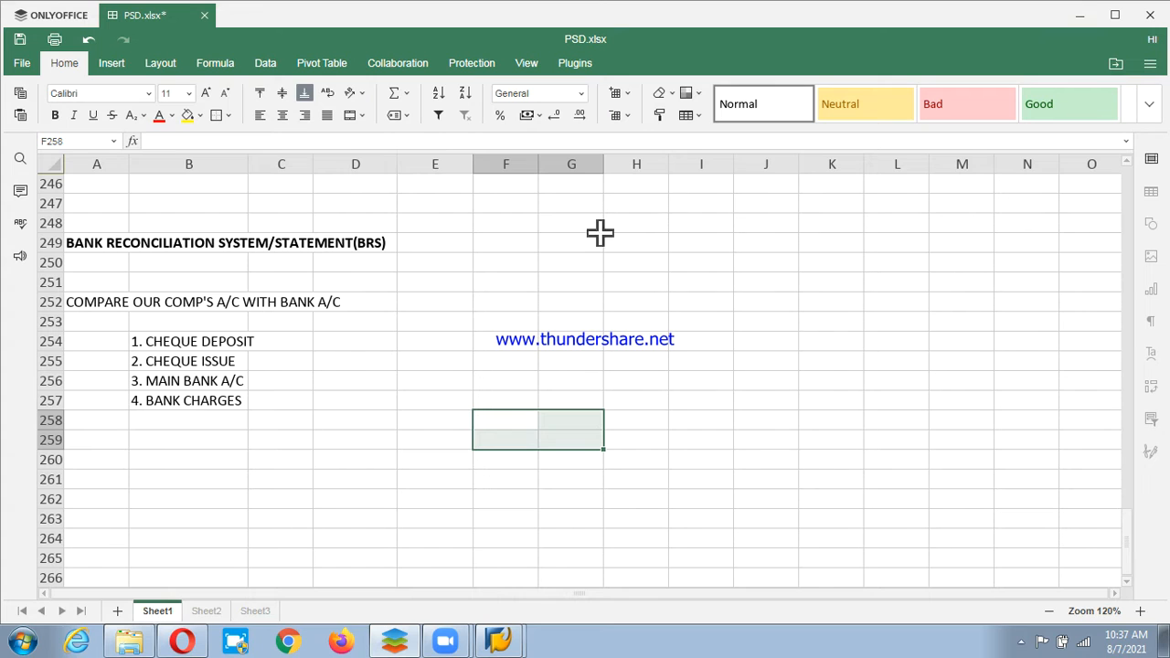
{"action": "left_click", "coordinate": [349, 115]}
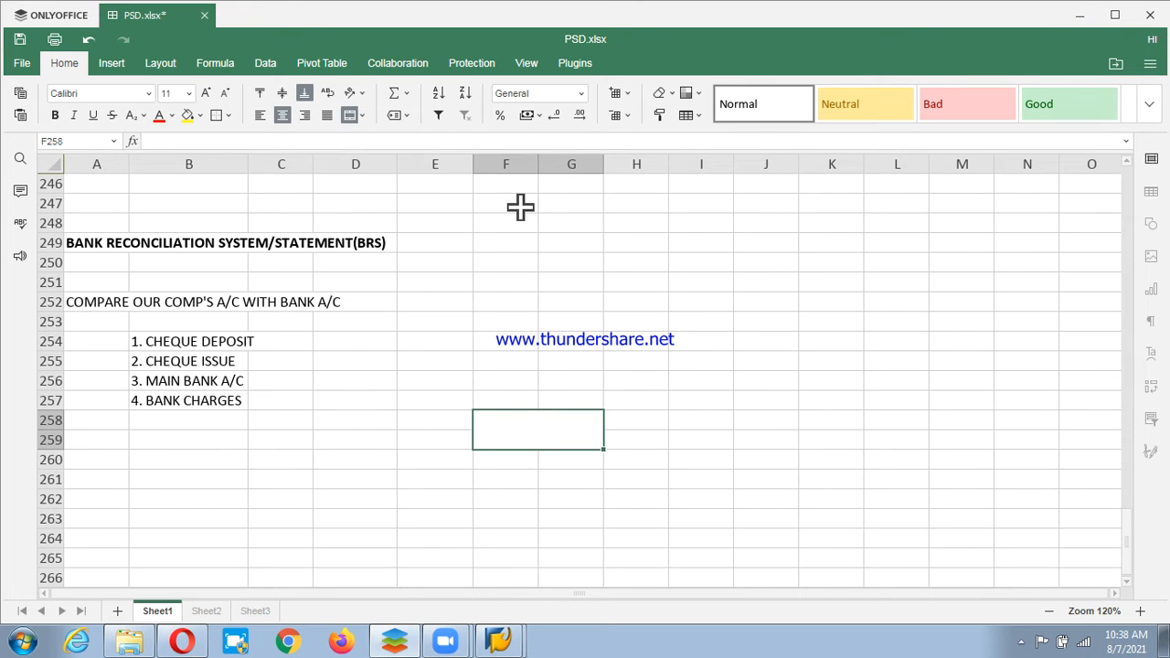
{"action": "type", "text": "main"}
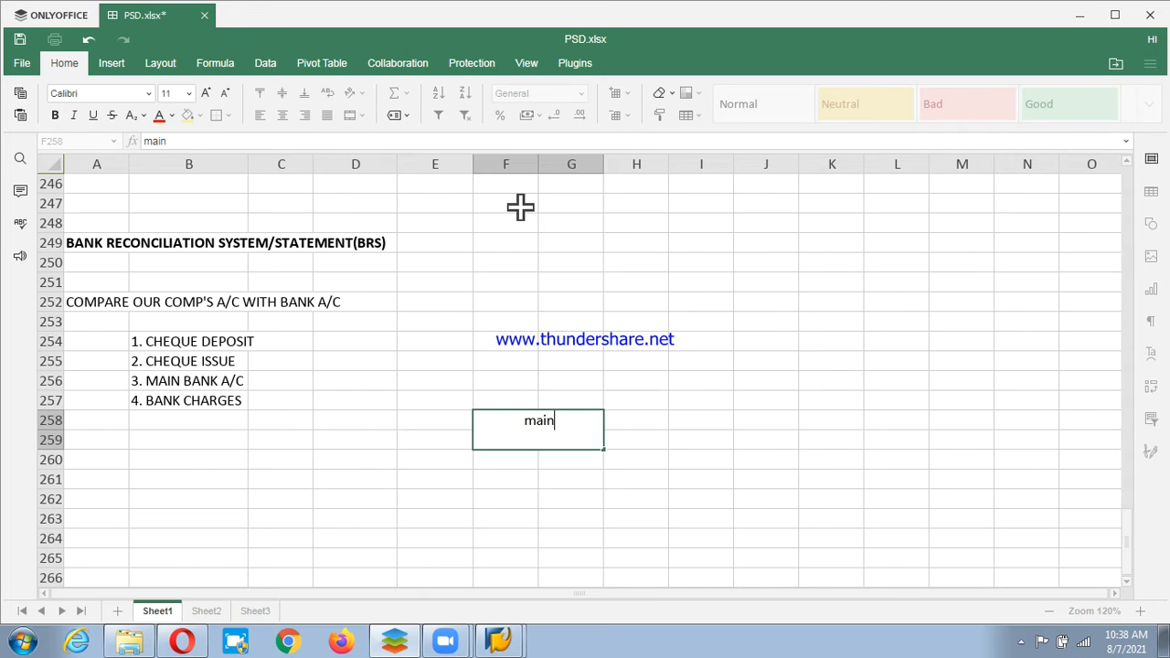
{"action": "type", "text": " bank"}
{"action": "key", "text": "Return"}
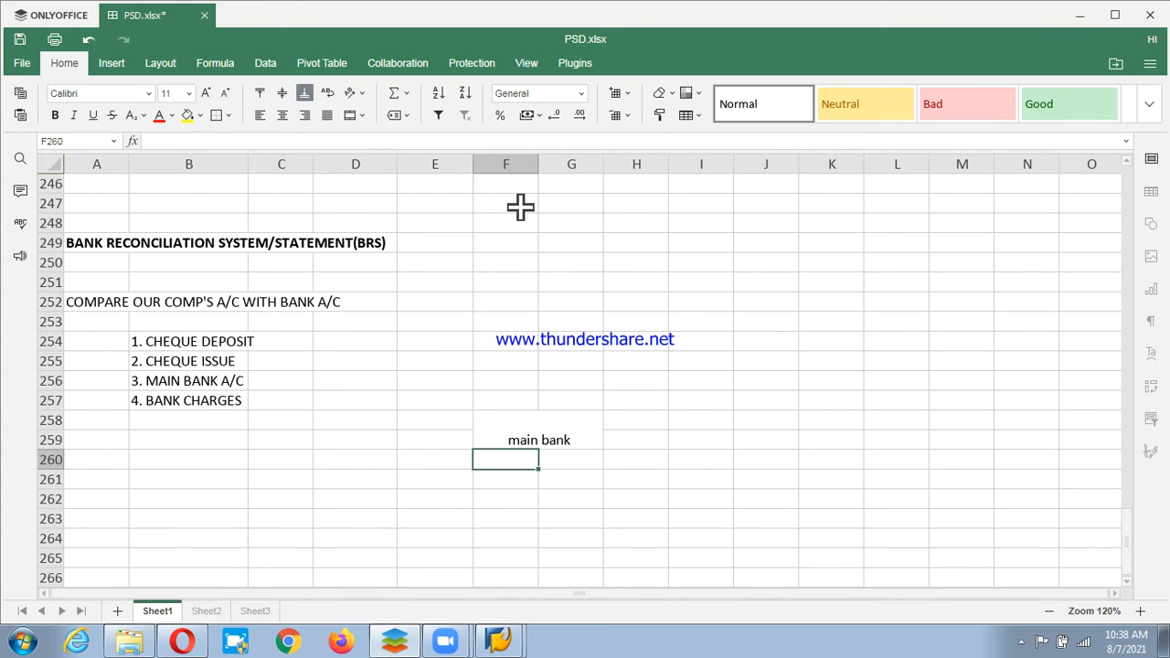
{"action": "key", "text": "Up"}
{"action": "type", "text": "MAIN "}
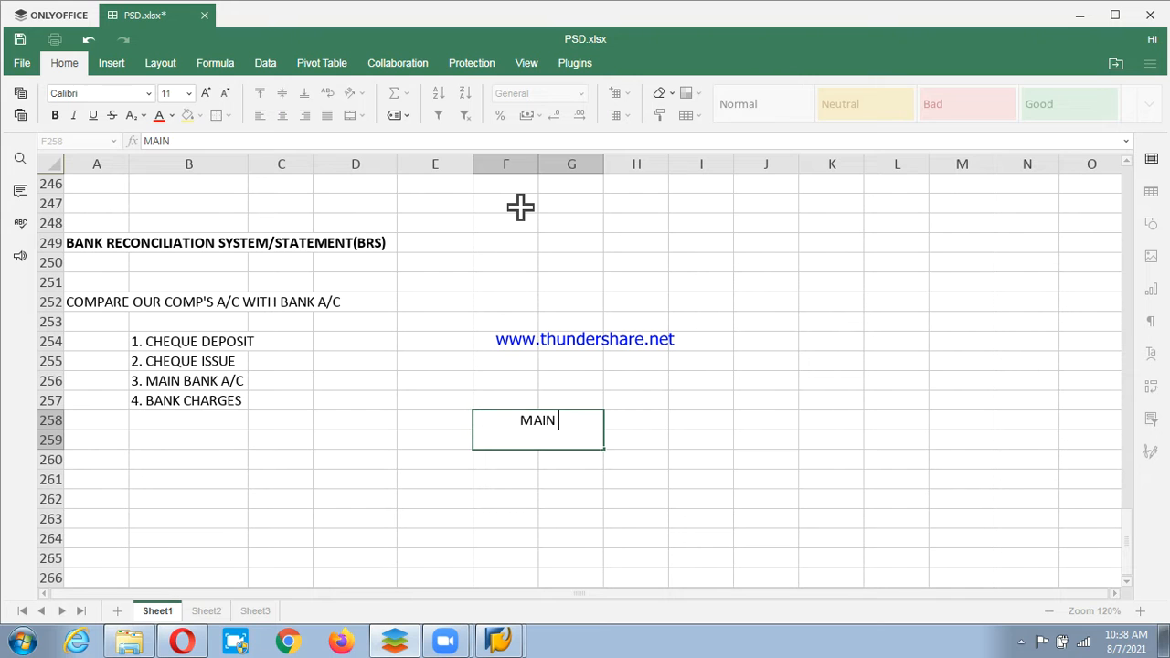
{"action": "type", "text": "BANK\\"}
{"action": "key", "text": "Return"}
{"action": "key", "text": "Up"}
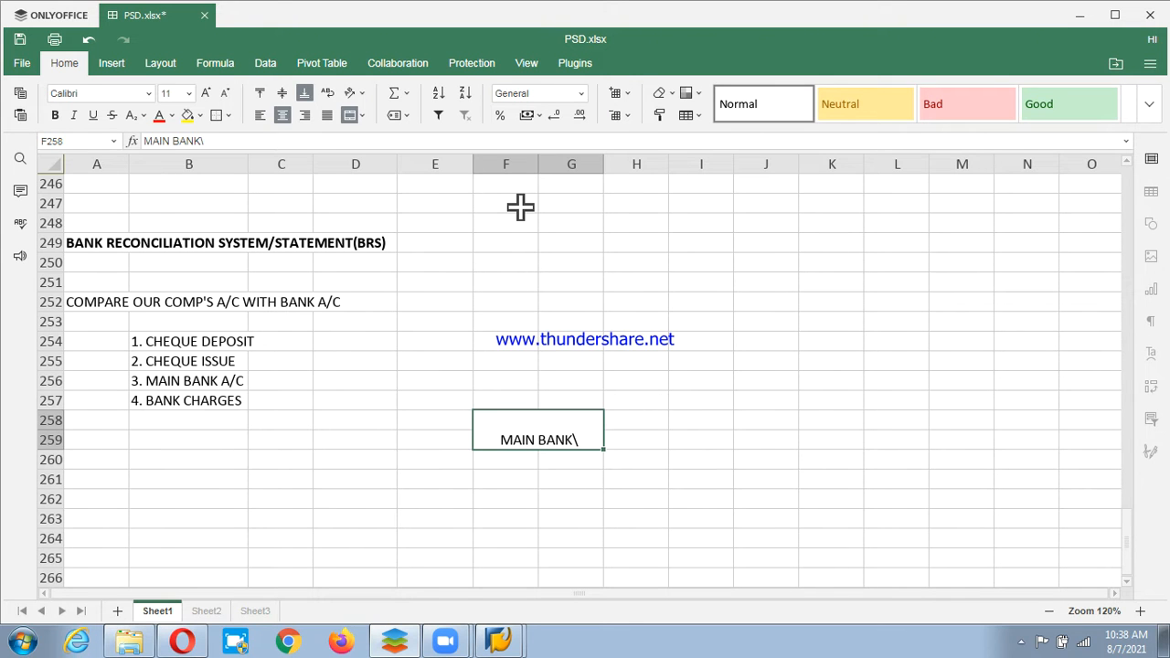
{"action": "key", "text": "F2"}
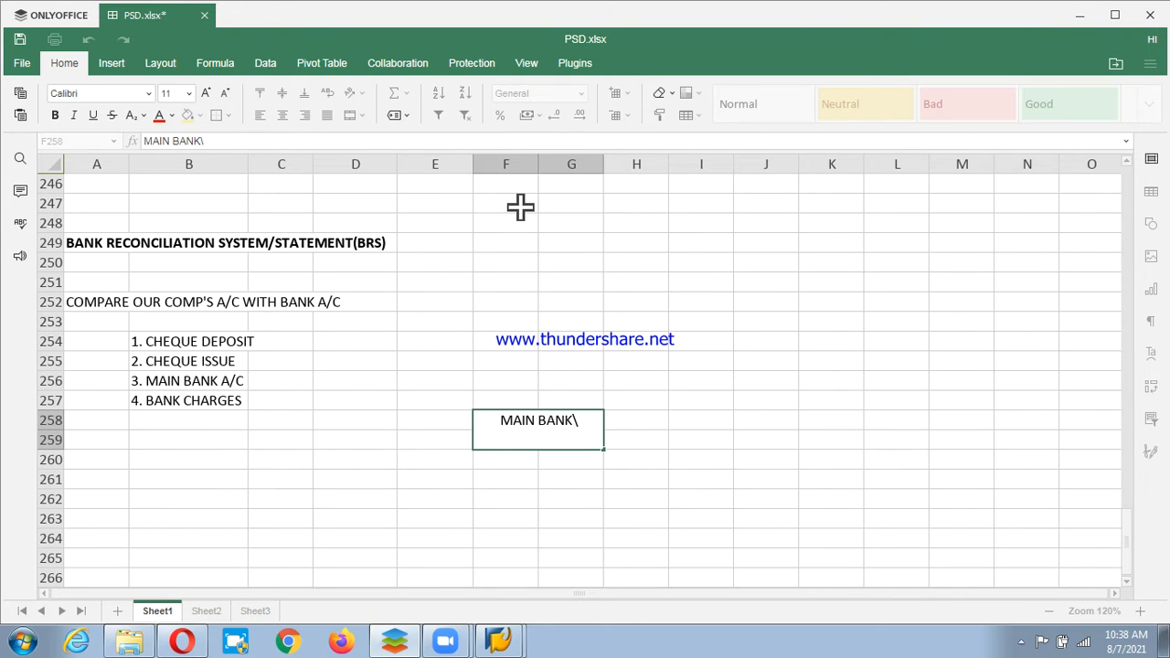
{"action": "key", "text": "BackSpace"}
{"action": "key", "text": "Return"}
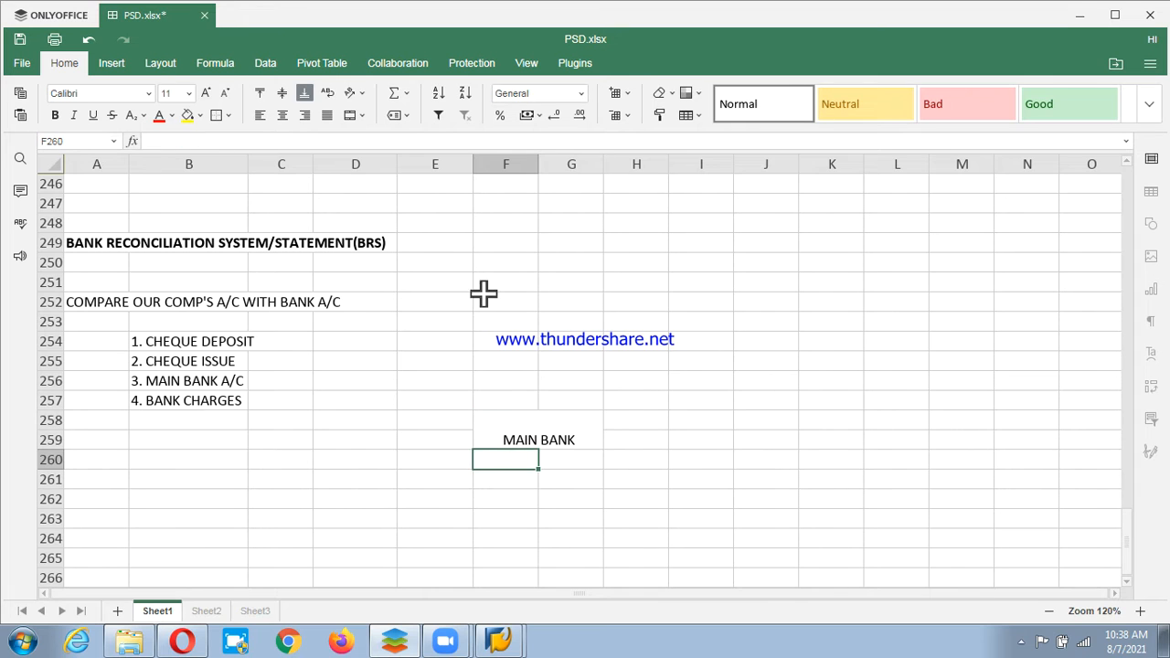
Centre MAIN BANK vertically and give its box an outside border.
{"action": "left_click", "coordinate": [509, 436]}
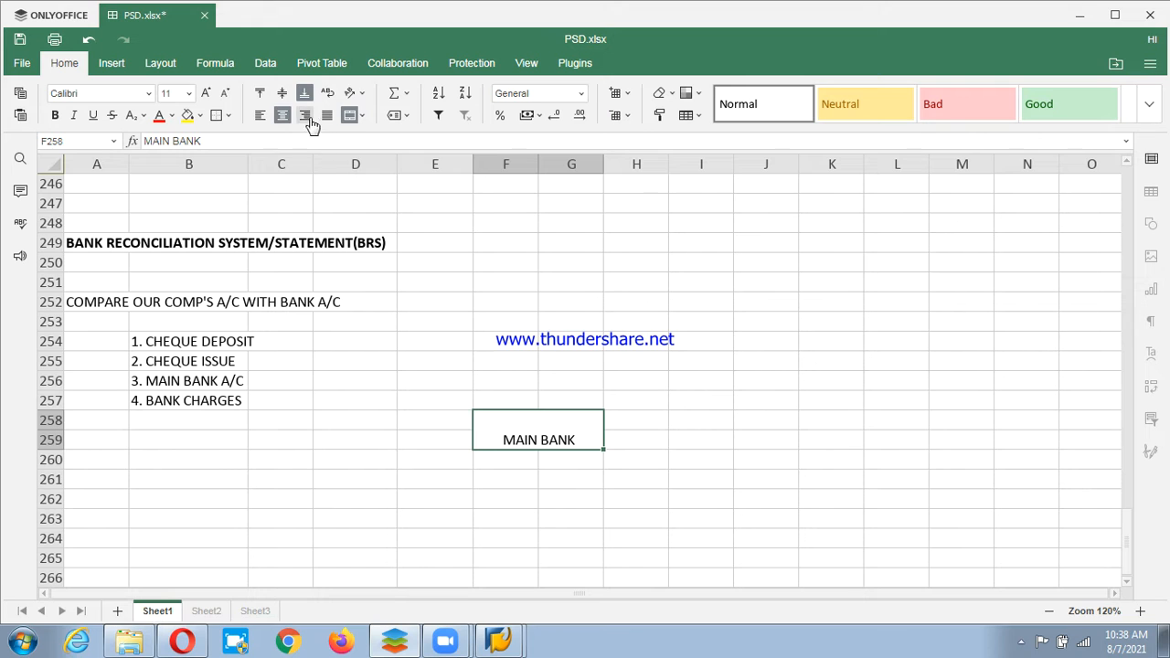
{"action": "left_click", "coordinate": [283, 93]}
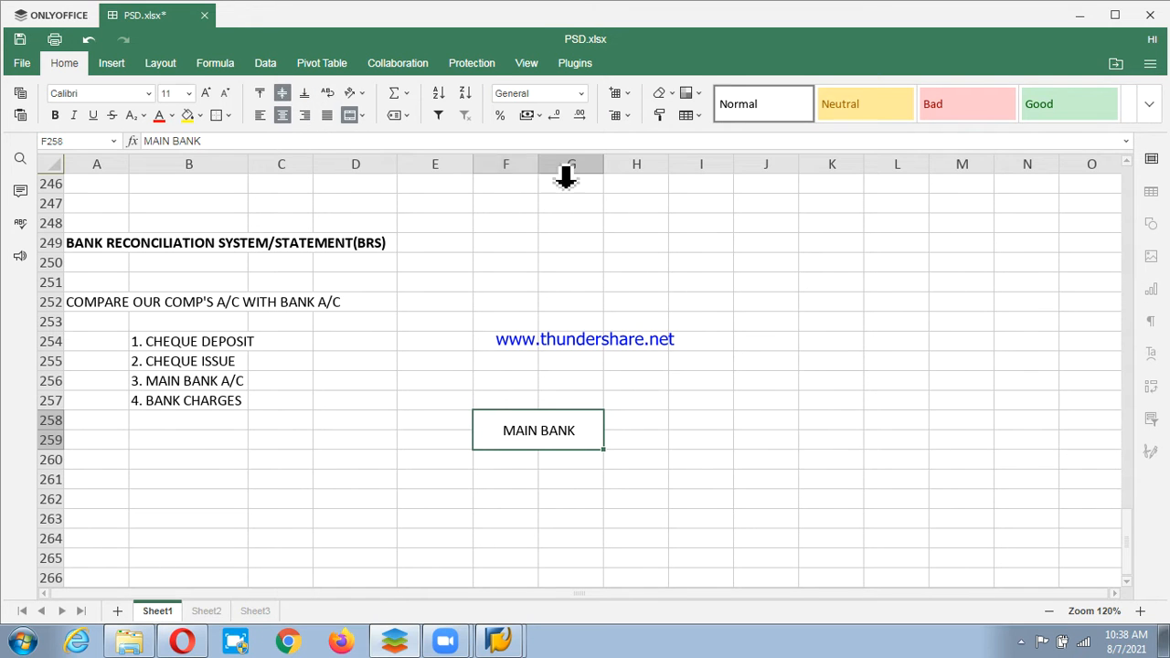
{"action": "left_click", "coordinate": [695, 115]}
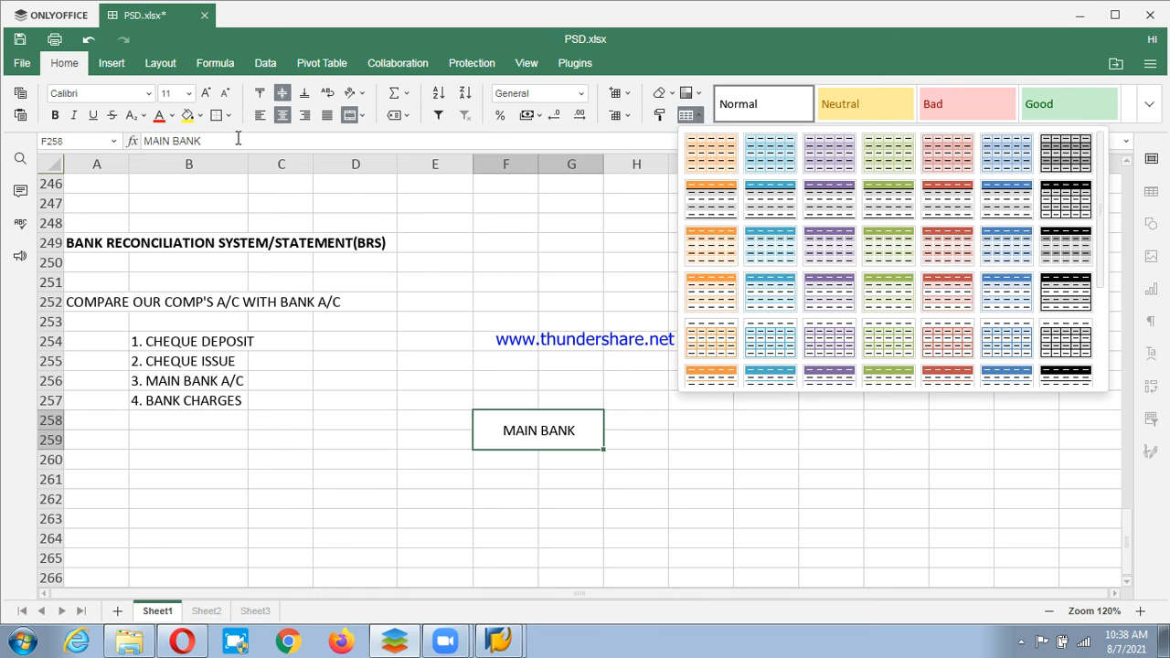
{"action": "left_click", "coordinate": [218, 116]}
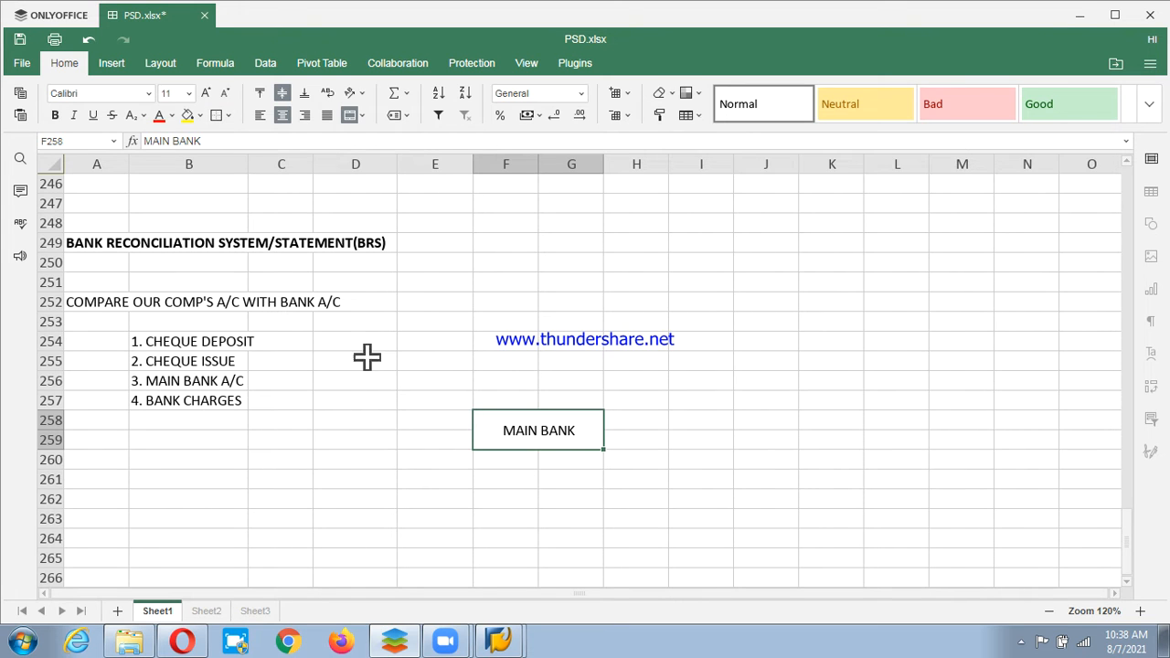
{"action": "left_click", "coordinate": [534, 522]}
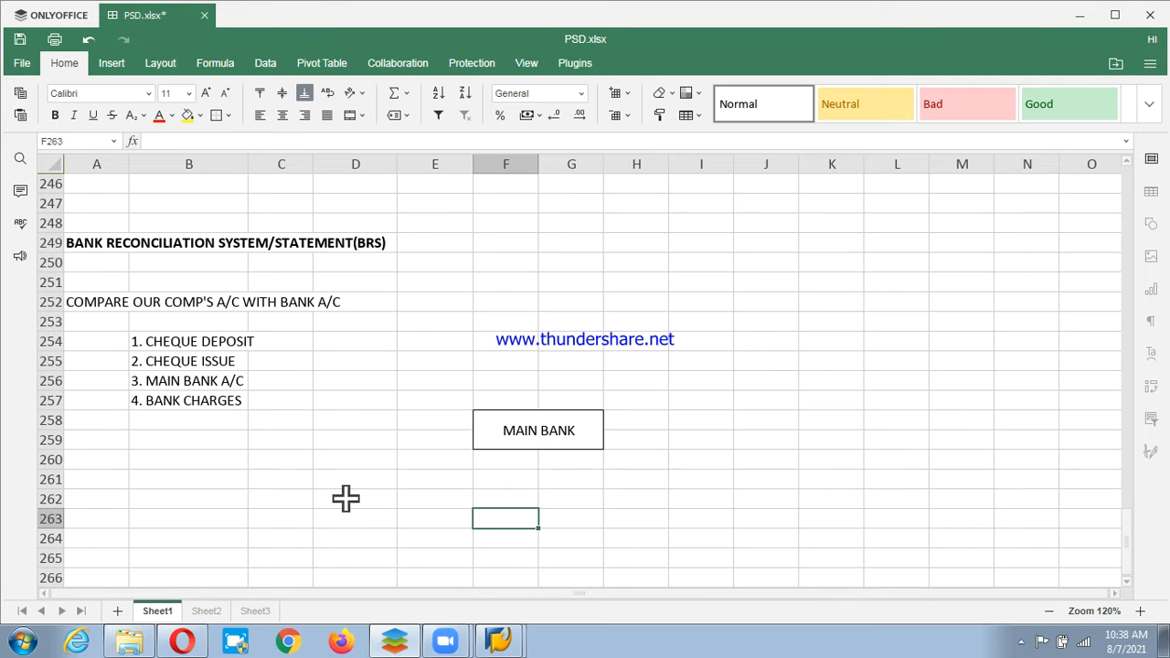
{"action": "left_click_drag", "start_coordinate": [361, 501], "coordinate": [366, 444]}
Create a bordered CHEQUE DEPOSIT box in merged D261:D262, widening column D to fit.
{"action": "left_click", "coordinate": [351, 116]}
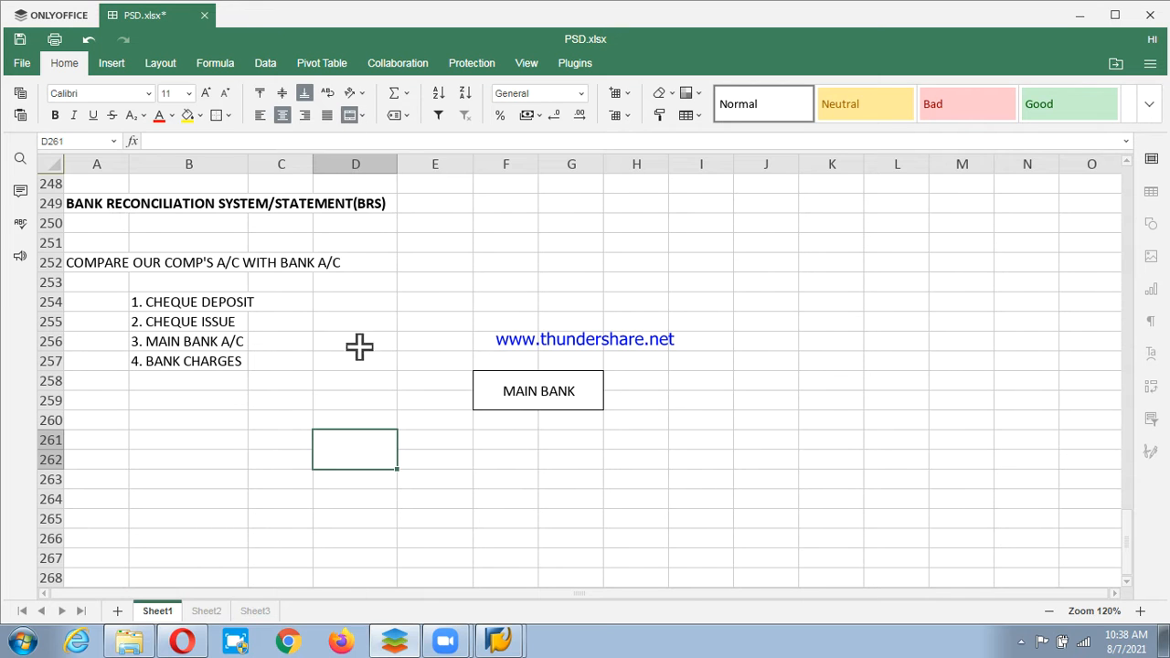
{"action": "type", "text": "CHEQ"}
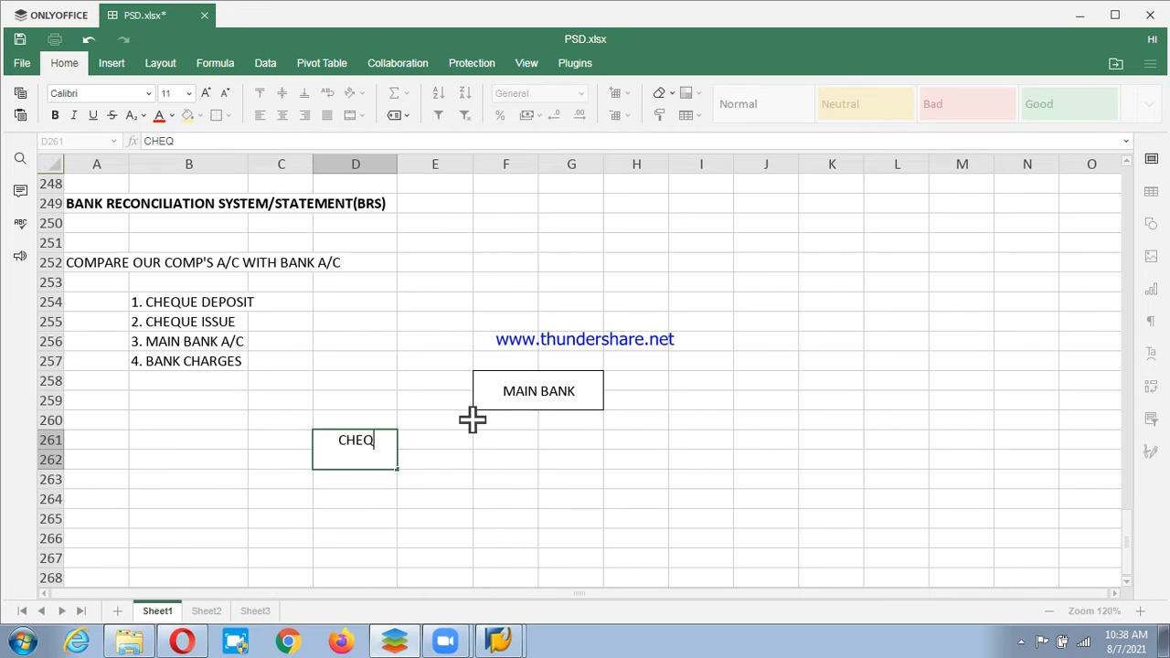
{"action": "type", "text": "UE D"}
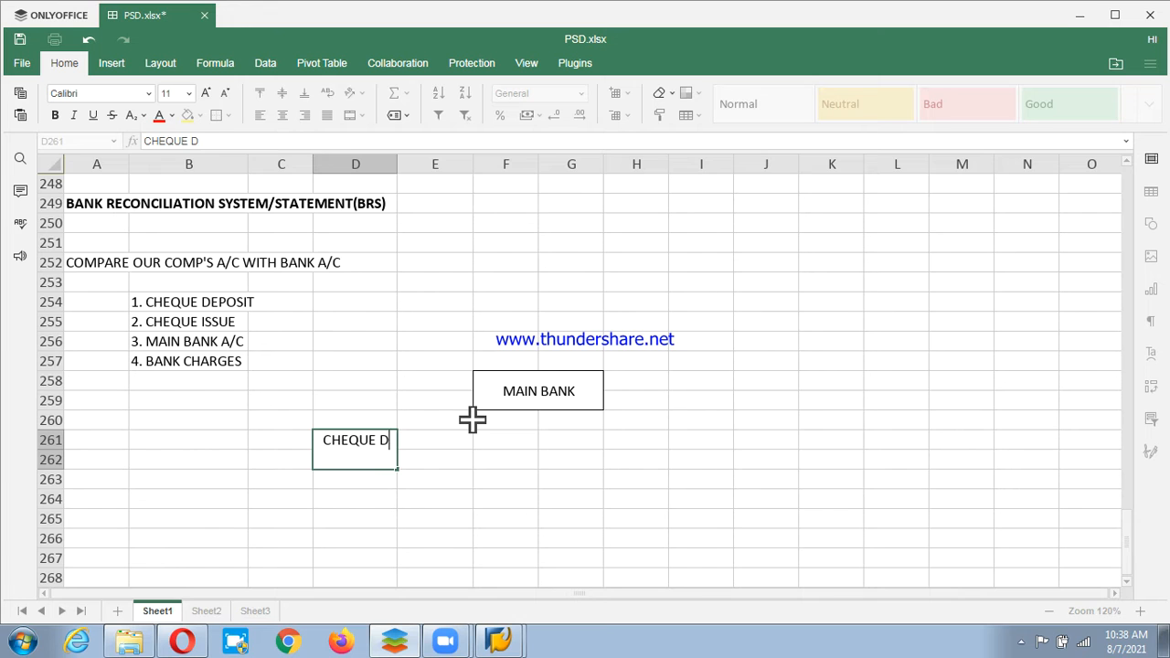
{"action": "type", "text": "EPOR"}
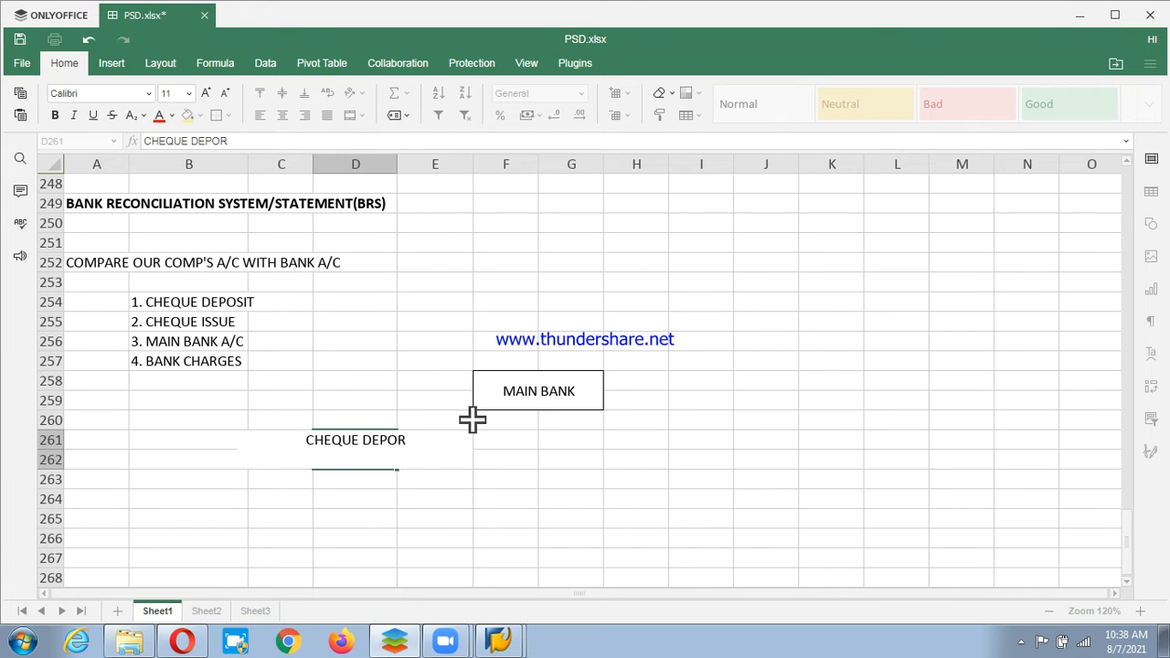
{"action": "key", "text": "BackSpace"}
{"action": "type", "text": "SIT"}
{"action": "key", "text": "Return"}
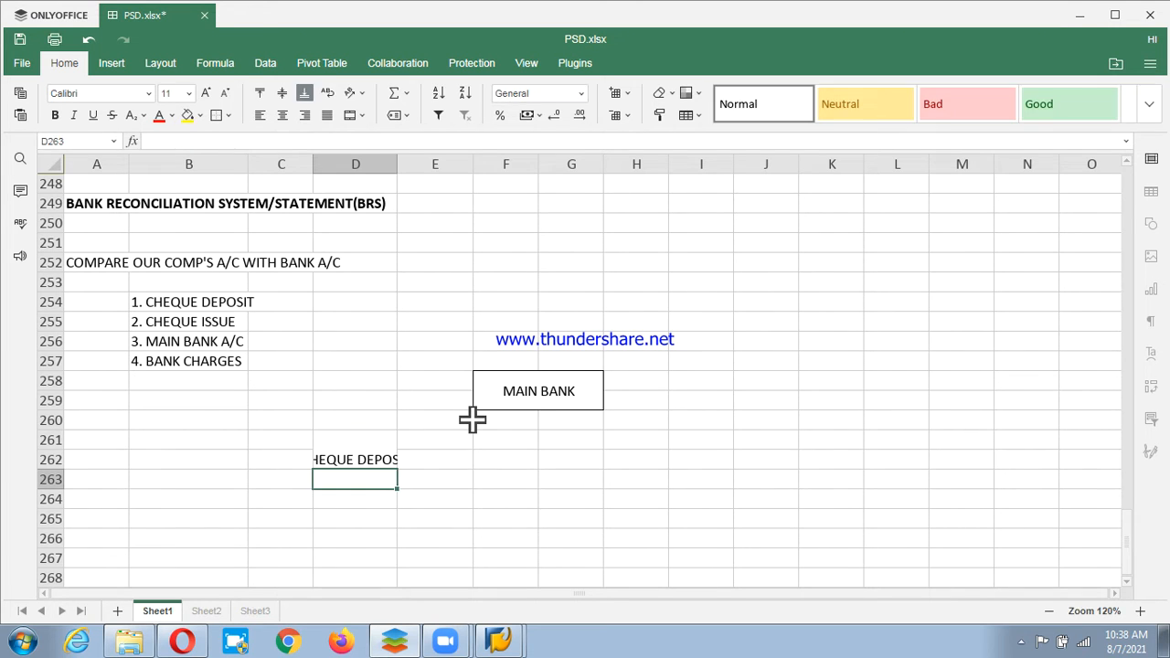
{"action": "key", "text": "Up"}
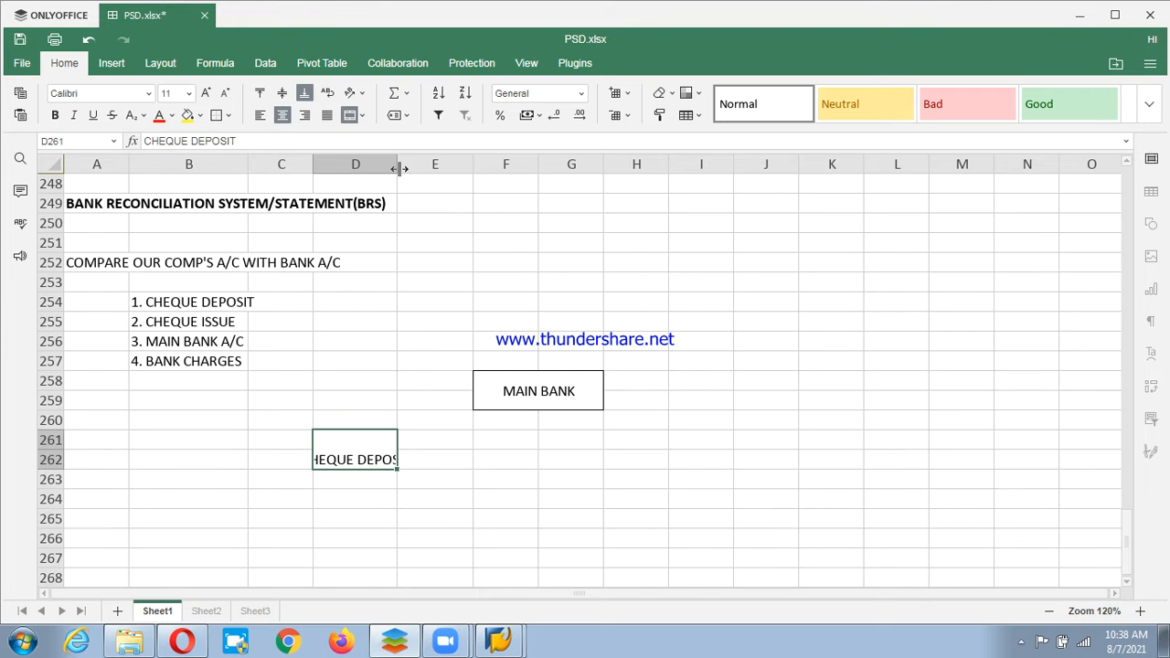
{"action": "left_click", "coordinate": [437, 170]}
{"action": "left_click", "coordinate": [352, 420]}
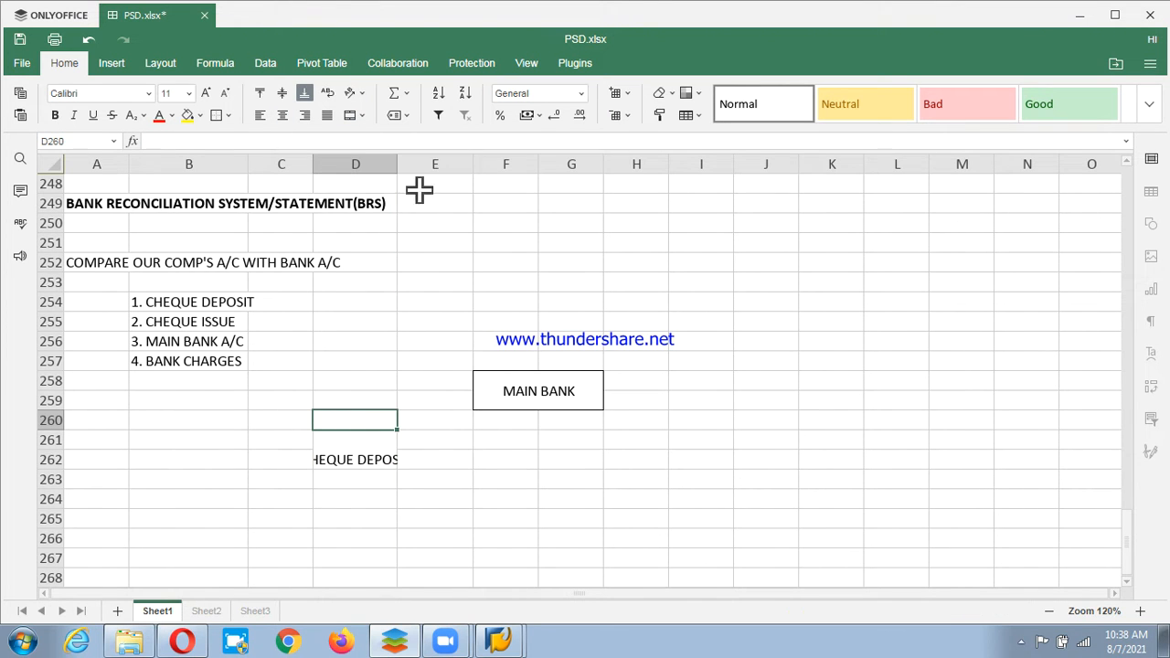
{"action": "left_click_drag", "start_coordinate": [397, 164], "coordinate": [436, 164]}
{"action": "left_click", "coordinate": [387, 460]}
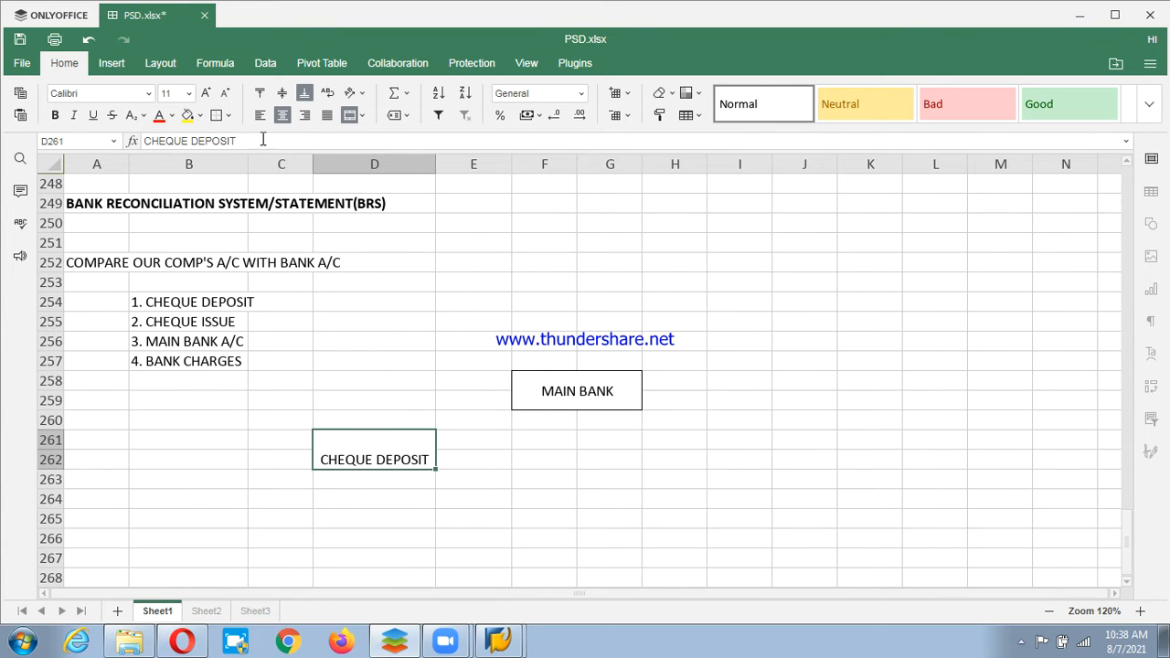
{"action": "left_click", "coordinate": [221, 117]}
Add a CHEQUE ISSUES box in merged I261:J262 and centre both labels vertically.
{"action": "left_click", "coordinate": [754, 444]}
{"action": "left_click_drag", "start_coordinate": [847, 468], "coordinate": [839, 460]}
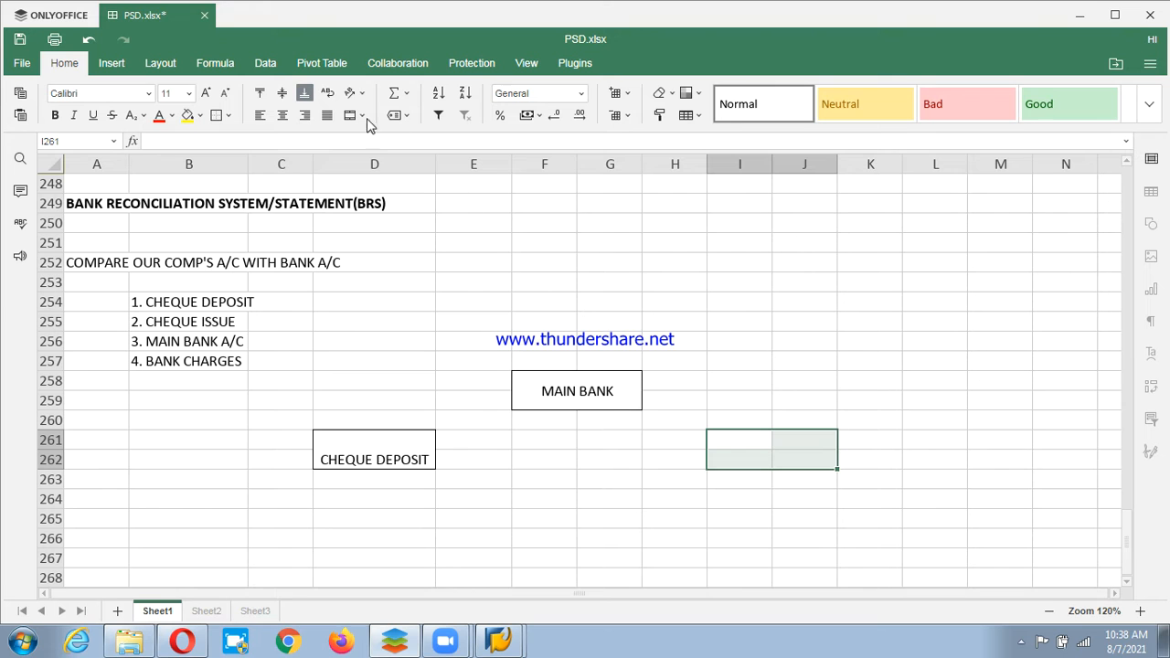
{"action": "left_click", "coordinate": [349, 116]}
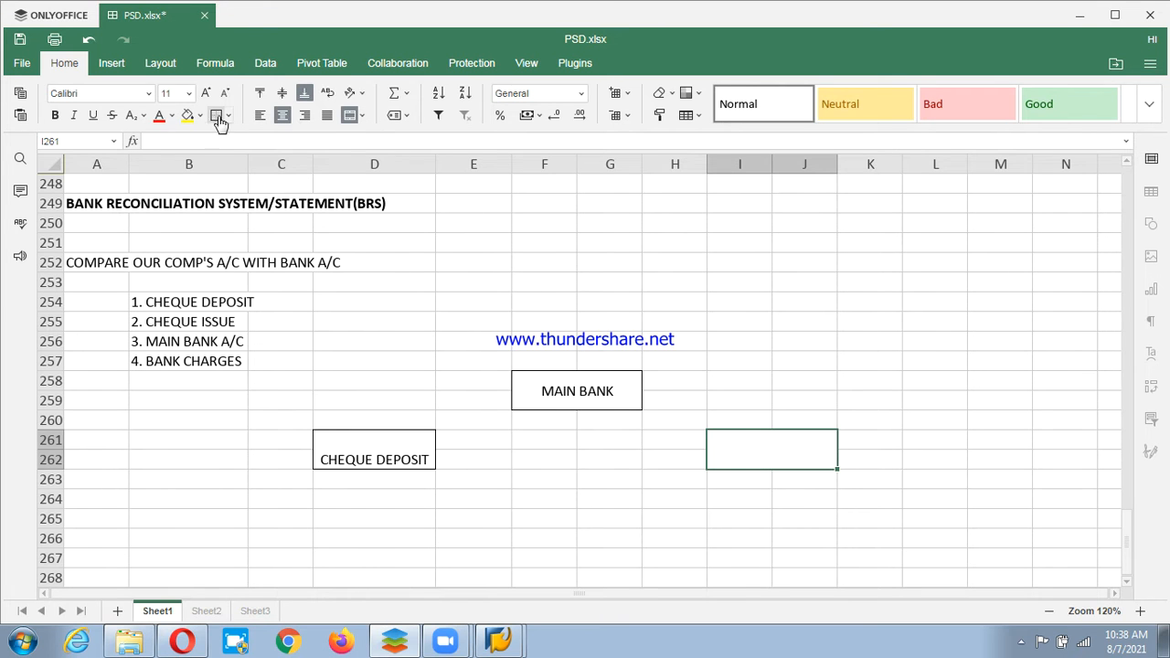
{"action": "type", "text": "CH"}
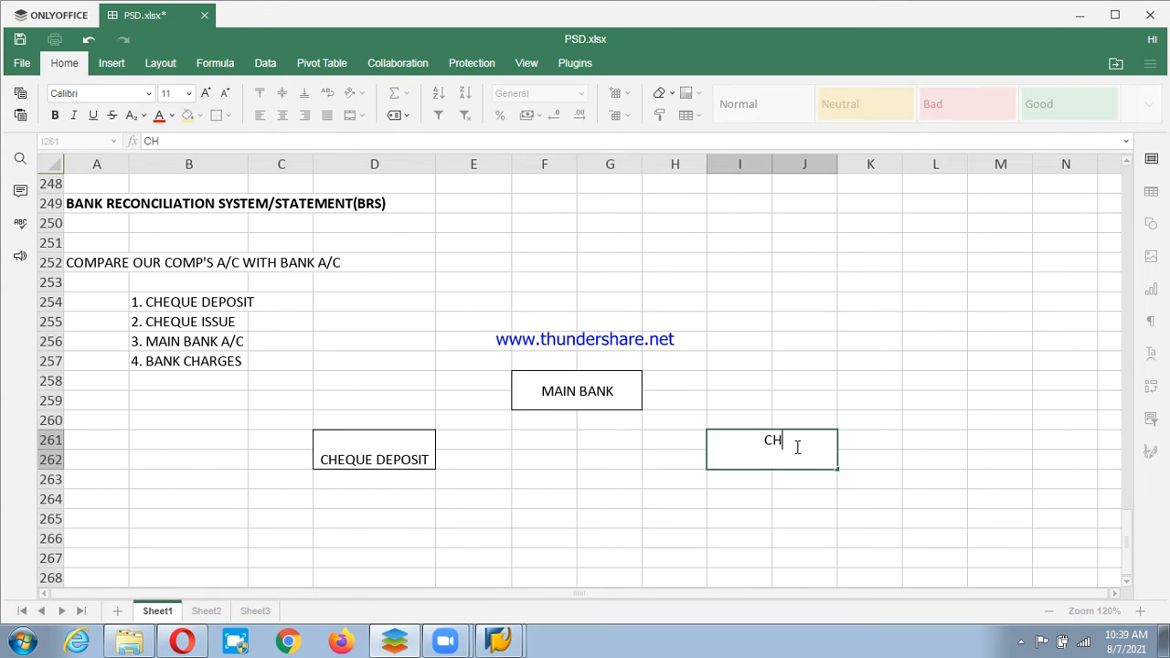
{"action": "type", "text": "EQUE ISSUES"}
{"action": "key", "text": "Return"}
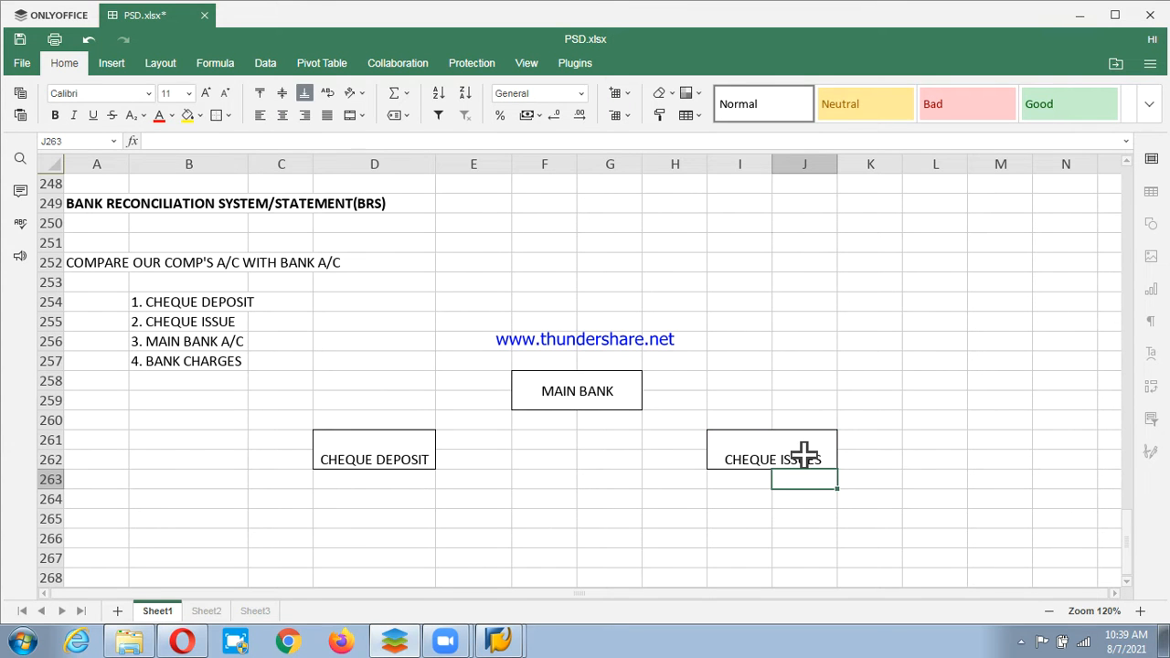
{"action": "left_click", "coordinate": [762, 454]}
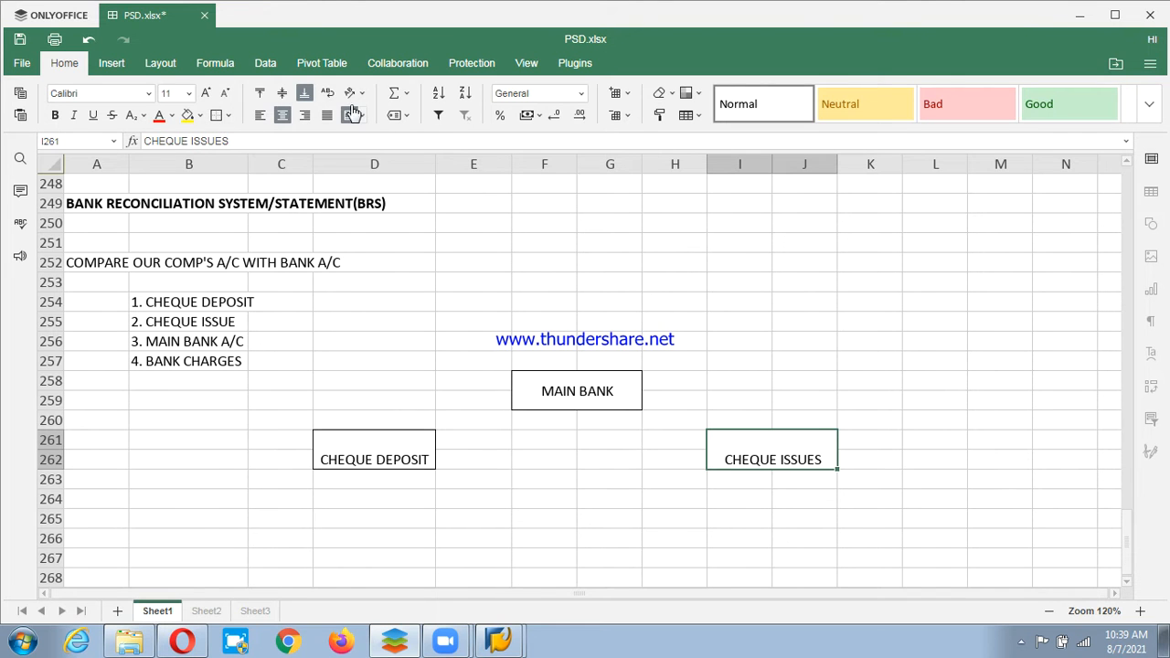
{"action": "left_click", "coordinate": [283, 94]}
{"action": "left_click", "coordinate": [353, 455]}
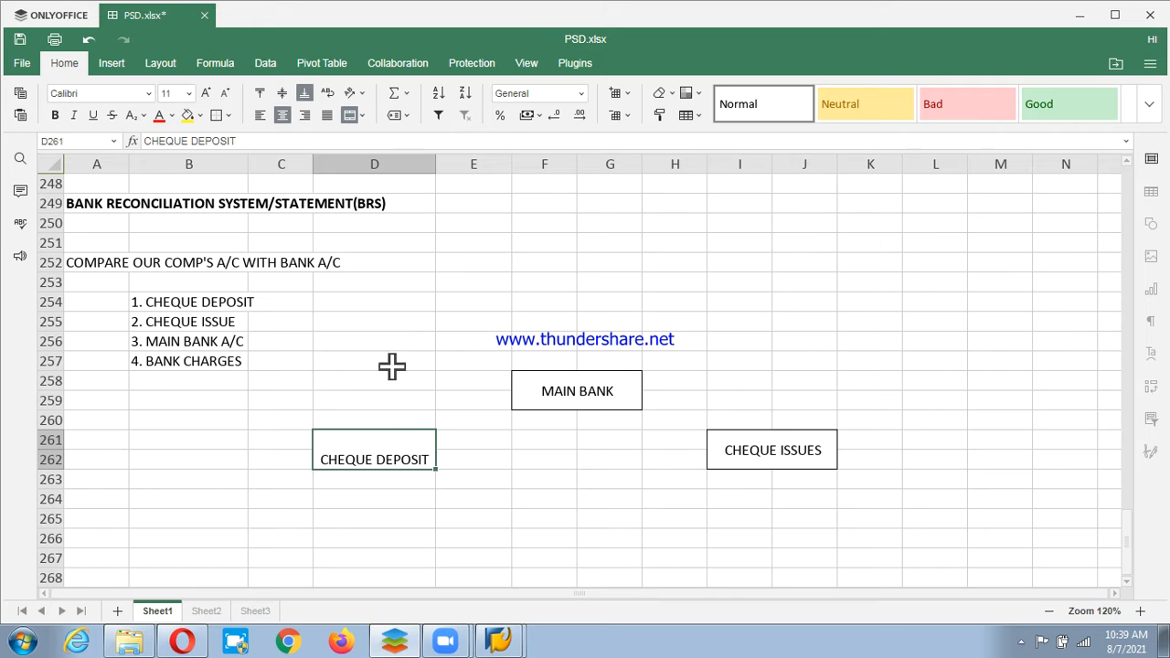
{"action": "left_click", "coordinate": [283, 93]}
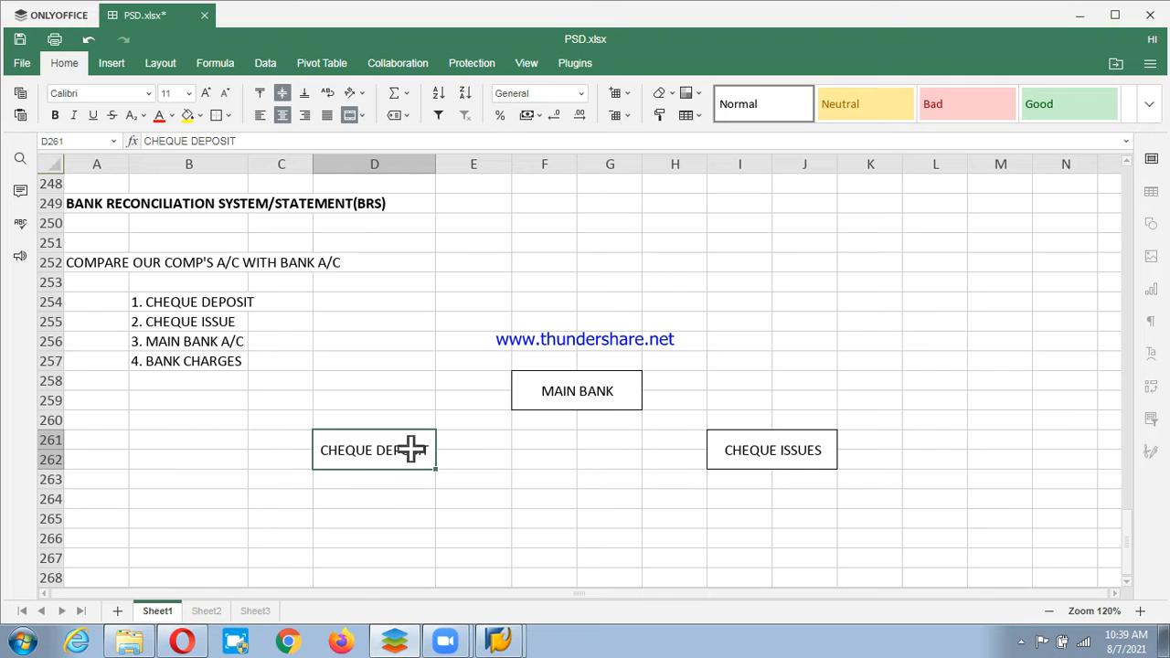
Insert a straight arrow shape running from the CHEQUE DEPOSIT box up to MAIN BANK.
{"action": "left_click", "coordinate": [120, 67]}
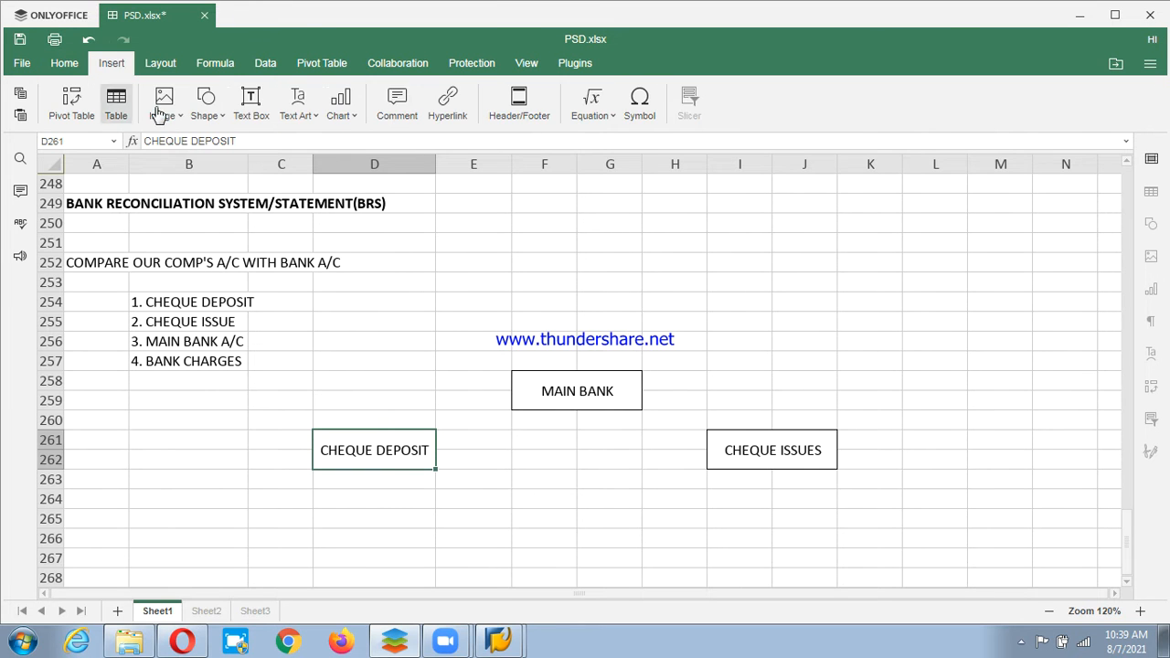
{"action": "left_click", "coordinate": [226, 126]}
{"action": "mouse_move", "coordinate": [243, 313]}
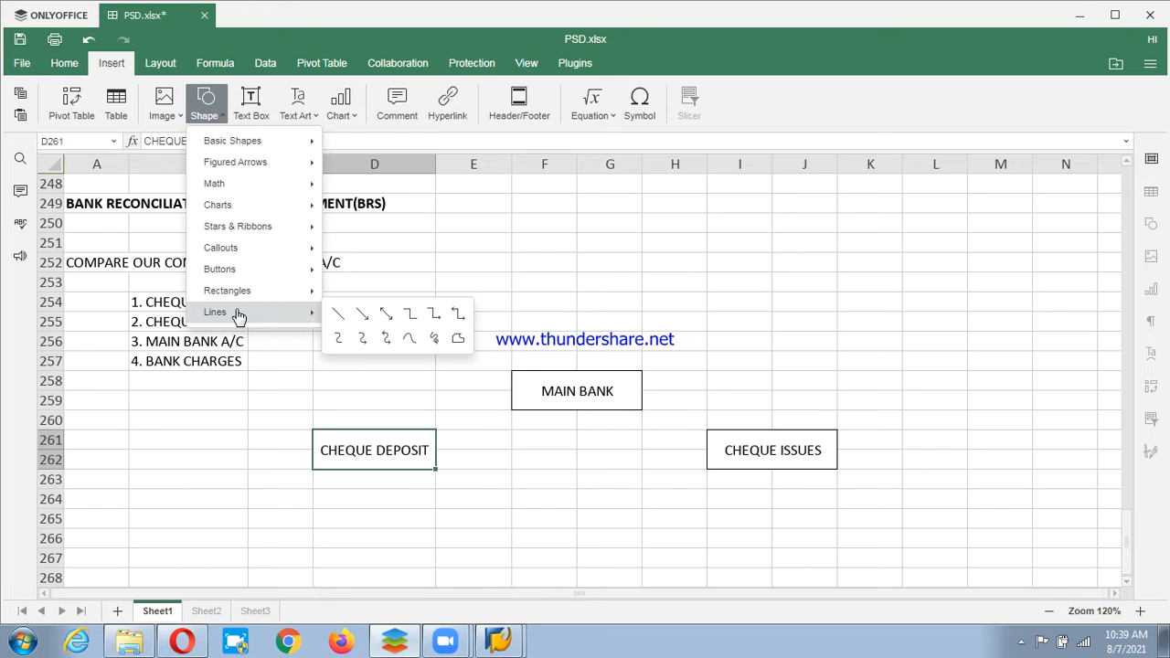
{"action": "left_click", "coordinate": [362, 315]}
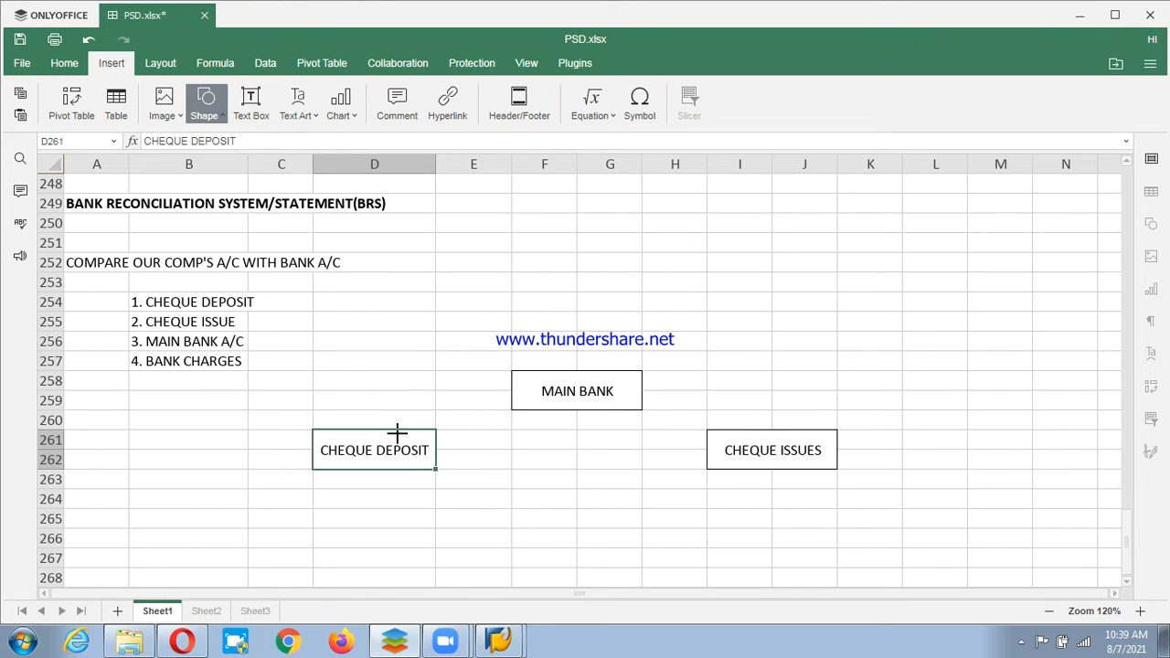
{"action": "left_click_drag", "start_coordinate": [392, 429], "coordinate": [510, 391]}
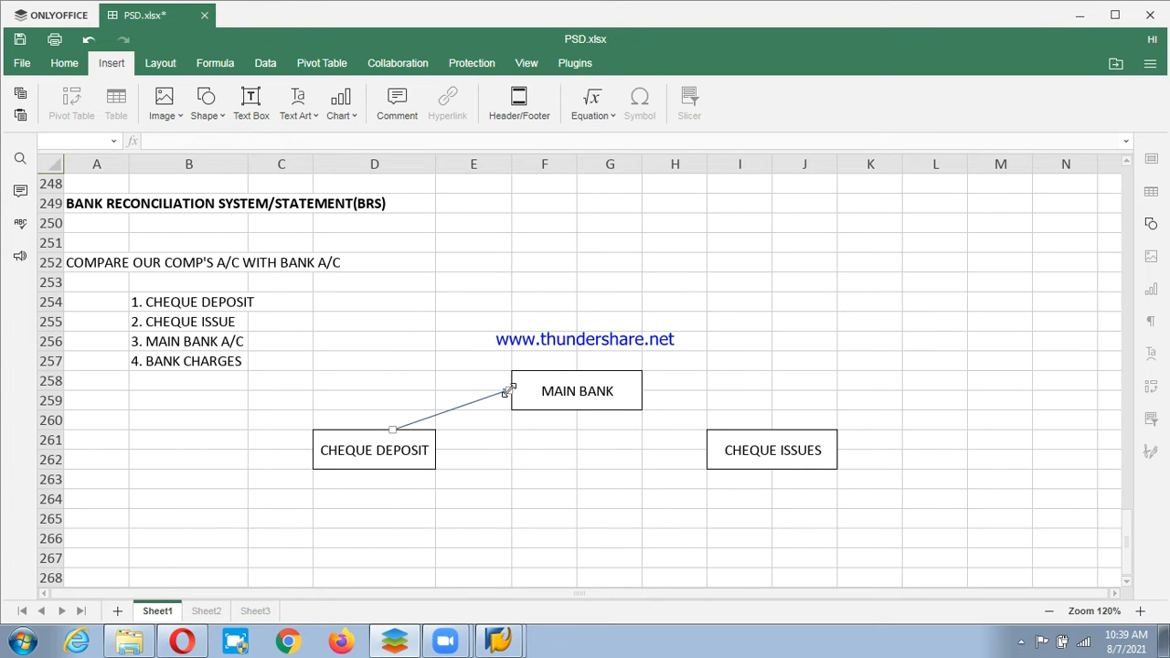
{"action": "left_click", "coordinate": [503, 425]}
{"action": "left_click_drag", "start_coordinate": [503, 480], "coordinate": [504, 460]}
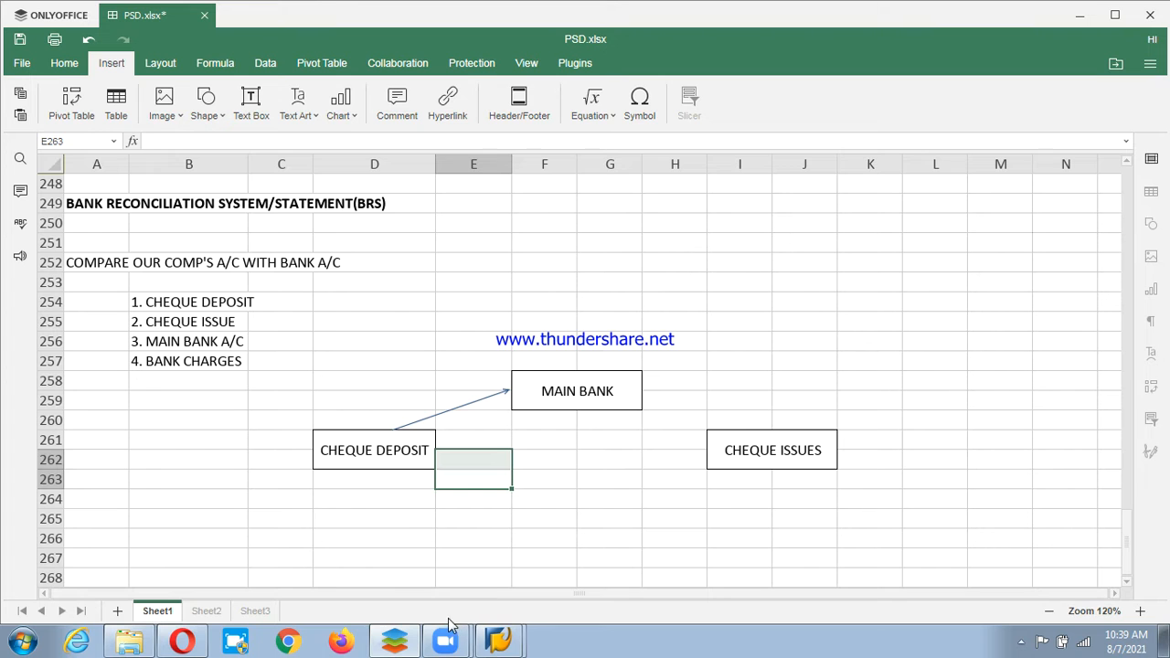
Insert a straight arrow shape from MAIN BANK's right edge down to the CHEQUE ISSUES box.
{"action": "left_click", "coordinate": [466, 501]}
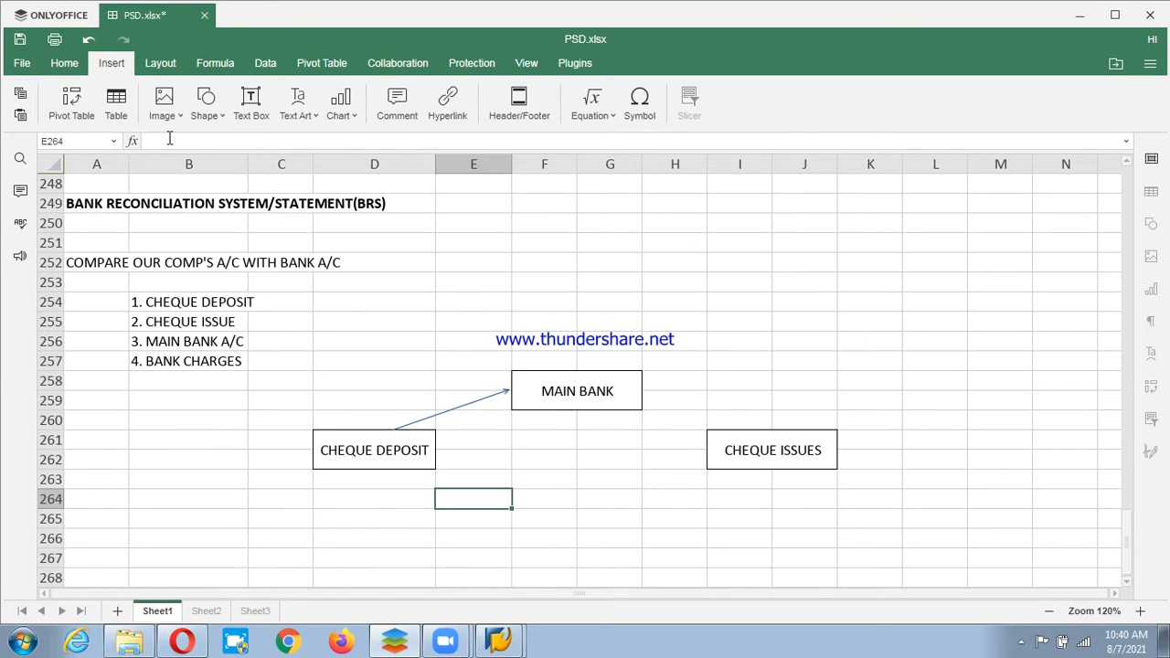
{"action": "left_click", "coordinate": [164, 108]}
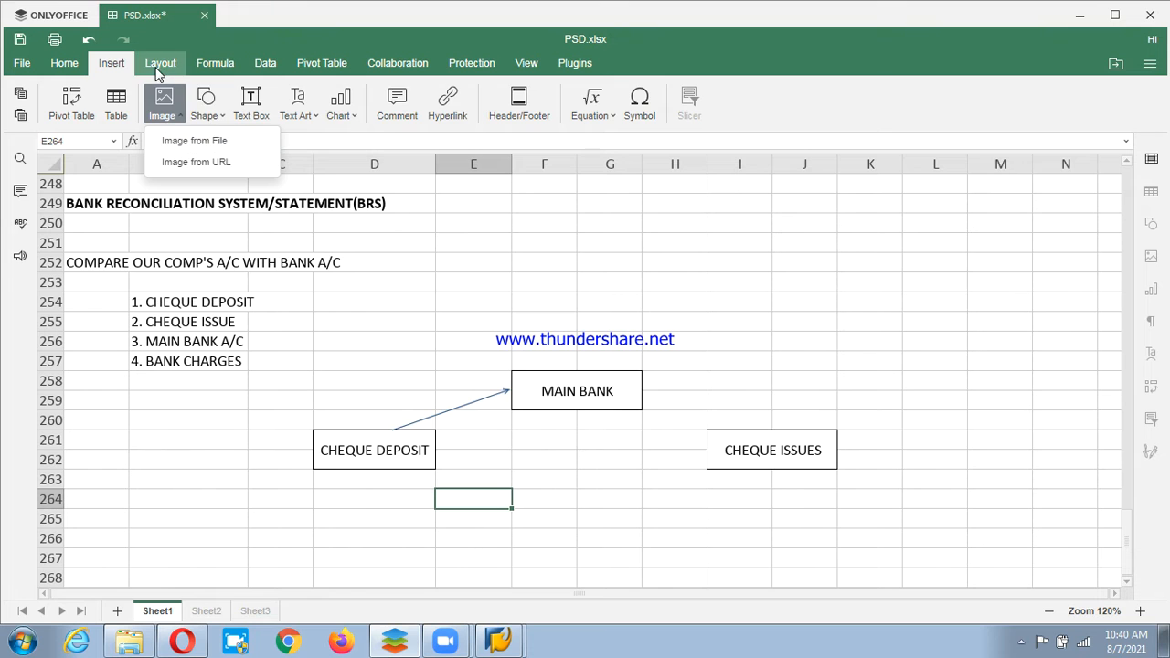
{"action": "left_click", "coordinate": [205, 102]}
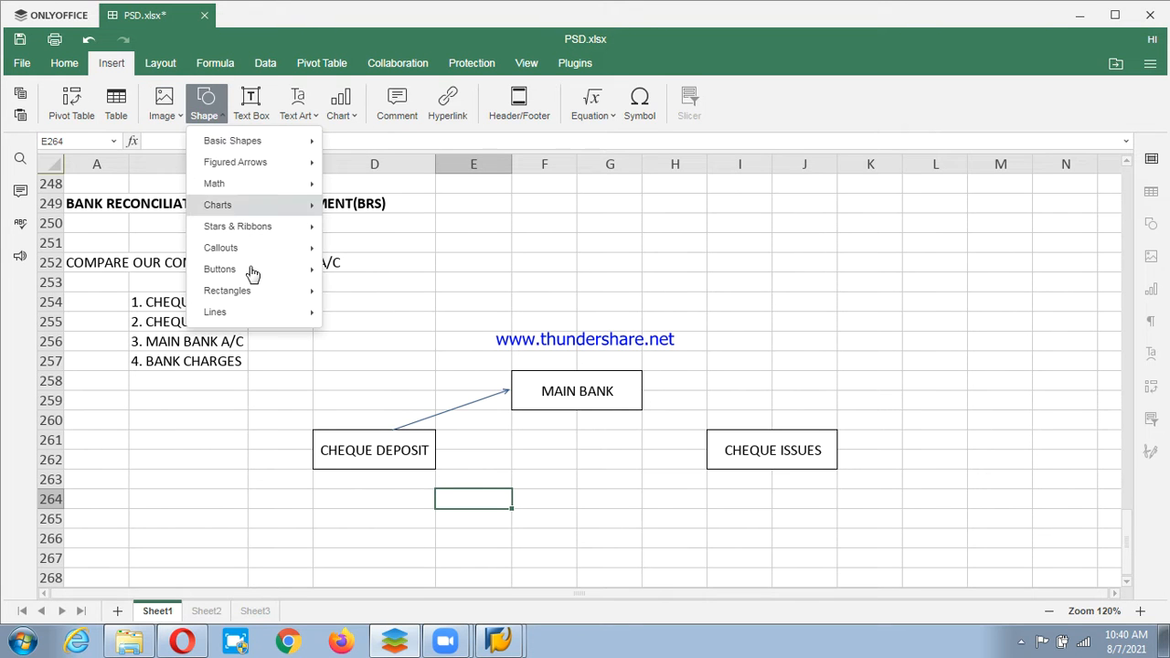
{"action": "mouse_move", "coordinate": [265, 320]}
{"action": "left_click", "coordinate": [362, 315]}
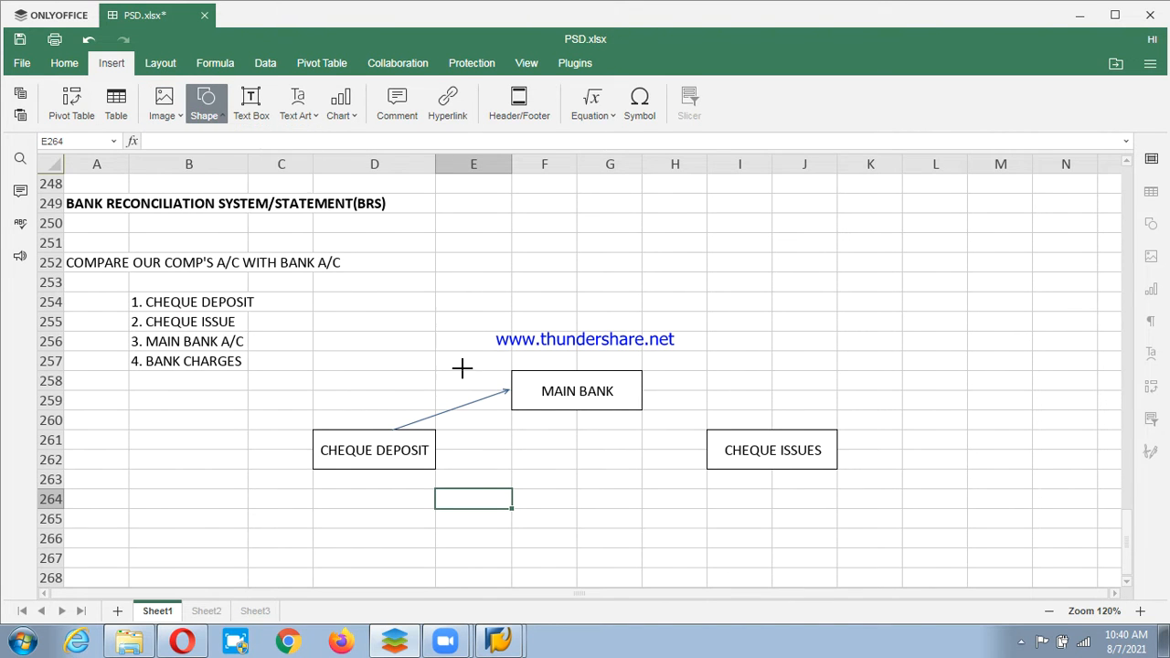
{"action": "left_click_drag", "start_coordinate": [644, 391], "coordinate": [651, 392]}
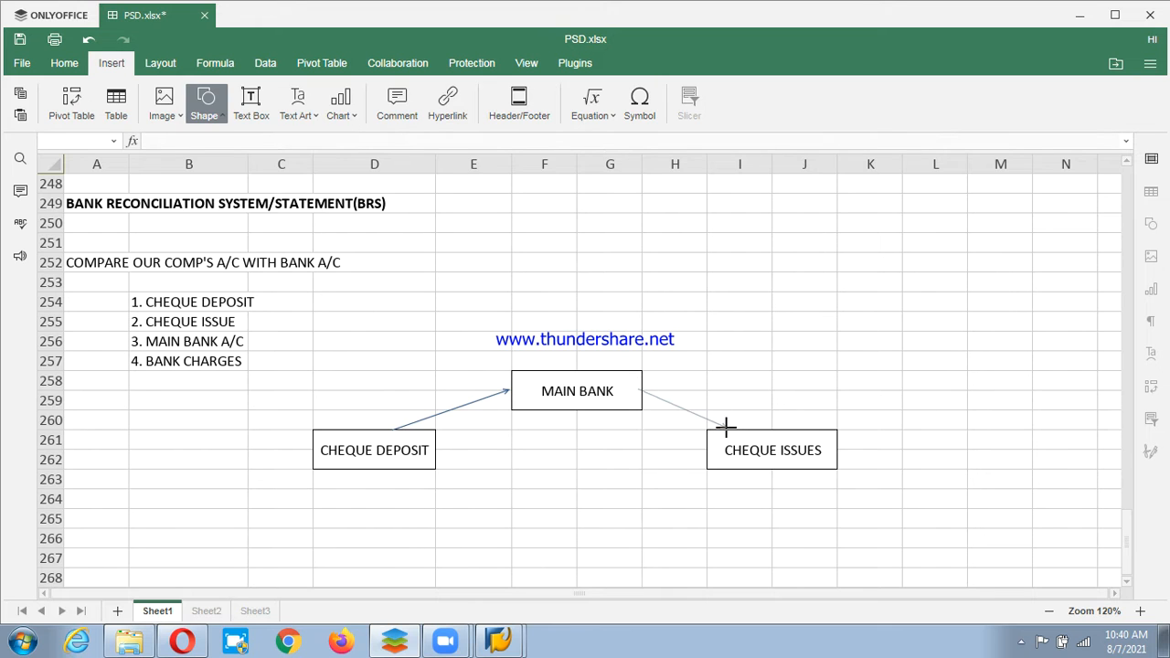
{"action": "left_click_drag", "start_coordinate": [725, 426], "coordinate": [727, 426]}
{"action": "left_click", "coordinate": [832, 382]}
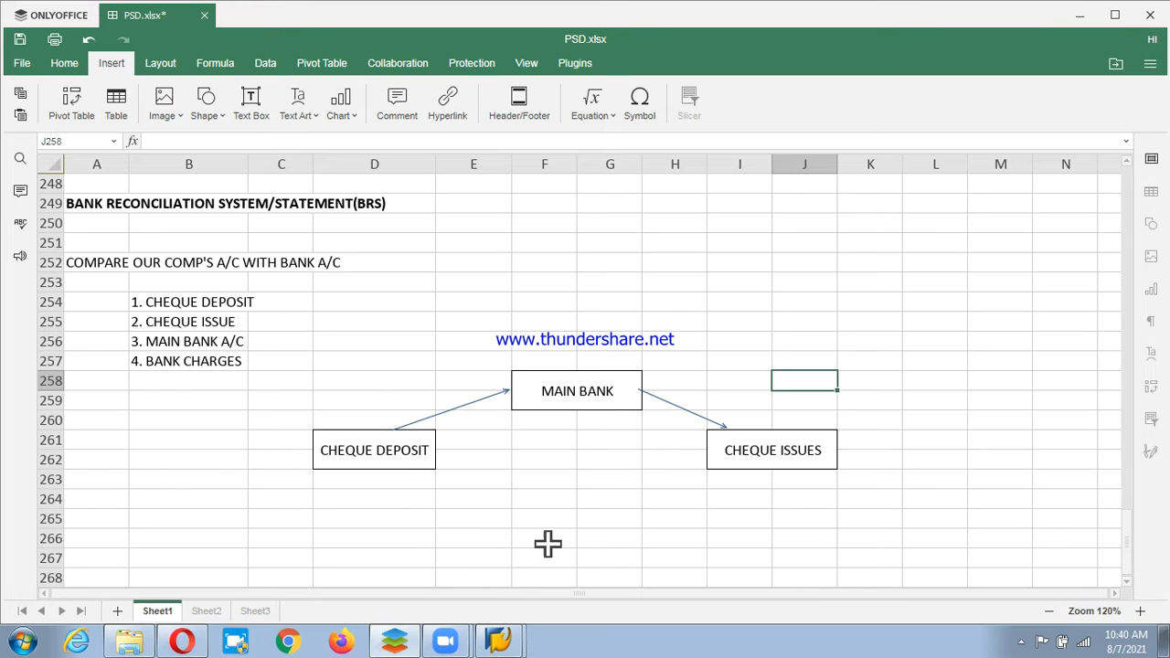
{"action": "left_click_drag", "start_coordinate": [547, 498], "coordinate": [615, 523]}
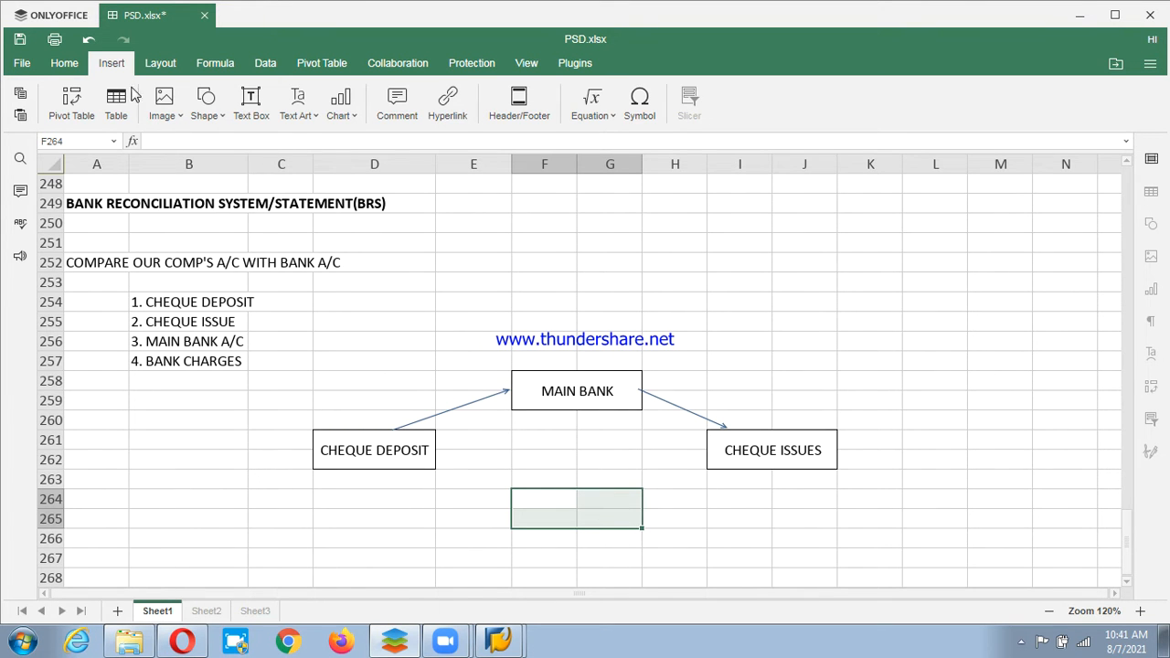
Merge F264:G265, label it BANK CHARGES, and centre it vertically.
{"action": "left_click", "coordinate": [79, 64]}
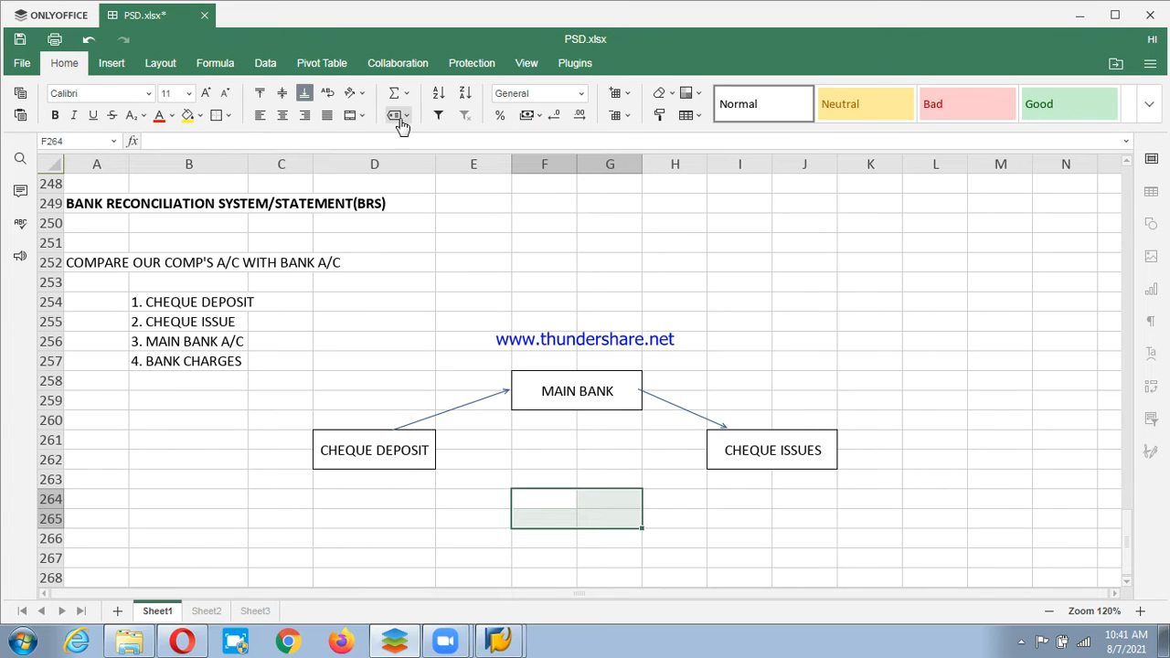
{"action": "left_click", "coordinate": [353, 116]}
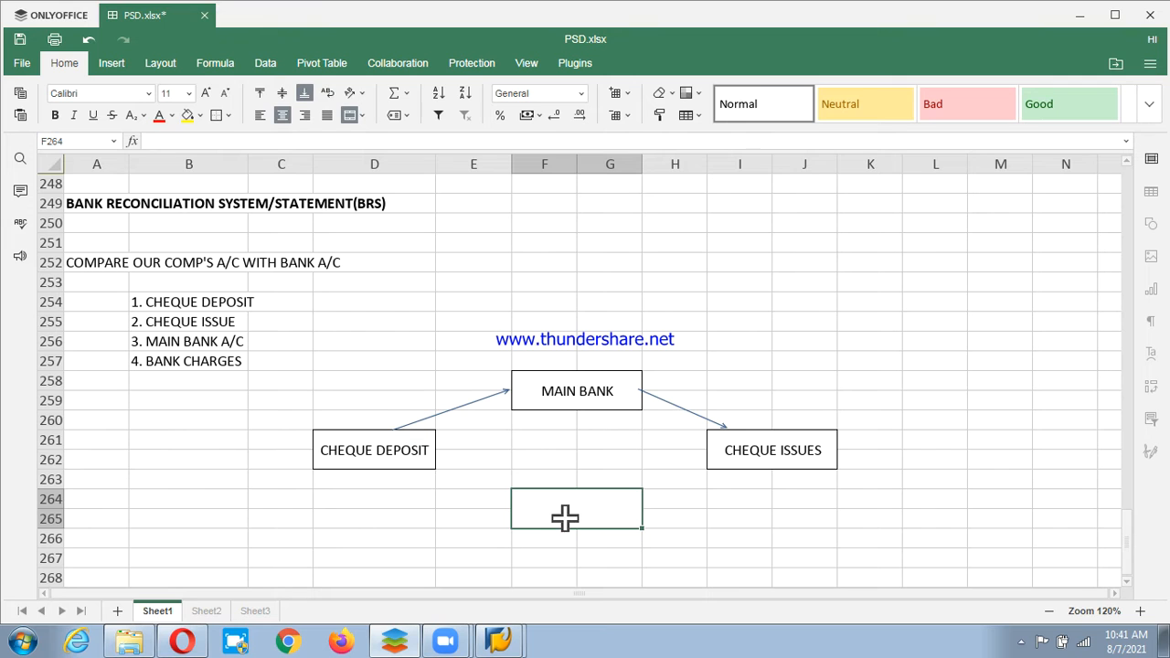
{"action": "type", "text": "BANK C"}
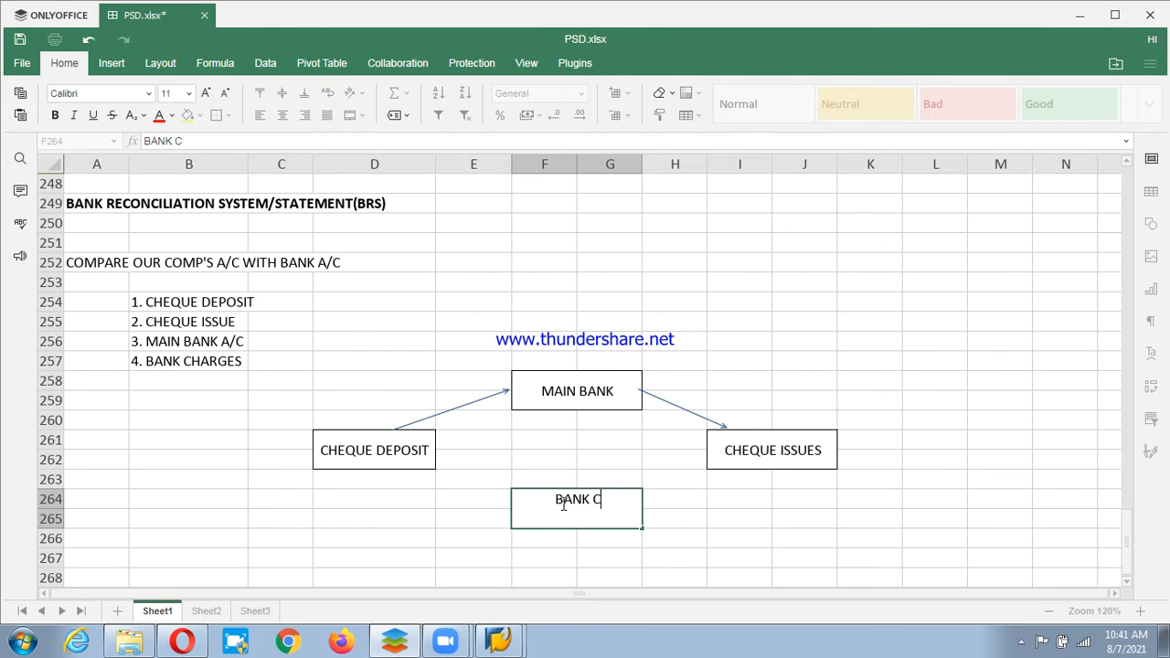
{"action": "type", "text": "HARGES"}
{"action": "key", "text": "Return"}
{"action": "left_click", "coordinate": [569, 512]}
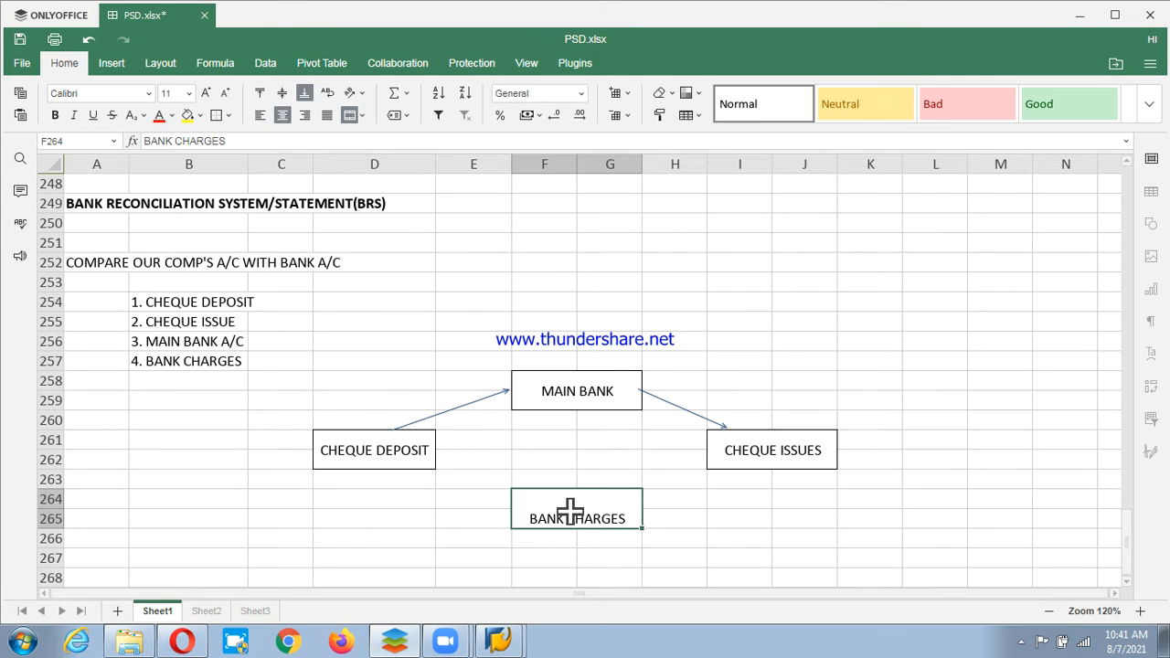
{"action": "left_click", "coordinate": [284, 95]}
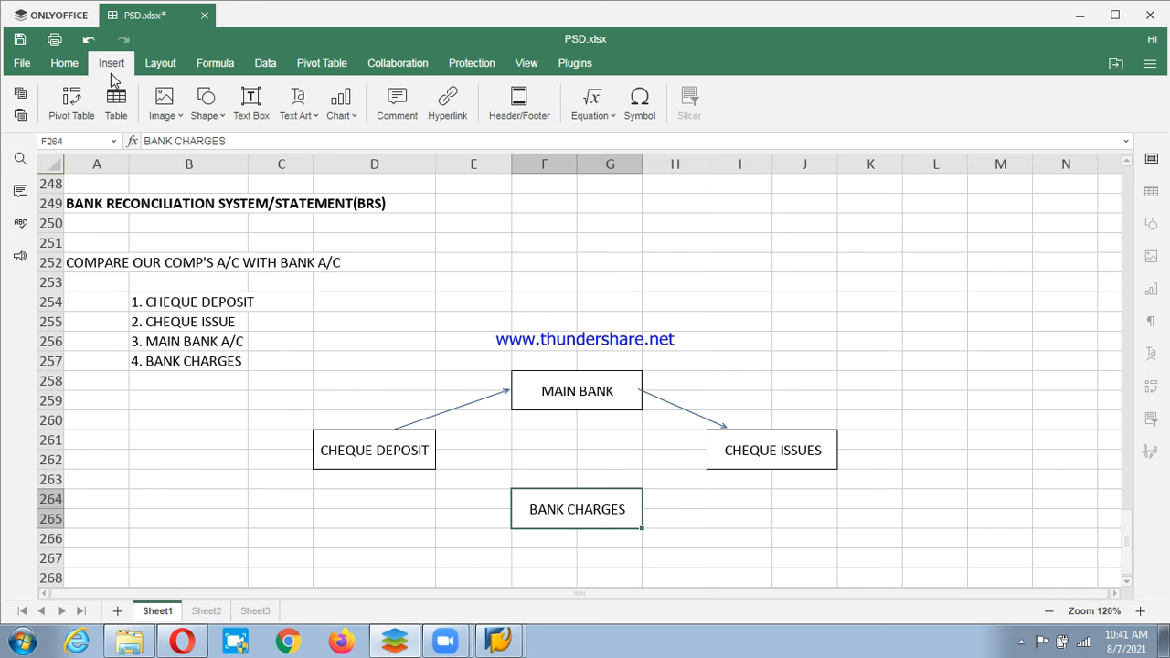
Draw an arrow from MAIN BANK down to the BANK CHARGES box.
{"action": "left_click", "coordinate": [212, 113]}
{"action": "mouse_move", "coordinate": [228, 315]}
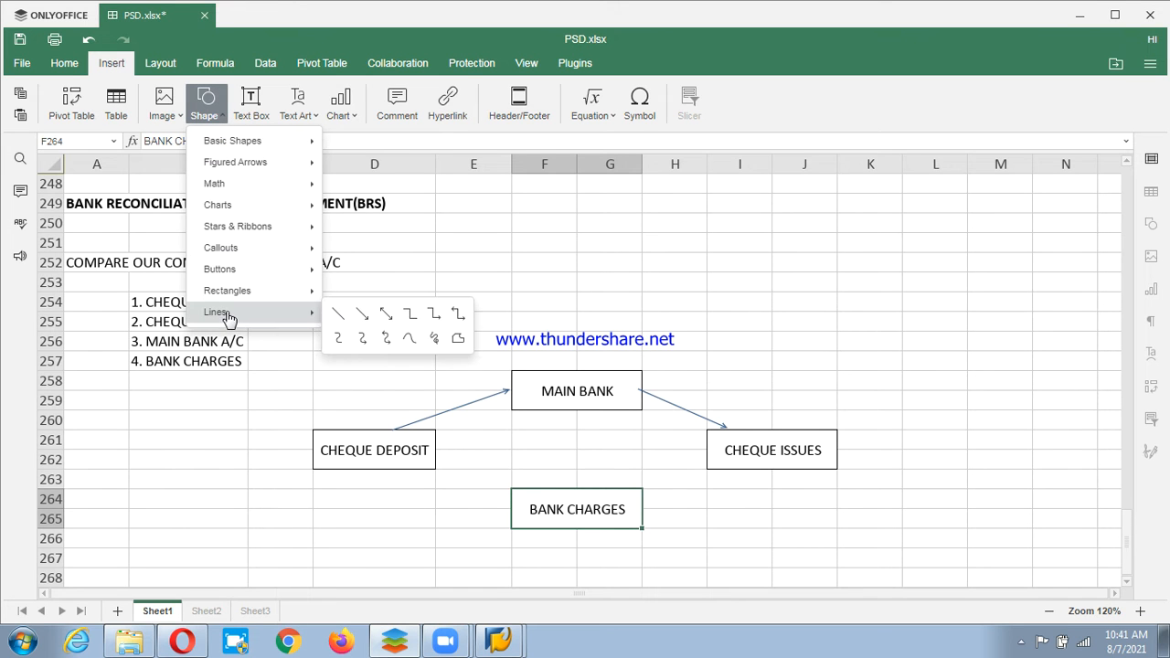
{"action": "left_click", "coordinate": [360, 315]}
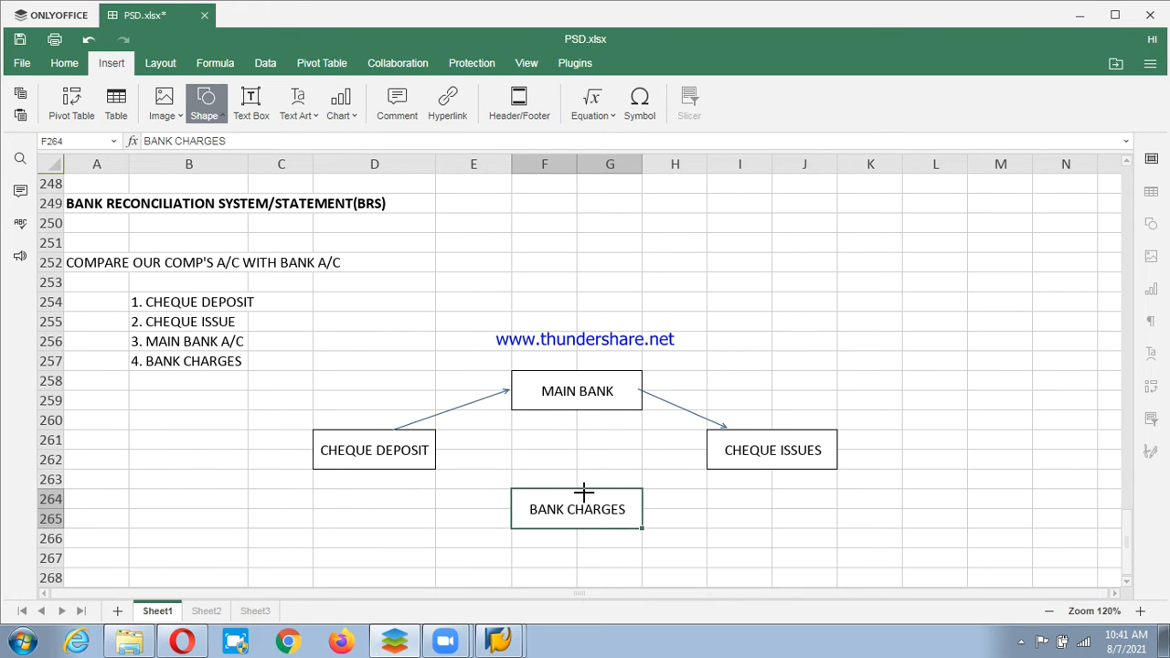
{"action": "mouse_move", "coordinate": [573, 412]}
{"action": "left_mouse_down"}
{"action": "mouse_move", "coordinate": [569, 484]}
{"action": "mouse_move", "coordinate": [598, 499]}
{"action": "mouse_move", "coordinate": [574, 488]}
{"action": "left_mouse_up"}
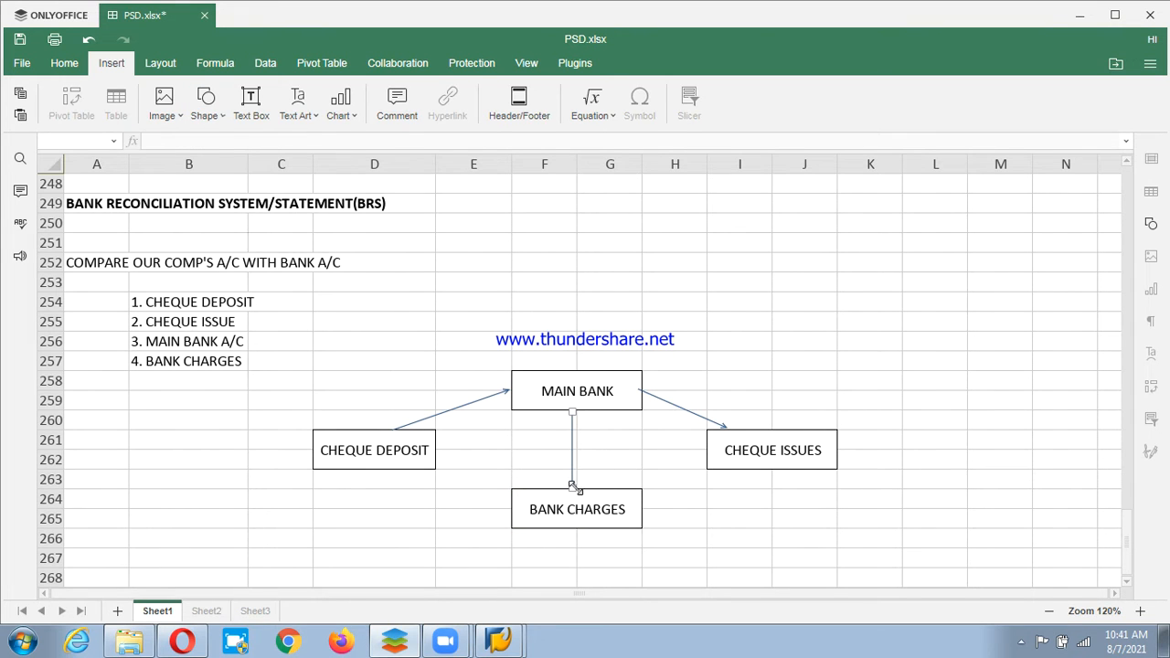
Add a bold CONFIGS heading in cell A270.
{"action": "left_click", "coordinate": [544, 577]}
{"action": "scroll", "coordinate": [460, 502], "scroll_direction": "down", "scroll_amount": 2}
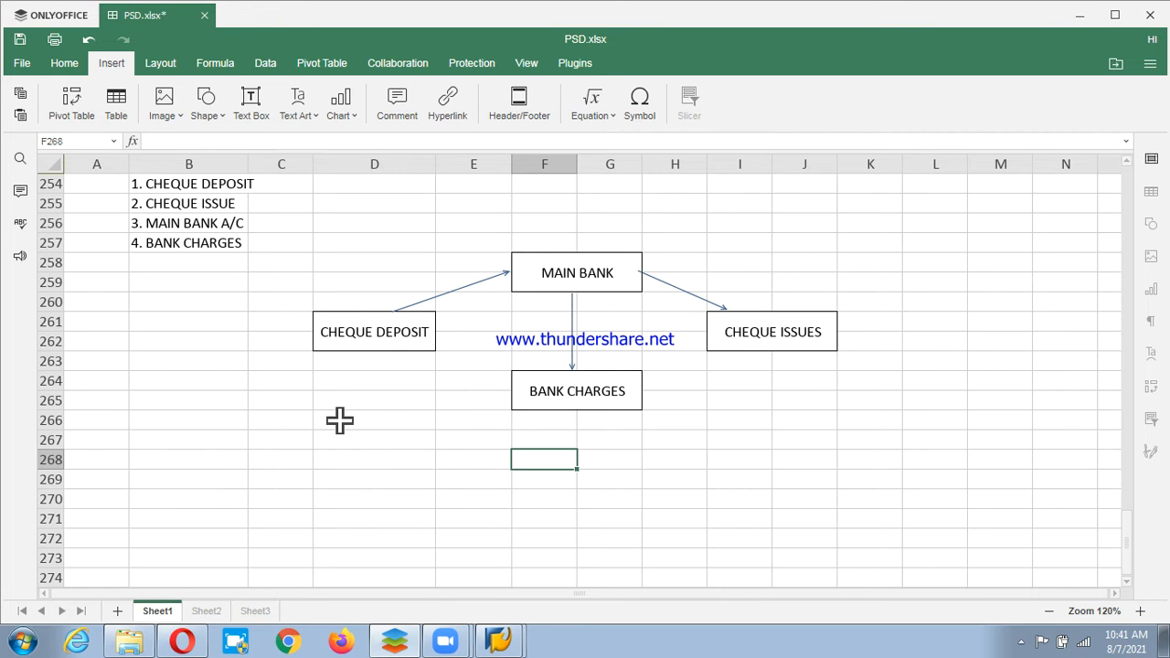
{"action": "scroll", "coordinate": [224, 437], "scroll_direction": "up", "scroll_amount": 5}
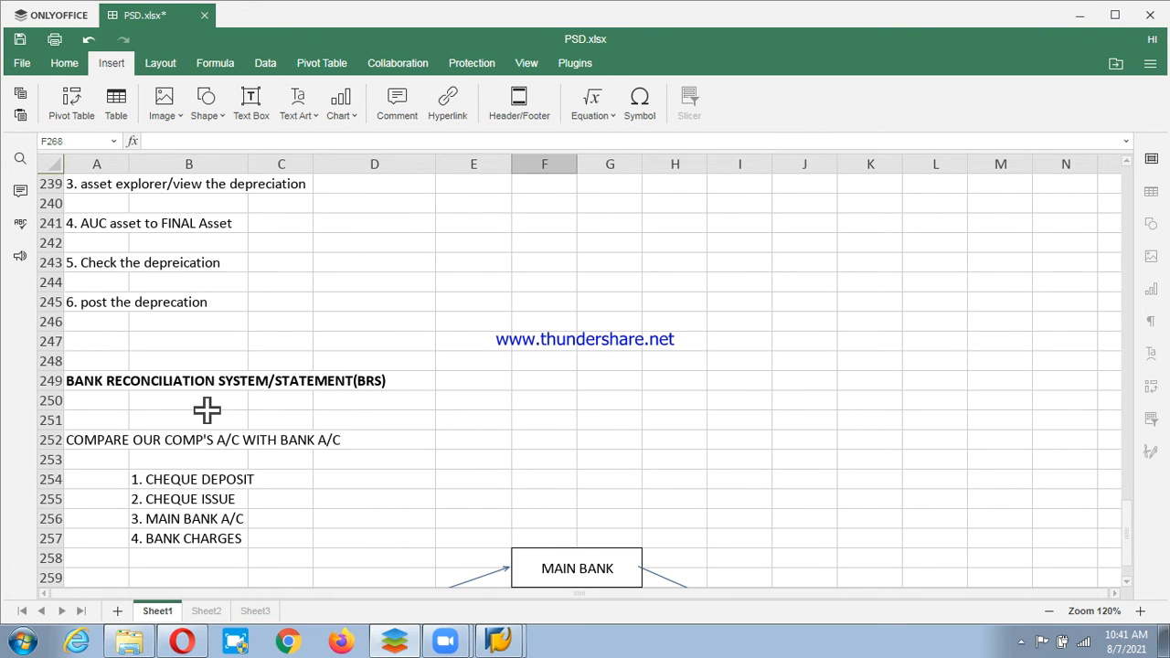
{"action": "scroll", "coordinate": [206, 411], "scroll_direction": "down", "scroll_amount": 2}
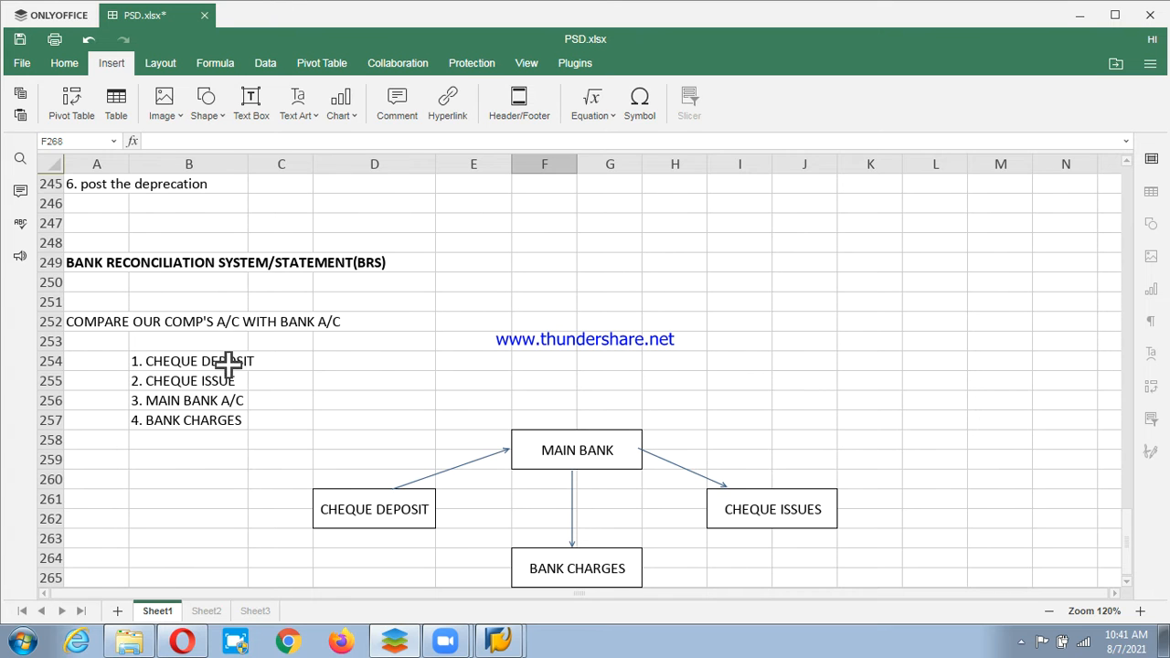
{"action": "scroll", "coordinate": [230, 365], "scroll_direction": "down", "scroll_amount": 1}
{"action": "scroll", "coordinate": [183, 457], "scroll_direction": "down", "scroll_amount": 3}
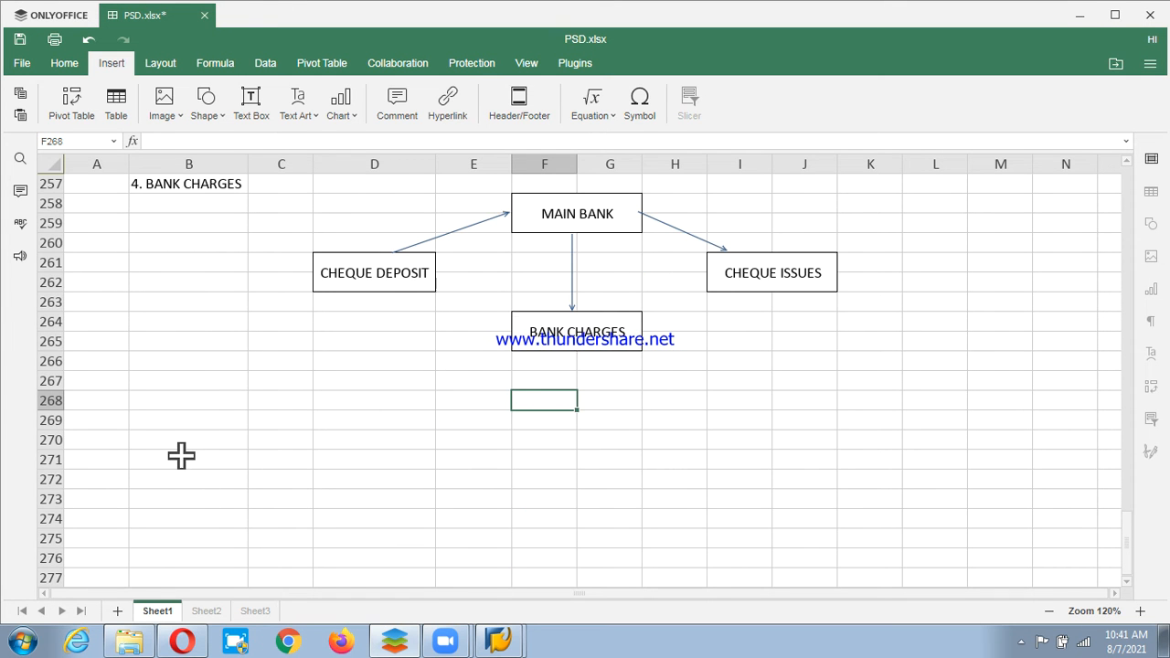
{"action": "left_click", "coordinate": [121, 445]}
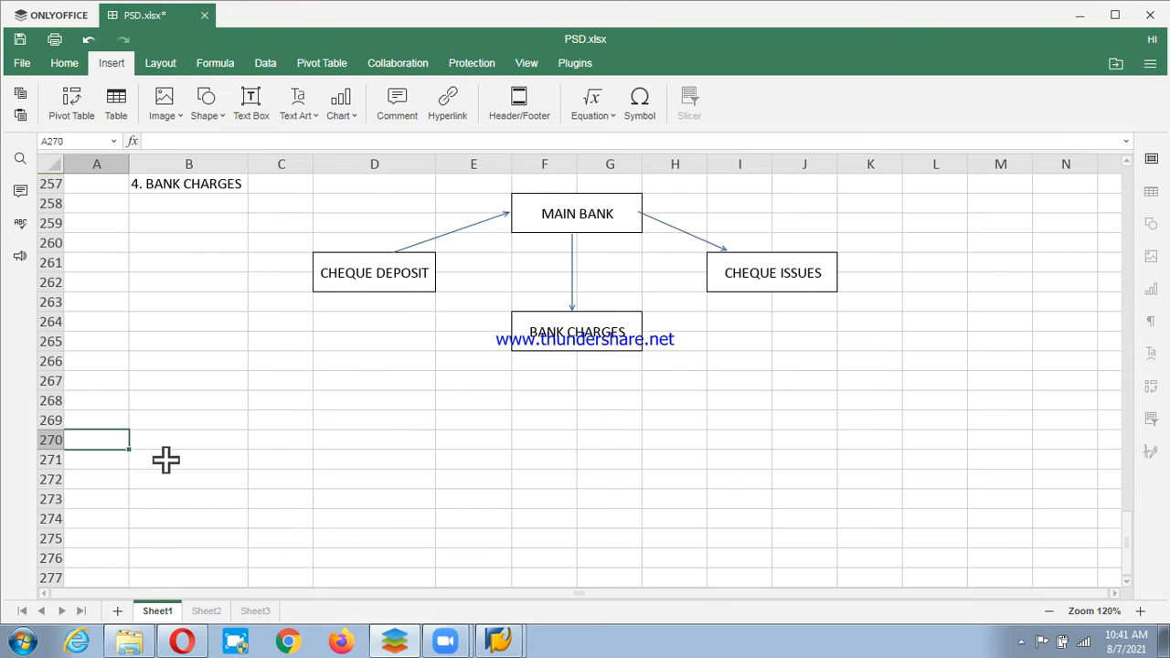
{"action": "type", "text": "1."}
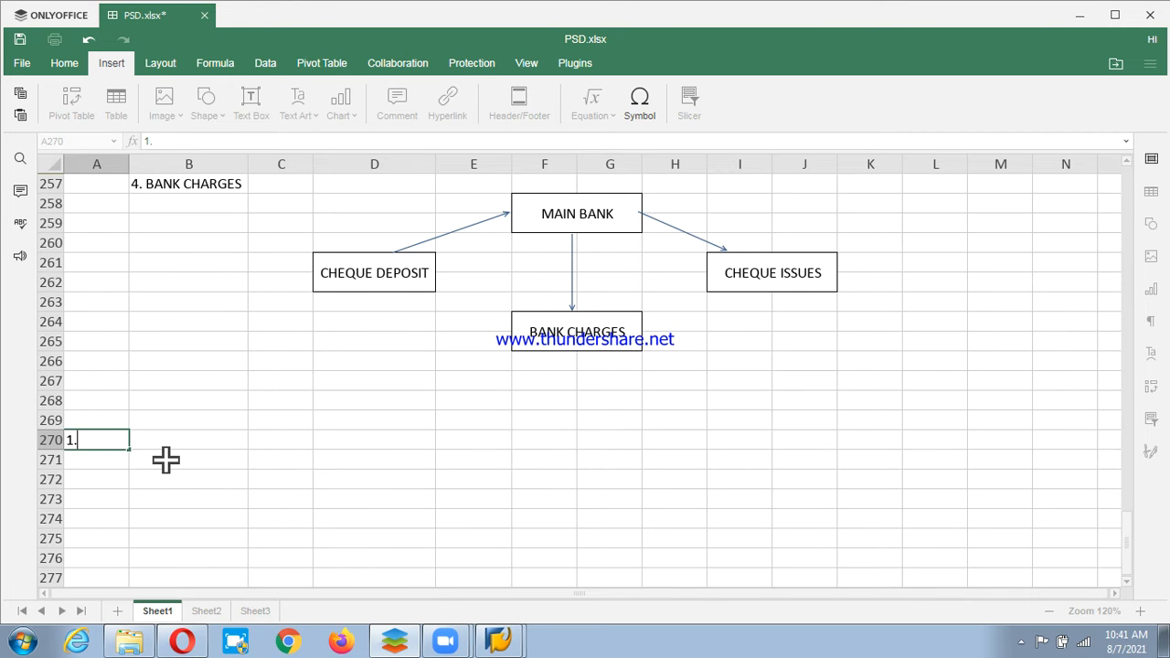
{"action": "key", "text": "BackSpace"}
{"action": "key", "text": "BackSpace"}
{"action": "type", "text": "CONFIGS"}
{"action": "key", "text": "Return"}
{"action": "key", "text": "Up"}
{"action": "key", "text": "ctrl+b"}
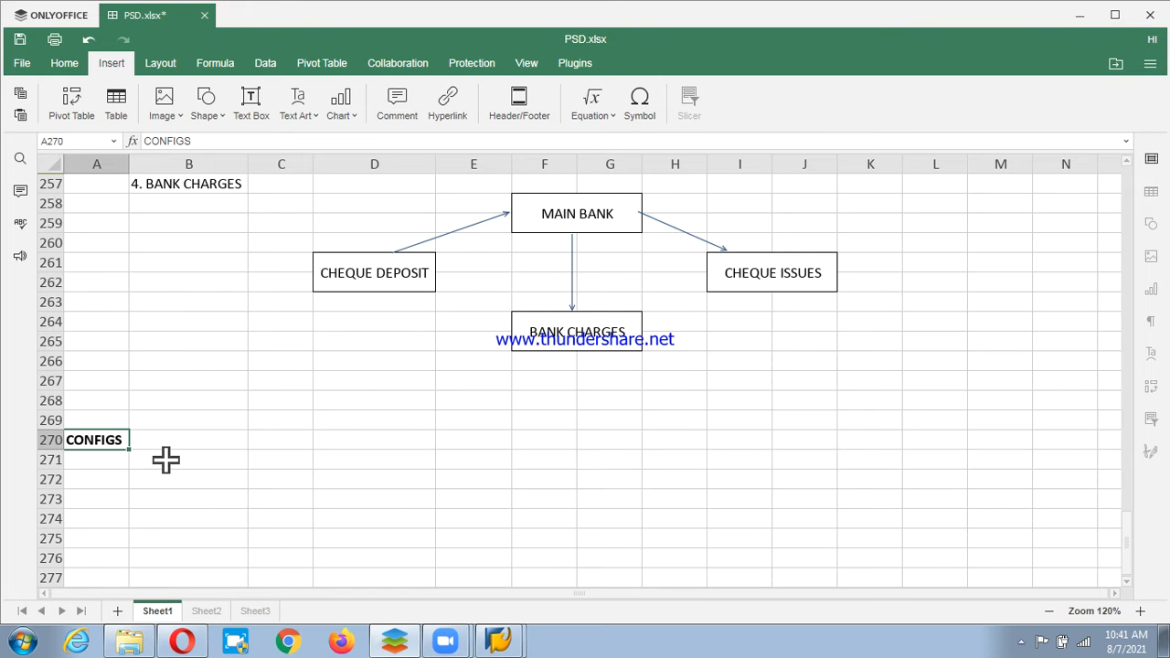
Enter '1. DEFINE THE POSTING KEYS AND POSTING RULES FOR CHEQUE DEPOSIT' in A271.
{"action": "key", "text": "Down"}
{"action": "type", "text": "1."}
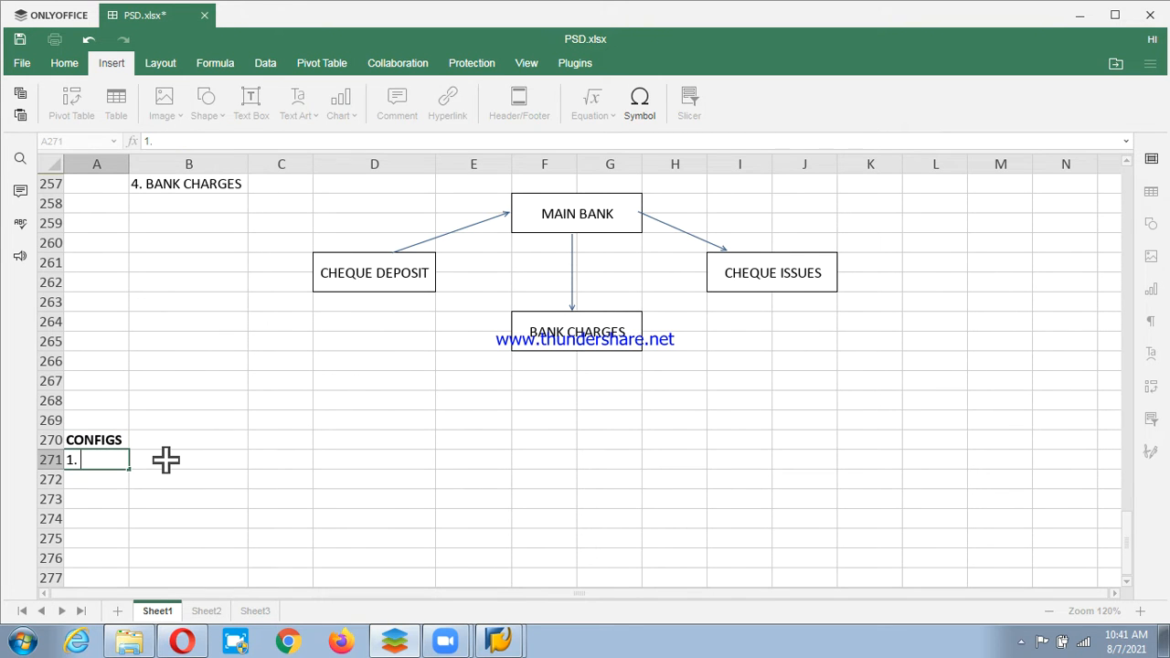
{"action": "type", "text": " DEFINE THE POSTI"}
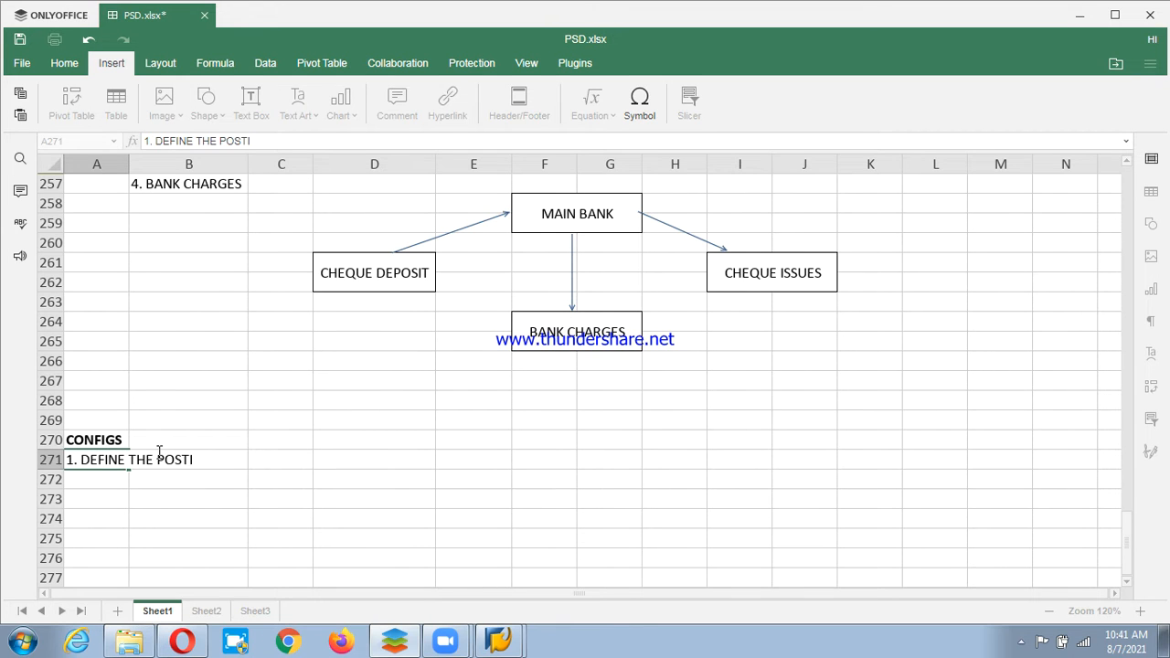
{"action": "type", "text": "NG KEYS AND POS"}
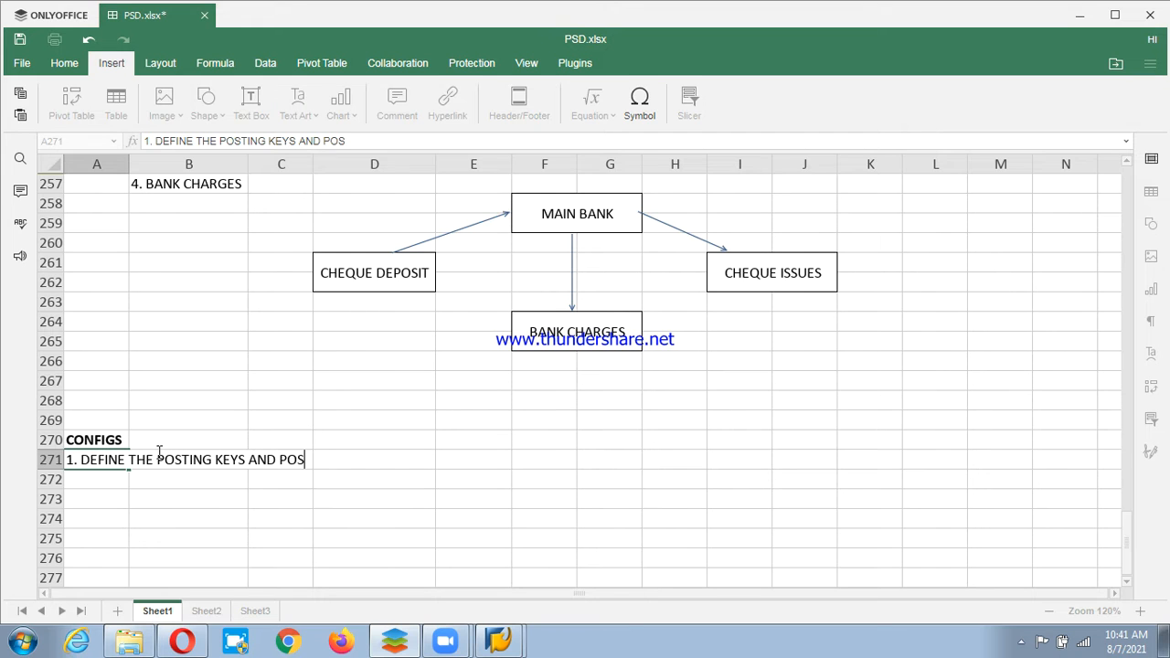
{"action": "type", "text": "TING RULES FOR CH"}
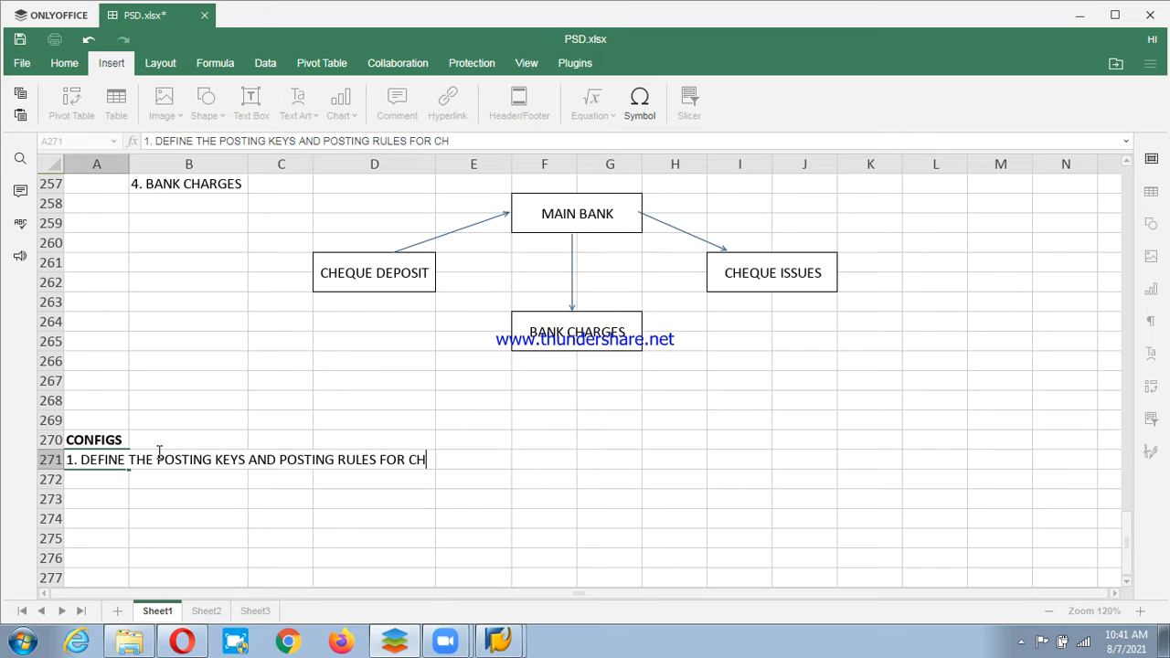
{"action": "type", "text": "EQUE DEPOSTI"}
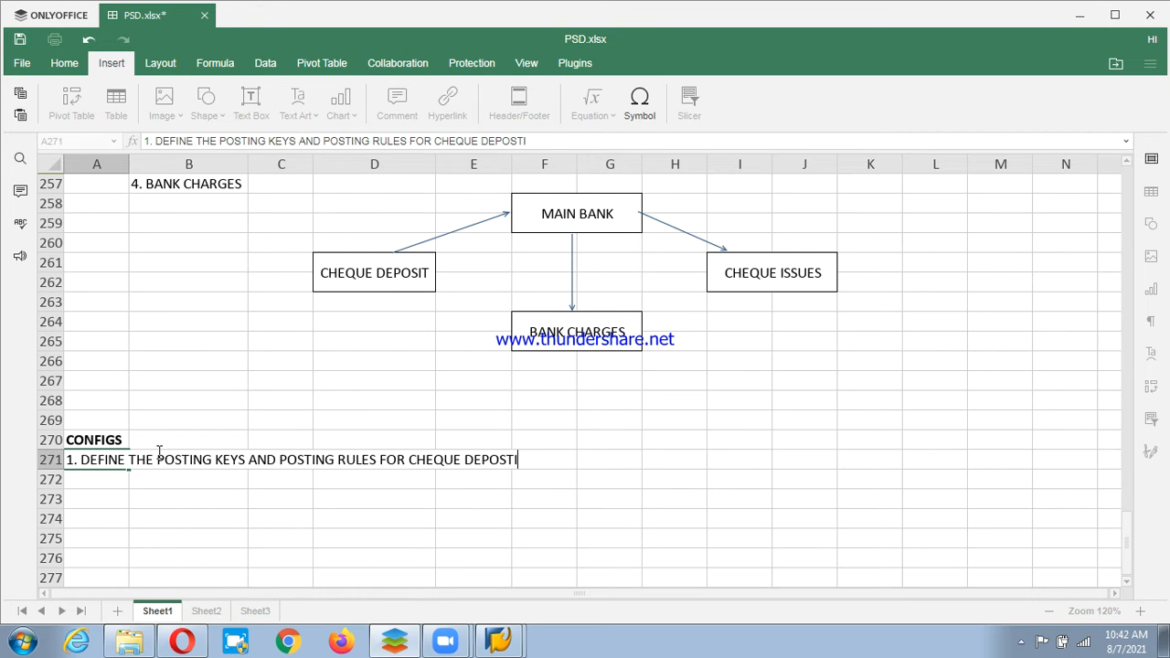
{"action": "key", "text": "BackSpace"}
{"action": "key", "text": "BackSpace"}
{"action": "type", "text": "IOT"}
{"action": "key", "text": "BackSpace"}
{"action": "key", "text": "BackSpace"}
{"action": "type", "text": "T"}
{"action": "key", "text": "Return"}
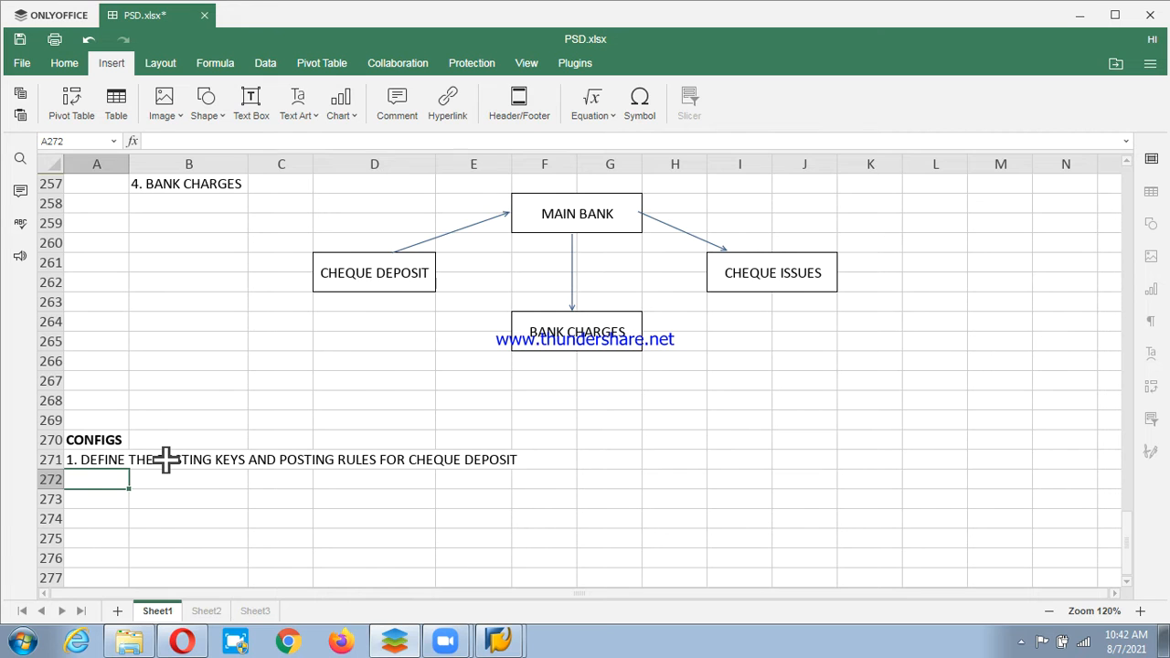
Enter step 2 in A272: create the GL and assign that GL with bank/business transaction.
{"action": "type", "text": "2."}
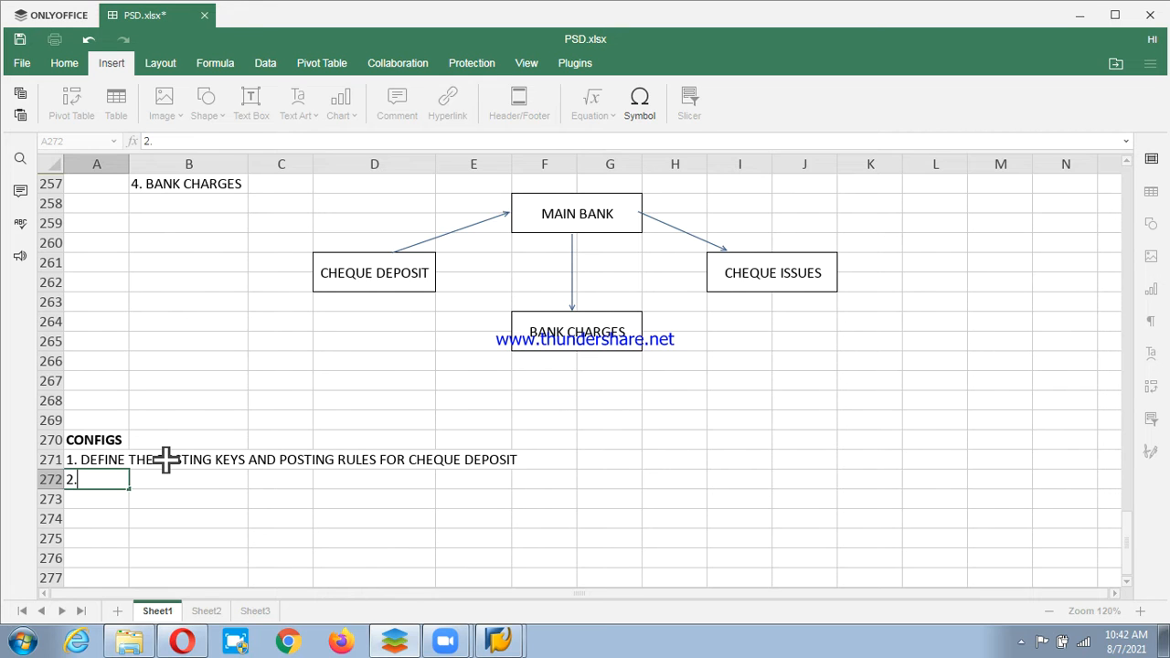
{"action": "type", "text": "CREATE"}
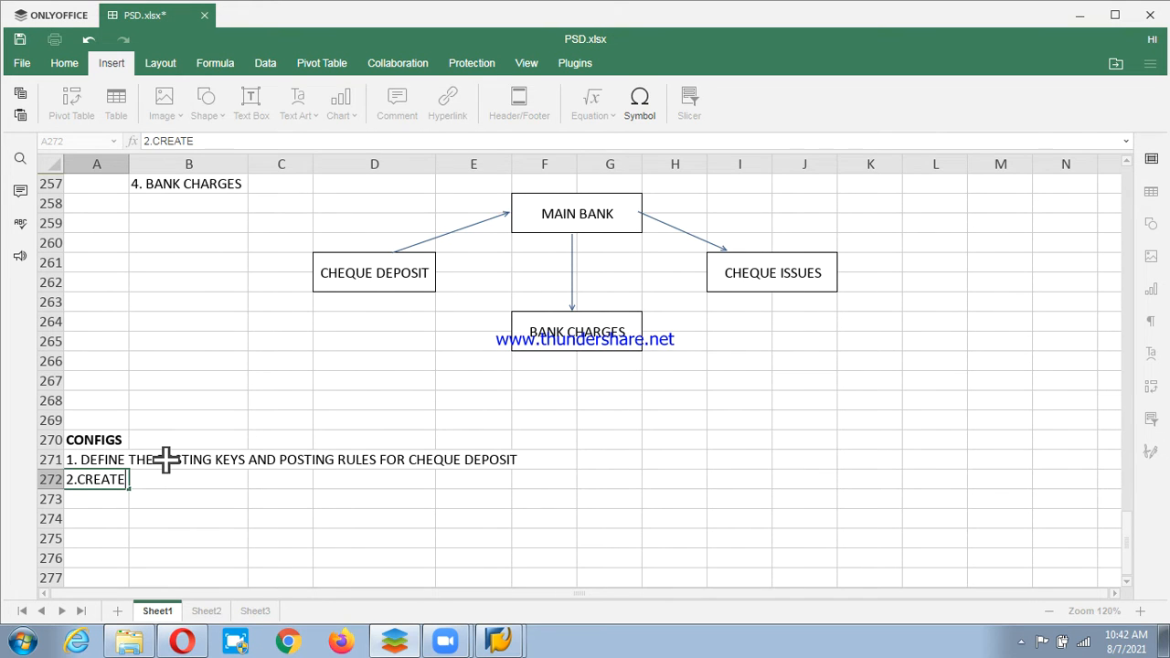
{"action": "type", "text": " THE GL AND AS"}
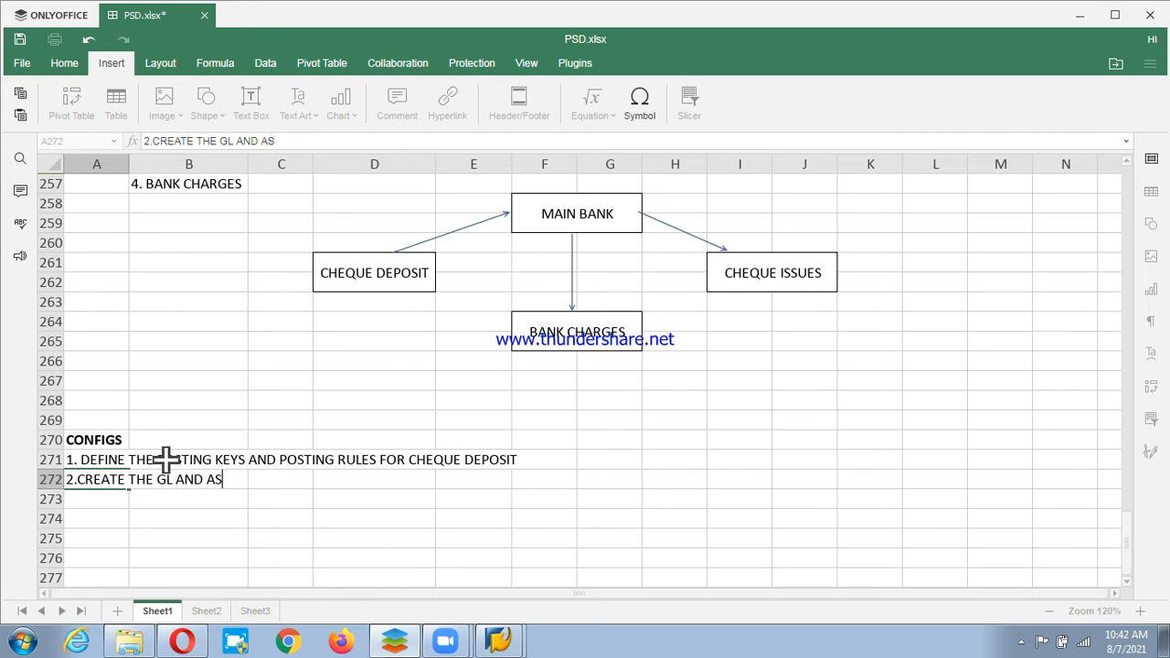
{"action": "type", "text": "SING"}
{"action": "key", "text": "BackSpace"}
{"action": "key", "text": "BackSpace"}
{"action": "key", "text": "BackSpace"}
{"action": "type", "text": "GH"}
{"action": "key", "text": "BackSpace"}
{"action": "type", "text": "N THAT GL WITH"}
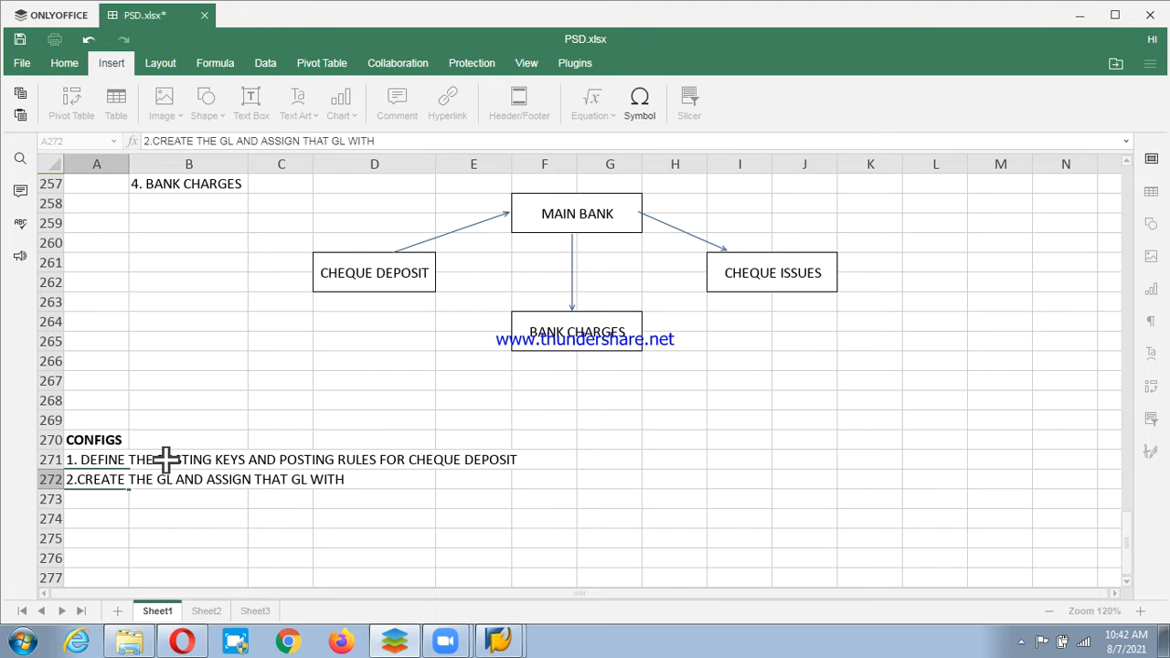
{"action": "type", "text": " BANK/BUSIN"}
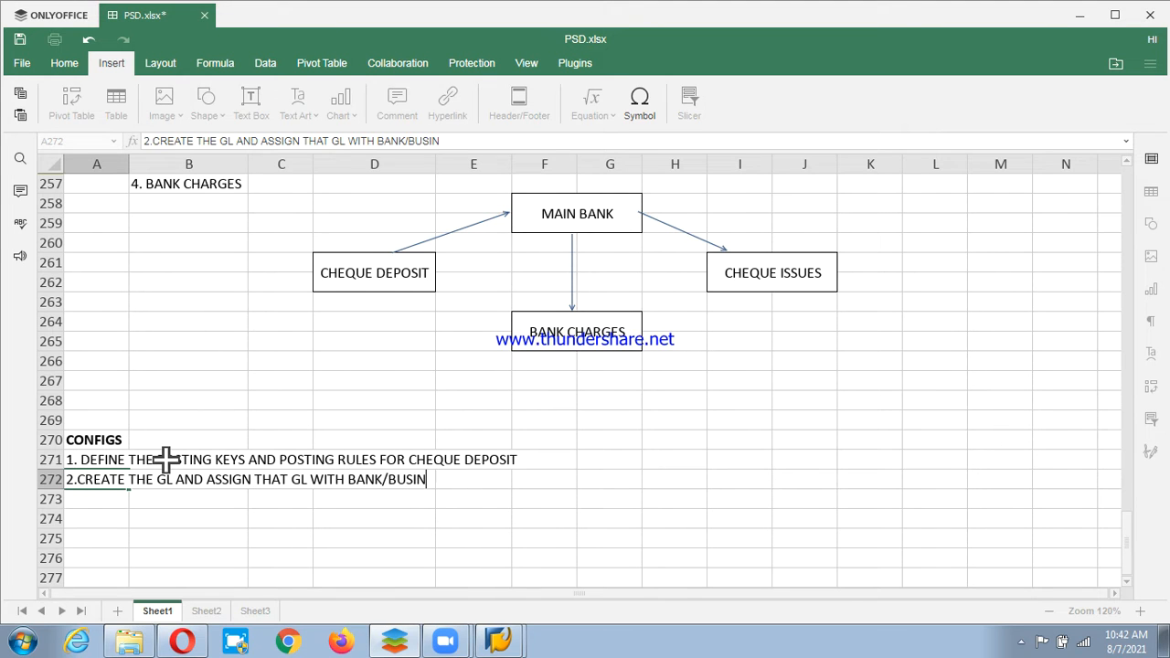
{"action": "type", "text": "SS TRANSC"}
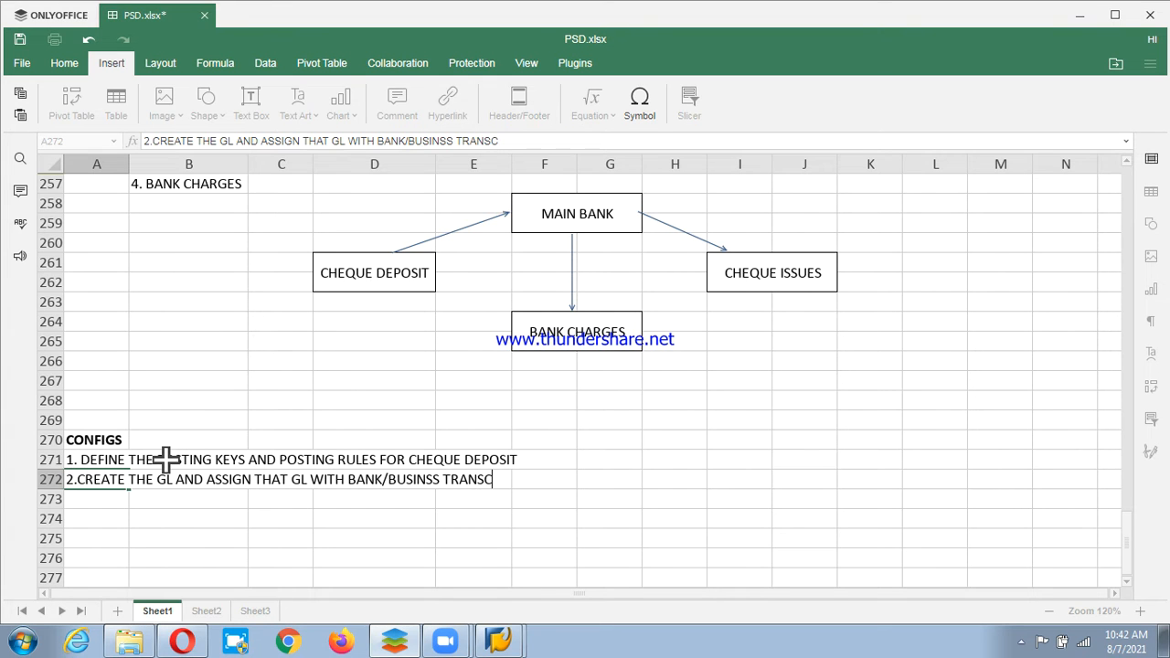
{"action": "key", "text": "BackSpace"}
{"action": "type", "text": "ACTION"}
{"action": "key", "text": "Return"}
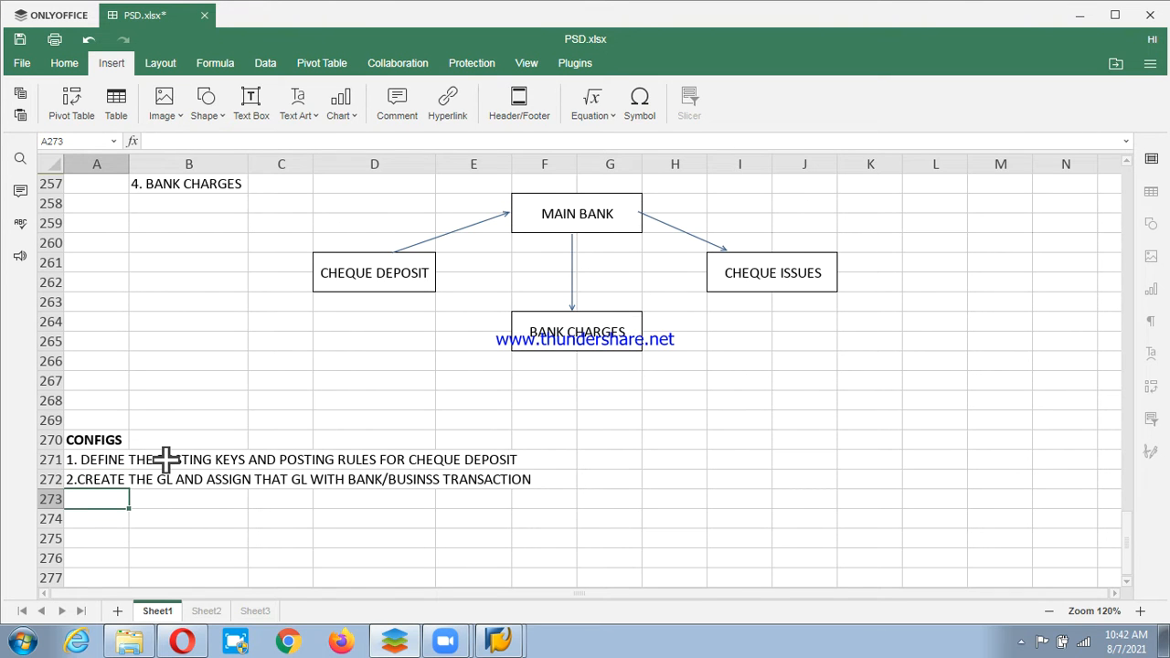
Enter '3. CREATE THE VARIANT FOR CHEQUE DEPOSIT' in A273.
{"action": "type", "text": "3. CREATE"}
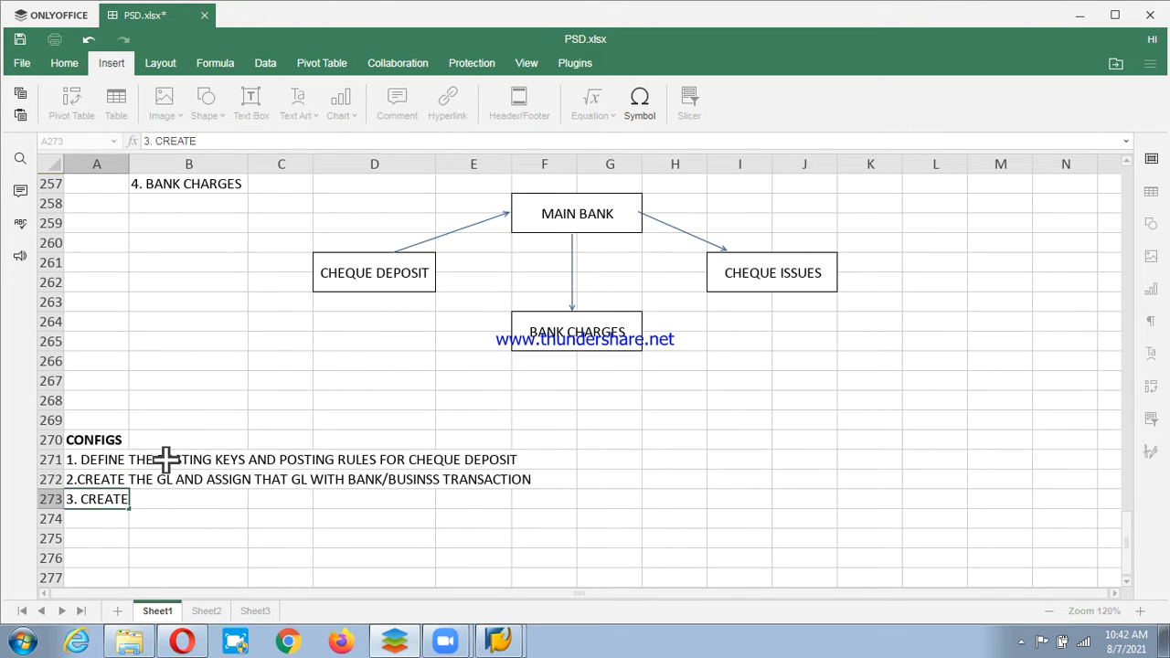
{"action": "type", "text": " THE VARIANT FOR D"}
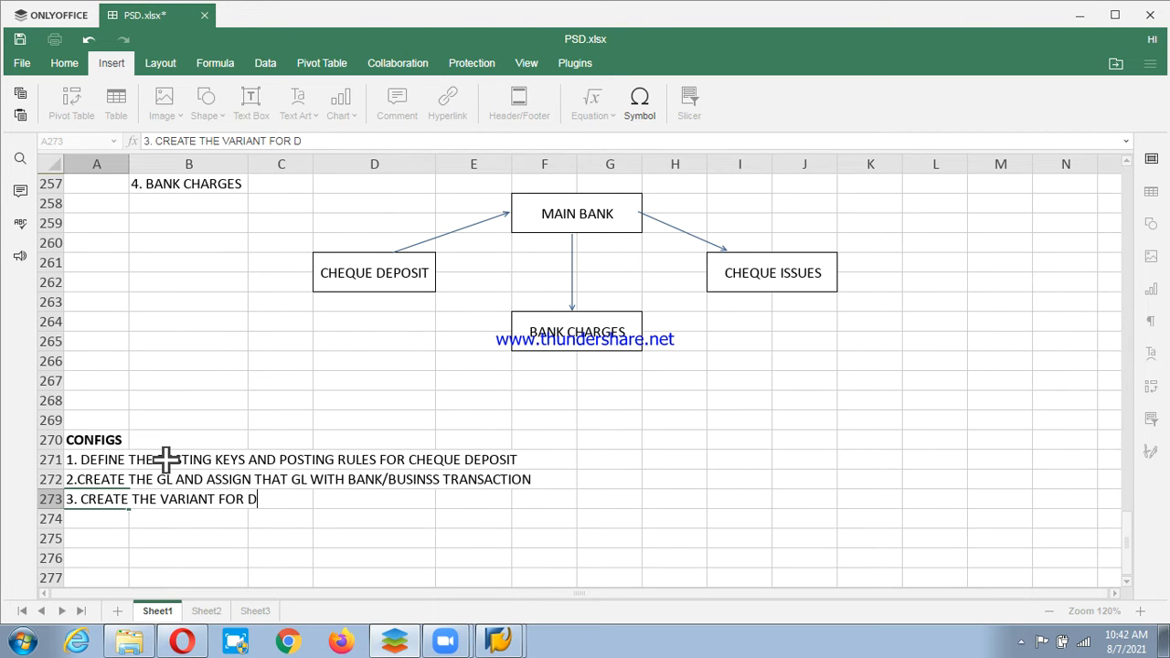
{"action": "key", "text": "BackSpace"}
{"action": "type", "text": "CHEQUE DEPORT"}
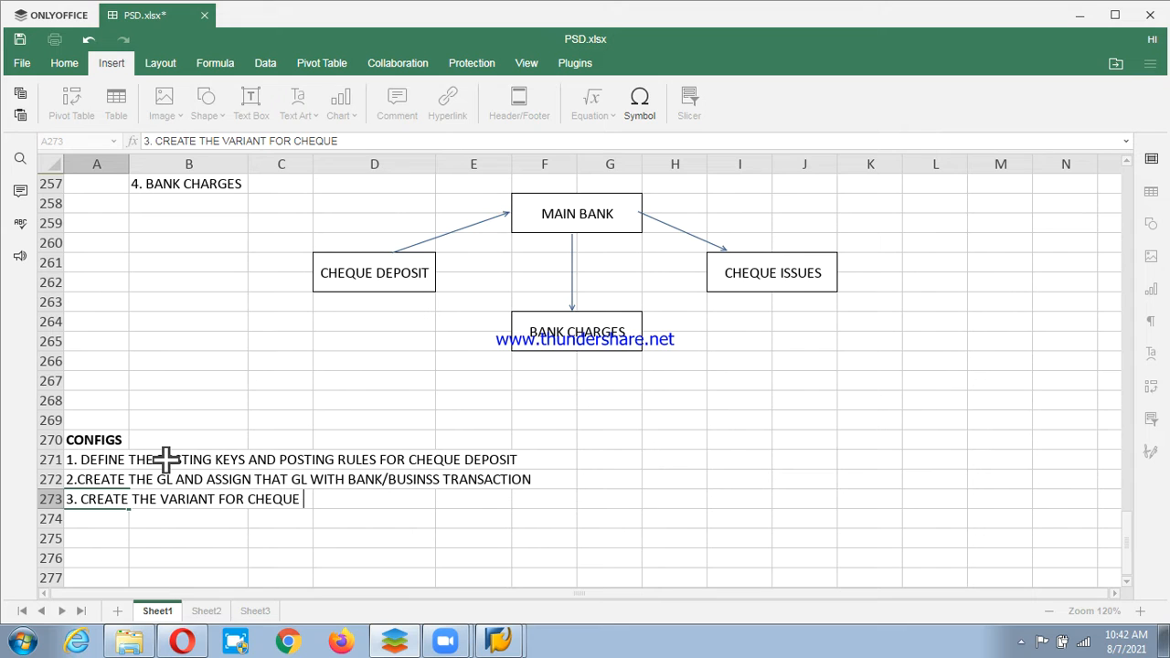
{"action": "key", "text": "BackSpace"}
{"action": "key", "text": "BackSpace"}
{"action": "type", "text": "SIT"}
{"action": "key", "text": "Return"}
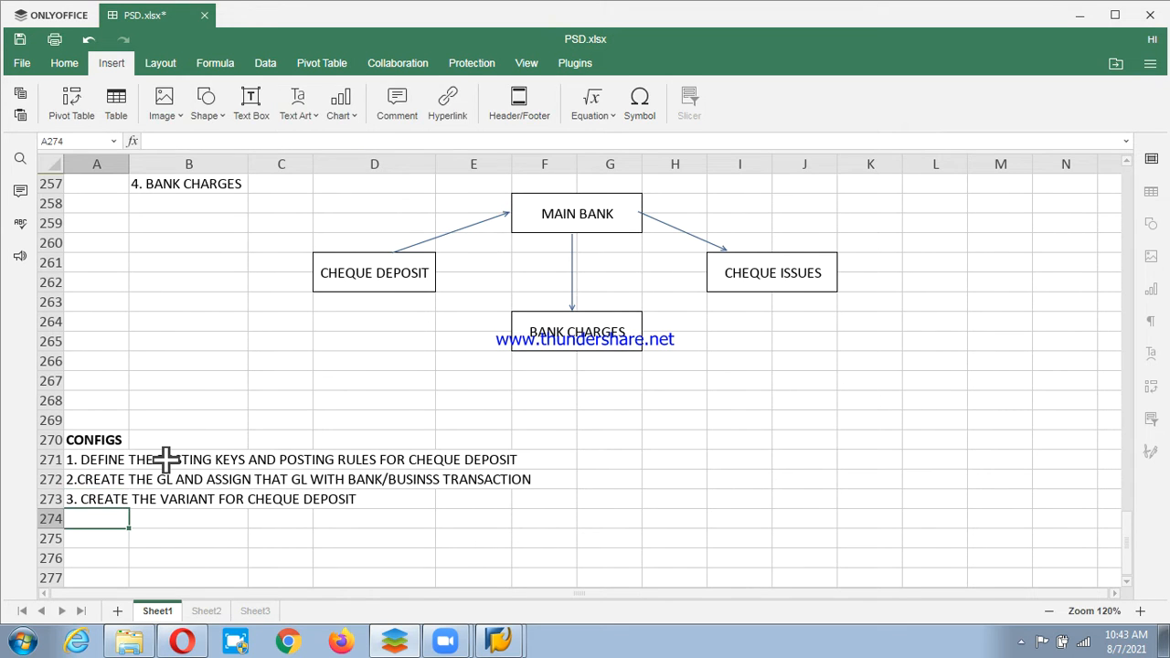
Enter '4. ASSIGN TO BANK/BUSINESS TRANSACTION' in A274.
{"action": "type", "text": "4"}
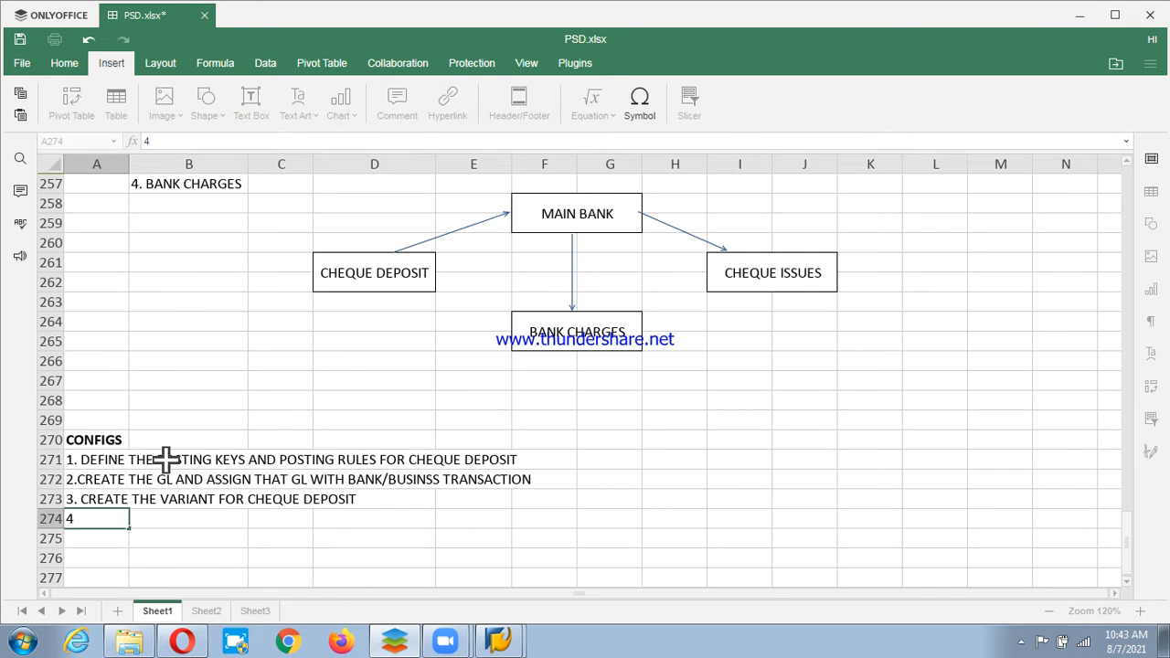
{"action": "type", "text": ". ASSIGN TO BS"}
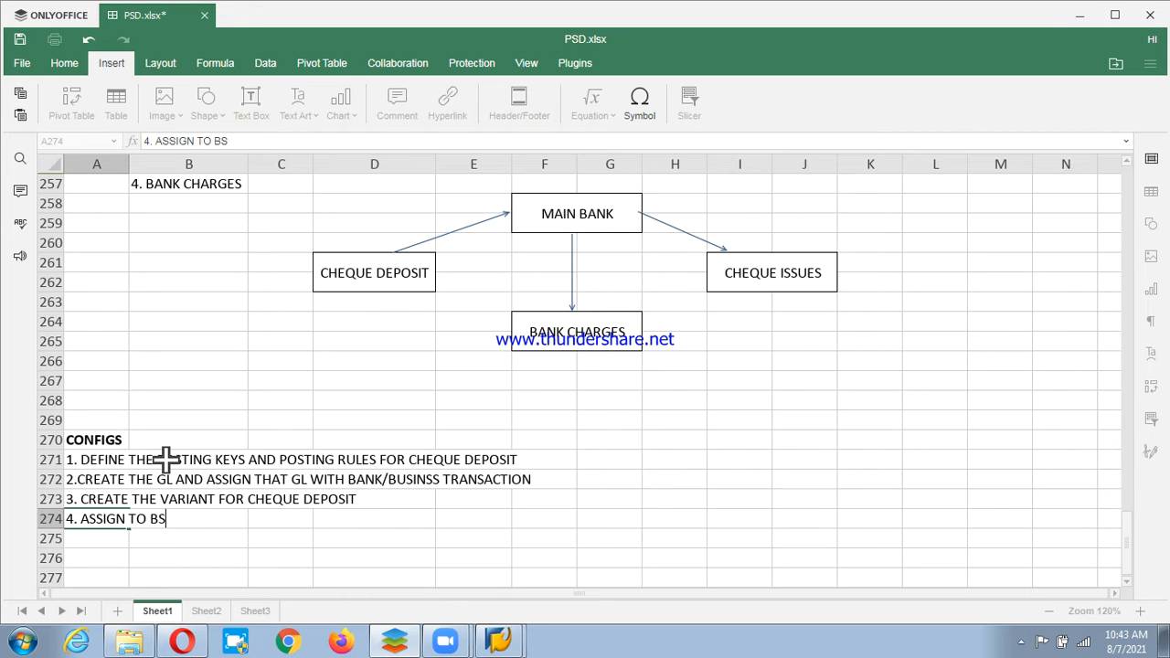
{"action": "key", "text": "BackSpace"}
{"action": "type", "text": "AK"}
{"action": "key", "text": "BackSpace"}
{"action": "type", "text": "NK TRA"}
{"action": "key", "text": "BackSpace"}
{"action": "key", "text": "BackSpace"}
{"action": "key", "text": "BackSpace"}
{"action": "key", "text": "BackSpace"}
{"action": "type", "text": "/BA"}
{"action": "key", "text": "BackSpace"}
{"action": "key", "text": "BackSpace"}
{"action": "type", "text": "BUS"}
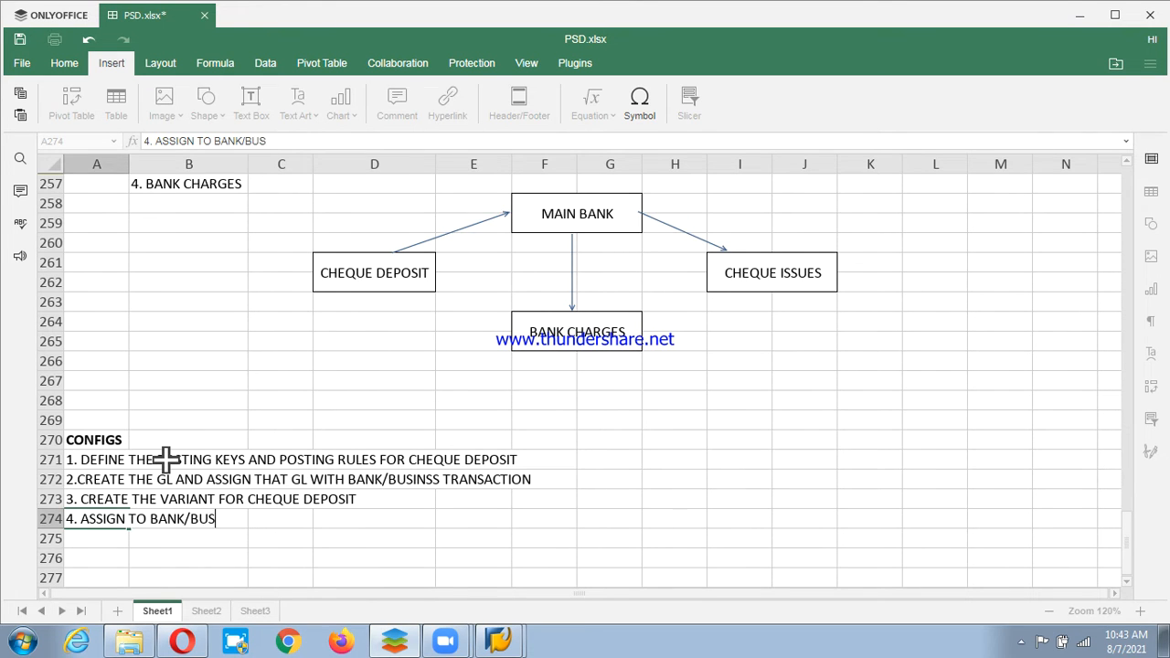
{"action": "type", "text": "INENESS TRANSACTION"}
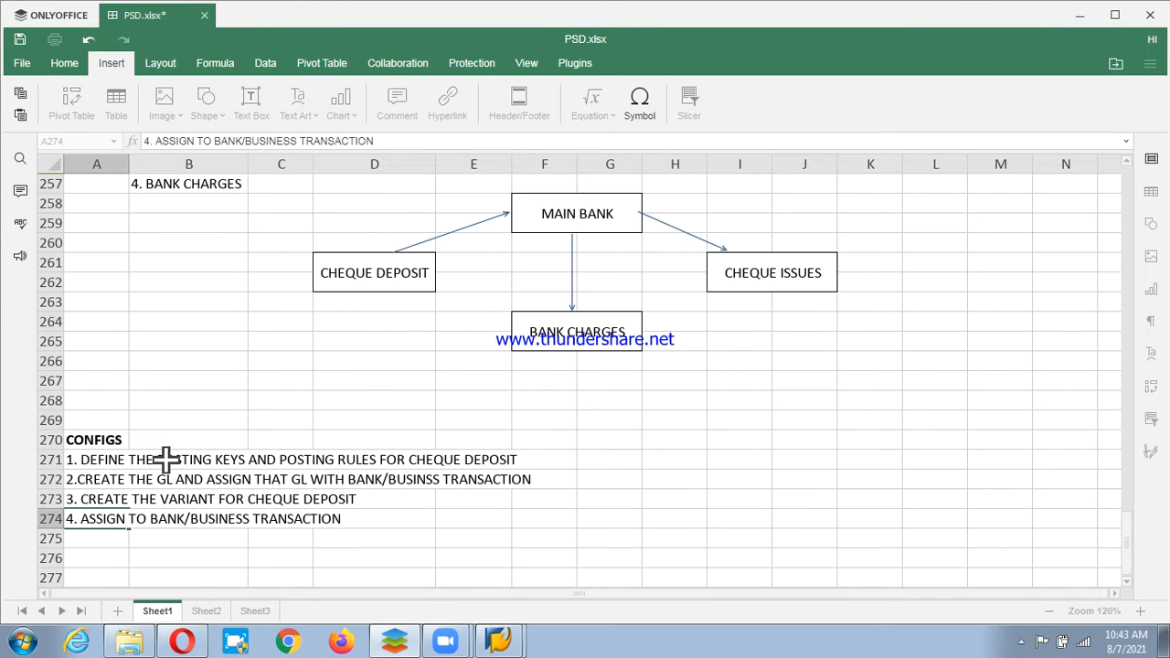
{"action": "key", "text": "Return"}
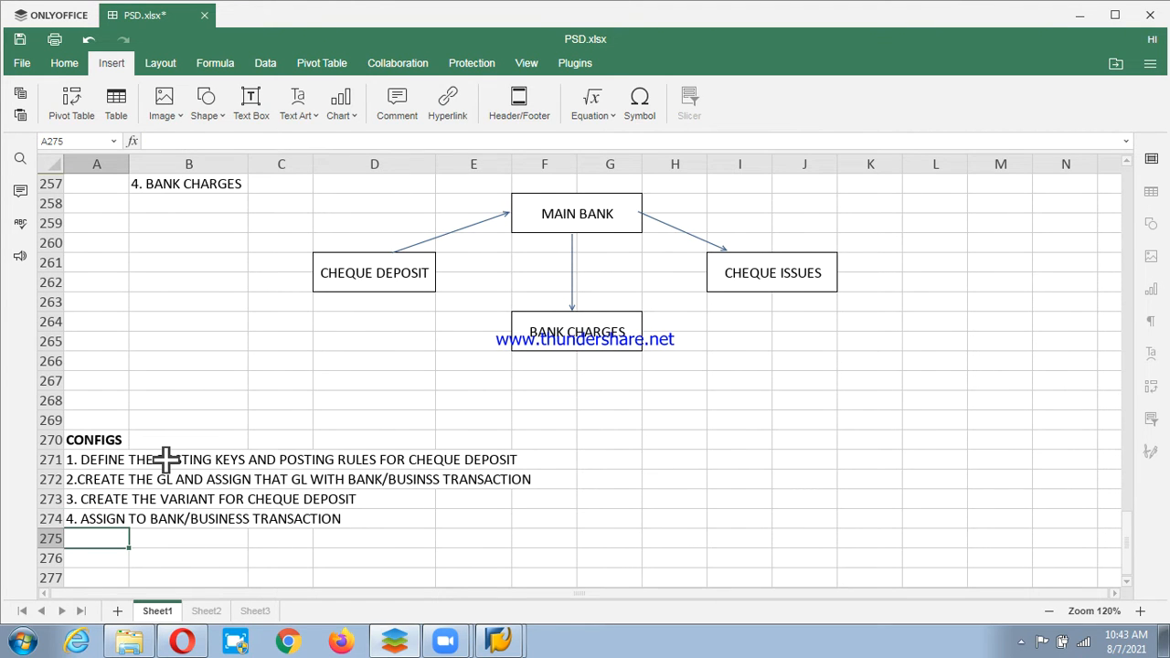
Enter '5. CREATE VARIANT FOR MANUAL BANK STATEMENTS' in A275, leaving the next row empty.
{"action": "type", "text": "5."}
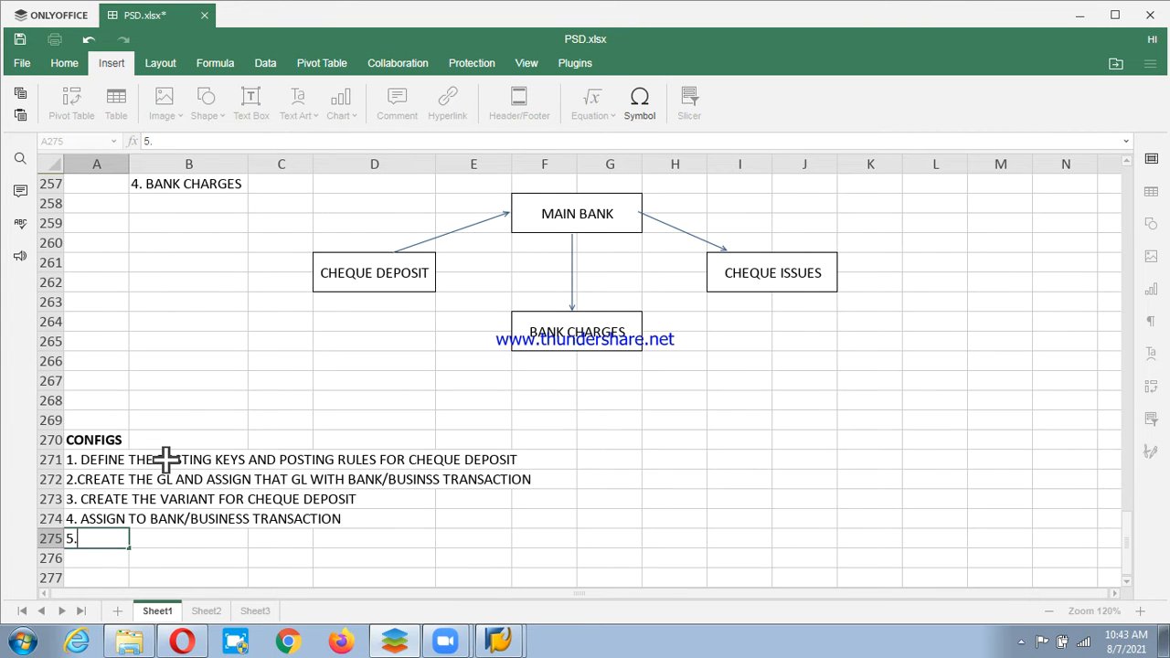
{"action": "type", "text": " CREATE VARIANT FRO"}
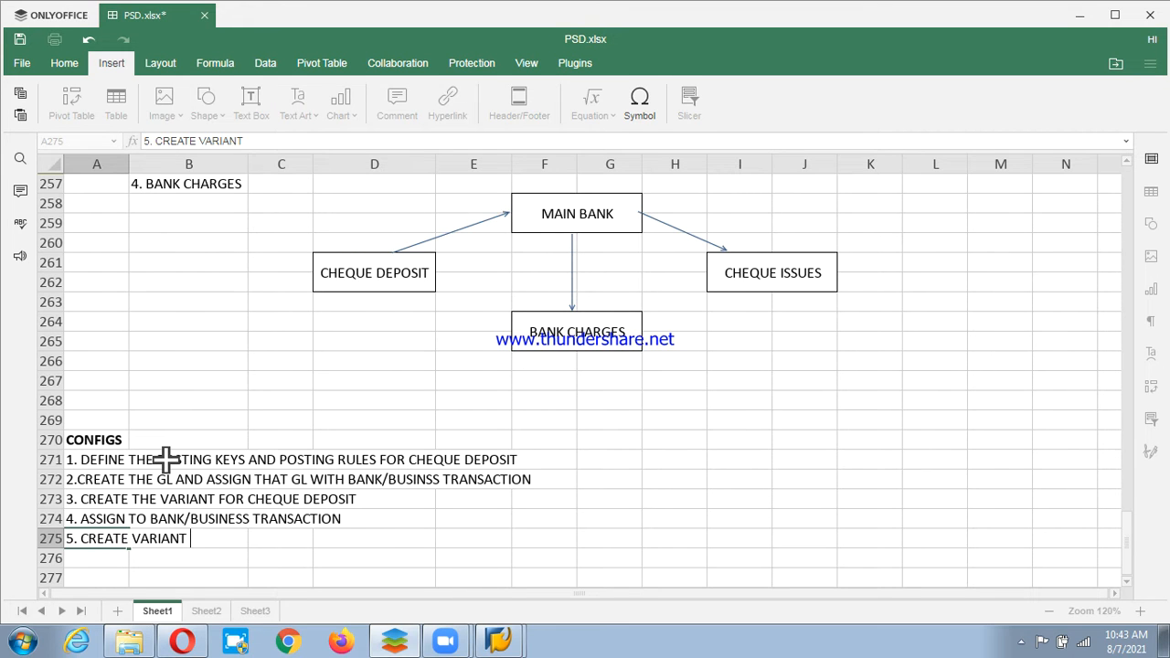
{"action": "key", "text": "BackSpace"}
{"action": "key", "text": "BackSpace"}
{"action": "key", "text": "BackSpace"}
{"action": "type", "text": "OR M"}
{"action": "type", "text": "NAU"}
{"action": "key", "text": "BackSpace"}
{"action": "key", "text": "BackSpace"}
{"action": "key", "text": "BackSpace"}
{"action": "type", "text": "ANUAL "}
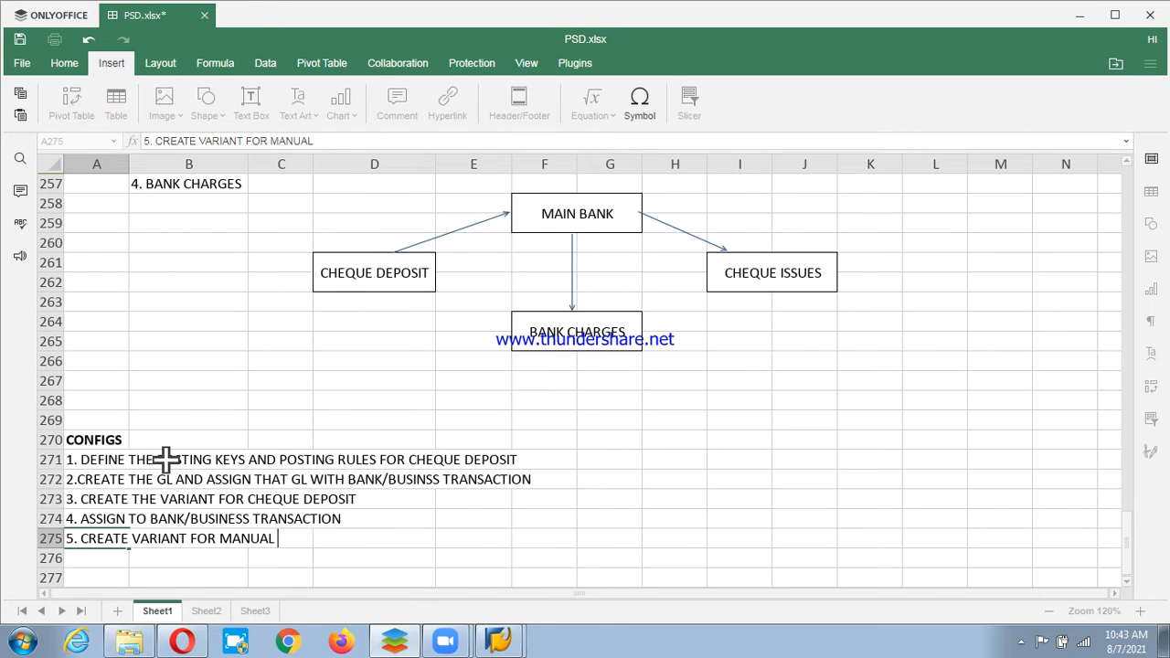
{"action": "type", "text": "BANK STATEMETN"}
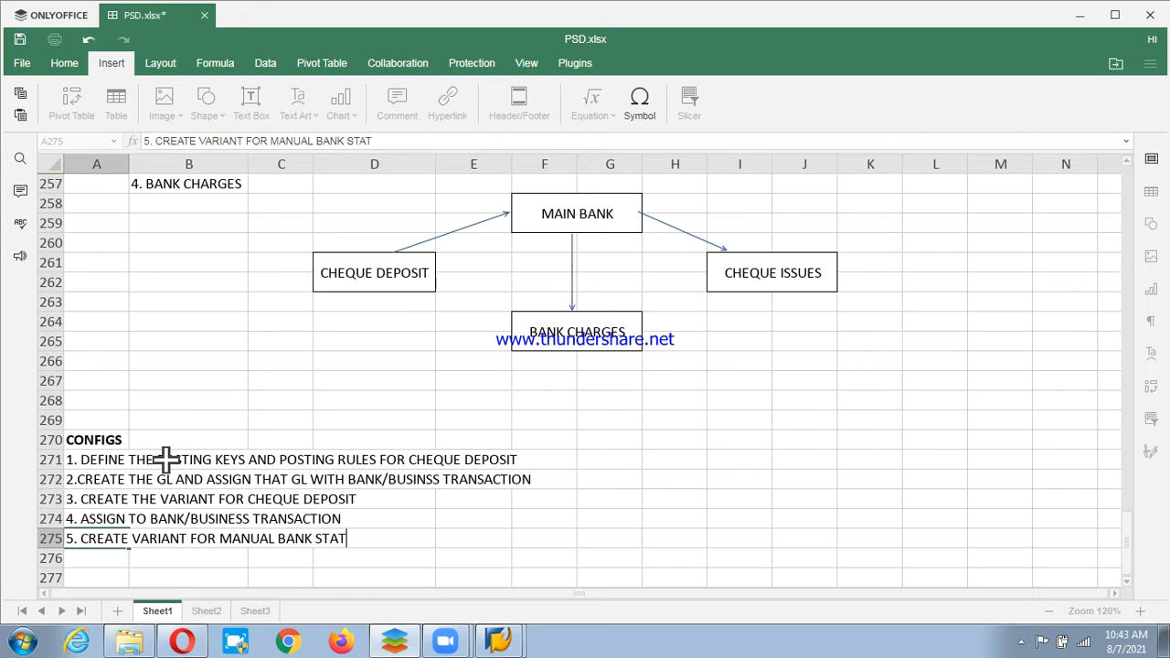
{"action": "key", "text": "BackSpace"}
{"action": "key", "text": "BackSpace"}
{"action": "type", "text": "NTS"}
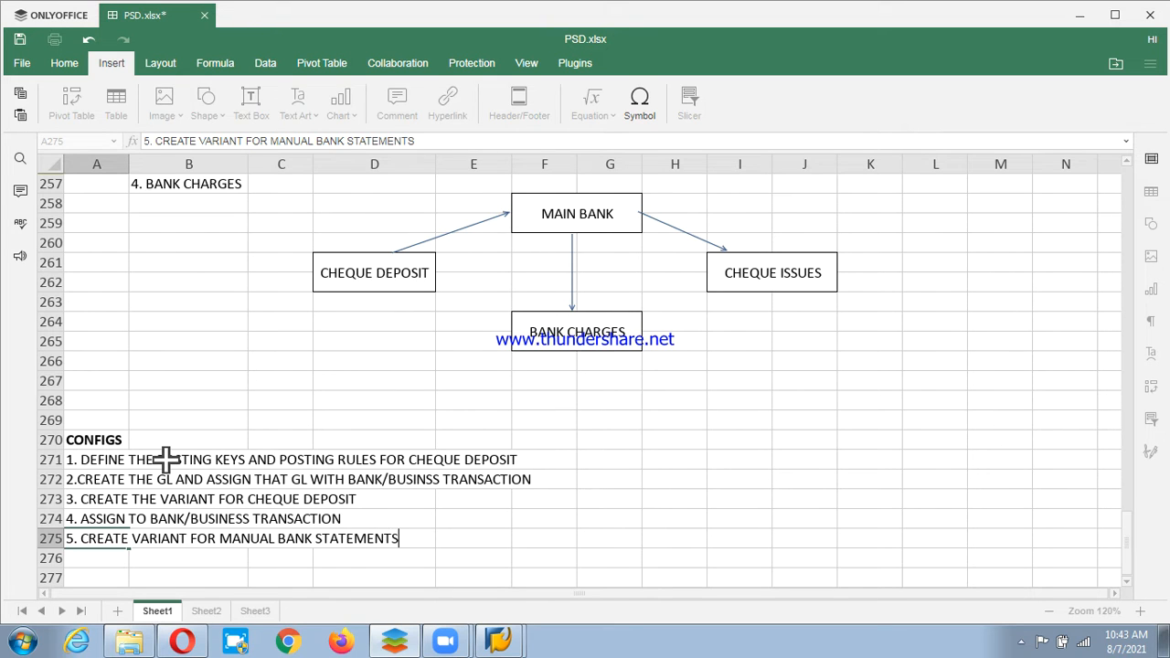
{"action": "key", "text": "Return"}
{"action": "type", "text": "6."}
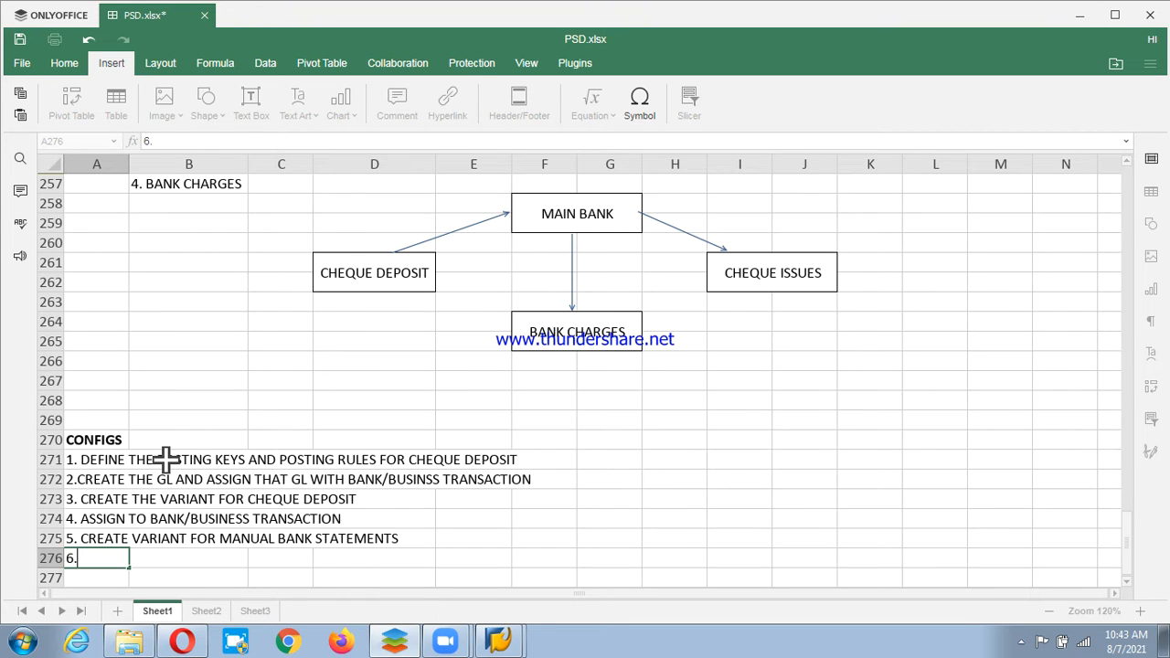
{"action": "key", "text": "BackSpace"}
Add a bold END USERS heading in A279.
{"action": "key", "text": "Return"}
{"action": "key", "text": "Return"}
{"action": "key", "text": "Return"}
{"action": "type", "text": "END"}
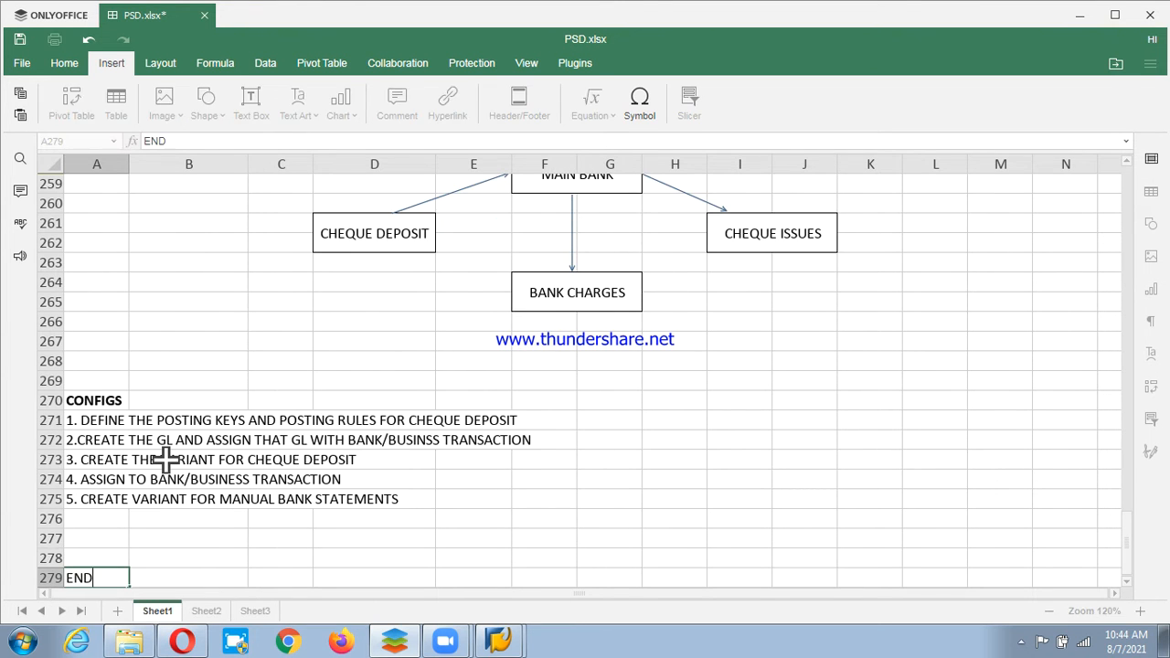
{"action": "type", "text": " USERS"}
{"action": "key", "text": "Return"}
{"action": "key", "text": "Up"}
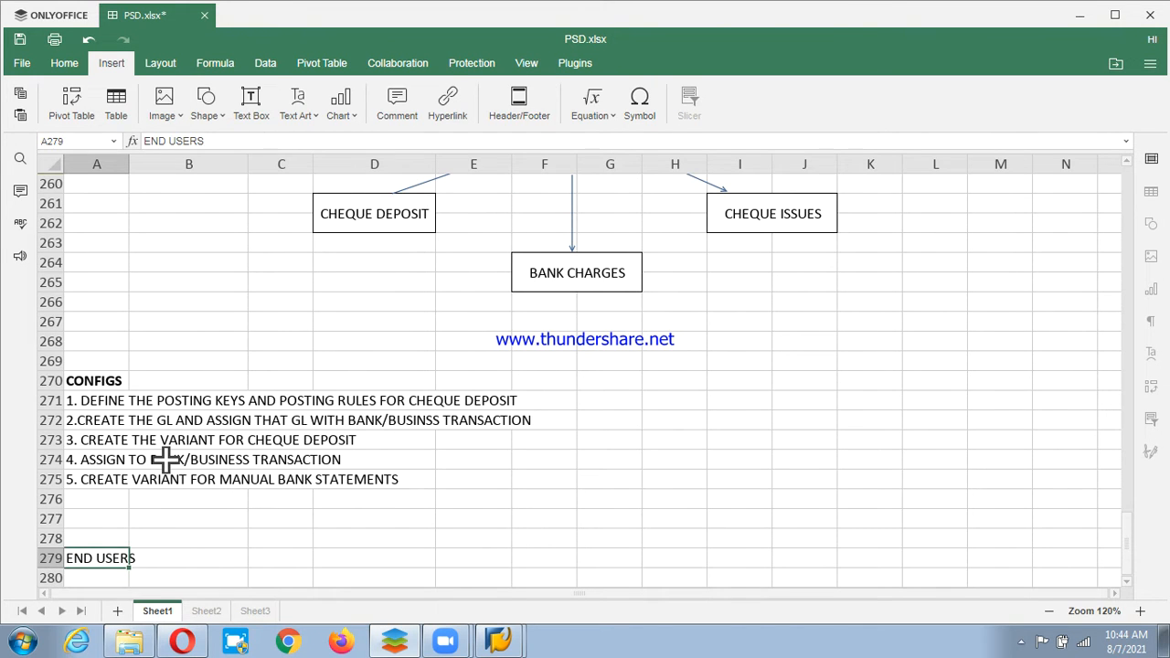
{"action": "key", "text": "ctrl+b"}
List '1. POST THE SALES INVOICE', '2. MANUAL CHEQUE DEPOSIT', '3. MANUAL BANK STATEMENT' in A280:A282.
{"action": "key", "text": "Down"}
{"action": "type", "text": "1."}
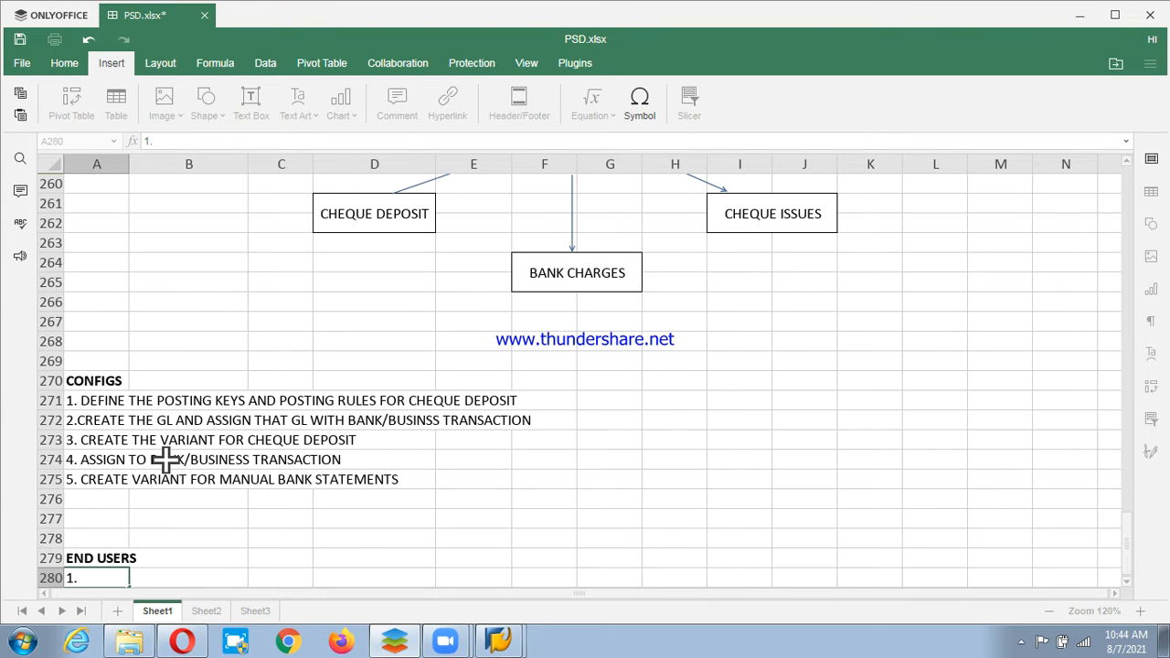
{"action": "type", "text": " POST THE S"}
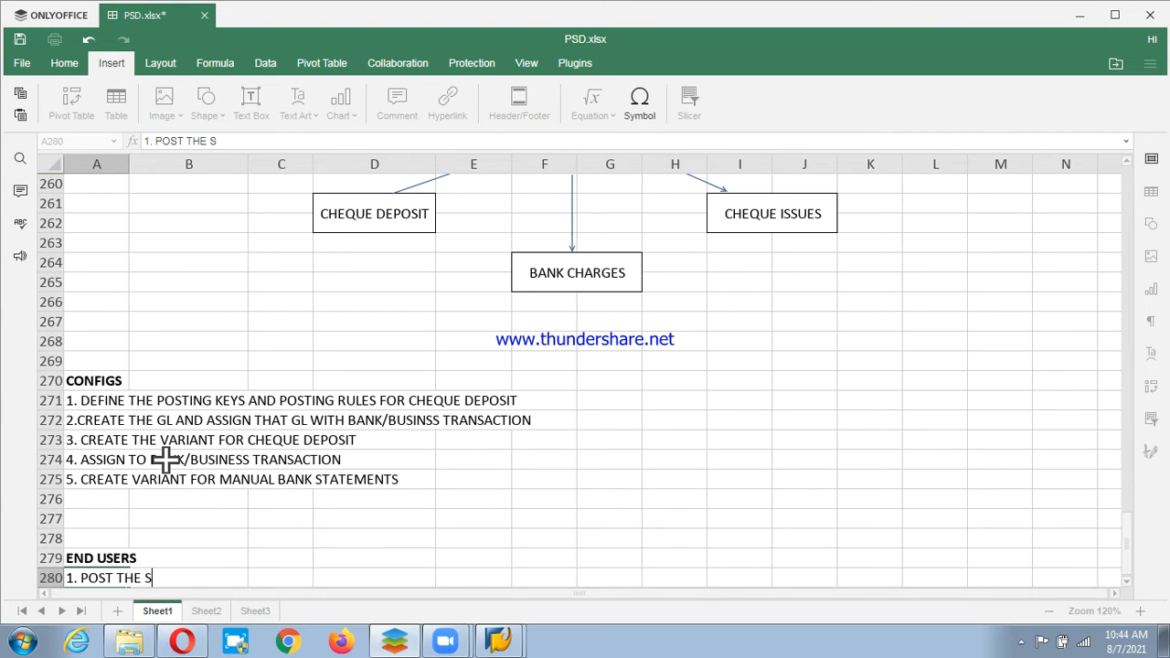
{"action": "type", "text": "ALES INVOICE"}
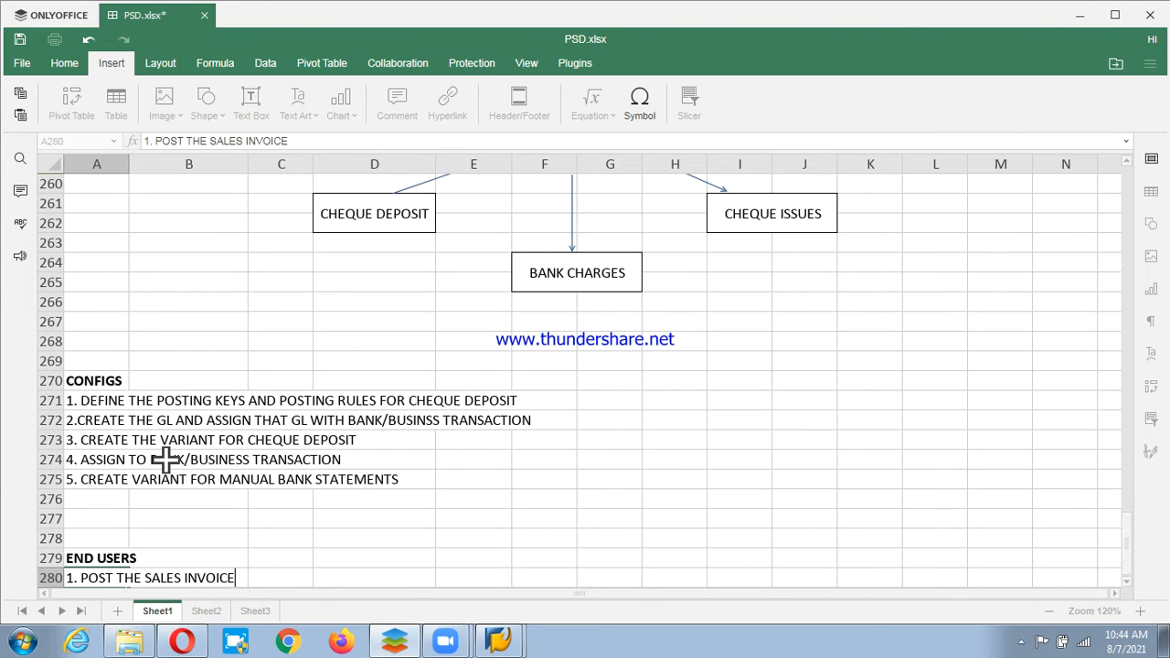
{"action": "key", "text": "Return"}
{"action": "type", "text": "2"}
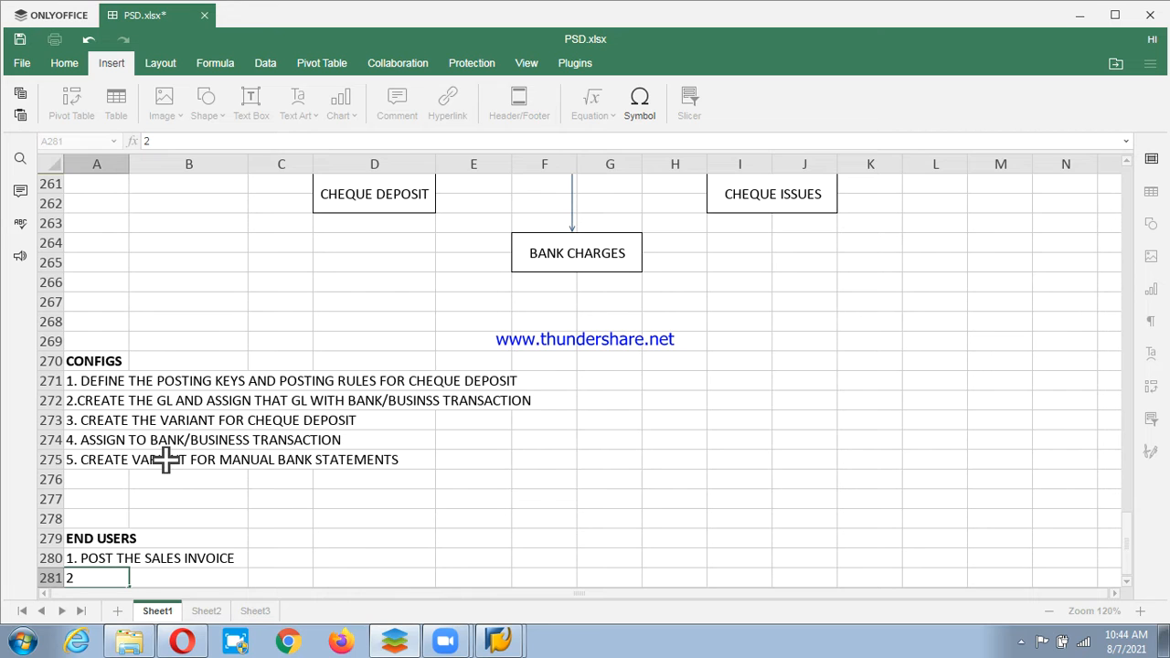
{"action": "type", "text": ". MANUAL CHEQ"}
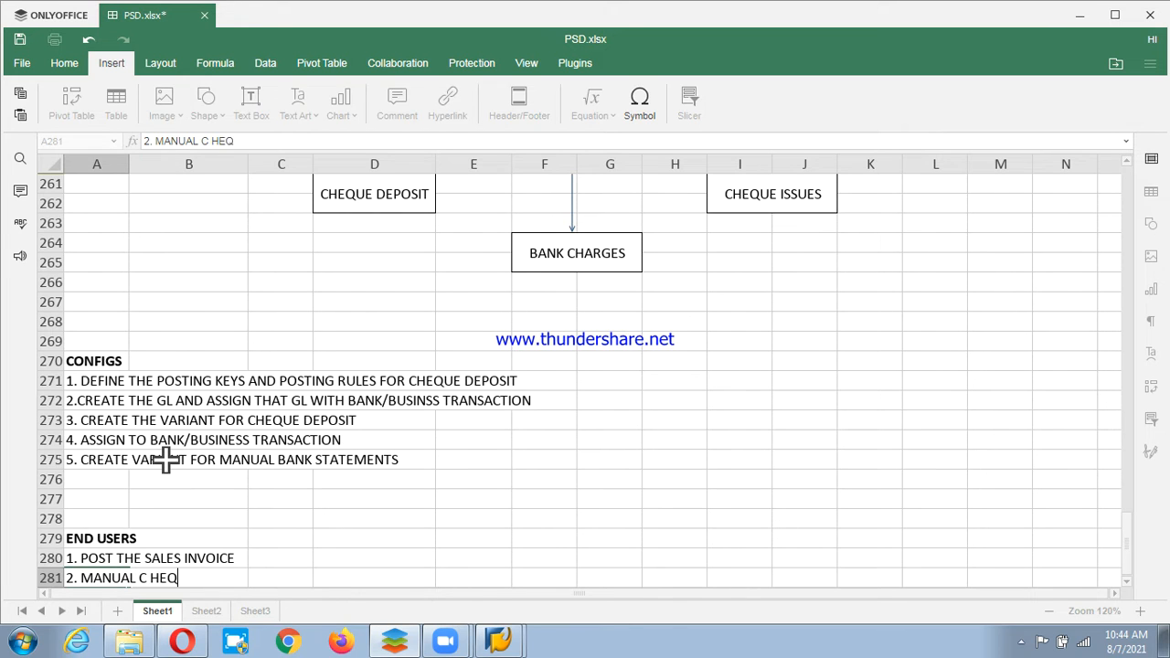
{"action": "key", "text": "BackSpace"}
{"action": "key", "text": "BackSpace"}
{"action": "key", "text": "BackSpace"}
{"action": "type", "text": "C"}
{"action": "key", "text": "BackSpace"}
{"action": "type", "text": "HEQUE D"}
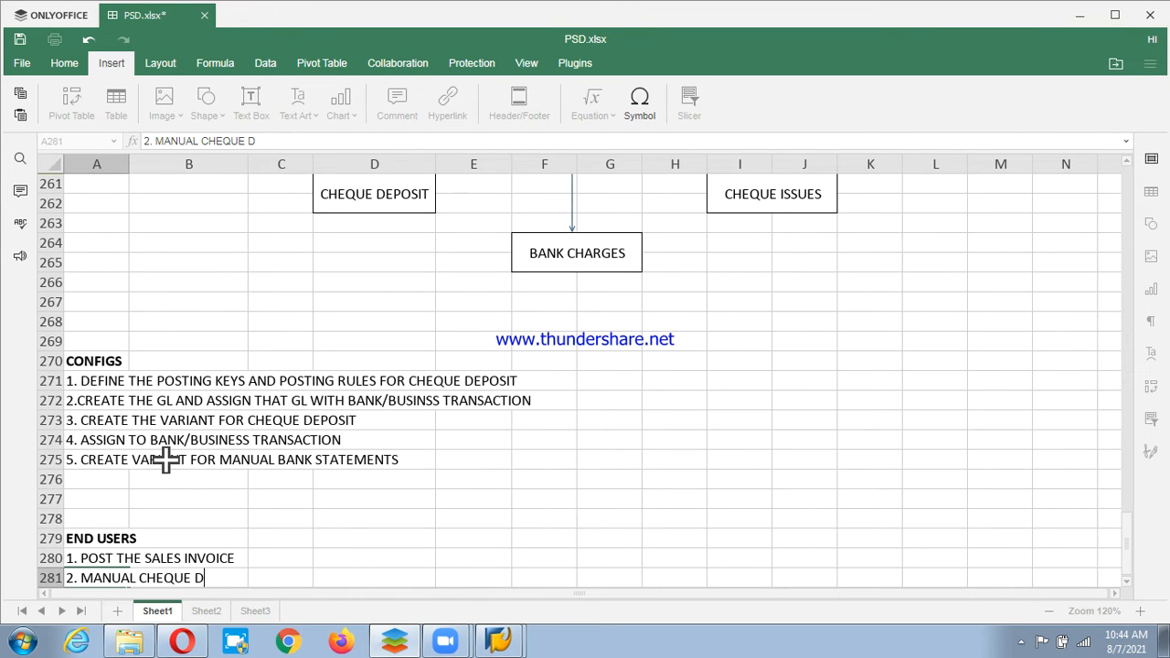
{"action": "type", "text": "EPOSIT"}
{"action": "key", "text": "Return"}
{"action": "type", "text": "3."}
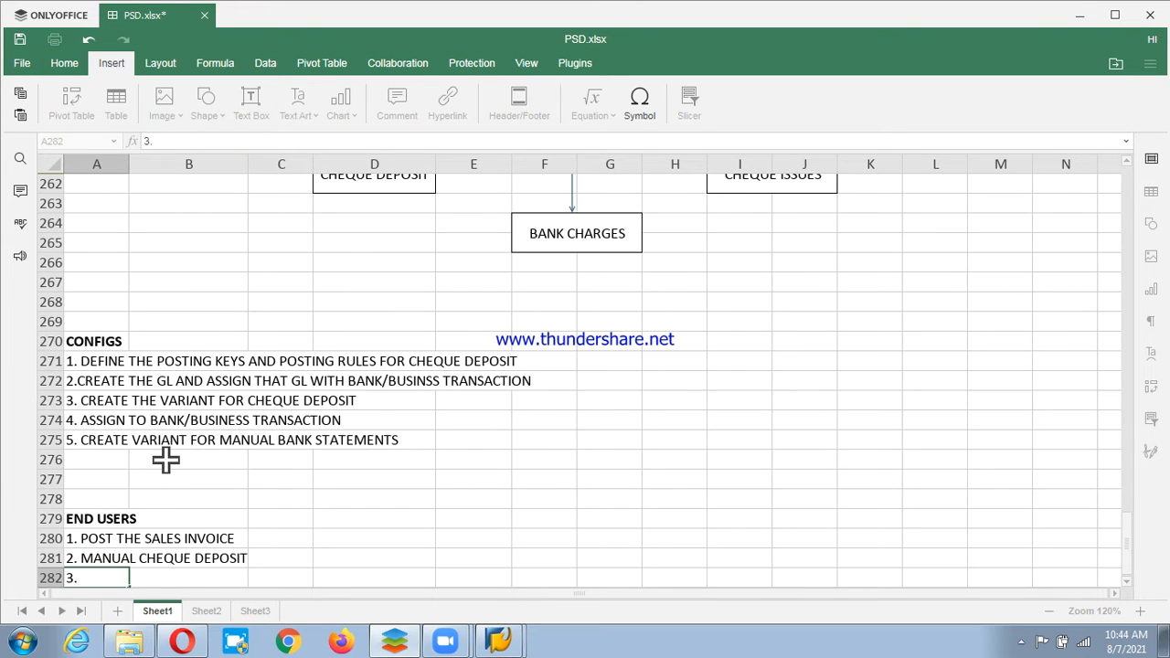
{"action": "type", "text": " MANUAL BAN"}
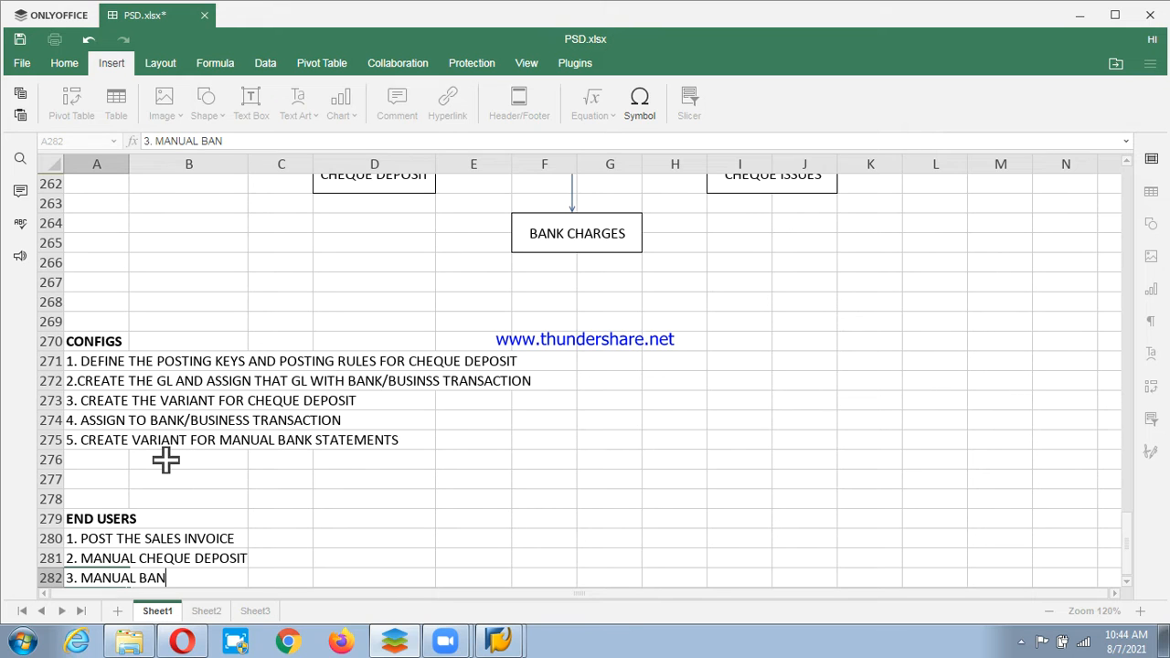
{"action": "type", "text": "K STATEME"}
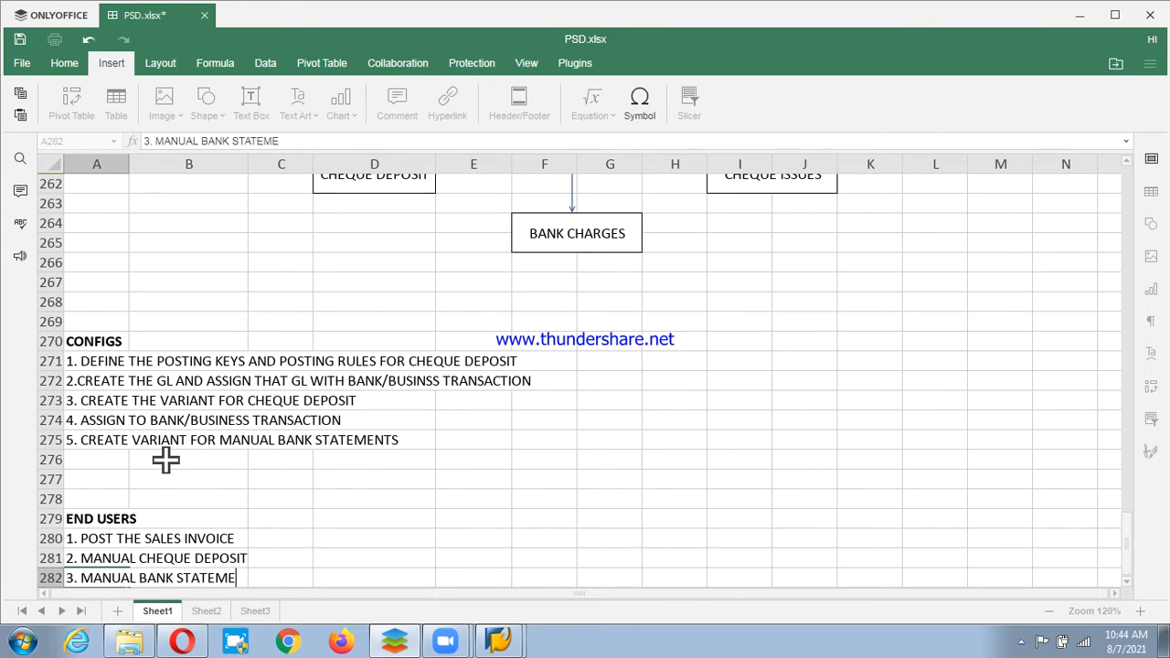
{"action": "type", "text": "NT"}
{"action": "key", "text": "Return"}
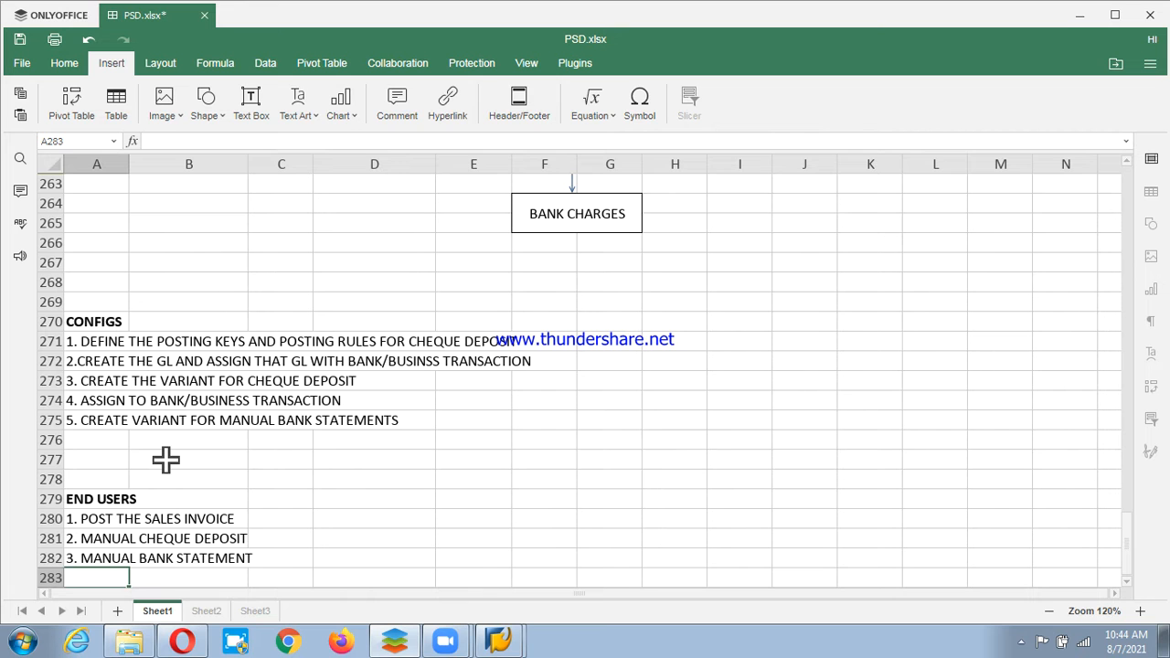
Look over the bank diagram and CONFIGS step in row 272, then save PSD.xlsx.
{"action": "scroll", "coordinate": [228, 492], "scroll_direction": "up", "scroll_amount": 4}
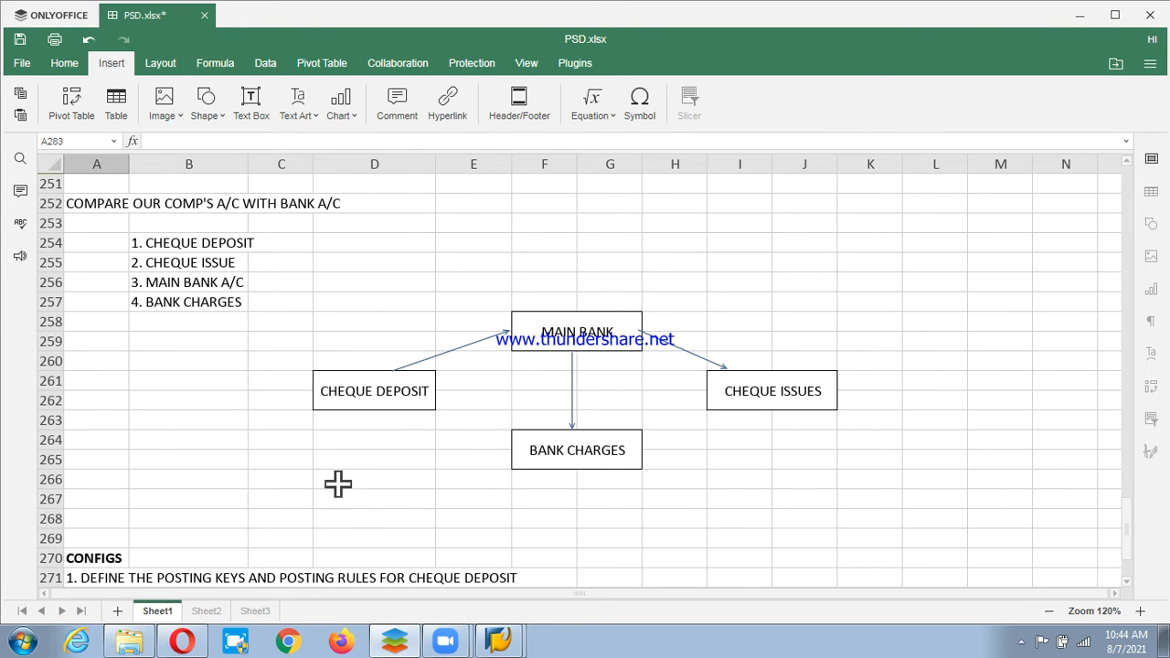
{"action": "scroll", "coordinate": [194, 499], "scroll_direction": "down", "scroll_amount": 1}
{"action": "scroll", "coordinate": [194, 499], "scroll_direction": "down", "scroll_amount": 1}
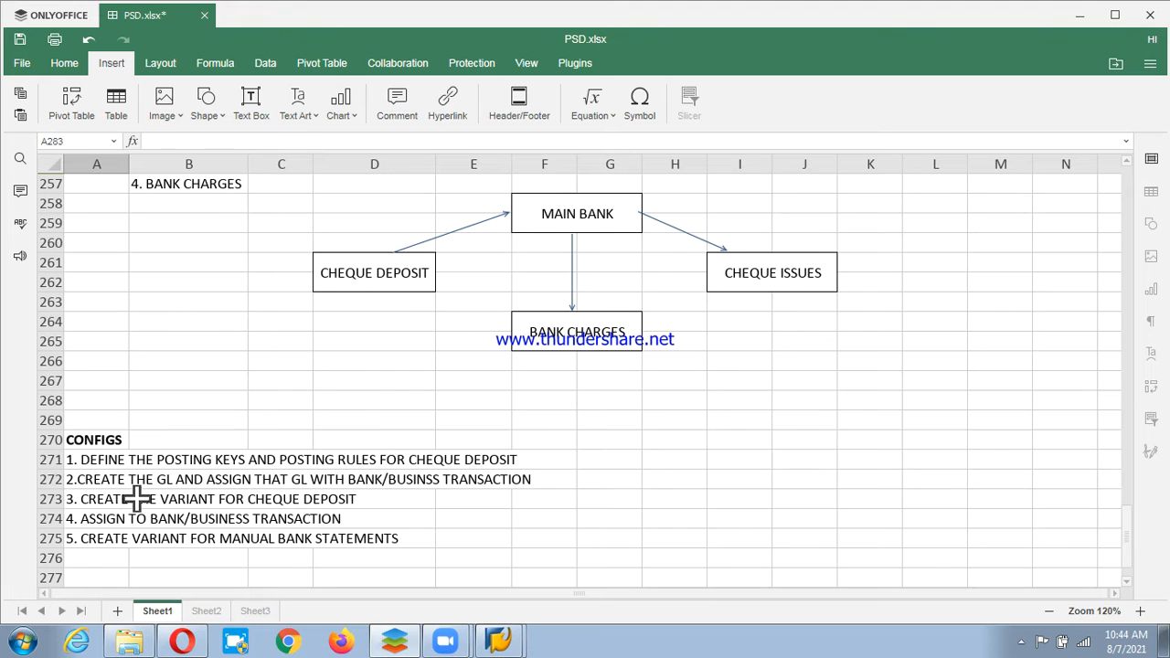
{"action": "left_click", "coordinate": [126, 485]}
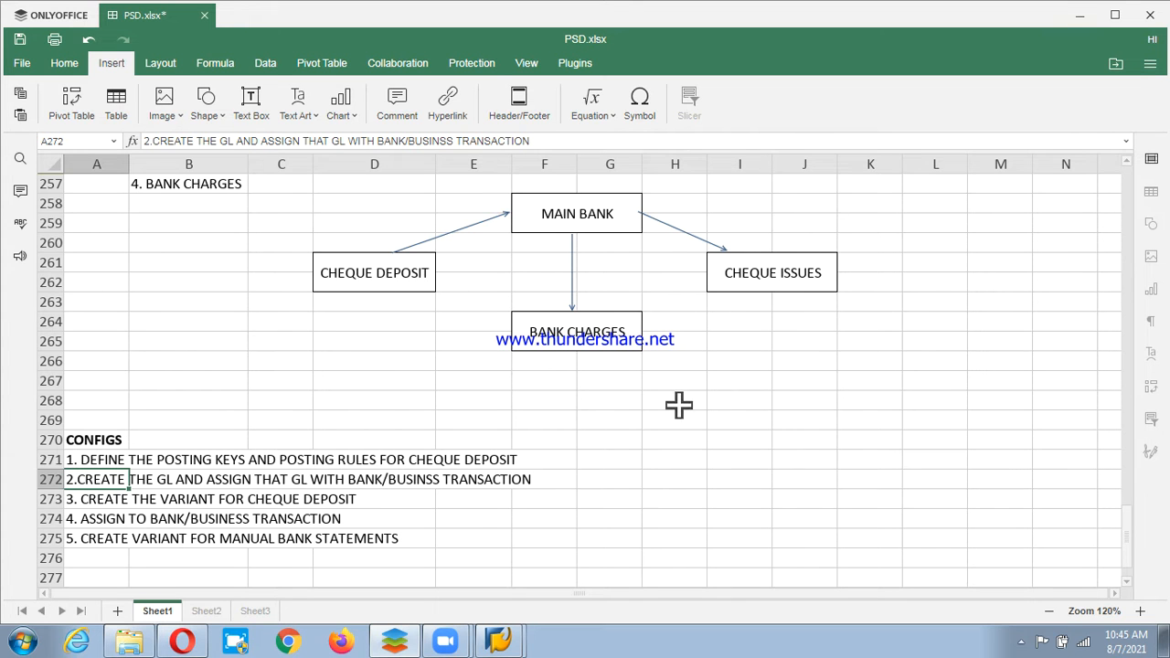
{"action": "scroll", "coordinate": [552, 413], "scroll_direction": "up", "scroll_amount": 3}
{"action": "scroll", "coordinate": [551, 413], "scroll_direction": "down", "scroll_amount": 2}
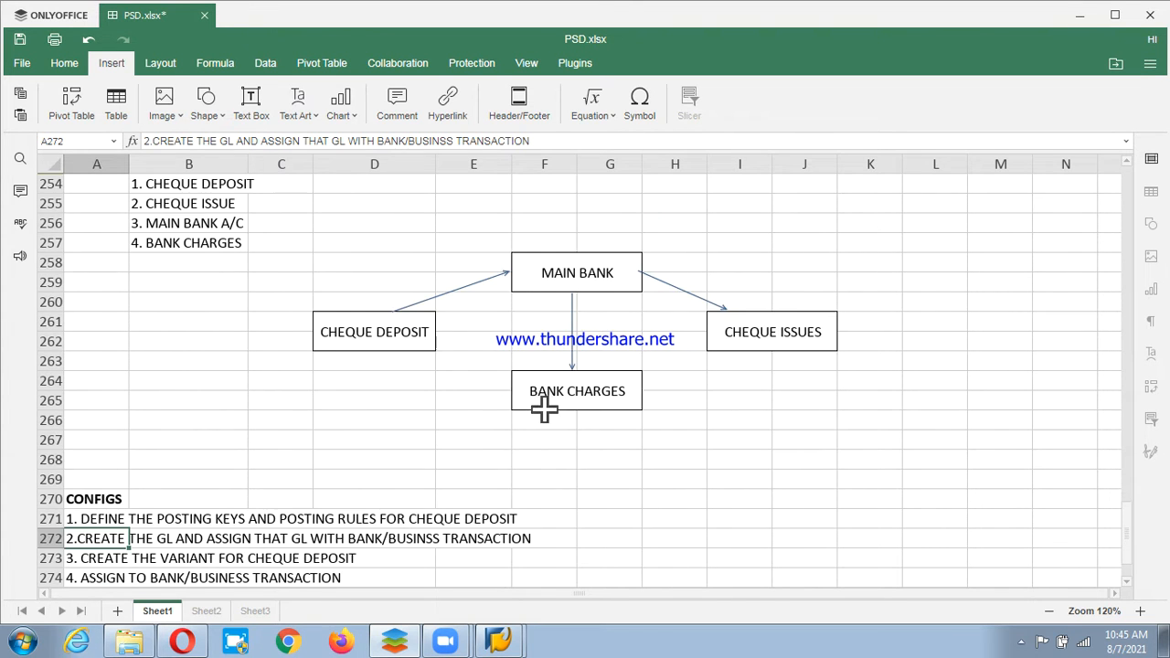
{"action": "left_click", "coordinate": [24, 44]}
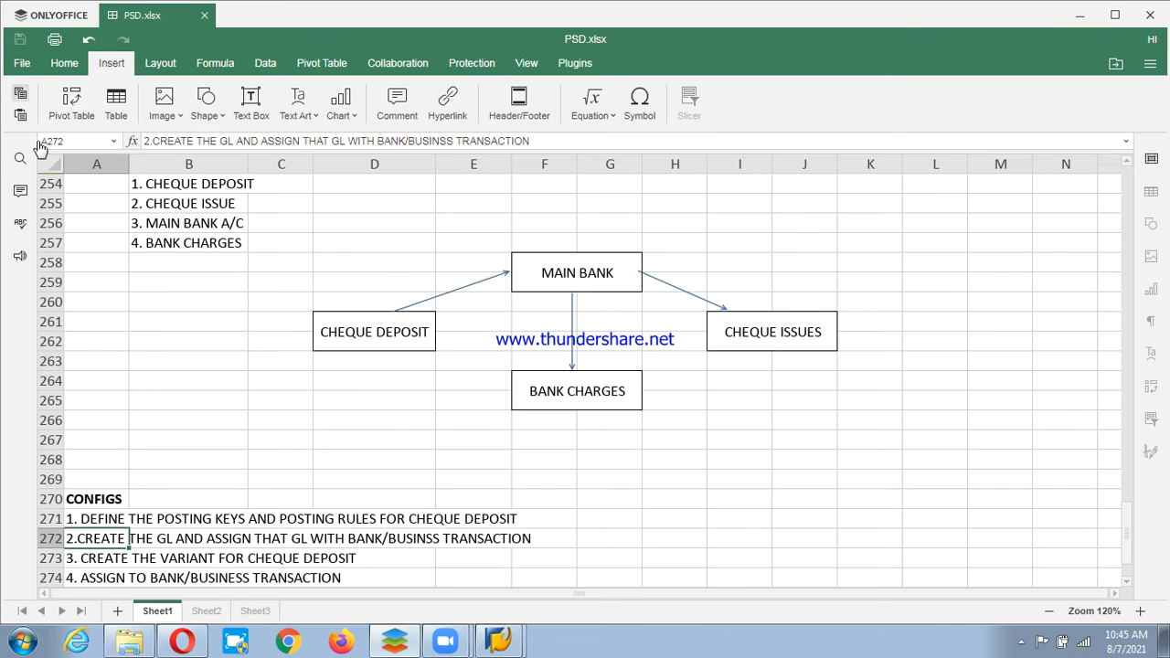
In FS00, switch the account tree to company code PSD.
{"action": "left_click", "coordinate": [515, 644]}
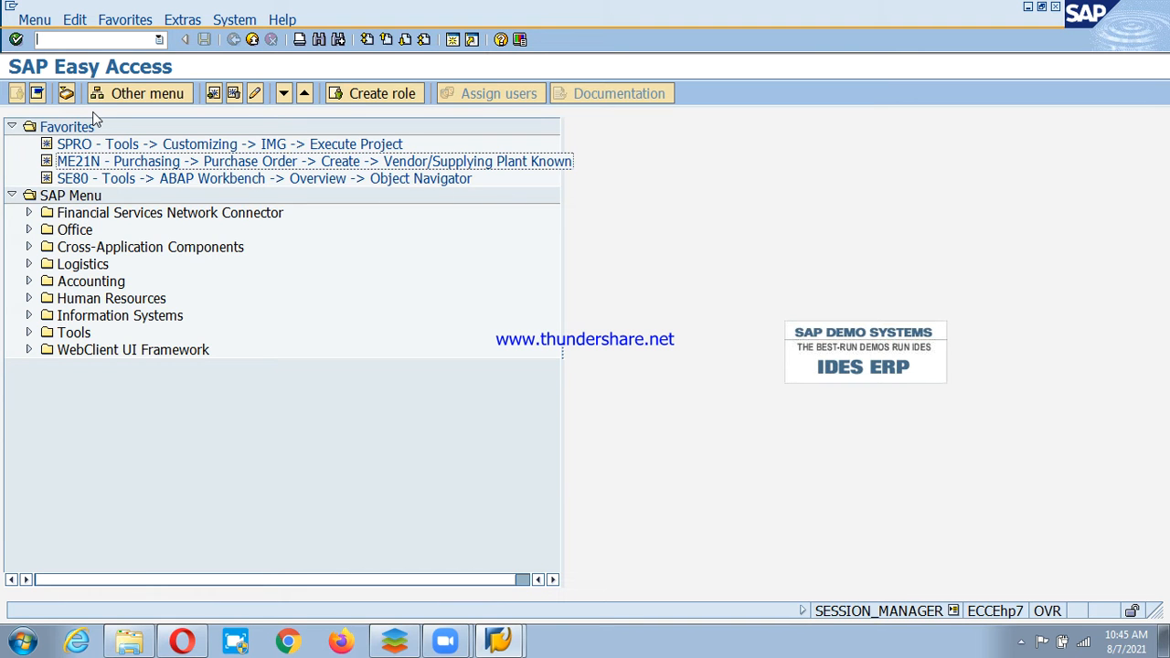
{"action": "key", "text": "Return"}
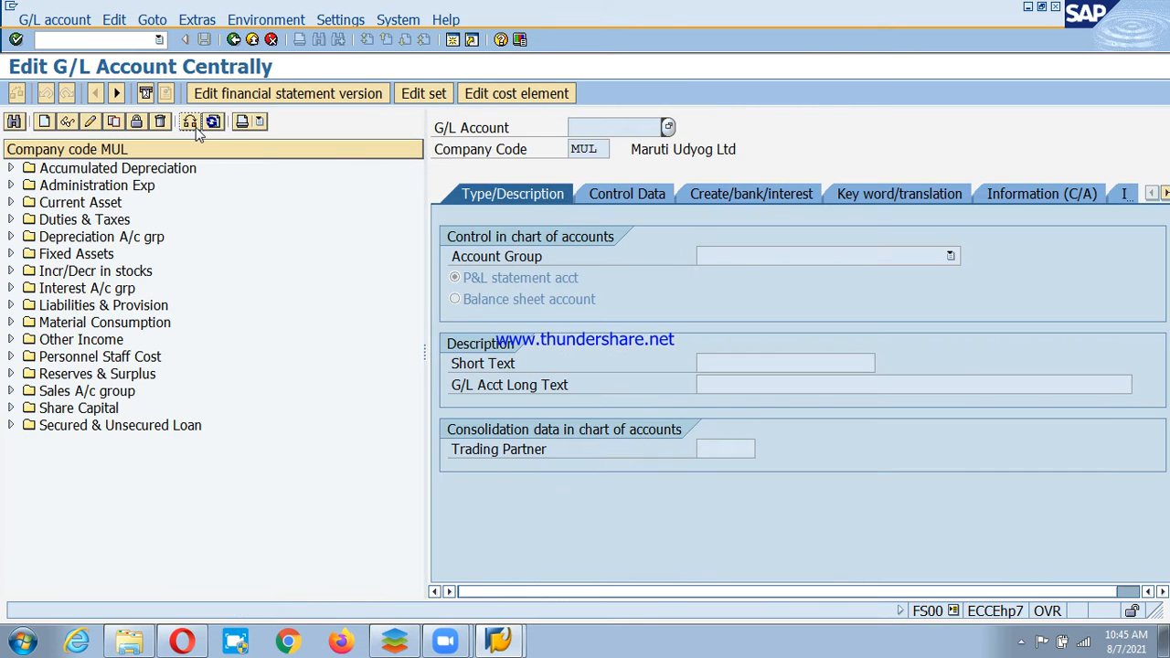
{"action": "left_click", "coordinate": [189, 122]}
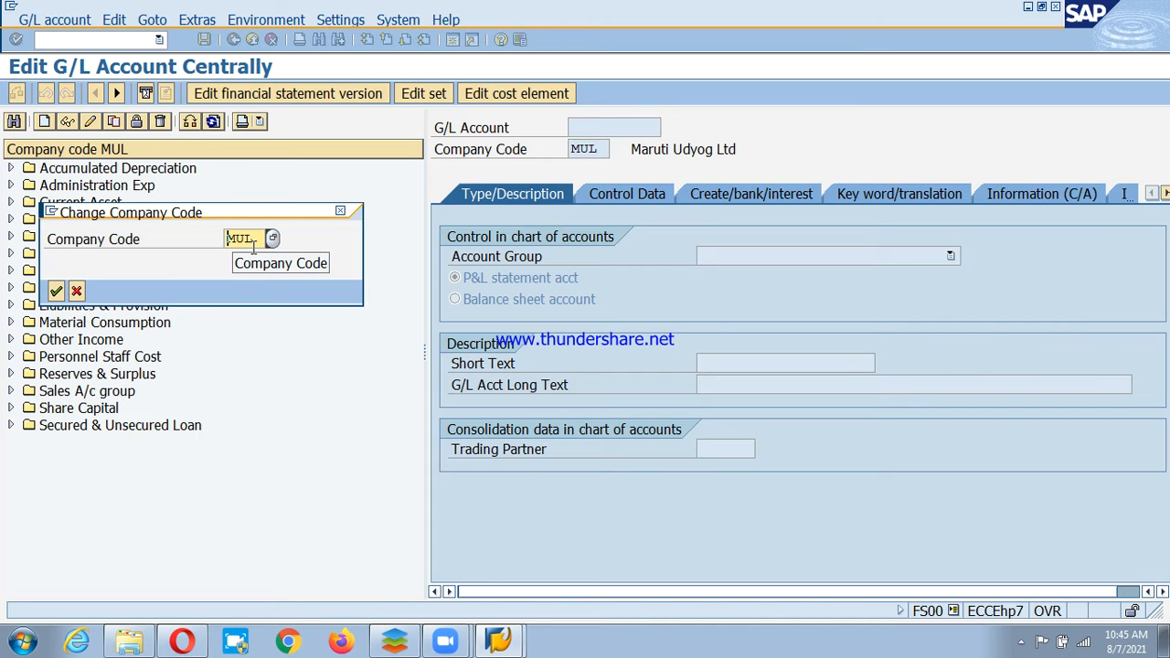
{"action": "type", "text": "PSL"}
{"action": "key", "text": "Return"}
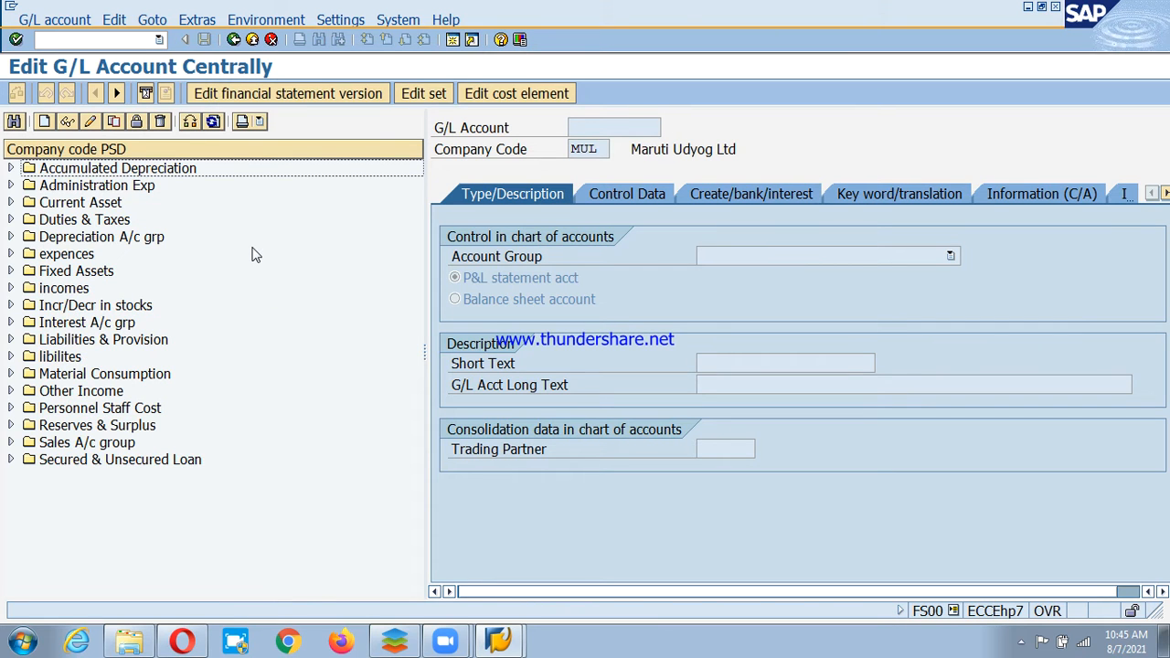
Start creating G/L account 400616 in company code PSD under Administration Exp.
{"action": "left_click", "coordinate": [223, 187]}
{"action": "left_click", "coordinate": [222, 188]}
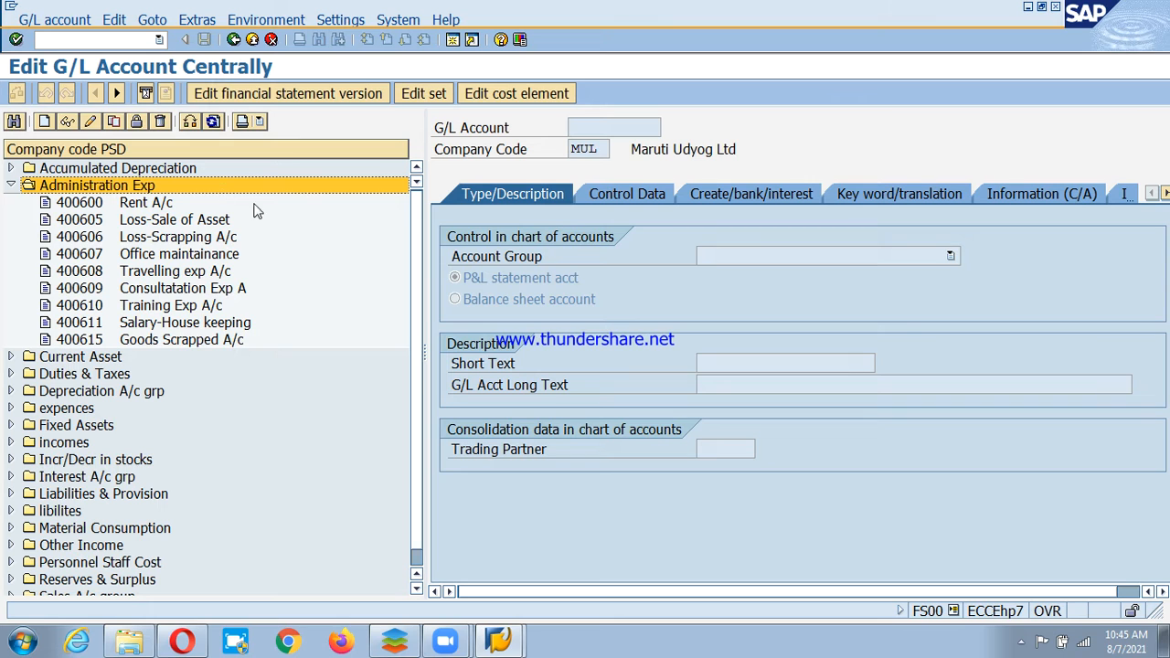
{"action": "left_click", "coordinate": [133, 341]}
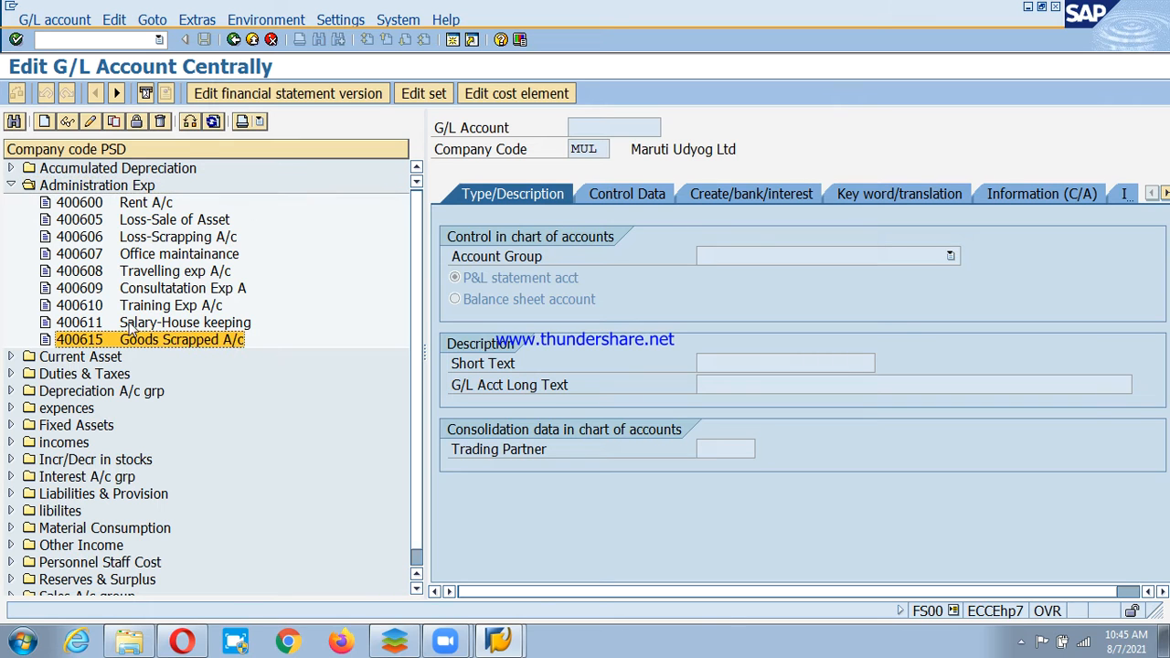
{"action": "left_click", "coordinate": [44, 122]}
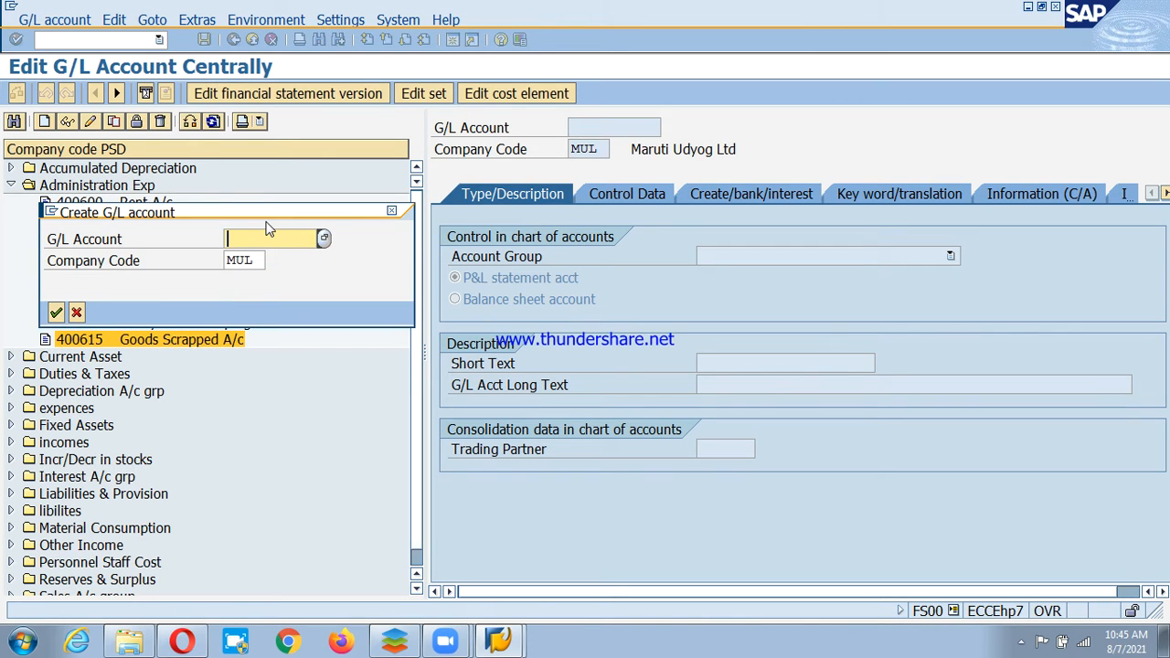
{"action": "key", "text": "BackSpace"}
{"action": "key", "text": "BackSpace"}
{"action": "type", "text": "400616"}
{"action": "left_click", "coordinate": [253, 261]}
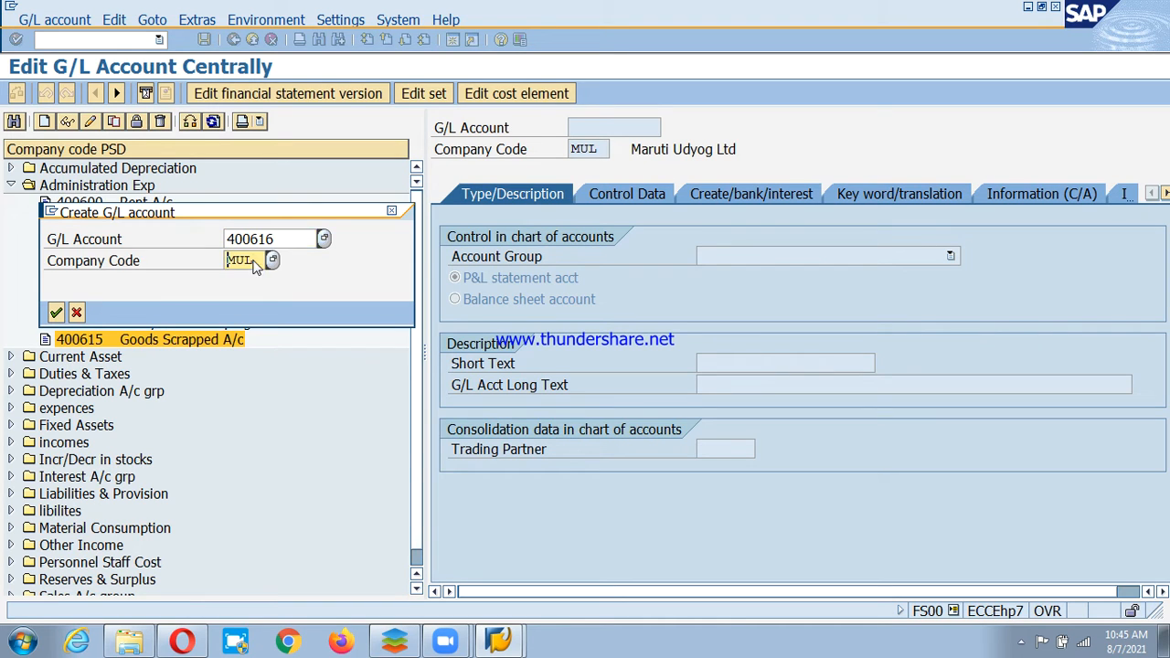
{"action": "type", "text": "PSD"}
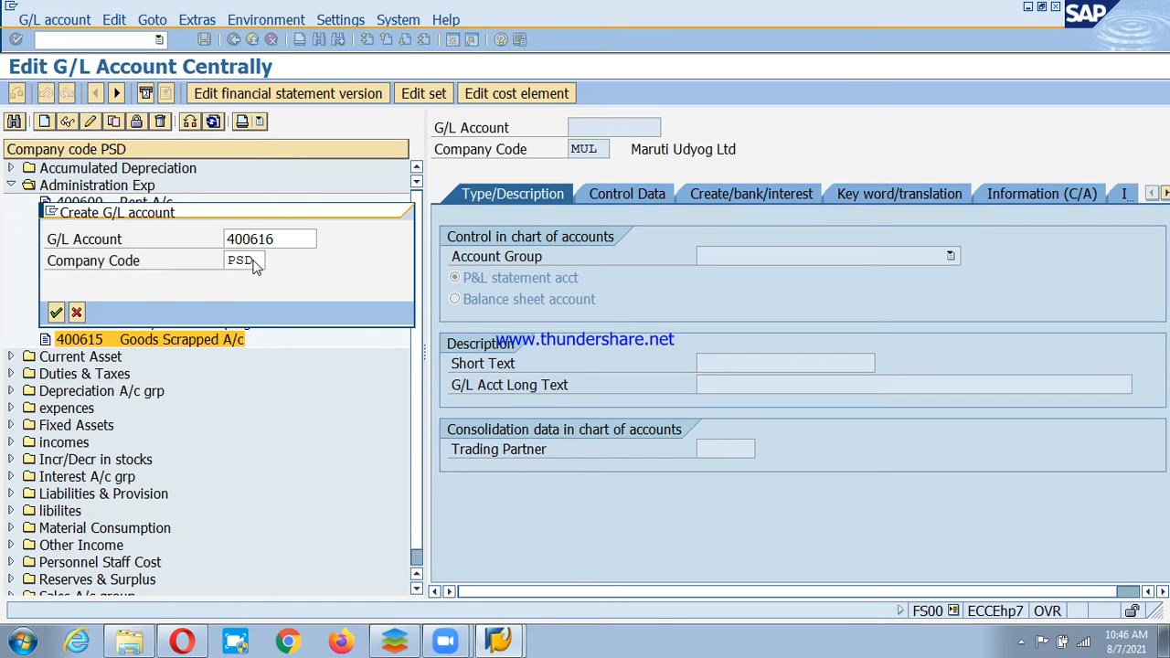
{"action": "key", "text": "Return"}
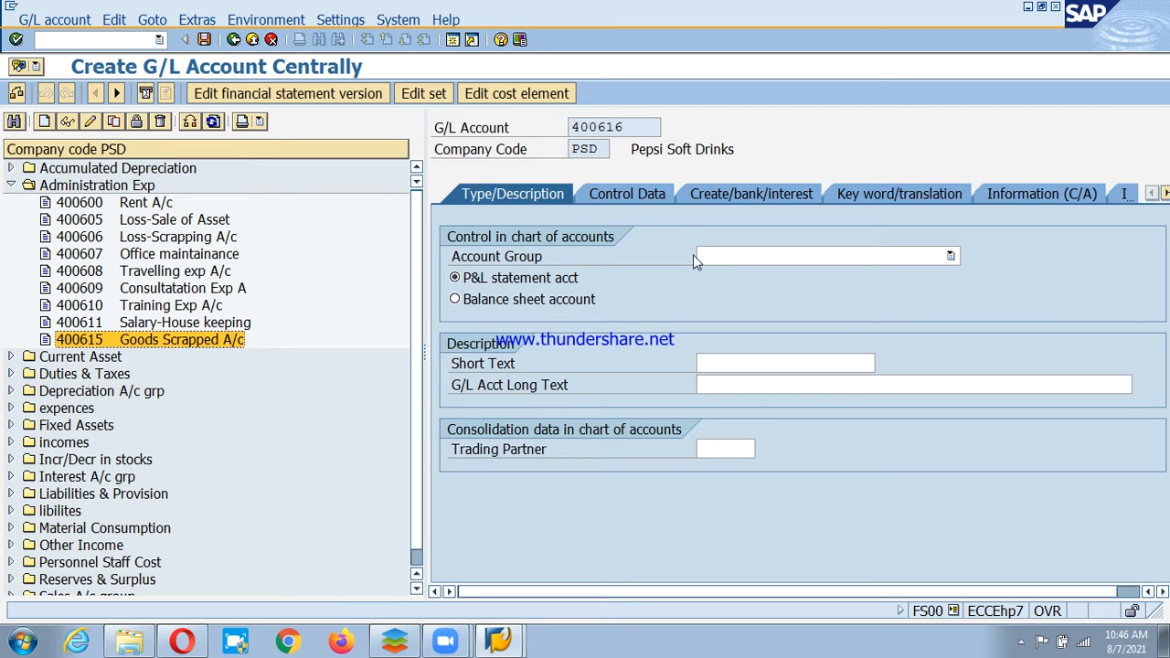
Set account group AE Administration Exp with short text 'Bank Charge' and a Bank Charges long text.
{"action": "left_click", "coordinate": [829, 255]}
{"action": "left_click", "coordinate": [819, 290]}
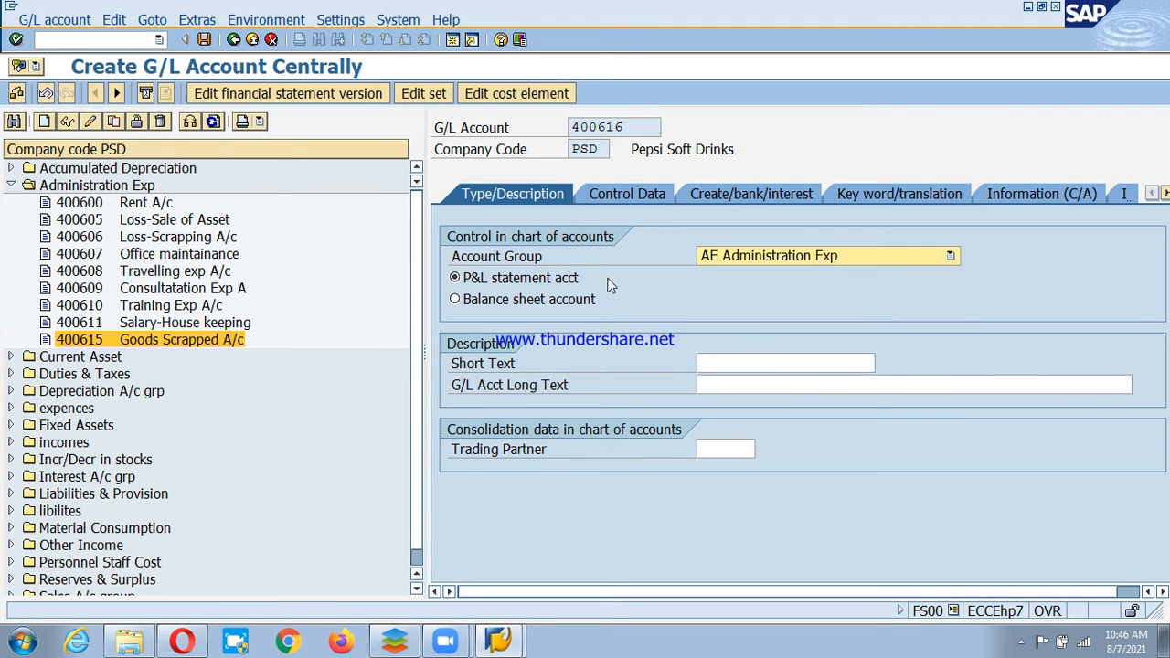
{"action": "left_click_drag", "start_coordinate": [731, 362], "coordinate": [786, 363]}
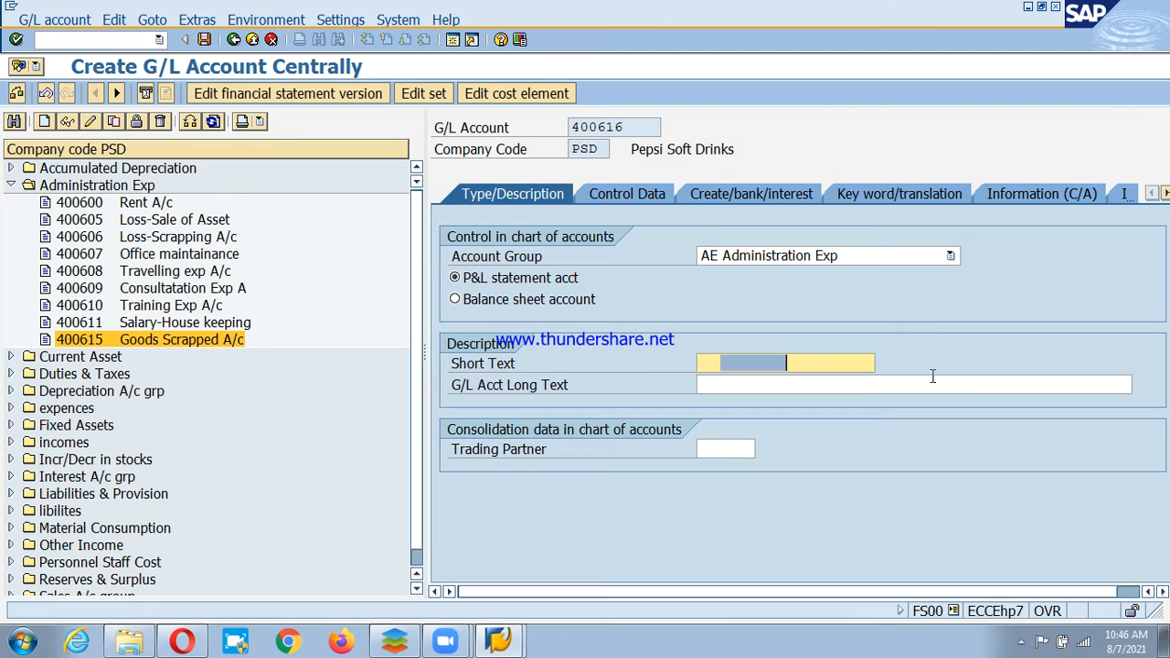
{"action": "key", "text": "BackSpace"}
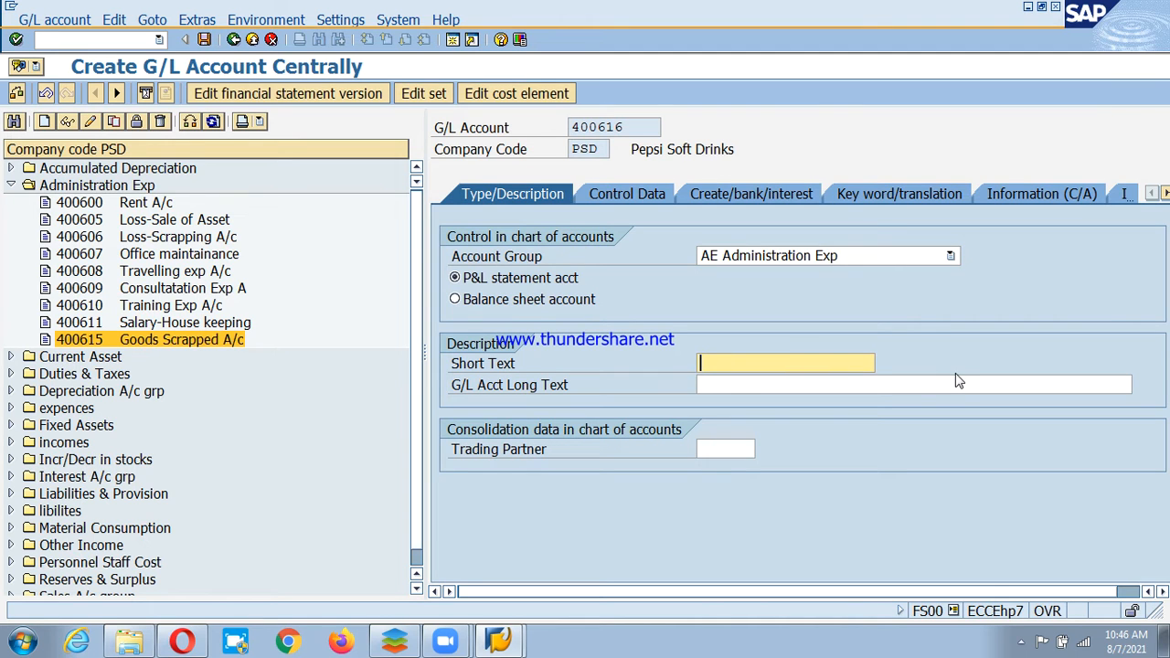
{"action": "type", "text": "bANK"}
{"action": "key", "text": "BackSpace"}
{"action": "key", "text": "BackSpace"}
{"action": "type", "text": "Bank Charge"}
{"action": "left_click", "coordinate": [958, 381]}
{"action": "type", "text": "Bank"}
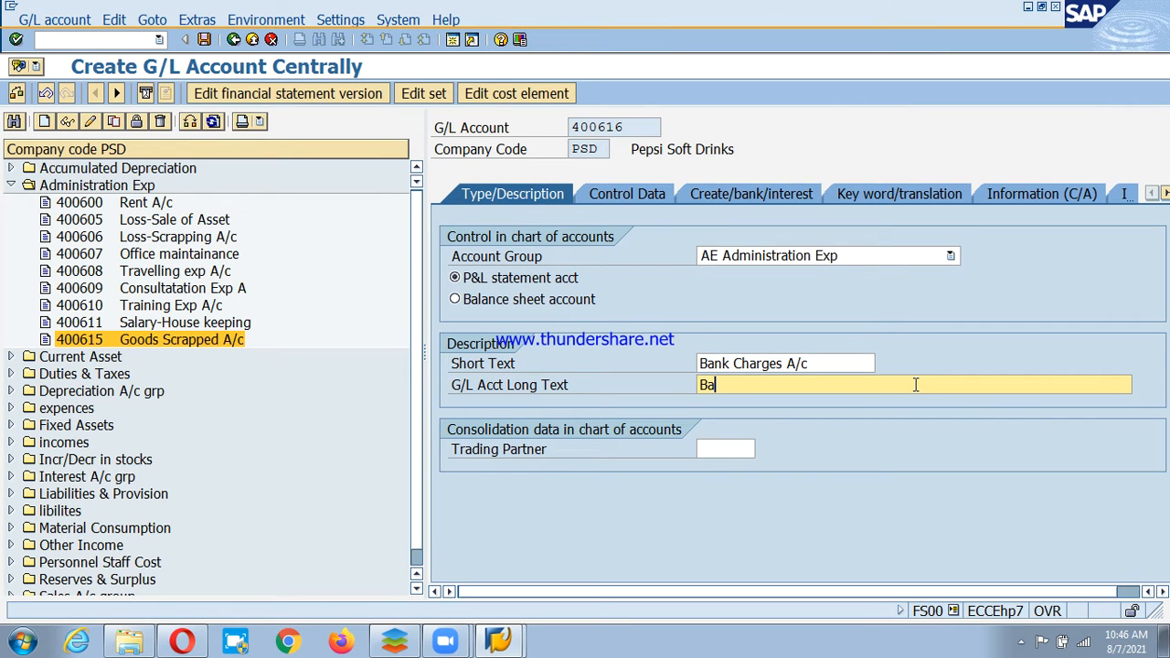
{"action": "type", "text": " Chartges A/c"}
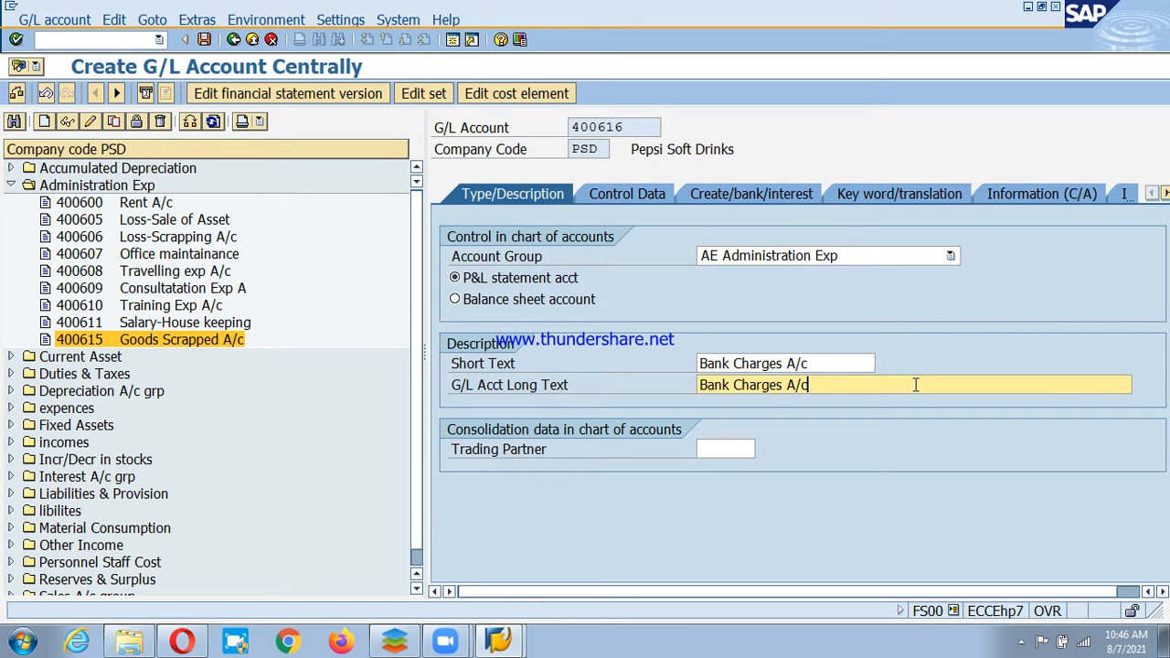
Enable local-currency balances and line item display, set sort key 001 and field status G001, then save.
{"action": "left_click", "coordinate": [617, 192]}
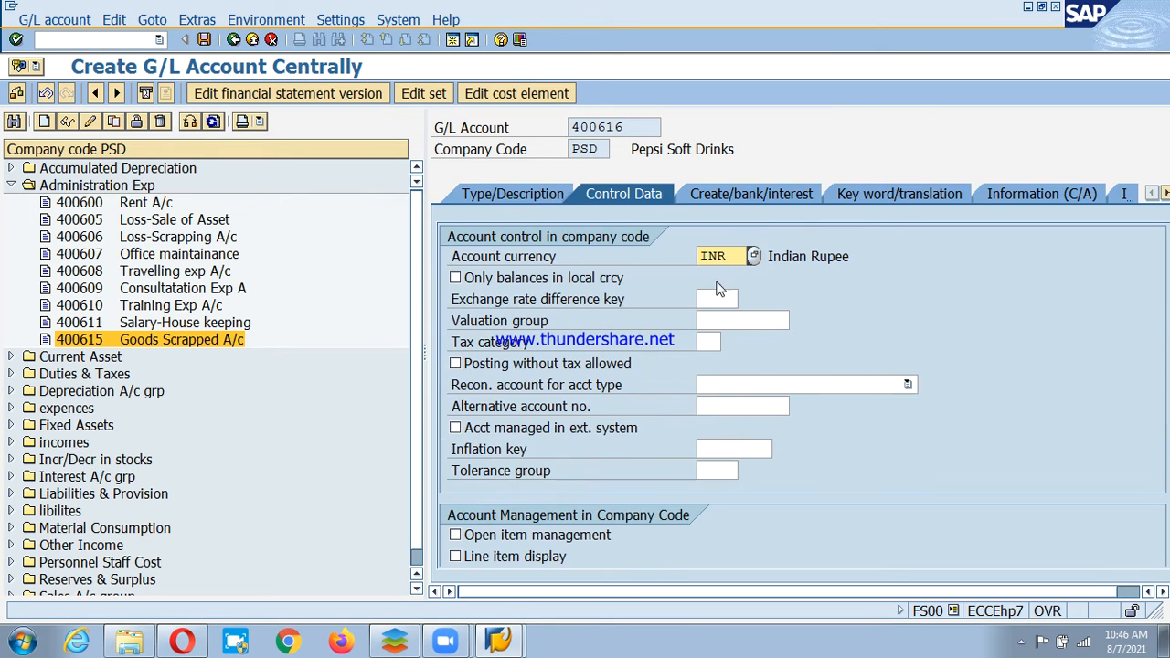
{"action": "left_click", "coordinate": [608, 279]}
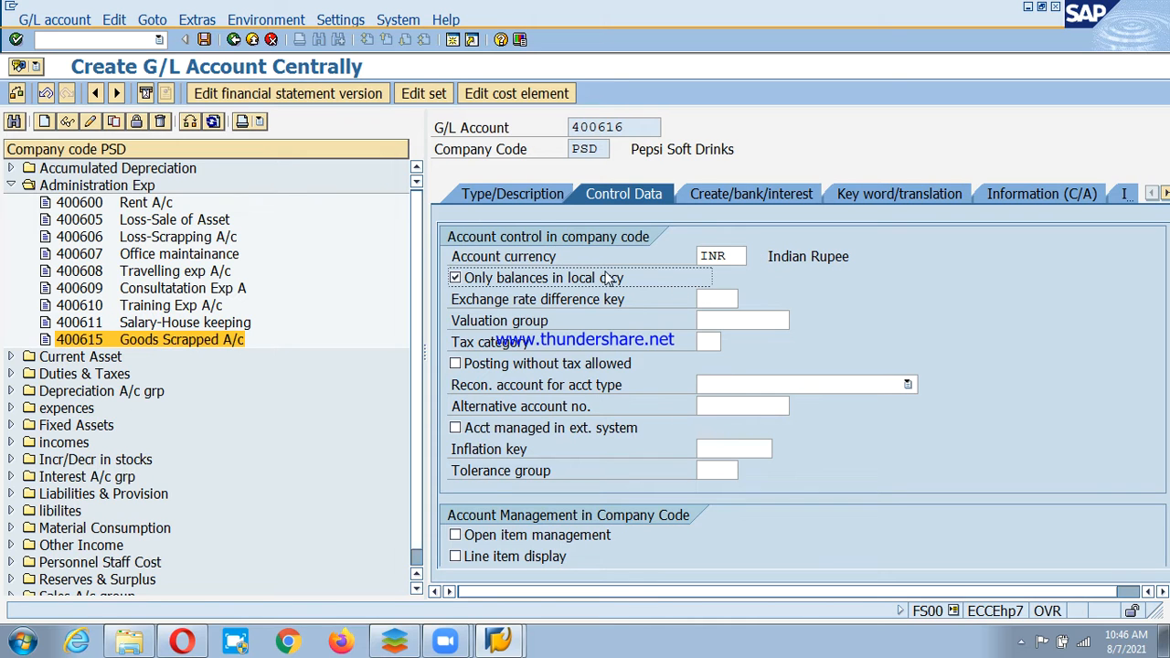
{"action": "left_click", "coordinate": [498, 557]}
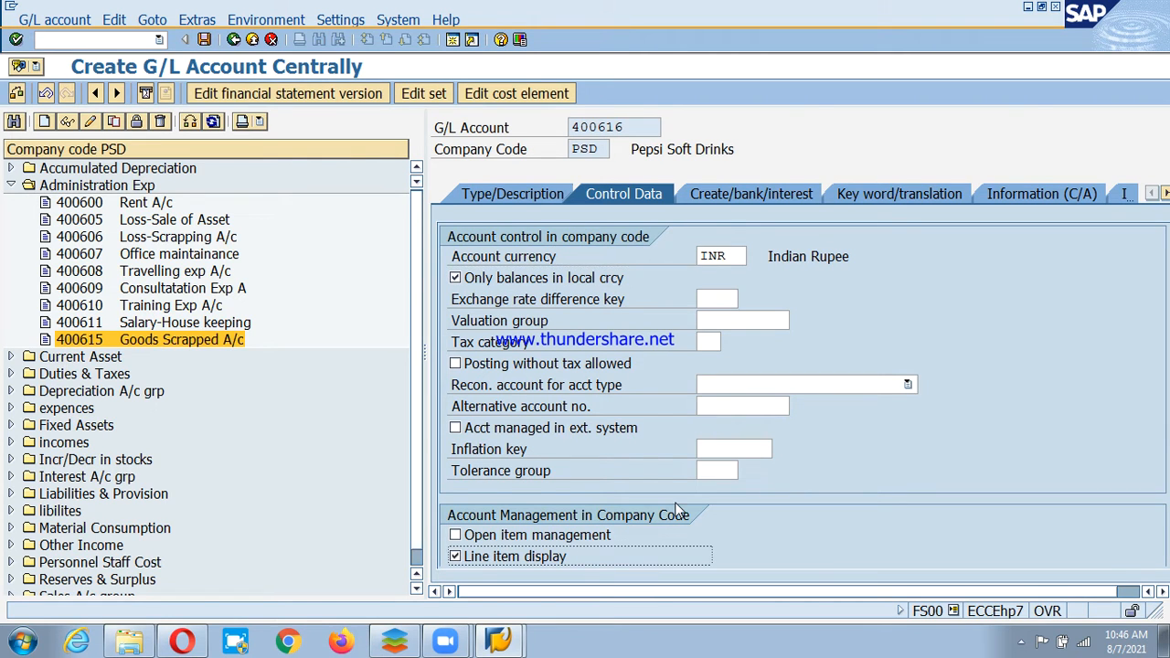
{"action": "scroll", "coordinate": [676, 508], "scroll_direction": "down", "scroll_amount": 1}
{"action": "left_click", "coordinate": [721, 513]}
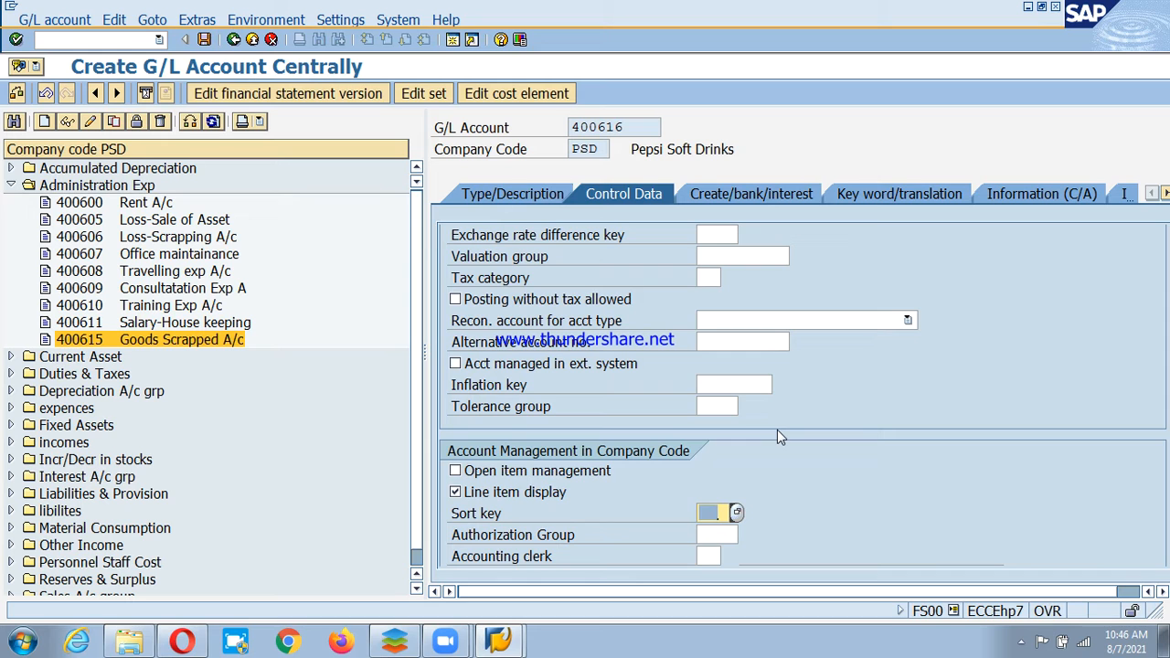
{"action": "type", "text": "001"}
{"action": "key", "text": "Return"}
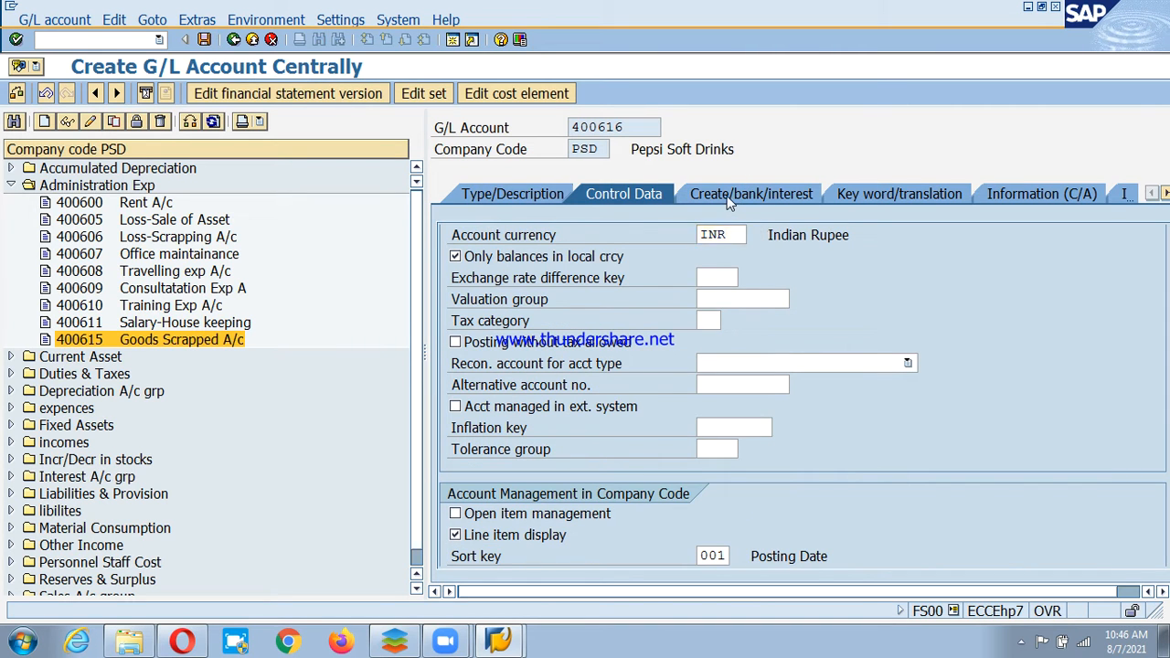
{"action": "left_click", "coordinate": [731, 201]}
{"action": "type", "text": "g001"}
{"action": "key", "text": "Return"}
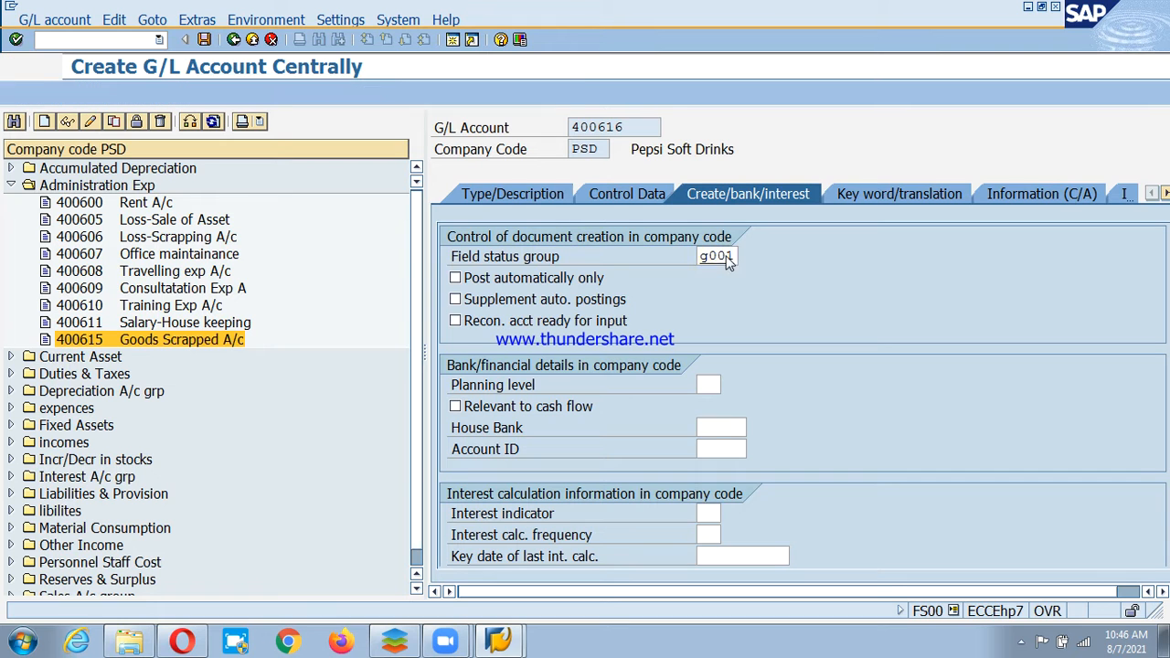
{"action": "key", "text": "ctrl+s"}
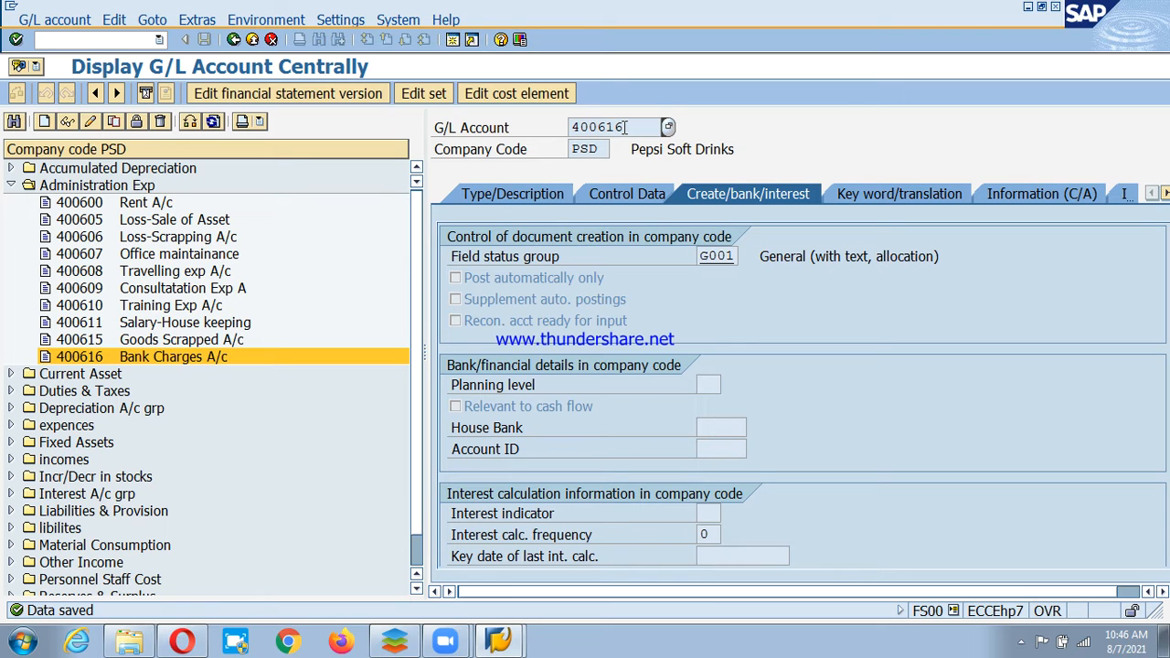
Start creating G/L account 200270 in company code PSD under Current Asset.
{"action": "left_click", "coordinate": [11, 186]}
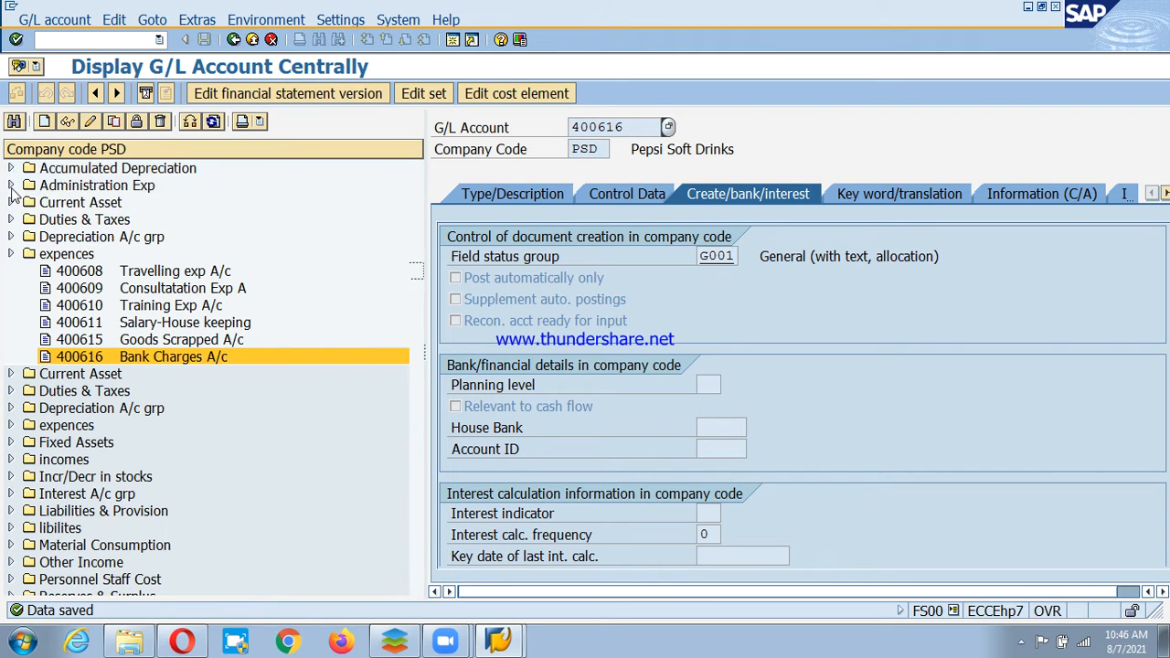
{"action": "left_click", "coordinate": [11, 203]}
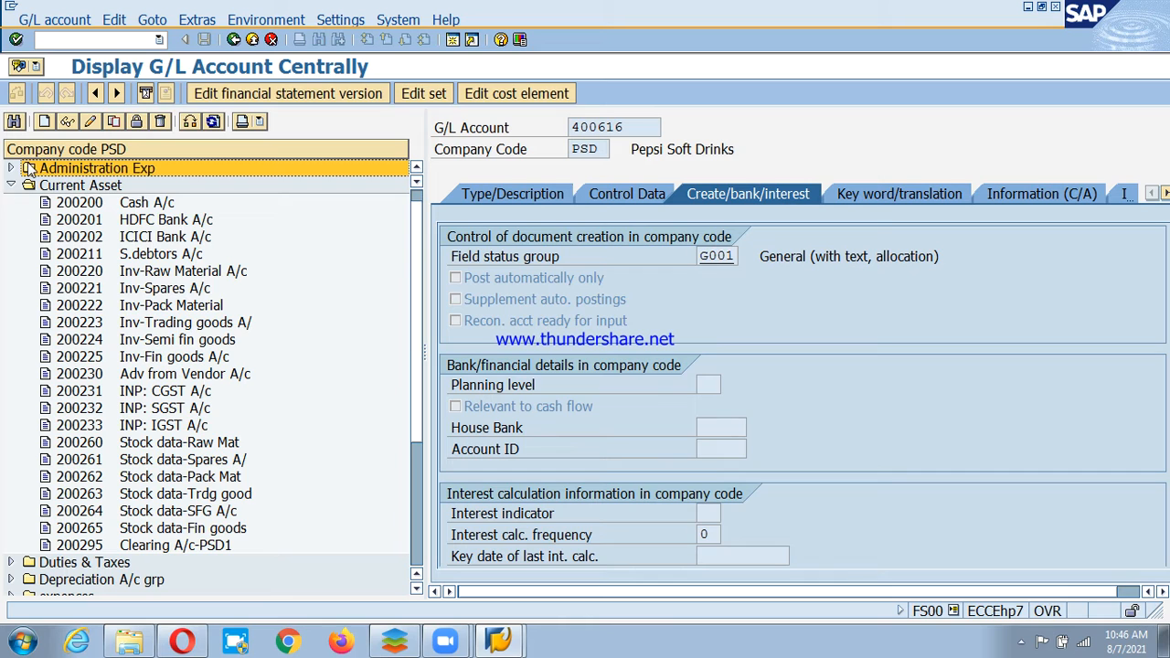
{"action": "left_click", "coordinate": [44, 122]}
{"action": "type", "text": "2002"}
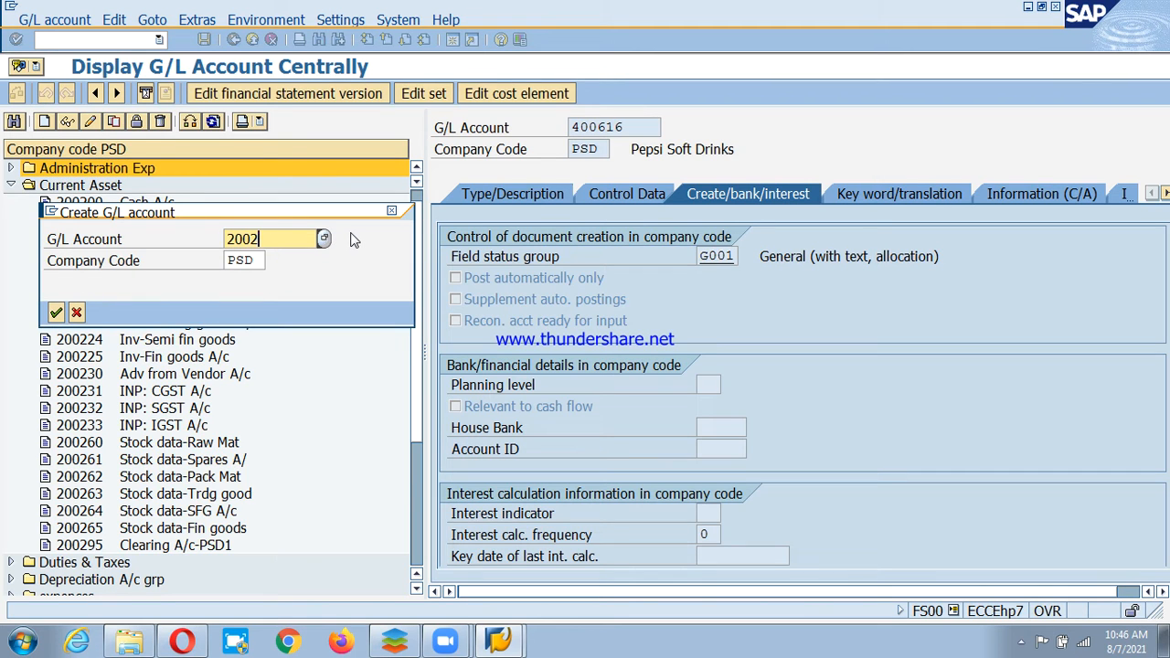
{"action": "type", "text": "70"}
{"action": "left_click", "coordinate": [255, 261]}
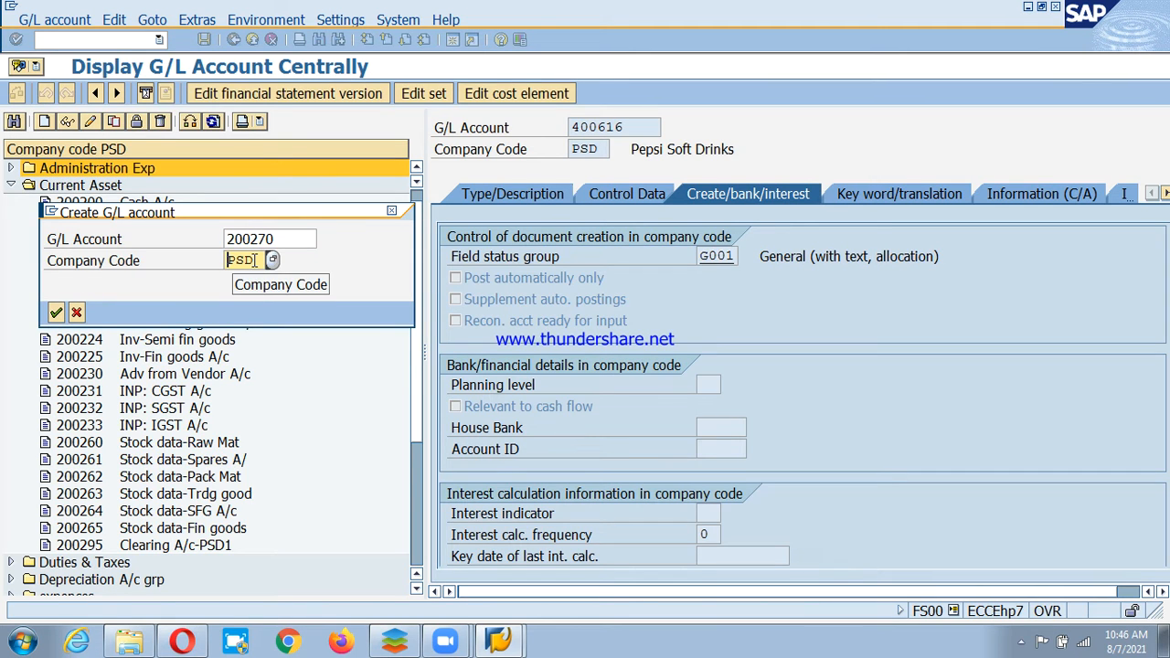
{"action": "key", "text": "Return"}
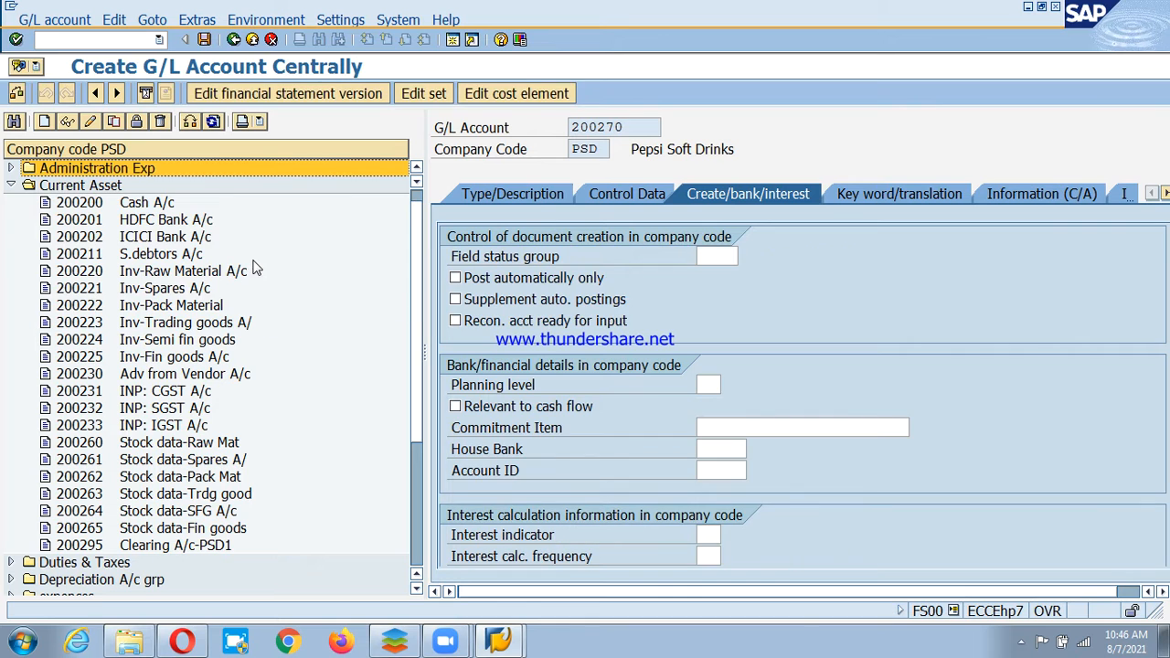
Make it a CA Current Asset balance sheet account with short and long text 'Main Bank A/c'.
{"action": "left_click", "coordinate": [516, 194]}
{"action": "left_click", "coordinate": [828, 255]}
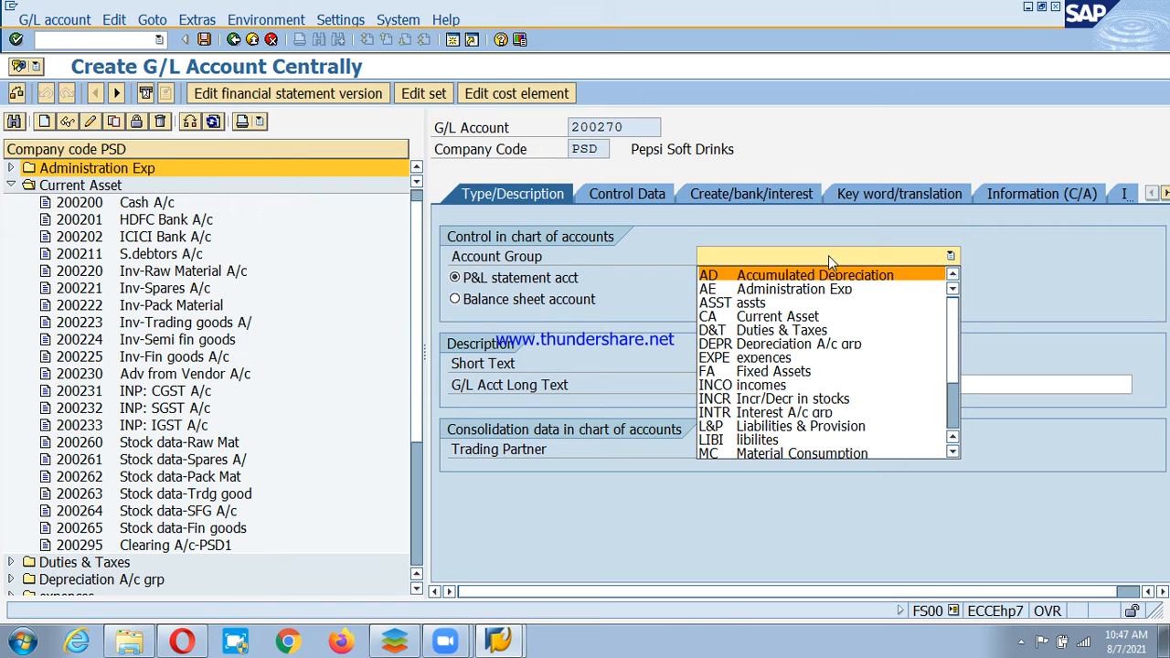
{"action": "key", "text": "c"}
{"action": "key", "text": "Return"}
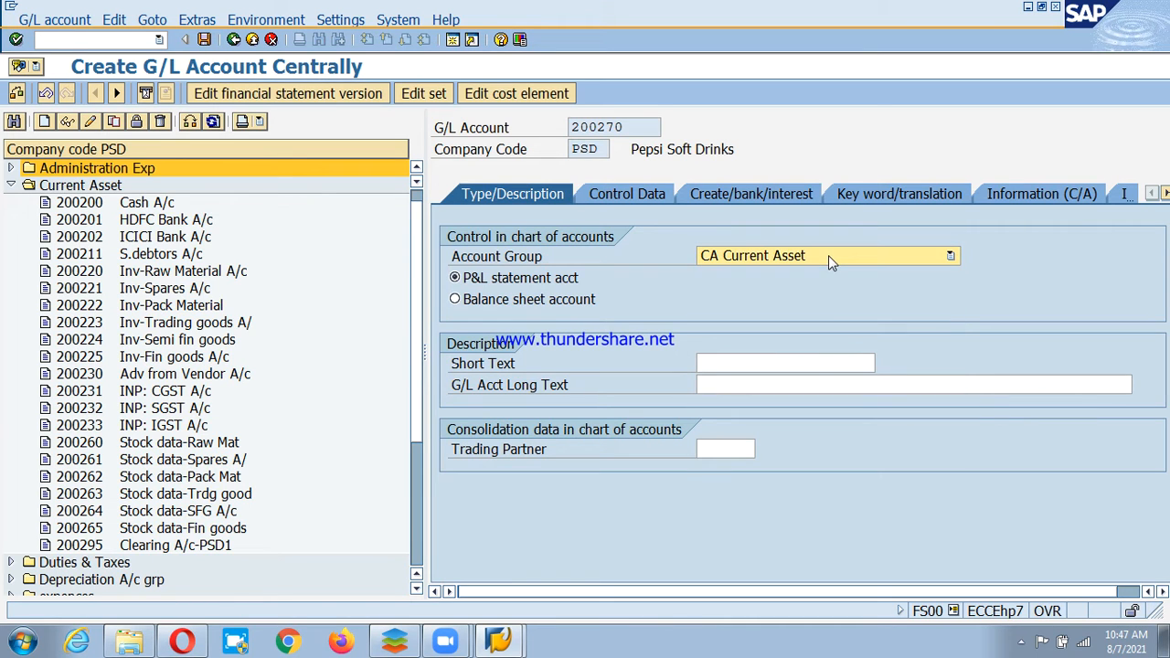
{"action": "left_click", "coordinate": [574, 302]}
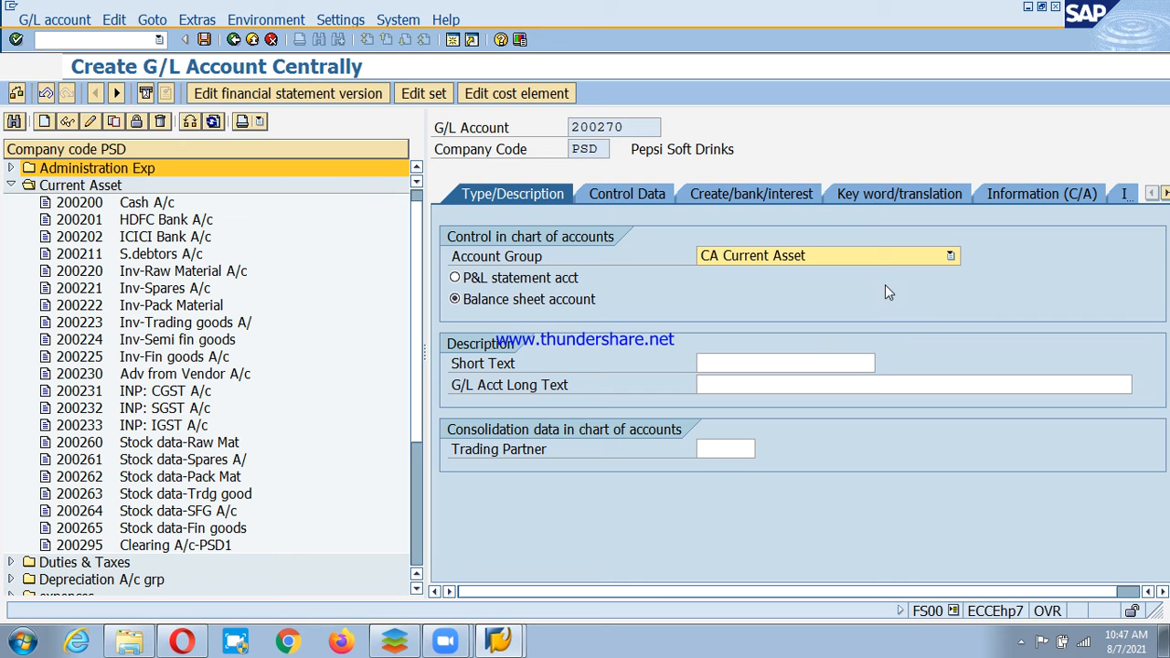
{"action": "left_click", "coordinate": [789, 364]}
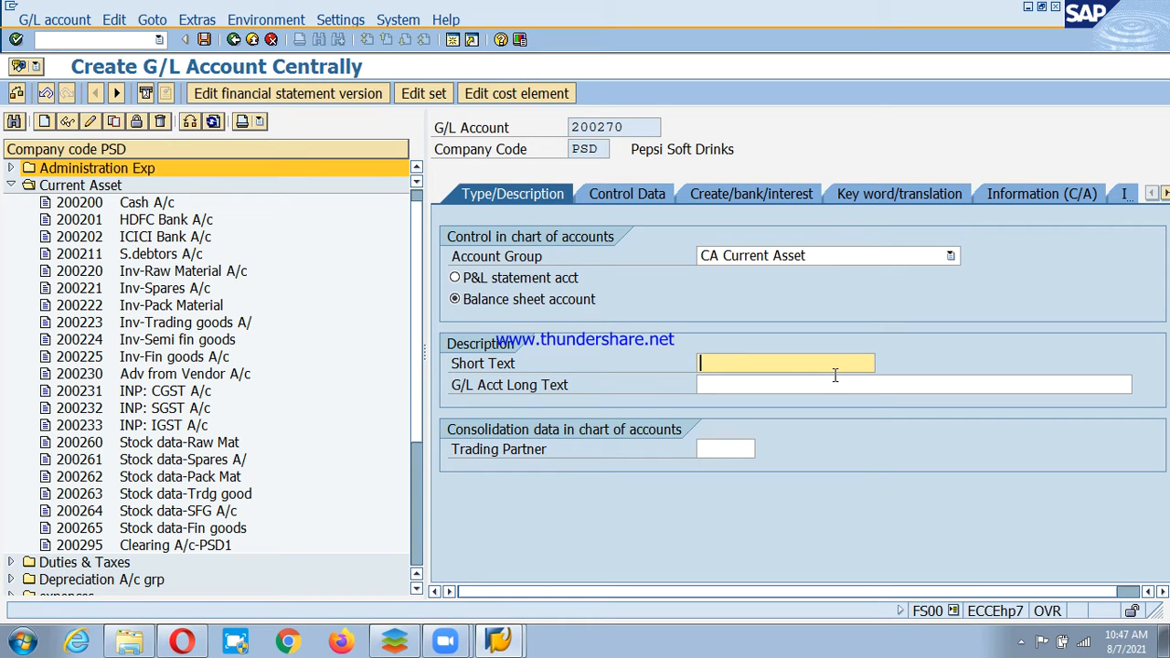
{"action": "type", "text": "ank A/c"}
{"action": "left_click_drag", "start_coordinate": [766, 392], "coordinate": [951, 375]}
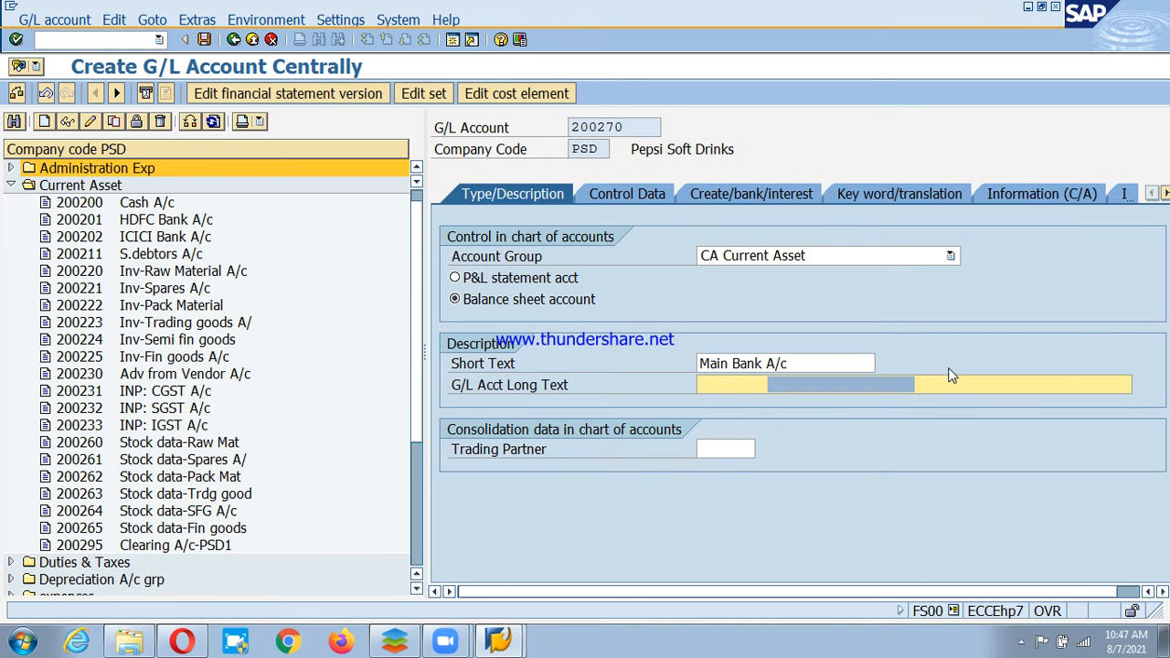
{"action": "key", "text": "BackSpace"}
{"action": "key", "text": "BackSpace"}
{"action": "key", "text": "BackSpace"}
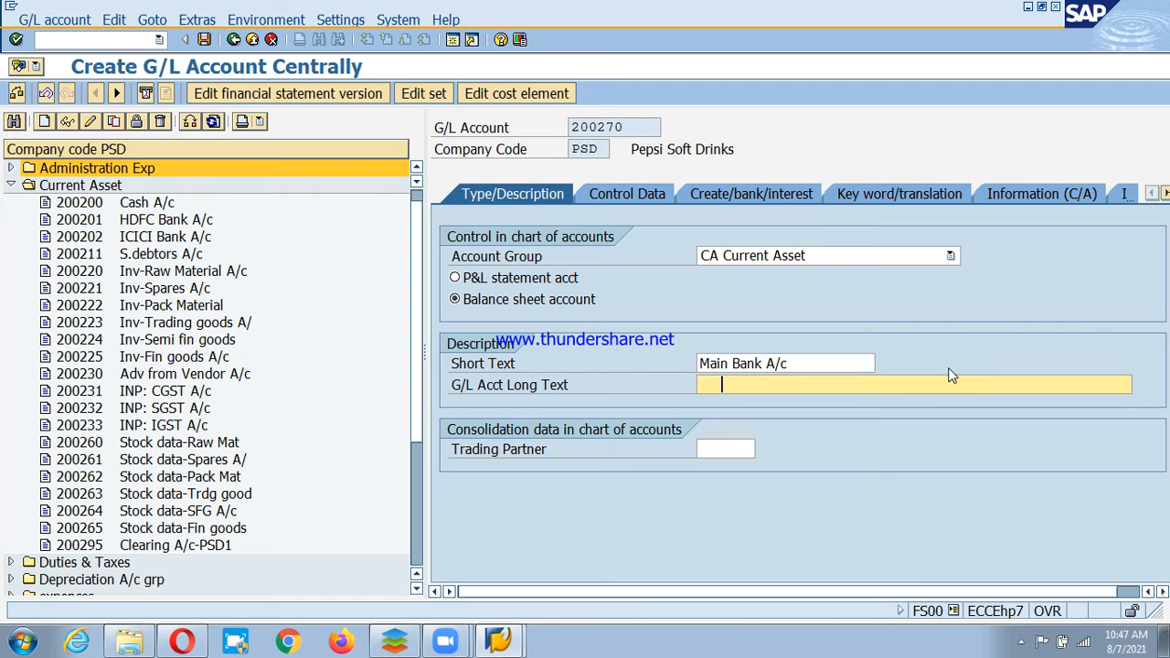
{"action": "type", "text": "MaintBank A/c"}
{"action": "left_click", "coordinate": [829, 255]}
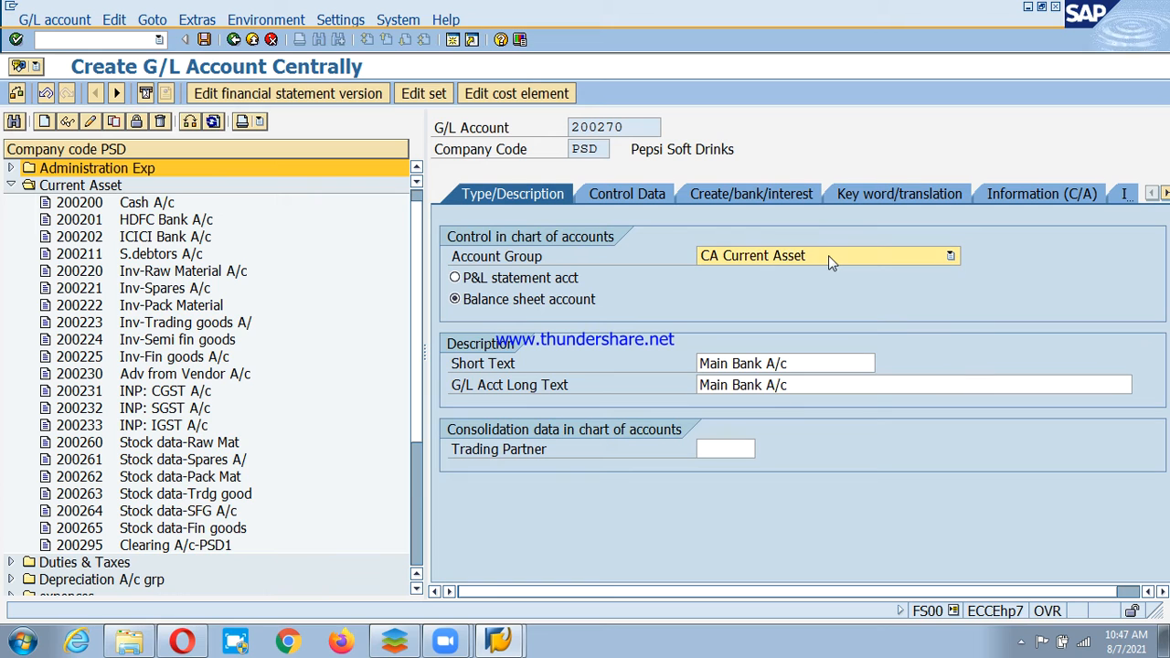
On Control Data, enable Only balances in local crcy and Line item display, with sort key 001.
{"action": "left_click", "coordinate": [613, 194]}
{"action": "left_click", "coordinate": [580, 260]}
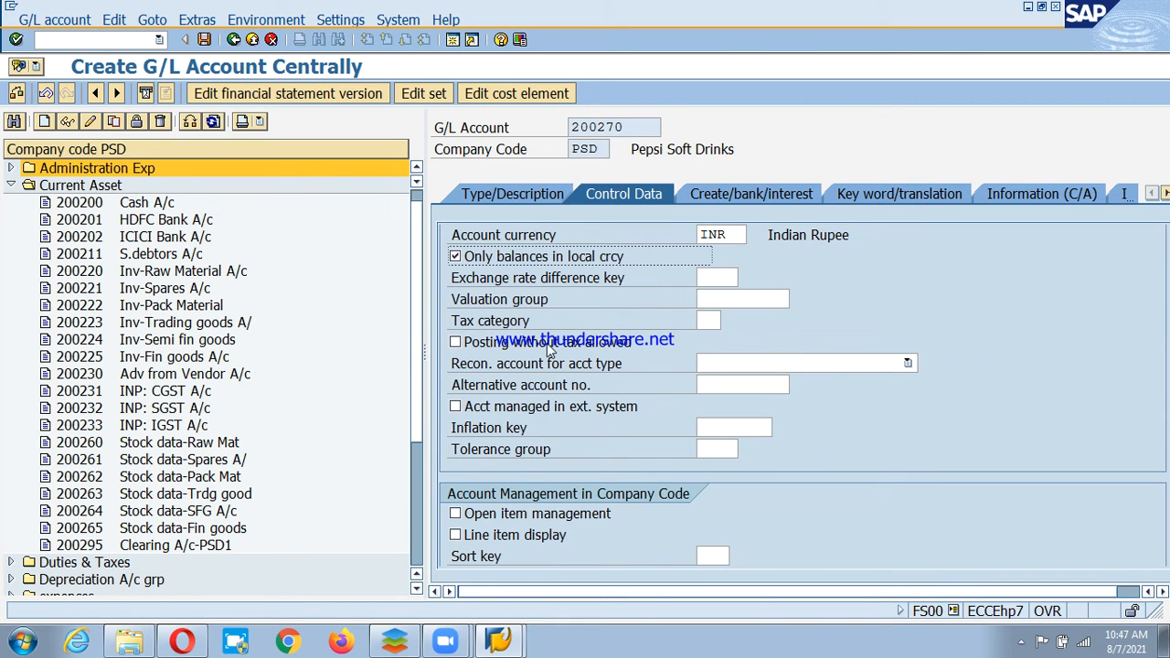
{"action": "left_click", "coordinate": [501, 537]}
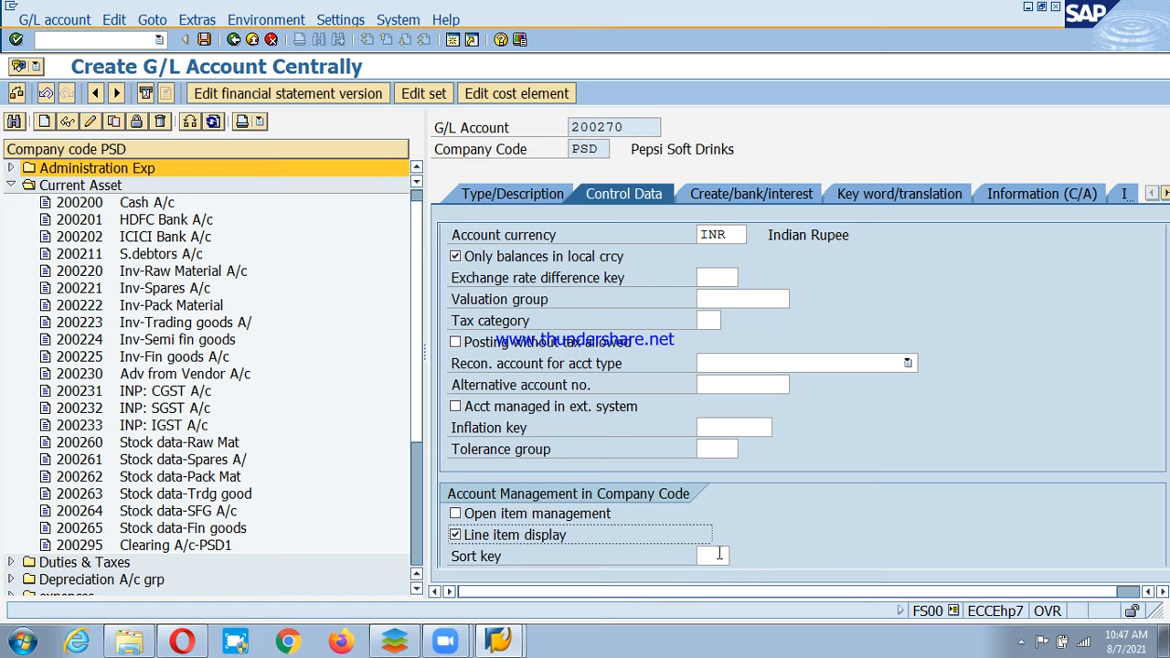
{"action": "left_click", "coordinate": [720, 554]}
{"action": "type", "text": "001"}
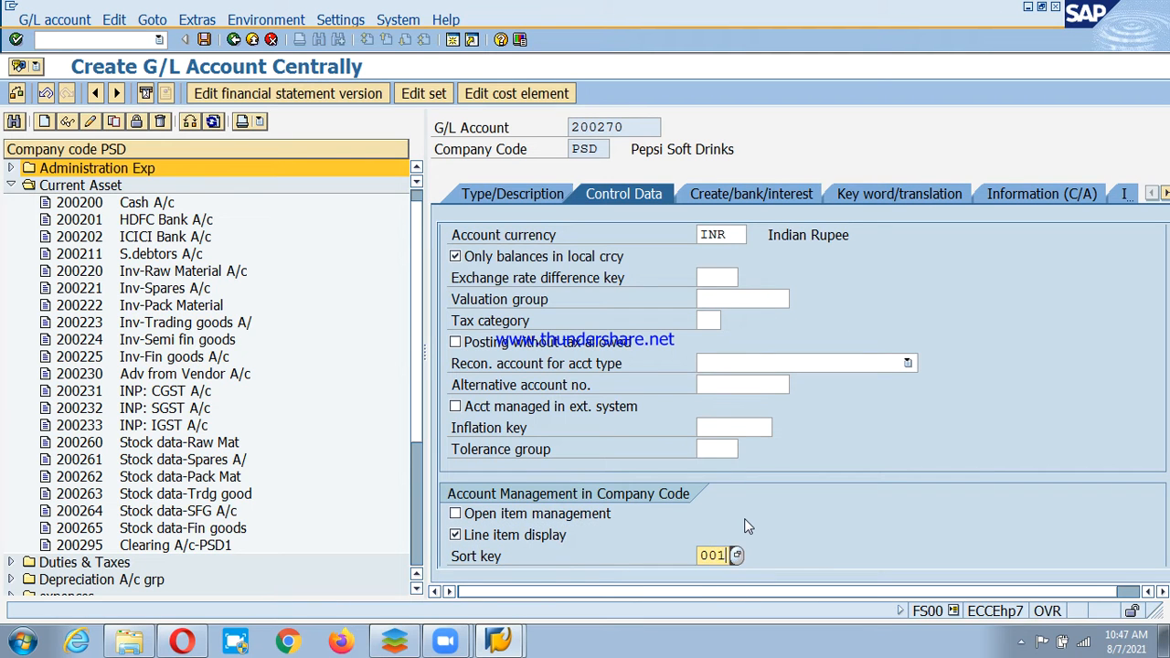
{"action": "key", "text": "Return"}
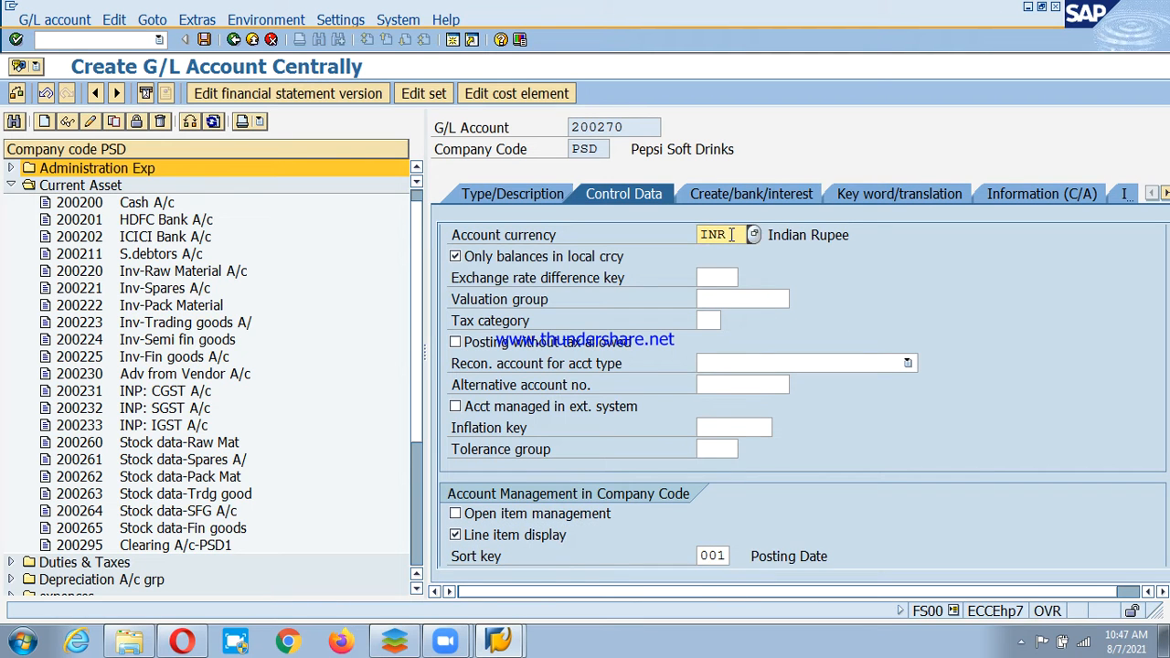
Enter field status group G005 and save the Main Bank account 200270.
{"action": "left_click", "coordinate": [751, 192]}
{"action": "type", "text": "g"}
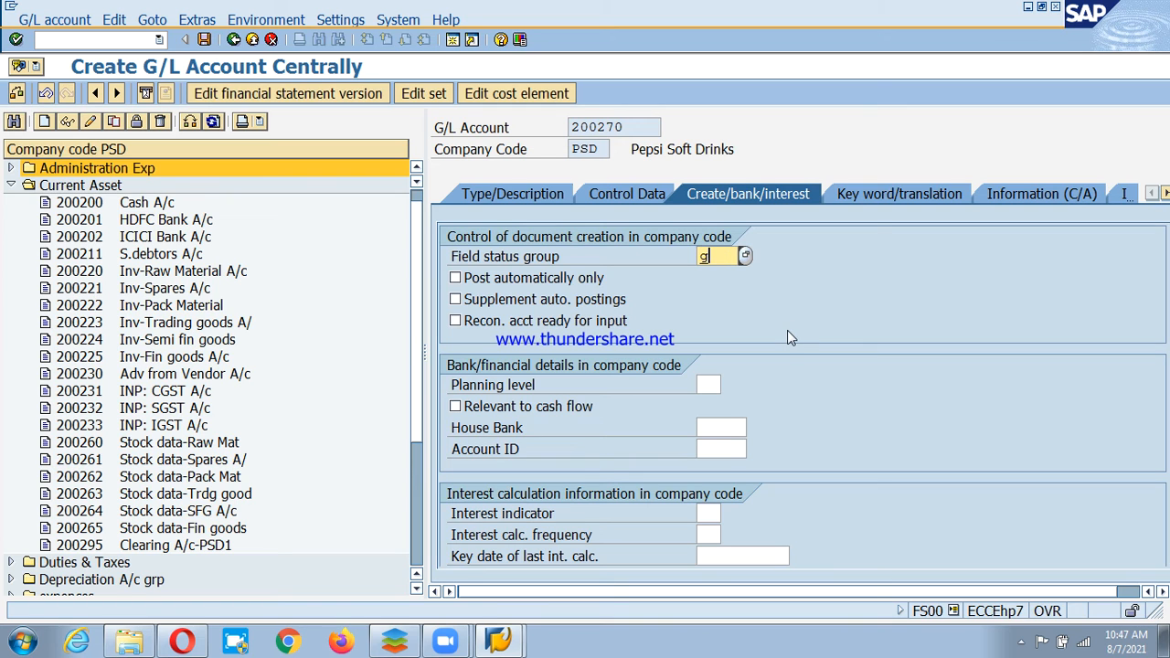
{"action": "type", "text": "005"}
{"action": "key", "text": "Return"}
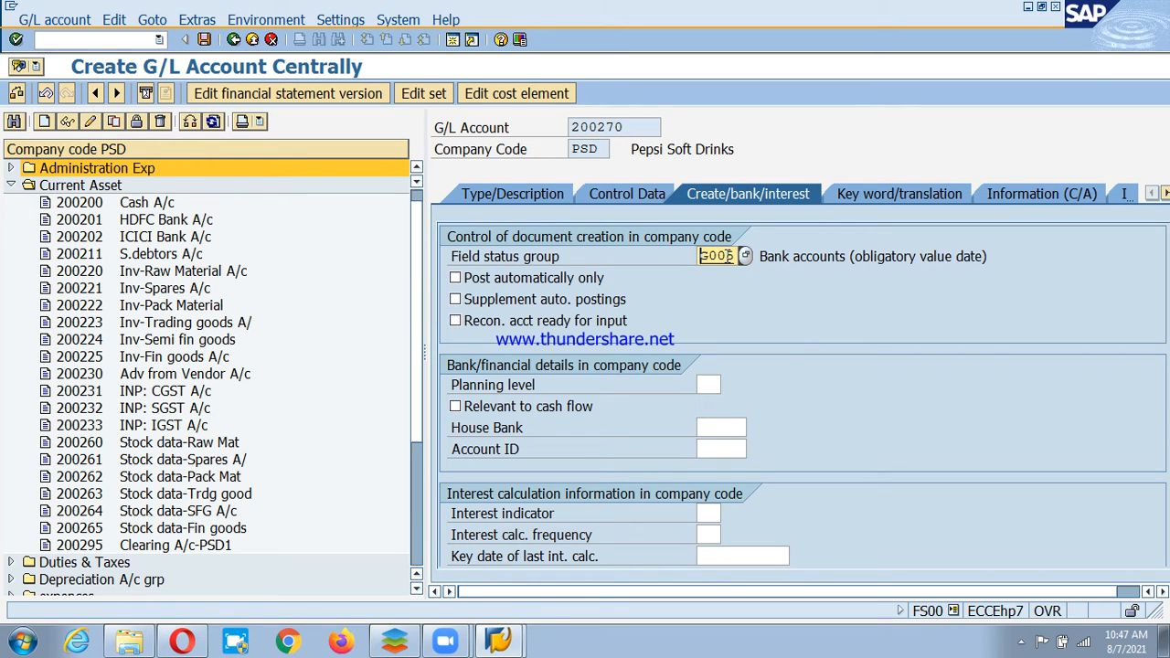
{"action": "key", "text": "ctrl+s"}
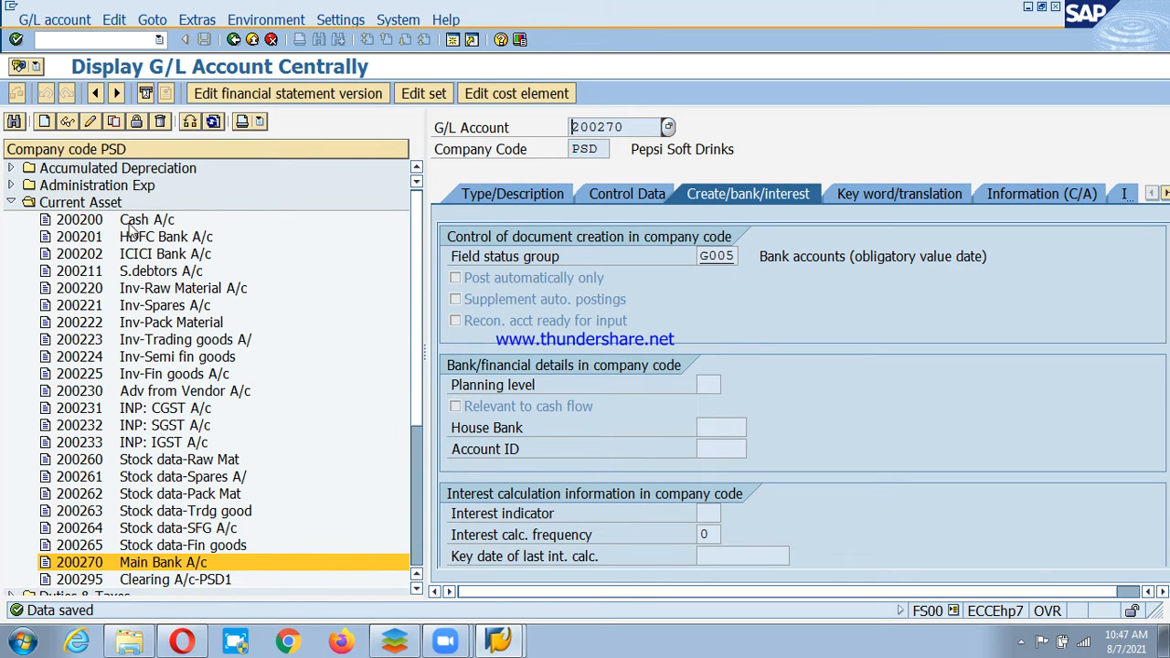
Copy 200270 to new account 200271 with short and long text 'Cheque deposit A/c', and save.
{"action": "left_click", "coordinate": [113, 122]}
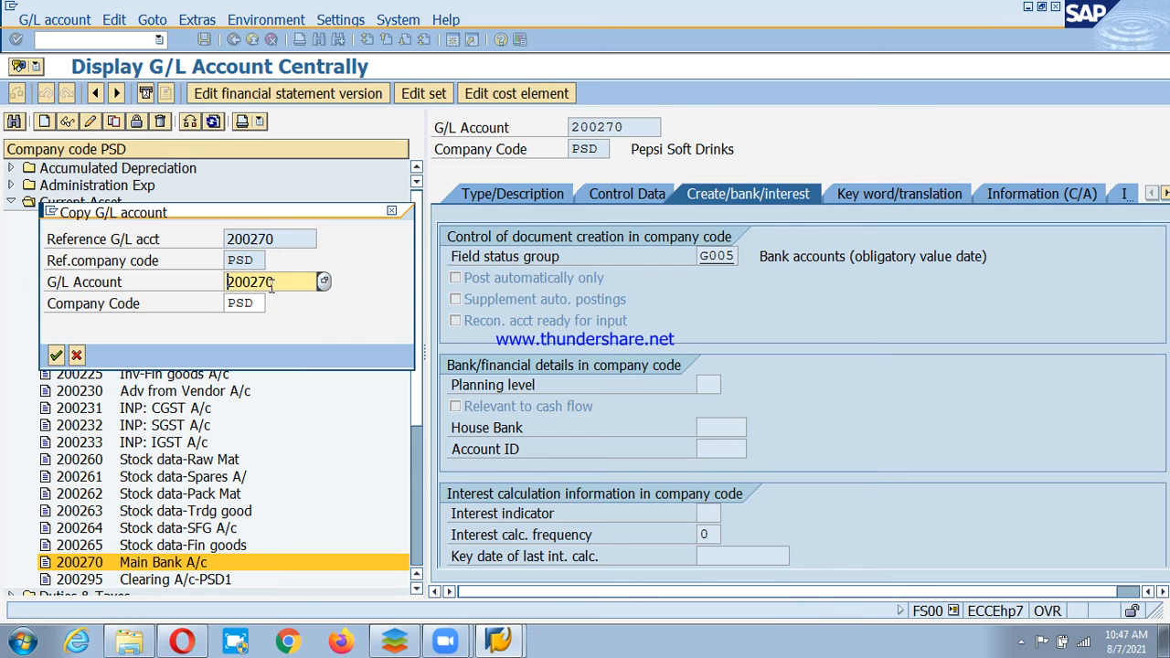
{"action": "key", "text": "Return"}
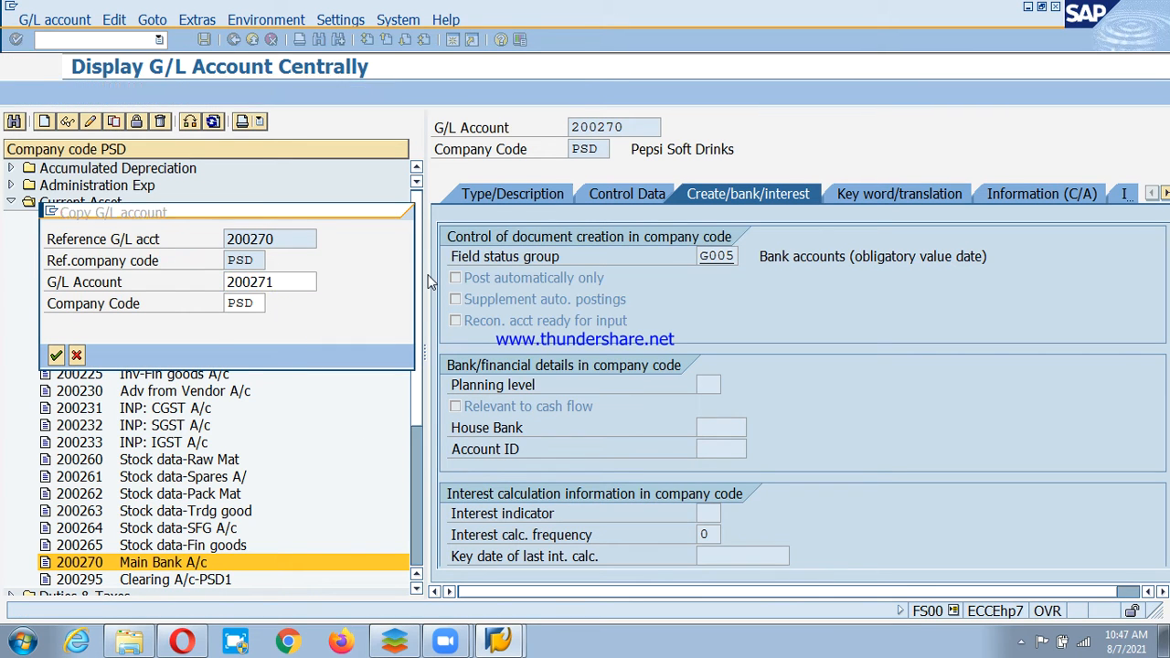
{"action": "left_click", "coordinate": [509, 195]}
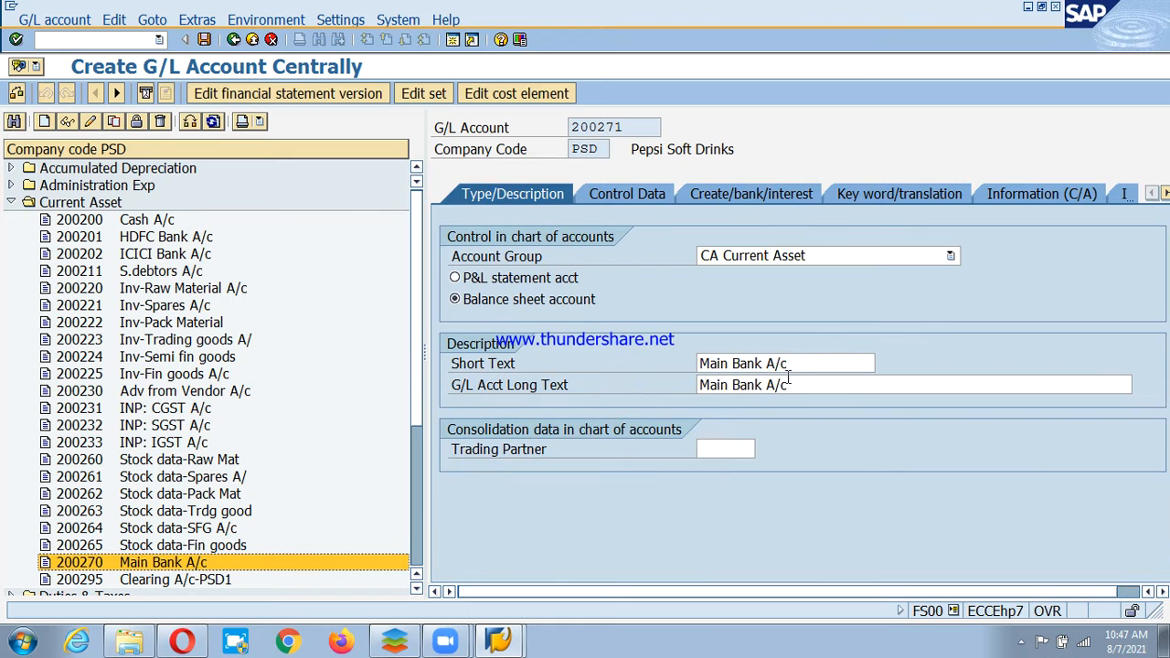
{"action": "left_click", "coordinate": [788, 363]}
{"action": "key", "text": "shift+Home"}
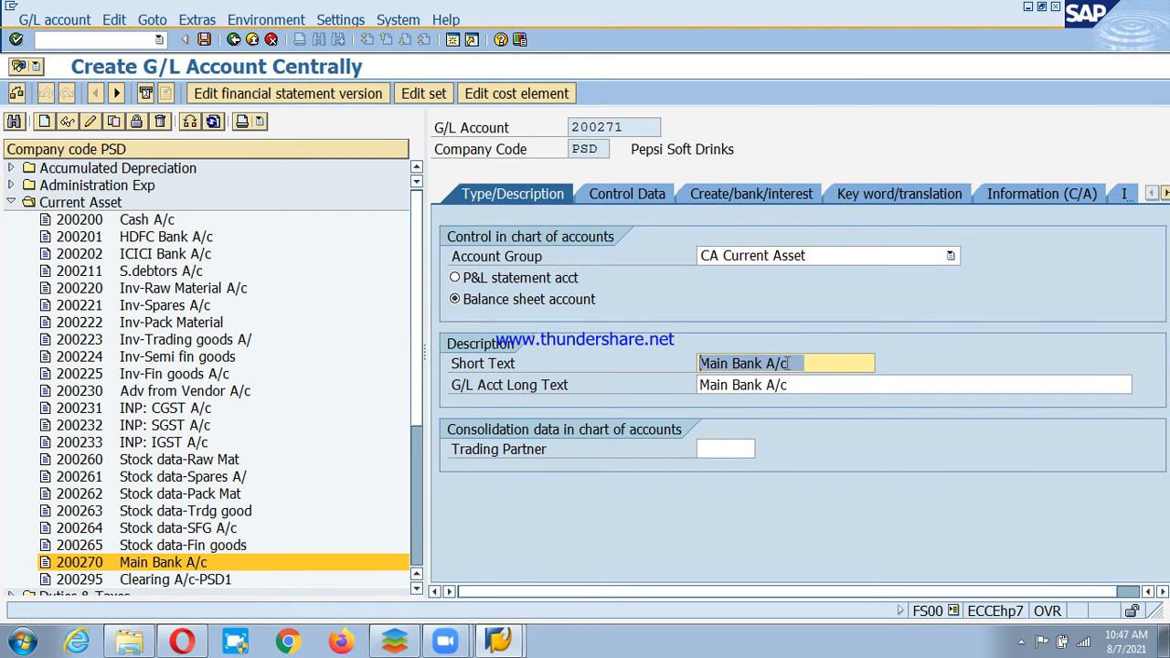
{"action": "type", "text": "Chequ"}
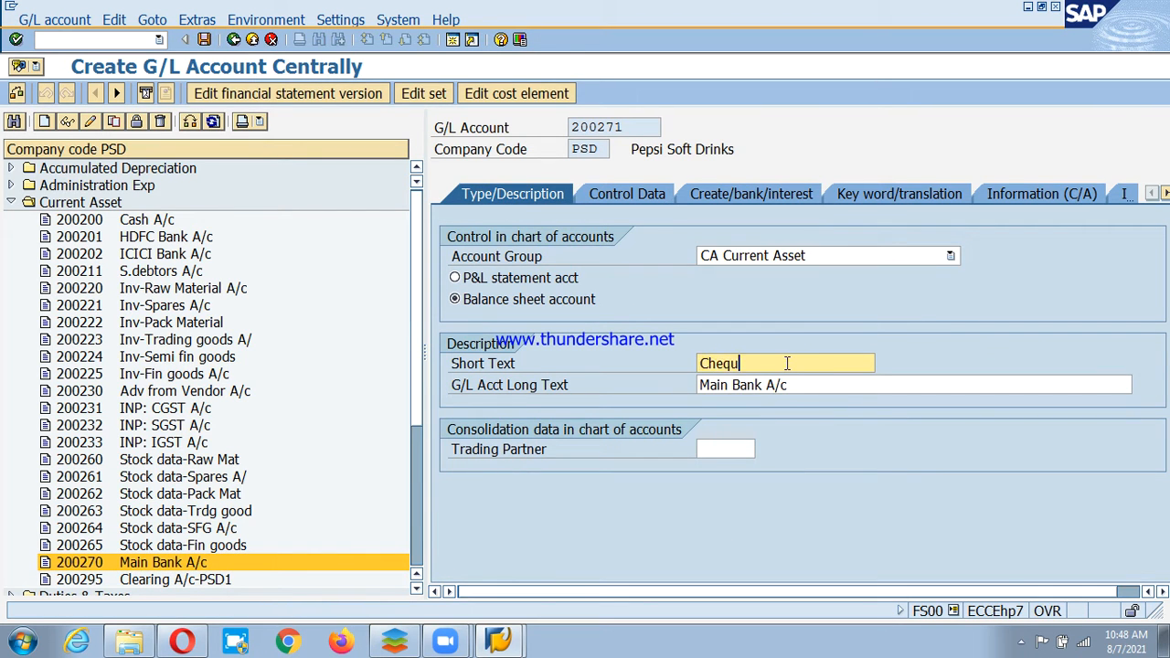
{"action": "type", "text": "e deposit A/c"}
{"action": "key", "text": "ctrl+a"}
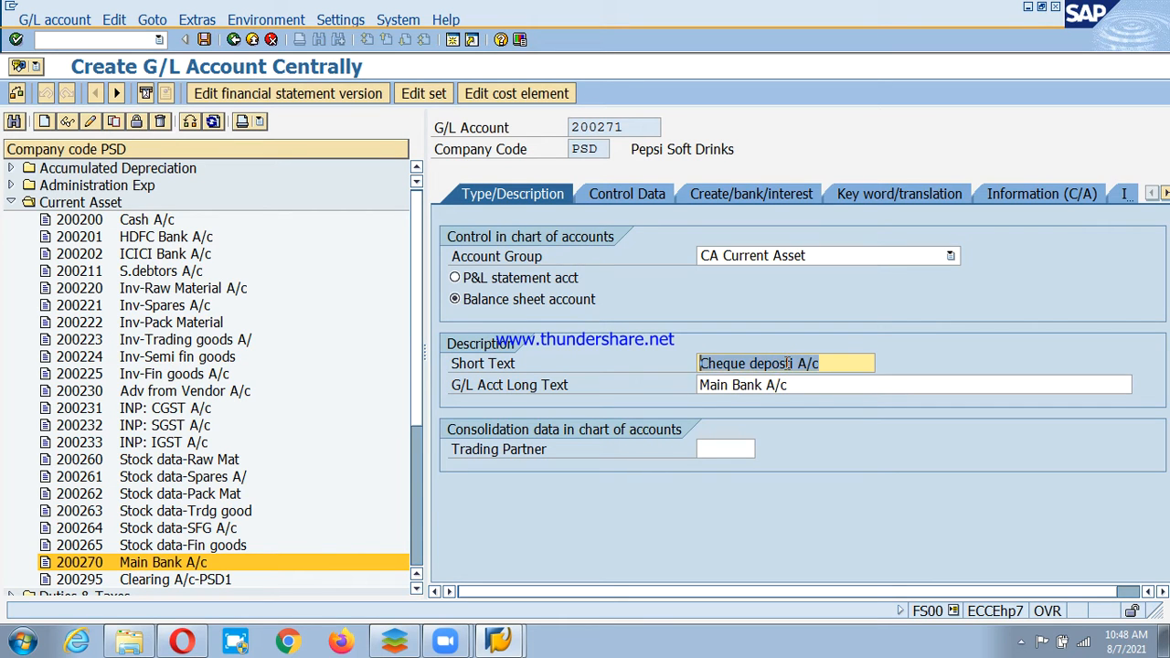
{"action": "key", "text": "ctrl+c"}
{"action": "left_click", "coordinate": [915, 385]}
{"action": "key", "text": "ctrl+a"}
{"action": "key", "text": "ctrl+v"}
{"action": "key", "text": "ctrl+s"}
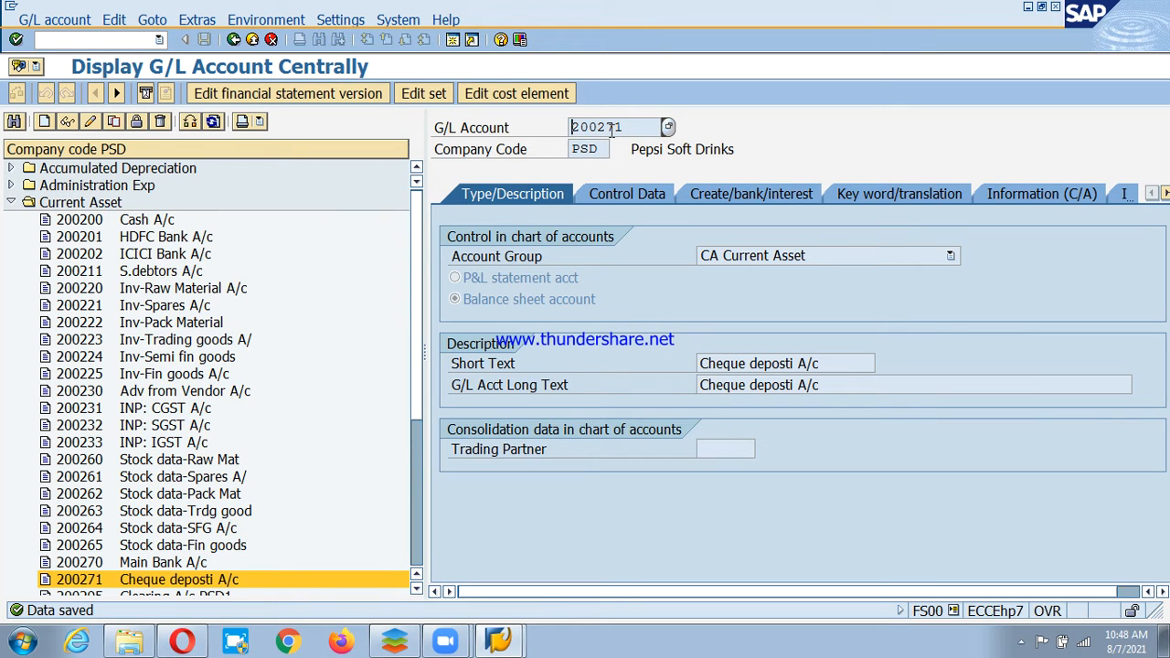
Copy 200271 to new account 200272 with short and long text 'Cheque Issue A/c', and save.
{"action": "left_click", "coordinate": [114, 122]}
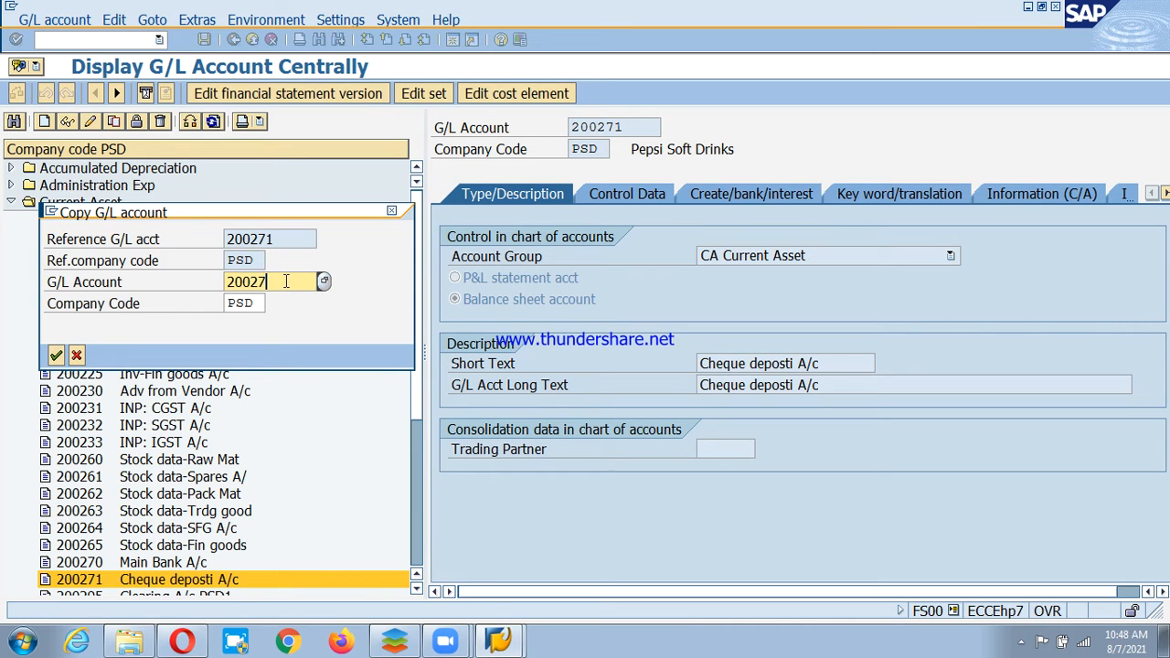
{"action": "type", "text": "2"}
{"action": "key", "text": "Return"}
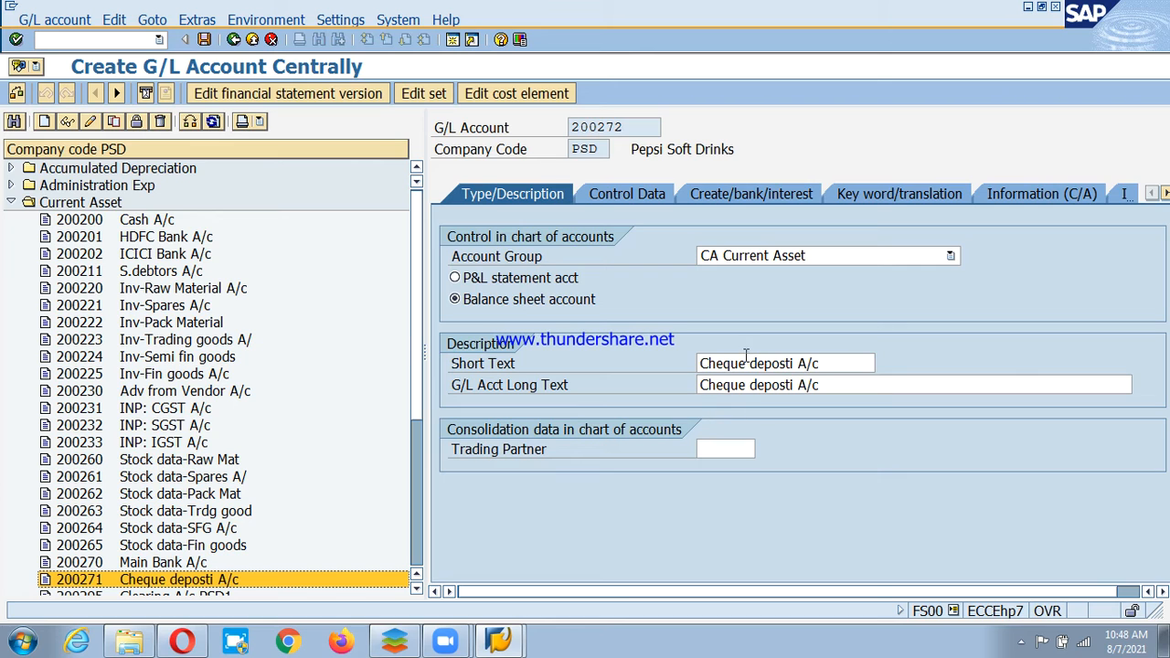
{"action": "left_click_drag", "start_coordinate": [750, 362], "coordinate": [789, 362]}
{"action": "type", "text": "Issu"}
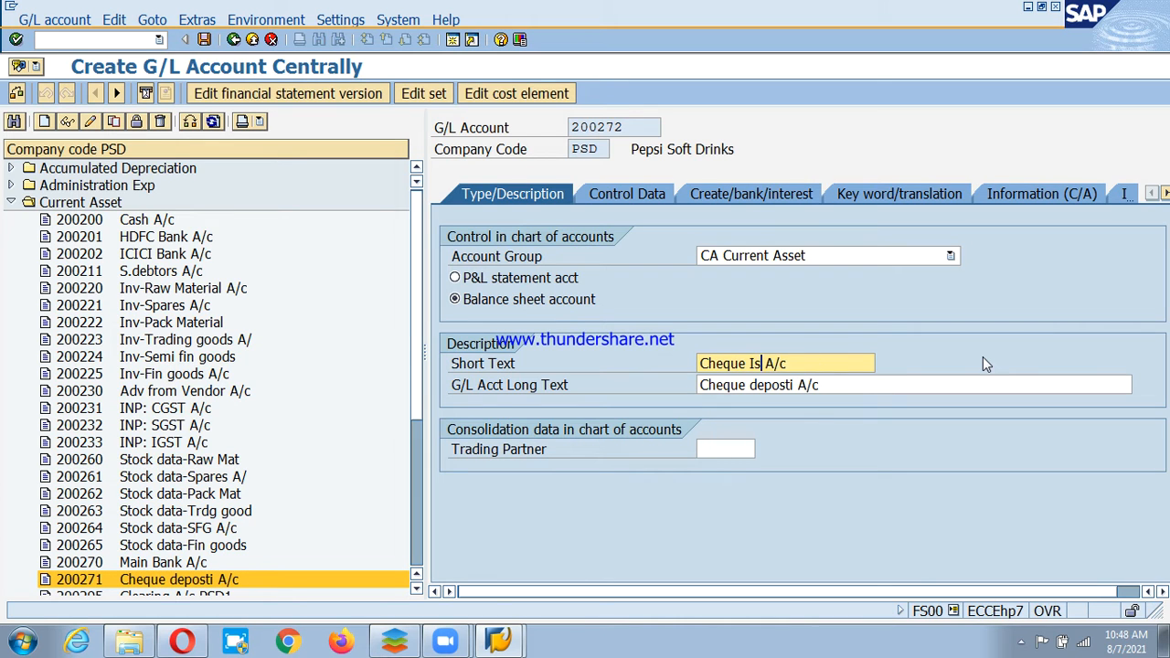
{"action": "type", "text": "e A/c"}
{"action": "key", "text": "shift+Home"}
{"action": "key", "text": "ctrl+c"}
{"action": "key", "text": "Tab"}
{"action": "key", "text": "ctrl+v"}
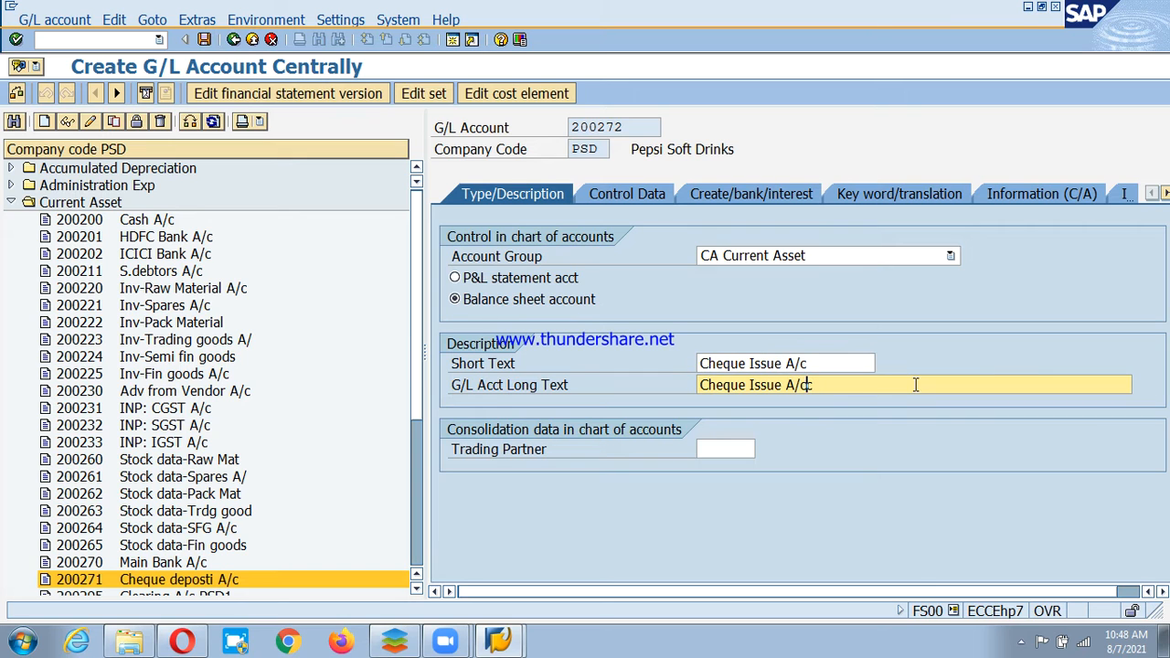
{"action": "key", "text": "ctrl+s"}
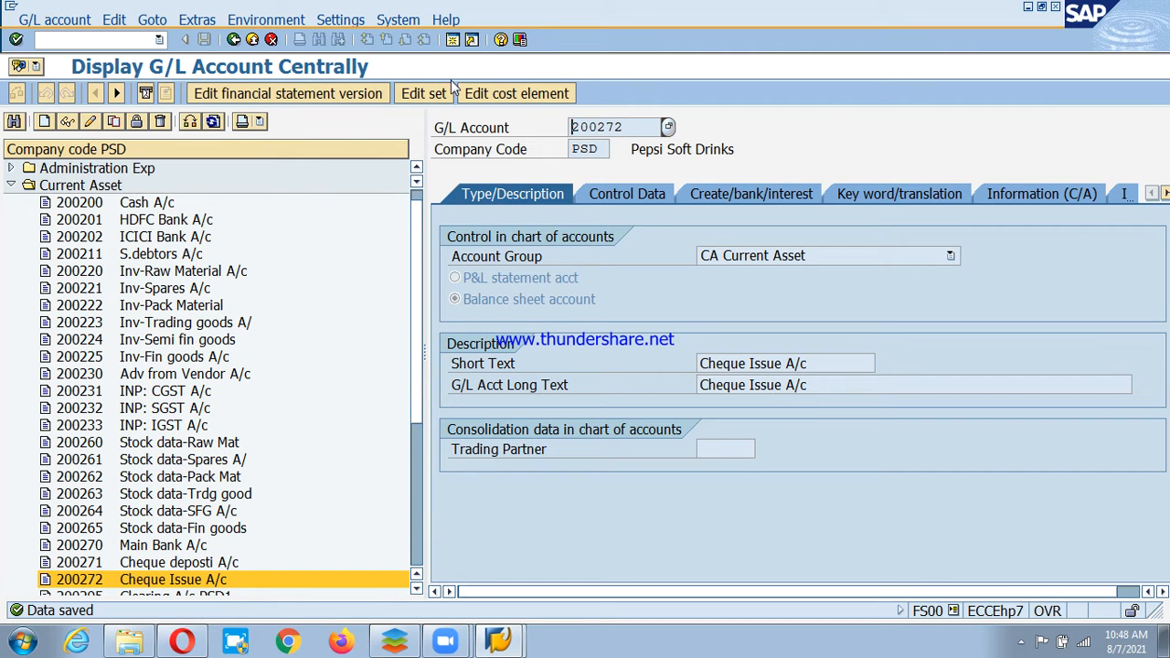
Start a second SAP session from the toolbar while G/L account 200272 stays displayed.
{"action": "left_click", "coordinate": [510, 644]}
{"action": "left_click", "coordinate": [454, 42]}
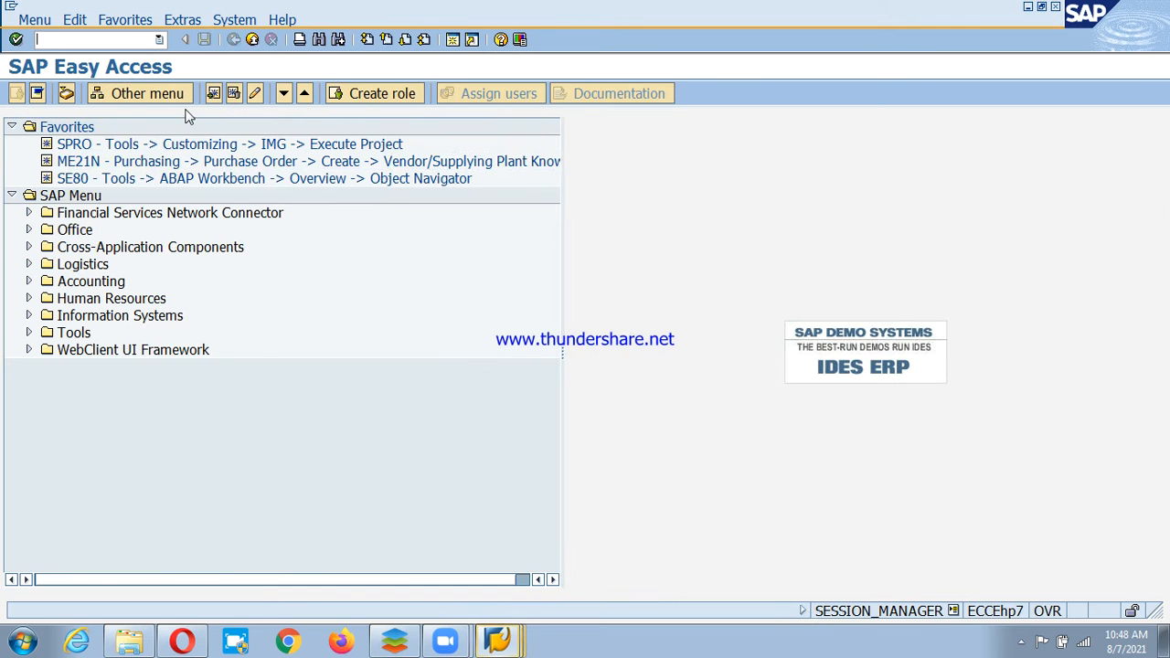
Run SPRO, open the SAP Reference IMG and show IMG activity keys with widened columns.
{"action": "double_click", "coordinate": [81, 144]}
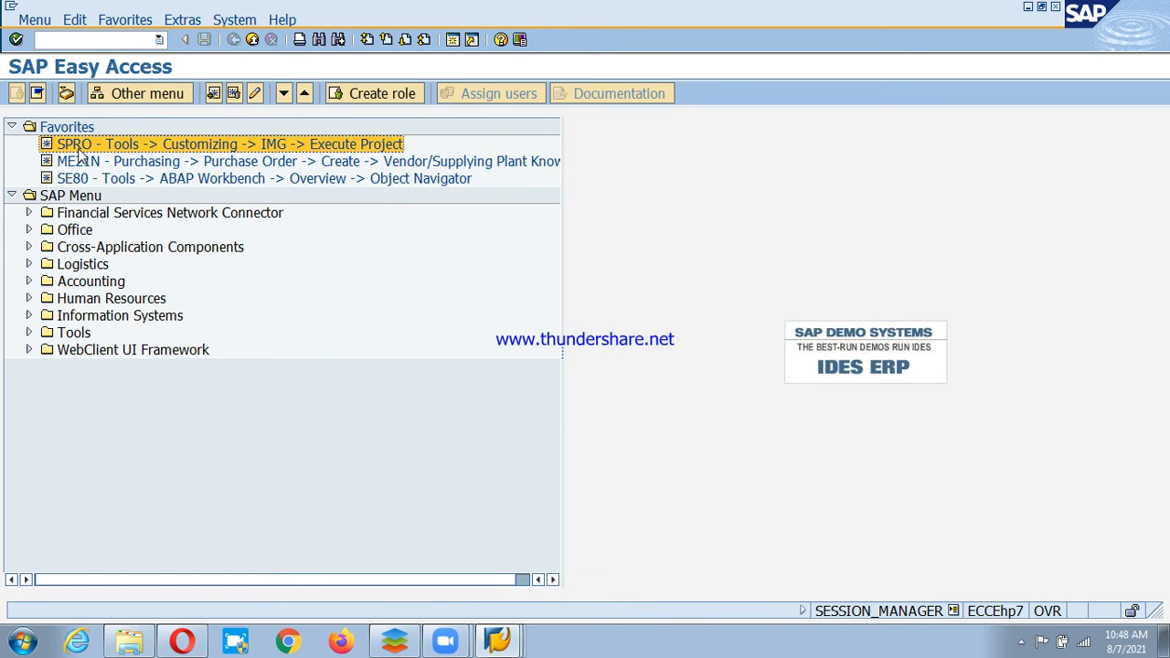
{"action": "left_click", "coordinate": [80, 93]}
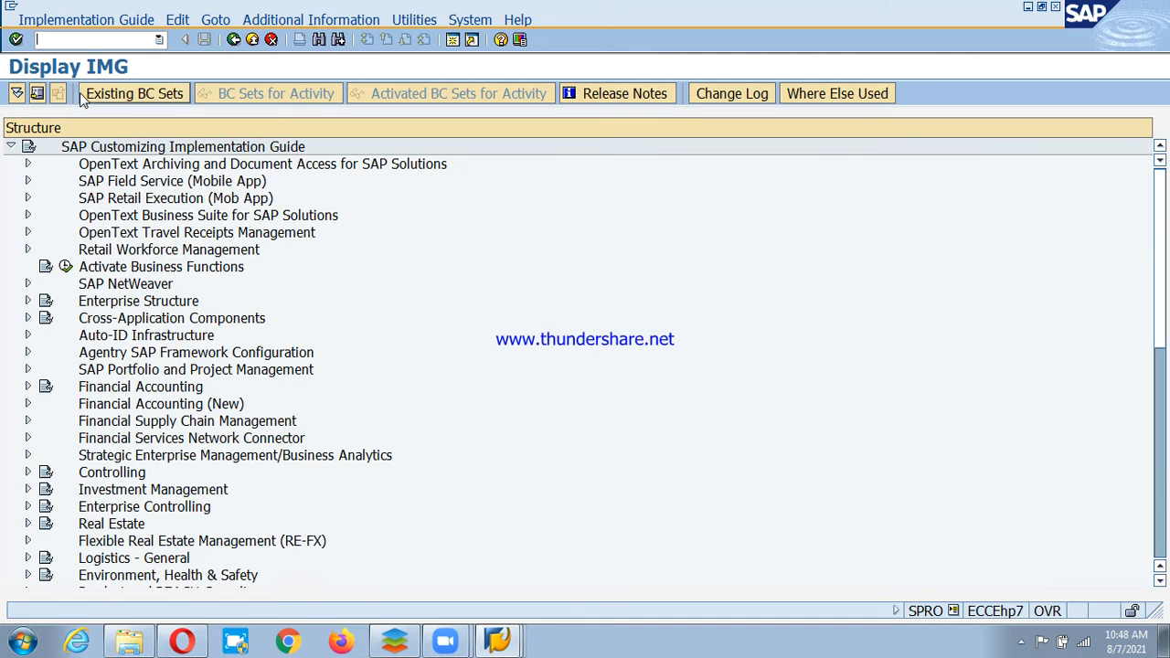
{"action": "left_click", "coordinate": [274, 20]}
{"action": "mouse_move", "coordinate": [411, 40]}
{"action": "mouse_move", "coordinate": [556, 58]}
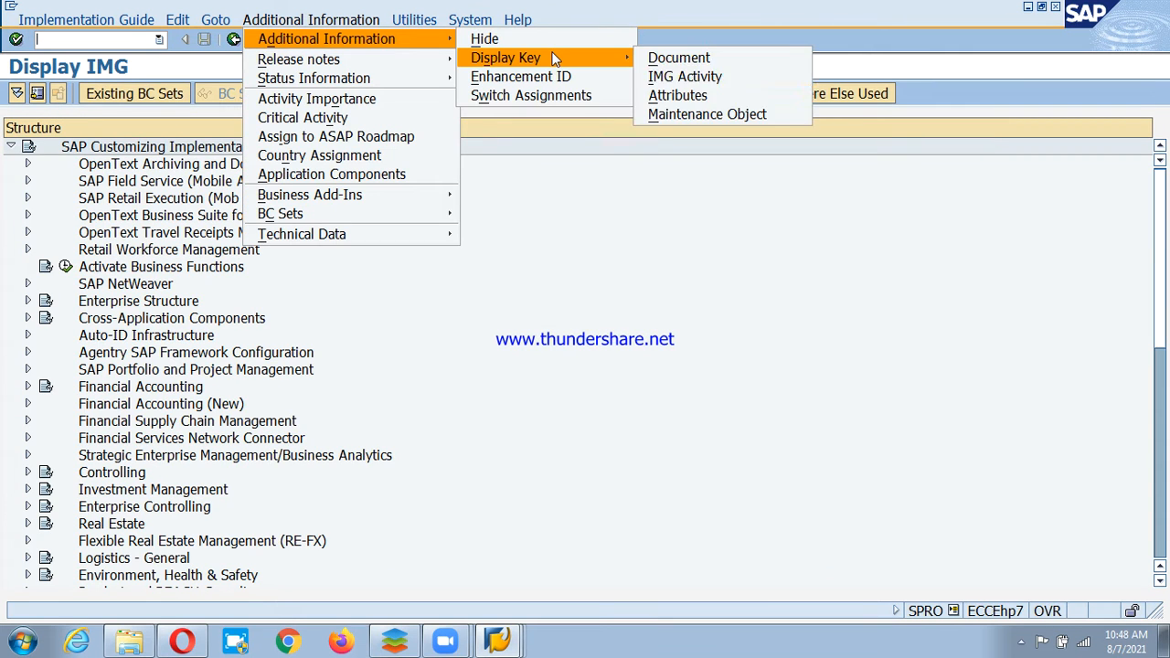
{"action": "left_click", "coordinate": [704, 76]}
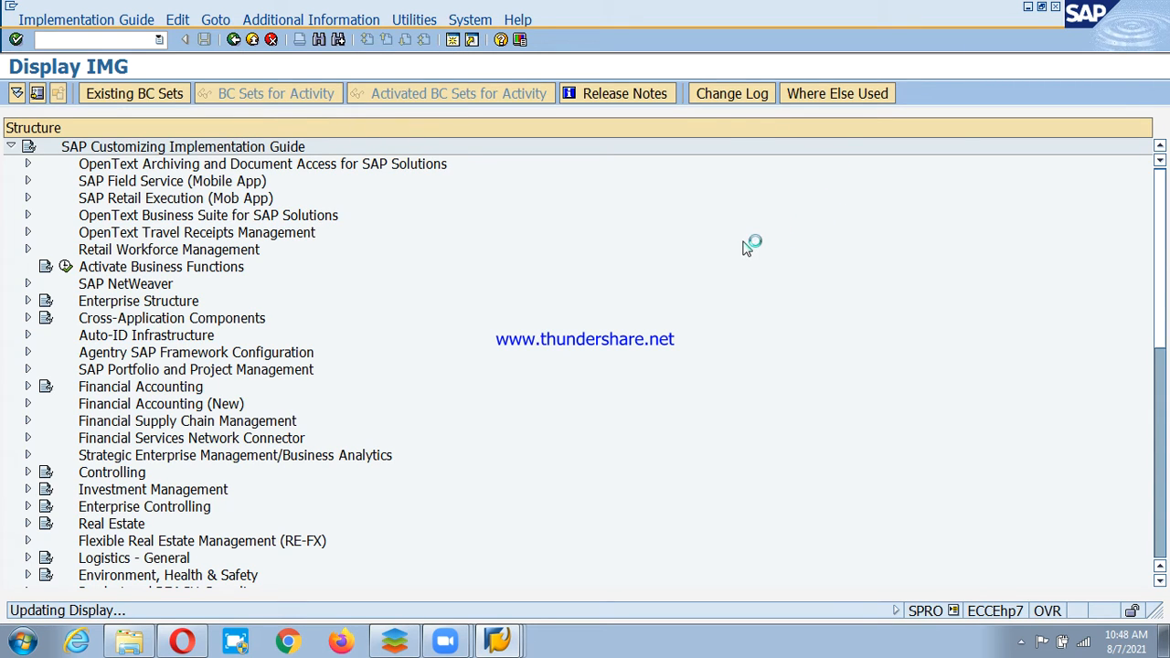
{"action": "left_click_drag", "start_coordinate": [604, 147], "coordinate": [669, 146]}
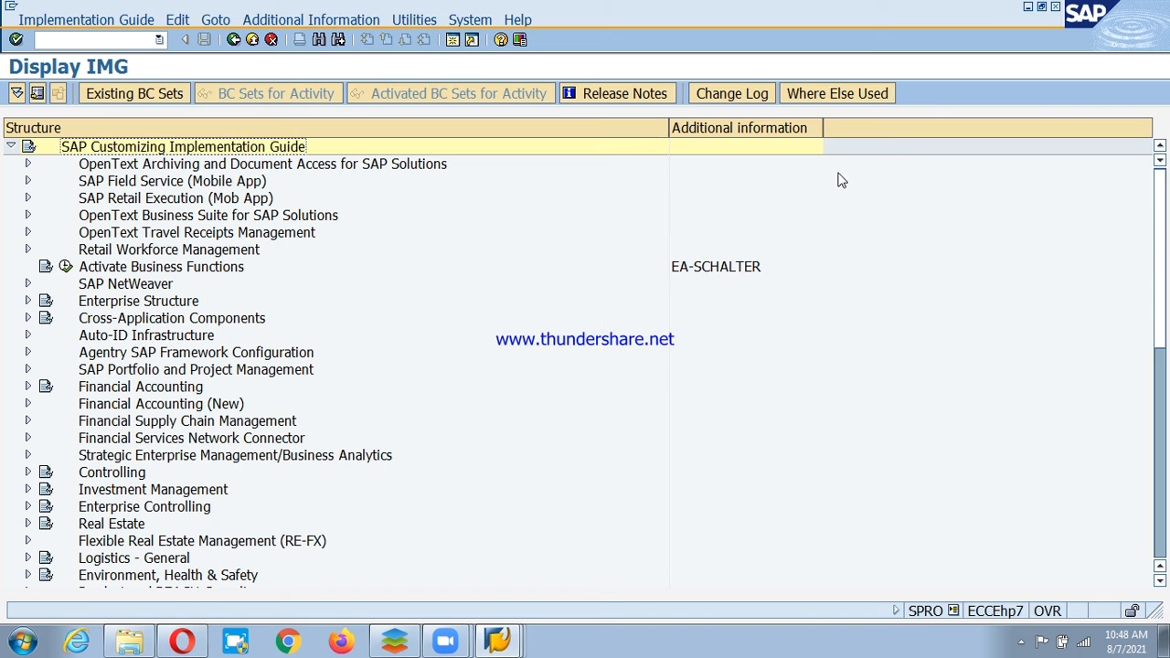
{"action": "left_click_drag", "start_coordinate": [823, 128], "coordinate": [970, 121]}
{"action": "left_click", "coordinate": [220, 424]}
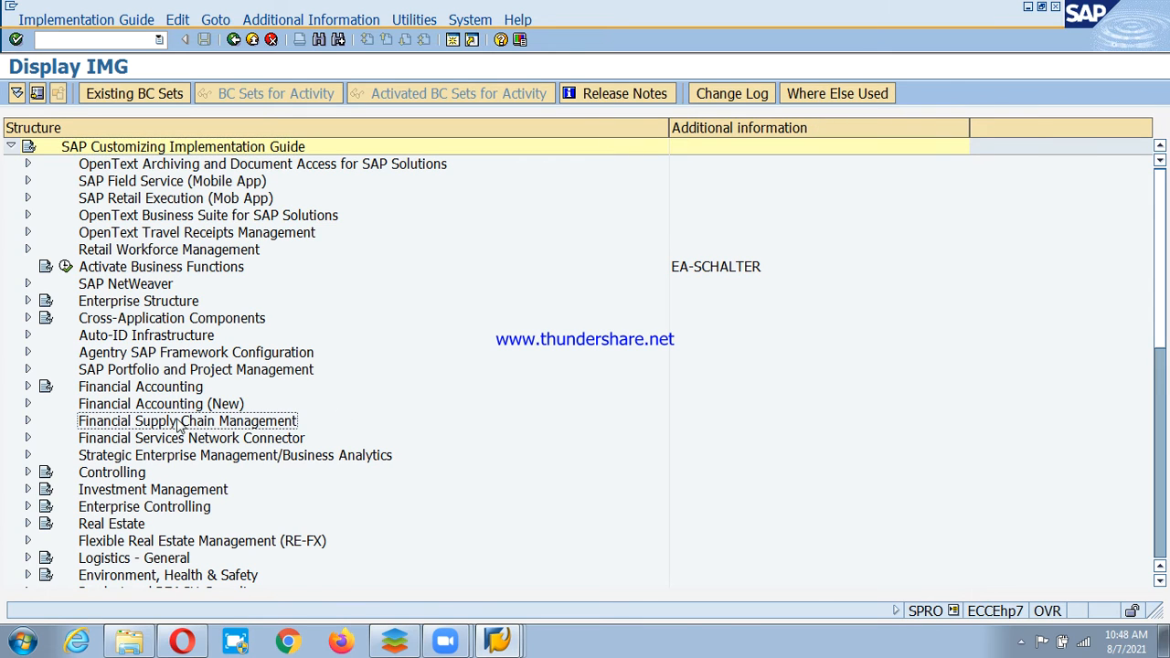
Go to Financial Accounting (New) > Bank Accounting > Business Transactions > Check Deposit and run posting keys and rules.
{"action": "left_click", "coordinate": [156, 403]}
{"action": "left_click", "coordinate": [25, 404]}
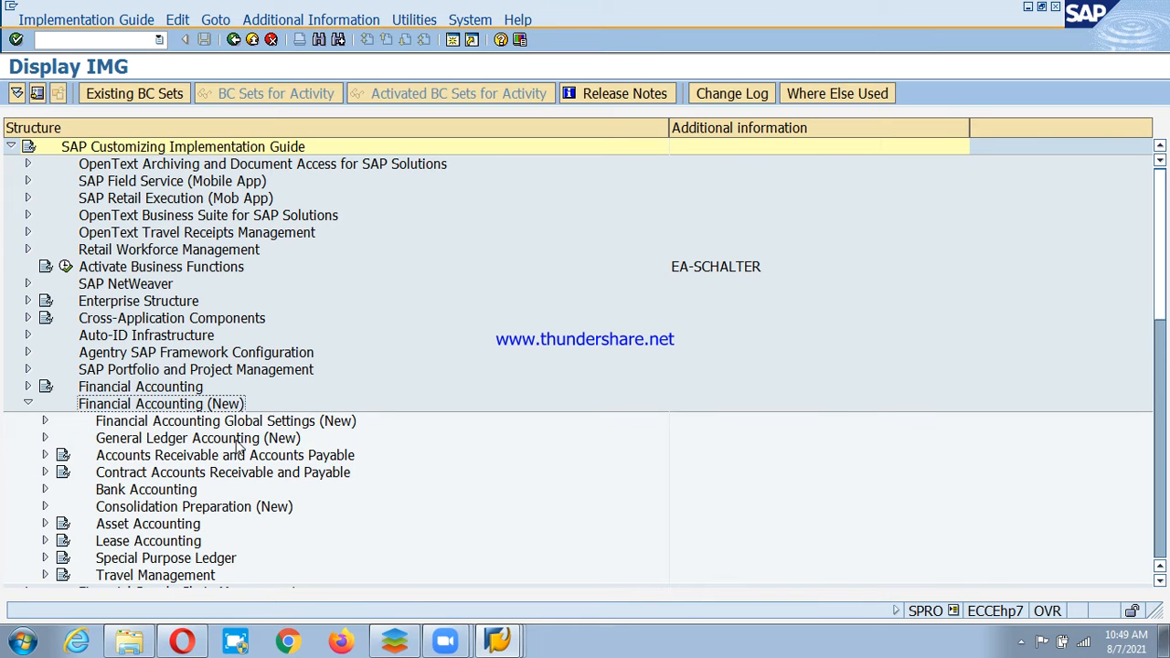
{"action": "left_click", "coordinate": [154, 494]}
{"action": "left_click", "coordinate": [45, 491]}
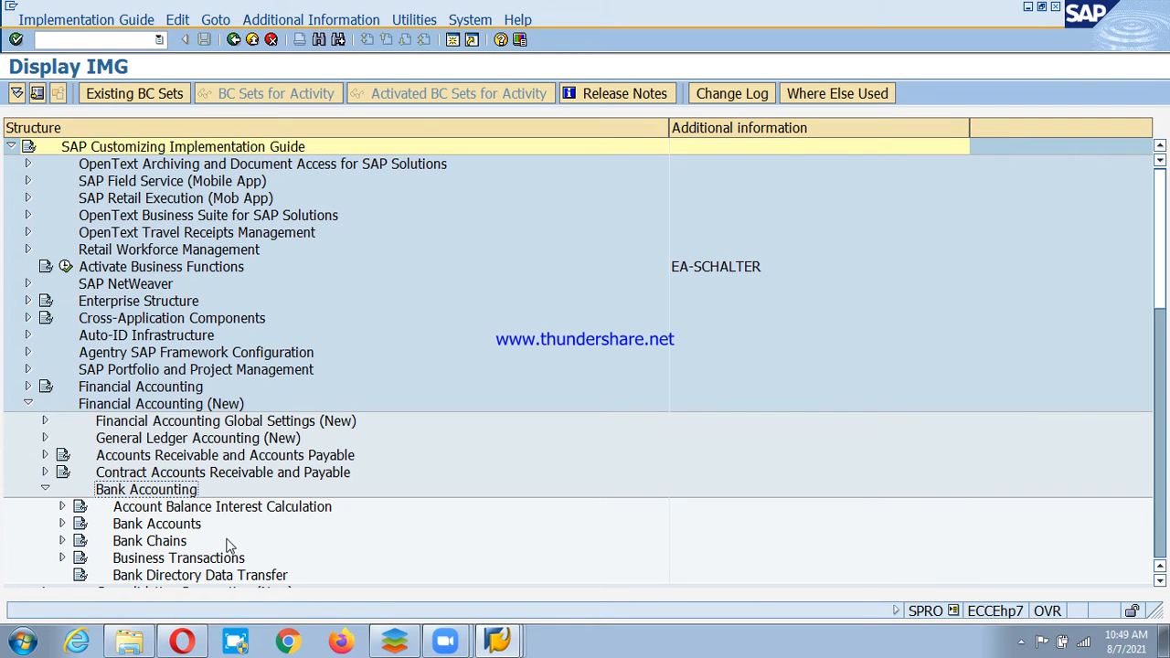
{"action": "left_click", "coordinate": [142, 561]}
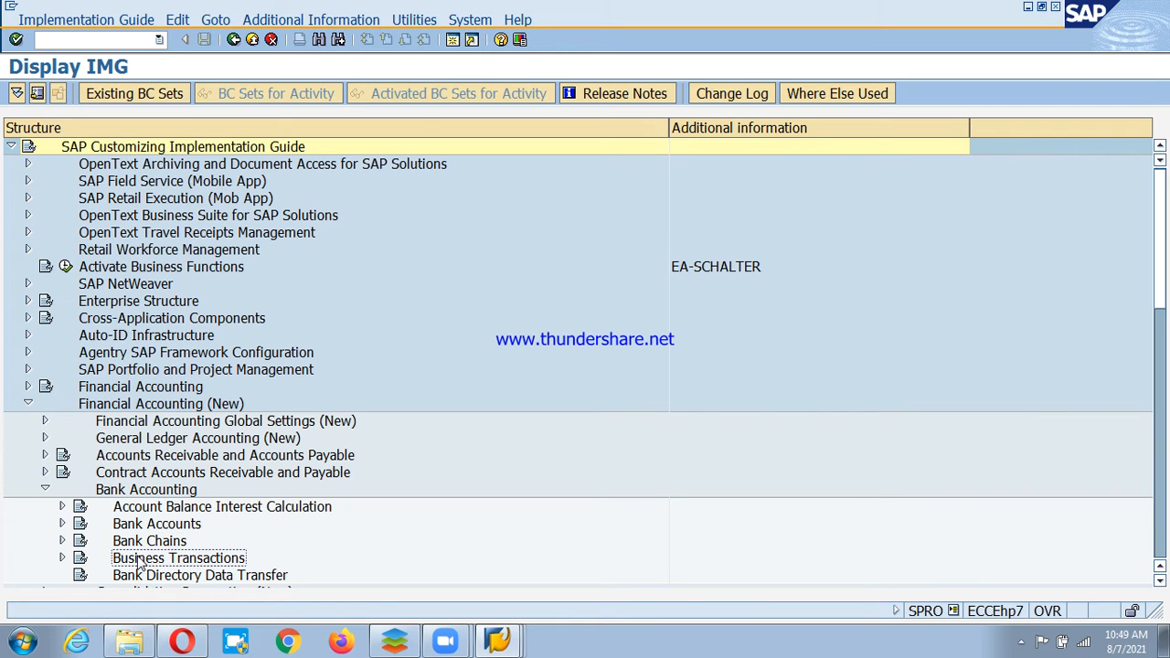
{"action": "left_click", "coordinate": [66, 560]}
{"action": "left_click", "coordinate": [190, 530]}
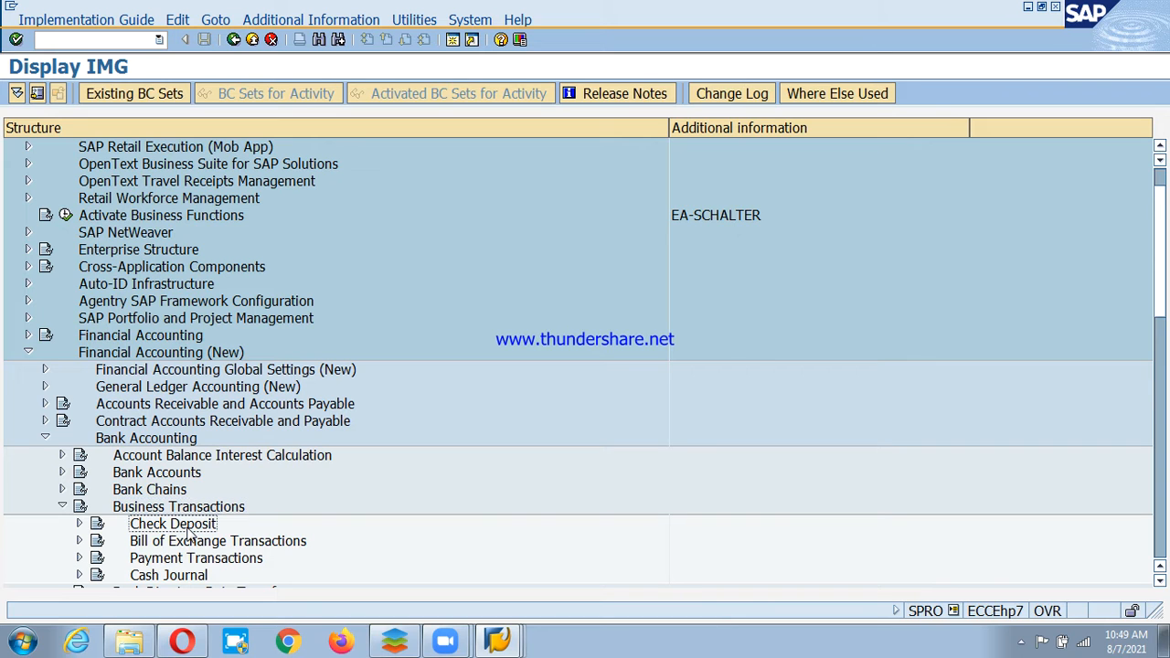
{"action": "left_click", "coordinate": [80, 524]}
{"action": "left_click", "coordinate": [201, 541]}
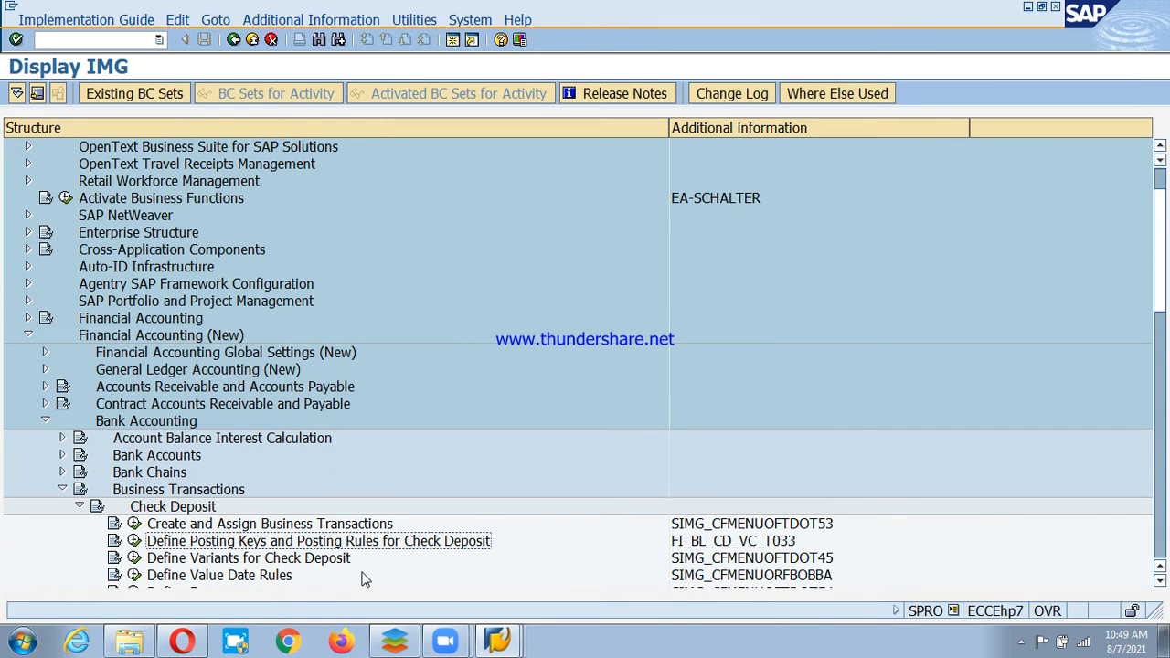
{"action": "scroll", "coordinate": [411, 494], "scroll_direction": "down", "scroll_amount": 1}
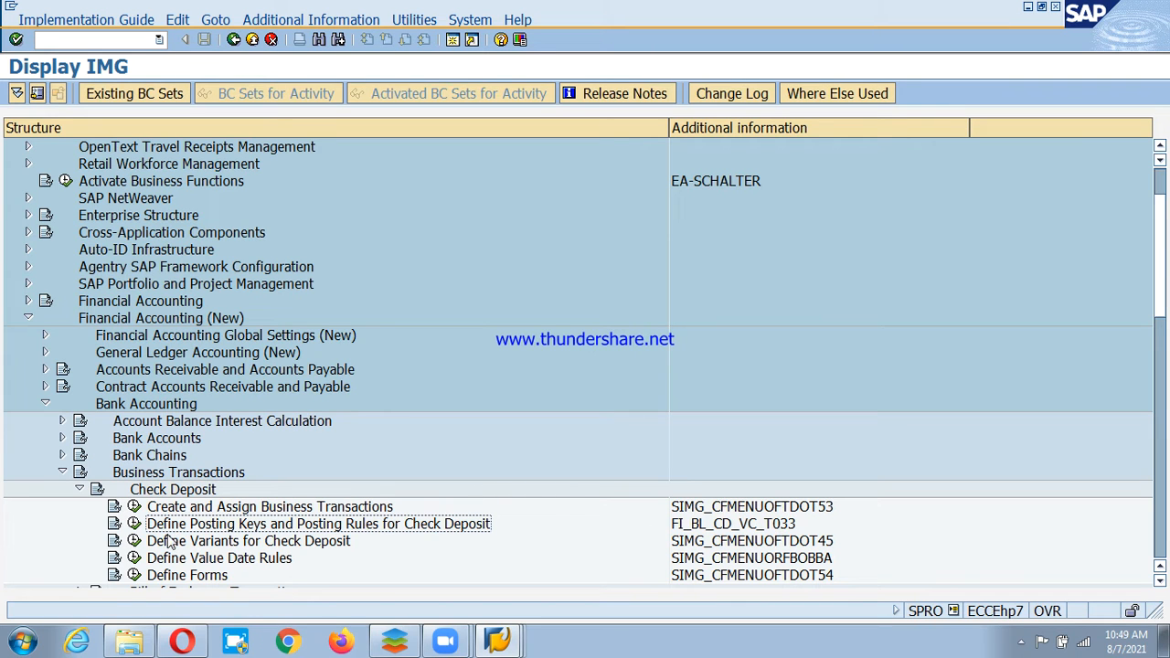
{"action": "left_click", "coordinate": [134, 524]}
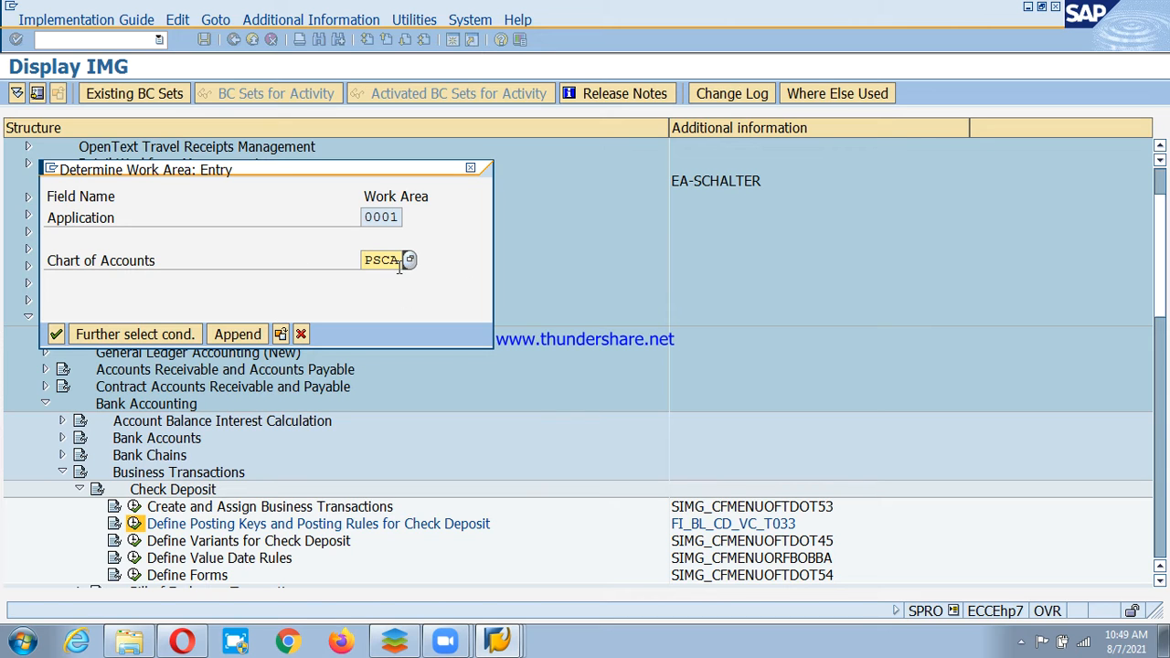
Confirm work area PSCA and add symbols PSD-CHD 'Cheque deposit-PSD' and PSD-CHI 'Cheque Issue-PSD'.
{"action": "left_click", "coordinate": [56, 334]}
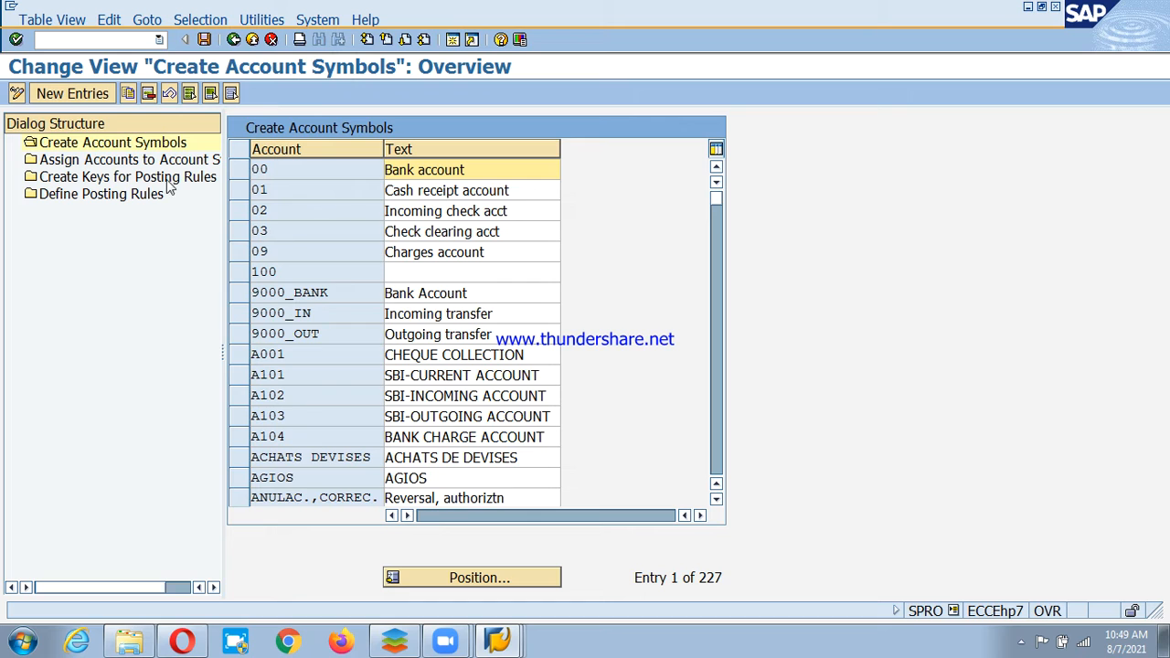
{"action": "left_click", "coordinate": [71, 94]}
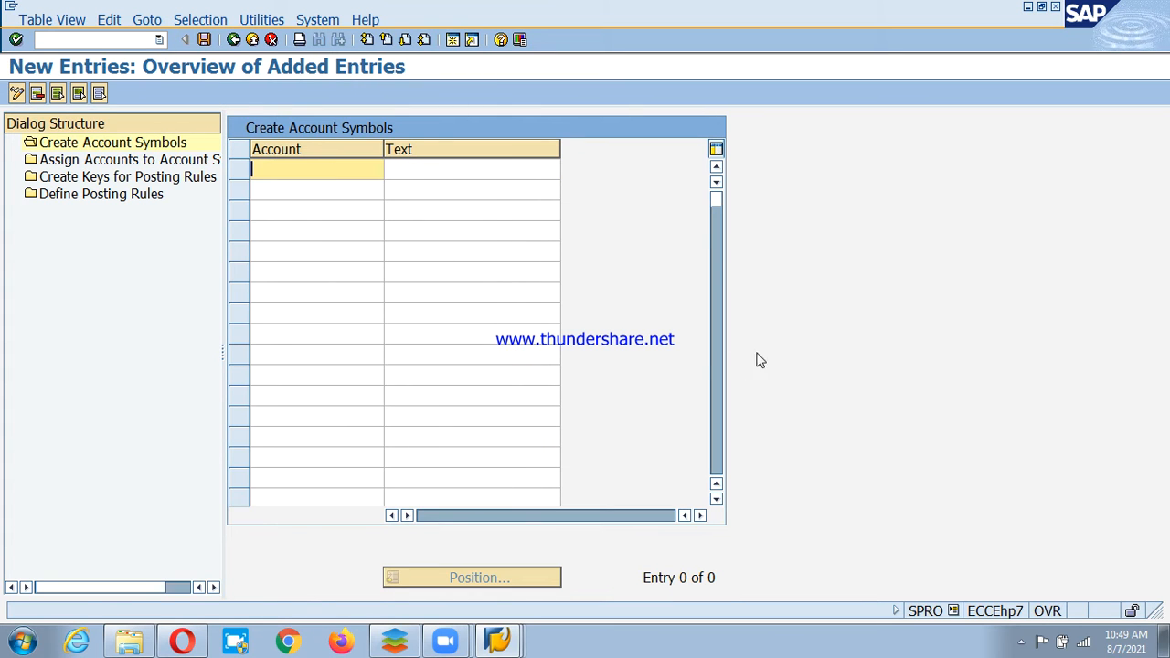
{"action": "type", "text": "PS"}
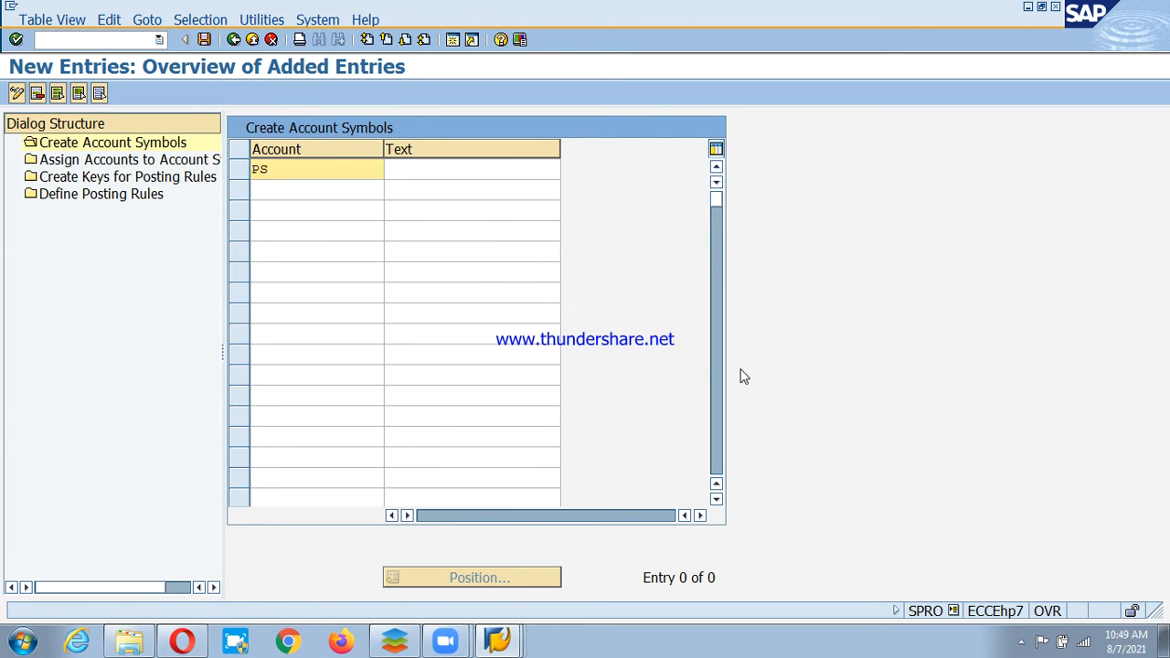
{"action": "type", "text": "D-CHD"}
{"action": "left_click", "coordinate": [474, 170]}
{"action": "type", "text": "Cheq"}
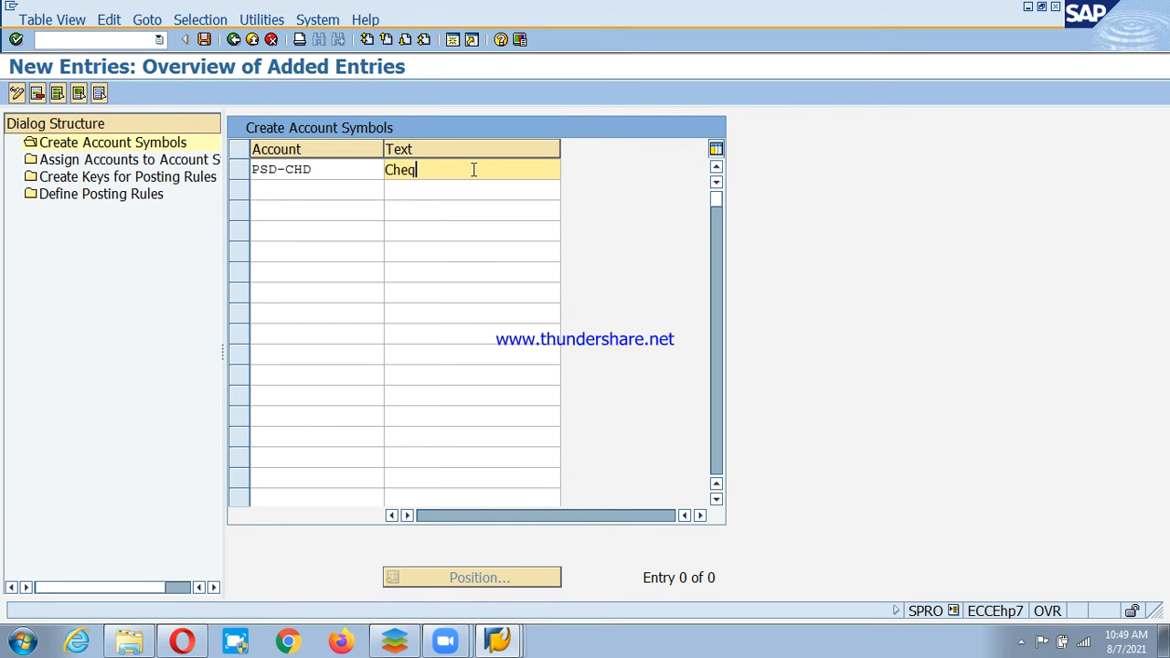
{"action": "type", "text": "ue deposit-PSD"}
{"action": "left_click", "coordinate": [318, 190]}
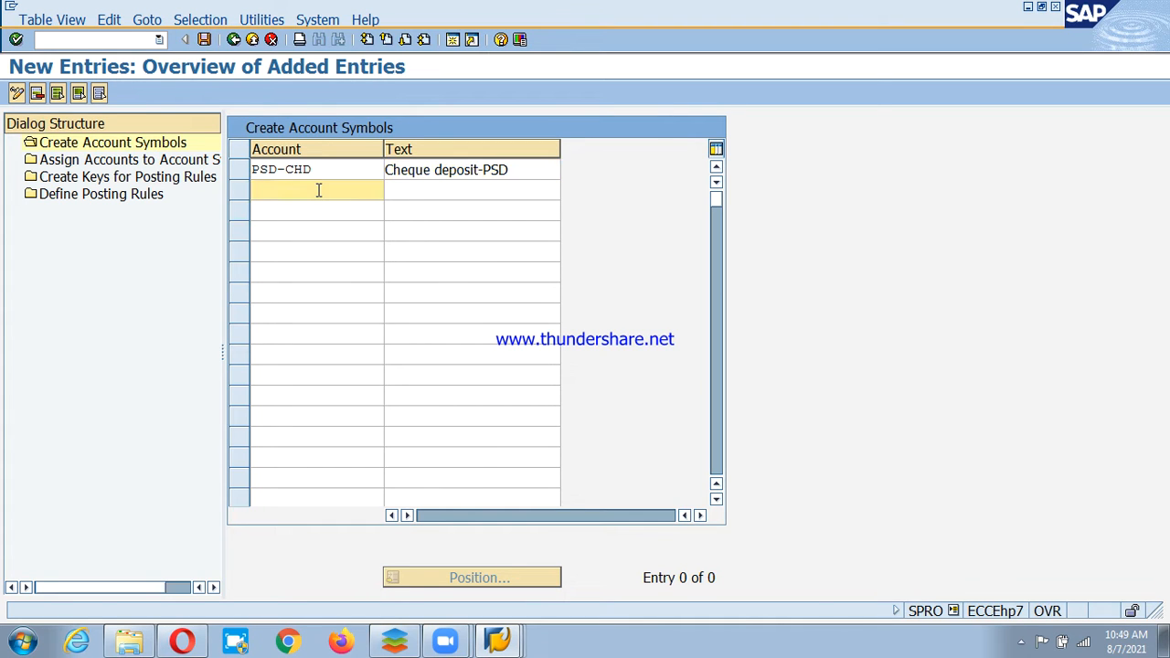
{"action": "type", "text": "PSD"}
{"action": "type", "text": "CHI"}
{"action": "key", "text": "BackSpace"}
{"action": "key", "text": "BackSpace"}
{"action": "type", "text": "-CHI"}
{"action": "left_click", "coordinate": [473, 189]}
{"action": "type", "text": "Ch"}
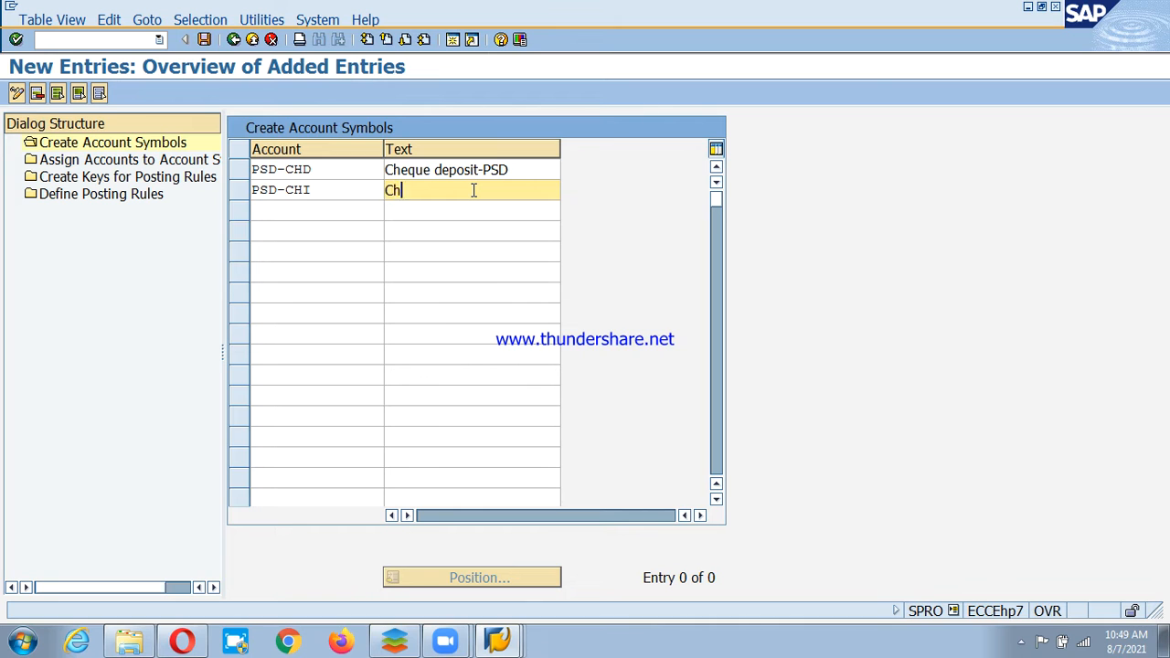
{"action": "type", "text": "eque Issue-PSD"}
Add PSD-BNC 'Bank Charges-PSD' and PSD-MNB 'Main Bank PSD', then save under a customizing request.
{"action": "left_click", "coordinate": [319, 211]}
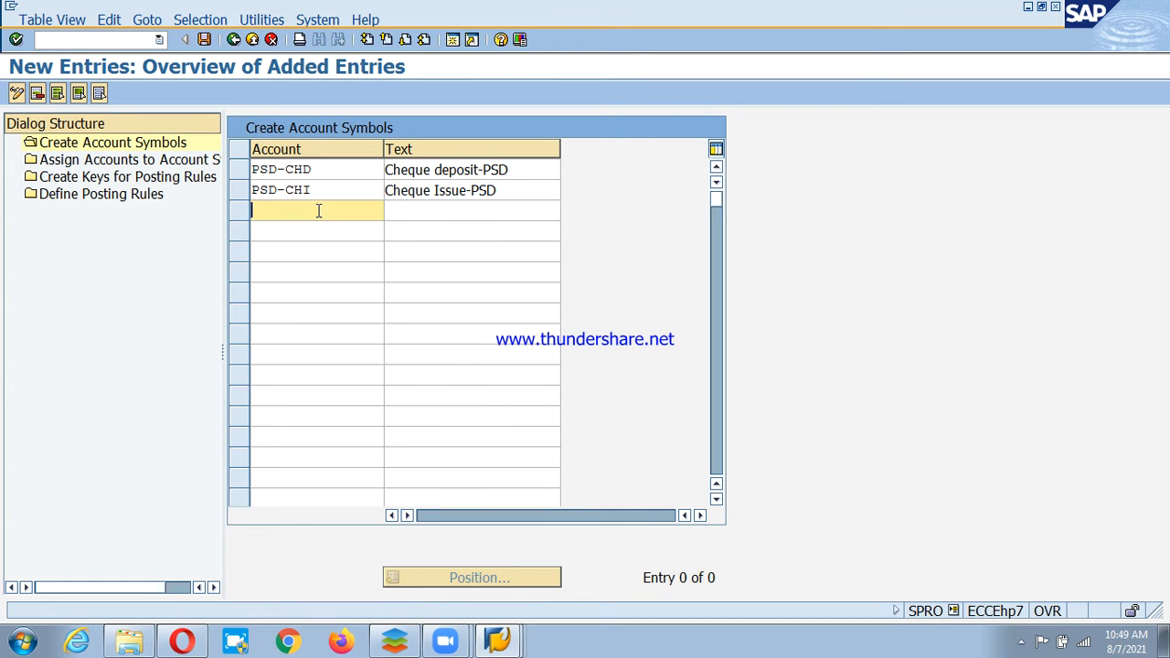
{"action": "type", "text": "PSD-BNC"}
{"action": "left_click", "coordinate": [473, 212]}
{"action": "type", "text": "Bank C"}
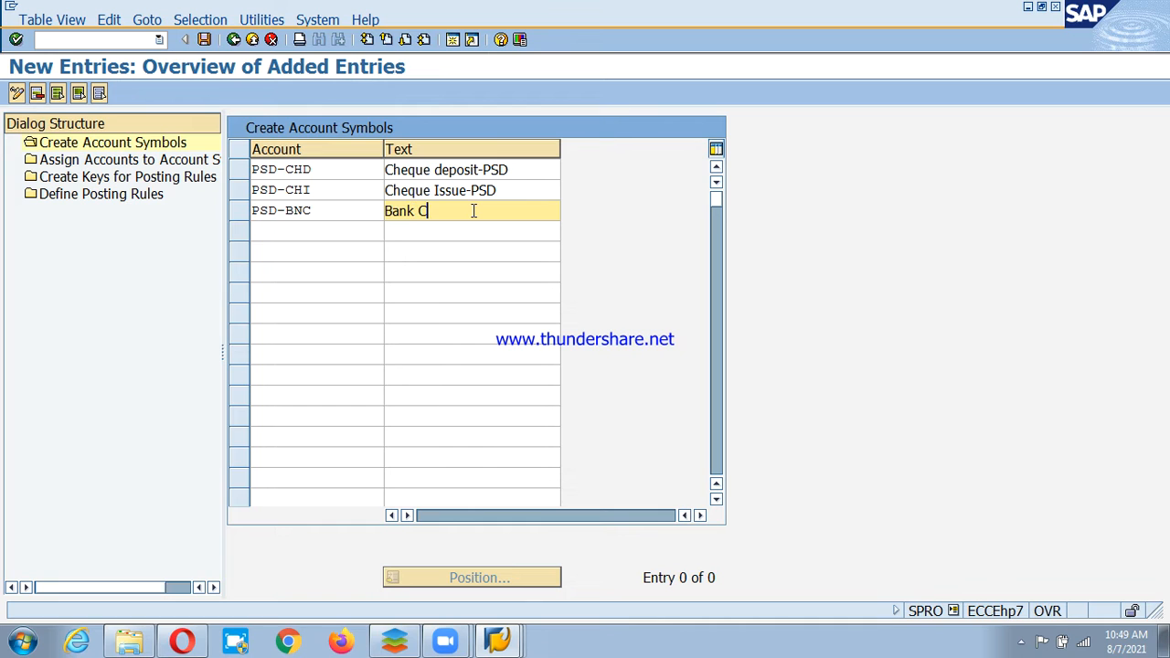
{"action": "type", "text": "harges-PSD"}
{"action": "left_click", "coordinate": [318, 231]}
{"action": "type", "text": "PSD"}
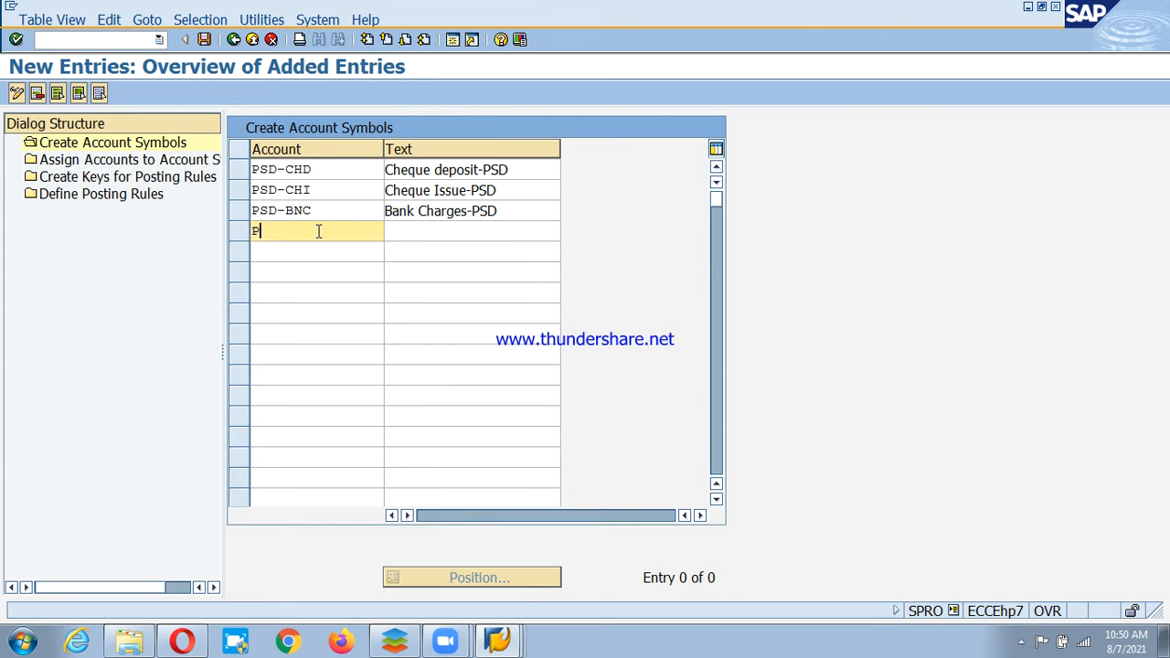
{"action": "type", "text": "-MNB"}
{"action": "left_click", "coordinate": [472, 230]}
{"action": "type", "text": "Main Bank "}
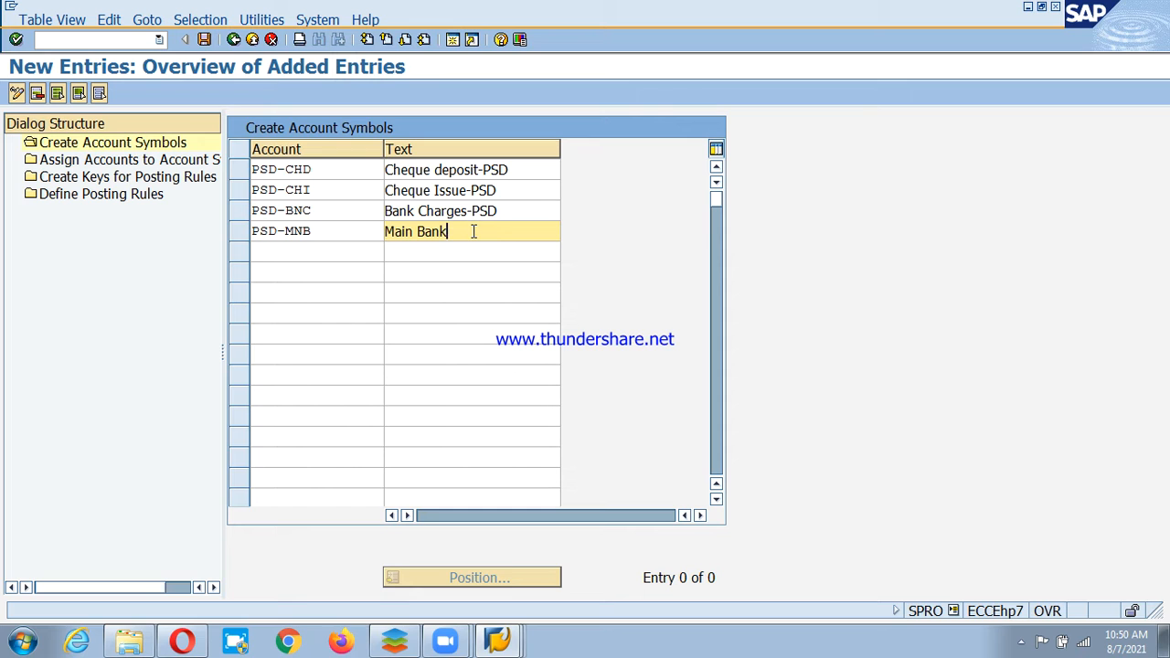
{"action": "type", "text": "PSD"}
{"action": "key", "text": "Return"}
{"action": "left_click", "coordinate": [319, 251]}
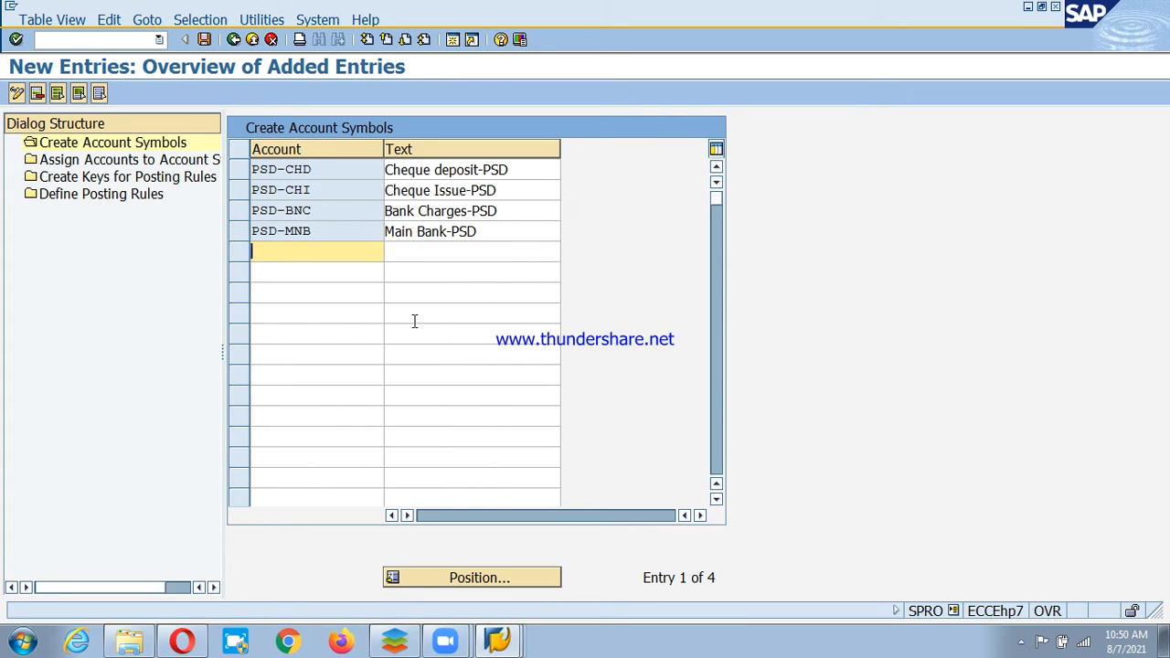
{"action": "left_click", "coordinate": [205, 41]}
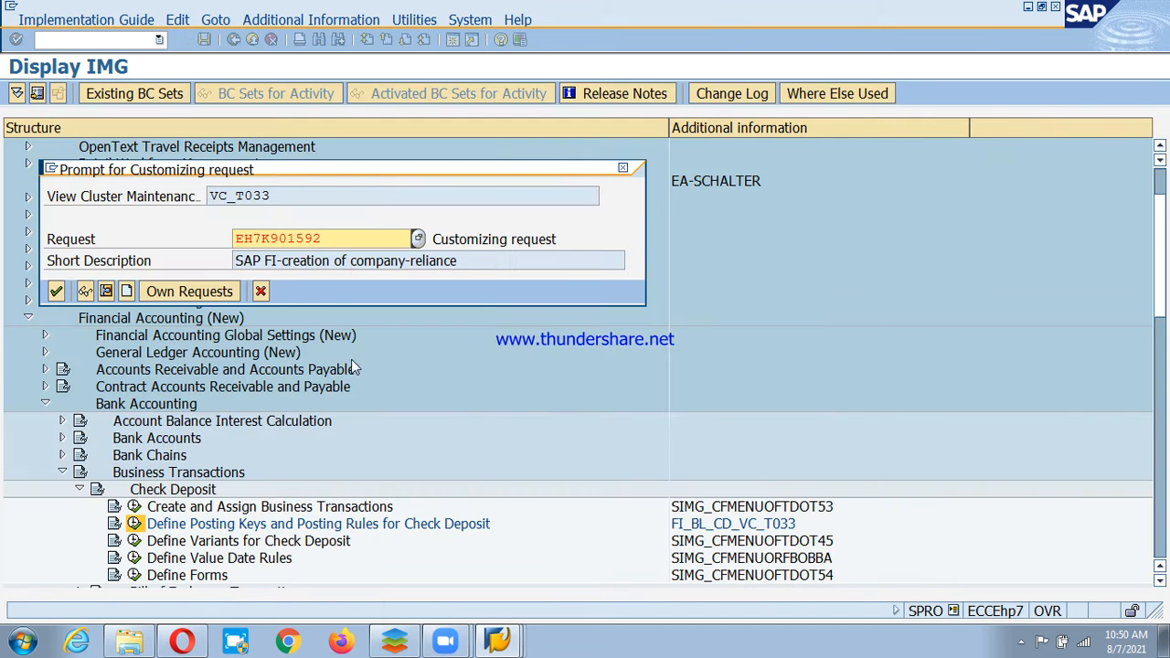
{"action": "left_click", "coordinate": [49, 290]}
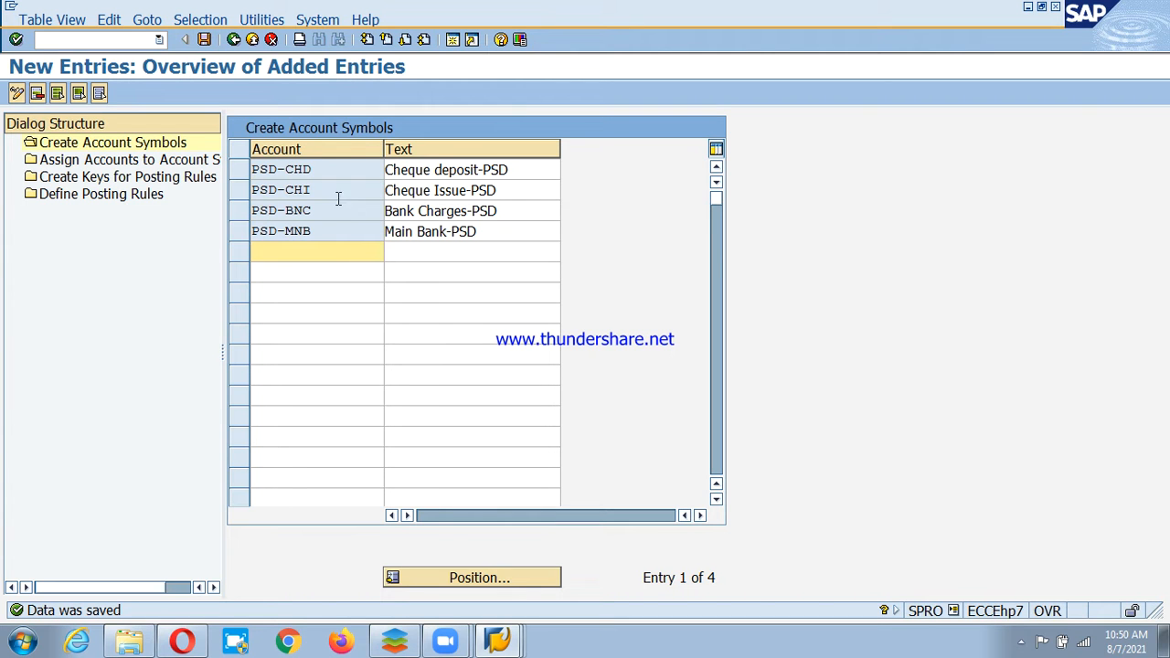
{"action": "left_click", "coordinate": [64, 164]}
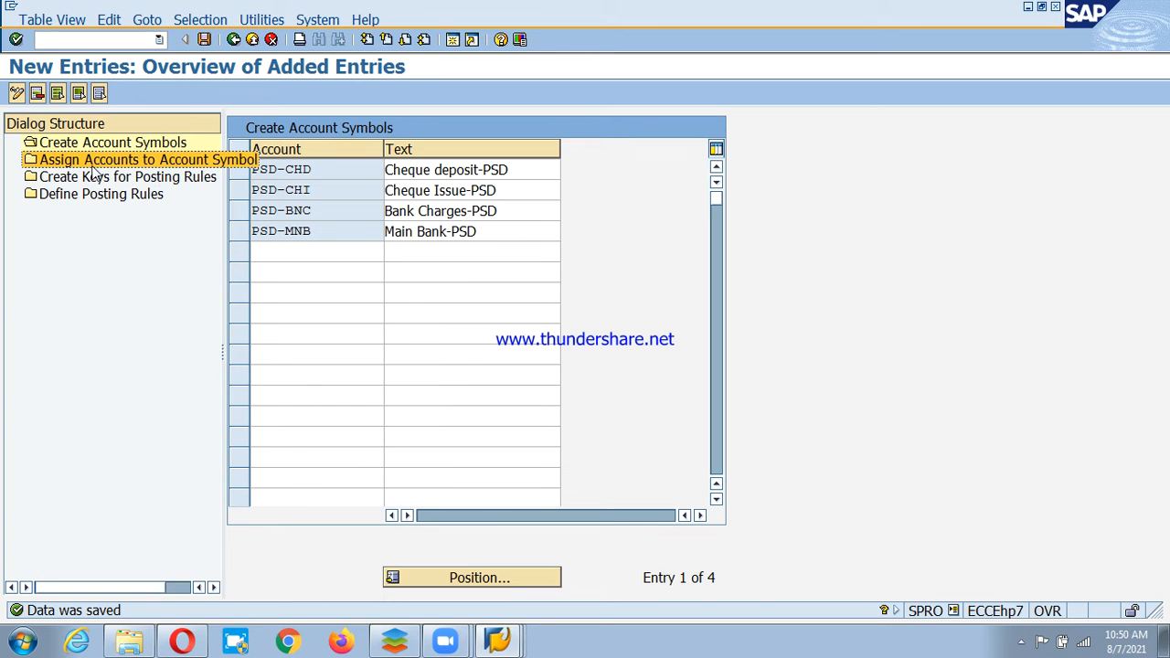
Assign symbol PSD-MNB, modifier +++, currency INR, to G/L account 200270.
{"action": "double_click", "coordinate": [160, 163]}
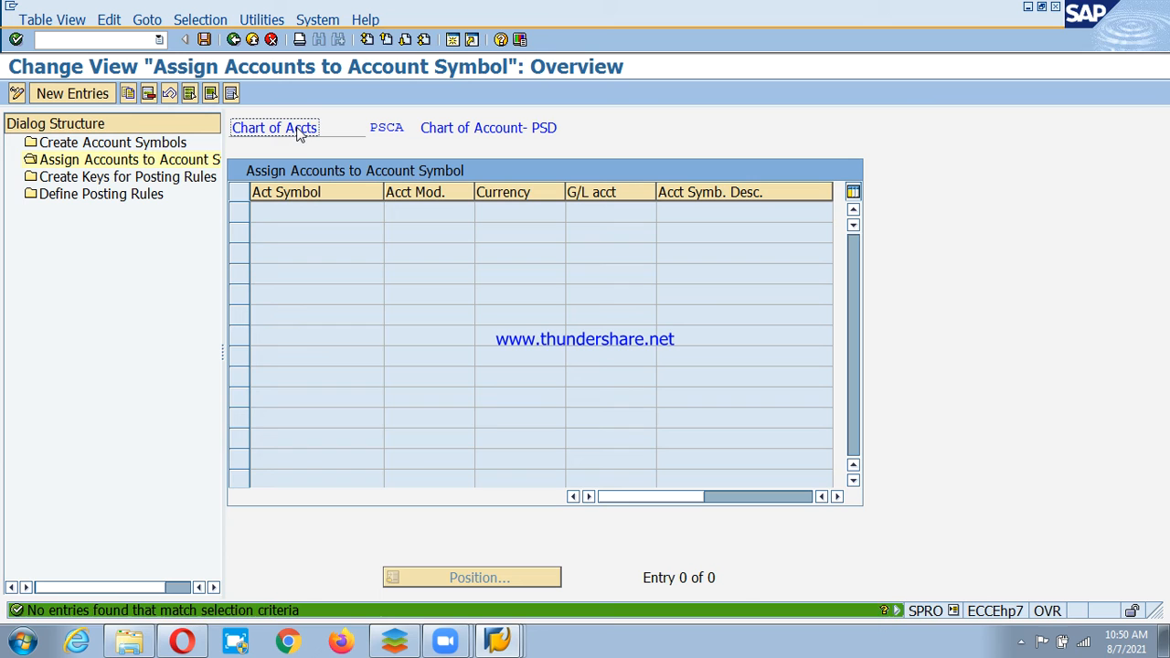
{"action": "left_click", "coordinate": [91, 102]}
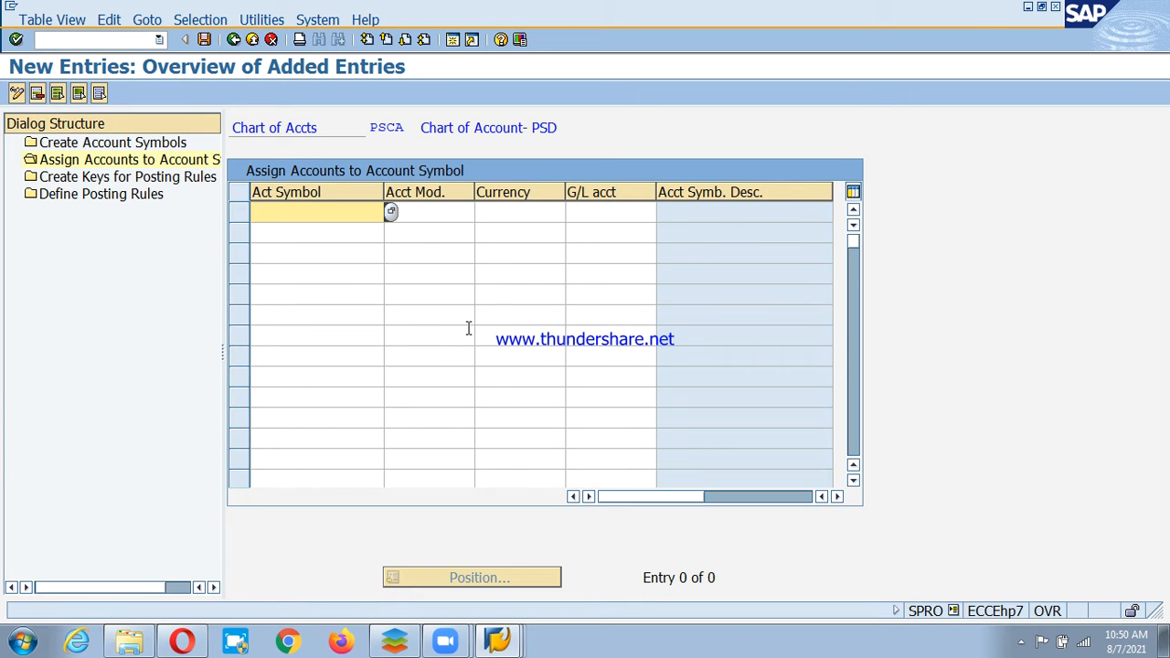
{"action": "type", "text": "psd-mnb"}
{"action": "left_click", "coordinate": [431, 212]}
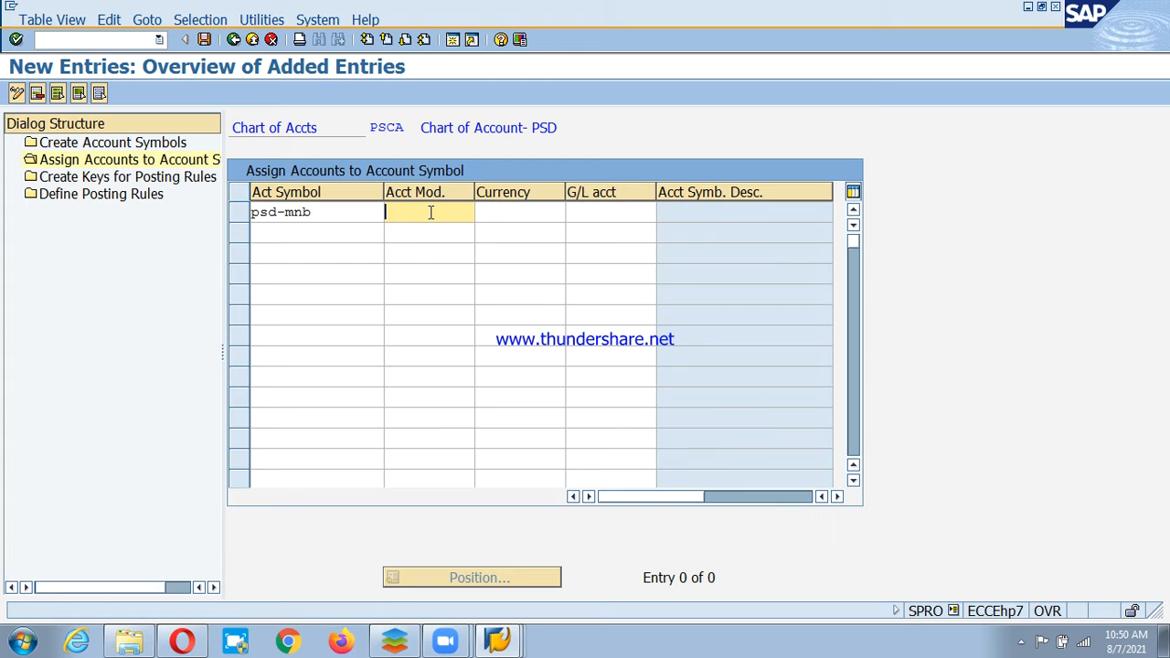
{"action": "type", "text": "++++"}
{"action": "key", "text": "BackSpace"}
{"action": "left_click", "coordinate": [529, 212]}
{"action": "type", "text": "inr"}
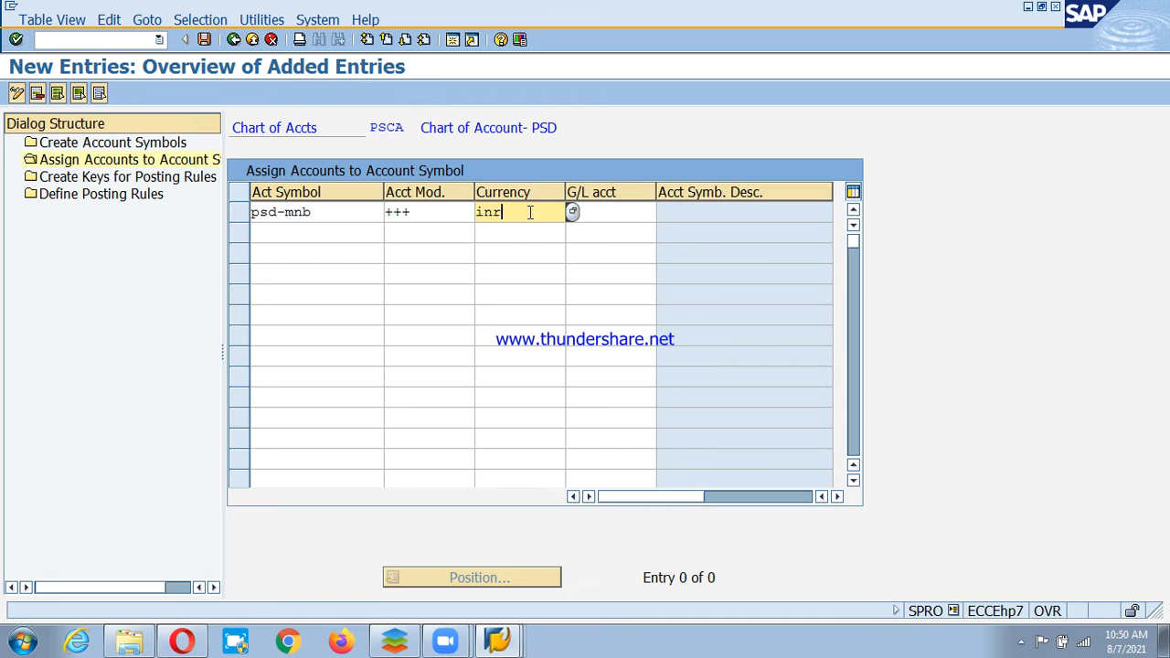
{"action": "left_click", "coordinate": [612, 213]}
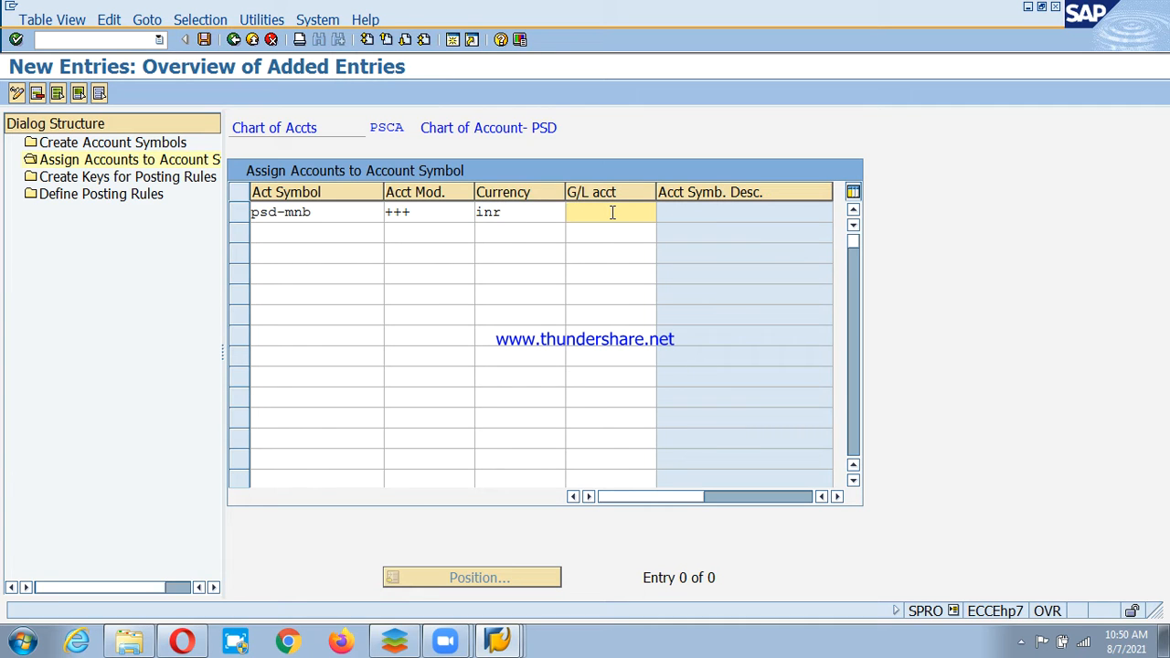
{"action": "type", "text": "200270"}
{"action": "key", "text": "Return"}
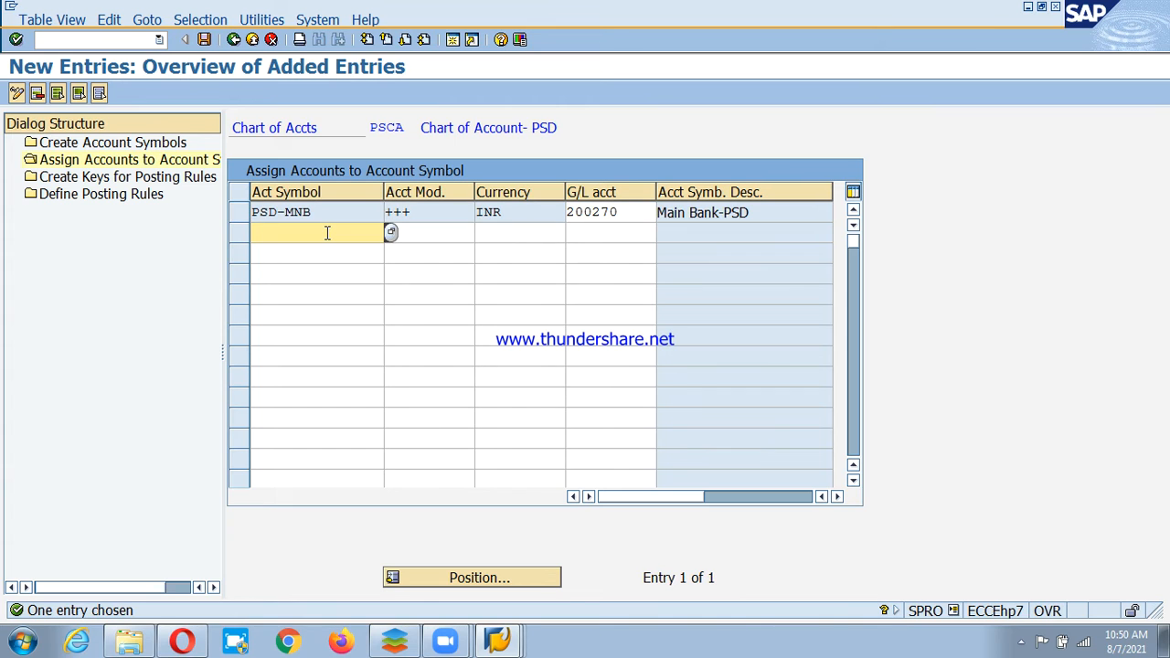
Assign PSD-CHD with modifier +++ and currency INR to G/L account 200271.
{"action": "type", "text": "psd-chd"}
{"action": "left_click", "coordinate": [431, 233]}
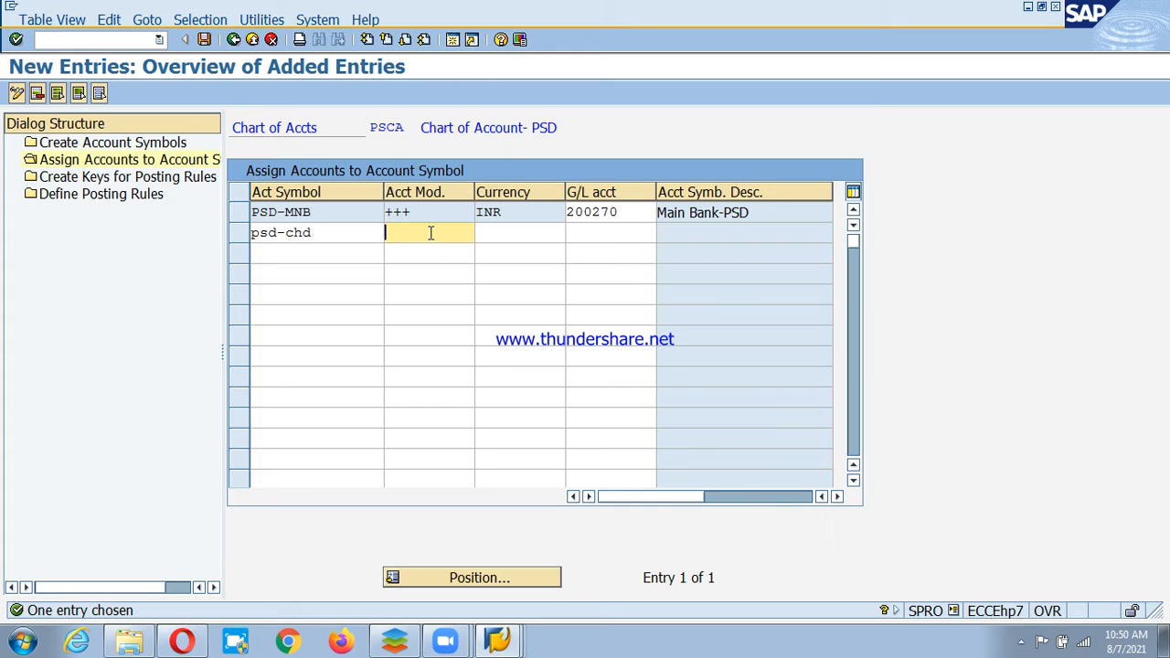
{"action": "type", "text": "+++"}
{"action": "left_click", "coordinate": [530, 233]}
{"action": "type", "text": "i"}
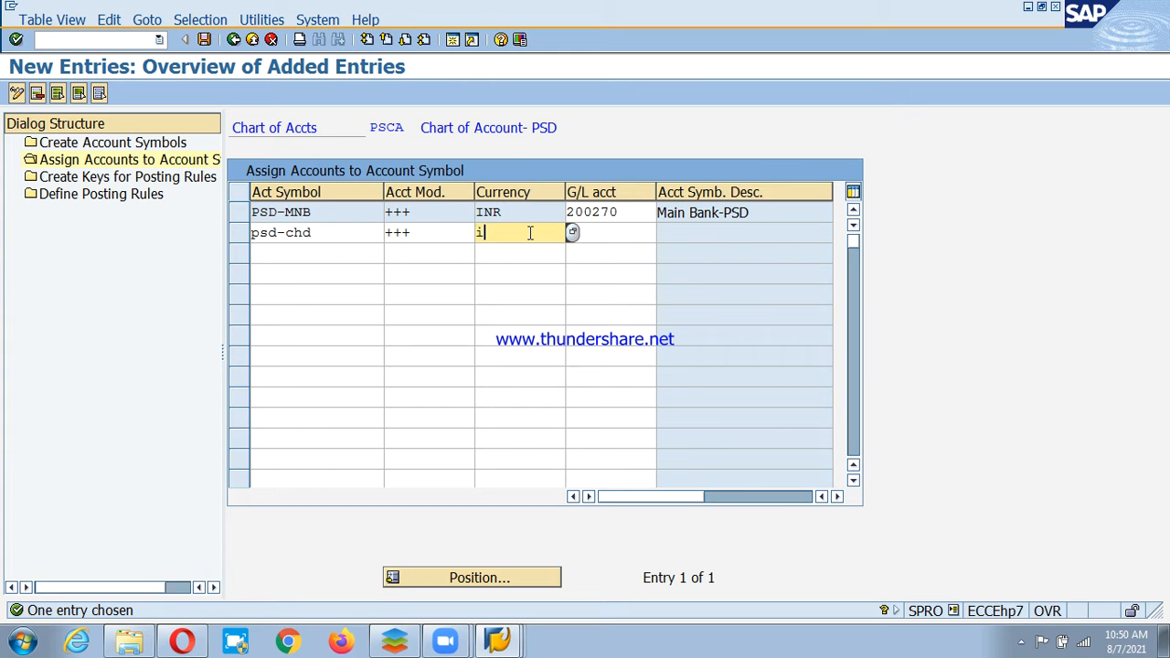
{"action": "type", "text": "nr"}
{"action": "left_click", "coordinate": [609, 233]}
{"action": "type", "text": "200"}
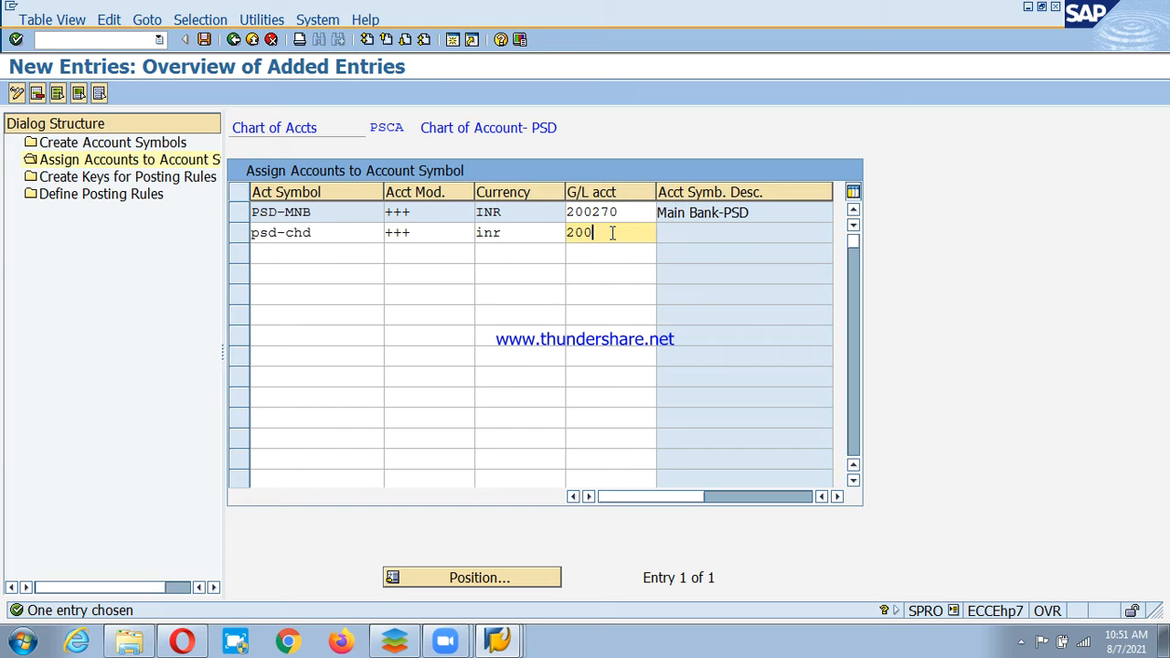
{"action": "type", "text": "271"}
{"action": "key", "text": "Return"}
Assign PSD-CHI with modifier +++ and currency INR to G/L account 200272.
{"action": "left_click", "coordinate": [327, 253]}
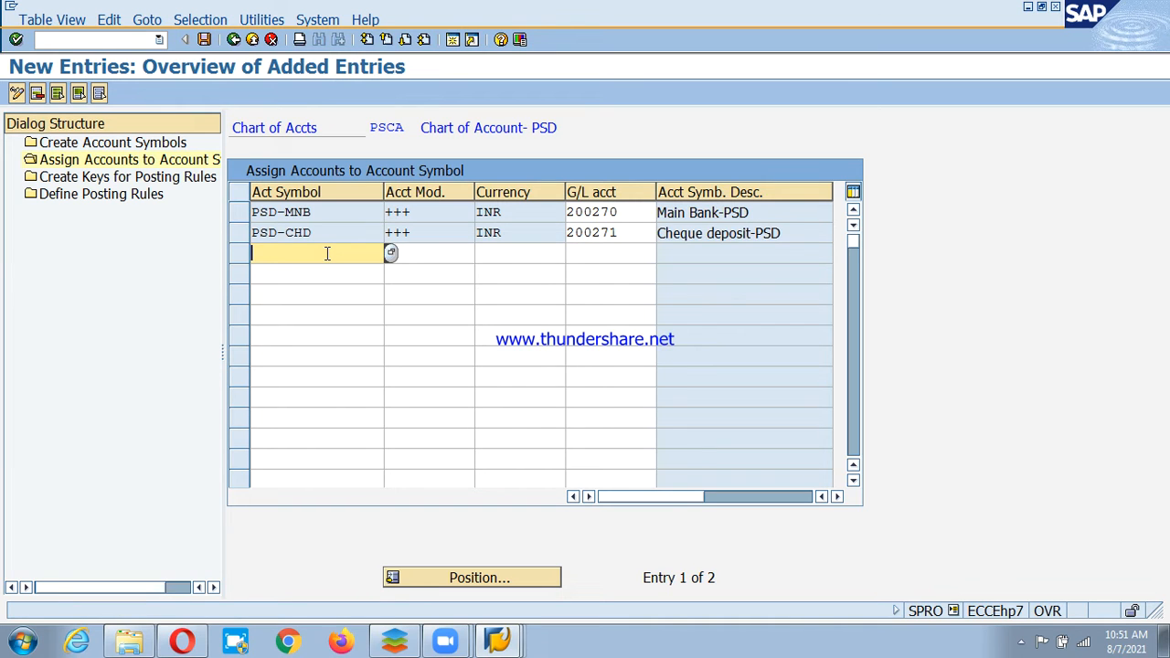
{"action": "type", "text": "psd-chi"}
{"action": "left_click", "coordinate": [430, 253]}
{"action": "type", "text": "+++"}
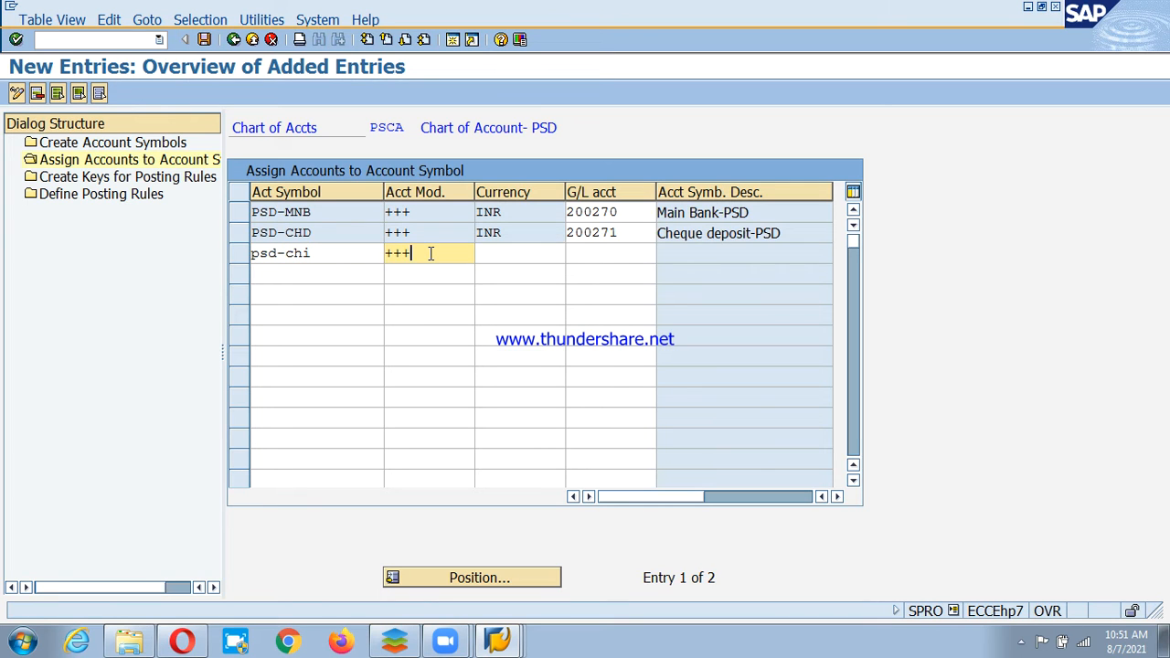
{"action": "left_click", "coordinate": [530, 253]}
{"action": "type", "text": "inr"}
{"action": "left_click", "coordinate": [611, 253]}
{"action": "type", "text": "2"}
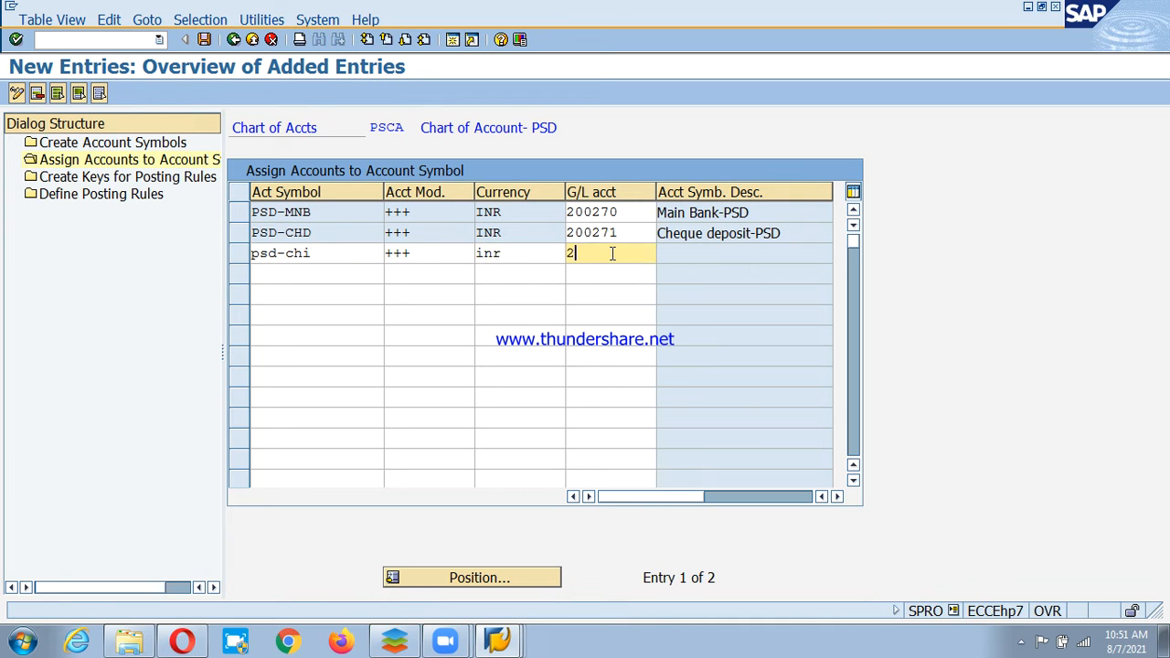
{"action": "type", "text": "00272"}
{"action": "key", "text": "Return"}
Add a fourth row with modifier +++, currency INR and G/L account 400616 for bank charges.
{"action": "left_click", "coordinate": [326, 274]}
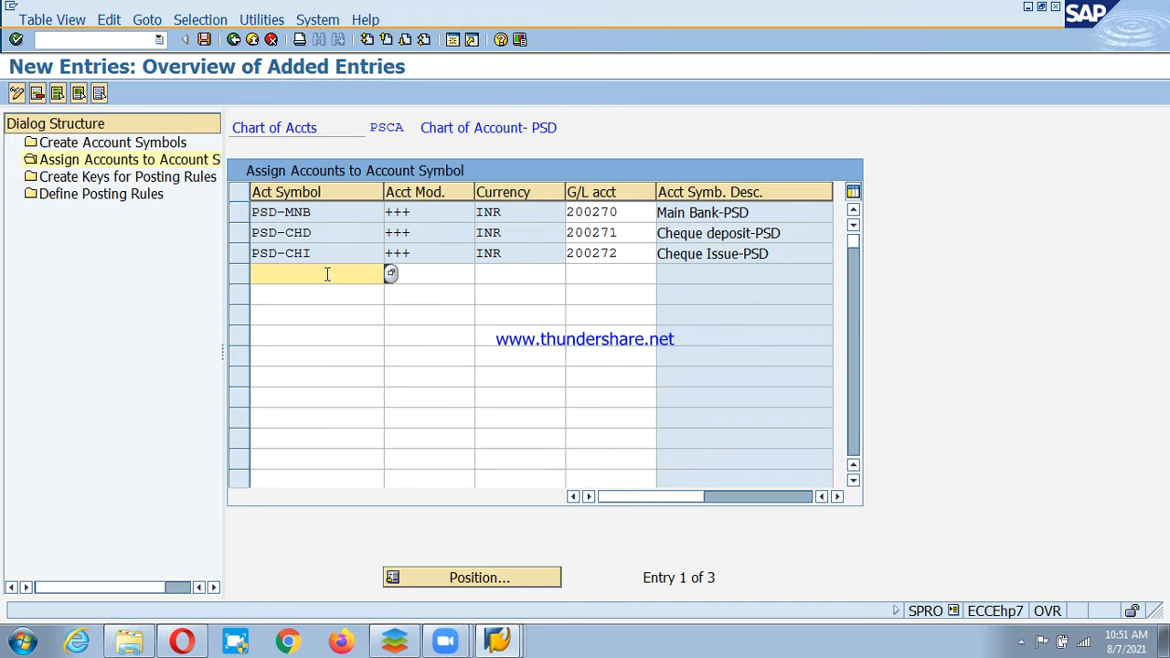
{"action": "type", "text": "psd-b"}
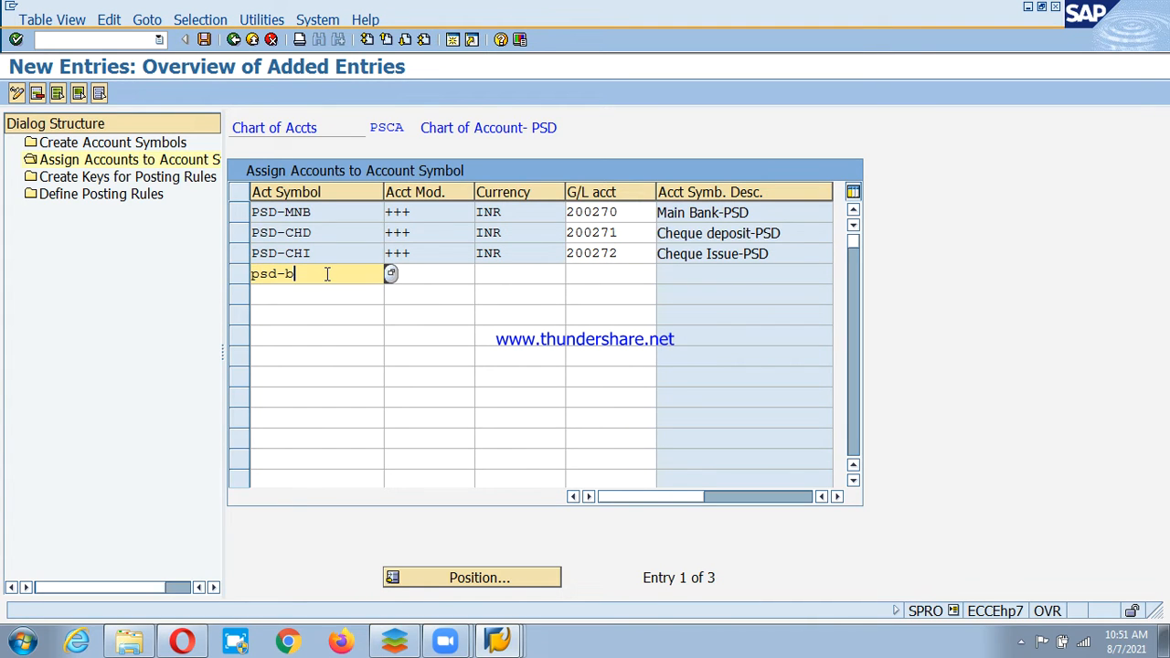
{"action": "type", "text": "kc"}
{"action": "left_click", "coordinate": [431, 274]}
{"action": "type", "text": "+++"}
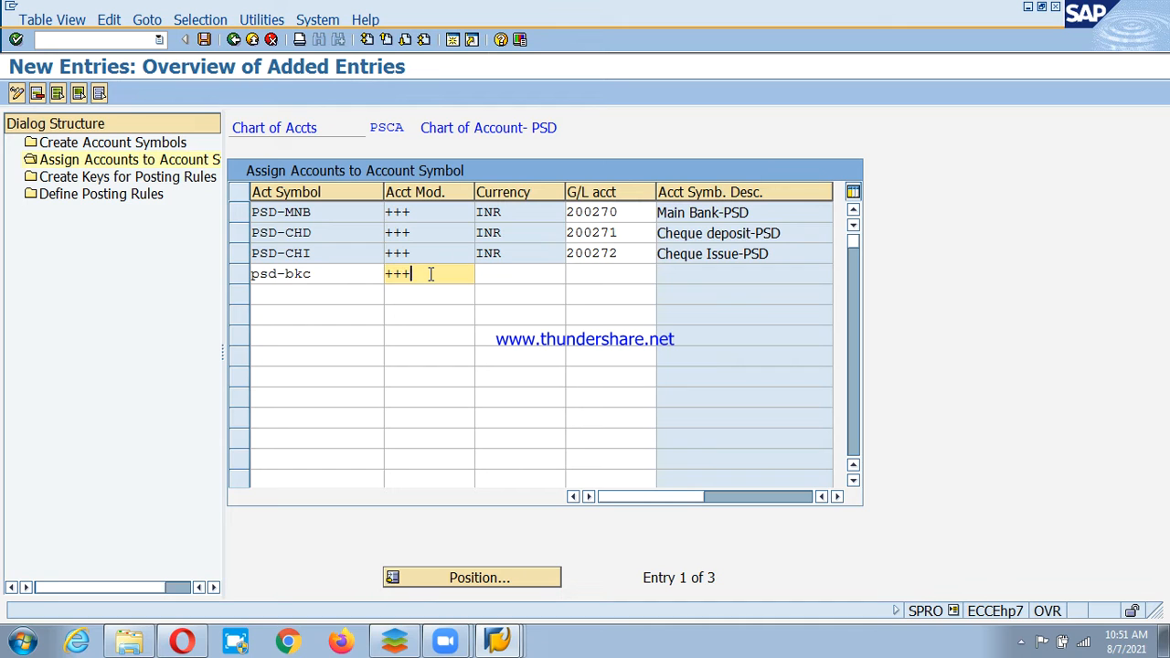
{"action": "left_click", "coordinate": [528, 274]}
{"action": "type", "text": "inr"}
{"action": "left_click", "coordinate": [613, 276]}
{"action": "type", "text": "20"}
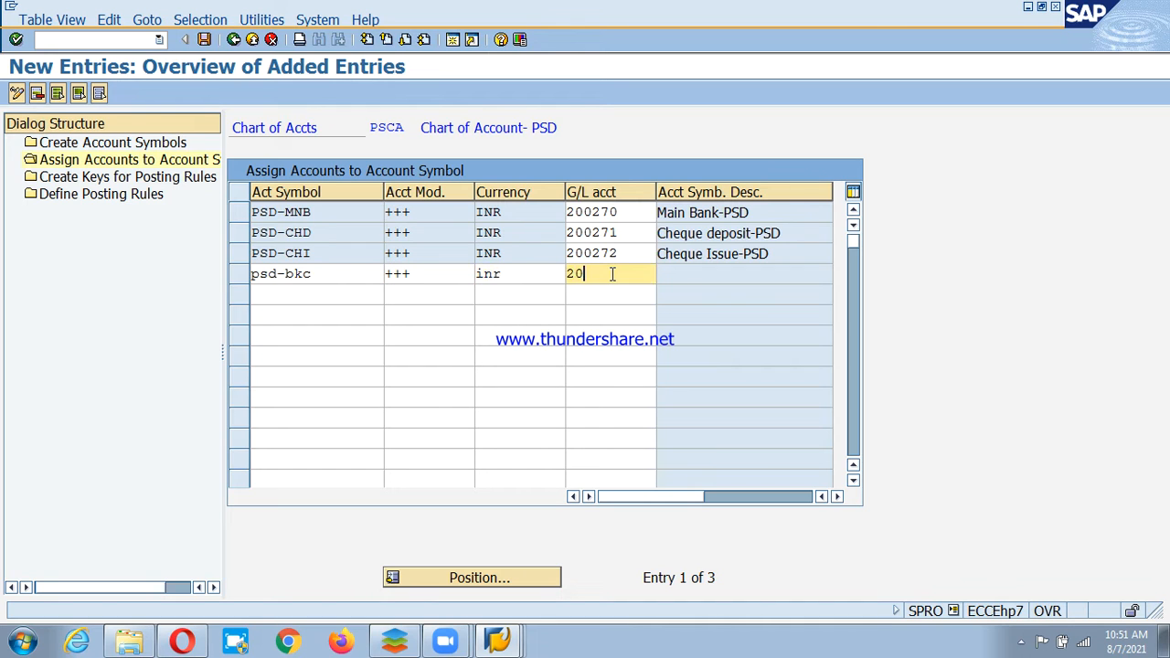
{"action": "key", "text": "BackSpace"}
{"action": "key", "text": "F4"}
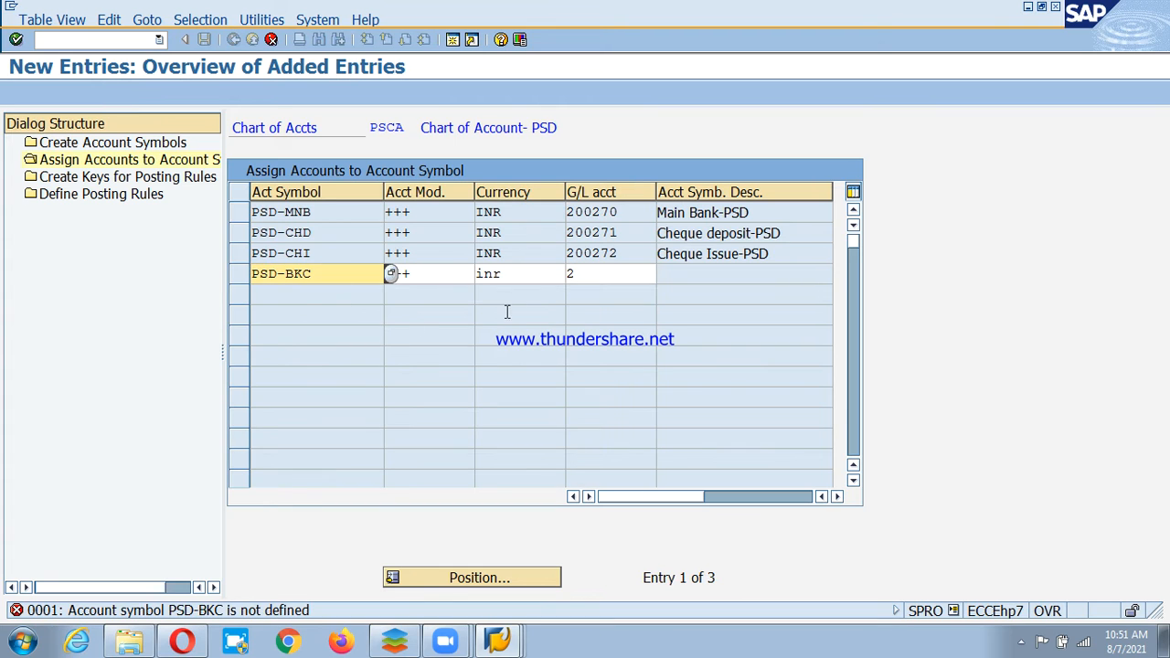
{"action": "left_click", "coordinate": [613, 275]}
{"action": "key", "text": "BackSpace"}
{"action": "key", "text": "BackSpace"}
{"action": "key", "text": "BackSpace"}
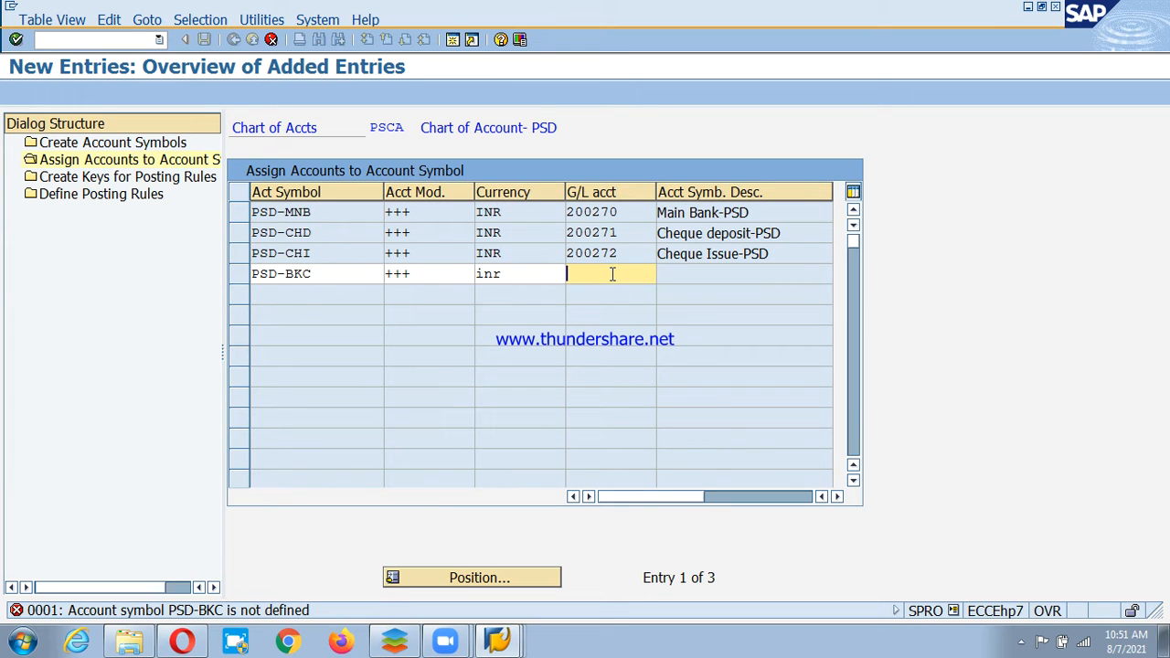
{"action": "type", "text": "400616"}
{"action": "key", "text": "Return"}
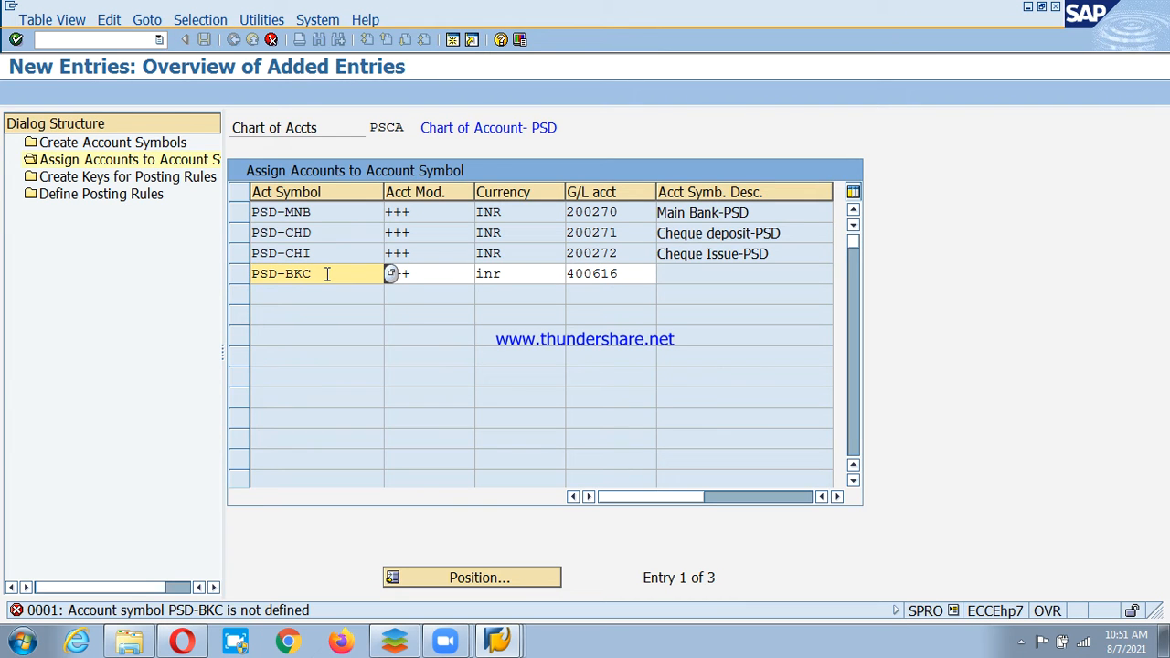
Correct the fourth row's symbol to PSD-BNC via the F4 list search and save the assignments.
{"action": "key", "text": "Right"}
{"action": "key", "text": "Right"}
{"action": "key", "text": "Right"}
{"action": "type", "text": "CH"}
{"action": "key", "text": "Return"}
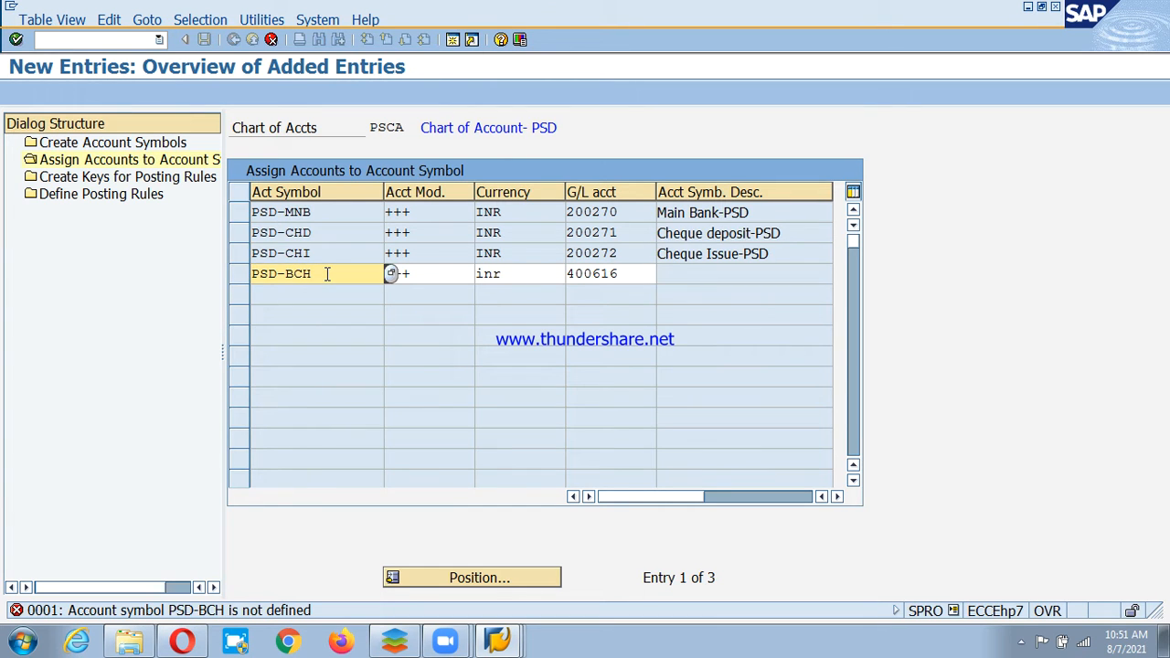
{"action": "key", "text": "F4"}
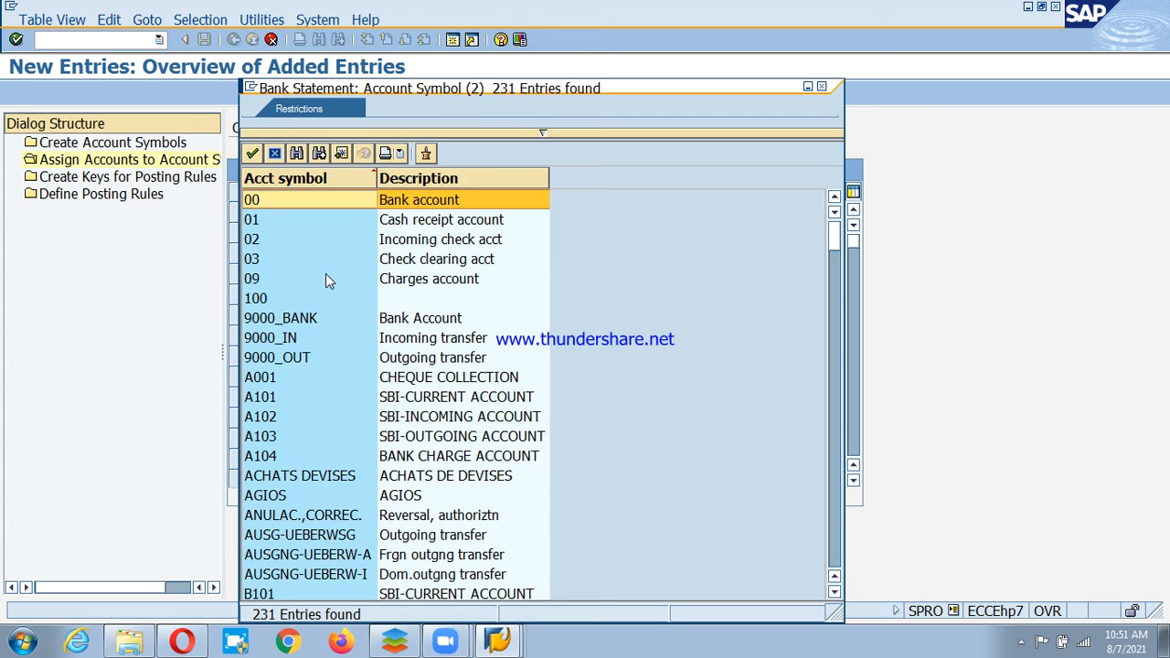
{"action": "key", "text": "ctrl+f"}
{"action": "type", "text": "psd"}
{"action": "key", "text": "Return"}
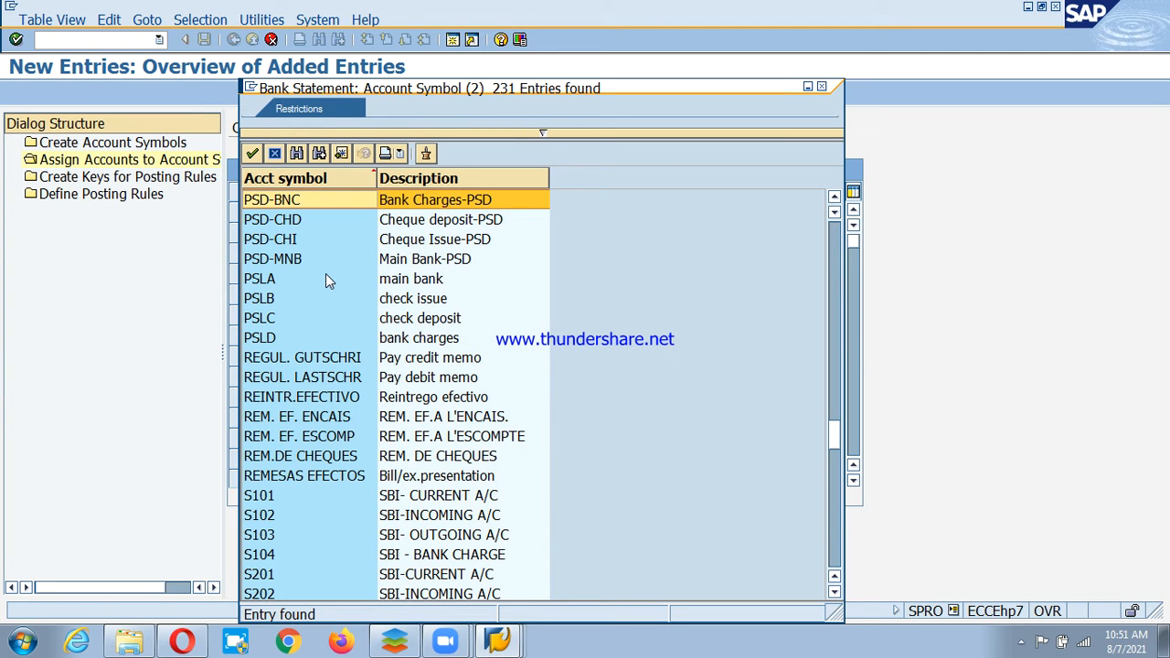
{"action": "key", "text": "Return"}
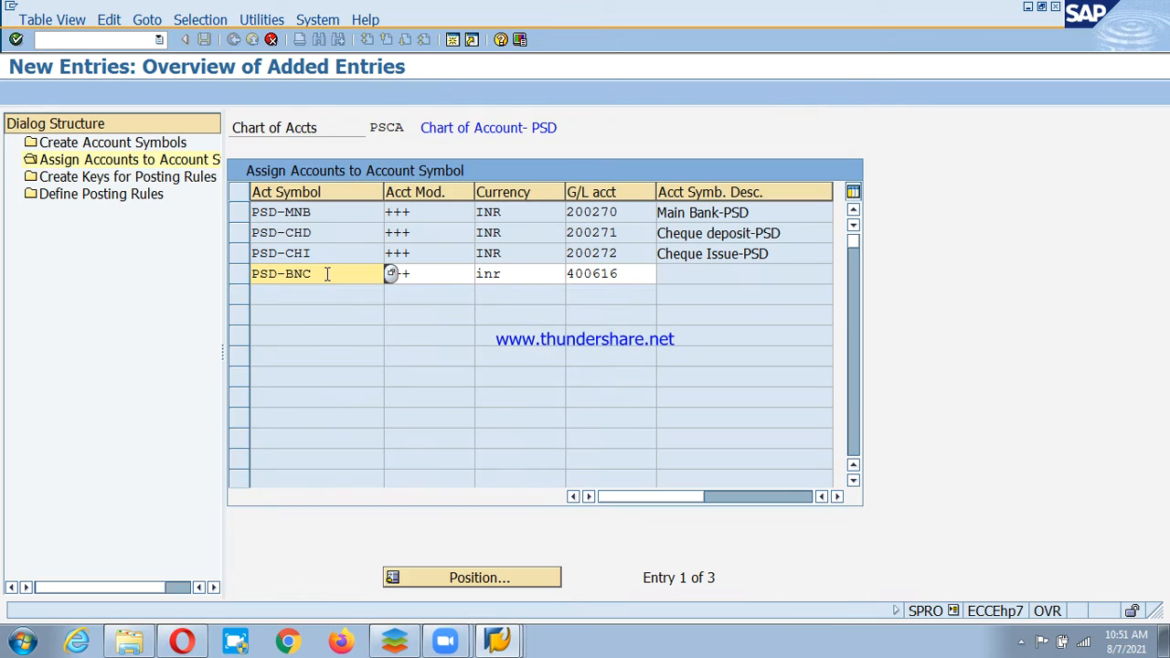
{"action": "key", "text": "Return"}
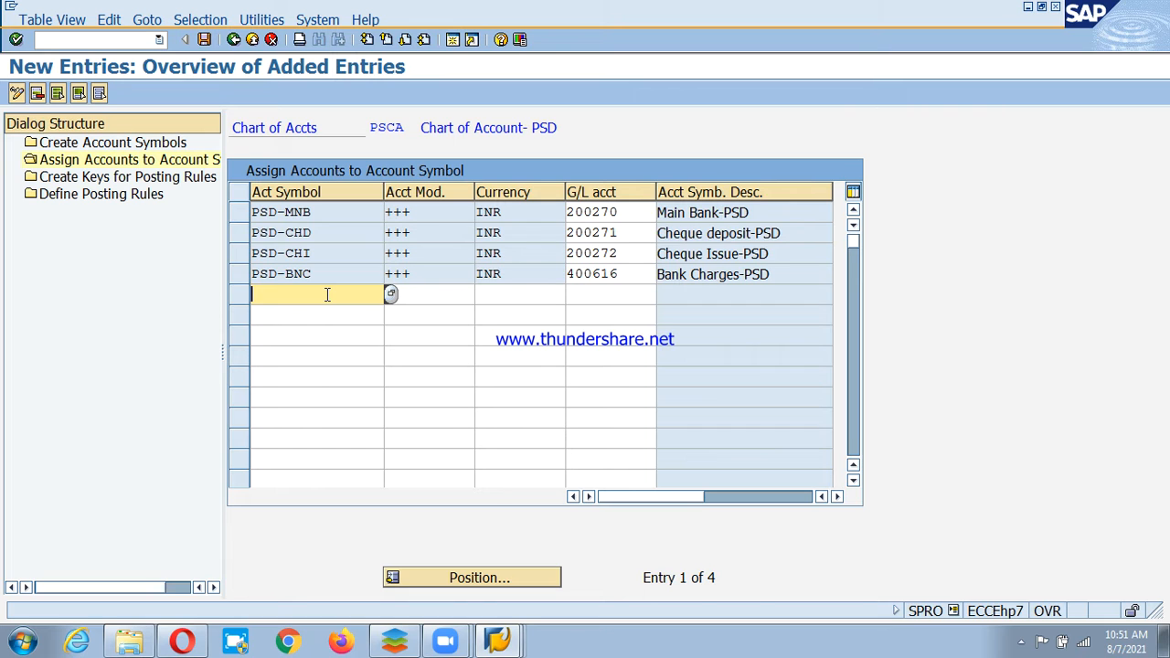
{"action": "left_click", "coordinate": [203, 40]}
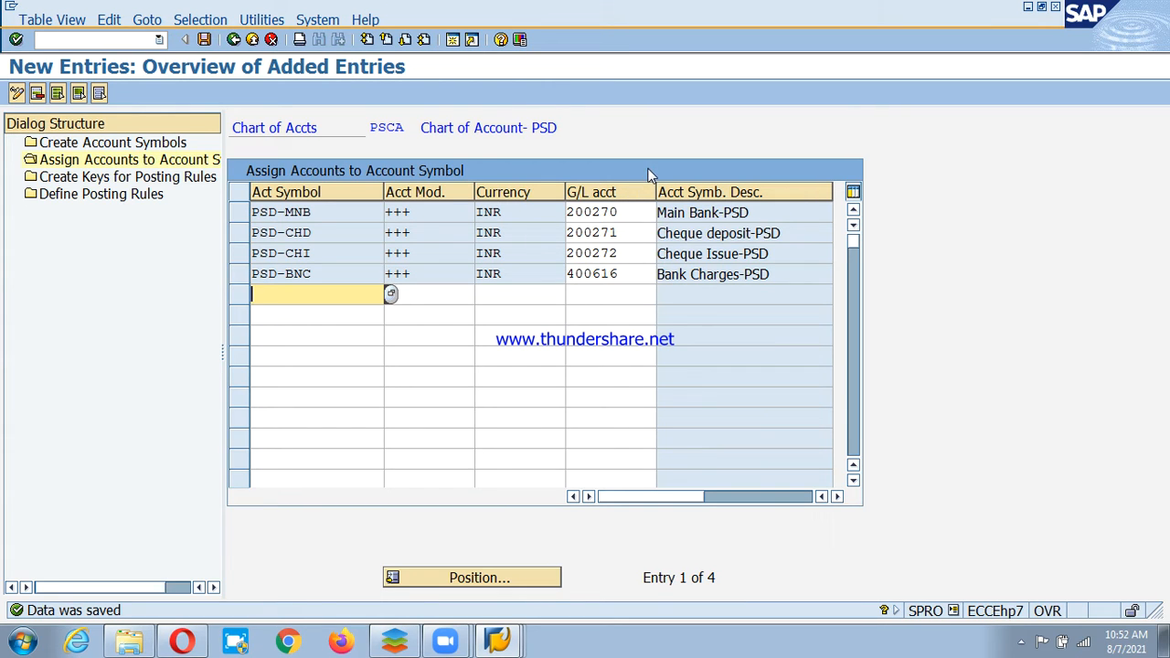
{"action": "left_click", "coordinate": [88, 179]}
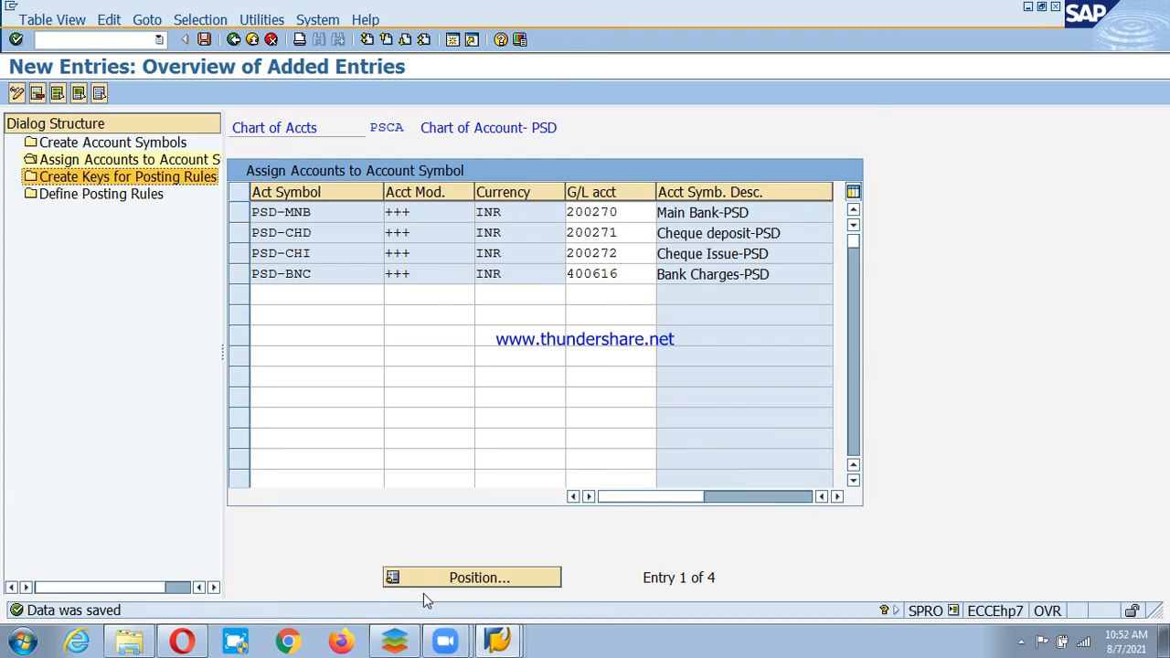
Add posting rule keys PSBC 'Bank Charges -PSD' and PSCD 'Cheque deposit-PSD'.
{"action": "double_click", "coordinate": [110, 181]}
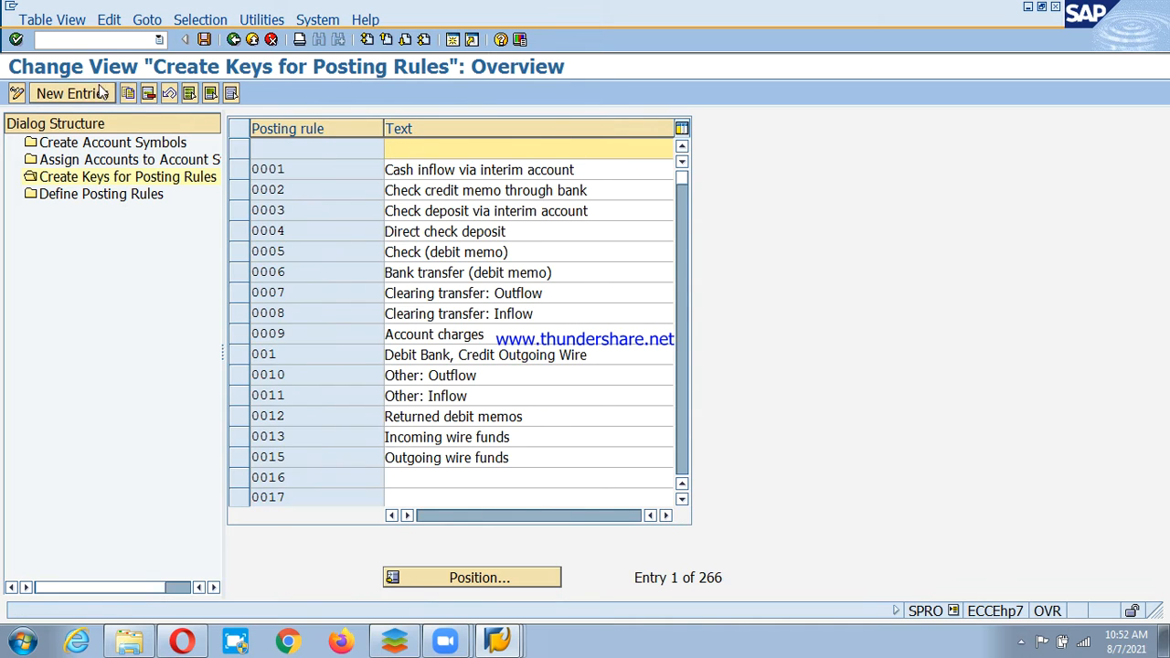
{"action": "left_click", "coordinate": [73, 93]}
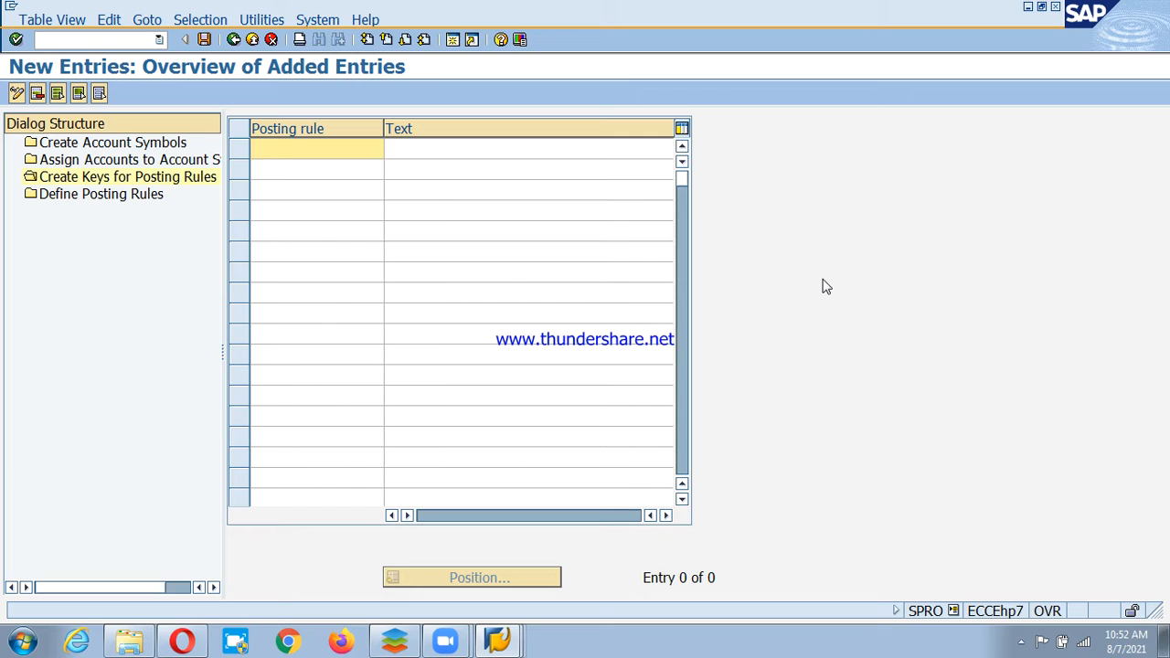
{"action": "type", "text": "PSBC"}
{"action": "left_click", "coordinate": [556, 149]}
{"action": "type", "text": "Bank Charges -"}
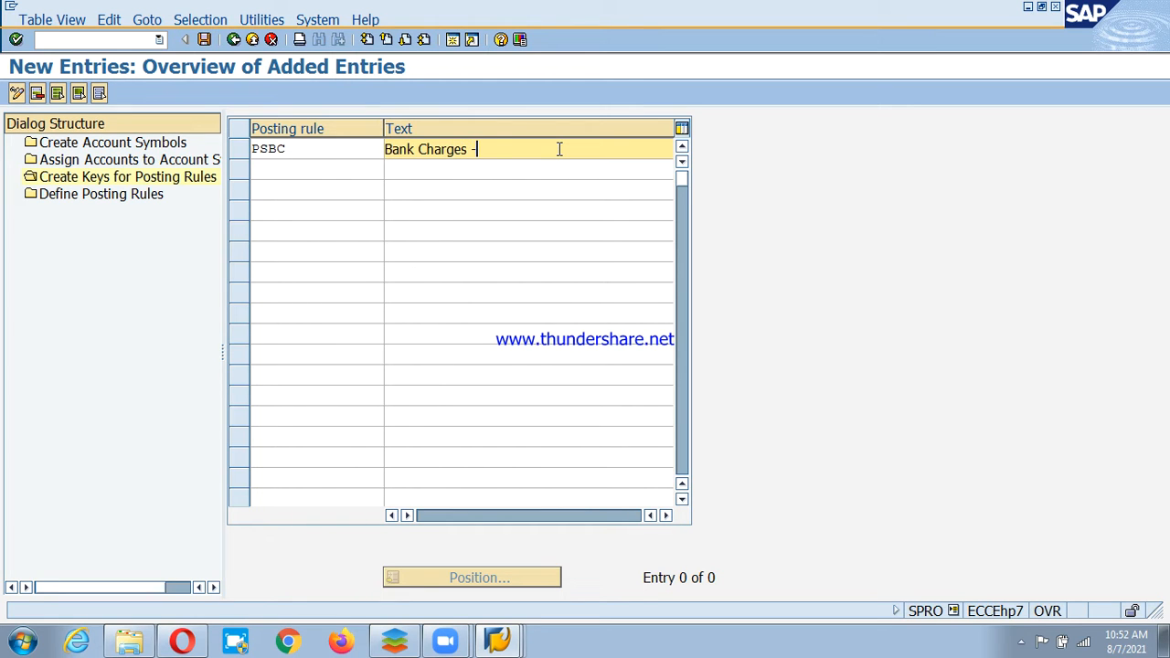
{"action": "type", "text": "PSD"}
{"action": "left_click", "coordinate": [319, 169]}
{"action": "type", "text": "PS"}
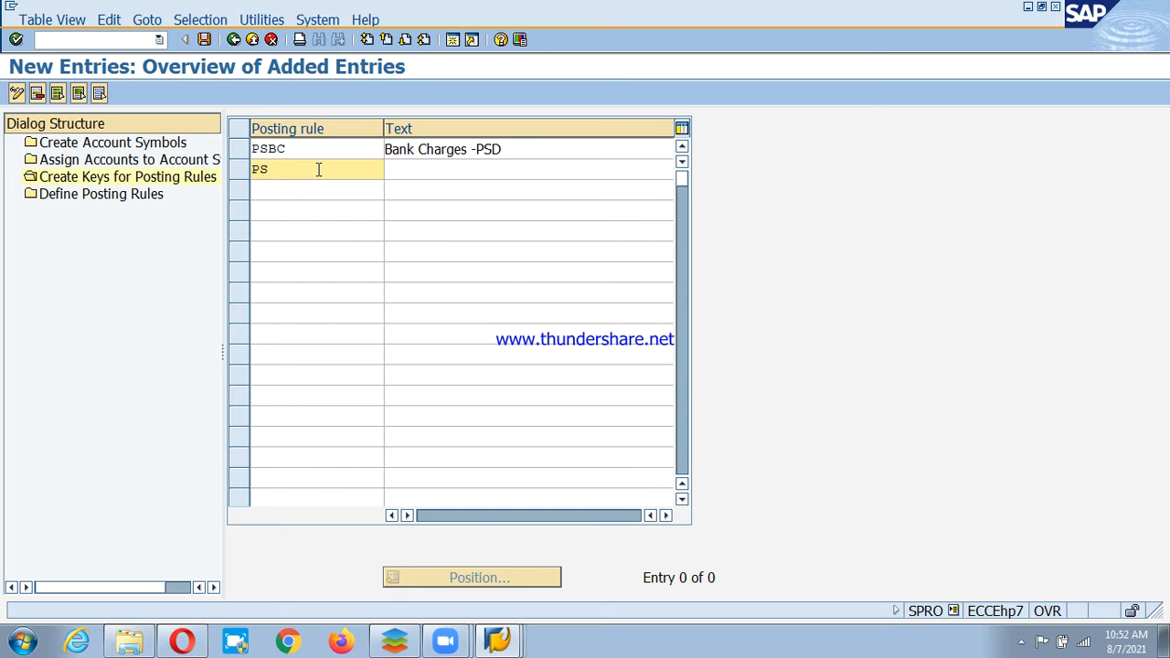
{"action": "type", "text": "CD"}
{"action": "left_click", "coordinate": [559, 169]}
{"action": "type", "text": "C"}
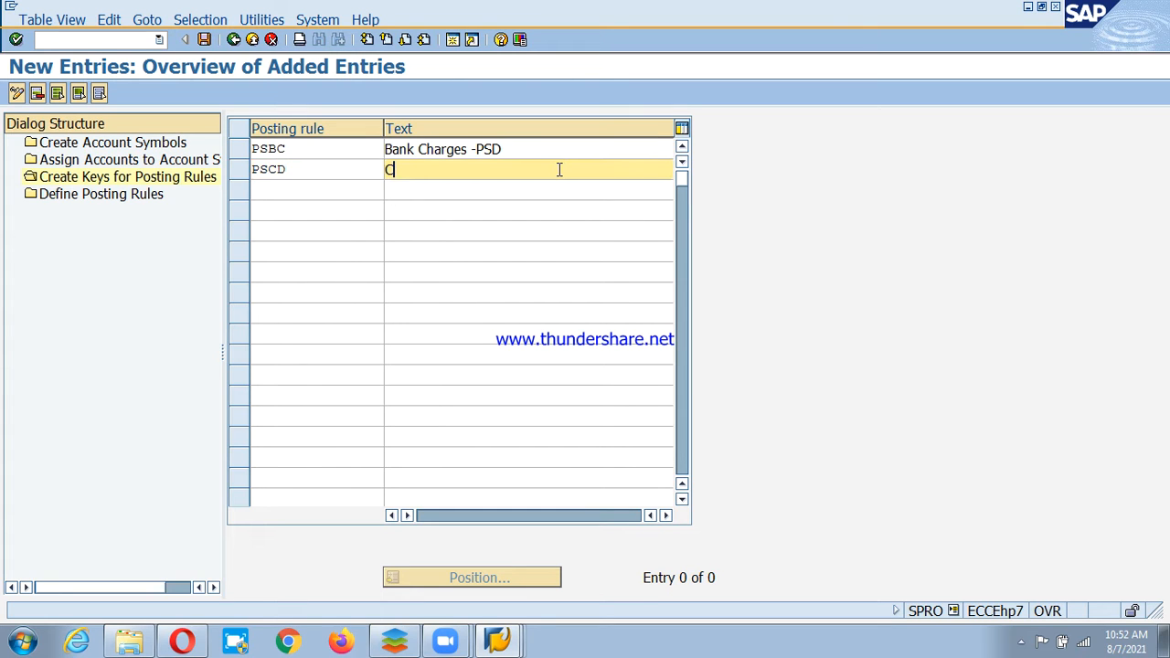
{"action": "type", "text": "heque deposit-PSD"}
Add PSCI 'Cheque Issue-PSD' and PSCR 'Cheque Receipt-PSD', then save the posting rule keys.
{"action": "left_click", "coordinate": [319, 189]}
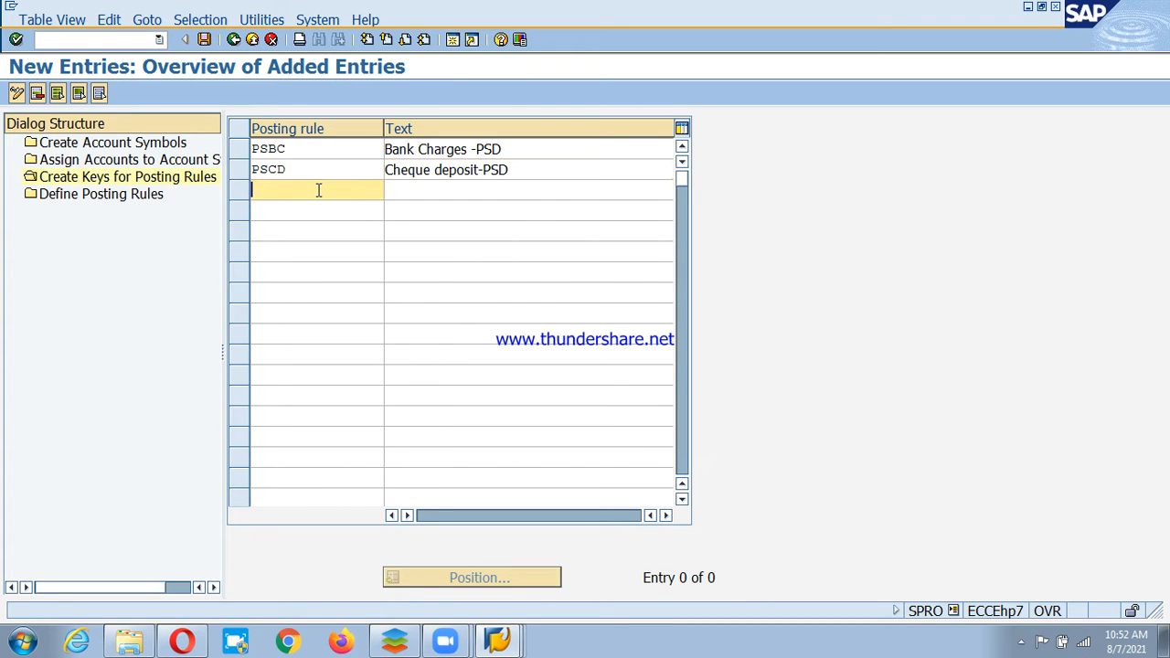
{"action": "type", "text": "PSCI"}
{"action": "left_click", "coordinate": [559, 190]}
{"action": "type", "text": "Che"}
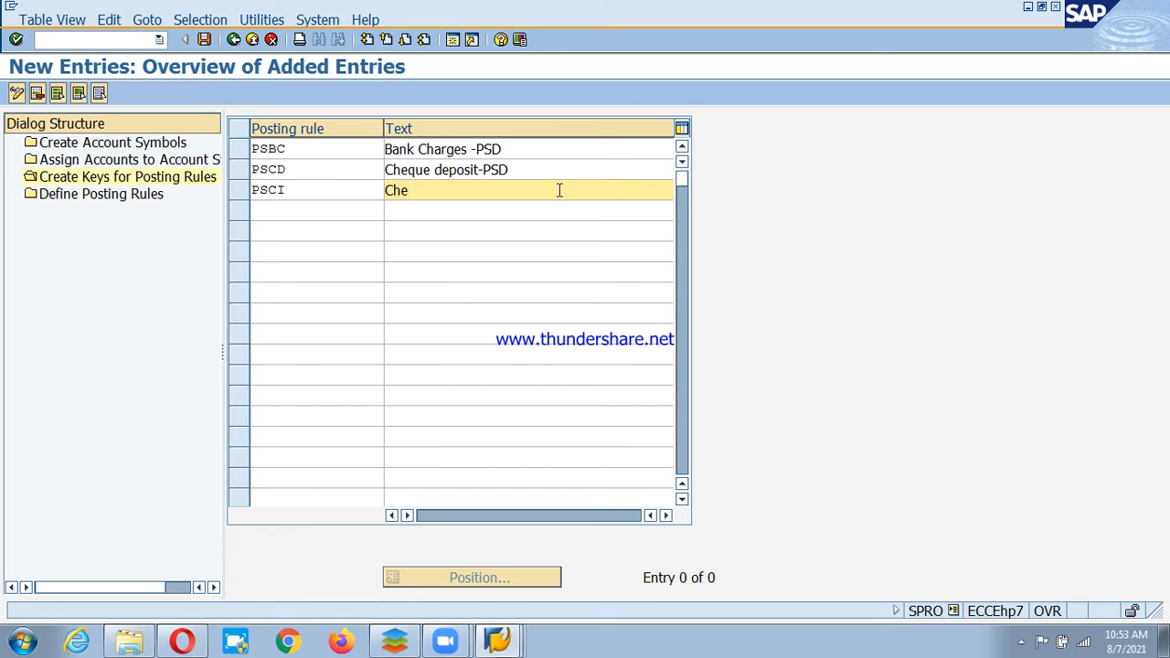
{"action": "type", "text": "u"}
{"action": "key", "text": "BackSpace"}
{"action": "type", "text": "que Issue-PSD"}
{"action": "left_click", "coordinate": [319, 210]}
{"action": "type", "text": "PS"}
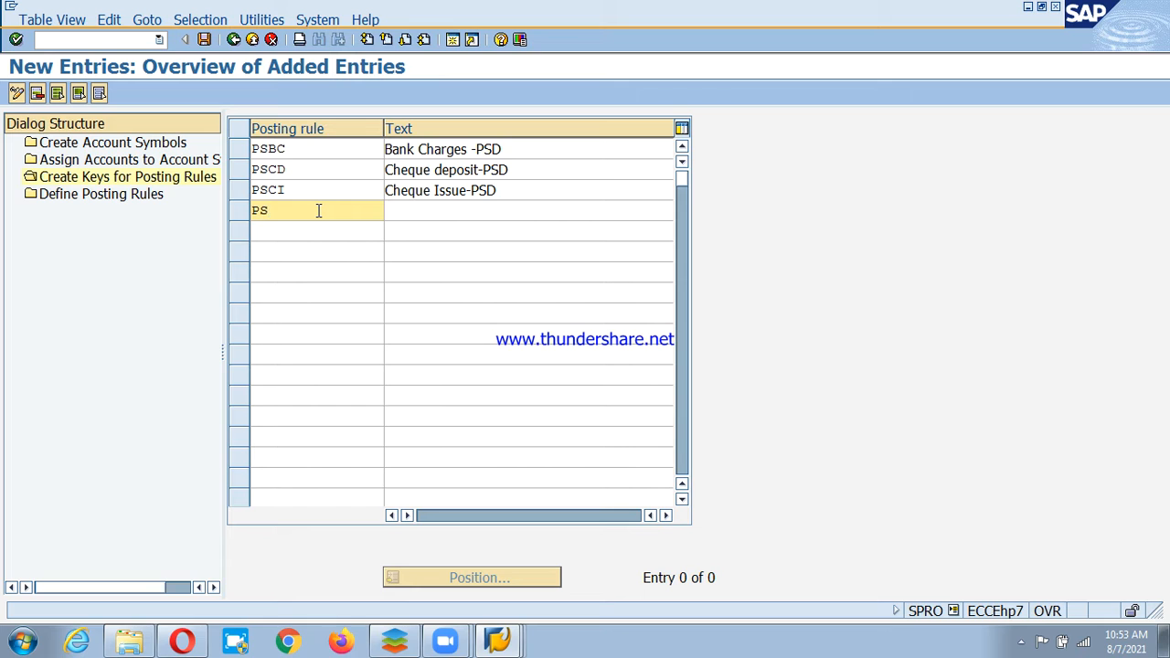
{"action": "type", "text": "CR"}
{"action": "left_click", "coordinate": [560, 211]}
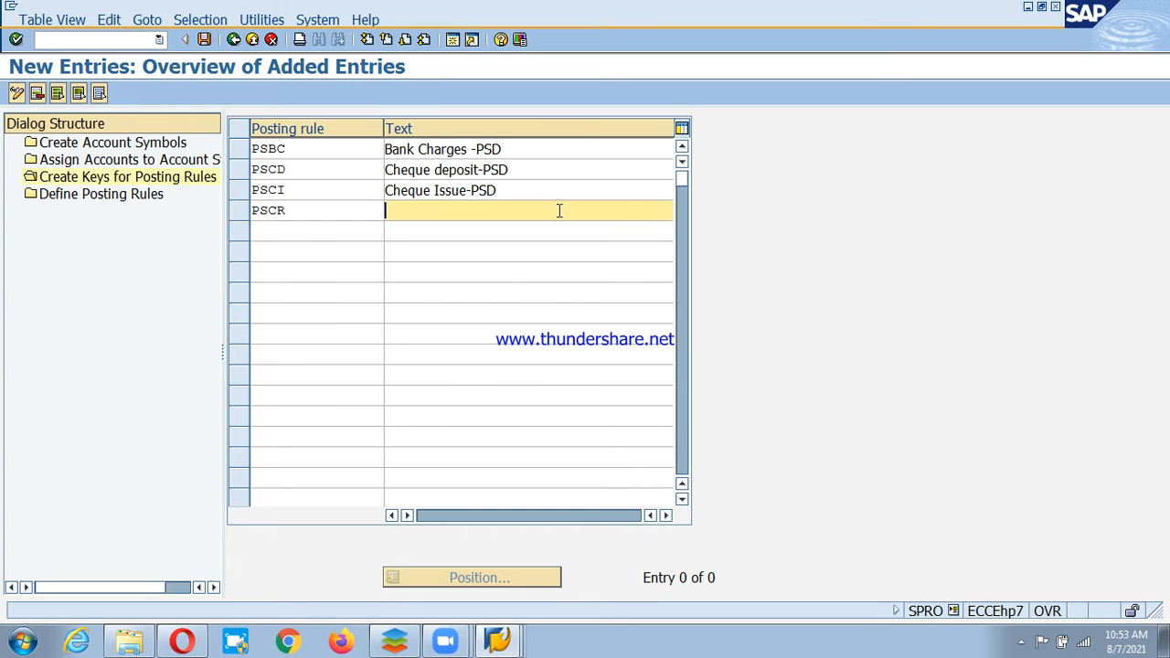
{"action": "type", "text": "Cheque Receipt-PSD"}
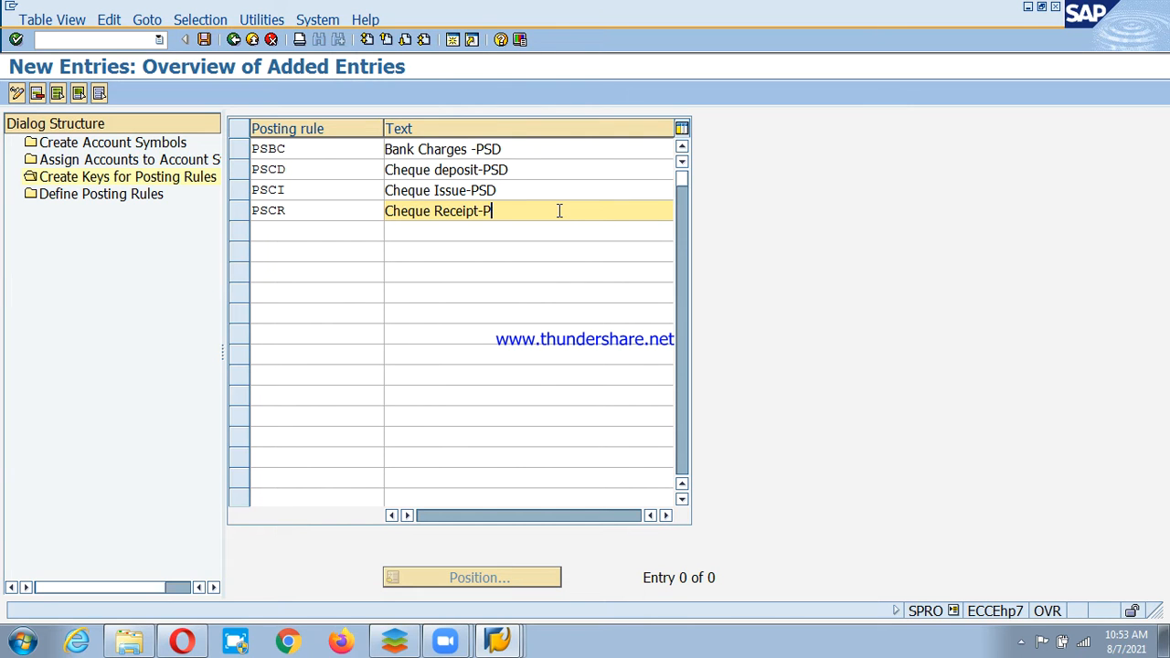
{"action": "left_click", "coordinate": [318, 231]}
{"action": "key", "text": "Return"}
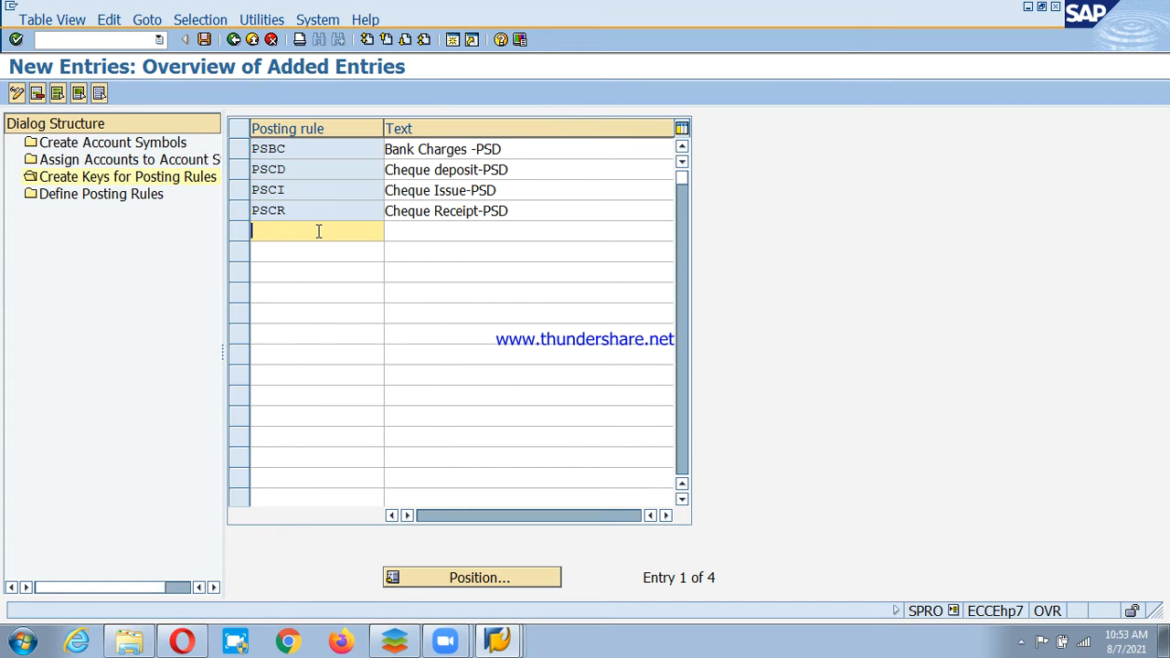
{"action": "key", "text": "ctrl+s"}
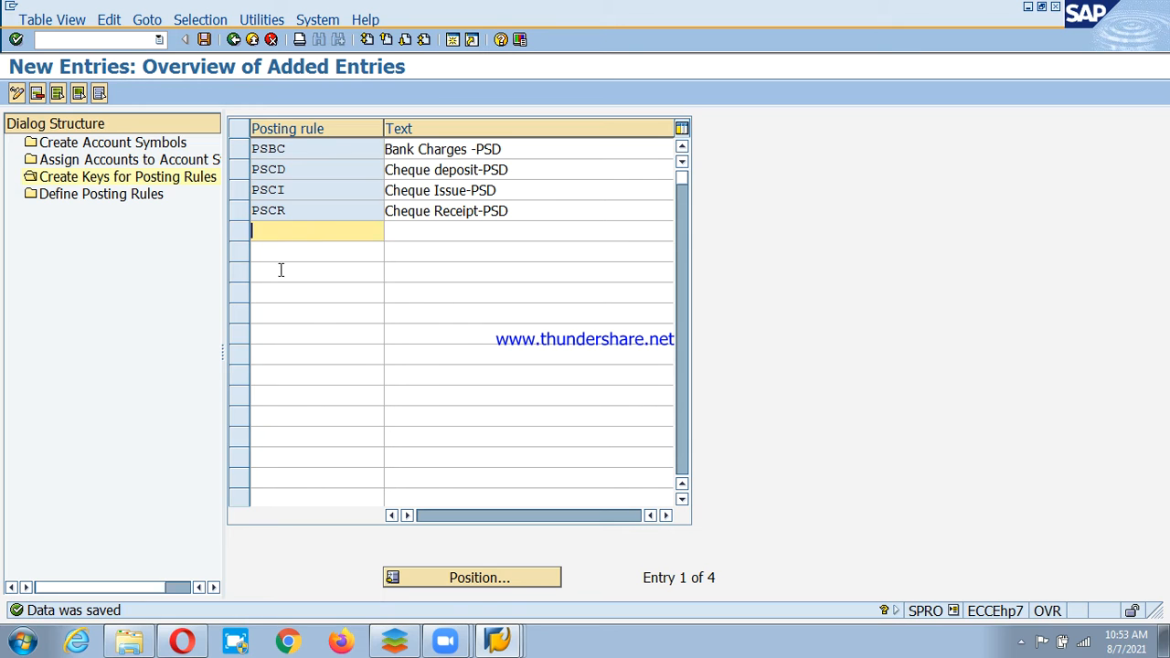
{"action": "left_click", "coordinate": [82, 198]}
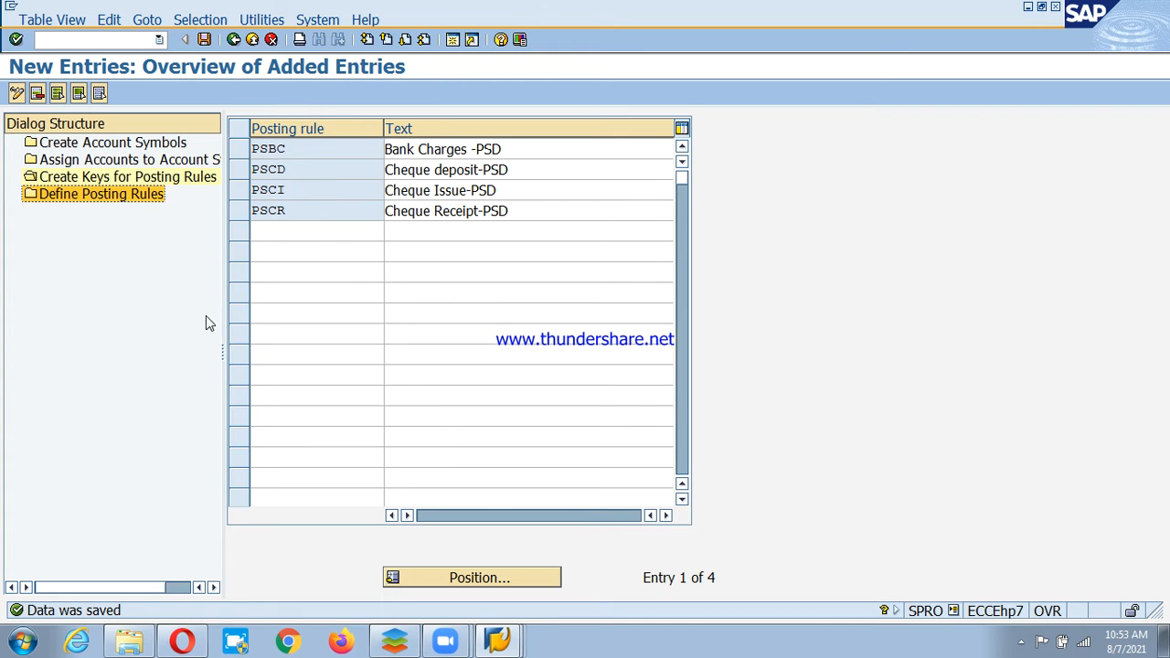
Open Define Posting Rules in the Dialog Structure and start a new entry.
{"action": "double_click", "coordinate": [80, 197]}
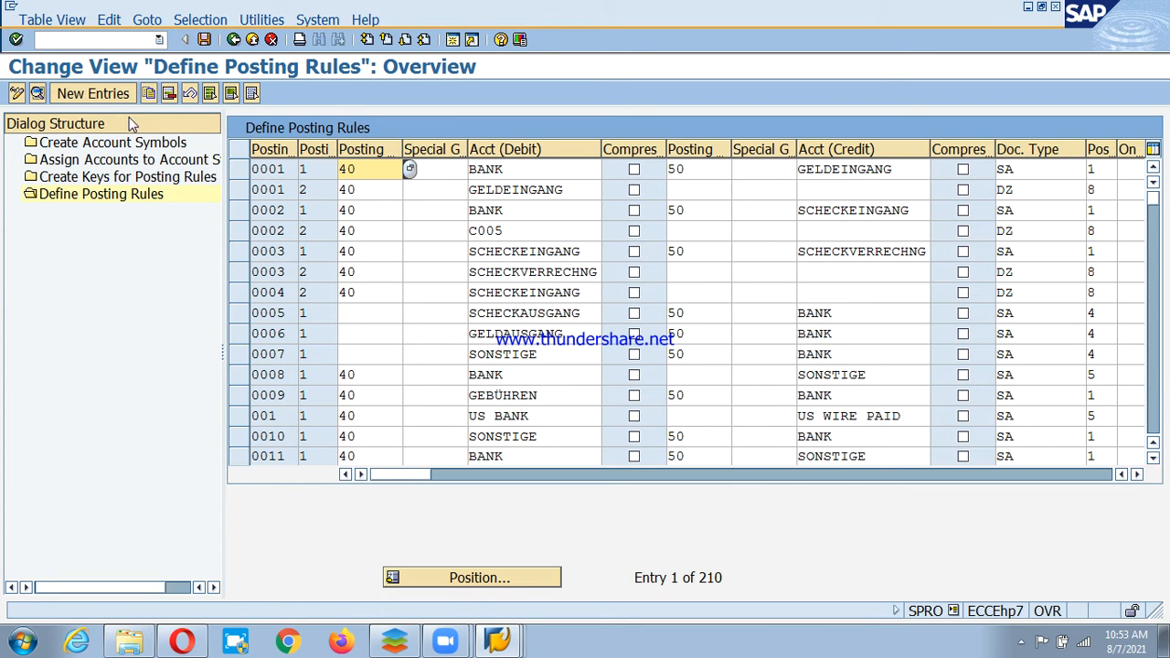
{"action": "left_click", "coordinate": [91, 93]}
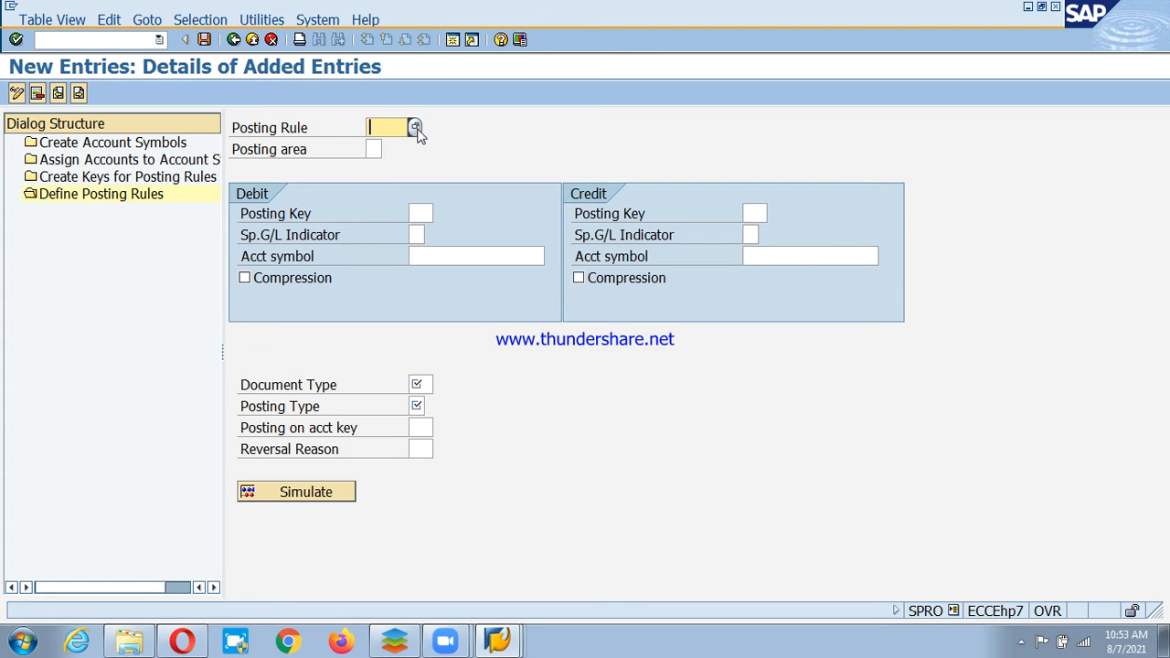
Enter posting rule PSCR with posting area 2, Subledger accounting.
{"action": "type", "text": "pscr"}
{"action": "left_click", "coordinate": [375, 149]}
{"action": "left_click", "coordinate": [389, 150]}
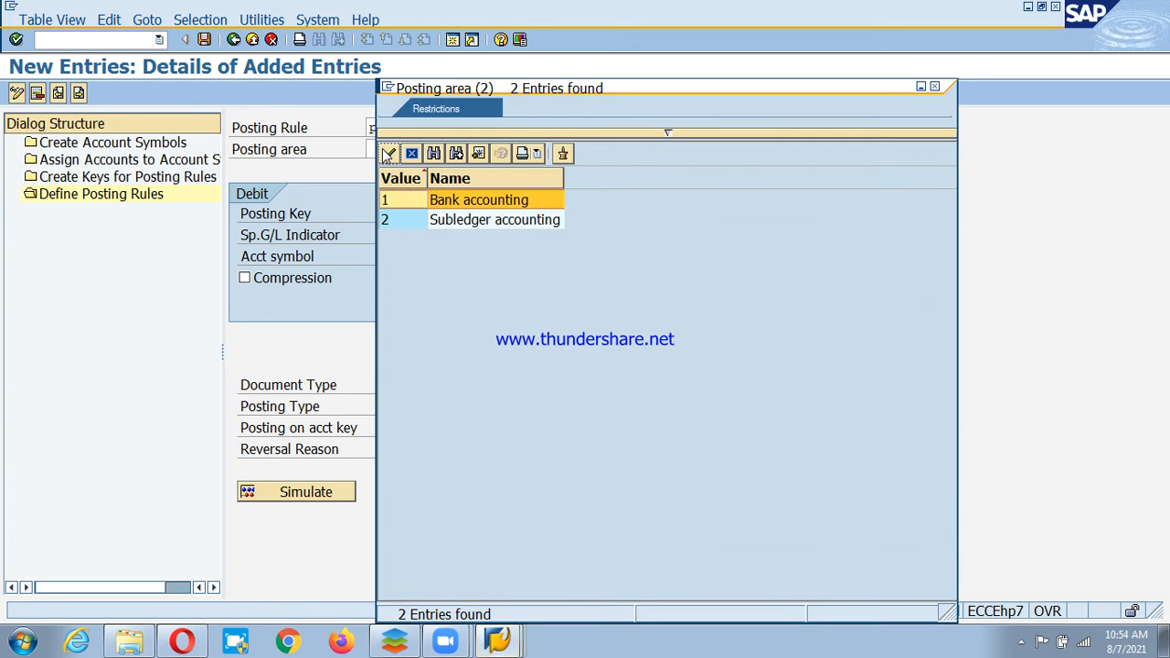
{"action": "double_click", "coordinate": [405, 222]}
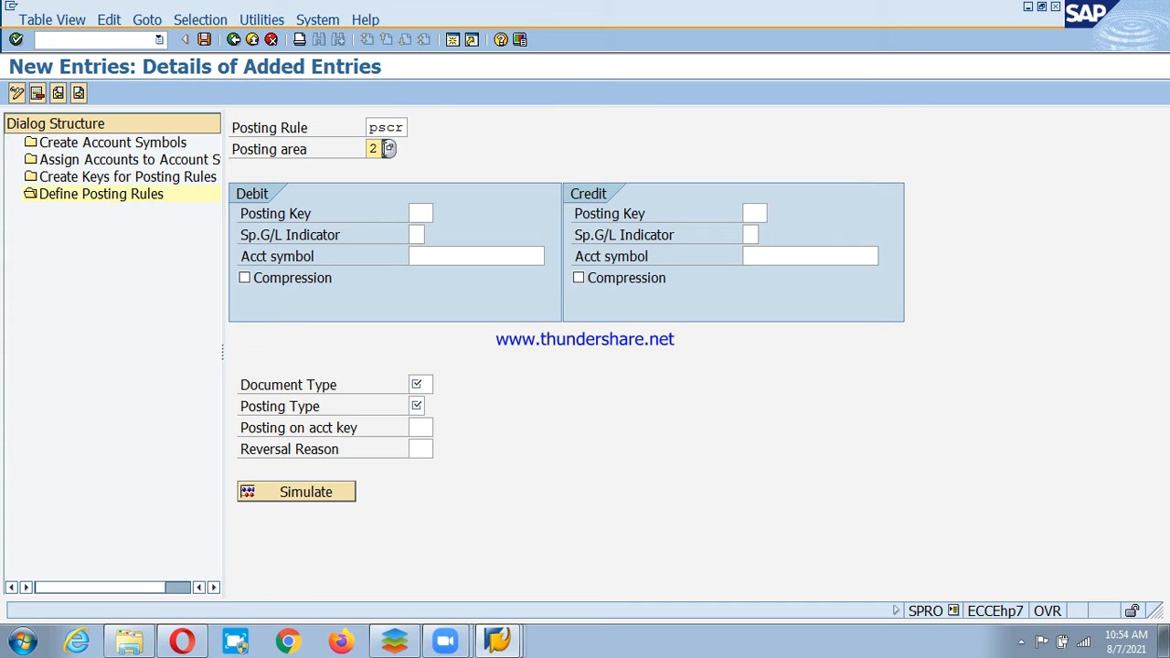
{"action": "left_click", "coordinate": [388, 149]}
{"action": "left_click", "coordinate": [409, 222]}
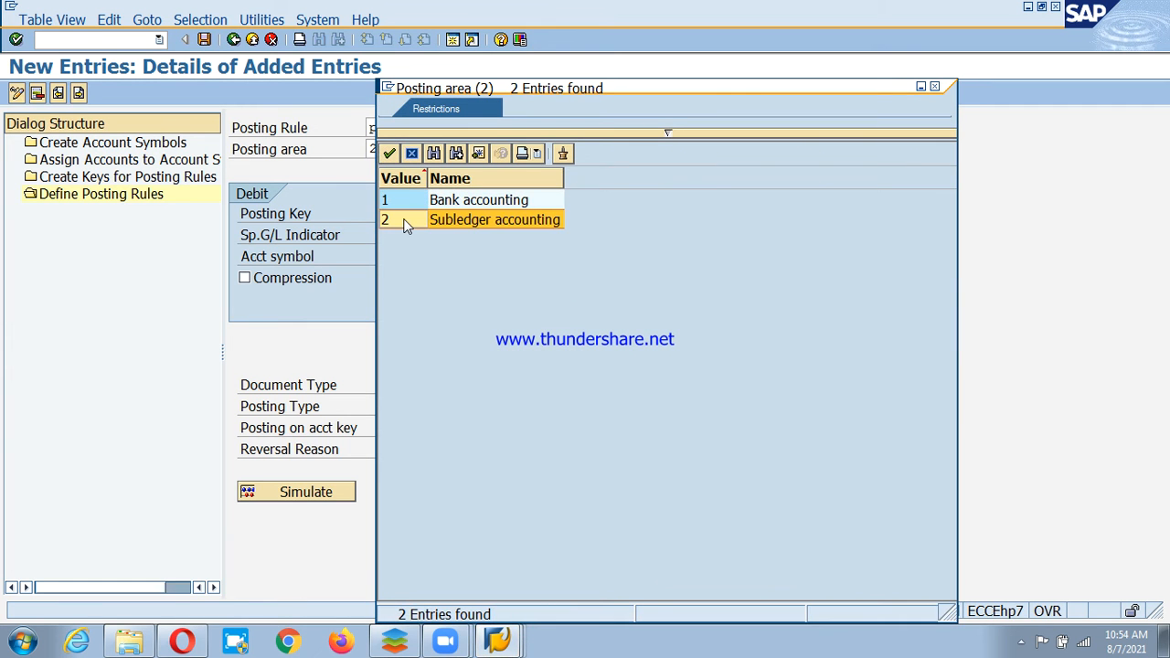
{"action": "left_click", "coordinate": [405, 200]}
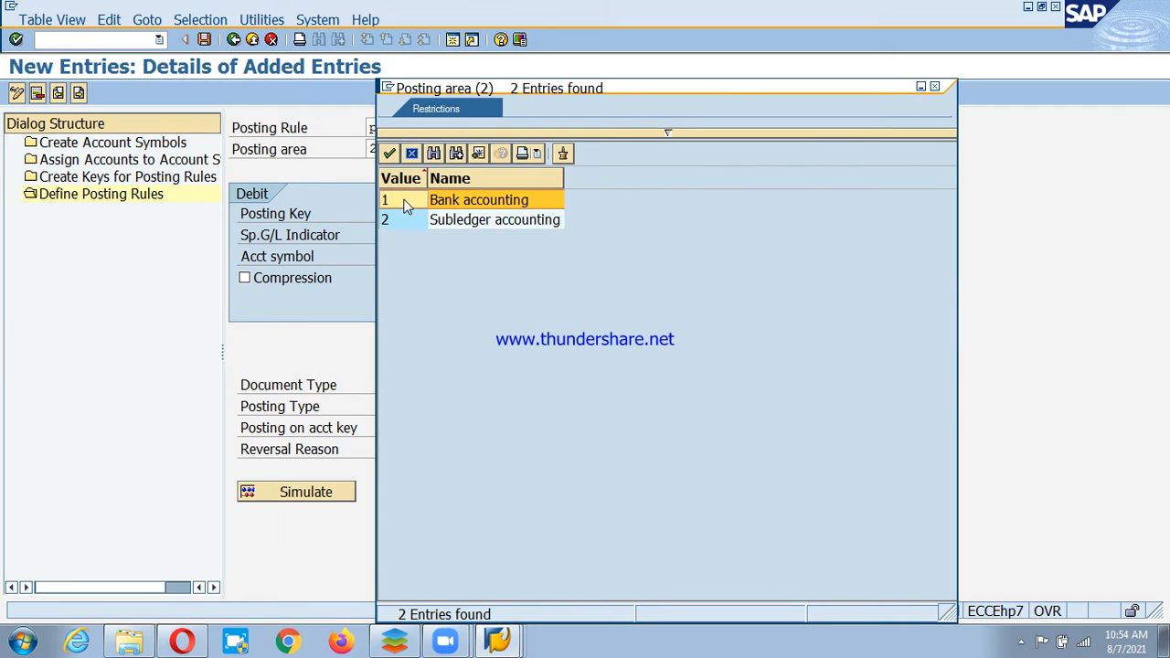
{"action": "left_click", "coordinate": [405, 220]}
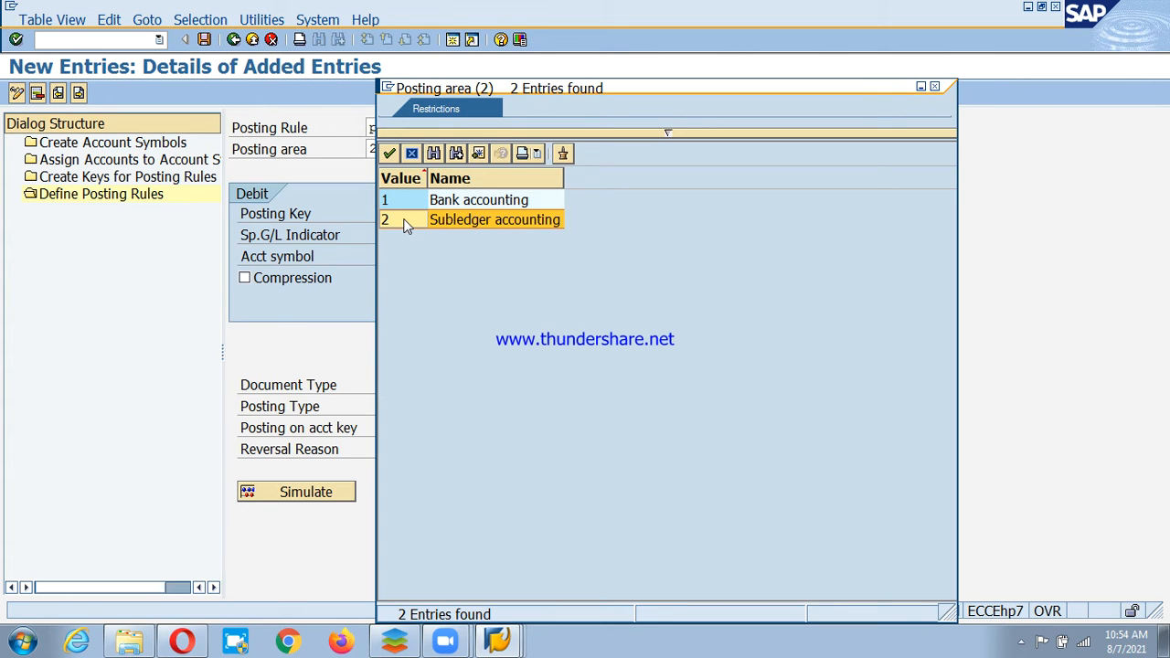
{"action": "double_click", "coordinate": [409, 222]}
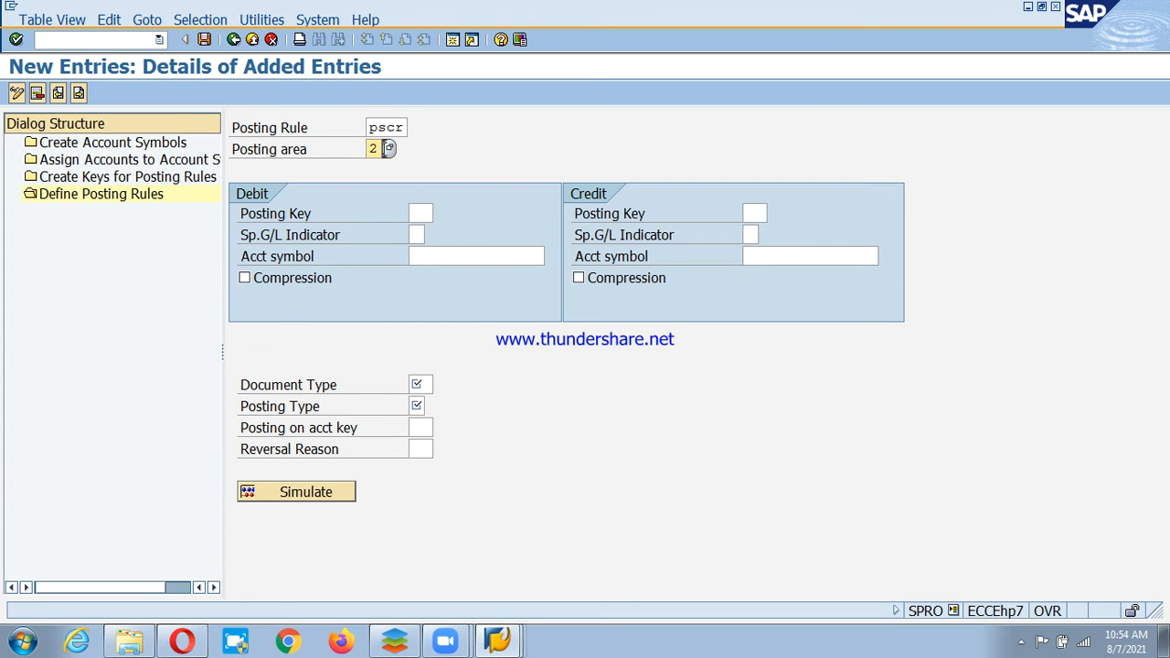
Set the debit side to posting key 40 with account symbol PSD-CHD.
{"action": "left_click", "coordinate": [432, 213]}
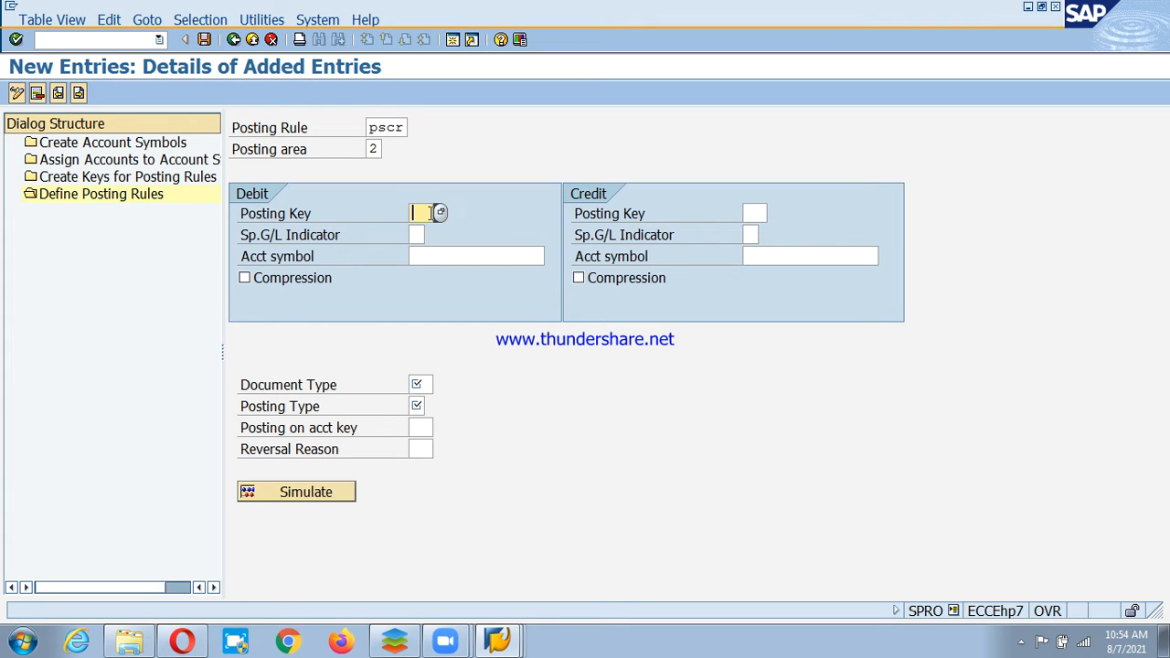
{"action": "type", "text": "40"}
{"action": "key", "text": "Tab"}
{"action": "left_click", "coordinate": [486, 256]}
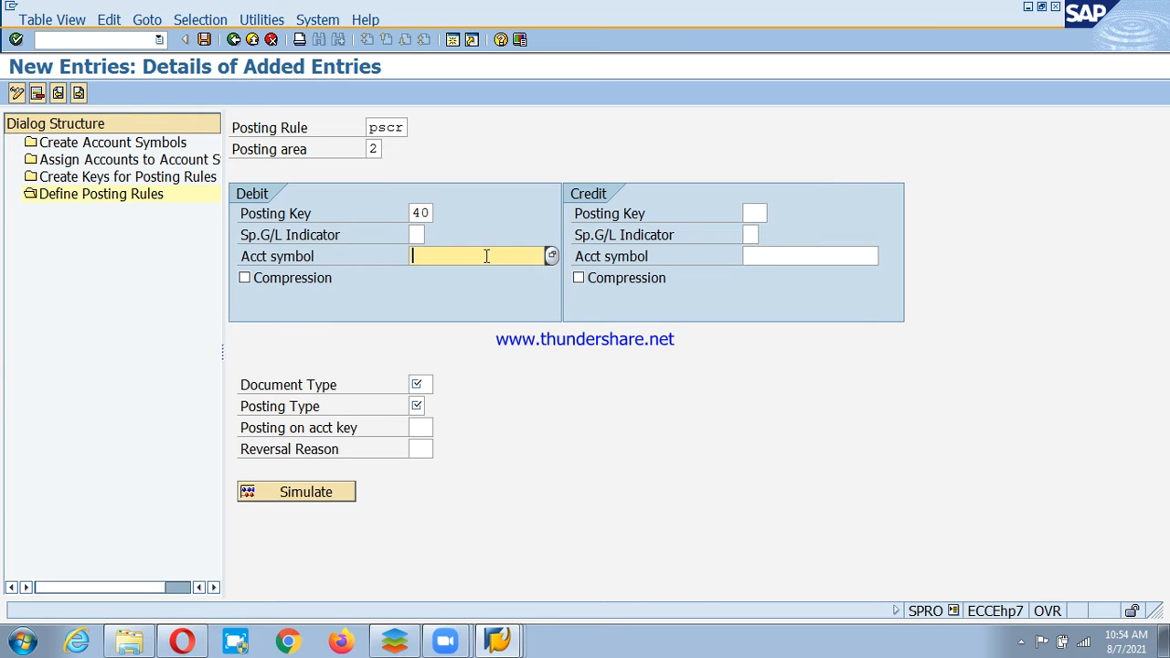
{"action": "key", "text": "F4"}
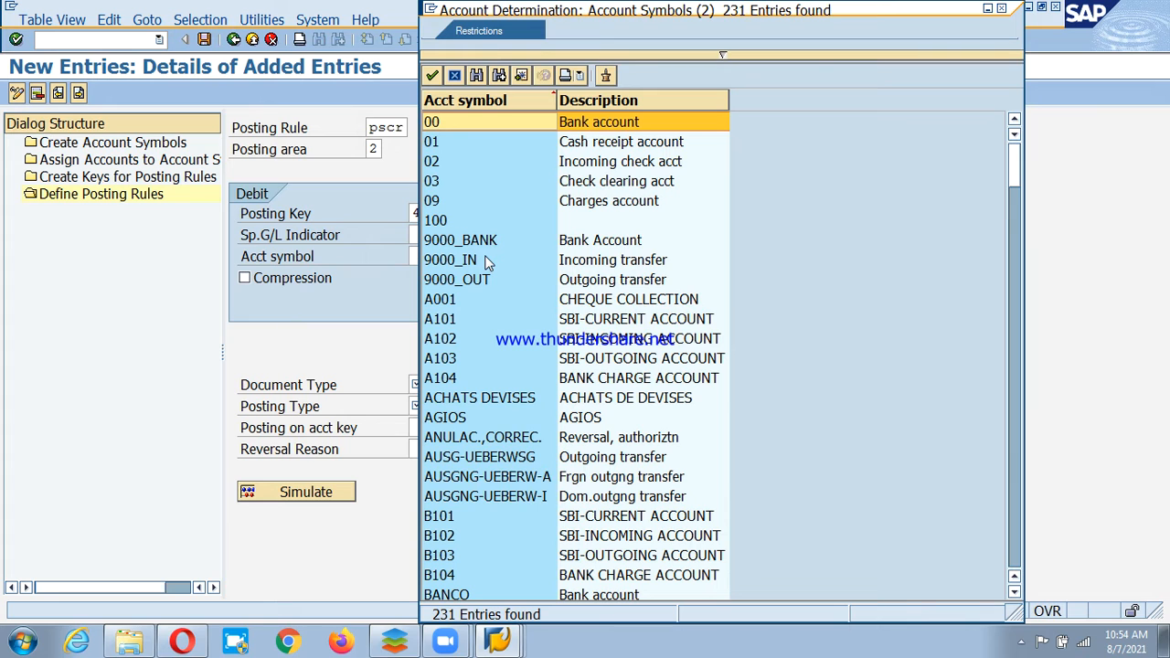
{"action": "key", "text": "ctrl+f"}
{"action": "type", "text": "PSD"}
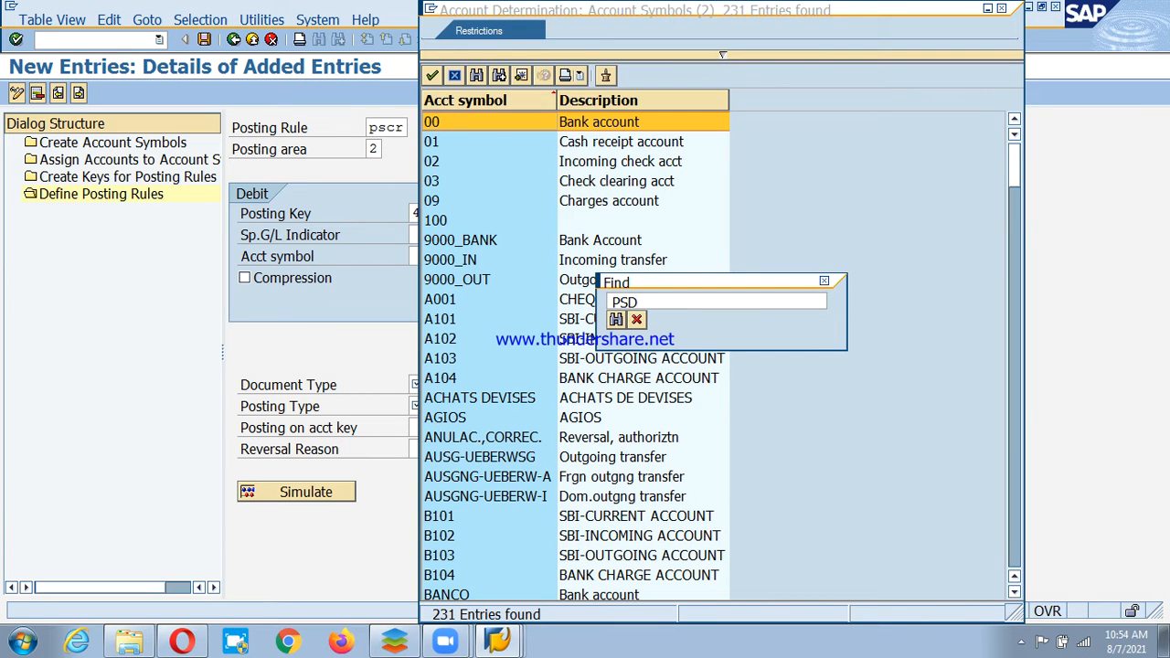
{"action": "type", "text": "-CHD"}
{"action": "key", "text": "Return"}
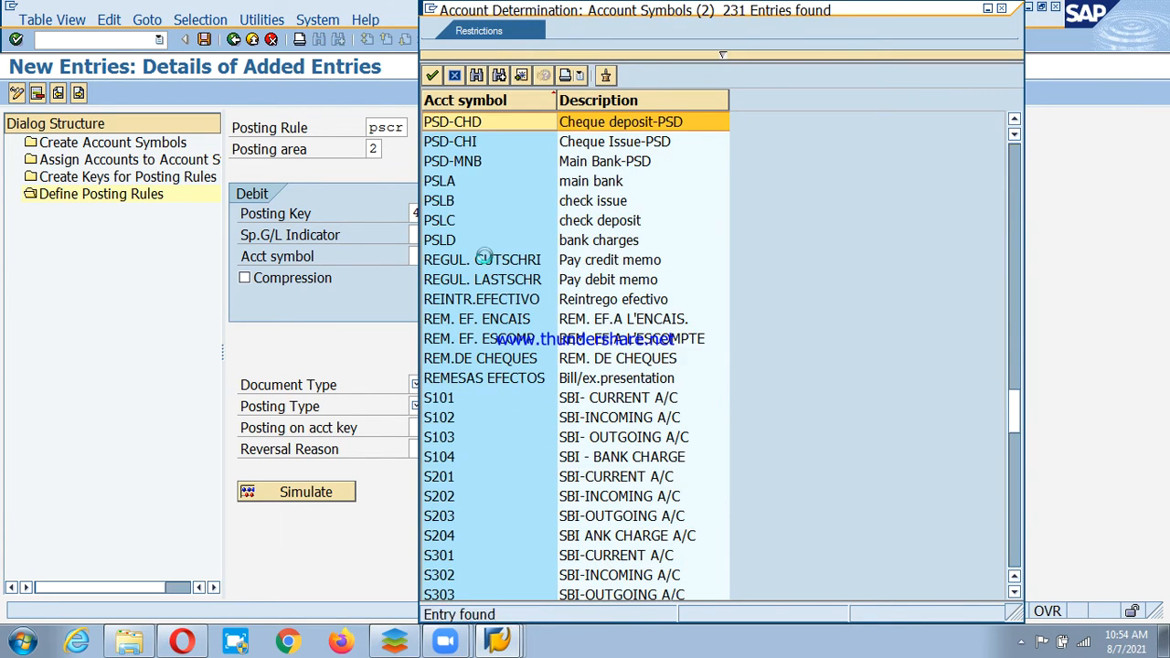
{"action": "key", "text": "Return"}
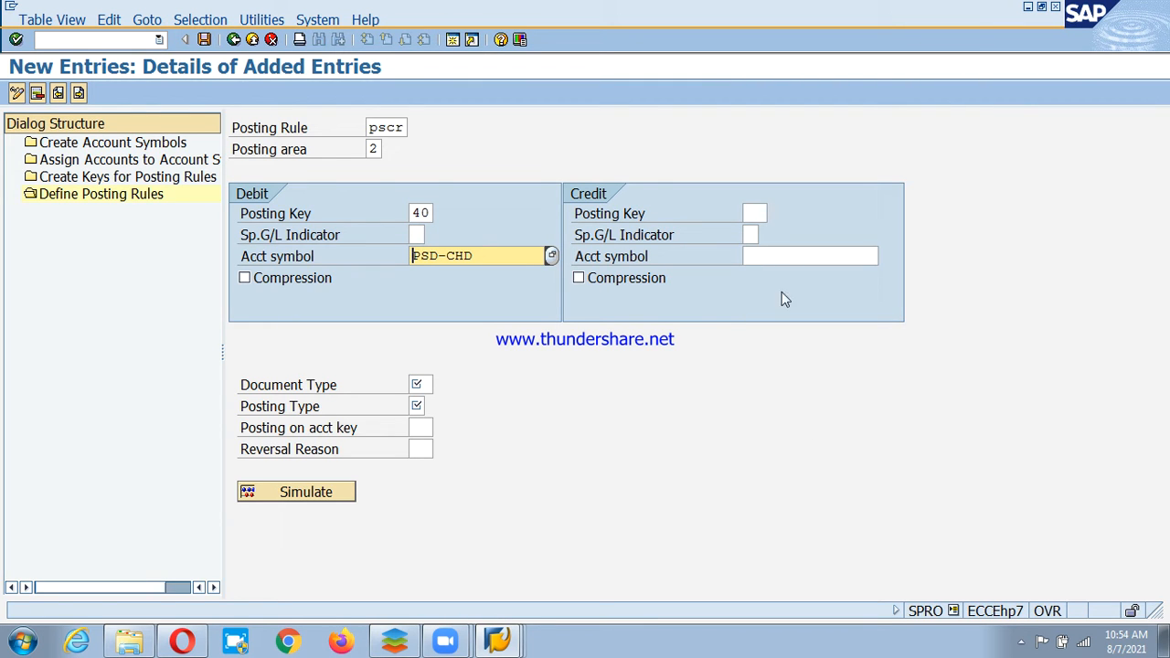
Set document type DZ and posting type 8 (Clear cred.subl.acct), then go to the next entry.
{"action": "left_click", "coordinate": [423, 382]}
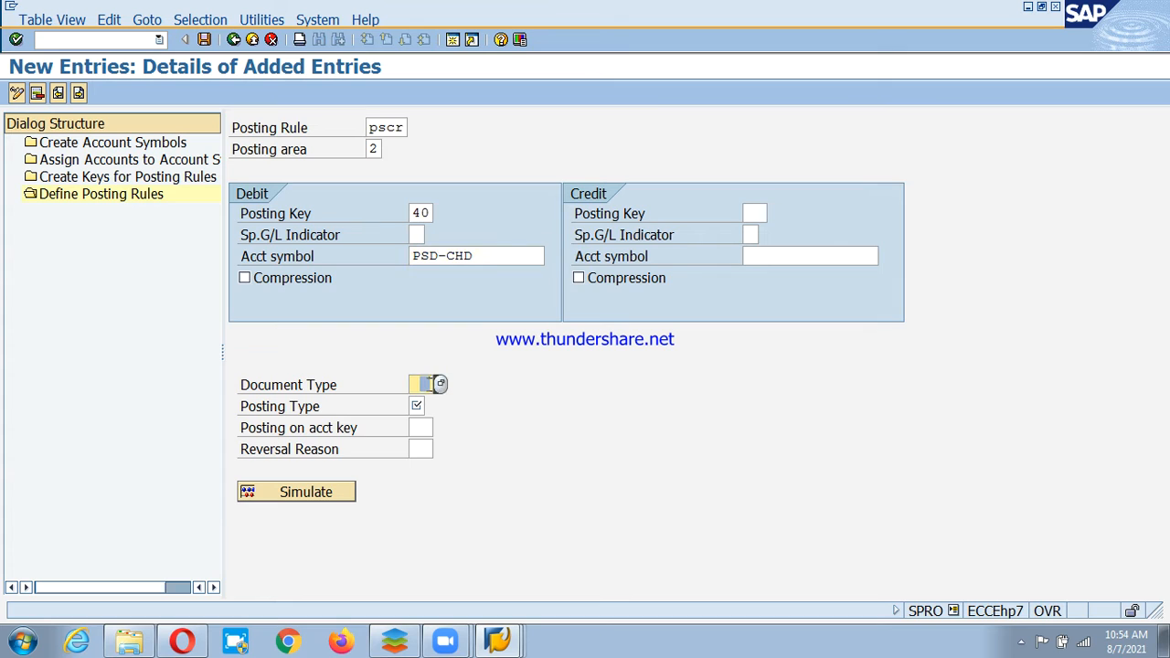
{"action": "type", "text": "d"}
{"action": "key", "text": "BackSpace"}
{"action": "type", "text": "DZ"}
{"action": "left_click", "coordinate": [419, 406]}
{"action": "left_click", "coordinate": [431, 406]}
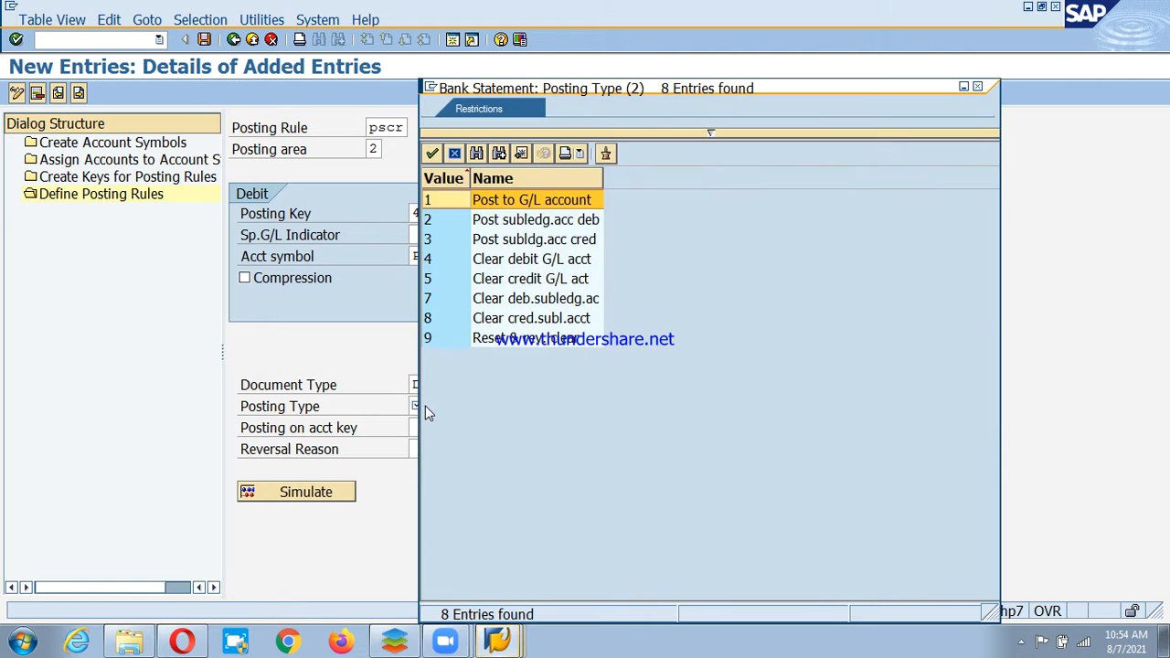
{"action": "left_click", "coordinate": [446, 317]}
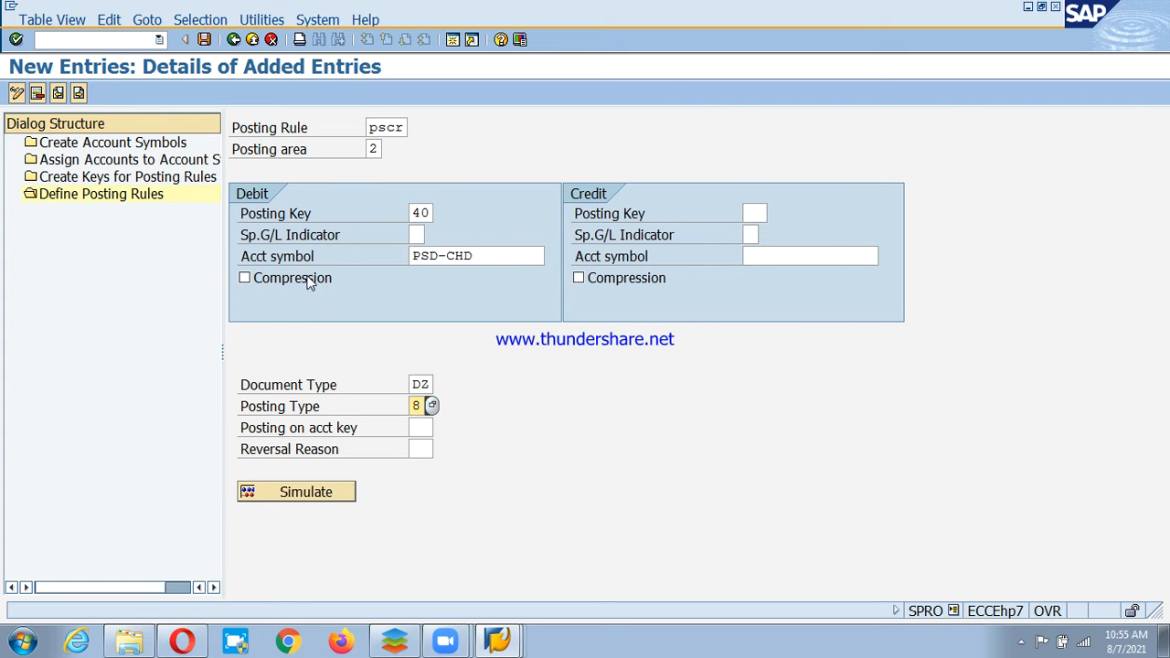
{"action": "left_click", "coordinate": [77, 95]}
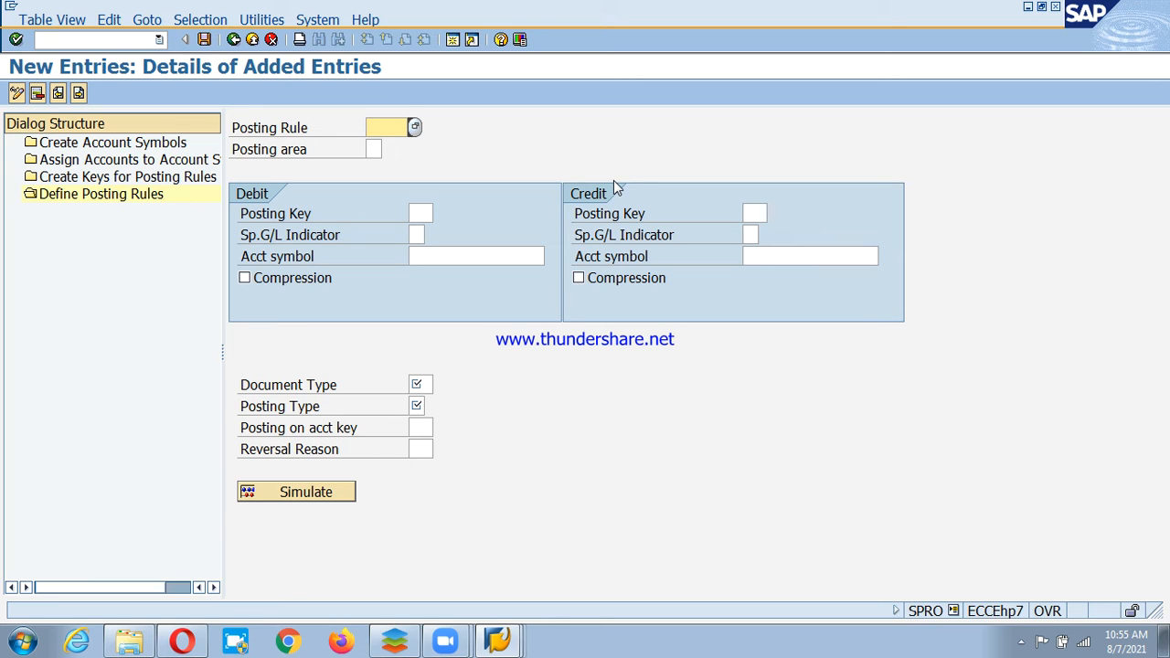
Enter posting rule PSCD with posting area 1, Bank accounting.
{"action": "type", "text": "pscd"}
{"action": "key", "text": "Tab"}
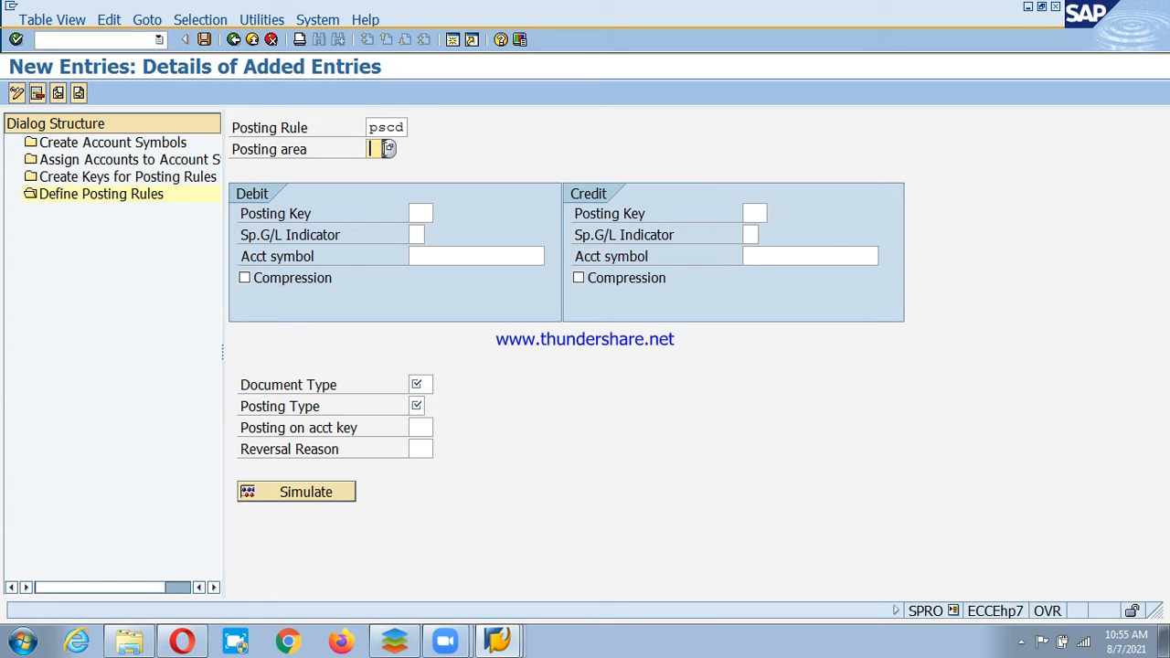
{"action": "left_click", "coordinate": [388, 149]}
{"action": "key", "text": "Return"}
Set the debit side to posting key 40 with account symbol PSD-MNB.
{"action": "left_click", "coordinate": [421, 213]}
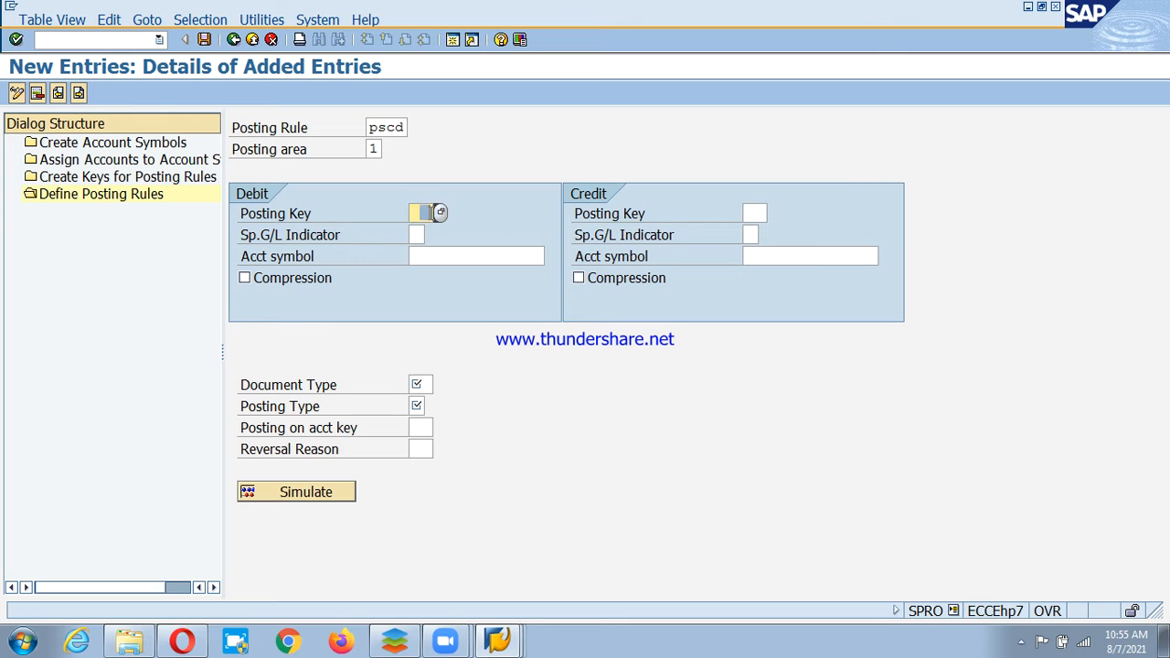
{"action": "type", "text": "40"}
{"action": "key", "text": "Tab"}
{"action": "left_click", "coordinate": [486, 256]}
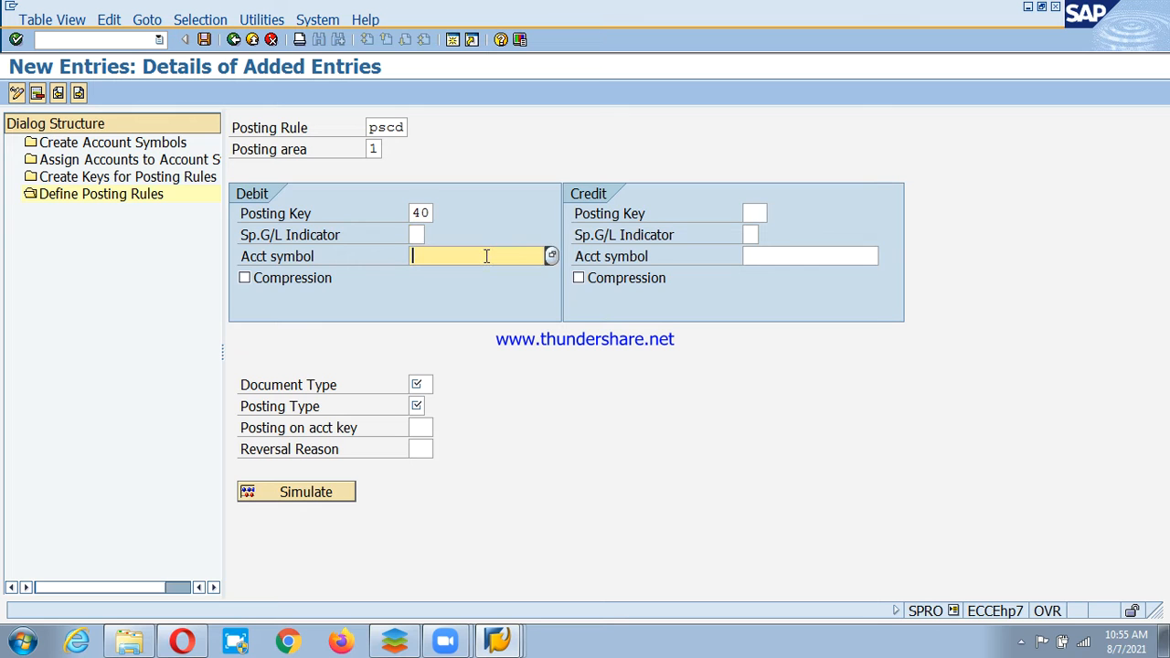
{"action": "key", "text": "F4"}
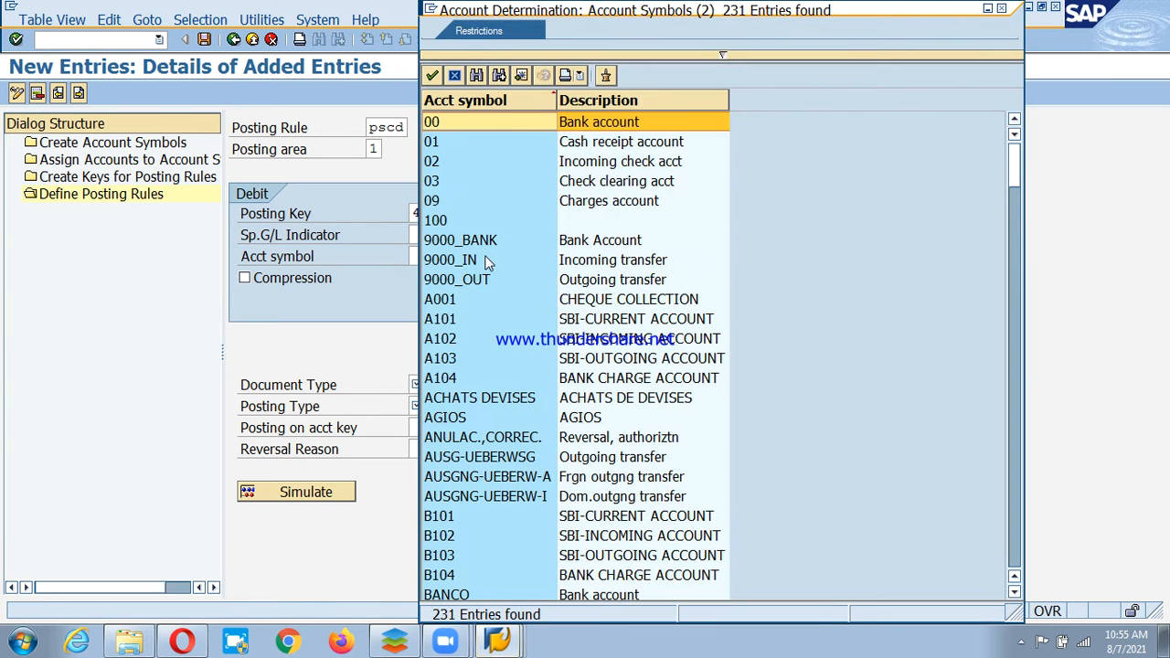
{"action": "key", "text": "ctrl+f"}
{"action": "type", "text": "psd"}
{"action": "key", "text": "BackSpace"}
{"action": "key", "text": "BackSpace"}
{"action": "key", "text": "BackSpace"}
{"action": "type", "text": "PSD"}
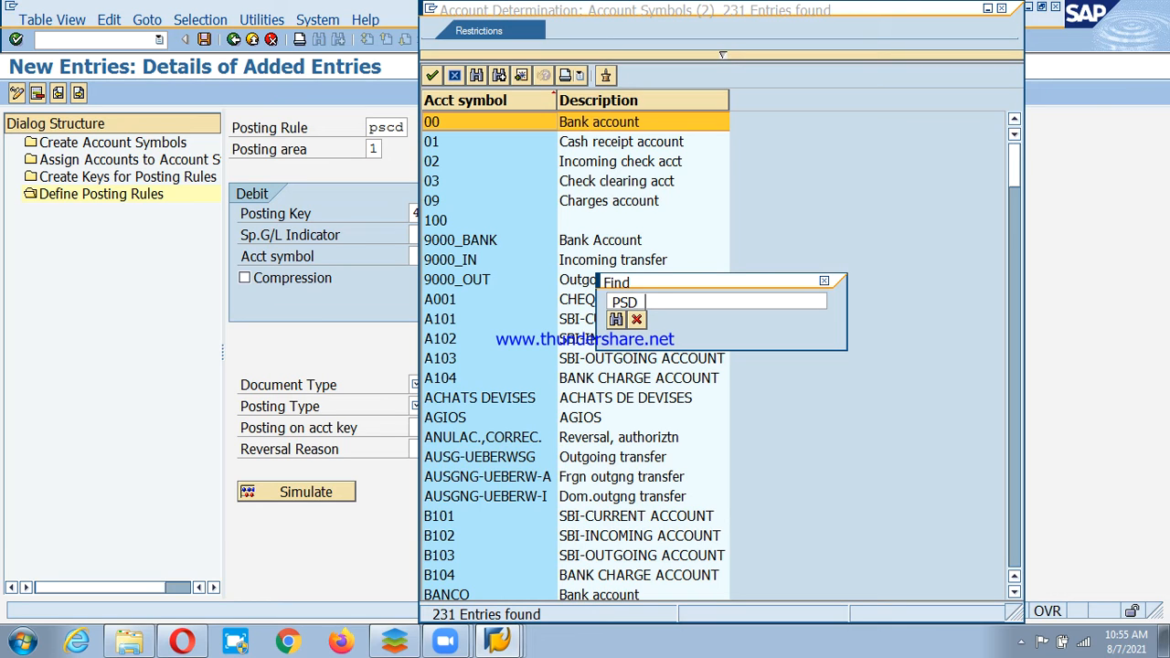
{"action": "type", "text": "-MNB"}
{"action": "key", "text": "Return"}
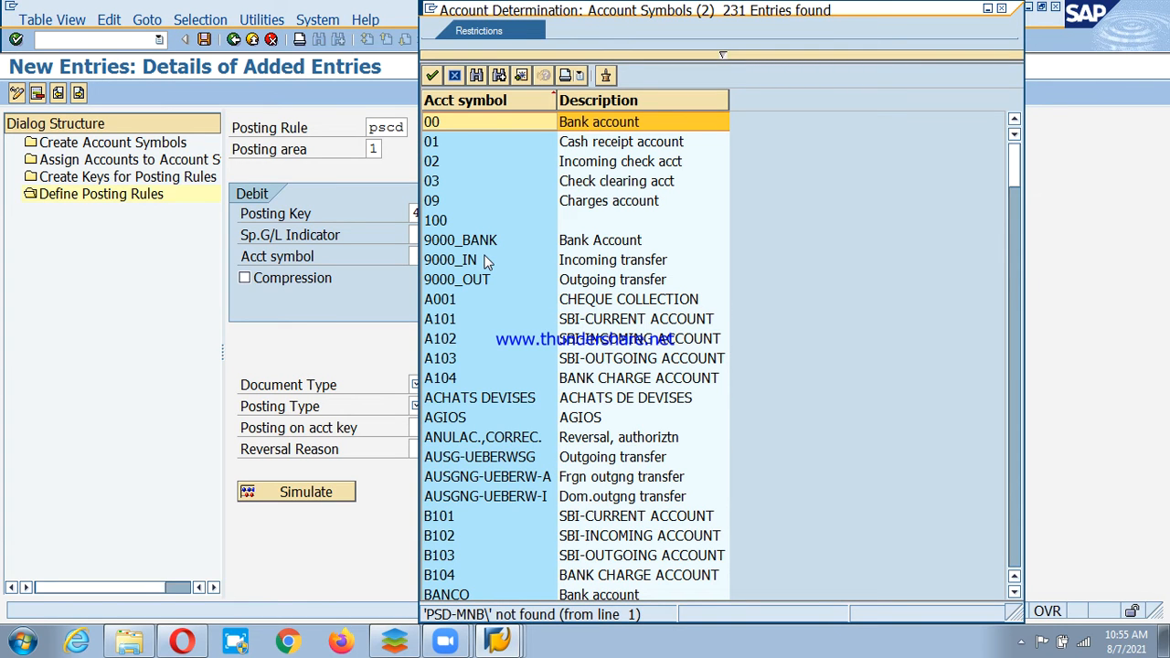
{"action": "key", "text": "ctrl+f"}
{"action": "key", "text": "Escape"}
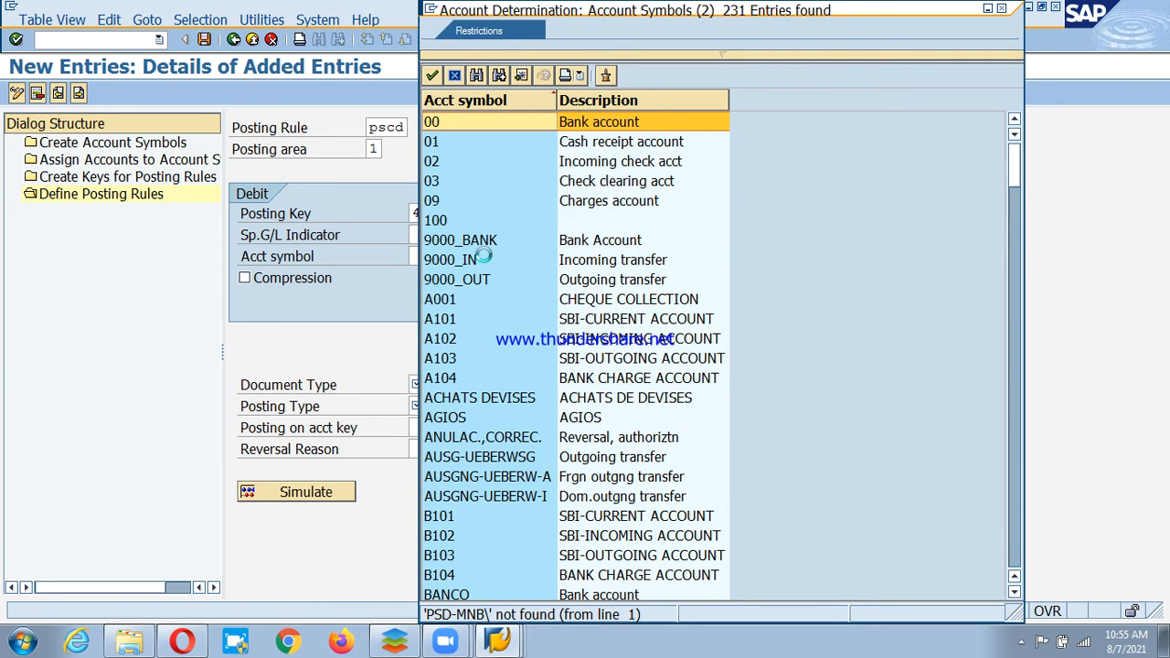
{"action": "key", "text": "ctrl+f"}
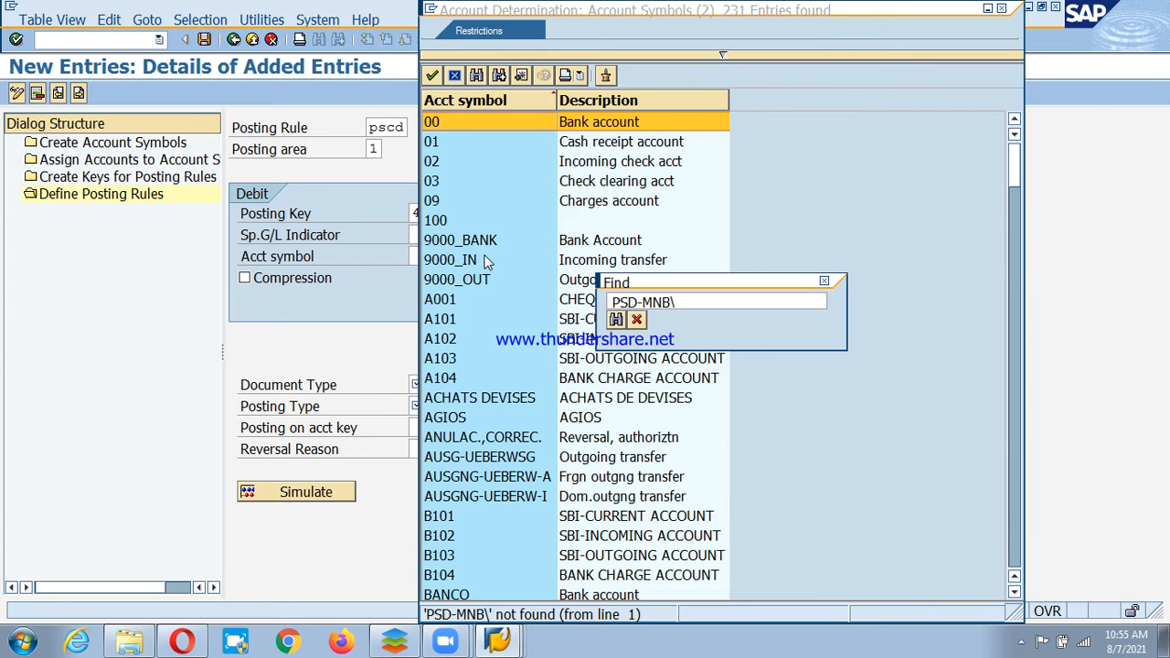
{"action": "key", "text": "BackSpace"}
{"action": "key", "text": "Return"}
{"action": "key", "text": "Return"}
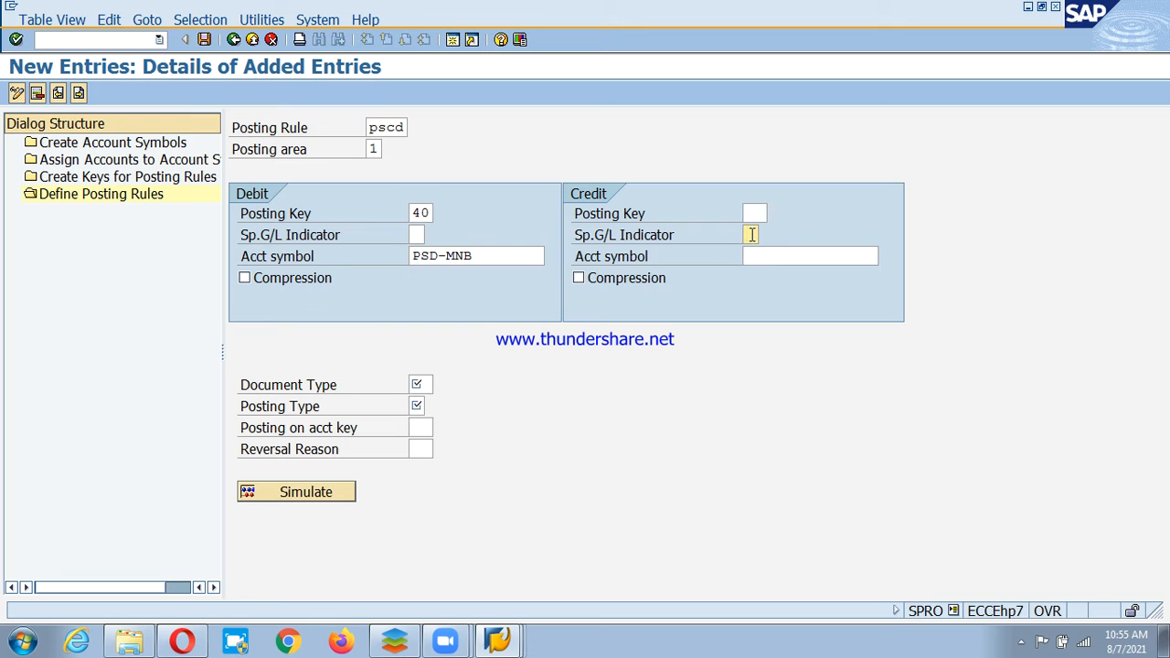
Set document type SA and posting type 5 (clear credit G/L account), then start a blank entry.
{"action": "left_click", "coordinate": [435, 384]}
{"action": "type", "text": "SA"}
{"action": "left_click", "coordinate": [430, 406]}
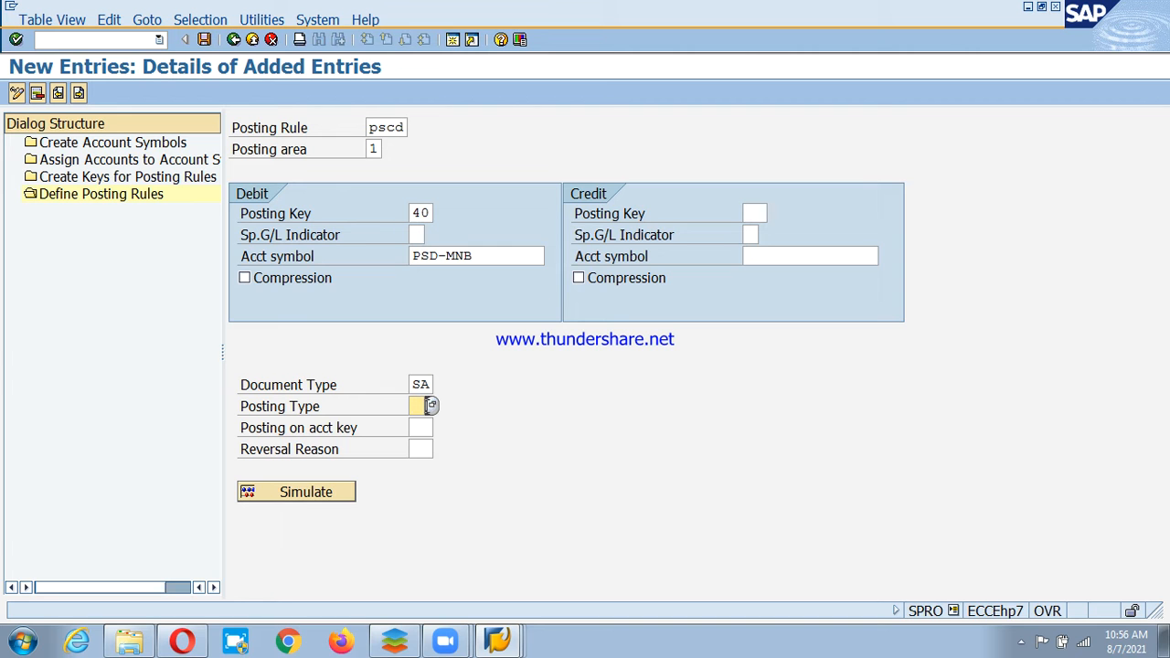
{"action": "left_click", "coordinate": [432, 406]}
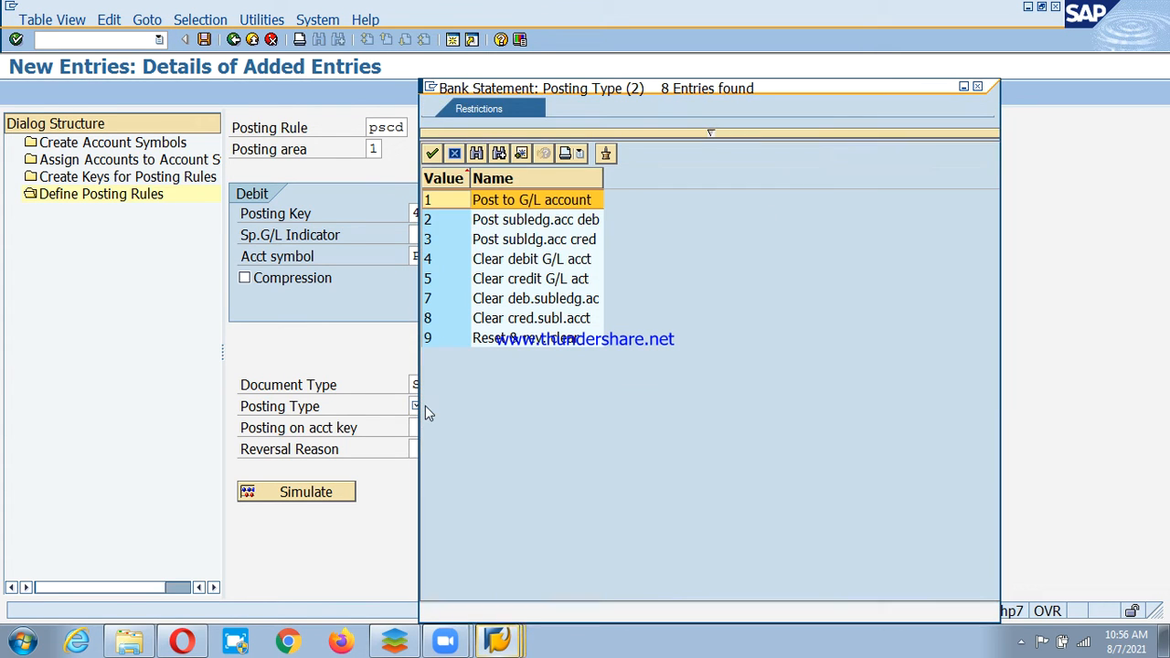
{"action": "double_click", "coordinate": [448, 282]}
{"action": "left_click", "coordinate": [396, 127]}
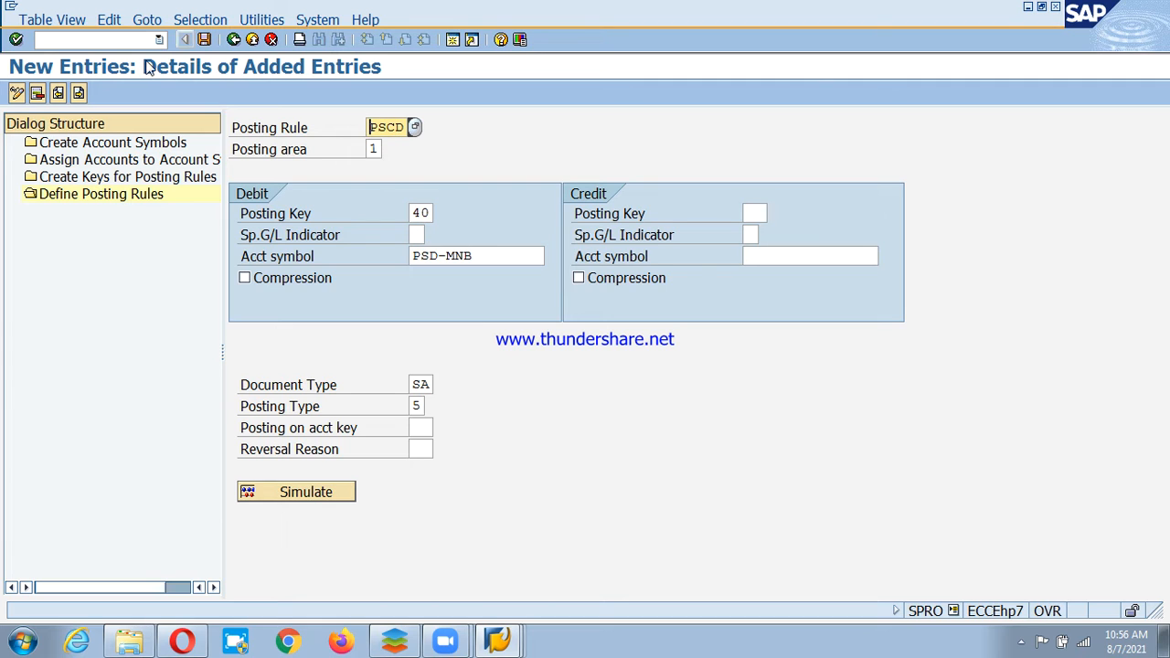
{"action": "left_click", "coordinate": [79, 95]}
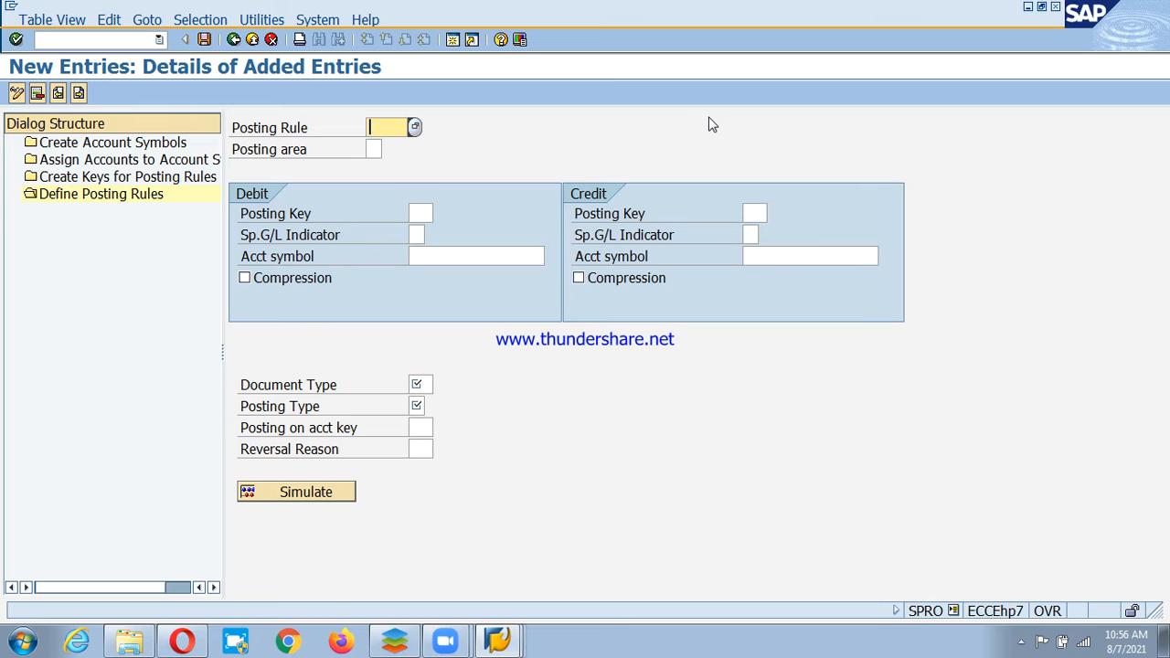
Enter posting rule PSCI with posting area 1, Bank accounting.
{"action": "type", "text": "PSCO"}
{"action": "key", "text": "BackSpace"}
{"action": "type", "text": "I"}
{"action": "key", "text": "Tab"}
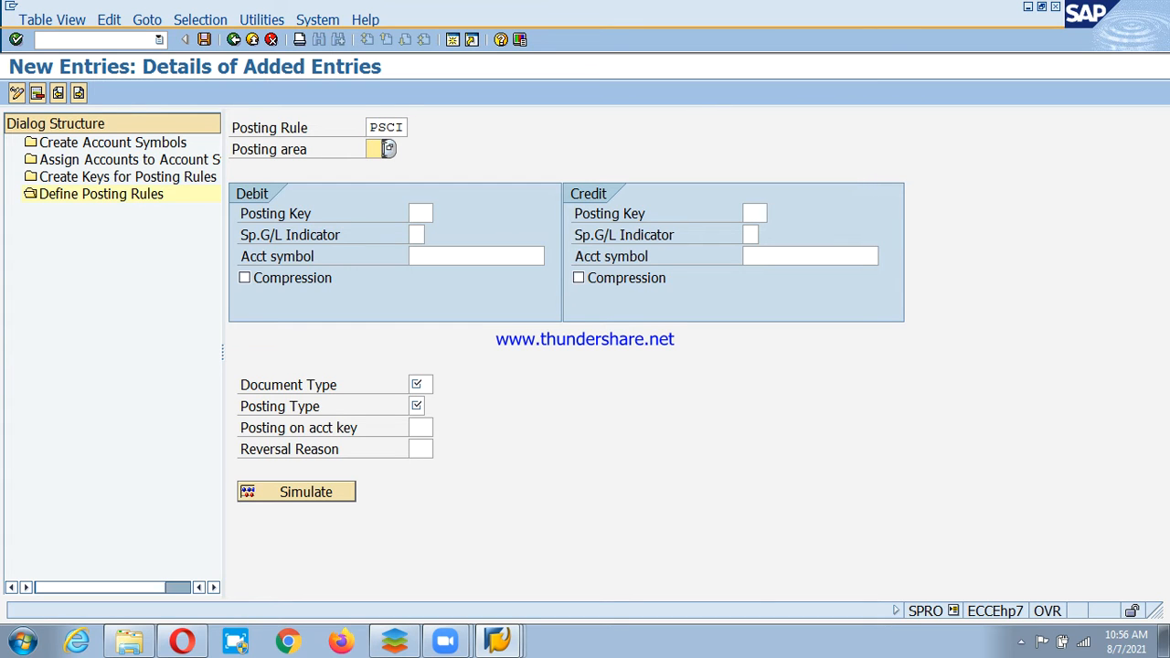
{"action": "left_click", "coordinate": [387, 149]}
{"action": "key", "text": "Return"}
{"action": "left_click", "coordinate": [313, 279]}
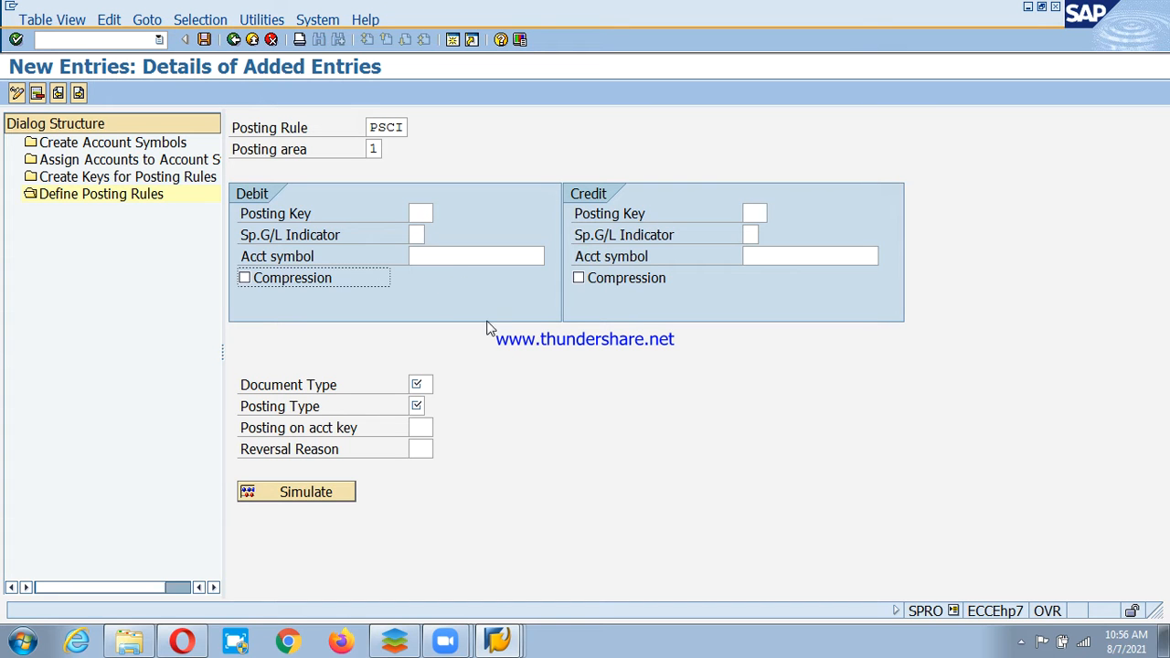
Set the debit account symbol to PSD-CHI.
{"action": "left_click", "coordinate": [447, 257]}
{"action": "left_click", "coordinate": [552, 256]}
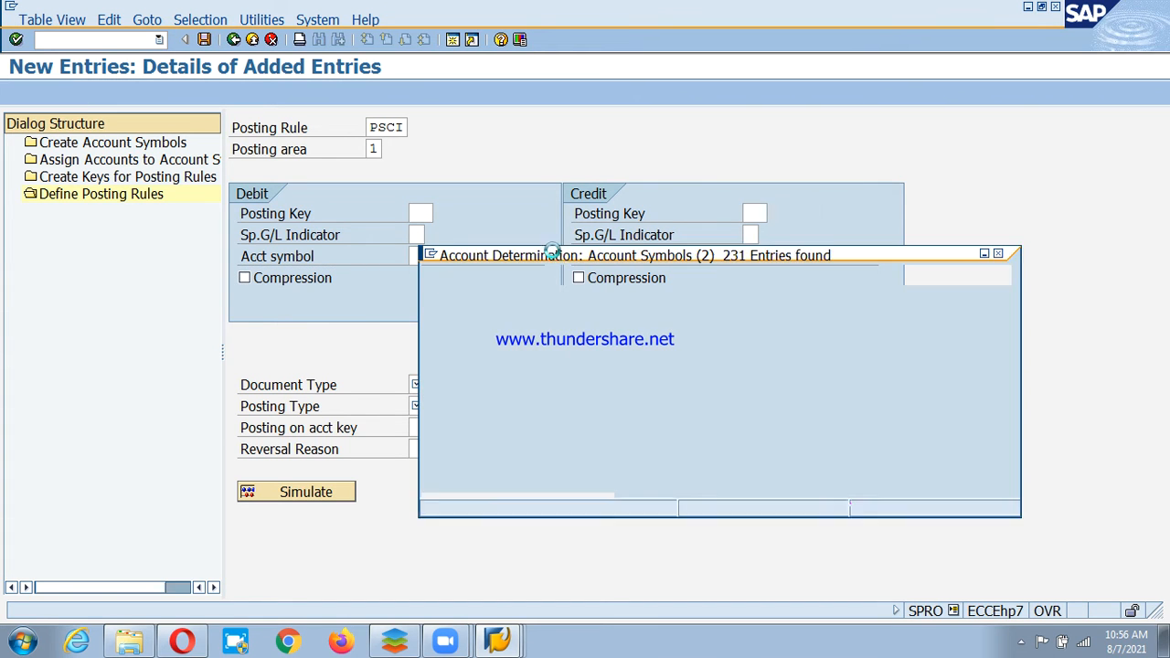
{"action": "key", "text": "ctrl+f"}
{"action": "type", "text": "psd"}
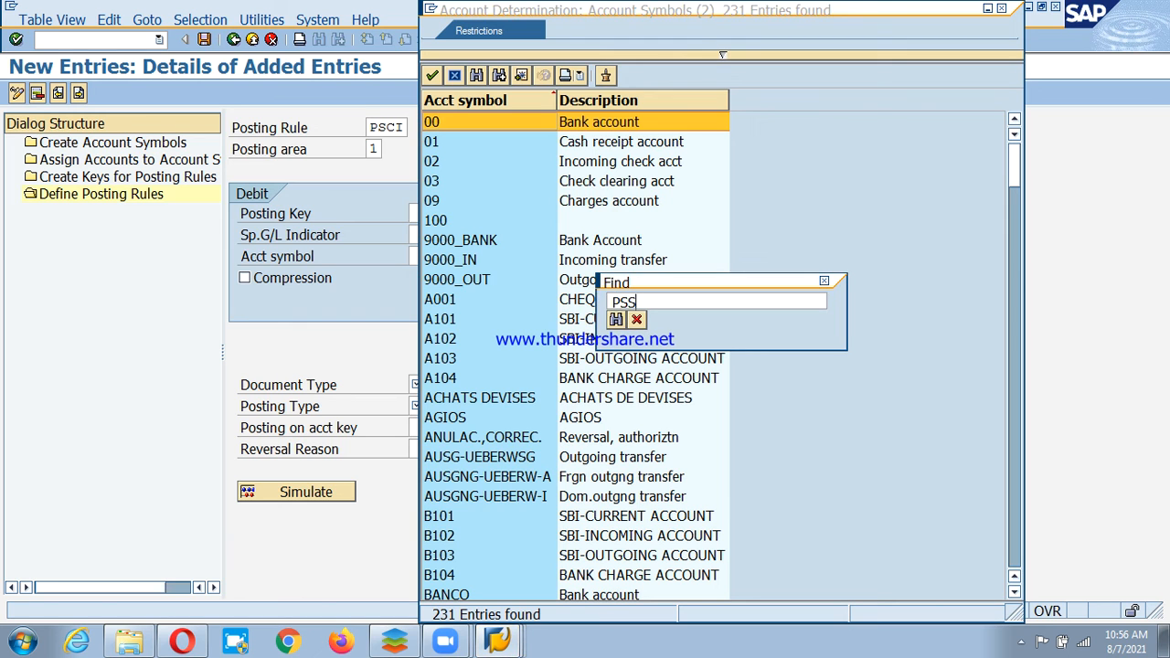
{"action": "key", "text": "Return"}
{"action": "double_click", "coordinate": [480, 160]}
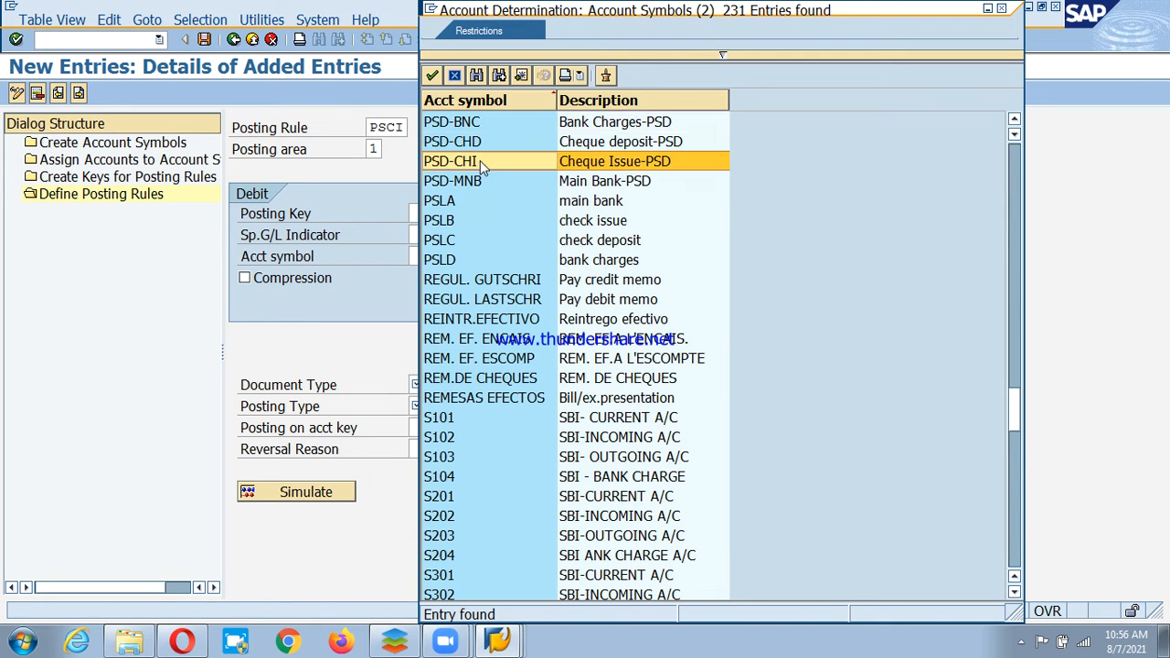
Set the credit side to posting key 50 with account symbol PSD-MNB.
{"action": "left_click", "coordinate": [759, 216]}
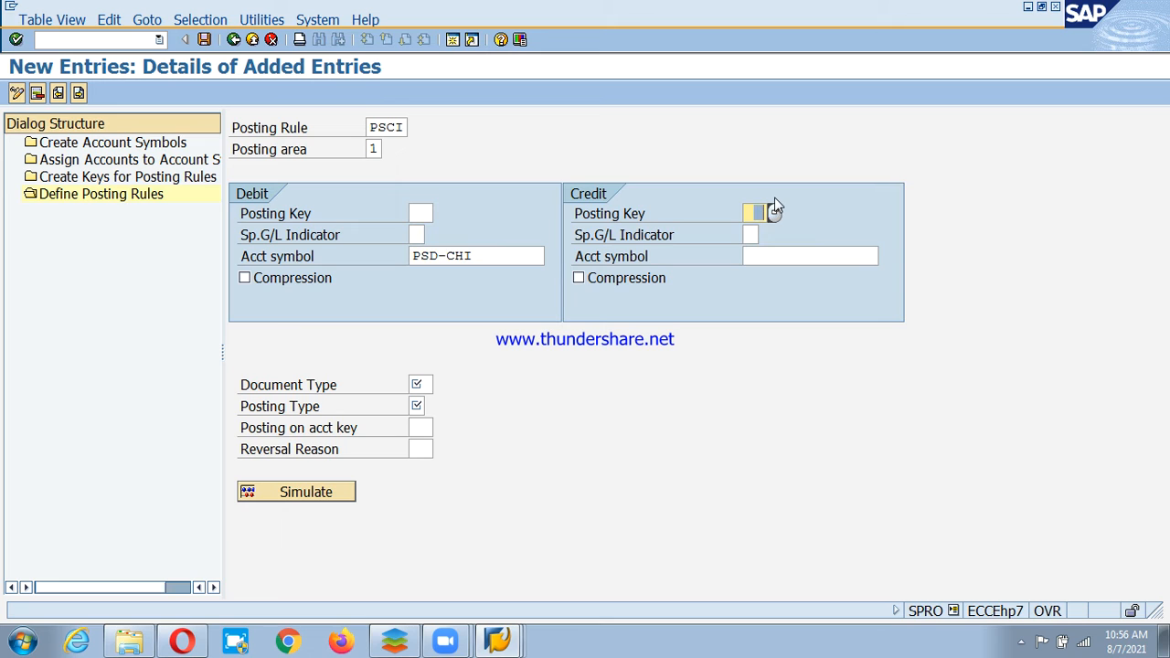
{"action": "type", "text": "50"}
{"action": "left_click", "coordinate": [820, 256]}
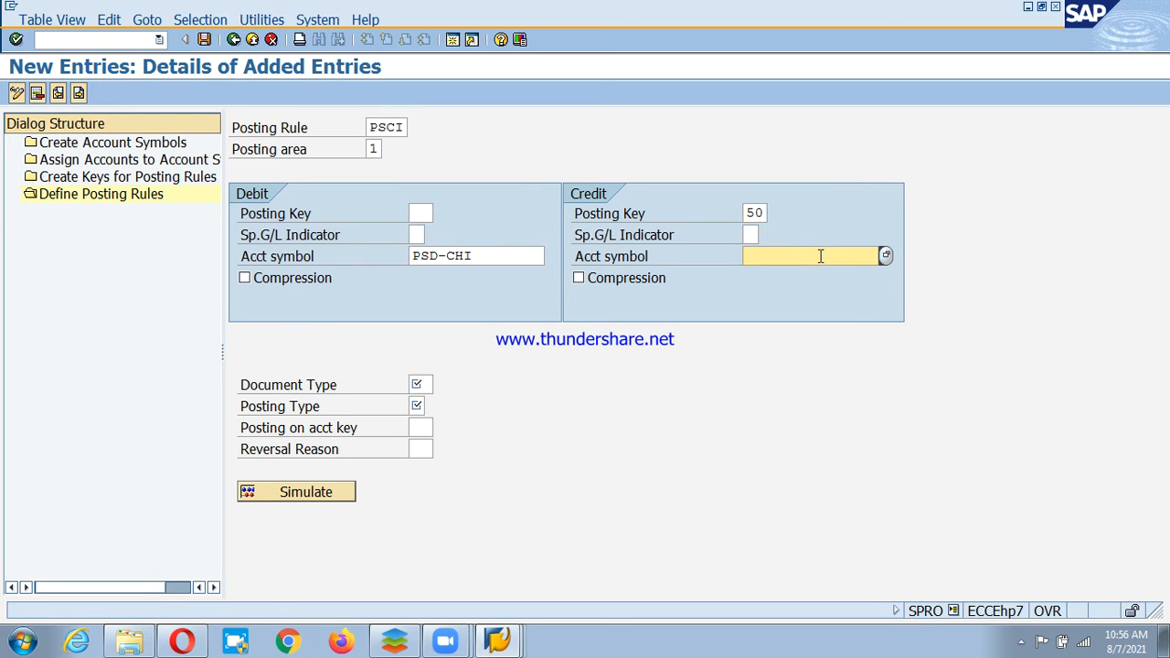
{"action": "type", "text": "PSD-MNB"}
Set document type SA and posting type 4 (clear debit G/L account), then start a blank entry.
{"action": "left_click", "coordinate": [430, 384]}
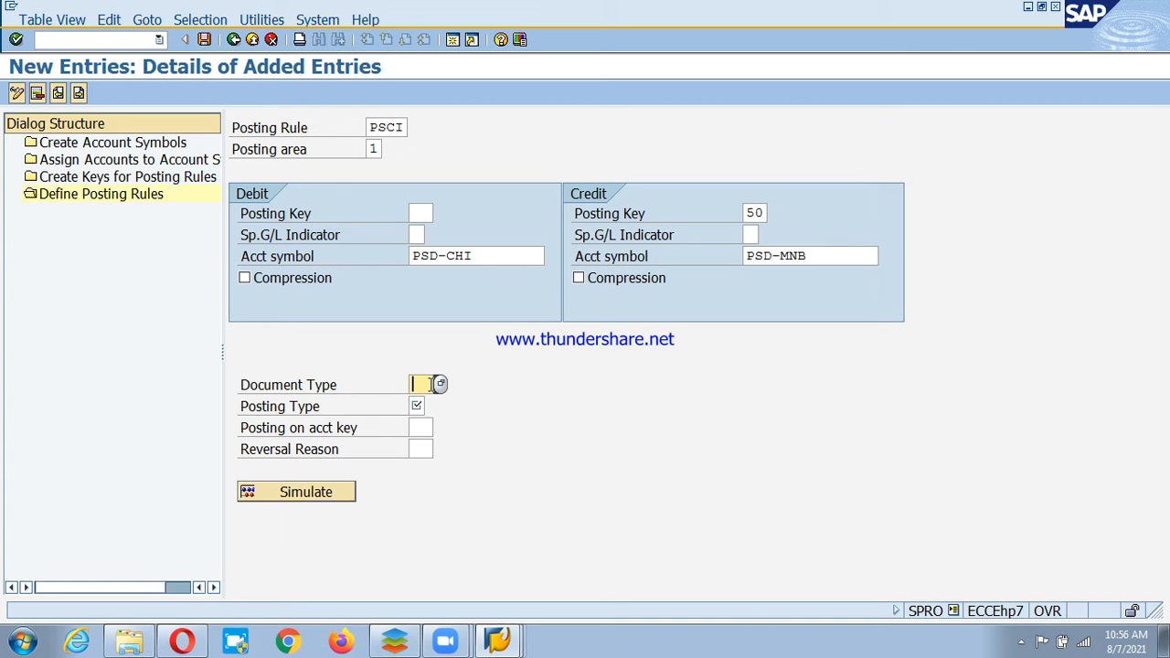
{"action": "type", "text": "SA"}
{"action": "left_click", "coordinate": [431, 406]}
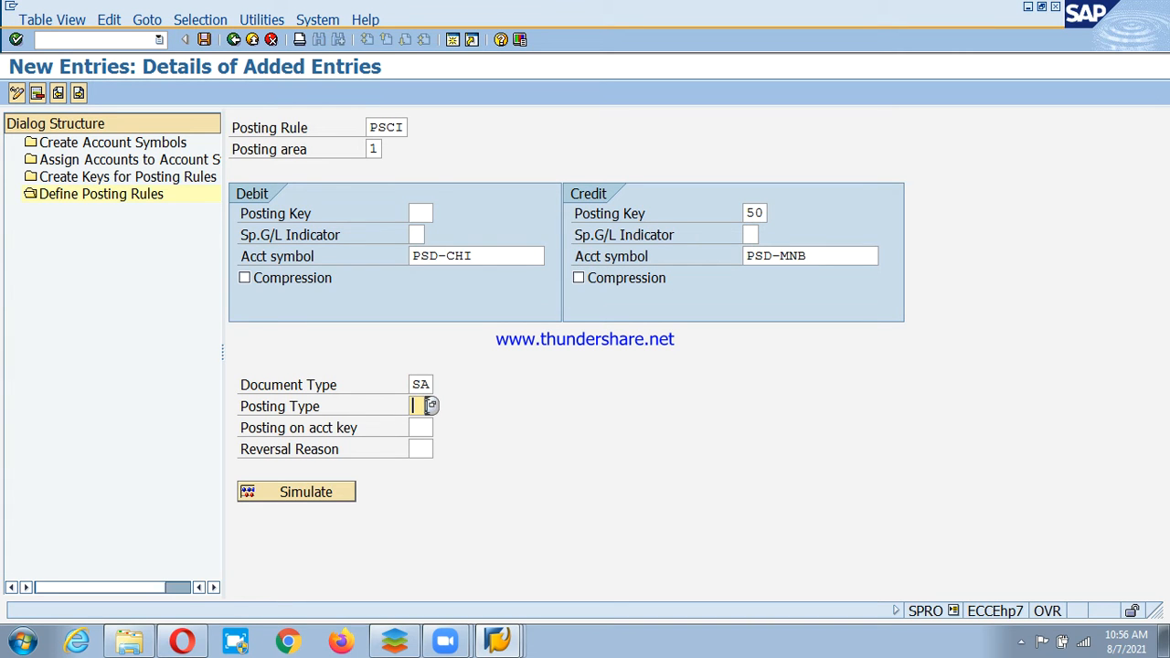
{"action": "left_click", "coordinate": [430, 406]}
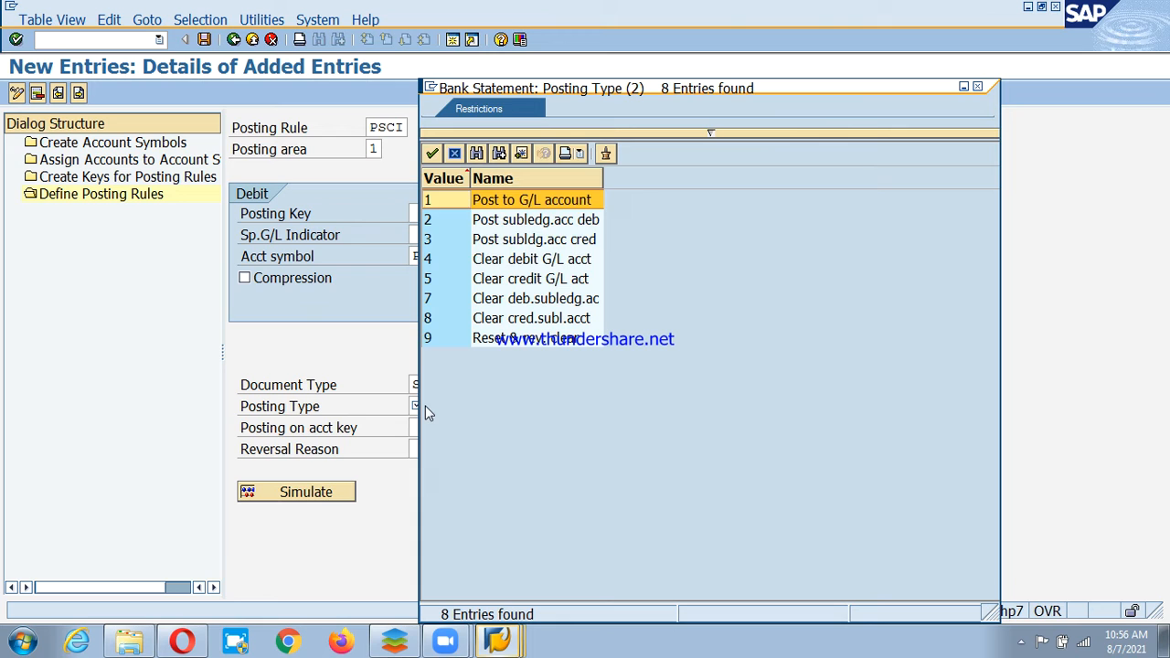
{"action": "left_click", "coordinate": [446, 258]}
{"action": "left_click", "coordinate": [397, 127]}
{"action": "type", "text": "PSC"}
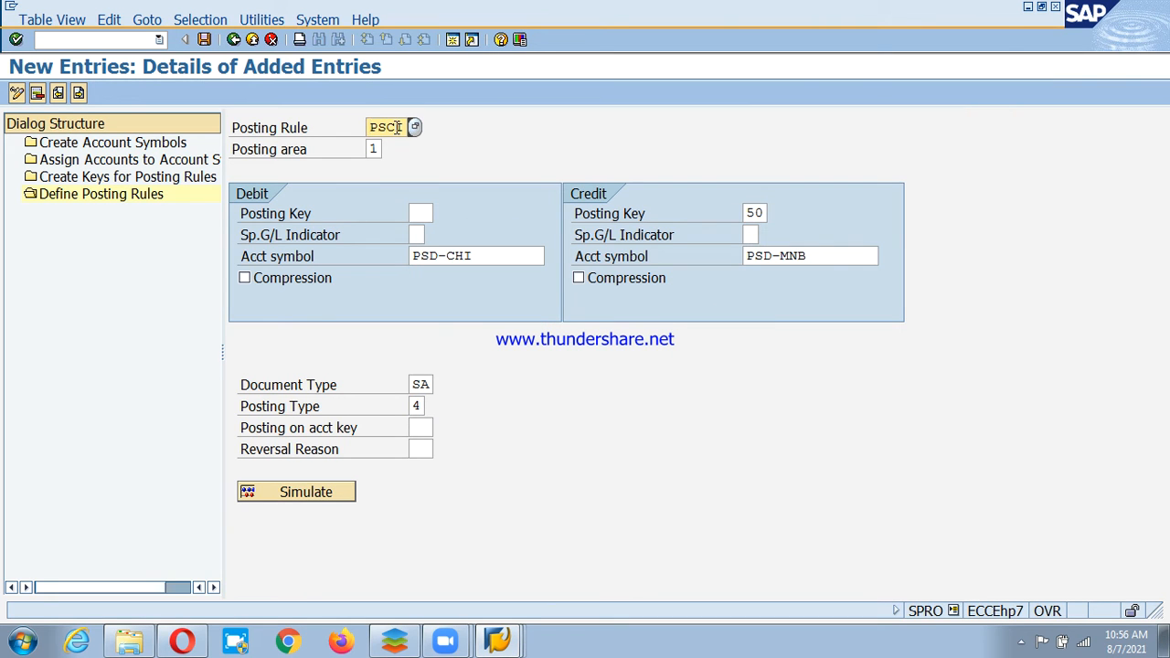
{"action": "type", "text": "I"}
{"action": "left_click", "coordinate": [78, 93]}
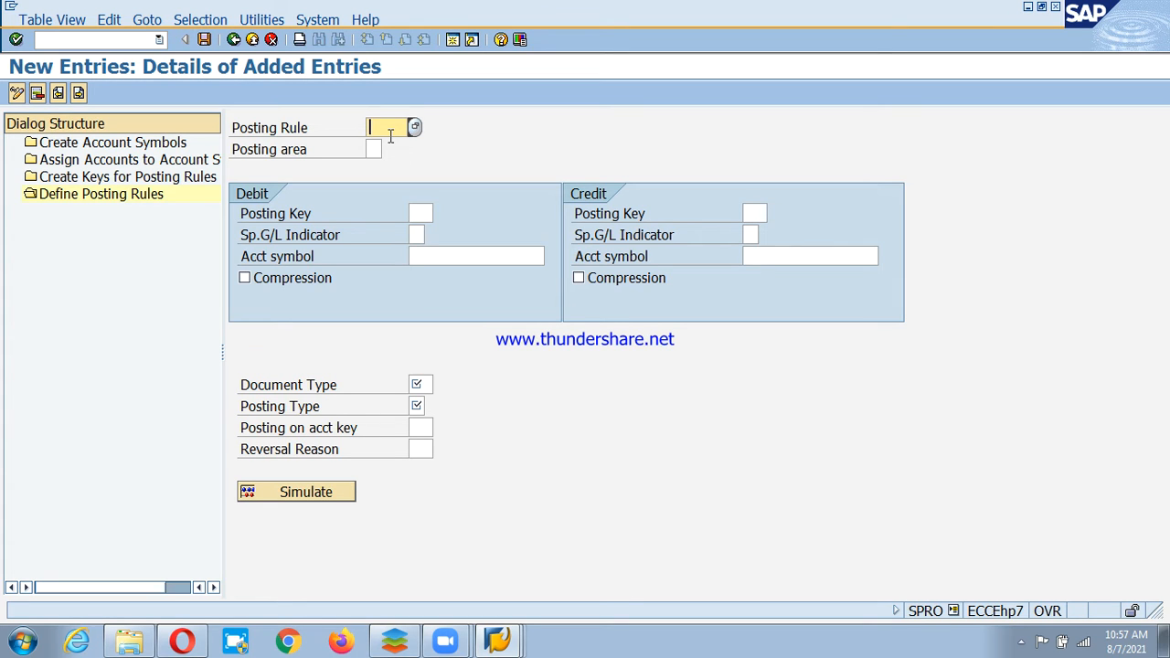
Enter posting rule PSBC with posting area 1, Bank accounting.
{"action": "type", "text": "PSBC"}
{"action": "key", "text": "Tab"}
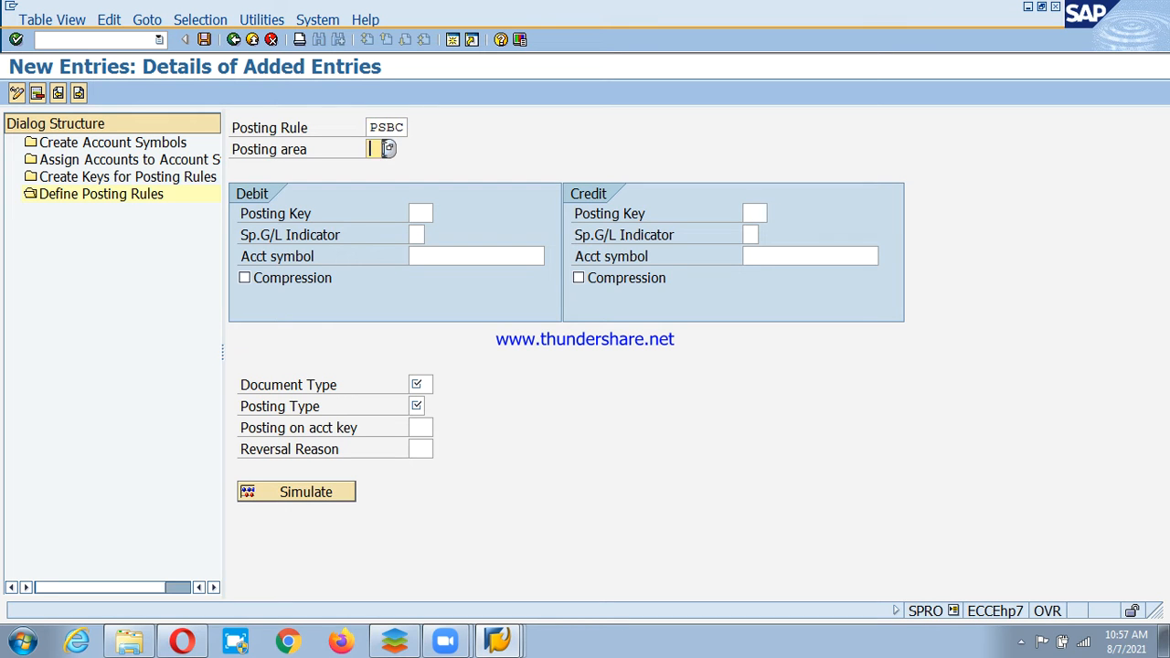
{"action": "left_click", "coordinate": [389, 149]}
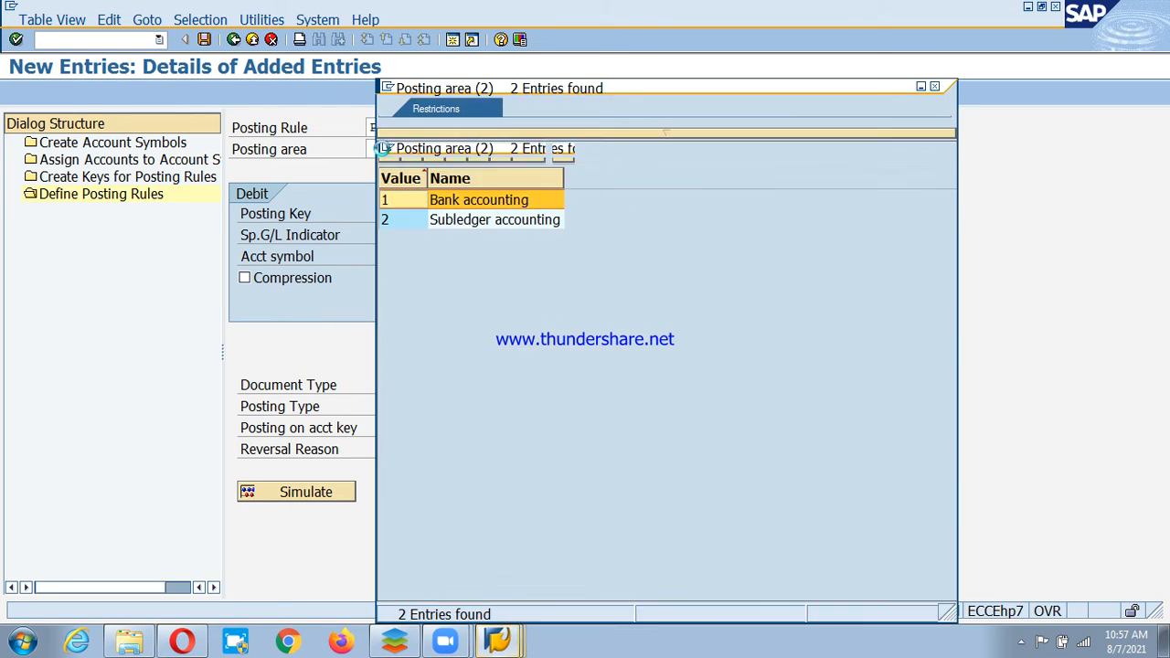
{"action": "left_click", "coordinate": [388, 154]}
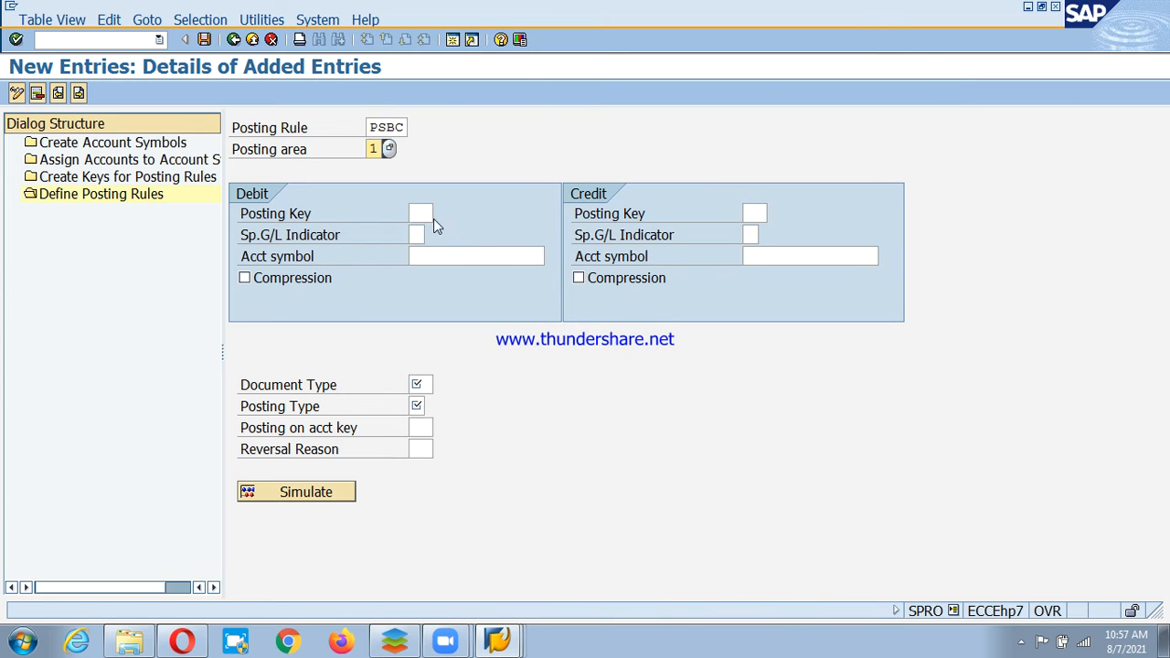
Set the debit side to posting key 40 with account symbol PSD-BNC.
{"action": "left_click", "coordinate": [417, 212]}
{"action": "type", "text": "40"}
{"action": "left_click", "coordinate": [487, 256]}
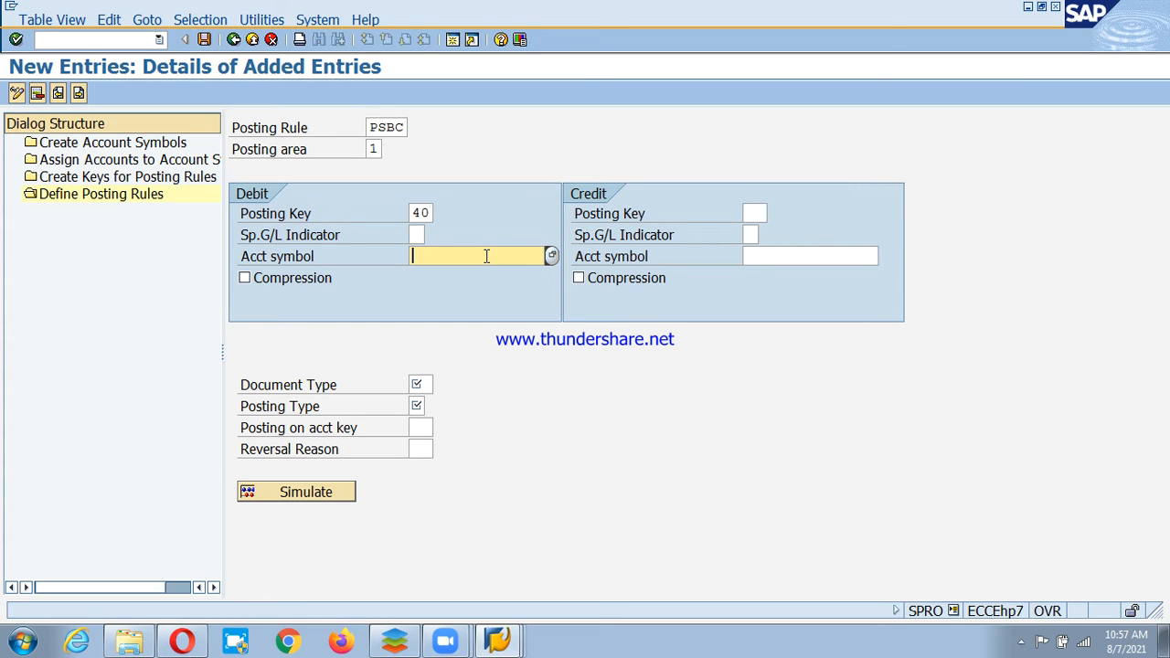
{"action": "type", "text": "PSD-BNC"}
{"action": "key", "text": "Return"}
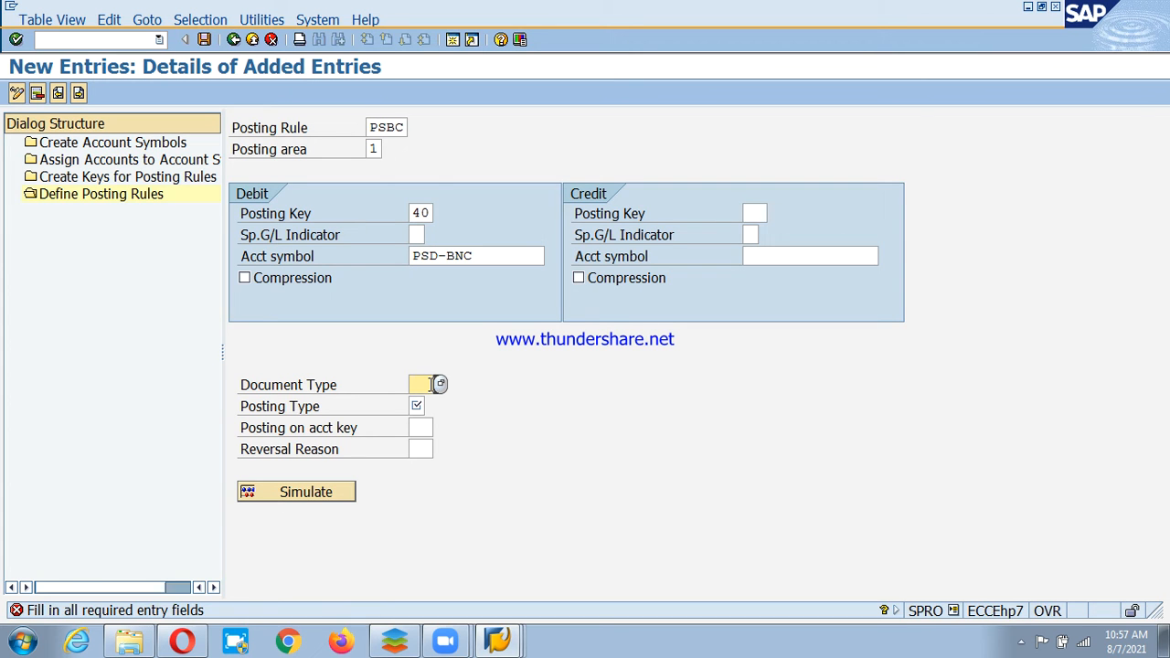
Set the credit side to posting key 50 with account symbol PSD-MNB.
{"action": "left_click", "coordinate": [757, 214]}
{"action": "type", "text": "50"}
{"action": "left_click", "coordinate": [820, 256]}
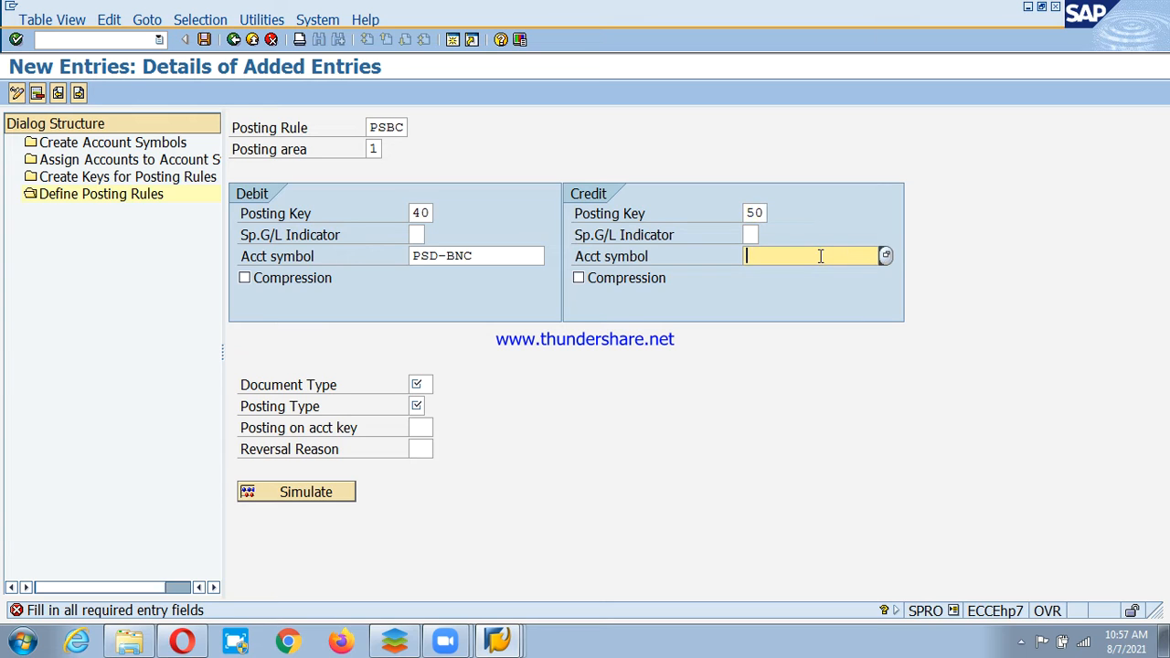
{"action": "type", "text": "PSD-MNB"}
Set document type SA and posting type 1, save, and view the four new rules.
{"action": "left_click", "coordinate": [423, 384]}
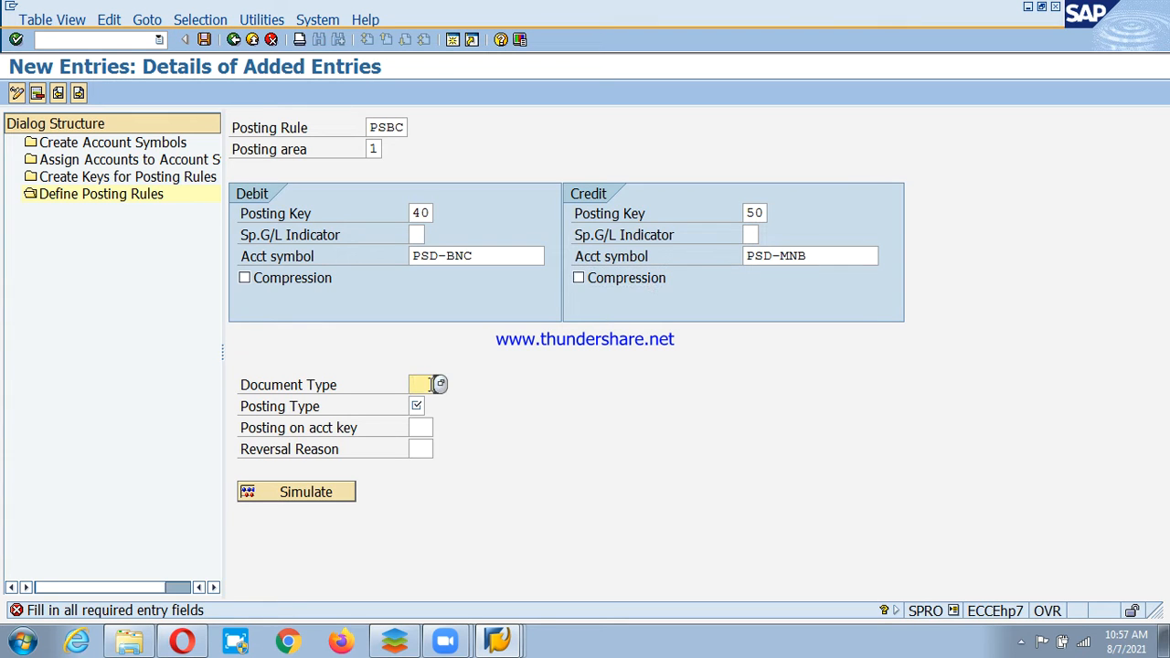
{"action": "type", "text": "SA"}
{"action": "left_click", "coordinate": [430, 406]}
{"action": "left_click", "coordinate": [431, 405]}
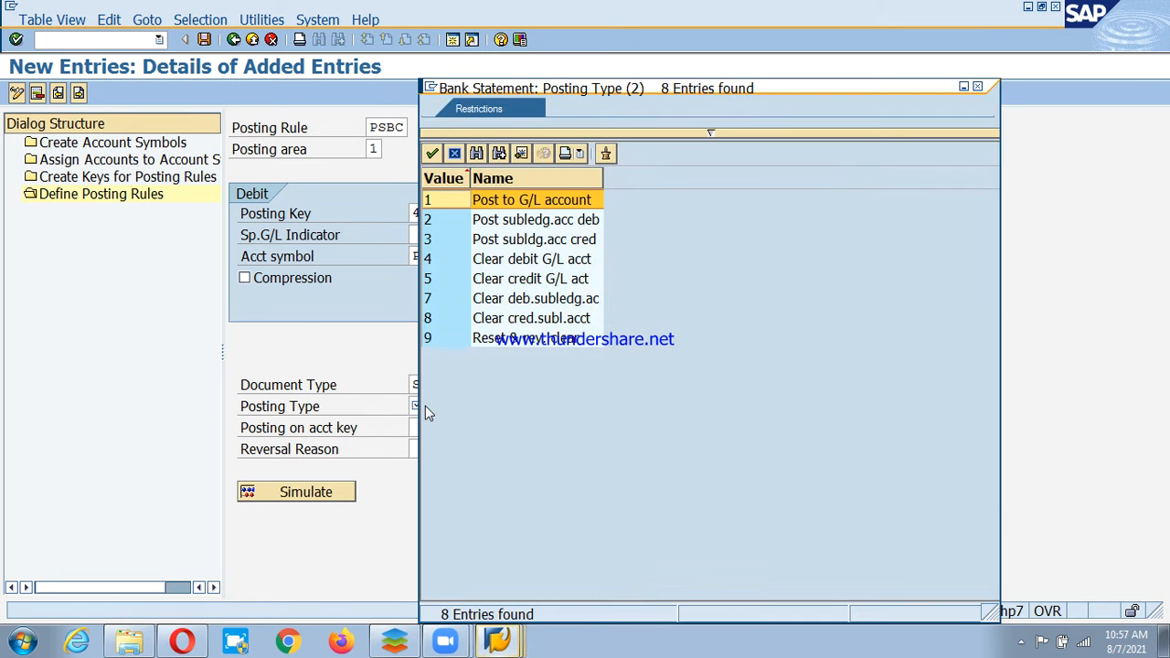
{"action": "key", "text": "Return"}
{"action": "left_click", "coordinate": [396, 127]}
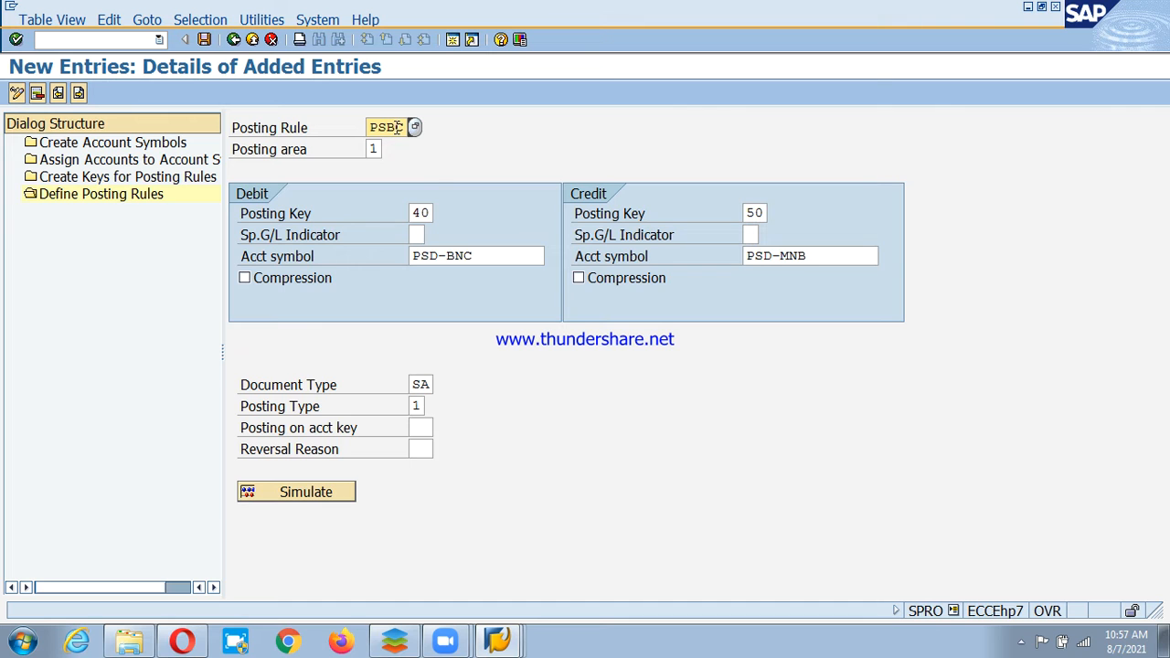
{"action": "left_click", "coordinate": [204, 39]}
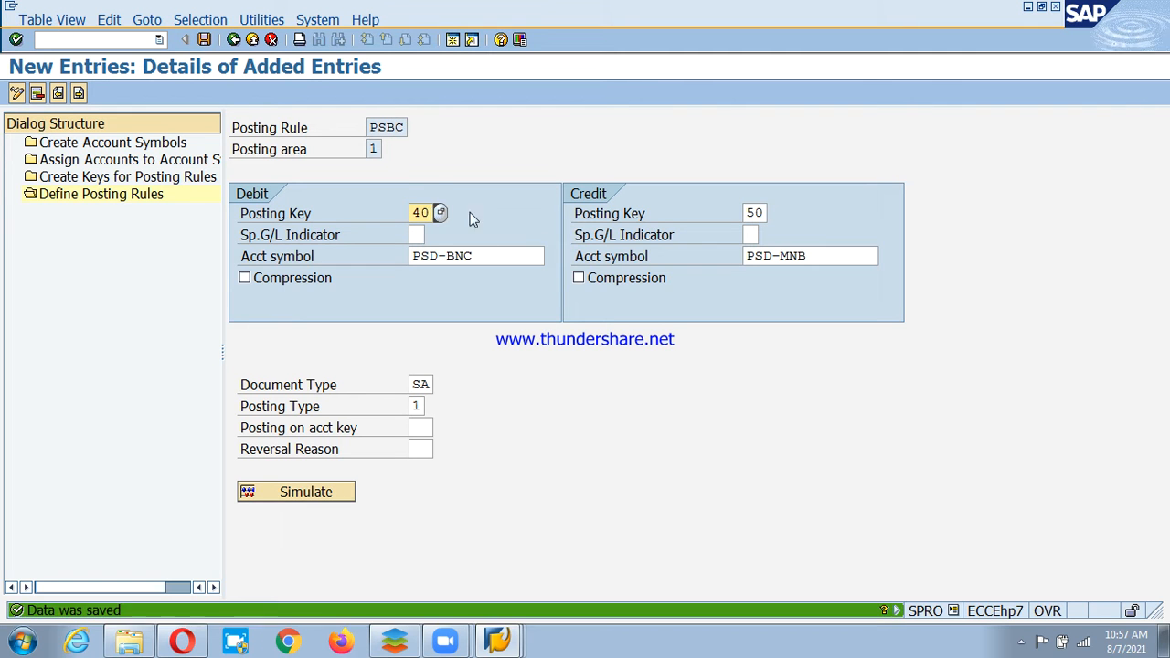
{"action": "left_click", "coordinate": [233, 39]}
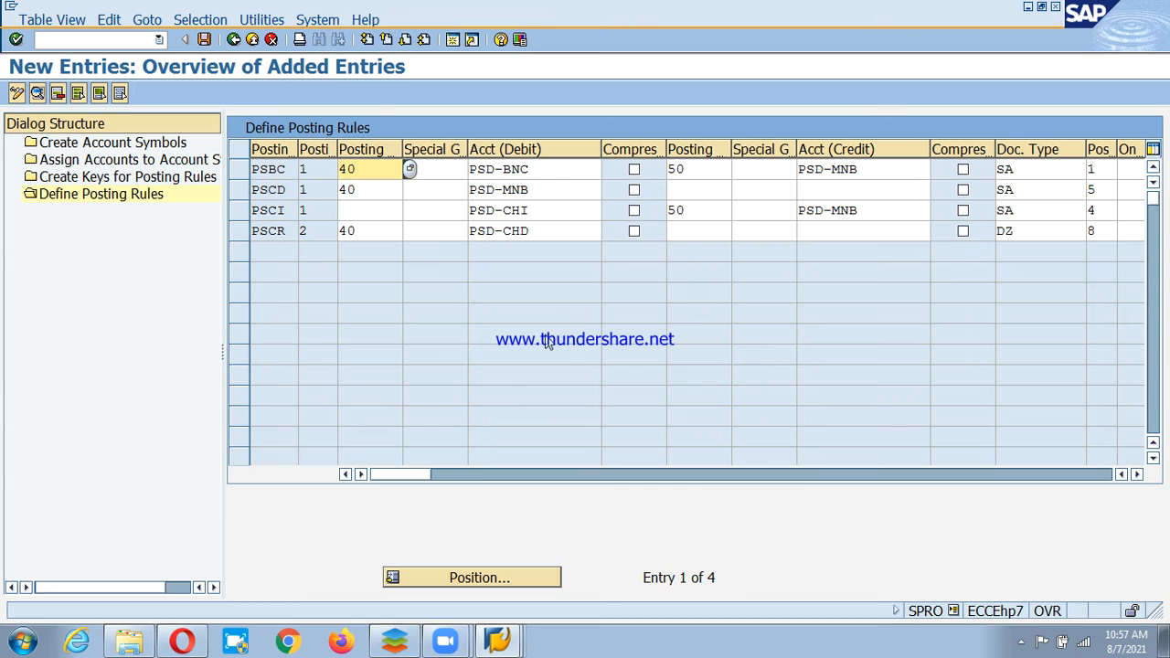
Back out of the posting rule and account symbol entries to the IMG Check Deposit tree.
{"action": "left_click", "coordinate": [234, 40]}
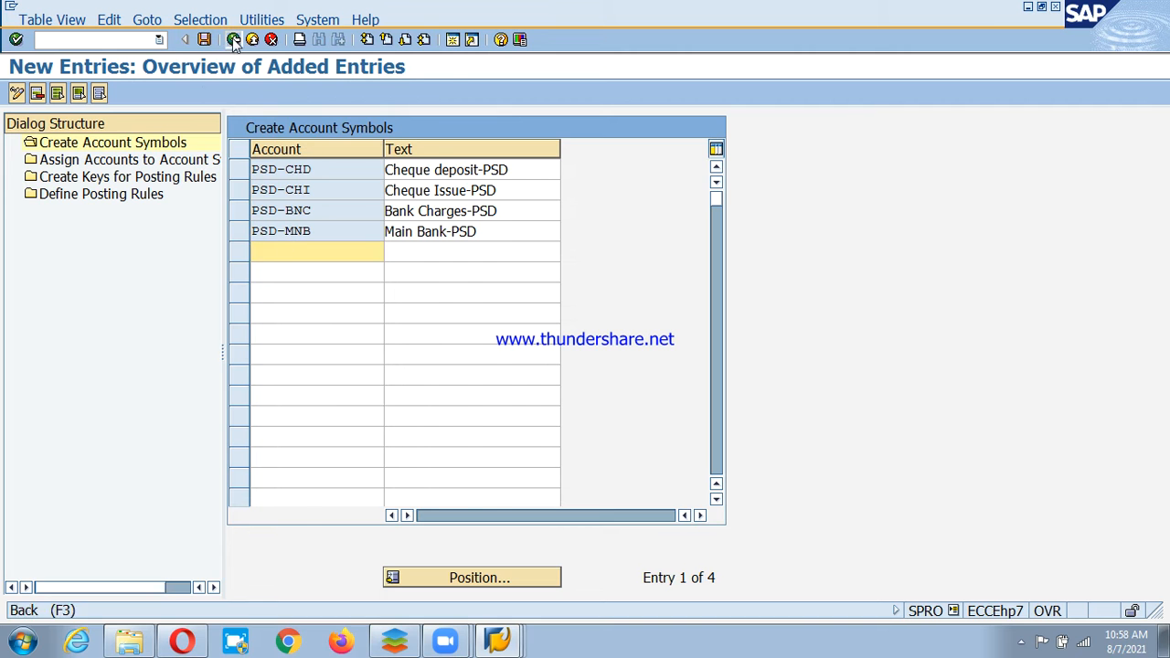
{"action": "left_click", "coordinate": [234, 40]}
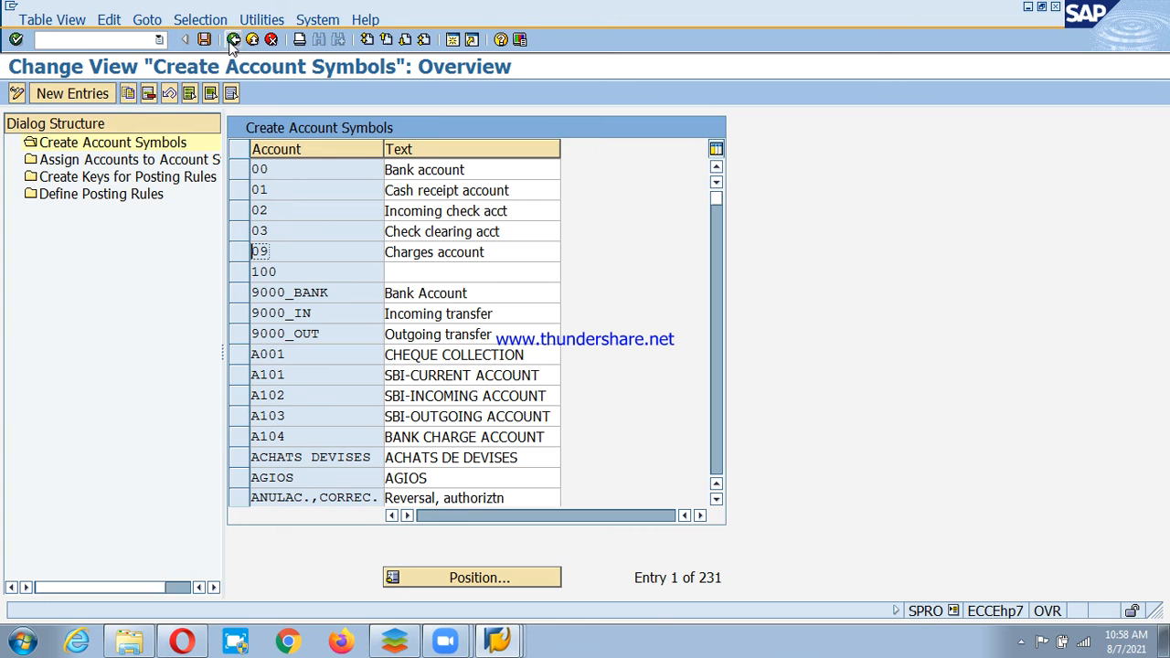
{"action": "left_click", "coordinate": [234, 41]}
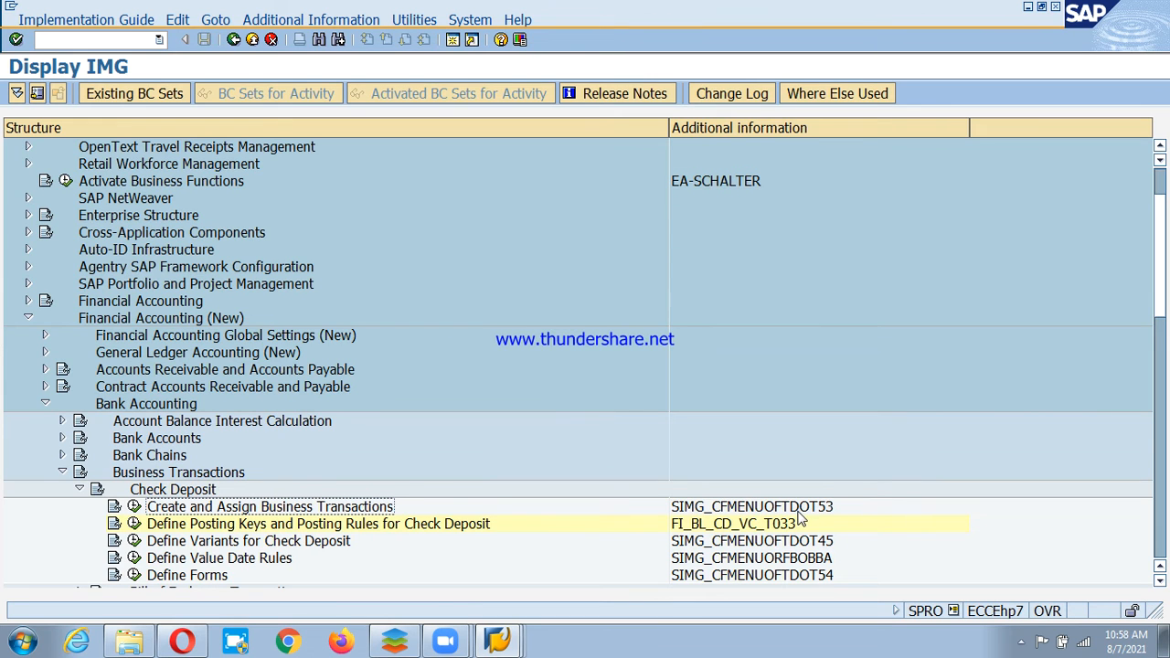
Add a new row in the check deposit business transactions table with posting rule PSCR.
{"action": "left_click", "coordinate": [134, 524]}
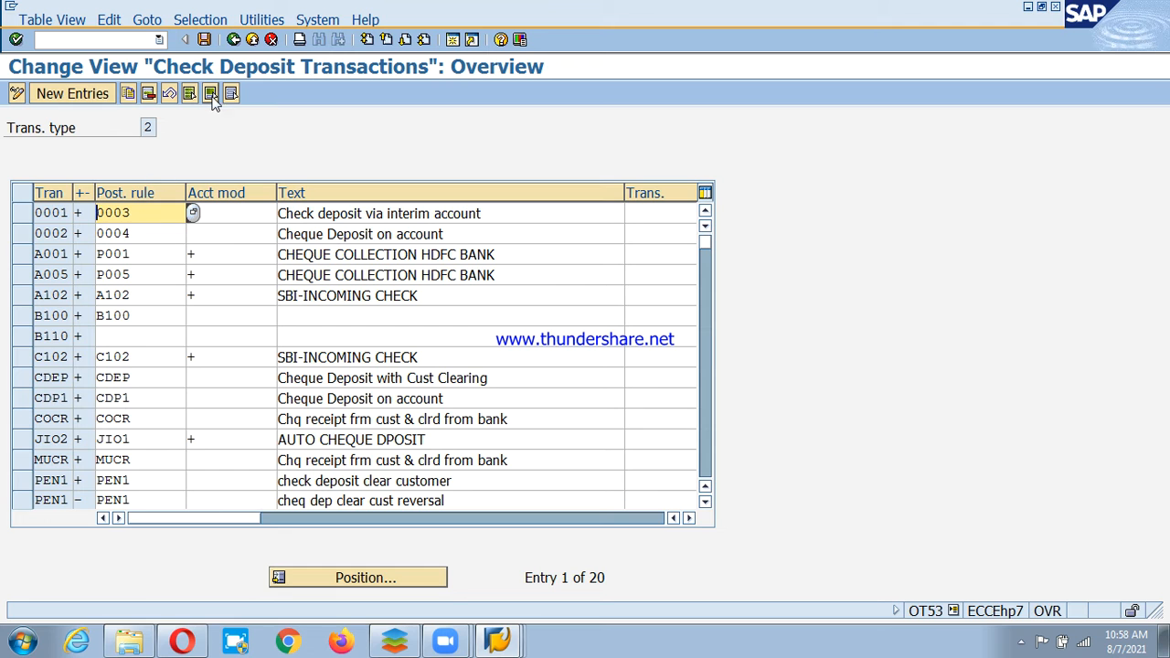
{"action": "left_click", "coordinate": [72, 93]}
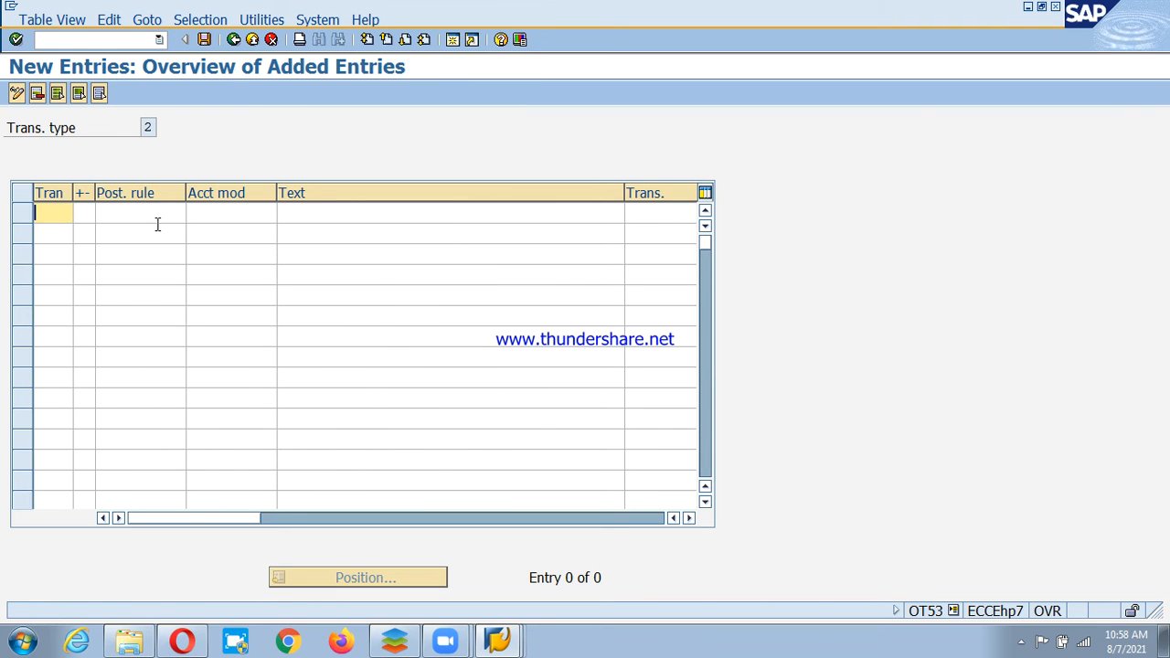
{"action": "left_click", "coordinate": [151, 213]}
{"action": "left_click", "coordinate": [192, 213]}
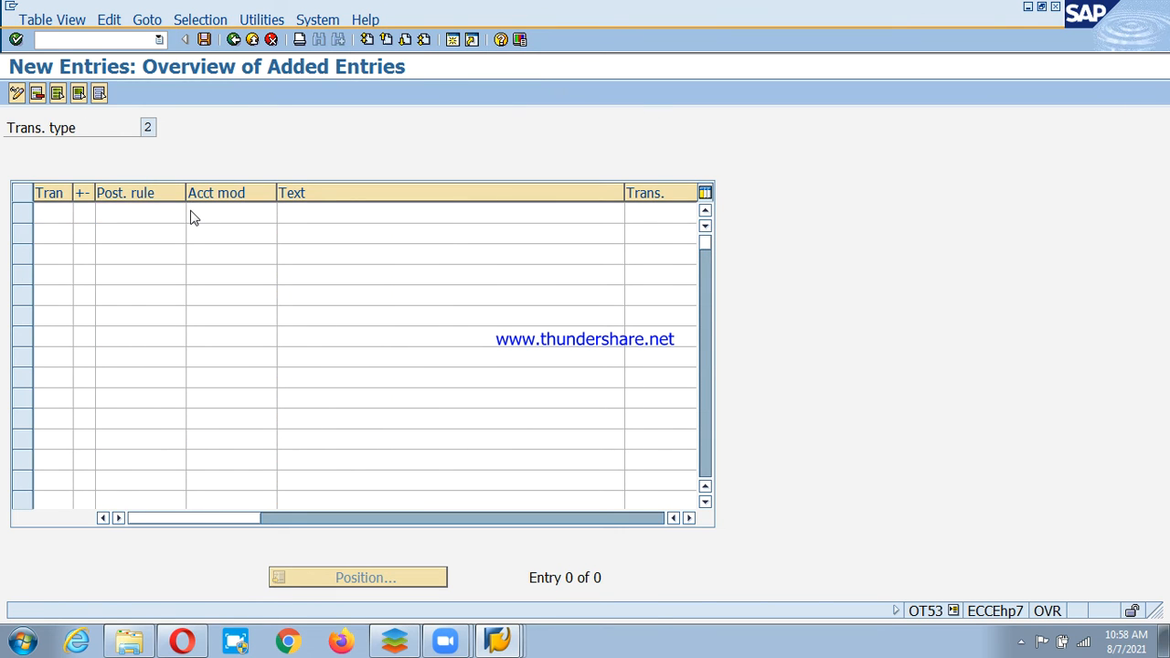
{"action": "key", "text": "ctrl+f"}
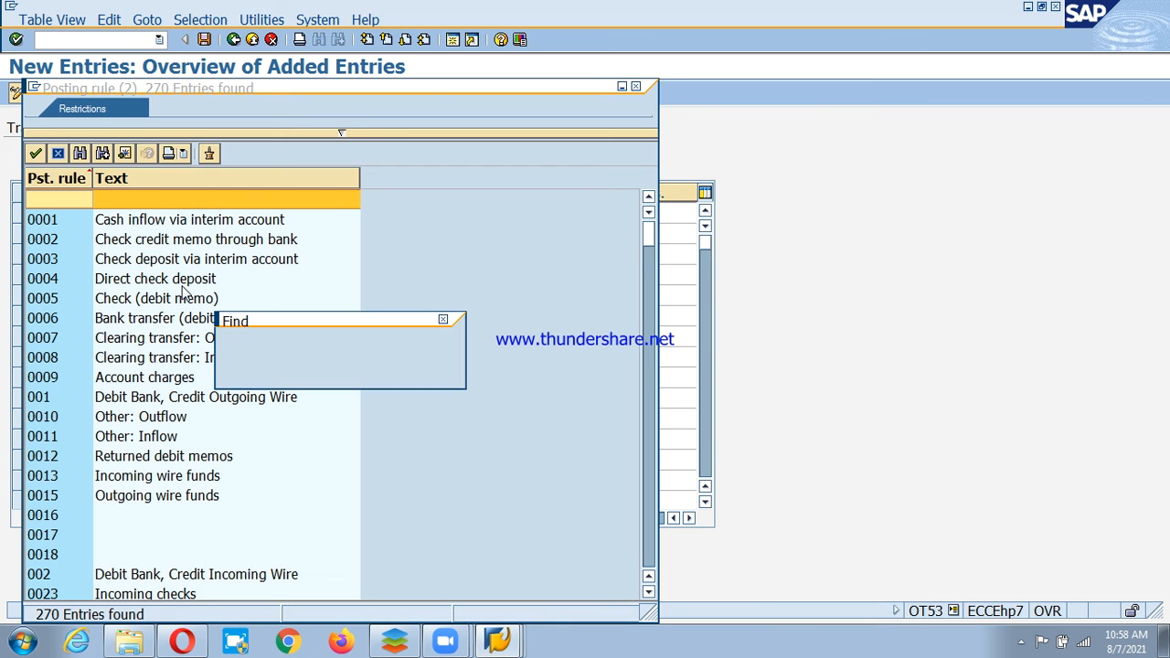
{"action": "type", "text": "psd"}
{"action": "key", "text": "Return"}
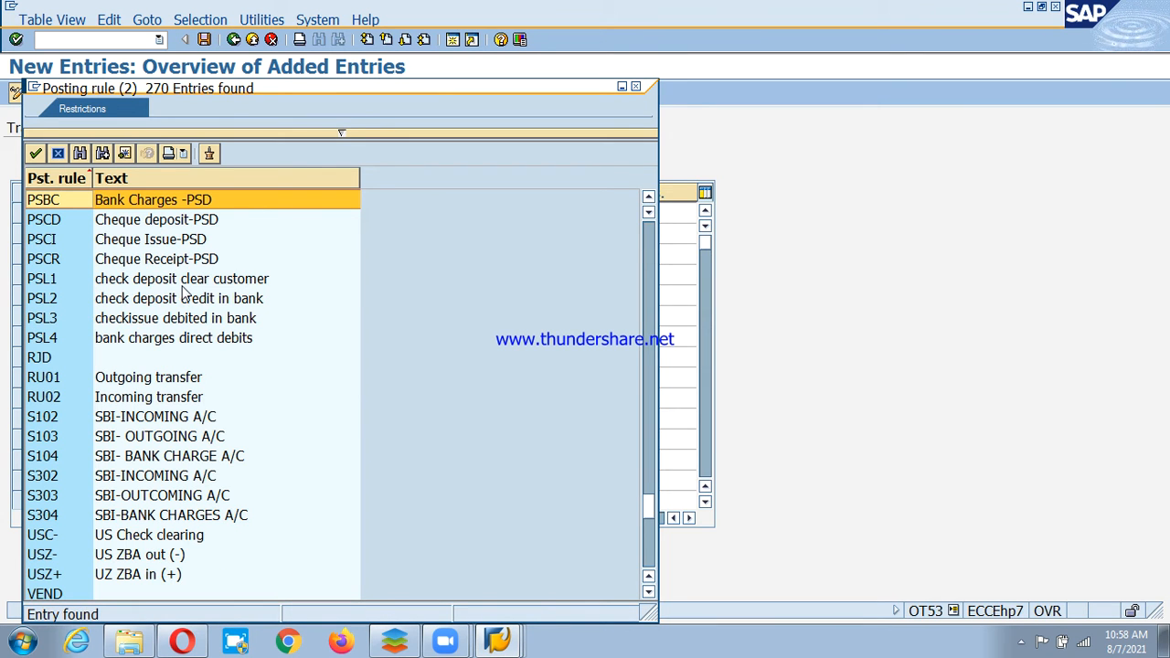
{"action": "double_click", "coordinate": [126, 259]}
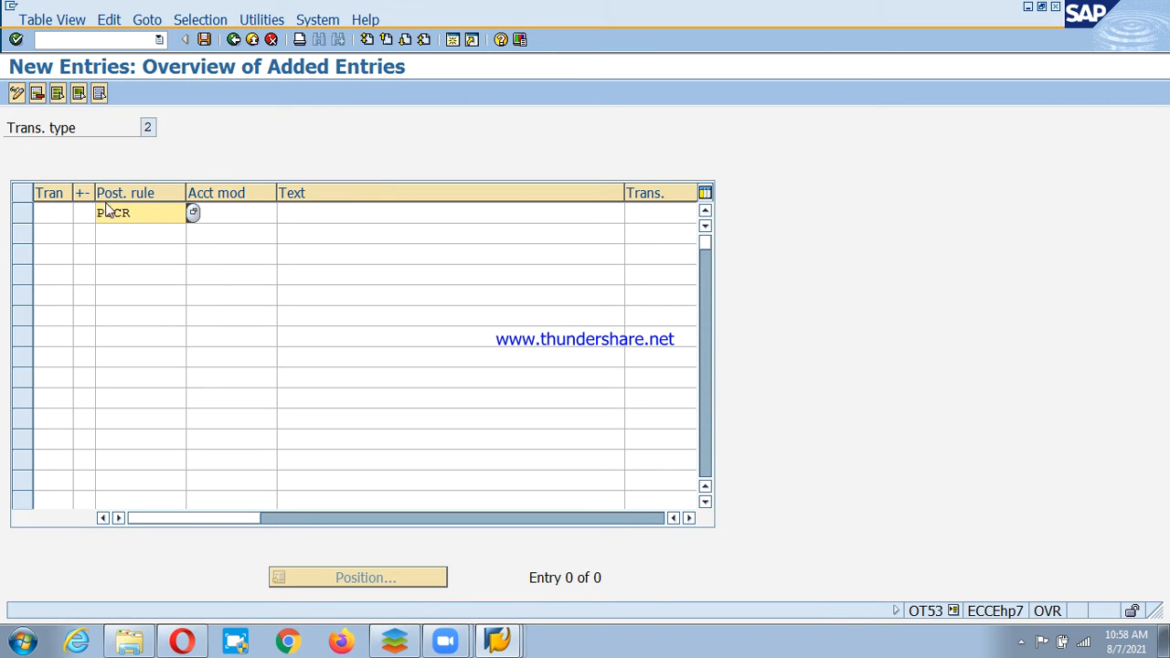
Enter transaction PSCR in the row with a positive (+) sign.
{"action": "left_click", "coordinate": [57, 212]}
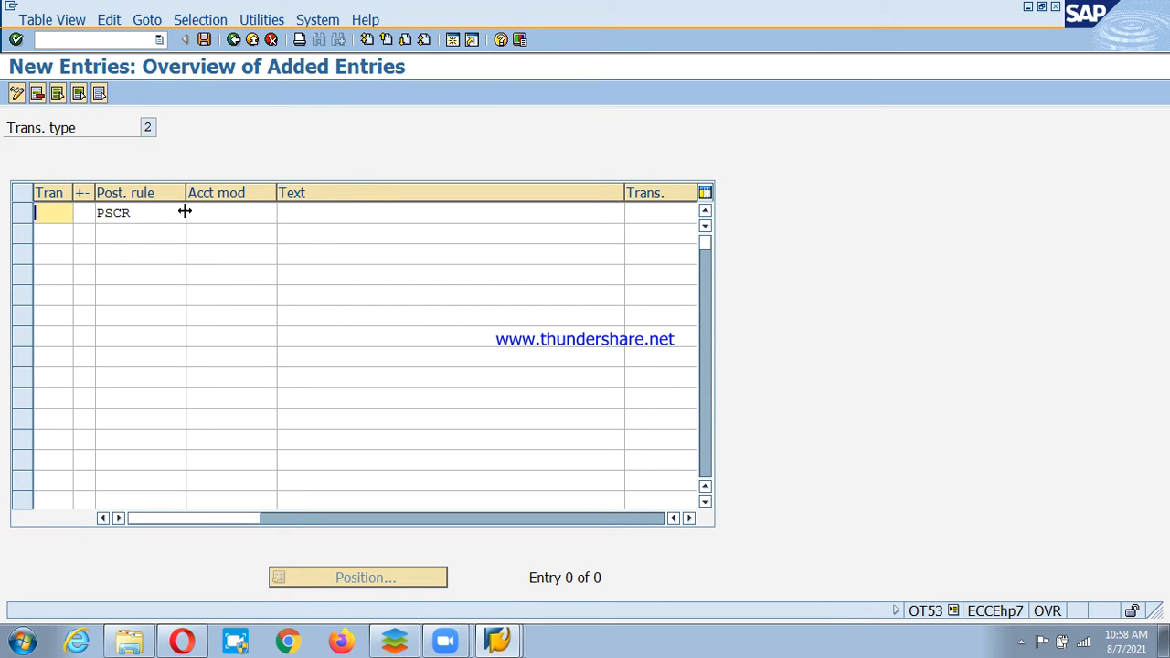
{"action": "type", "text": "PSCR"}
{"action": "left_click", "coordinate": [88, 212]}
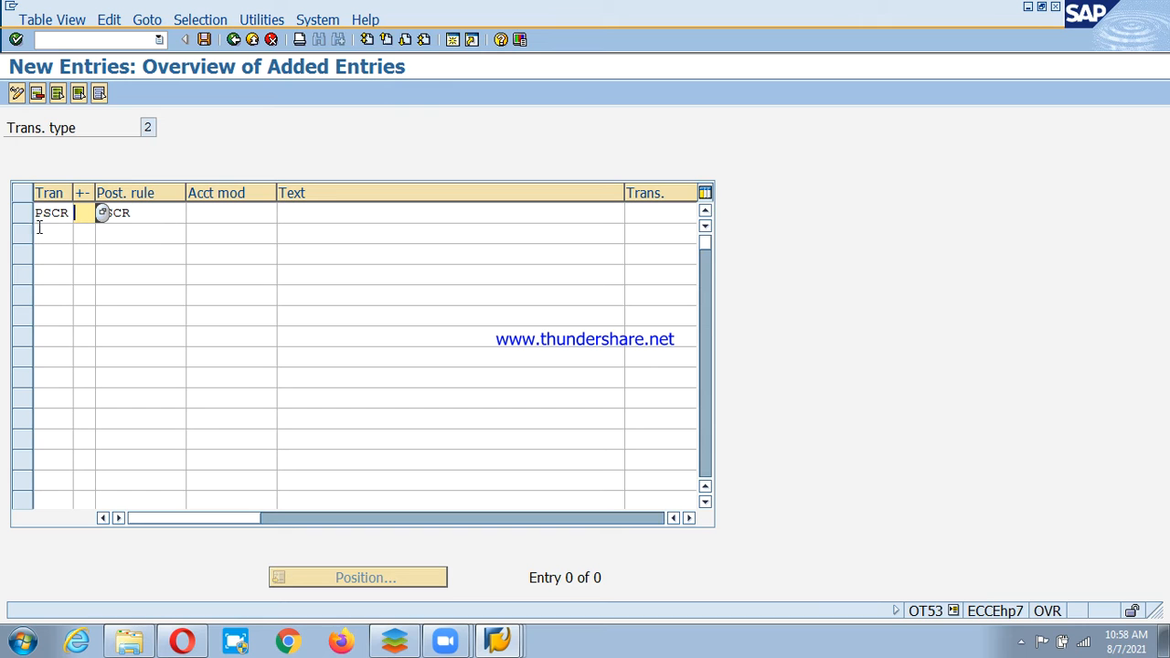
{"action": "left_click", "coordinate": [155, 213]}
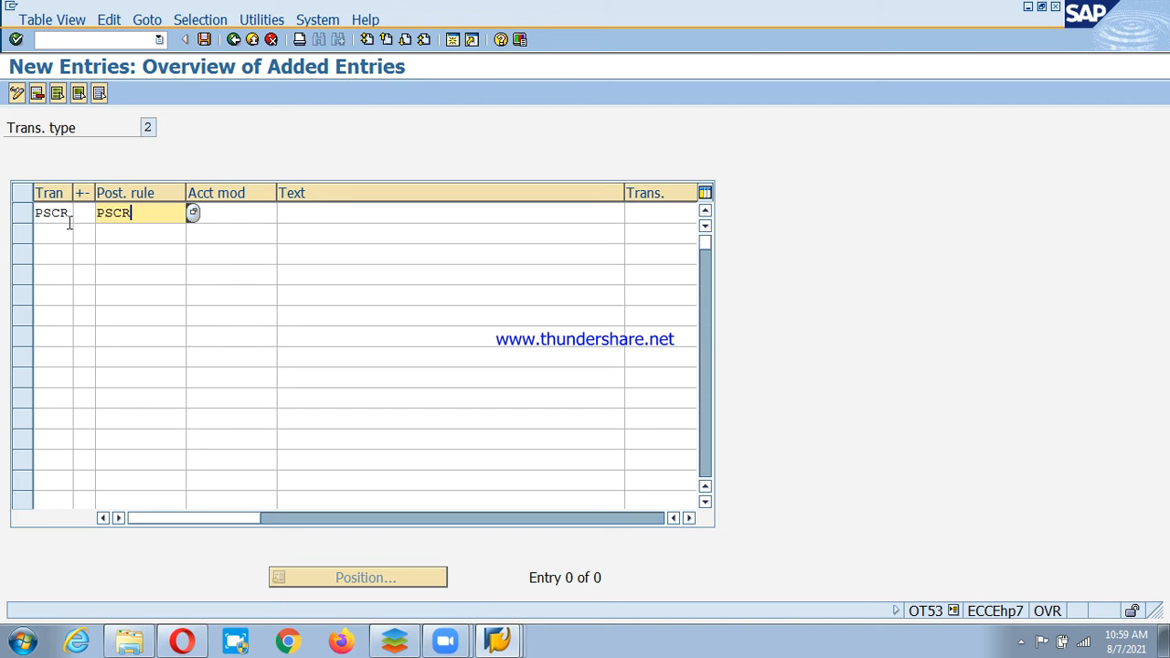
{"action": "left_click_drag", "start_coordinate": [135, 213], "coordinate": [94, 213]}
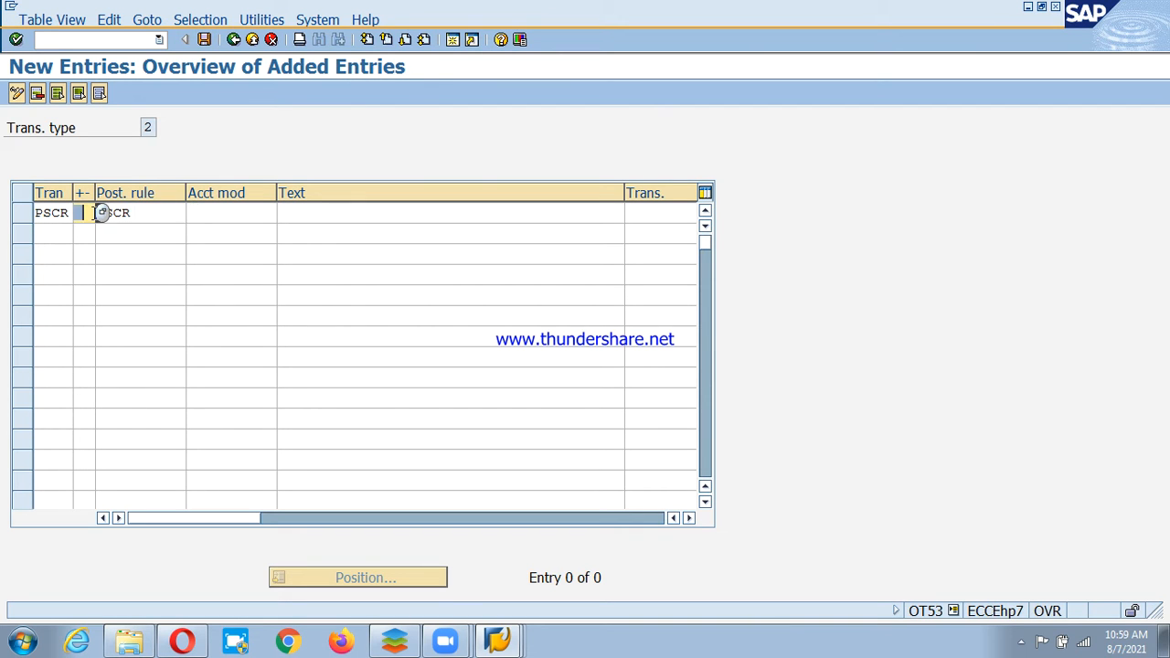
{"action": "left_click", "coordinate": [101, 212]}
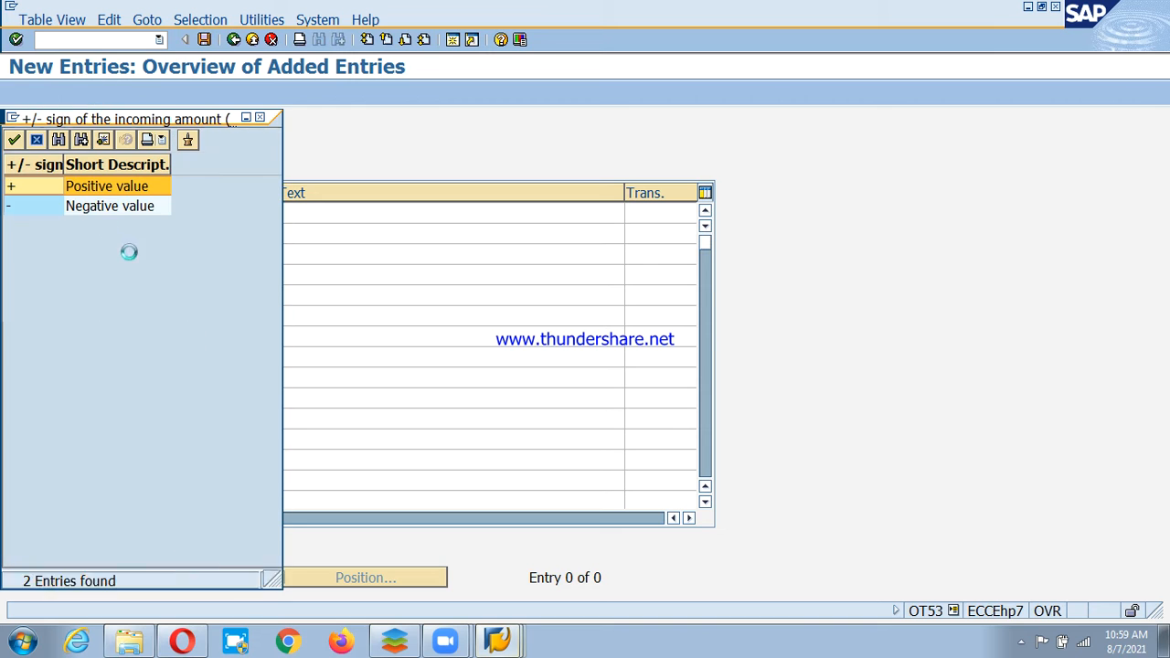
{"action": "double_click", "coordinate": [90, 188]}
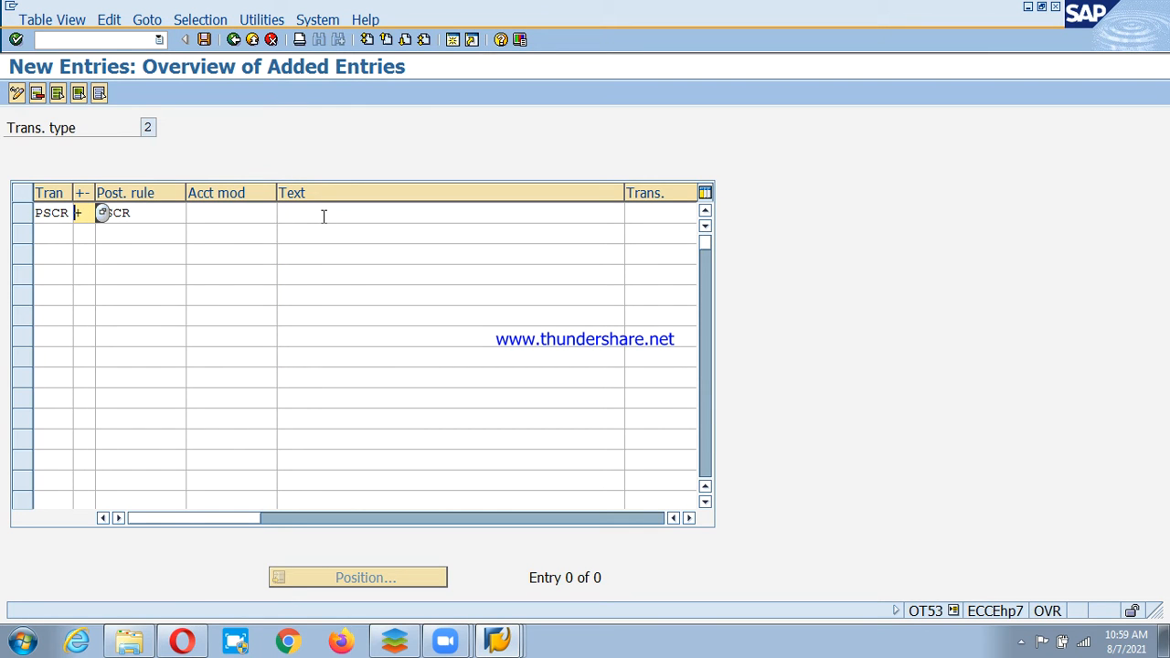
{"action": "left_click_drag", "start_coordinate": [324, 216], "coordinate": [531, 241]}
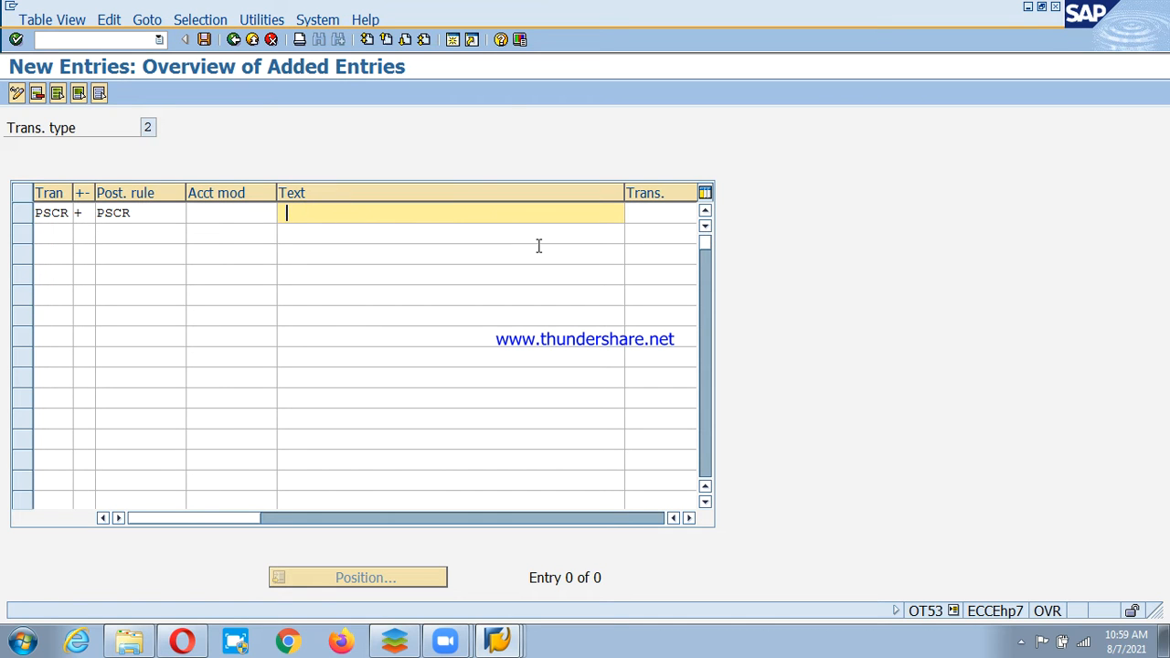
Type the description 'Cheque rcvd frm cust & clrd from Bank' for transaction PSCR.
{"action": "type", "text": "Cheque received fo"}
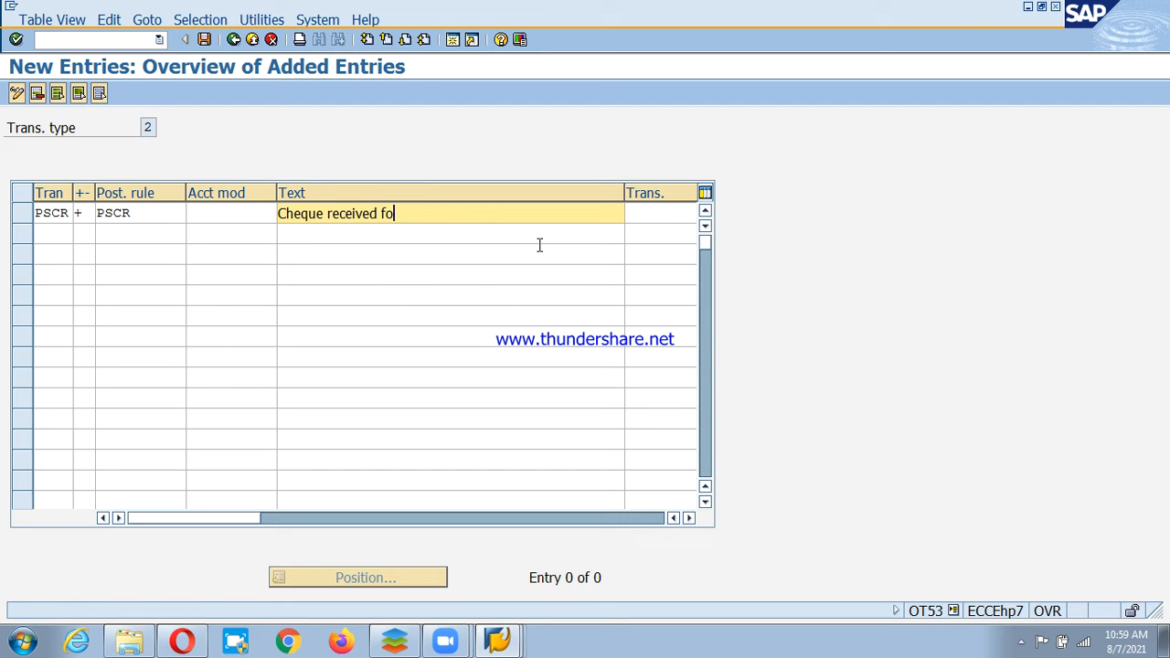
{"action": "type", "text": "om custopmer"}
{"action": "key", "text": "BackSpace"}
{"action": "key", "text": "BackSpace"}
{"action": "key", "text": "BackSpace"}
{"action": "key", "text": "BackSpace"}
{"action": "type", "text": "mer and d"}
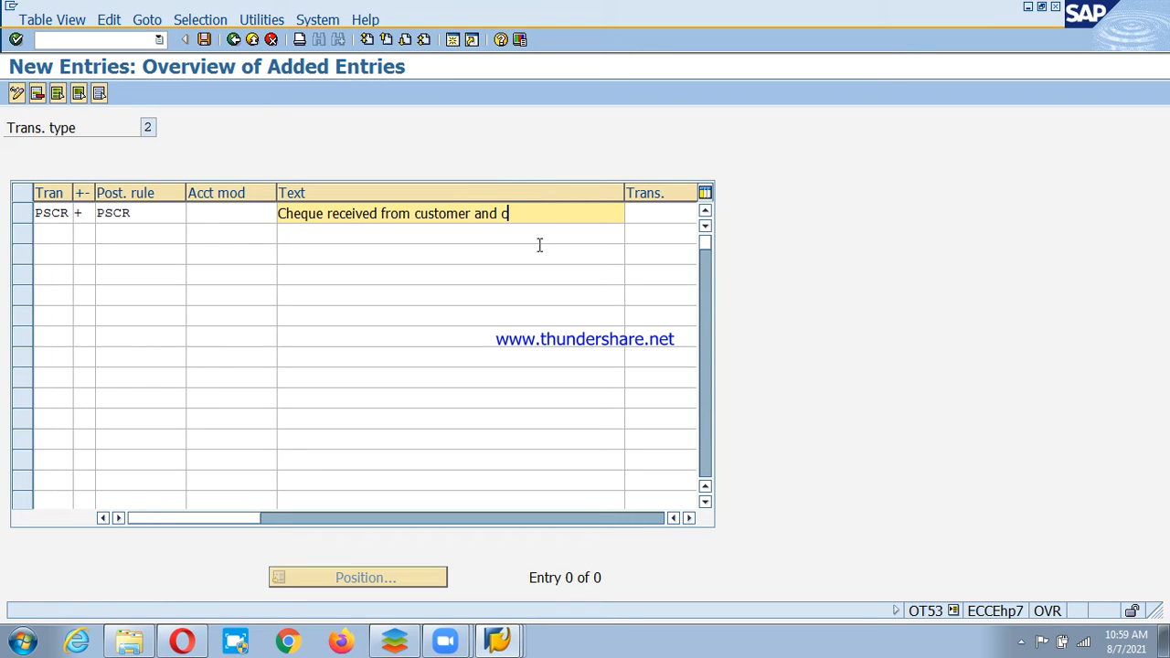
{"action": "type", "text": "leard"}
{"action": "key", "text": "BackSpace"}
{"action": "key", "text": "BackSpace"}
{"action": "key", "text": "BackSpace"}
{"action": "key", "text": "BackSpace"}
{"action": "key", "text": "BackSpace"}
{"action": "key", "text": "BackSpace"}
{"action": "key", "text": "BackSpace"}
{"action": "key", "text": "BackSpace"}
{"action": "key", "text": "BackSpace"}
{"action": "key", "text": "BackSpace"}
{"action": "key", "text": "BackSpace"}
{"action": "key", "text": "BackSpace"}
{"action": "key", "text": "BackSpace"}
{"action": "key", "text": "BackSpace"}
{"action": "key", "text": "BackSpace"}
{"action": "key", "text": "BackSpace"}
{"action": "key", "text": "BackSpace"}
{"action": "key", "text": "BackSpace"}
{"action": "key", "text": "BackSpace"}
{"action": "key", "text": "BackSpace"}
{"action": "key", "text": "BackSpace"}
{"action": "key", "text": "BackSpace"}
{"action": "key", "text": "BackSpace"}
{"action": "key", "text": "BackSpace"}
{"action": "key", "text": "BackSpace"}
{"action": "key", "text": "BackSpace"}
{"action": "key", "text": "BackSpace"}
{"action": "key", "text": "BackSpace"}
{"action": "key", "text": "BackSpace"}
{"action": "key", "text": "BackSpace"}
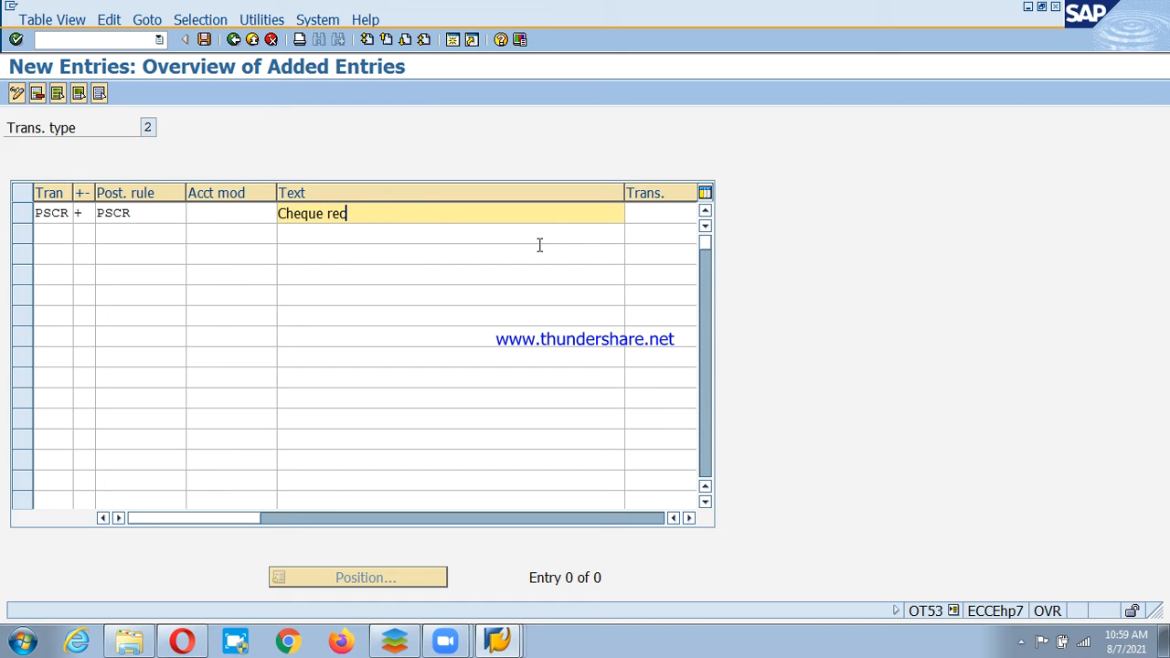
{"action": "type", "text": "vd fro"}
{"action": "key", "text": "BackSpace"}
{"action": "type", "text": "m cust"}
{"action": "type", "text": " & cle"}
{"action": "type", "text": "d"}
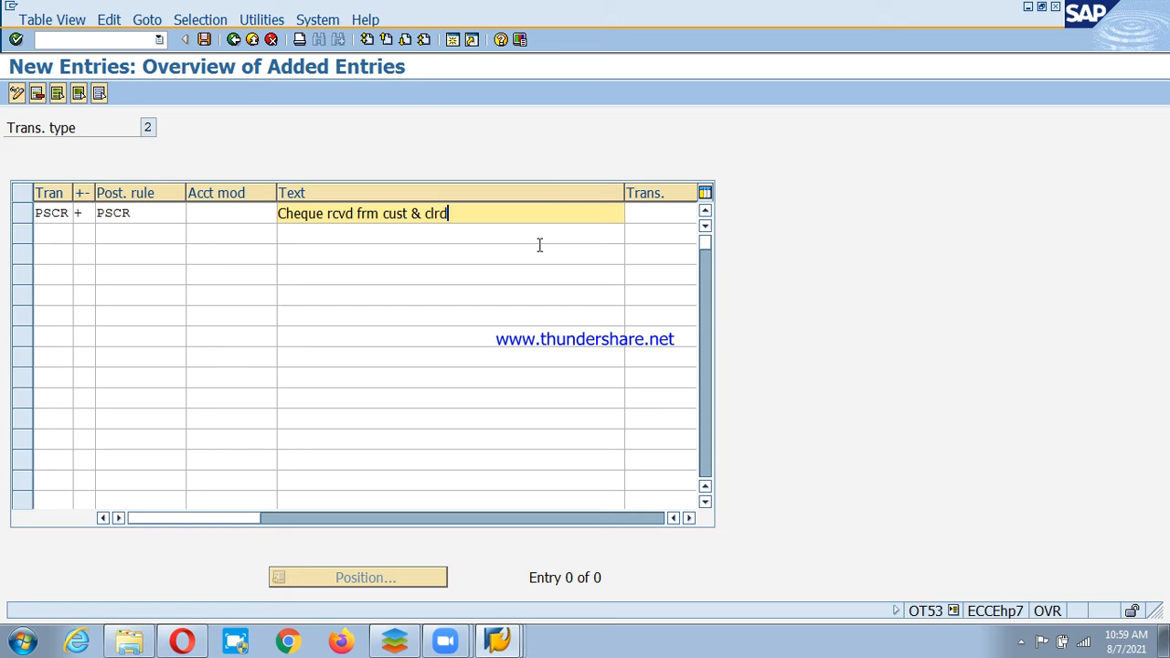
{"action": "type", "text": " ba"}
{"action": "key", "text": "BackSpace"}
{"action": "key", "text": "BackSpace"}
{"action": "type", "text": "from ban"}
{"action": "key", "text": "BackSpace"}
{"action": "key", "text": "BackSpace"}
{"action": "key", "text": "BackSpace"}
{"action": "key", "text": "BackSpace"}
{"action": "type", "text": "Bank\\"}
Confirm the PSCR entry and save it into the customizing request.
{"action": "key", "text": "Return"}
{"action": "key", "text": "ctrl+s"}
{"action": "key", "text": "Return"}
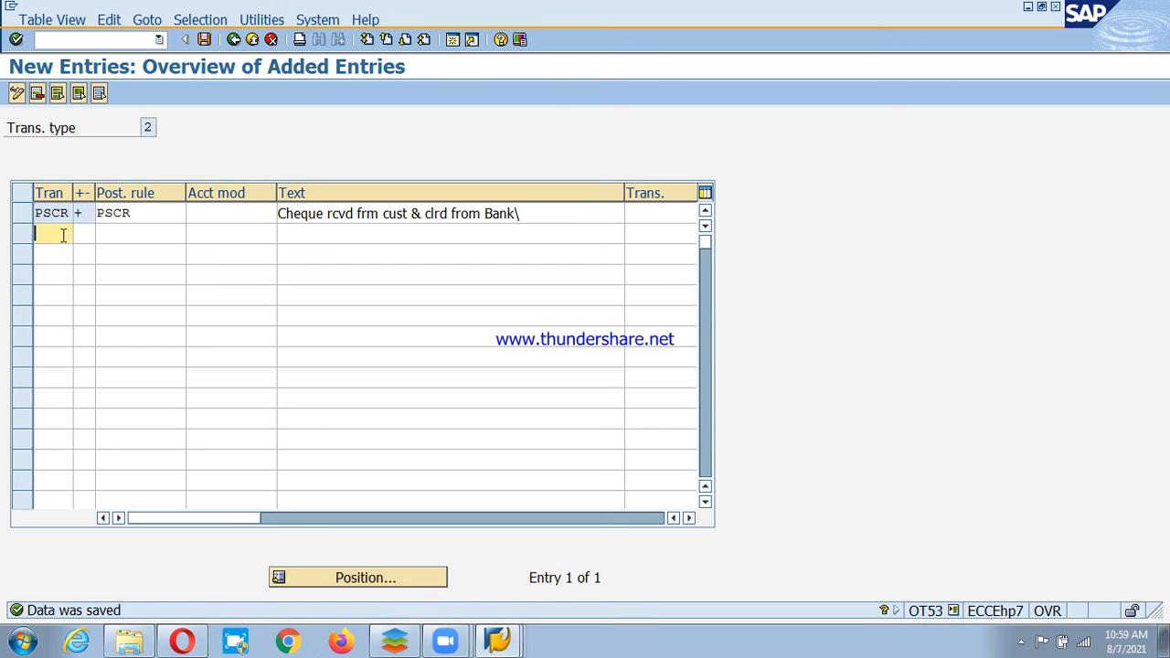
Delete the trailing backslash from the PSCR description text and confirm the entry.
{"action": "left_click_drag", "start_coordinate": [543, 219], "coordinate": [451, 213]}
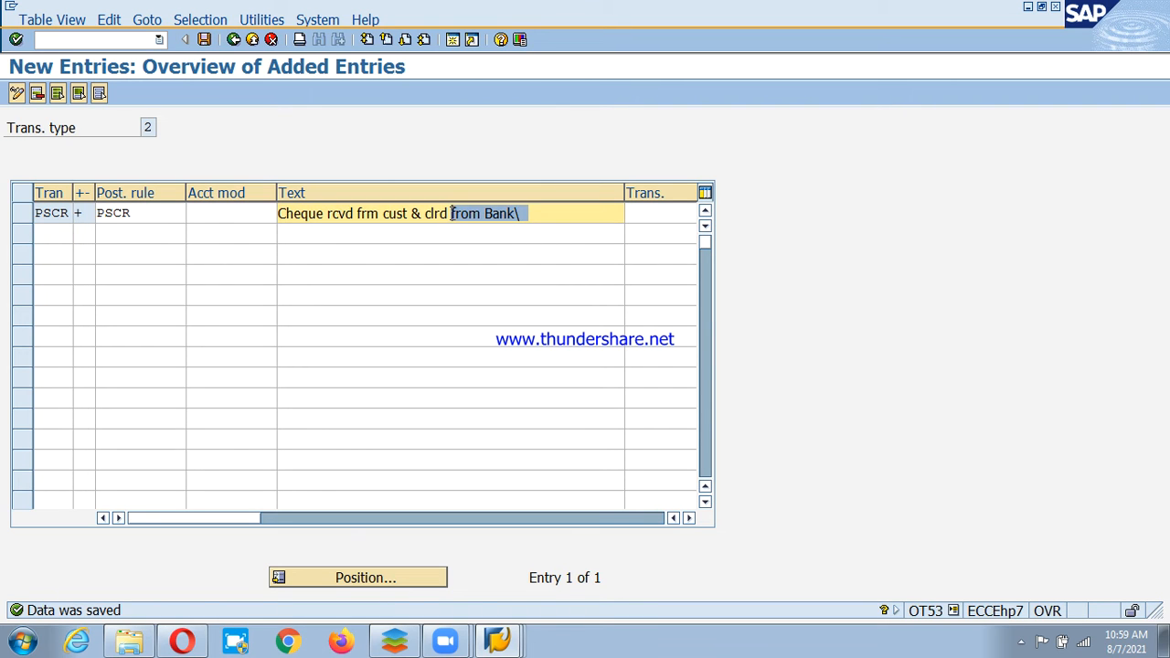
{"action": "left_click", "coordinate": [453, 213]}
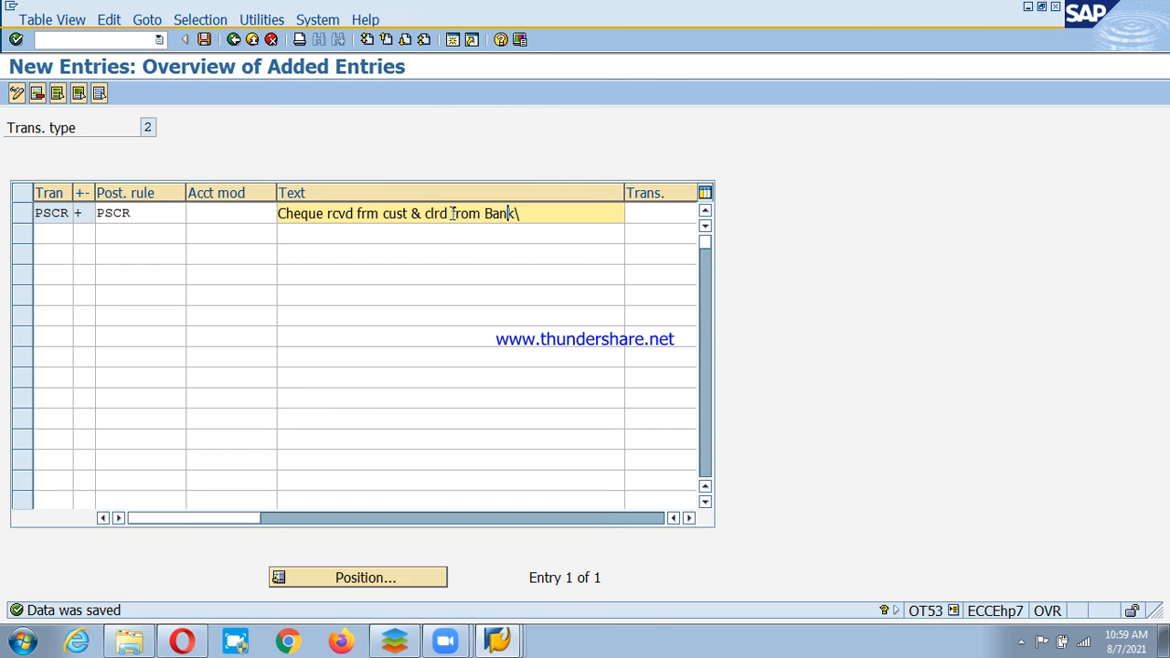
{"action": "left_click", "coordinate": [55, 234]}
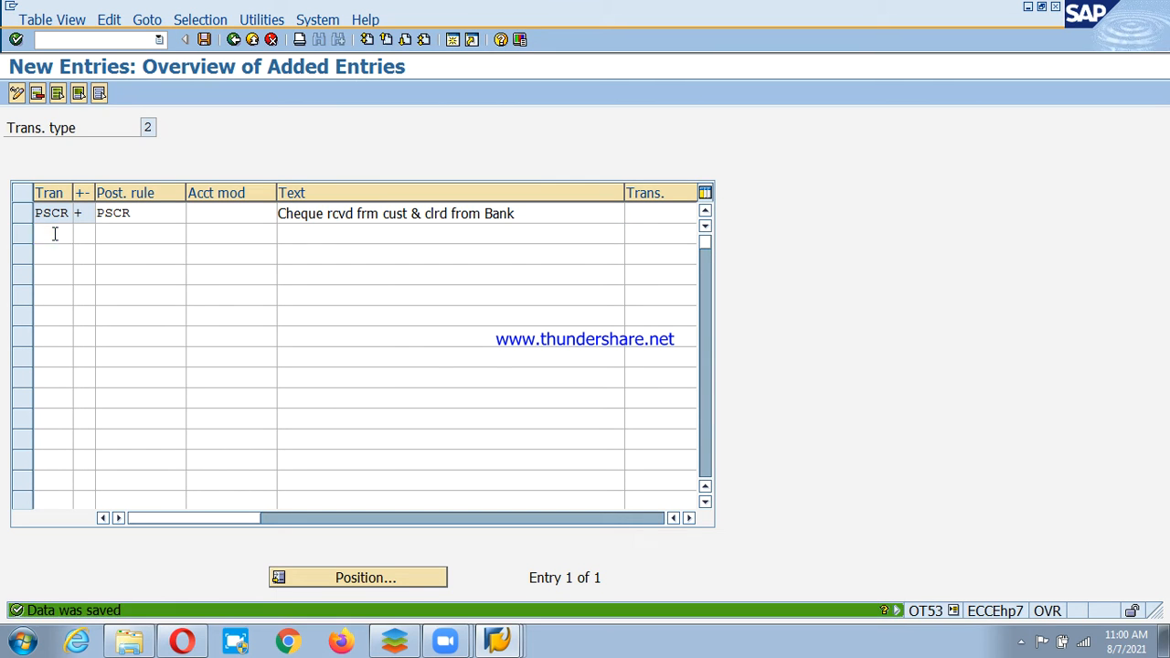
Go back twice to the IMG tree and open Define Variants for Check Deposit.
{"action": "left_click", "coordinate": [234, 40]}
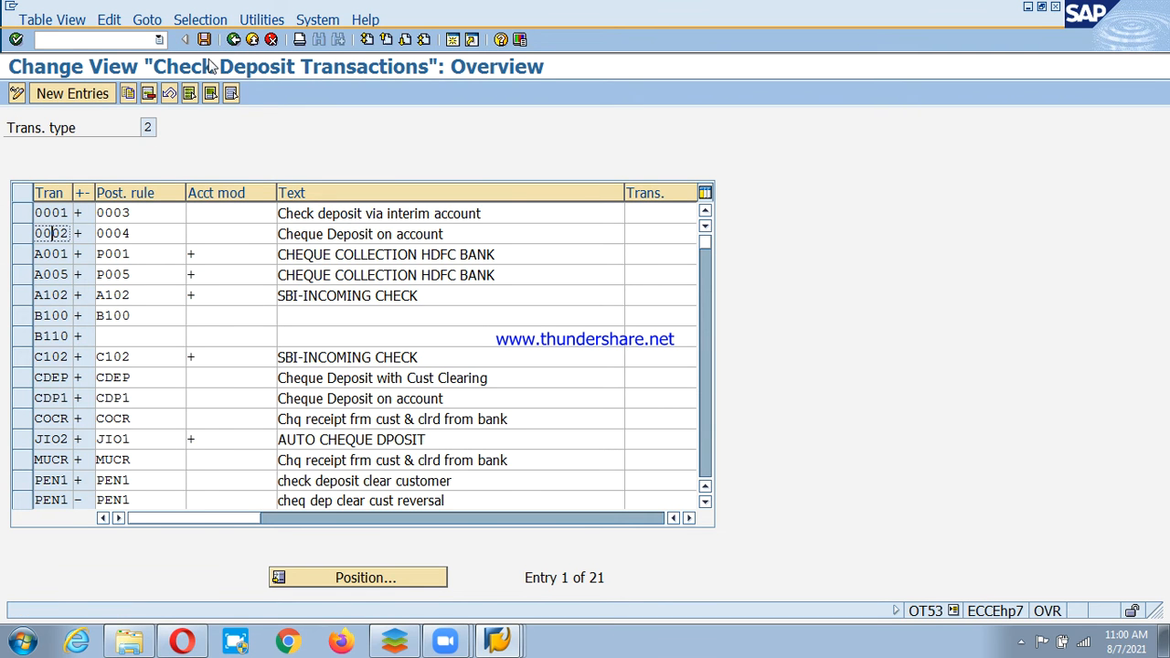
{"action": "left_click", "coordinate": [232, 41]}
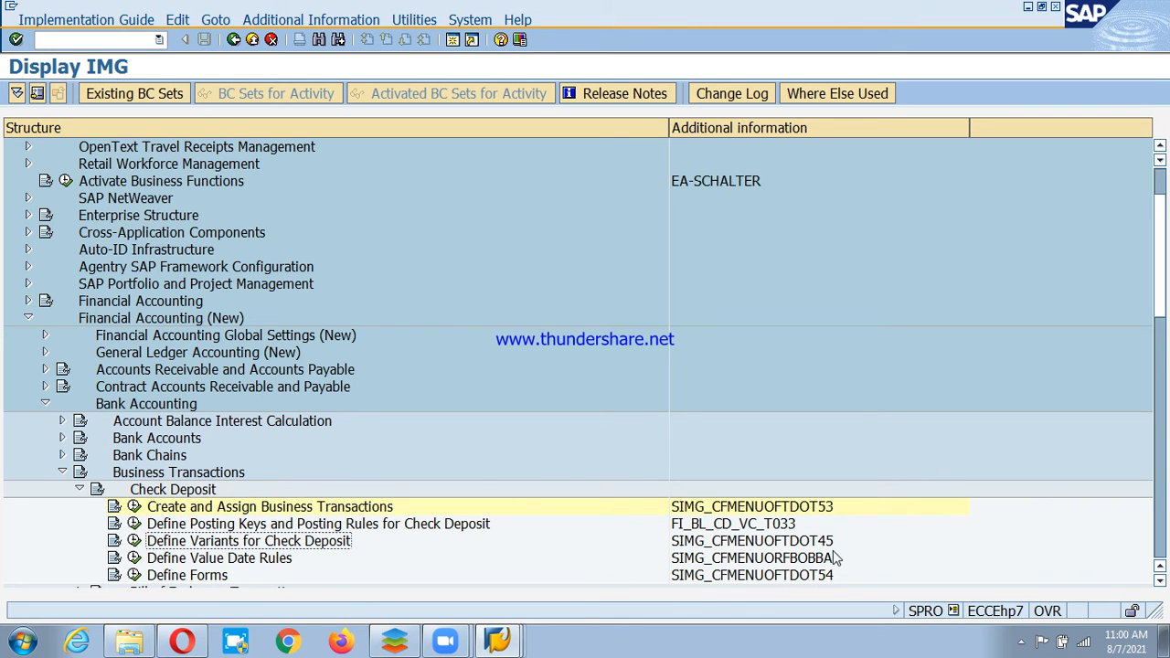
{"action": "left_click", "coordinate": [135, 542]}
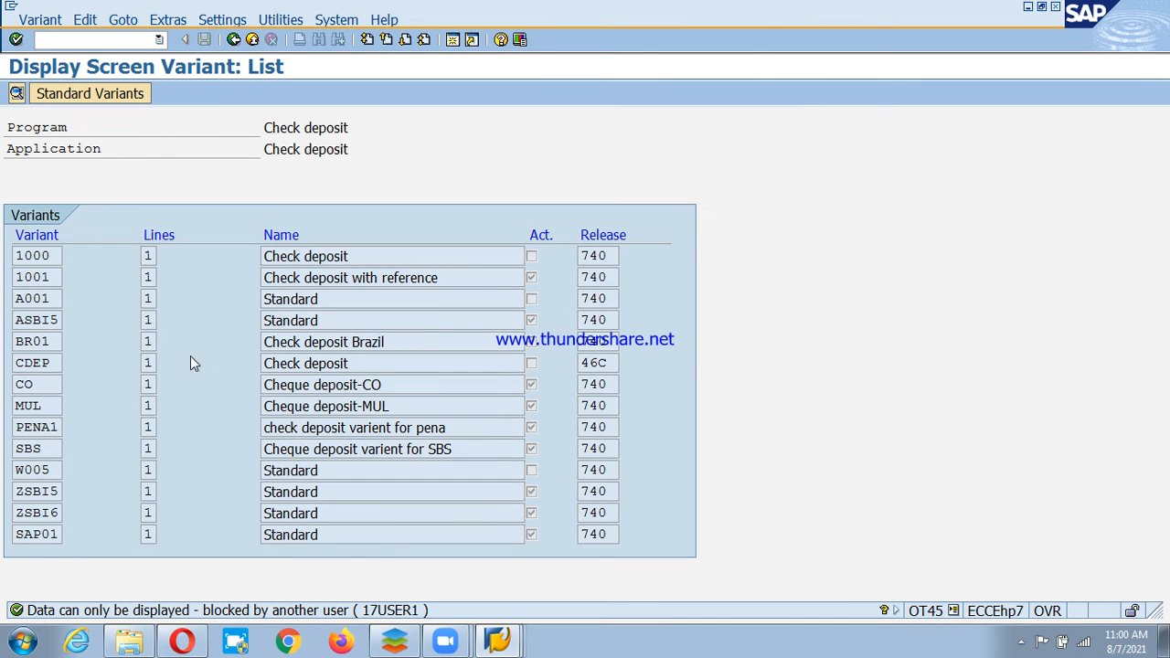
Look over the variants list down to SAP01, then return to the IMG tree.
{"action": "left_click_drag", "start_coordinate": [18, 534], "coordinate": [42, 535]}
{"action": "left_click", "coordinate": [24, 534]}
{"action": "left_click", "coordinate": [234, 41]}
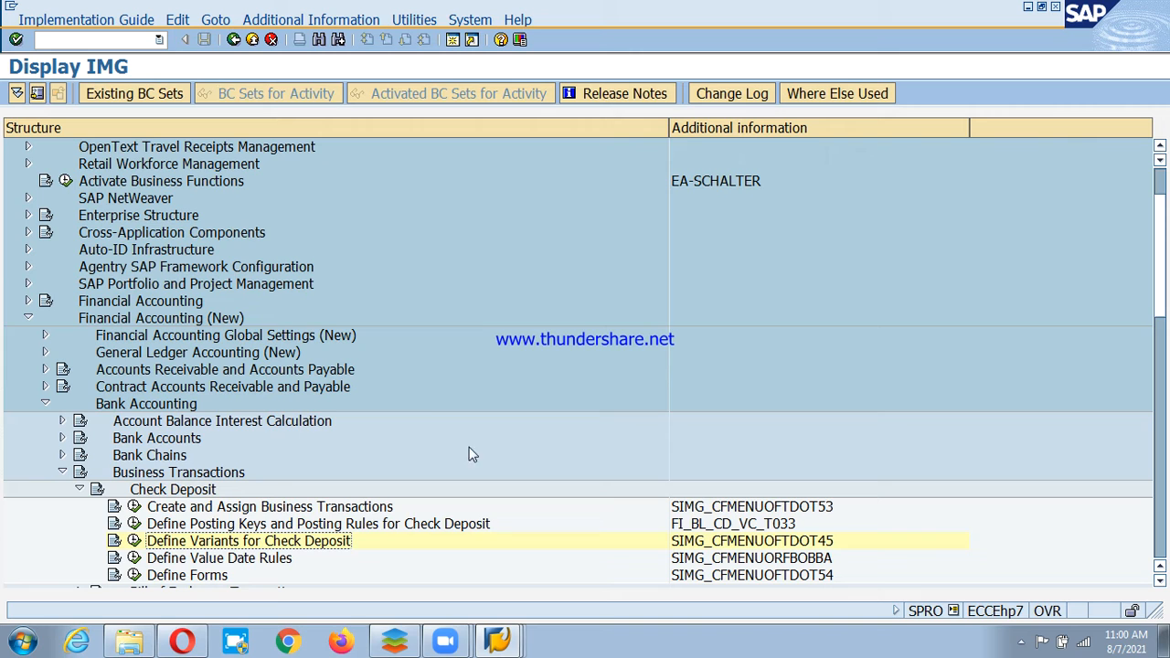
Check the taskbar tray, then reopen the variants list twice, returning to the IMG tree each time.
{"action": "left_click", "coordinate": [1020, 643]}
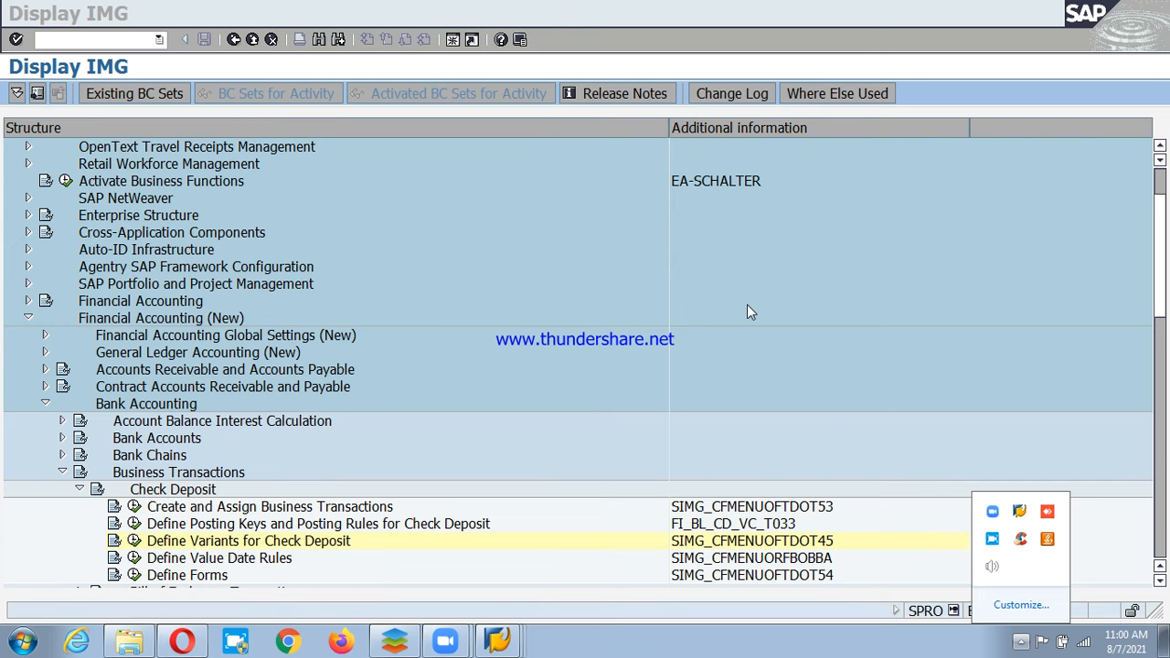
{"action": "left_click", "coordinate": [274, 554]}
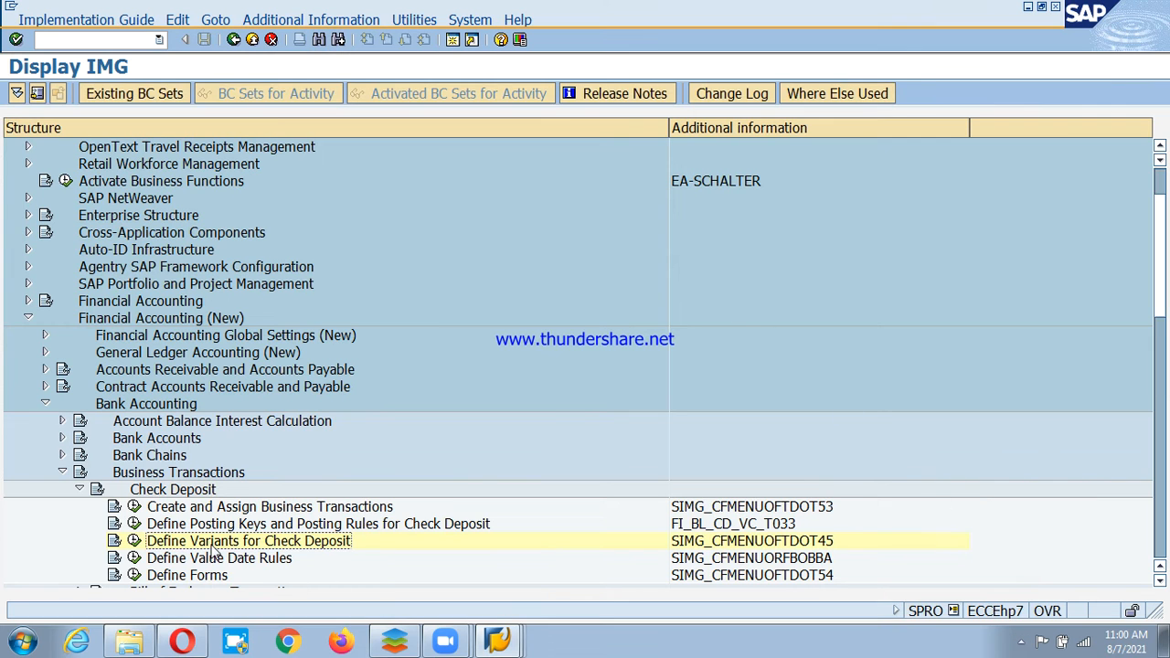
{"action": "left_click", "coordinate": [134, 541]}
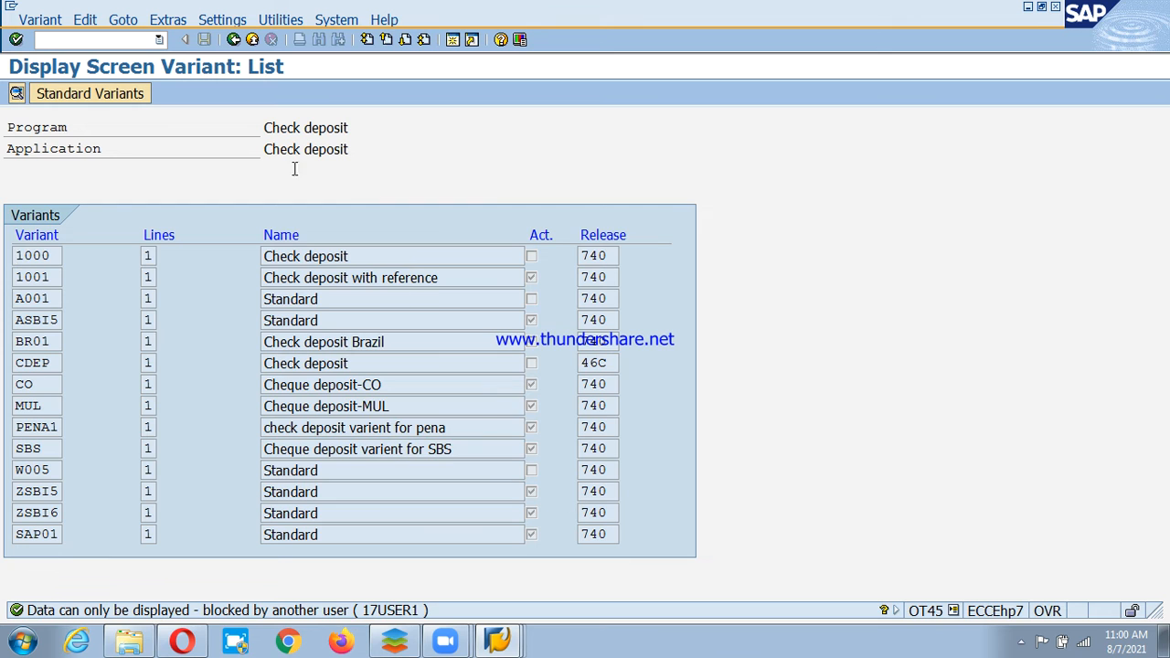
{"action": "left_click", "coordinate": [233, 39]}
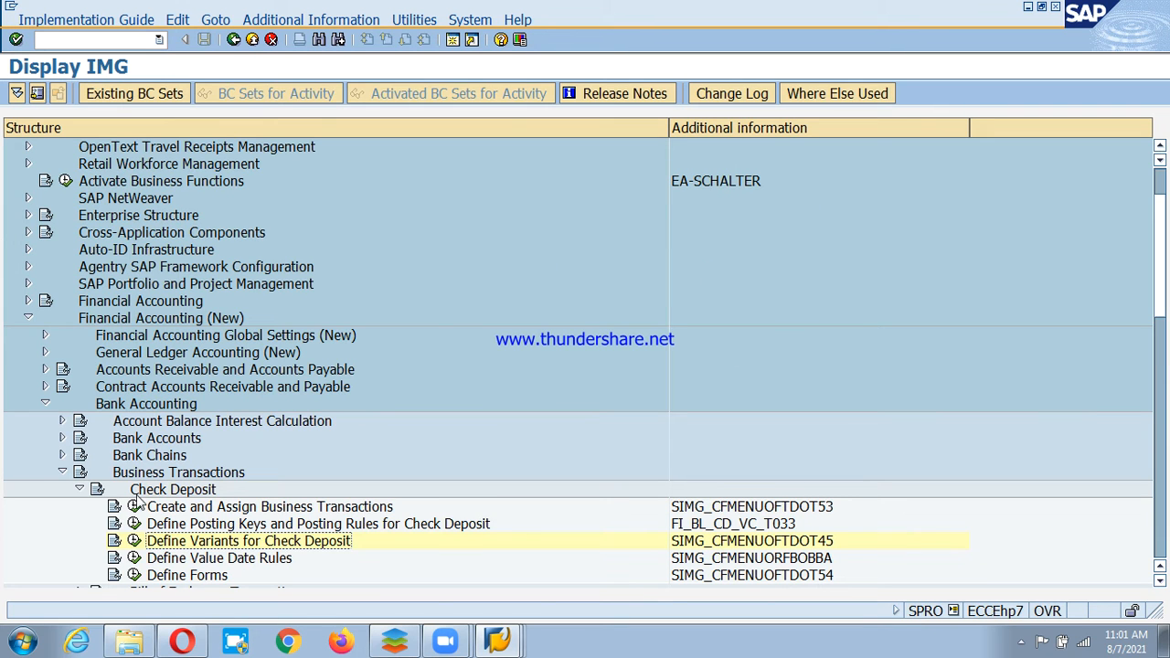
{"action": "left_click", "coordinate": [134, 542]}
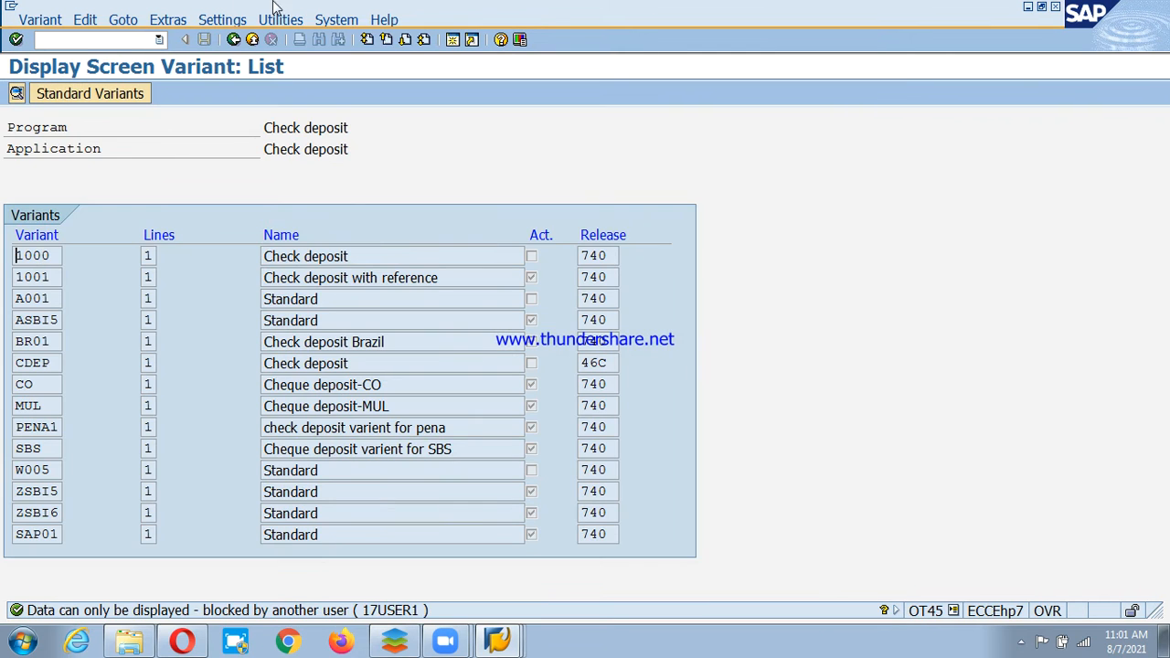
{"action": "left_click", "coordinate": [233, 40]}
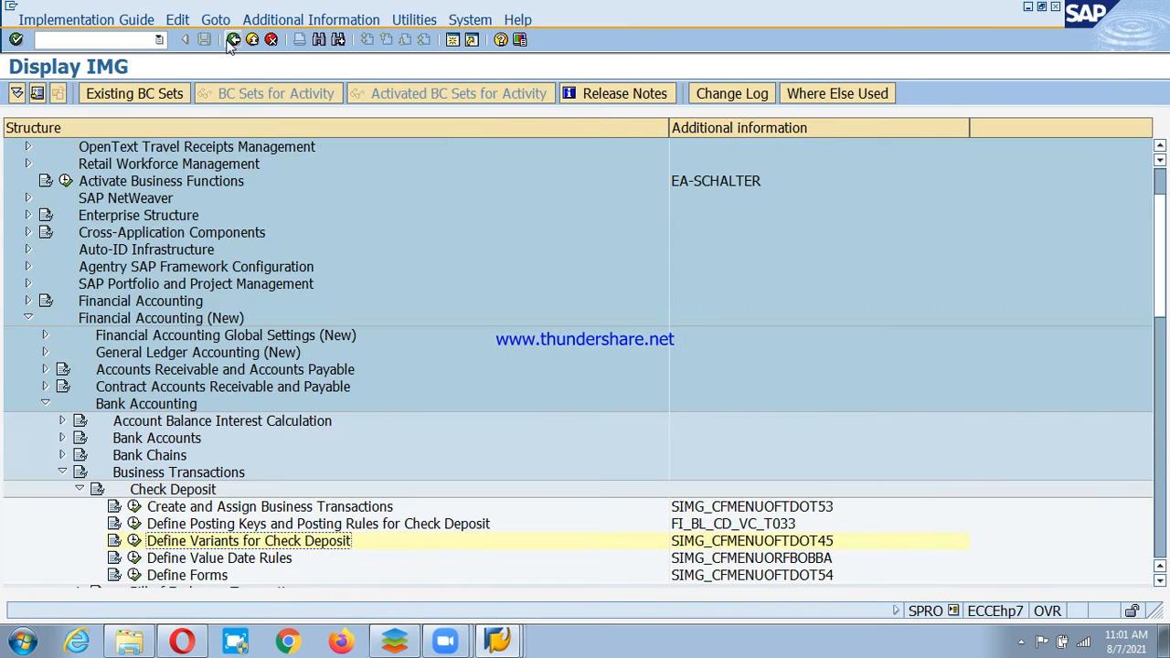
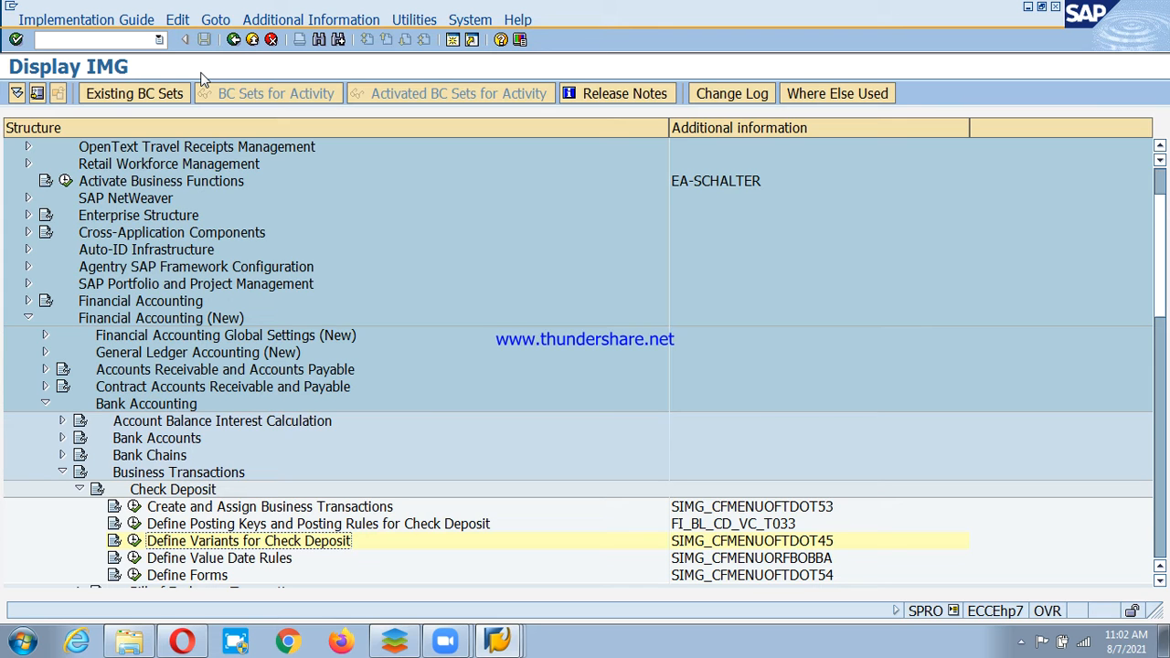
Open the check deposit variant list, try variant 1000's details, and leave again.
{"action": "left_click", "coordinate": [134, 542]}
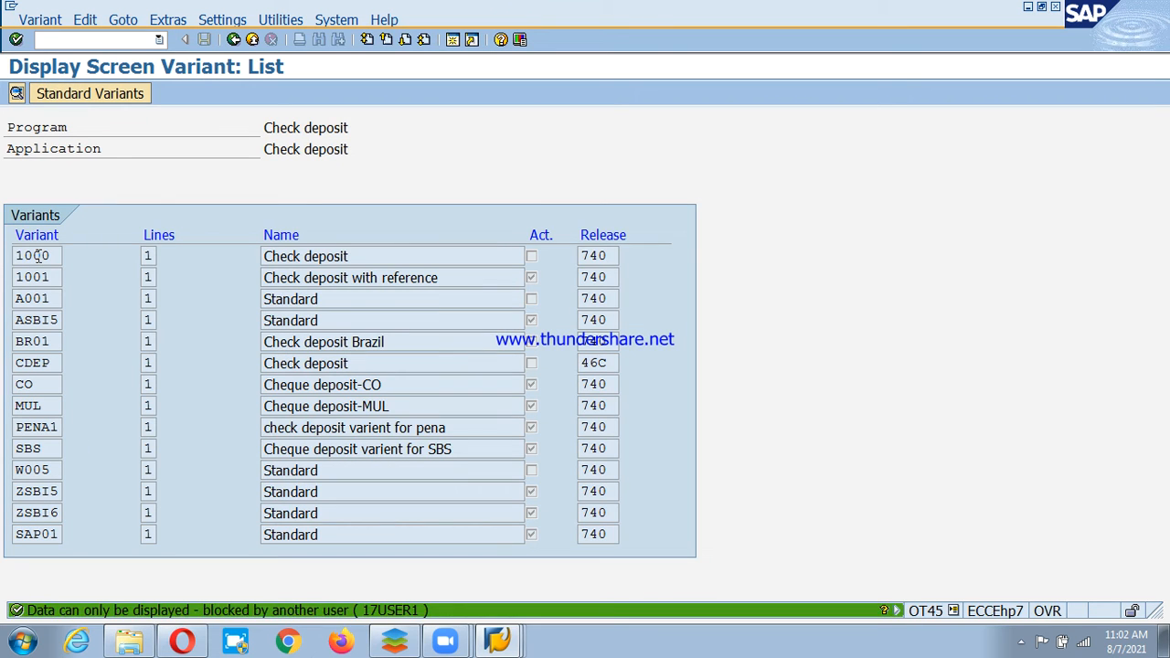
{"action": "double_click", "coordinate": [37, 256]}
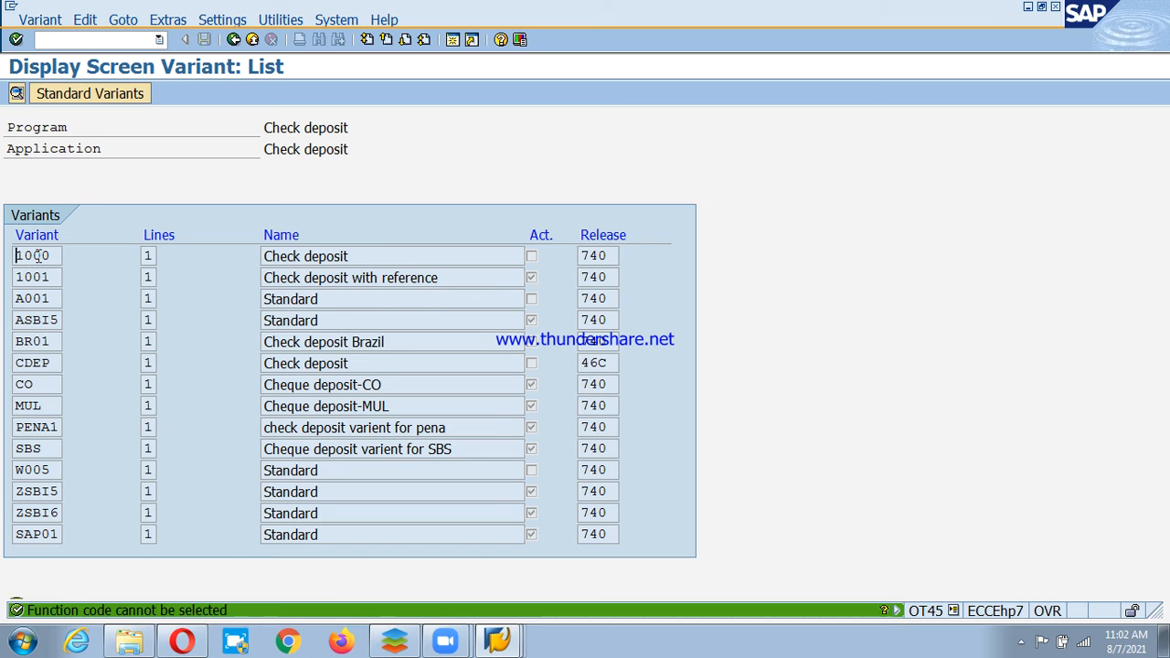
{"action": "key", "text": "F3"}
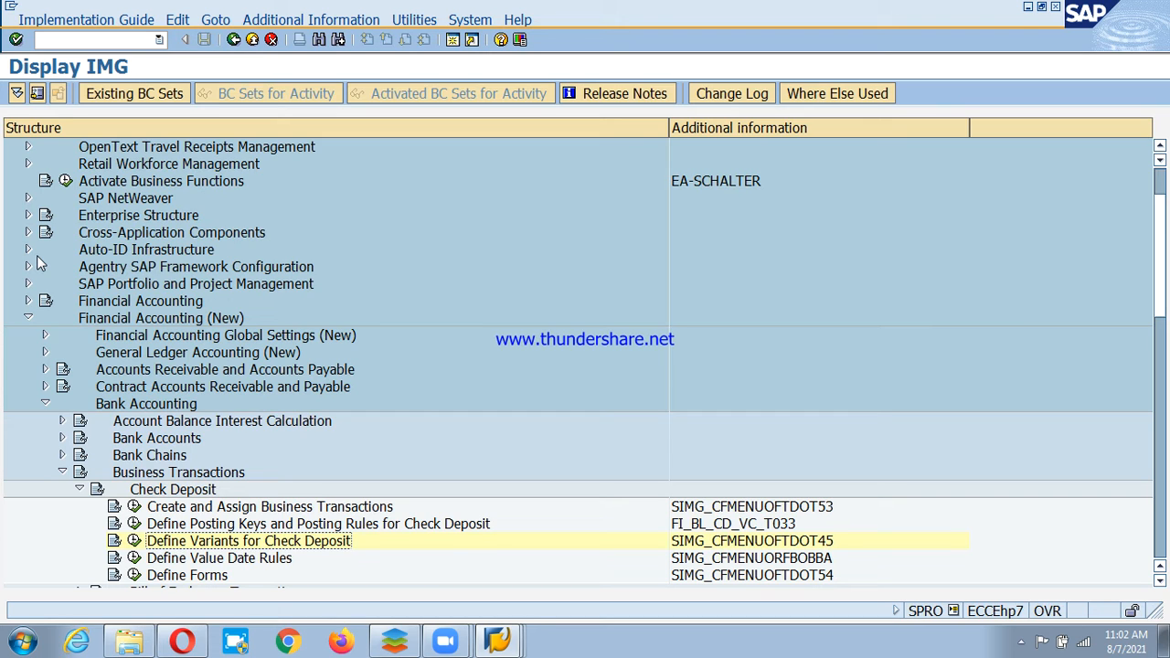
Copy check deposit variant SAP01 to new variant PSD and dismiss the missing-field notice.
{"action": "left_click", "coordinate": [134, 542]}
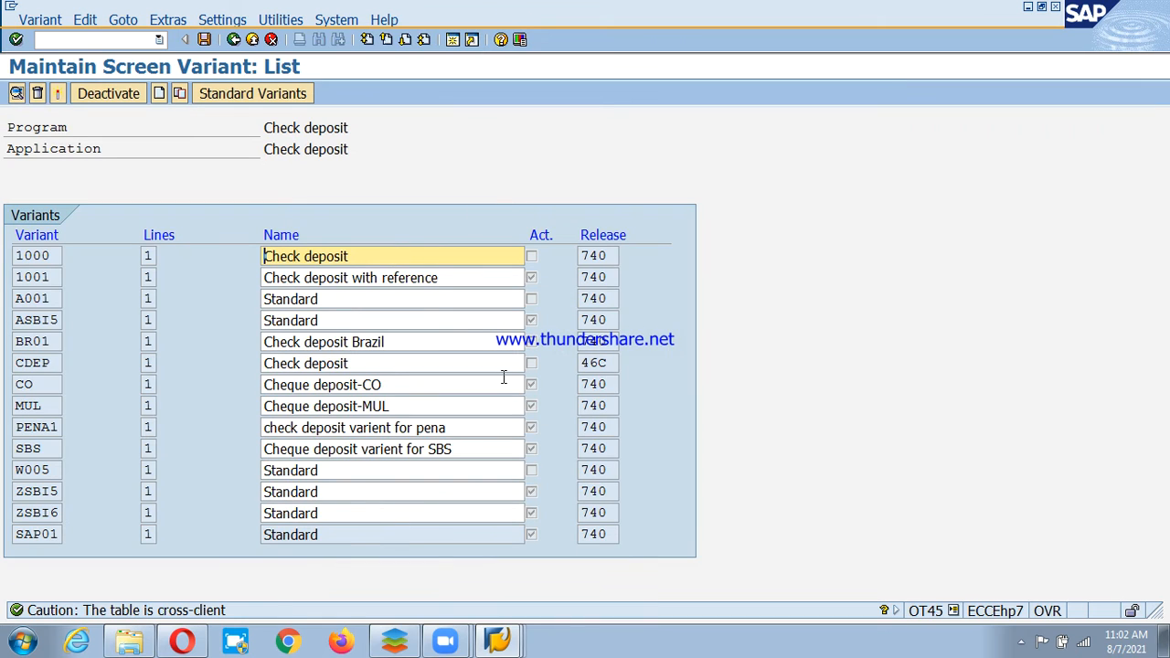
{"action": "left_click", "coordinate": [33, 534]}
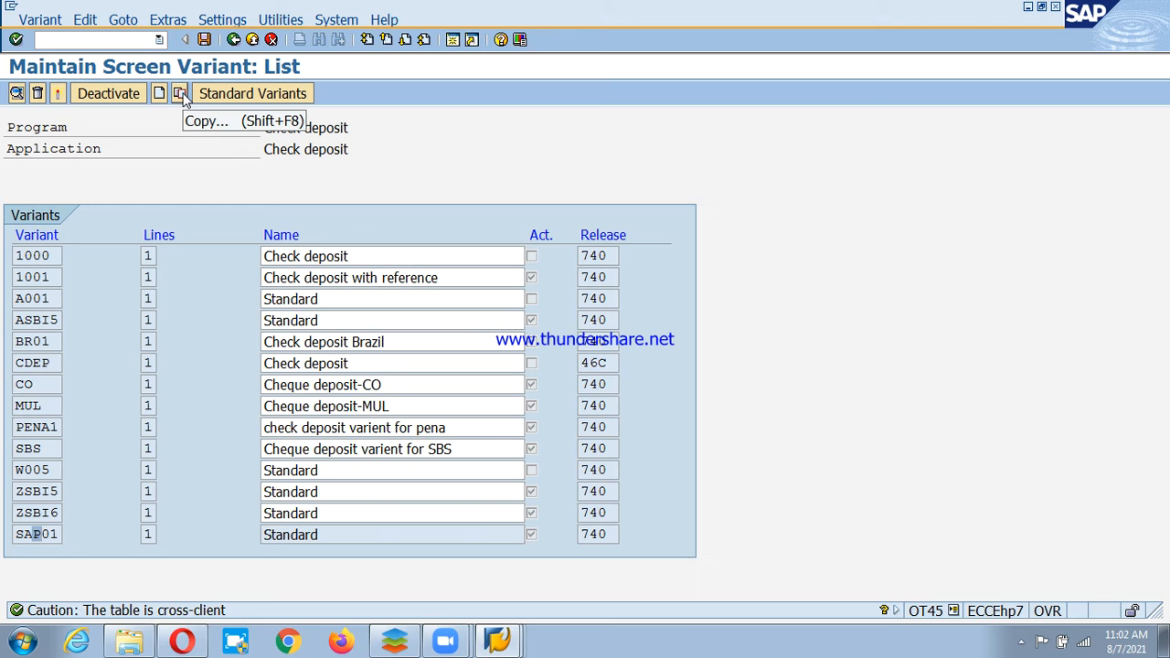
{"action": "left_click", "coordinate": [181, 94]}
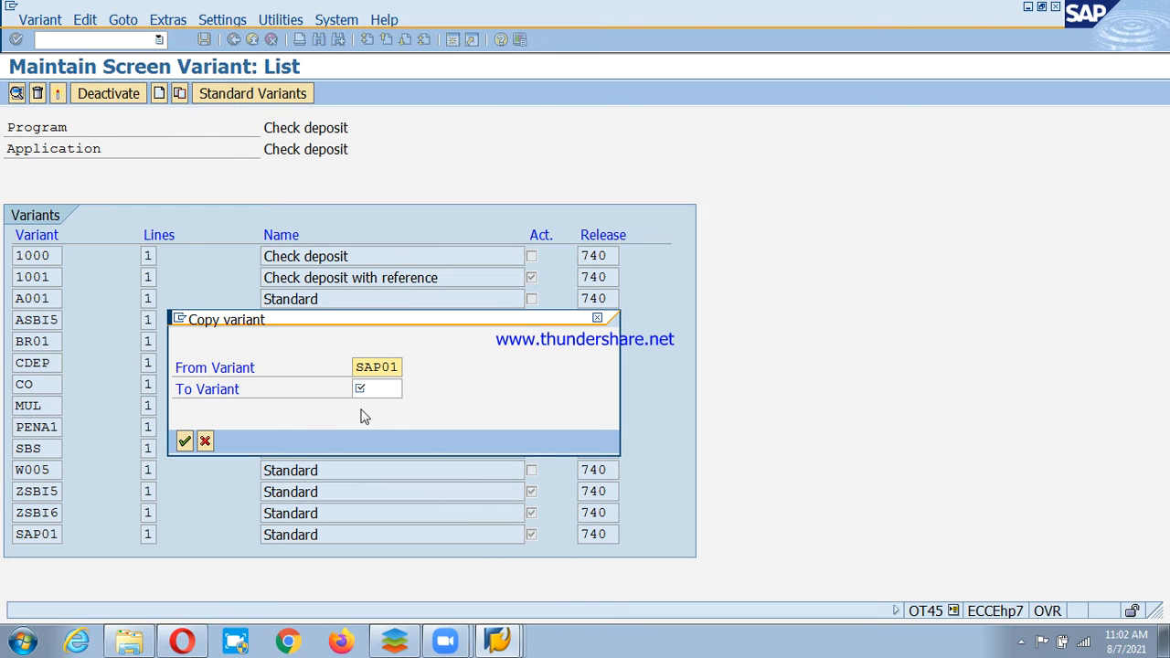
{"action": "key", "text": "Tab"}
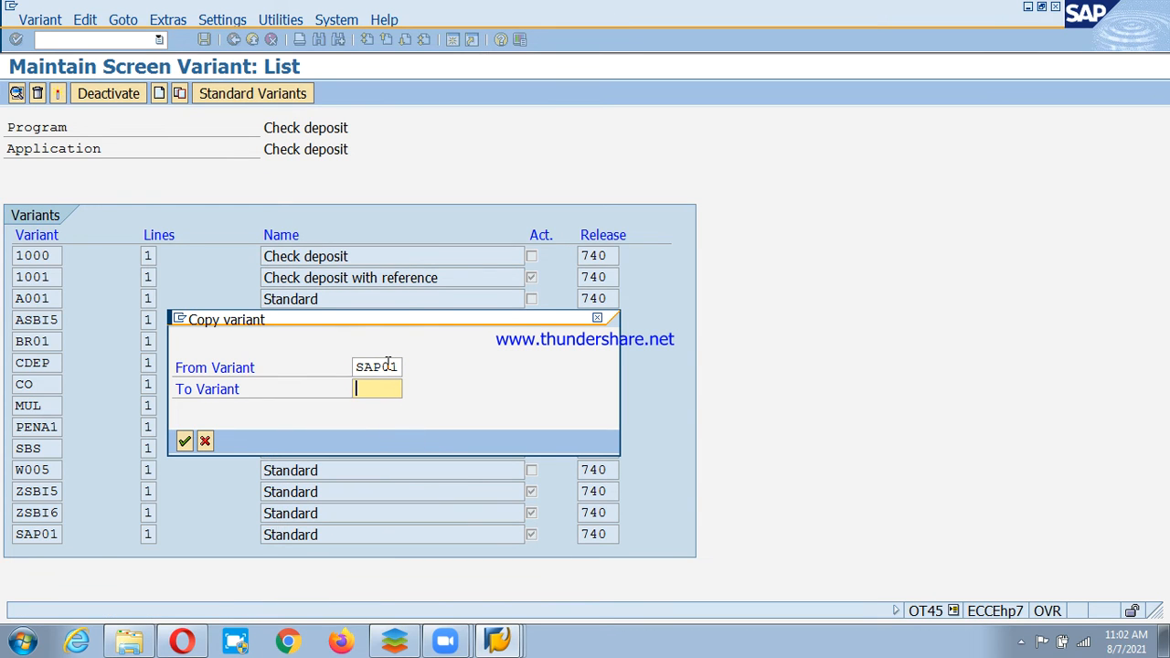
{"action": "type", "text": "PSD"}
{"action": "left_click", "coordinate": [189, 442]}
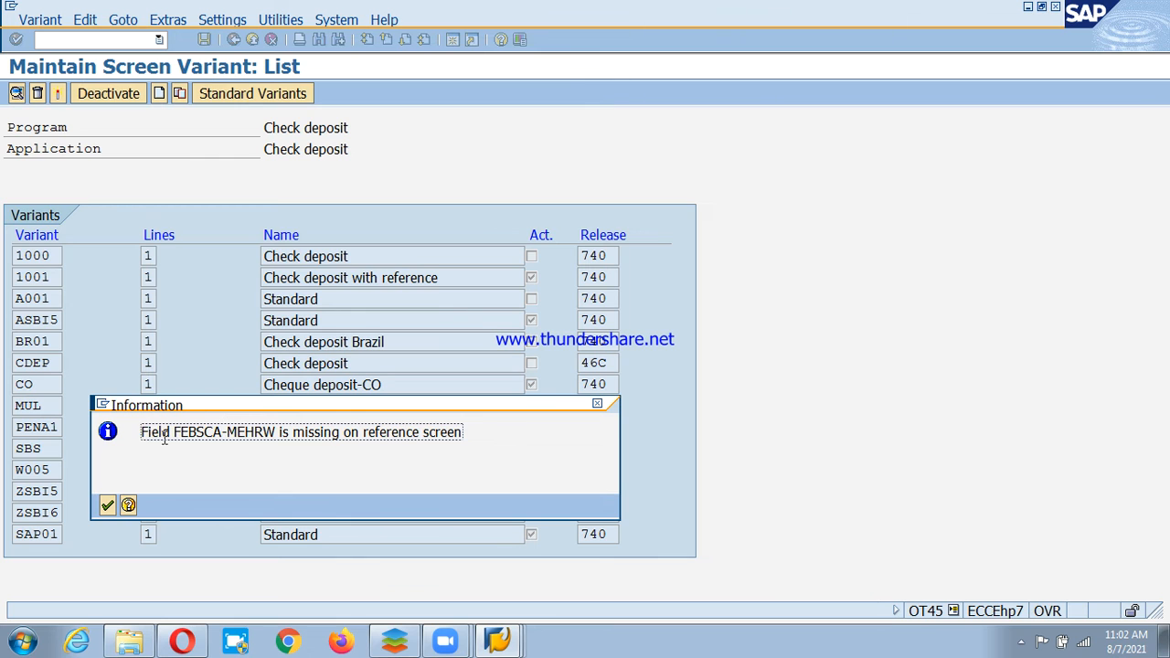
{"action": "left_click", "coordinate": [108, 505]}
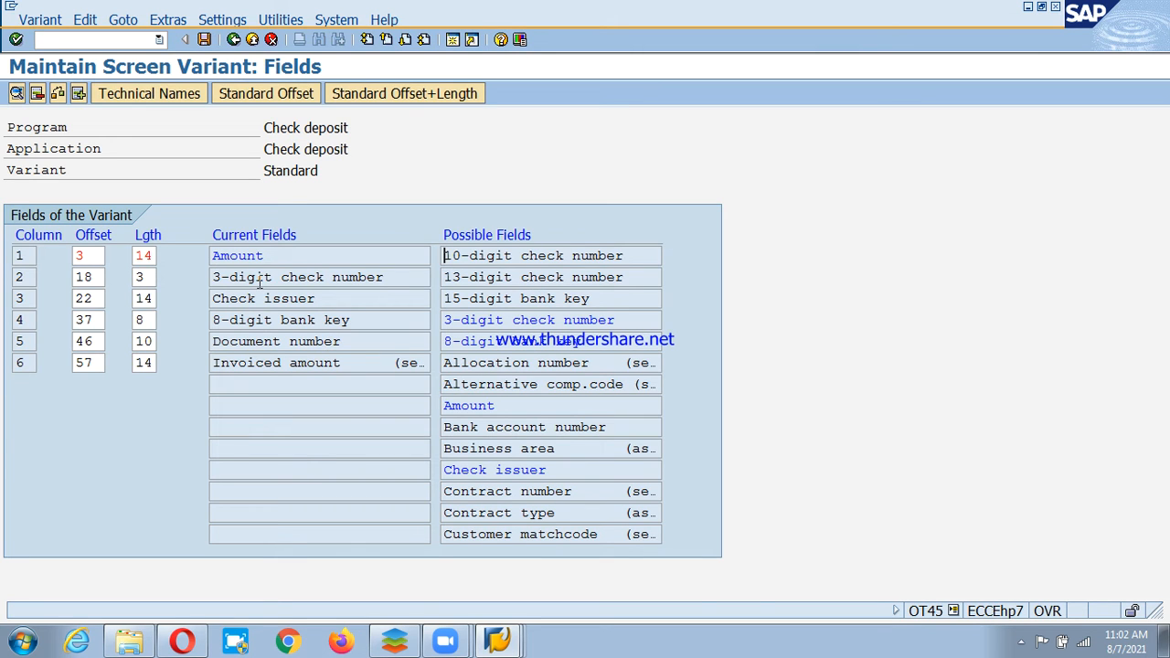
Remove the 3-digit check number and 8-digit bank key fields from variant PSD.
{"action": "left_click_drag", "start_coordinate": [271, 278], "coordinate": [326, 278]}
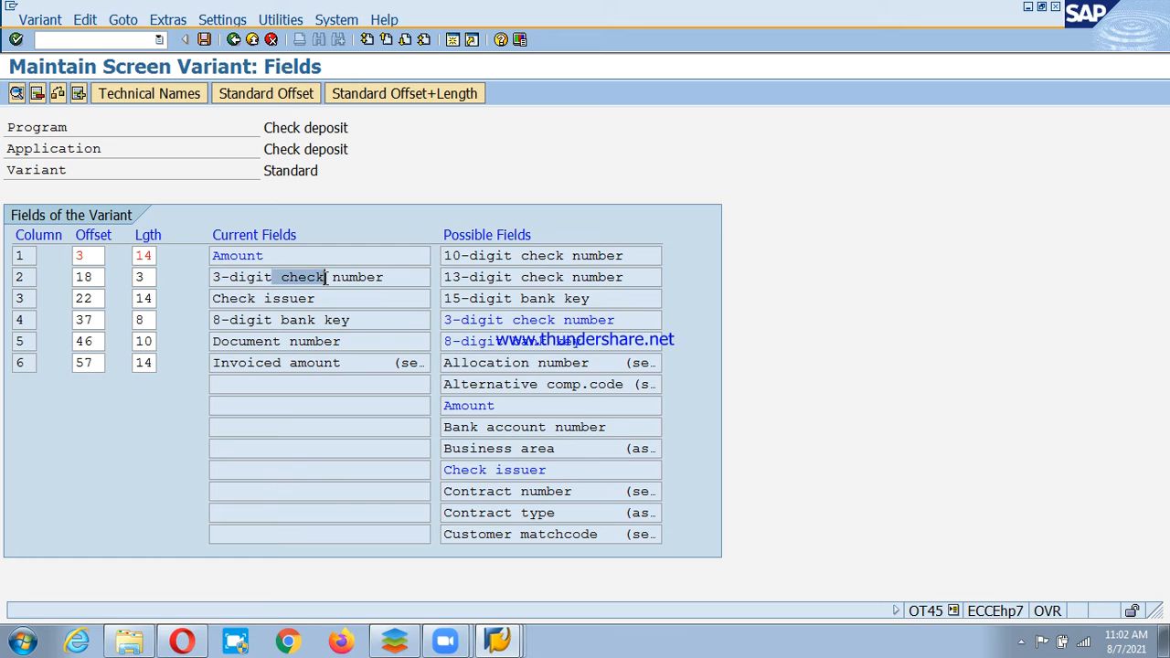
{"action": "left_click", "coordinate": [234, 278]}
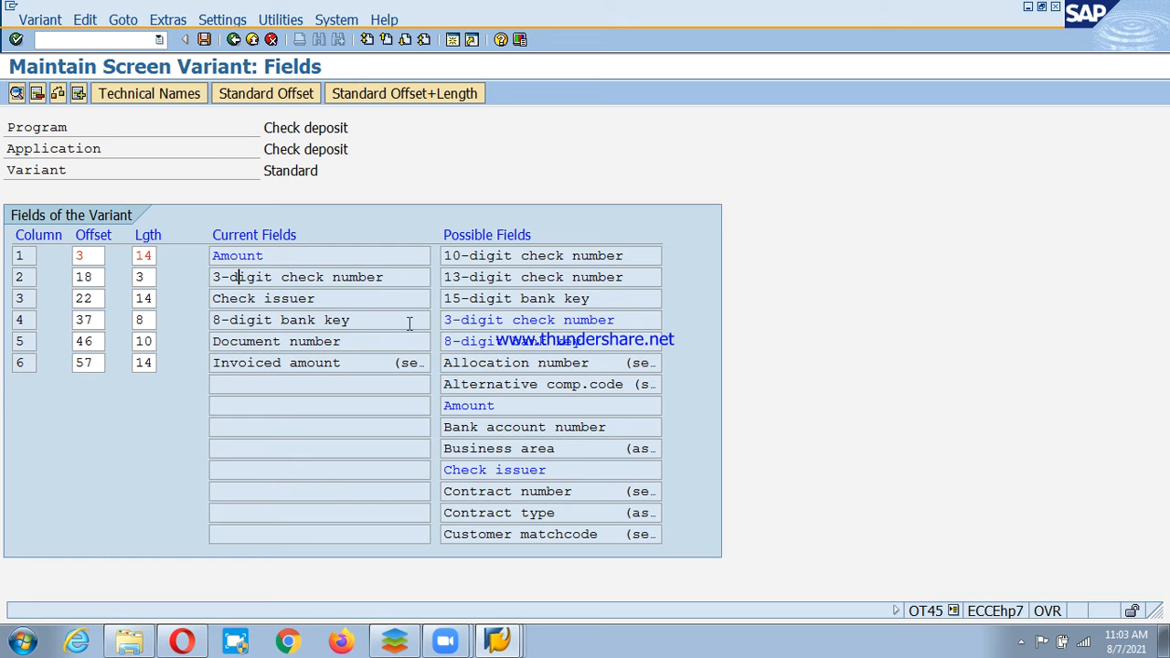
{"action": "left_click", "coordinate": [37, 95]}
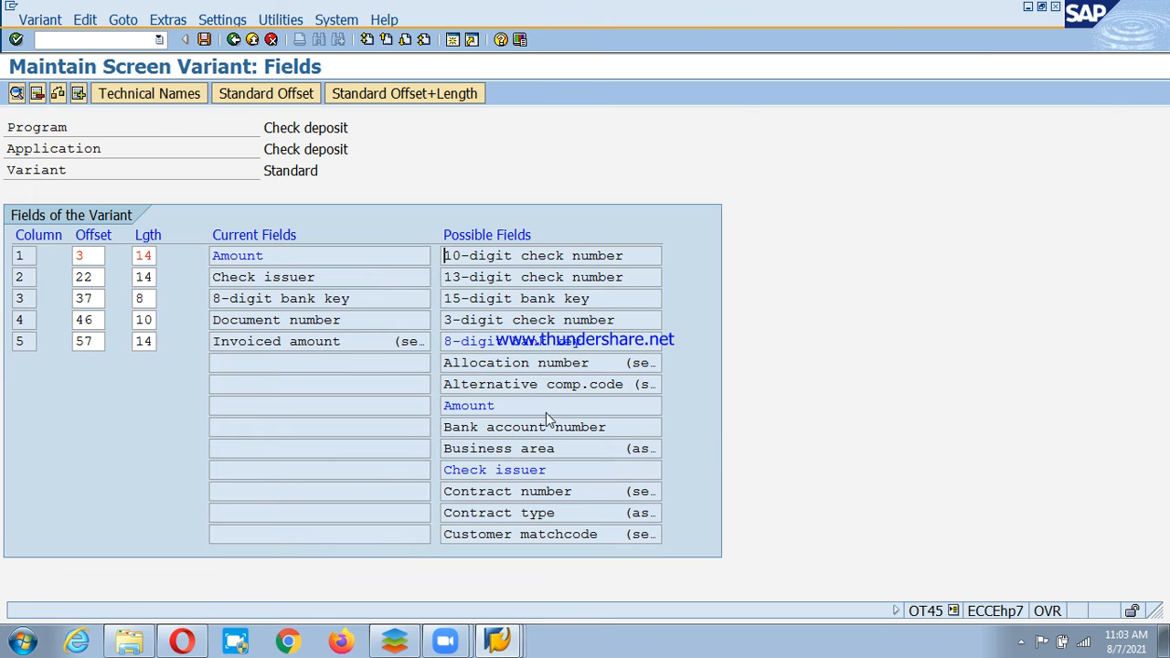
{"action": "double_click", "coordinate": [297, 299]}
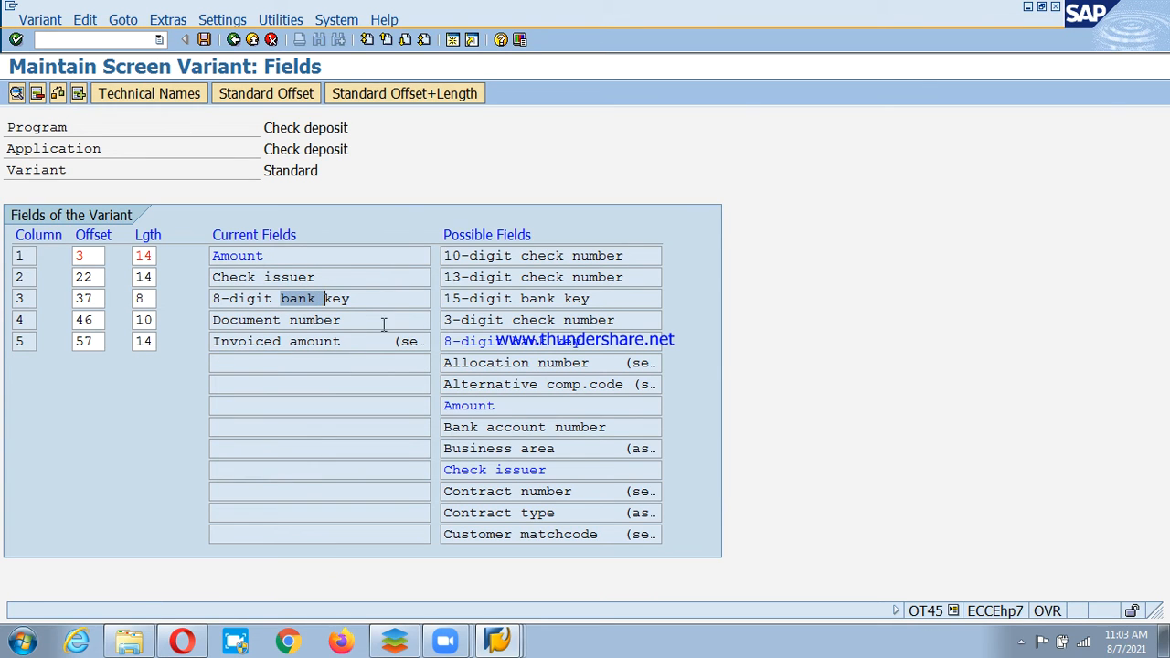
{"action": "left_click", "coordinate": [38, 95]}
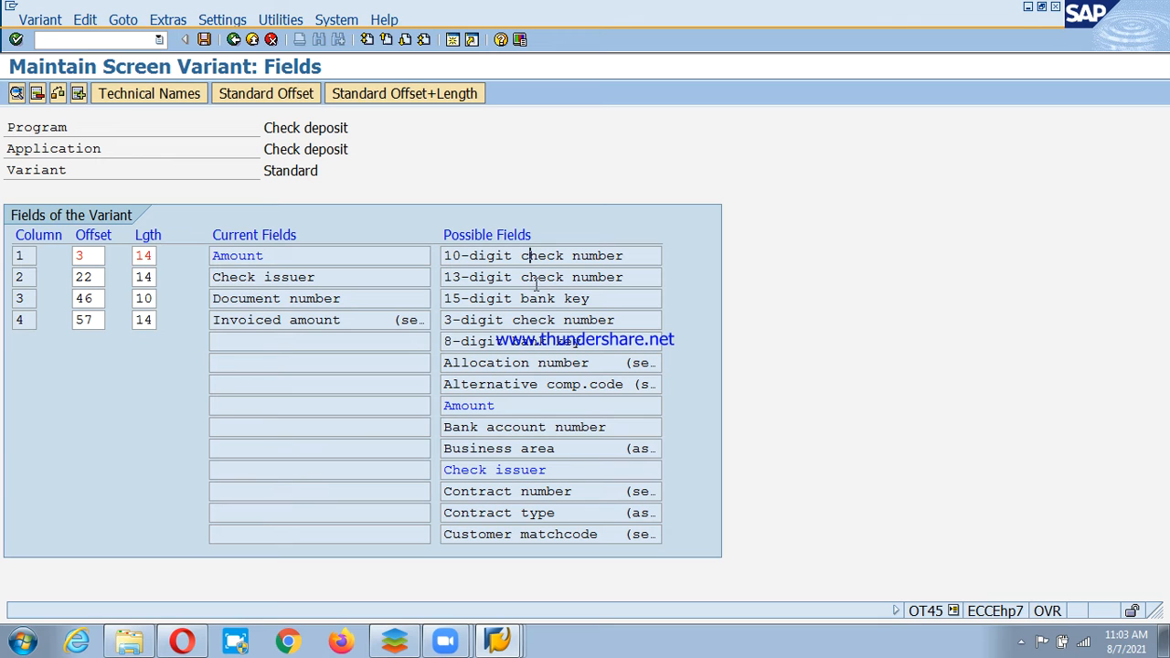
Add the 10-digit check number field with length 06, then save under the workbench request.
{"action": "double_click", "coordinate": [484, 255]}
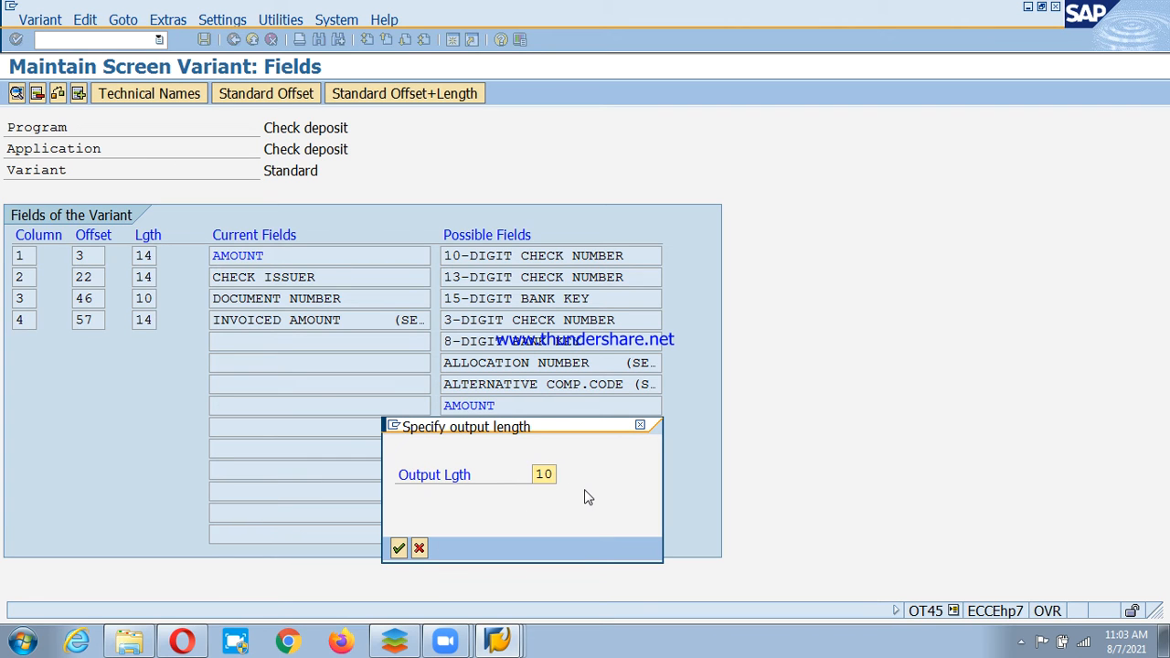
{"action": "key", "text": "Delete"}
{"action": "key", "text": "Delete"}
{"action": "type", "text": "06"}
{"action": "left_click", "coordinate": [398, 547]}
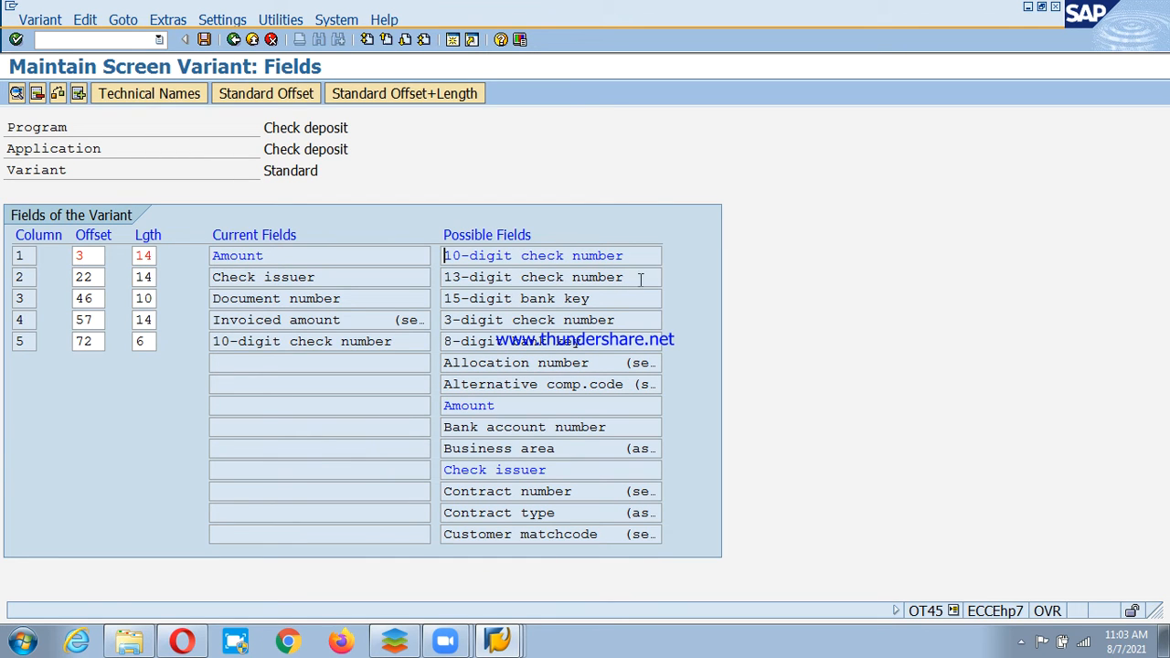
{"action": "left_click", "coordinate": [205, 40]}
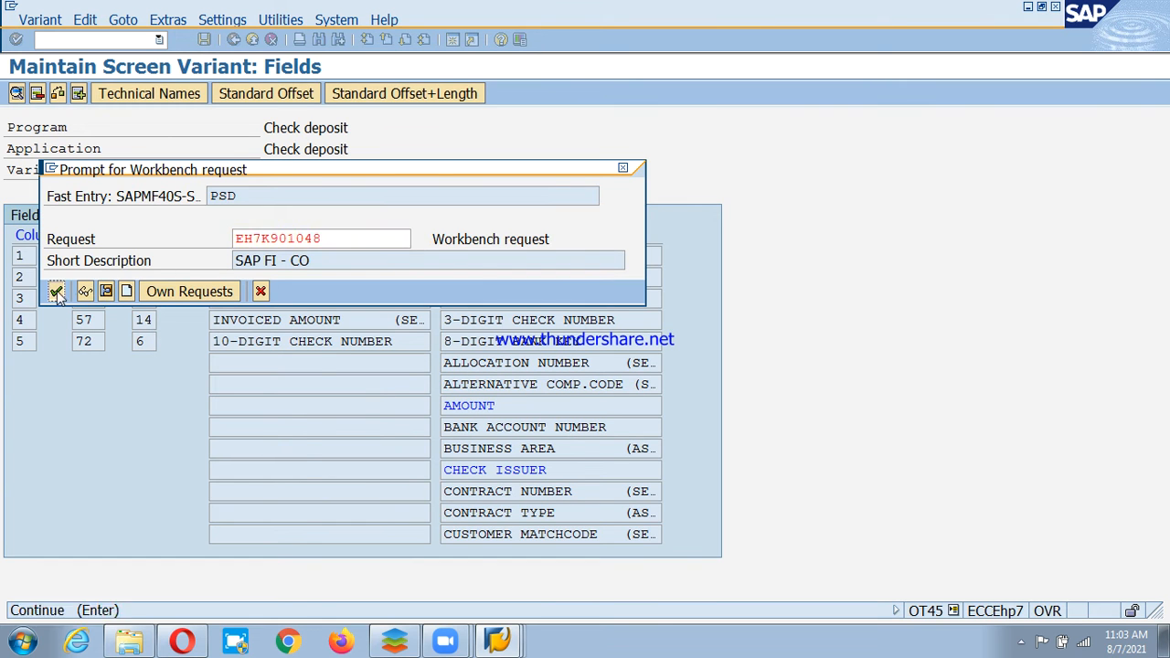
{"action": "left_click", "coordinate": [56, 290]}
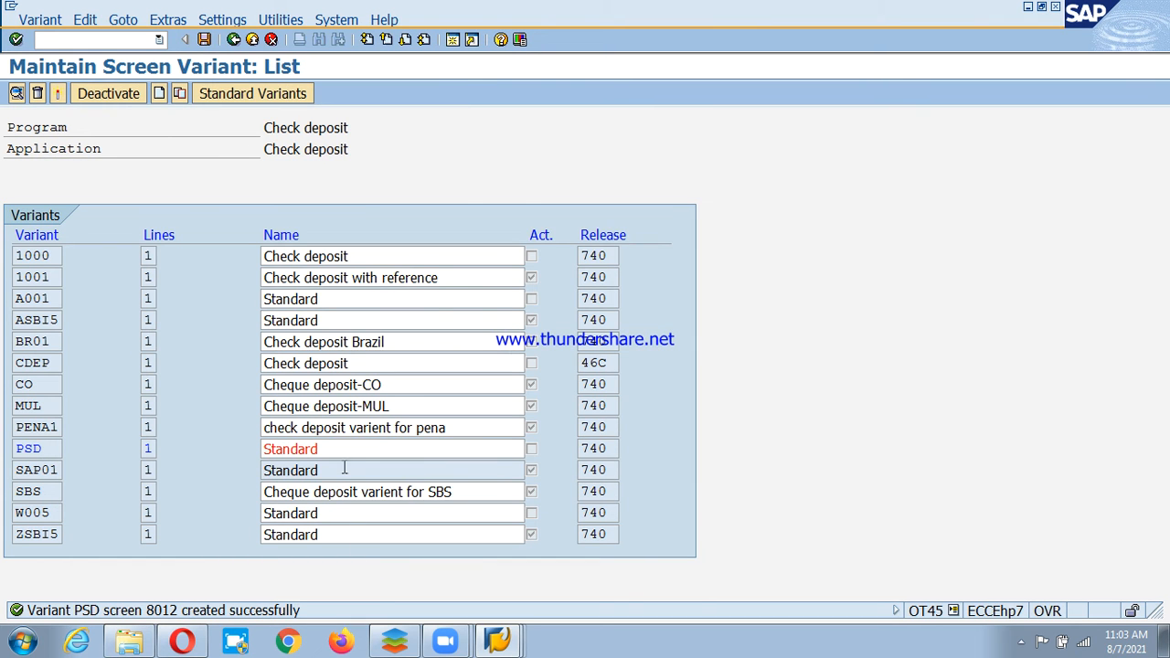
Name variant PSD 'Cheque deposit-PSD', activate it, and save under the workbench request.
{"action": "double_click", "coordinate": [264, 457]}
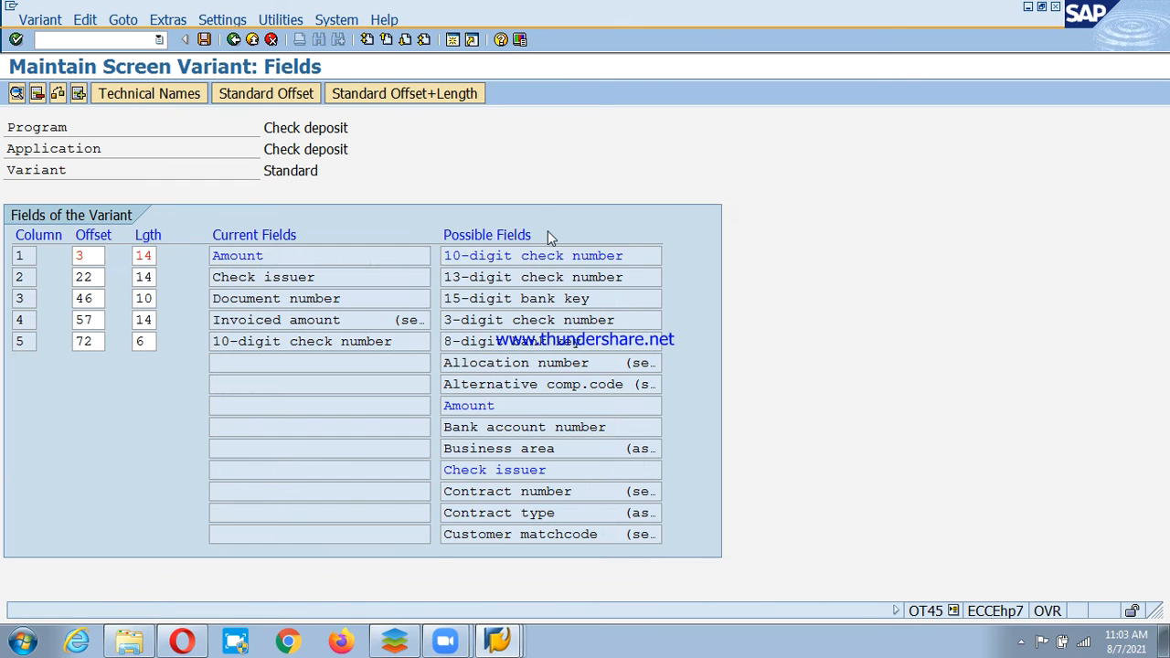
{"action": "left_click", "coordinate": [234, 40]}
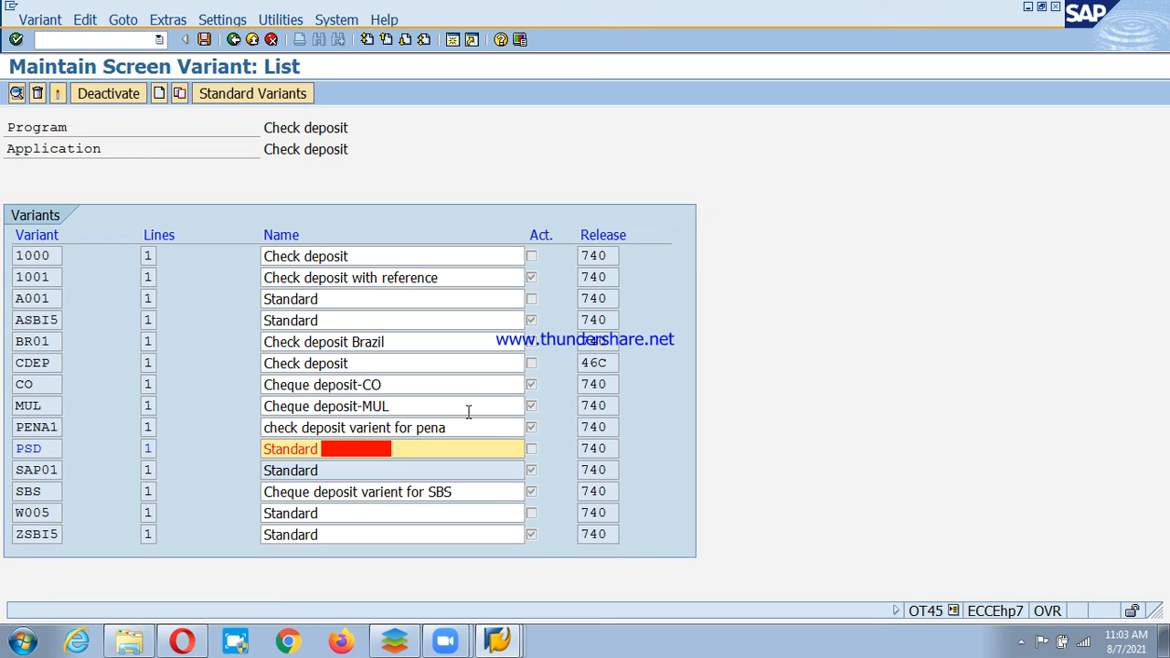
{"action": "key", "text": "BackSpace"}
{"action": "key", "text": "BackSpace"}
{"action": "key", "text": "BackSpace"}
{"action": "key", "text": "BackSpace"}
{"action": "key", "text": "BackSpace"}
{"action": "key", "text": "BackSpace"}
{"action": "key", "text": "BackSpace"}
{"action": "key", "text": "BackSpace"}
{"action": "key", "text": "BackSpace"}
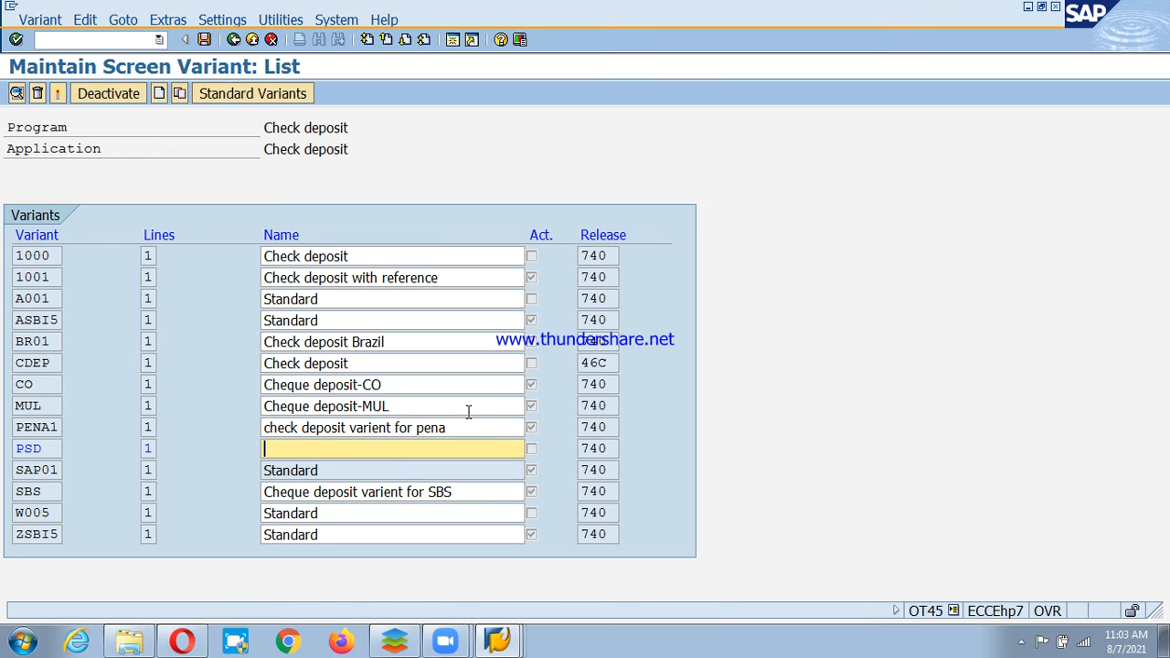
{"action": "type", "text": "Cheque deposit"}
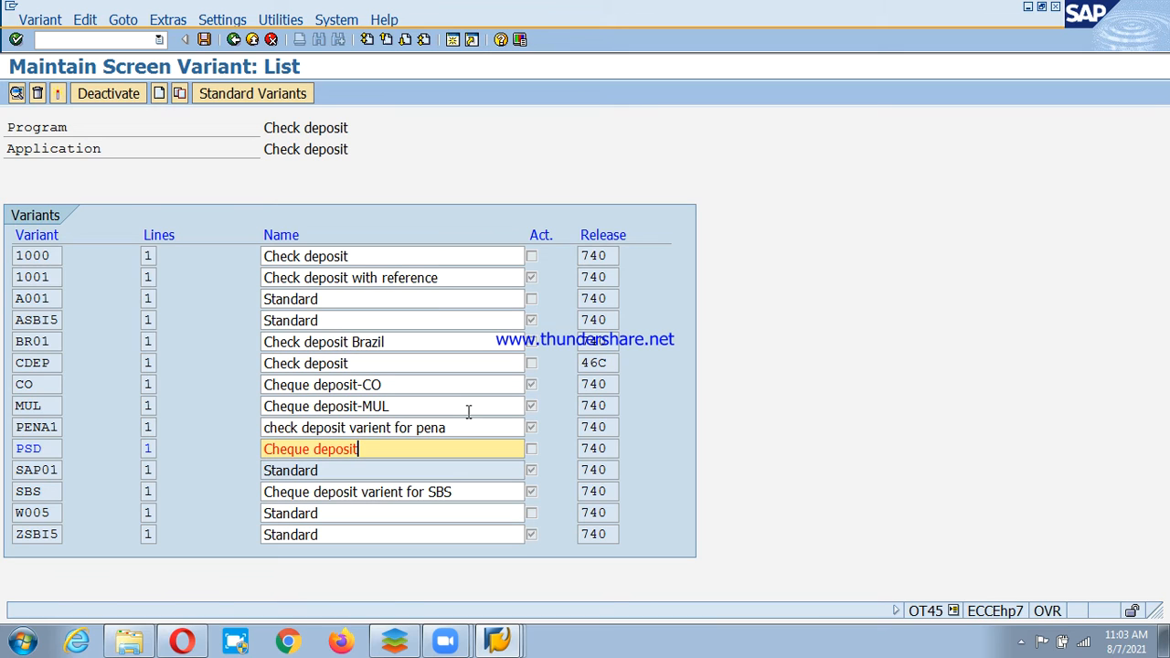
{"action": "type", "text": "-PSD"}
{"action": "left_click", "coordinate": [58, 93]}
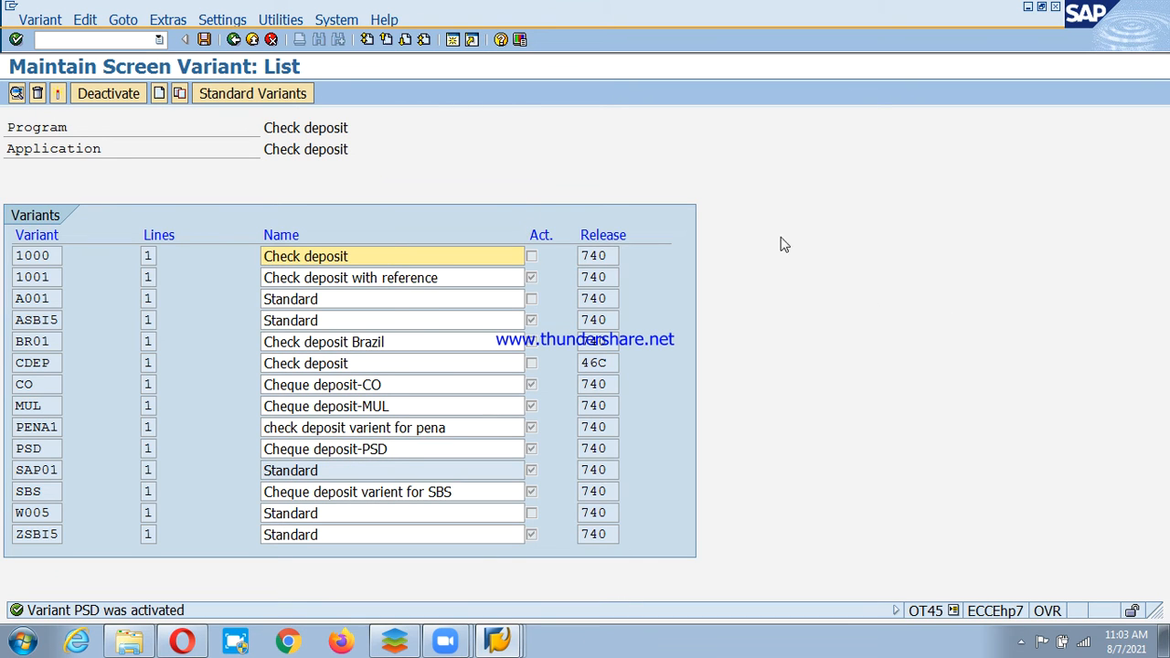
{"action": "left_click", "coordinate": [205, 39]}
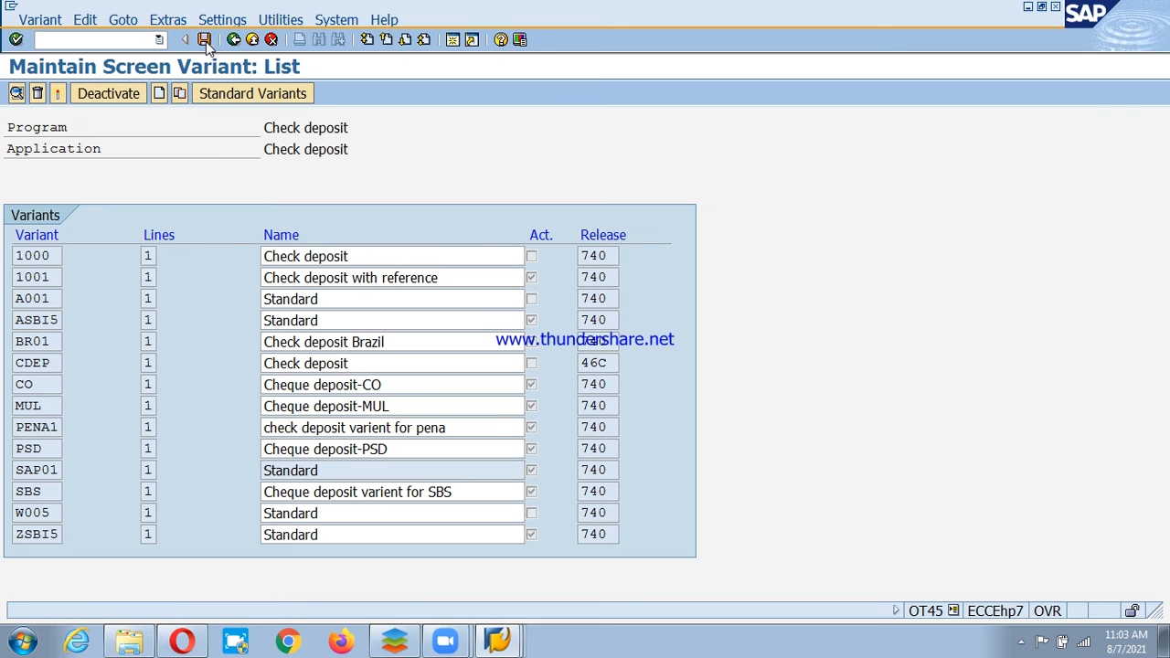
{"action": "left_click", "coordinate": [56, 292]}
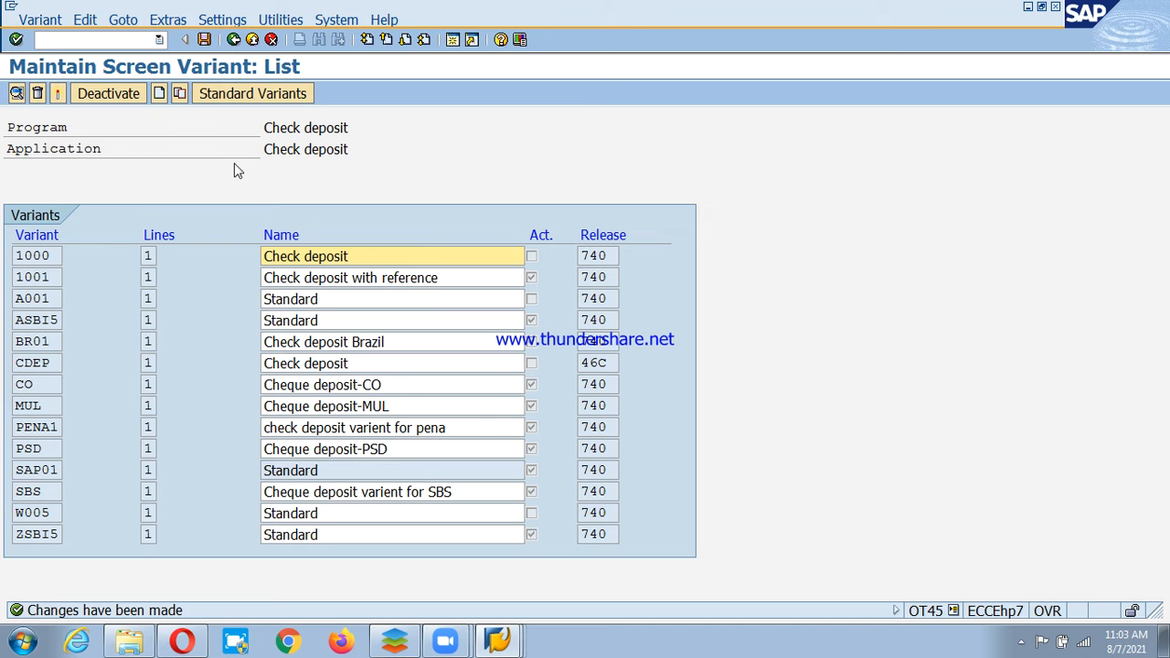
{"action": "left_click", "coordinate": [233, 39]}
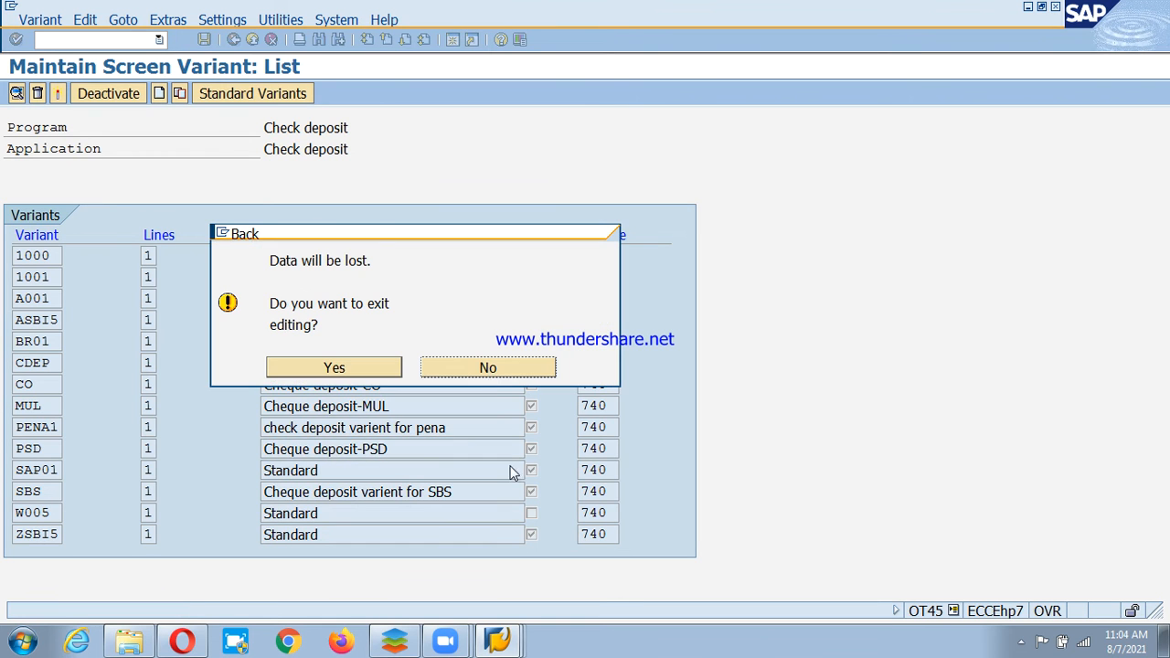
Exit variant editing, then run Payment Transactions > Manual Bank Statement > Create and Assign Business Transactions.
{"action": "left_click", "coordinate": [311, 365]}
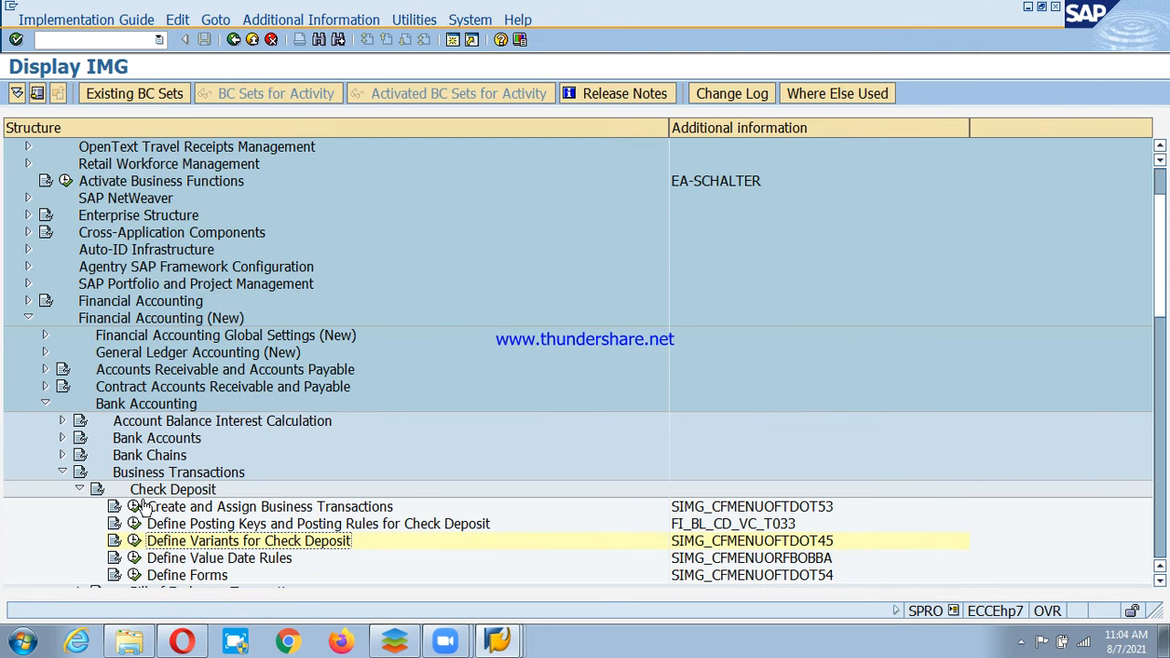
{"action": "left_click", "coordinate": [80, 490]}
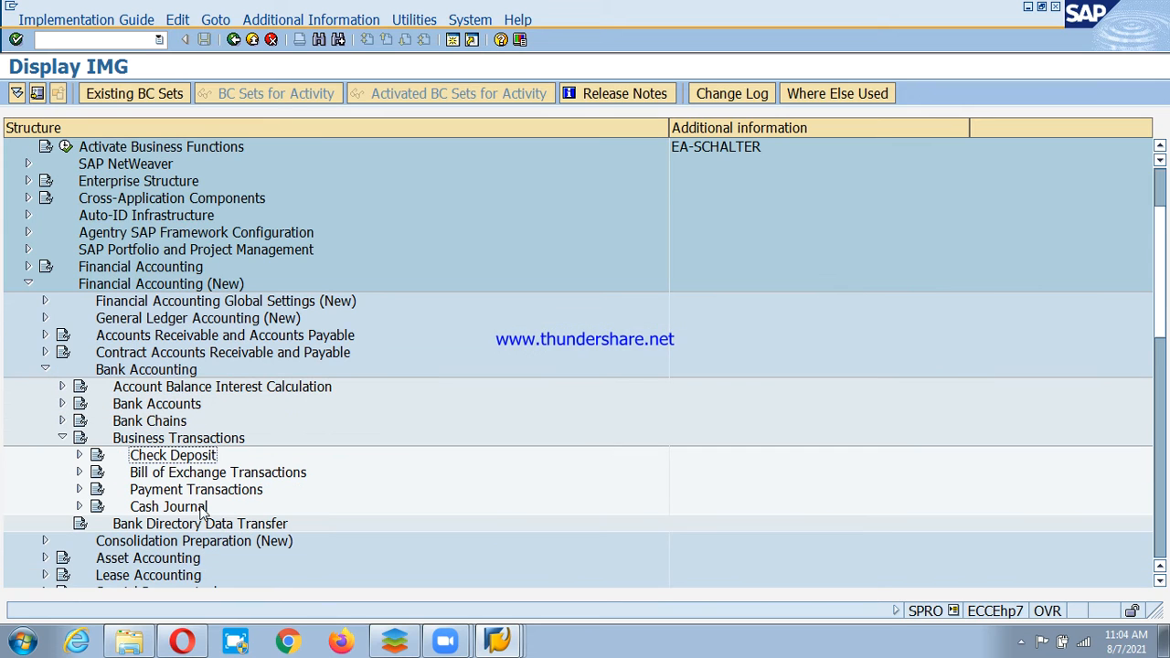
{"action": "left_click", "coordinate": [183, 492]}
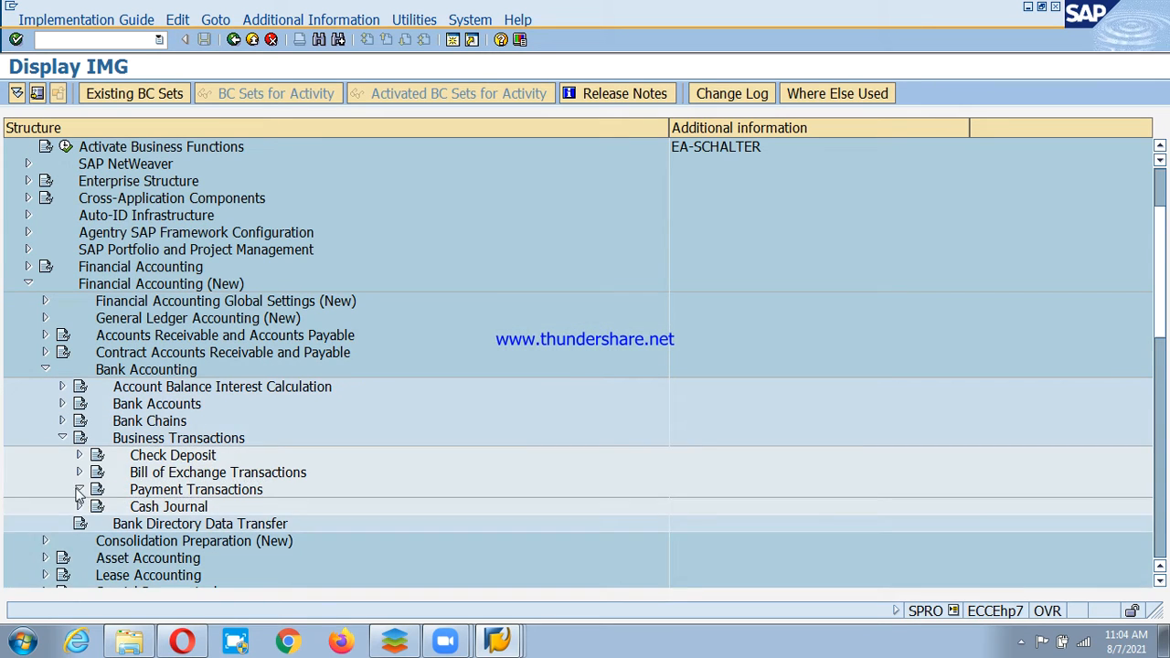
{"action": "left_click", "coordinate": [79, 491]}
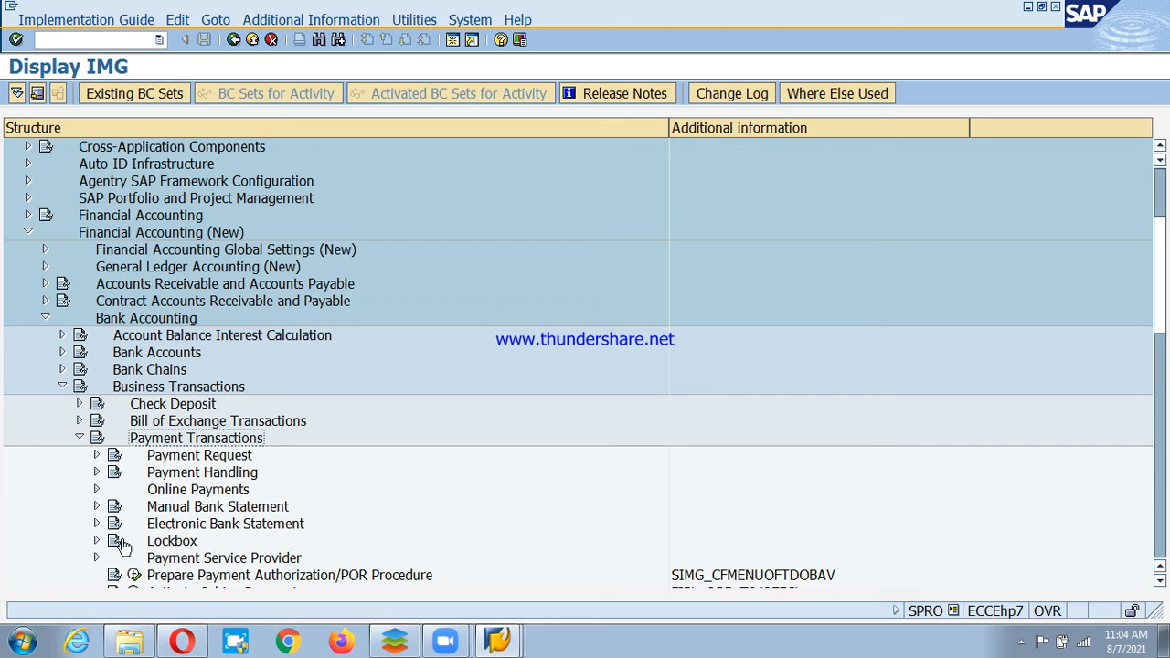
{"action": "scroll", "coordinate": [126, 504], "scroll_direction": "down", "scroll_amount": 1}
{"action": "left_click", "coordinate": [196, 472]}
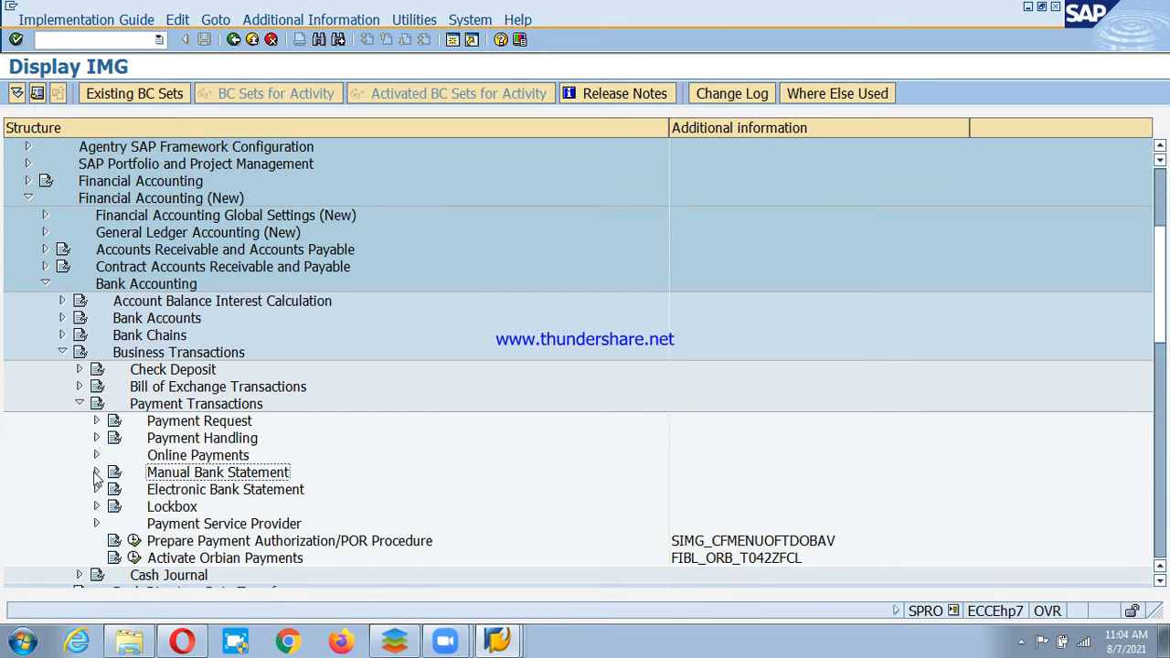
{"action": "left_click", "coordinate": [96, 471]}
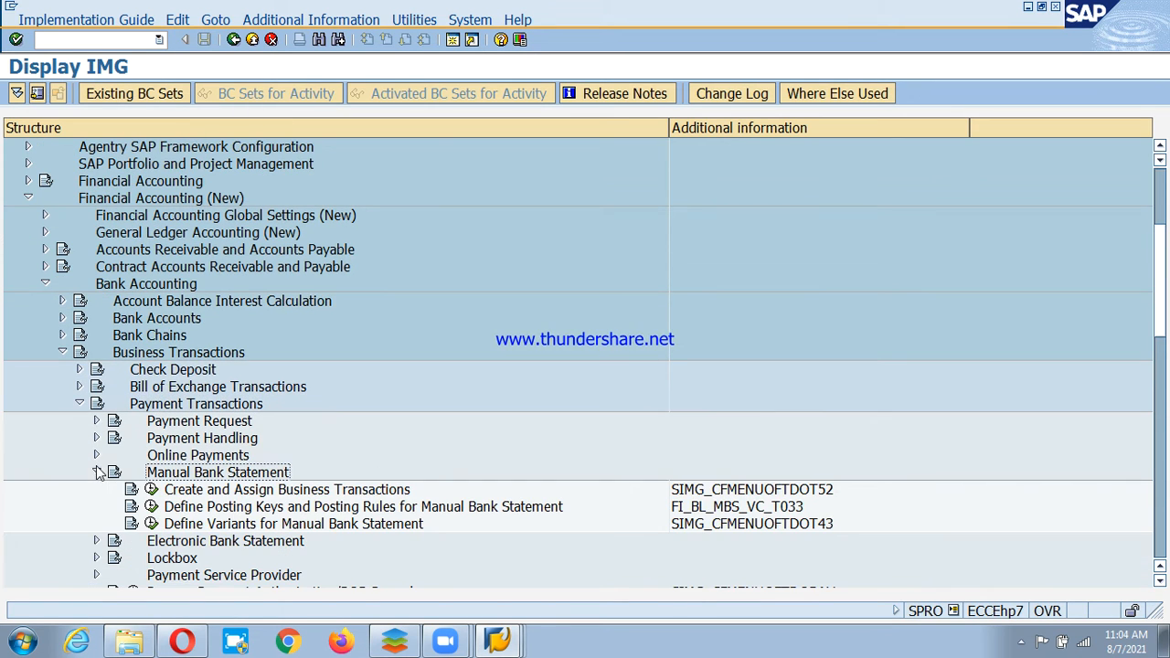
{"action": "left_click", "coordinate": [223, 492]}
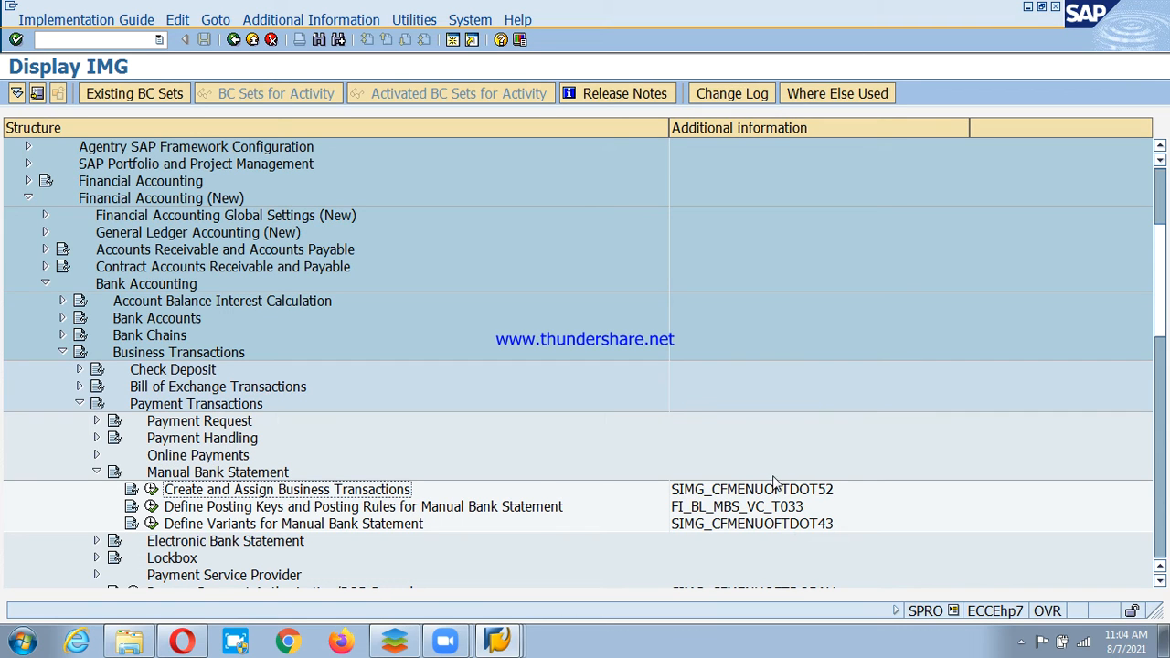
{"action": "left_click", "coordinate": [151, 490]}
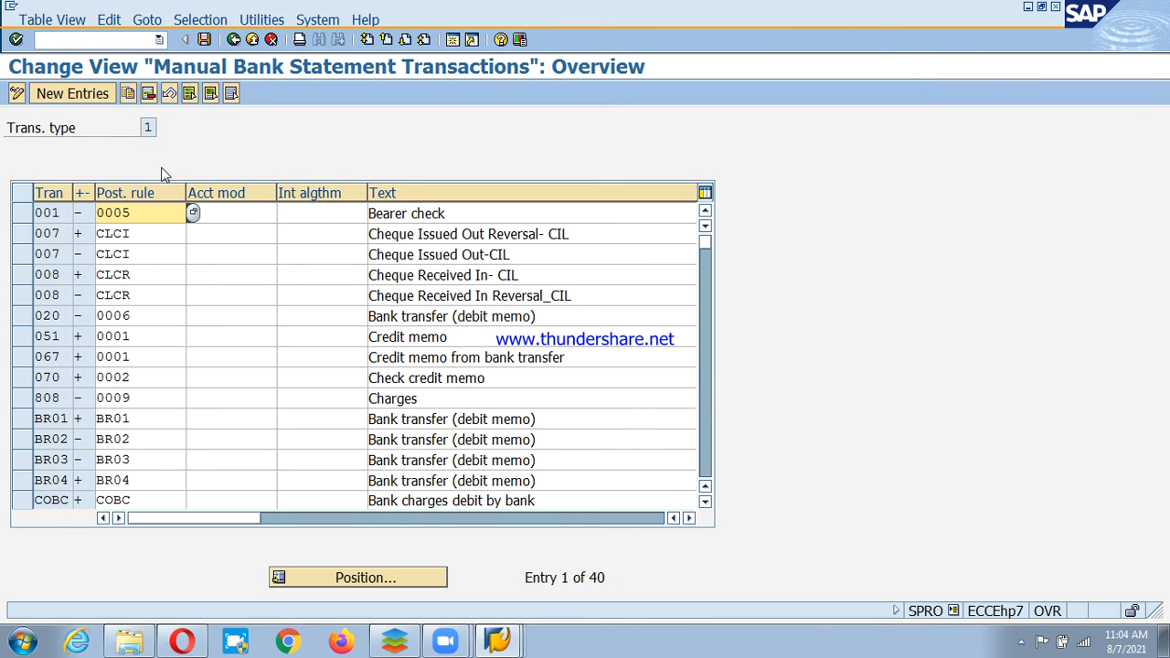
Delete a mistakenly entered PSBC row and save the table under the customizing request.
{"action": "left_click", "coordinate": [88, 99]}
{"action": "left_click", "coordinate": [125, 216]}
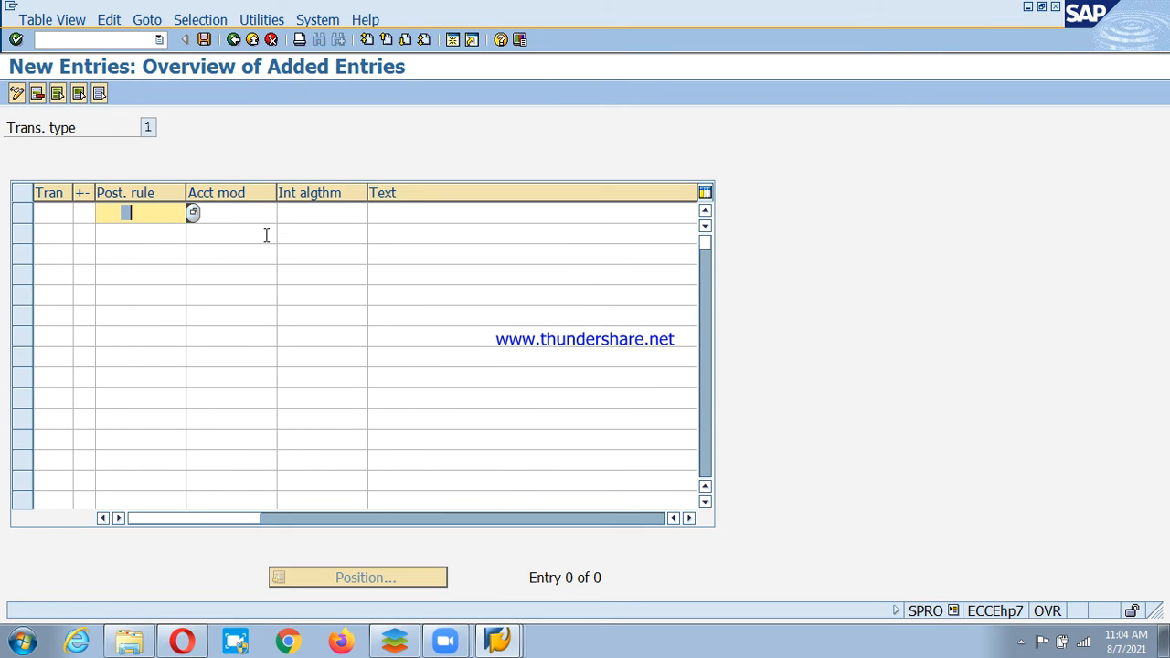
{"action": "key", "text": "BackSpace"}
{"action": "type", "text": "psbc"}
{"action": "key", "text": "Return"}
{"action": "left_click", "coordinate": [55, 232]}
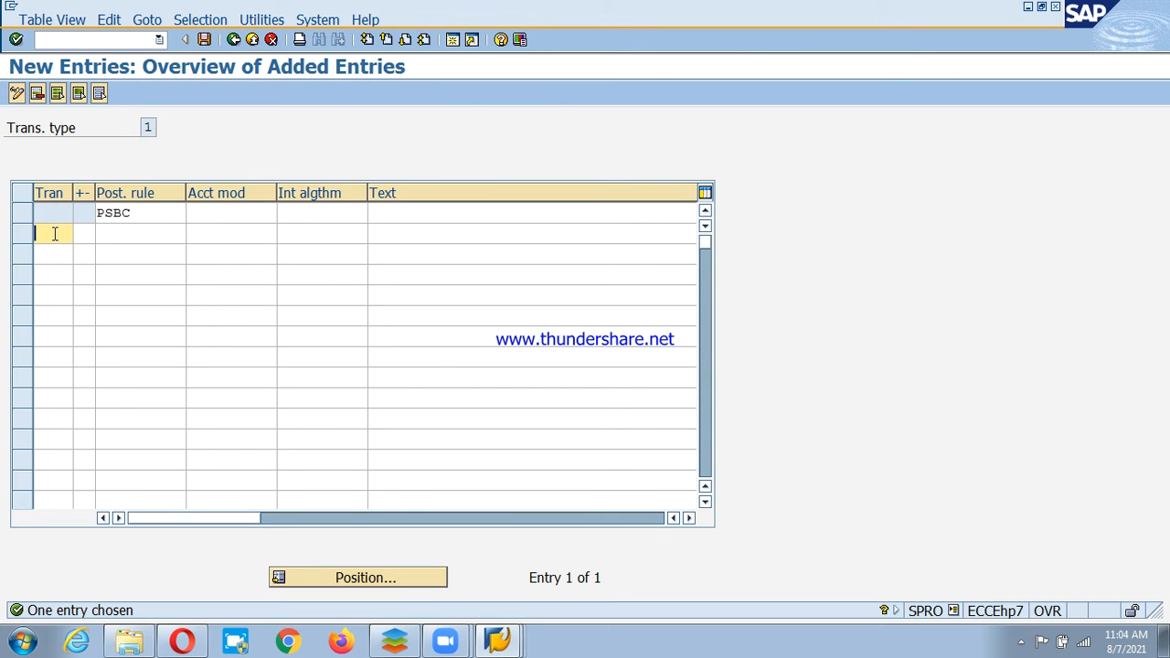
{"action": "left_click", "coordinate": [20, 215]}
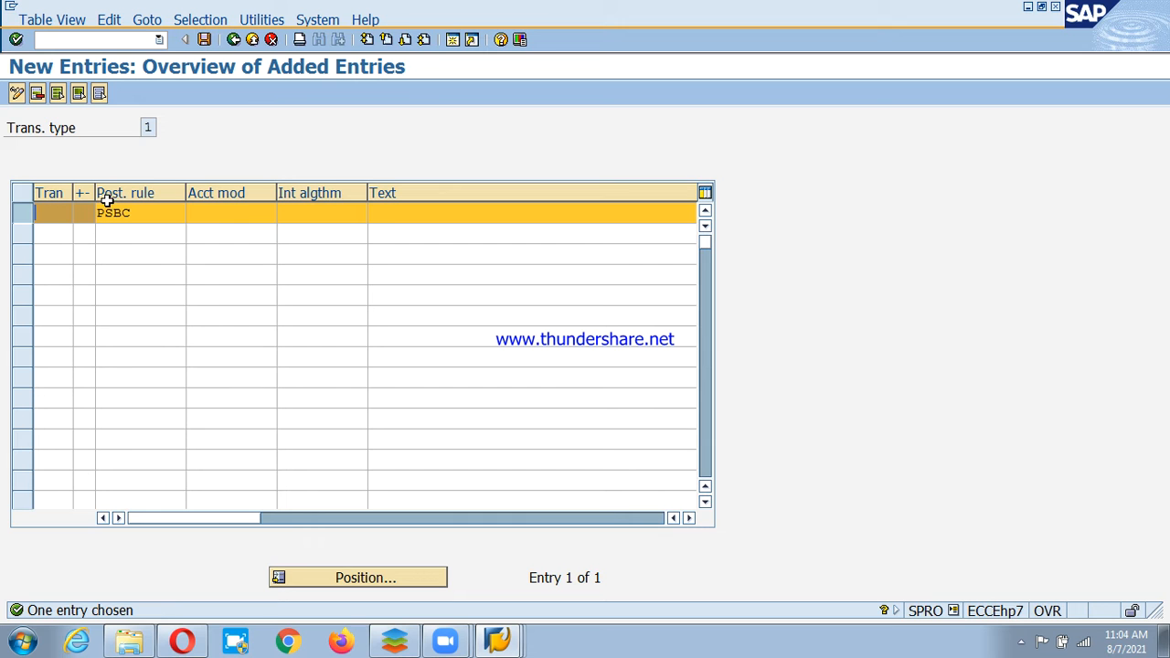
{"action": "left_click", "coordinate": [38, 94]}
{"action": "left_click", "coordinate": [108, 506]}
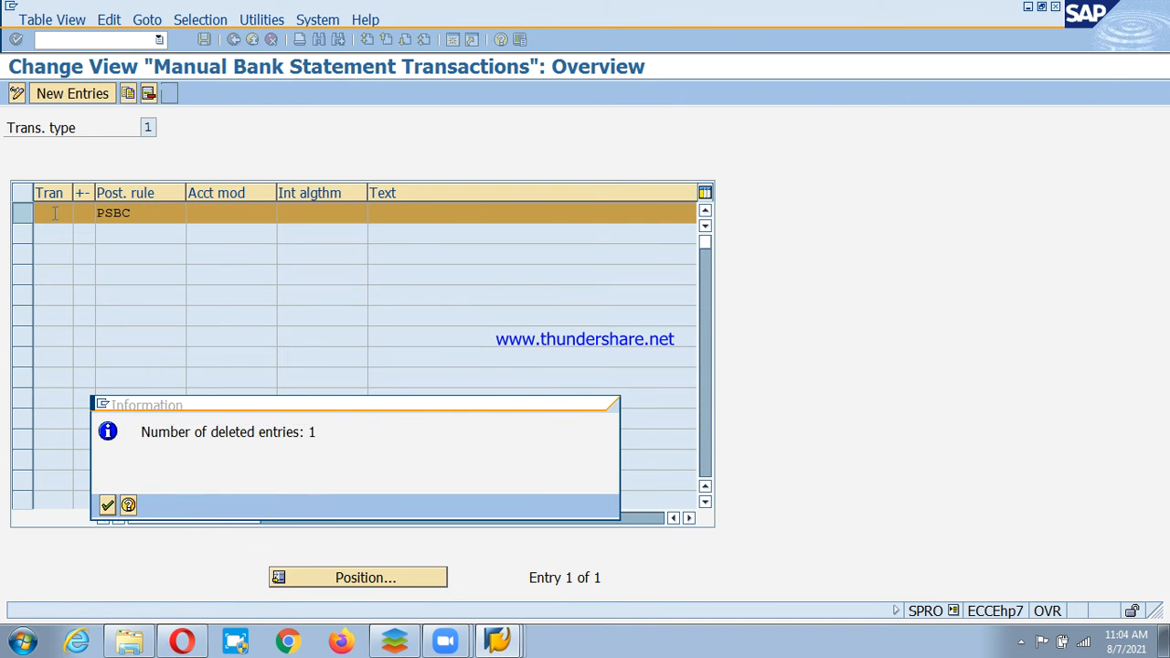
{"action": "left_click", "coordinate": [204, 40]}
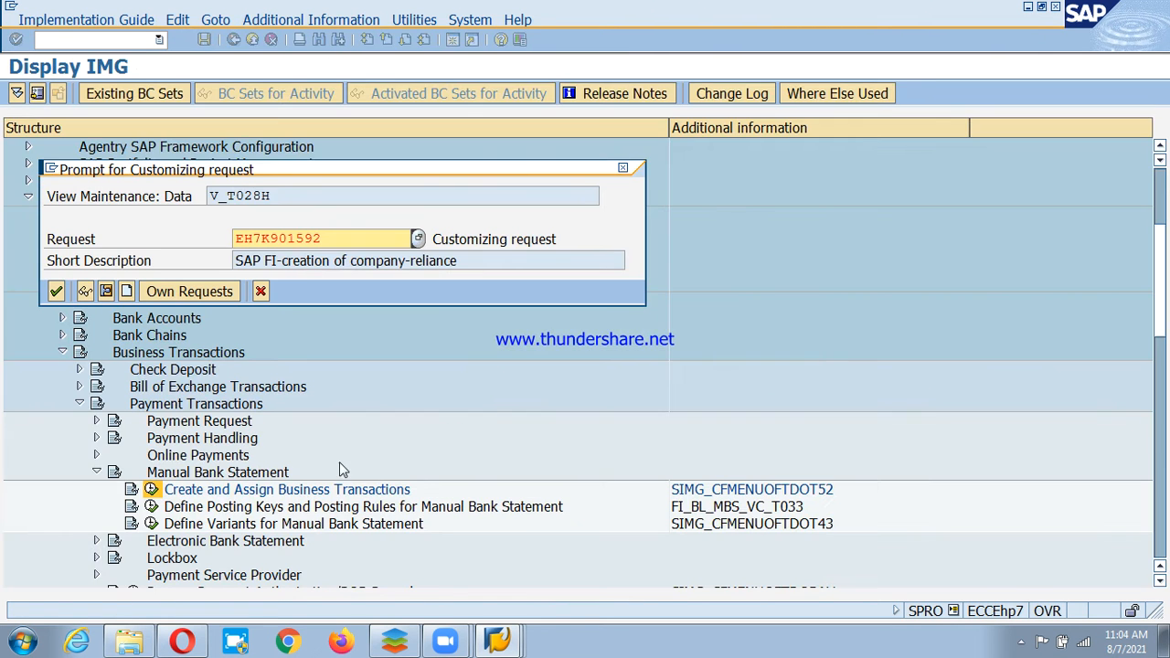
{"action": "left_click", "coordinate": [56, 290]}
Add transaction PSBC with sign + and posting rule PSBC.
{"action": "left_click", "coordinate": [94, 92]}
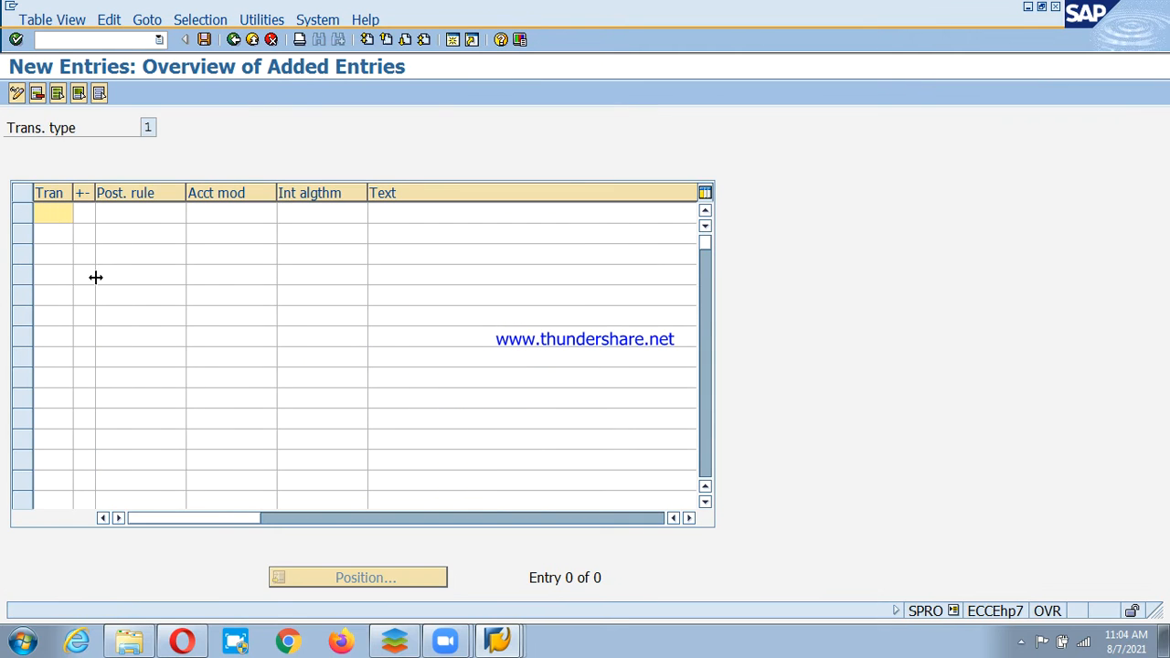
{"action": "left_click", "coordinate": [115, 216]}
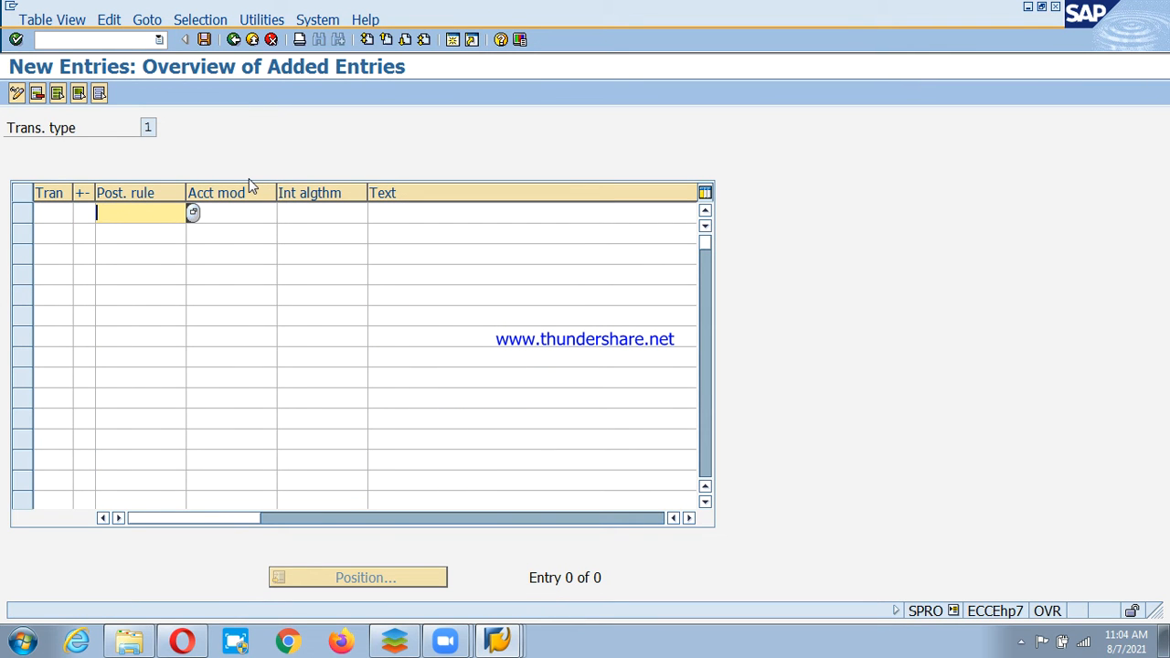
{"action": "type", "text": "psbc"}
{"action": "left_click", "coordinate": [91, 213]}
{"action": "type", "text": "+"}
{"action": "left_click", "coordinate": [55, 213]}
{"action": "type", "text": "ps"}
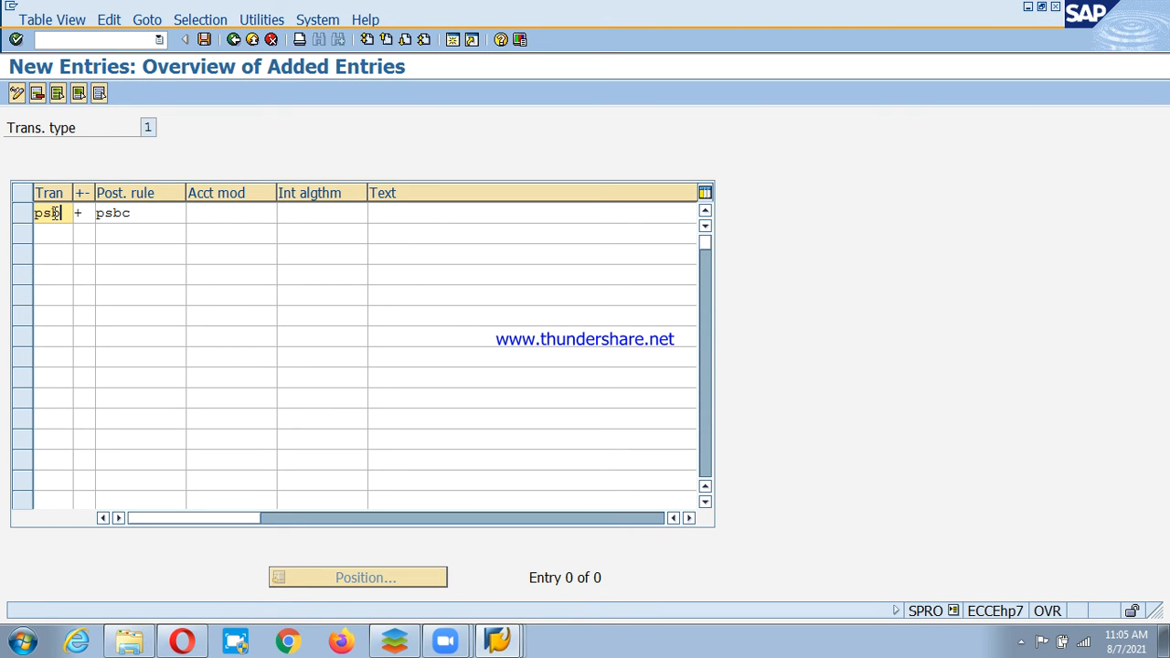
{"action": "type", "text": "bc"}
{"action": "key", "text": "Return"}
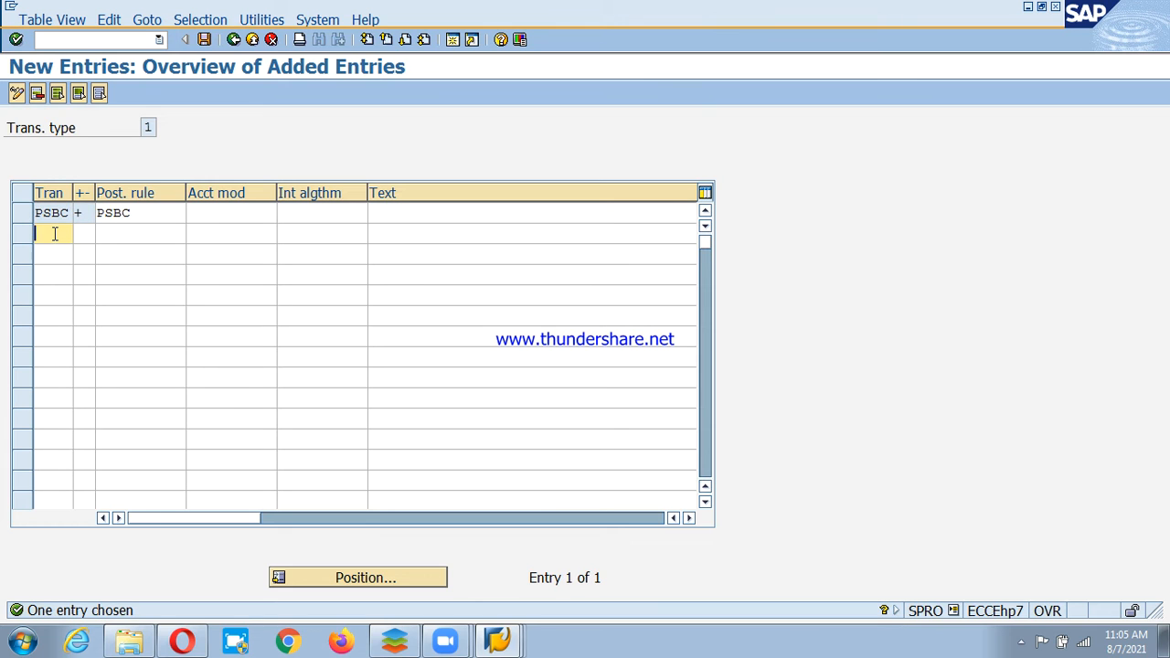
Add transactions PSCD and PSCI with sign + and matching posting rules.
{"action": "left_click", "coordinate": [82, 234]}
{"action": "type", "text": "+"}
{"action": "left_click", "coordinate": [151, 234]}
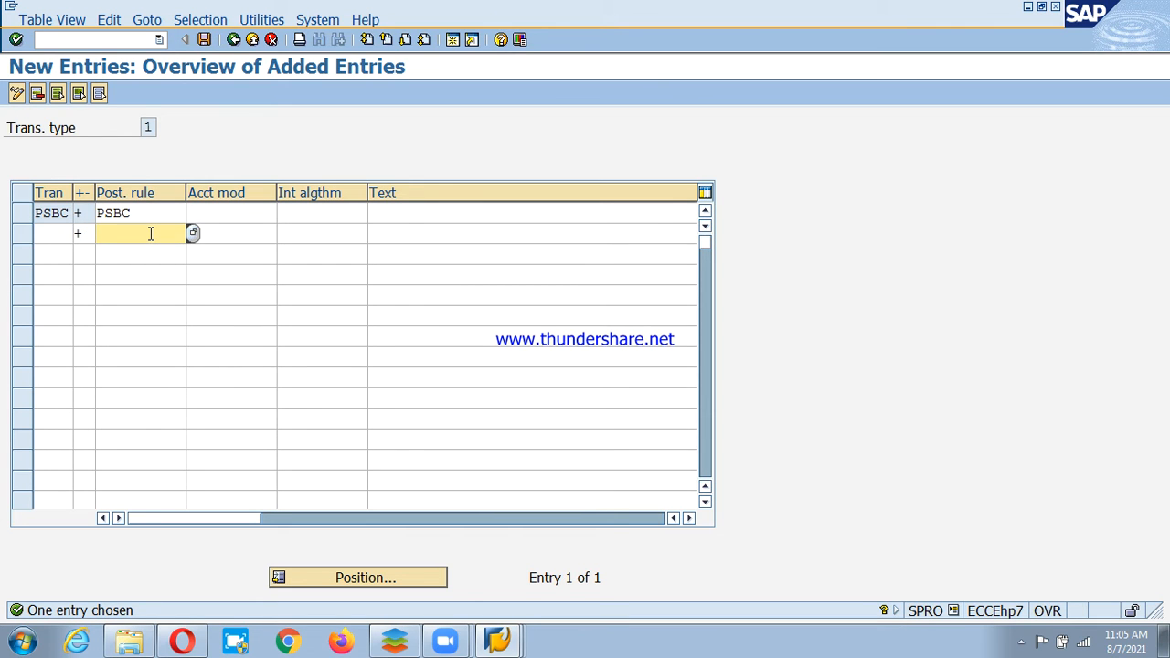
{"action": "type", "text": "pscd"}
{"action": "left_click", "coordinate": [54, 234]}
{"action": "type", "text": "pscd"}
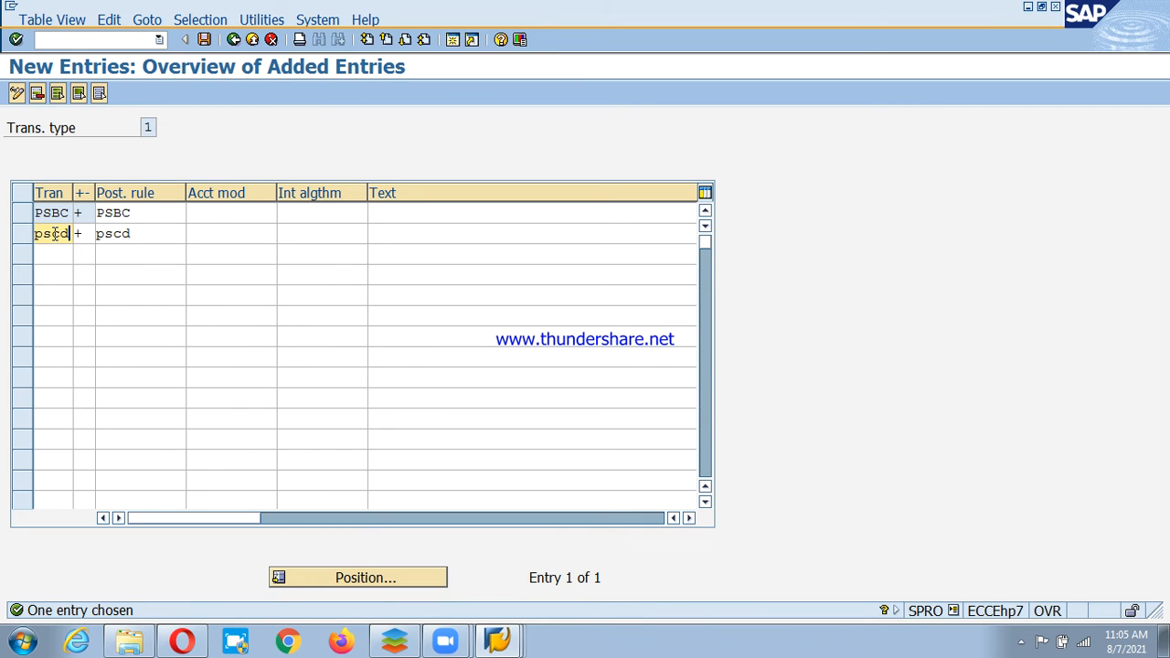
{"action": "key", "text": "Return"}
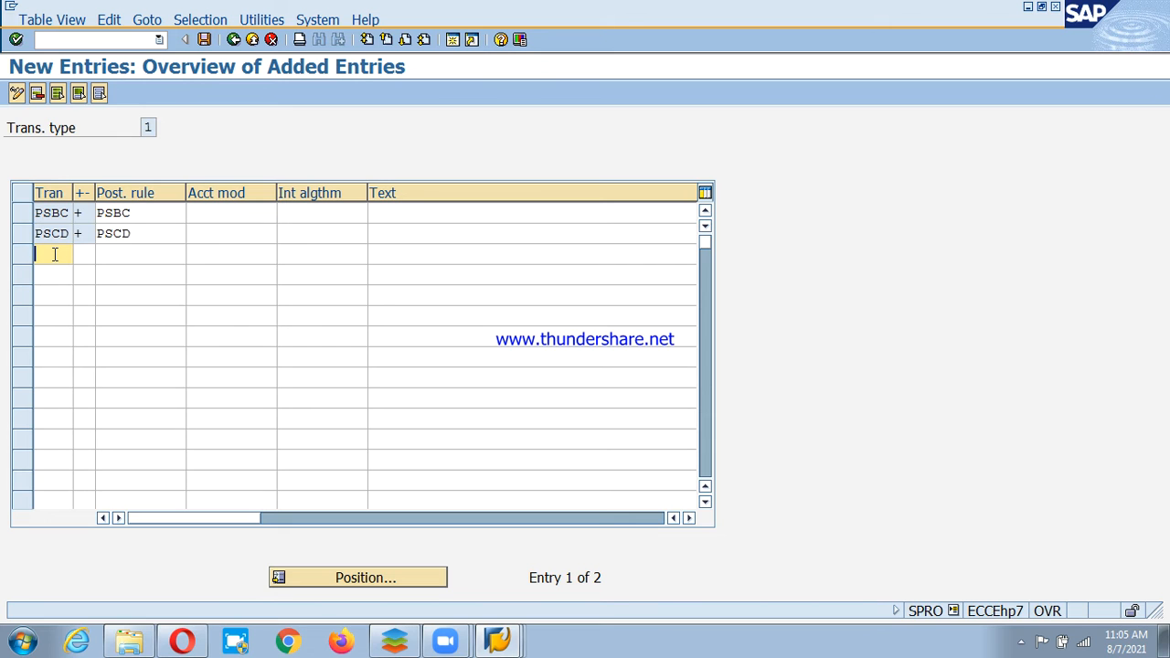
{"action": "left_click", "coordinate": [92, 254]}
{"action": "type", "text": "+"}
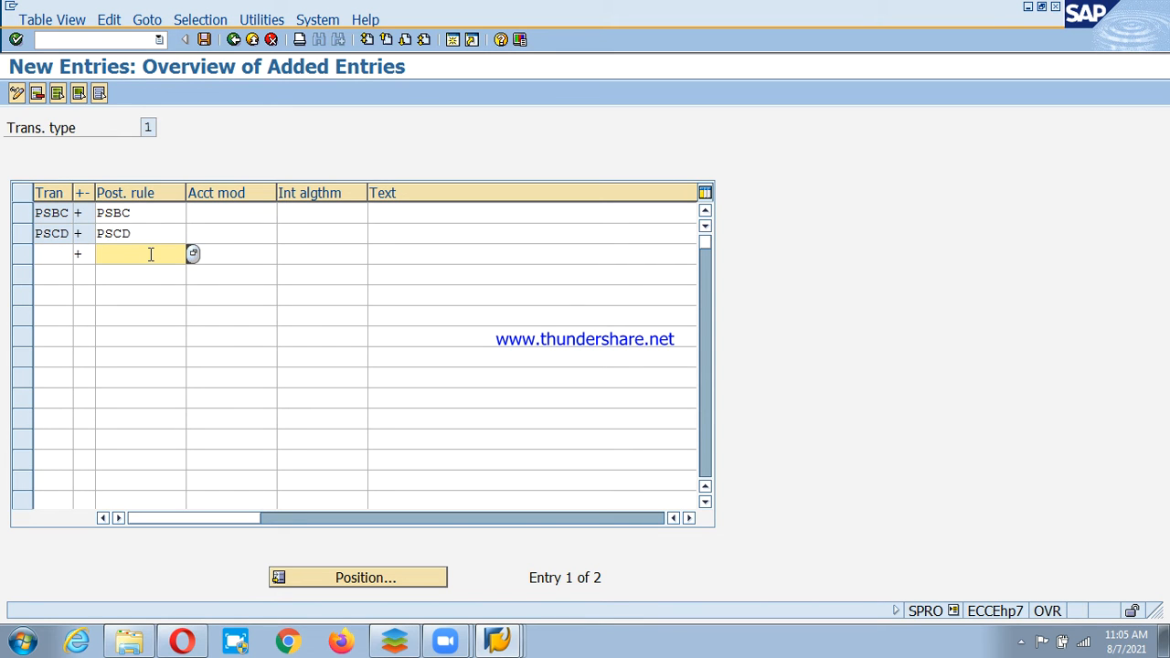
{"action": "type", "text": "pc"}
{"action": "type", "text": "ci"}
{"action": "left_click", "coordinate": [55, 254]}
{"action": "type", "text": "psci"}
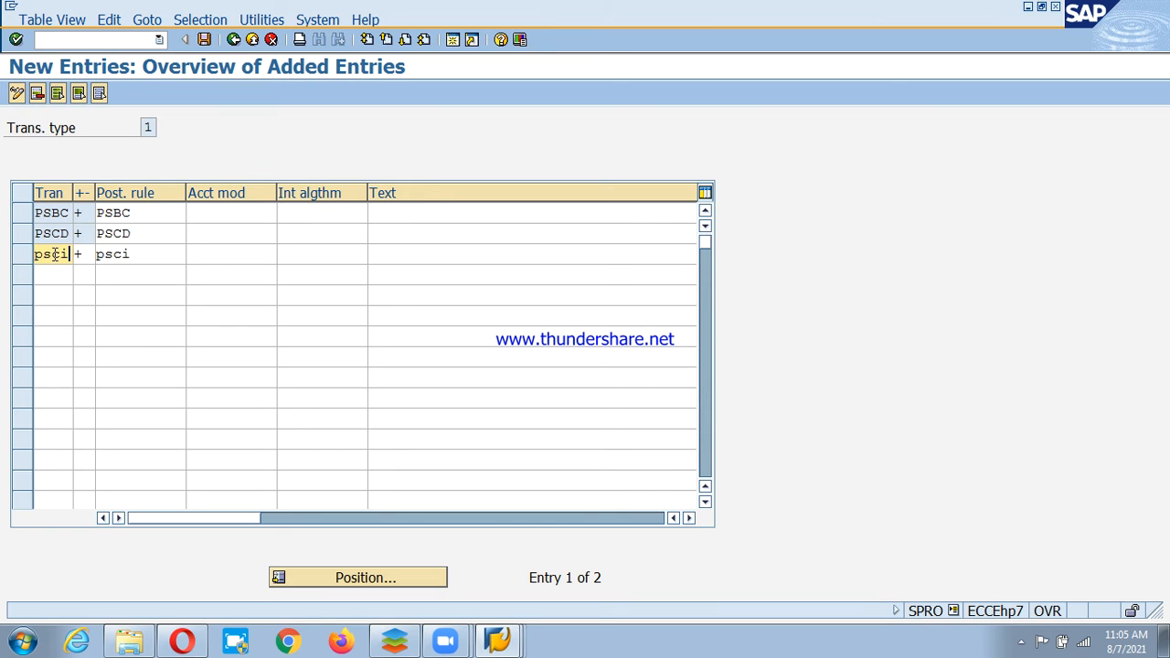
{"action": "key", "text": "Return"}
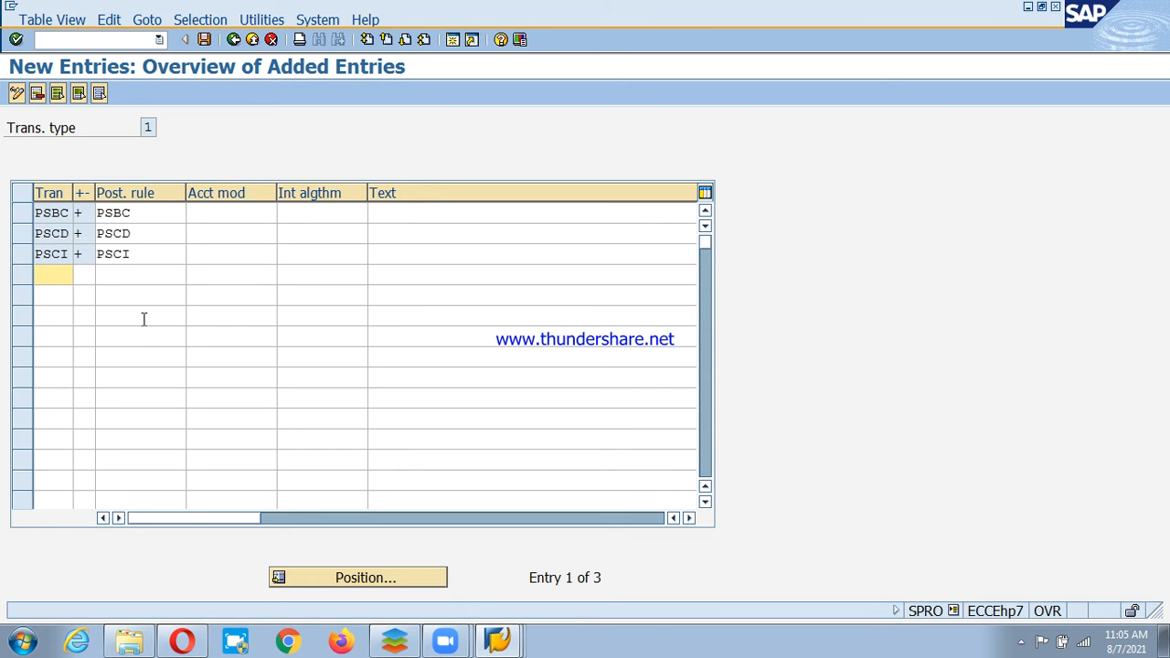
{"action": "left_click_drag", "start_coordinate": [411, 214], "coordinate": [542, 213]}
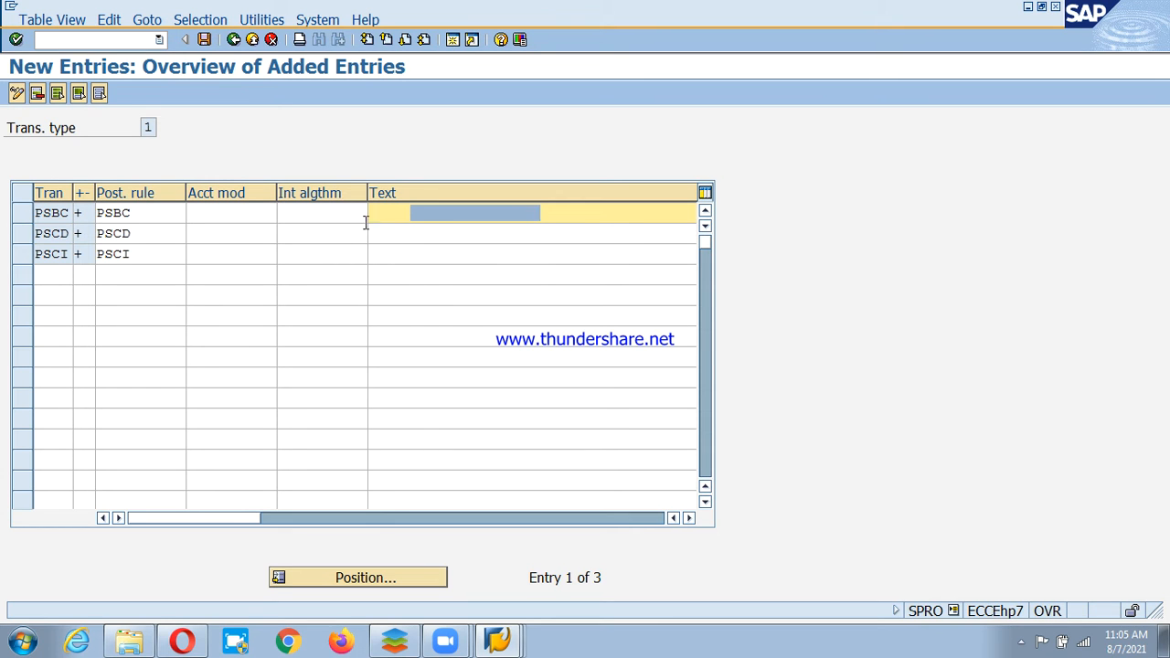
Describe PSBC as 'Bank Charges deposited by bank'.
{"action": "left_click", "coordinate": [518, 211]}
{"action": "type", "text": "Basic"}
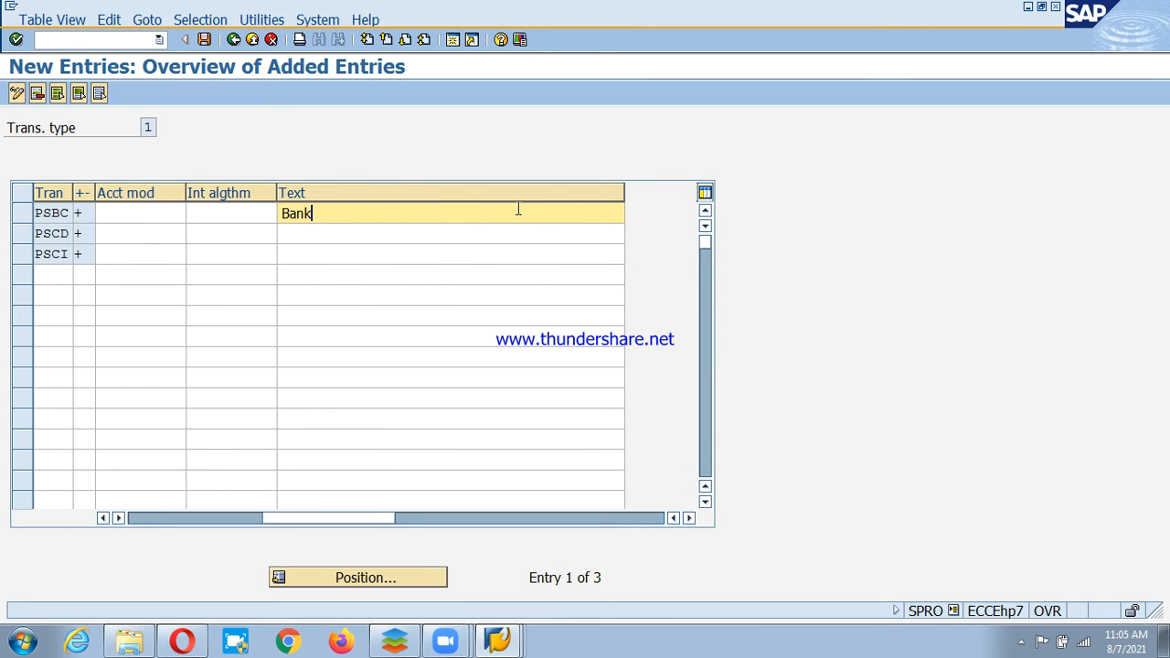
{"action": "key", "text": "BackSpace"}
{"action": "key", "text": "BackSpace"}
{"action": "key", "text": "BackSpace"}
{"action": "key", "text": "BackSpace"}
{"action": "key", "text": "BackSpace"}
{"action": "type", "text": "Bank Charges "}
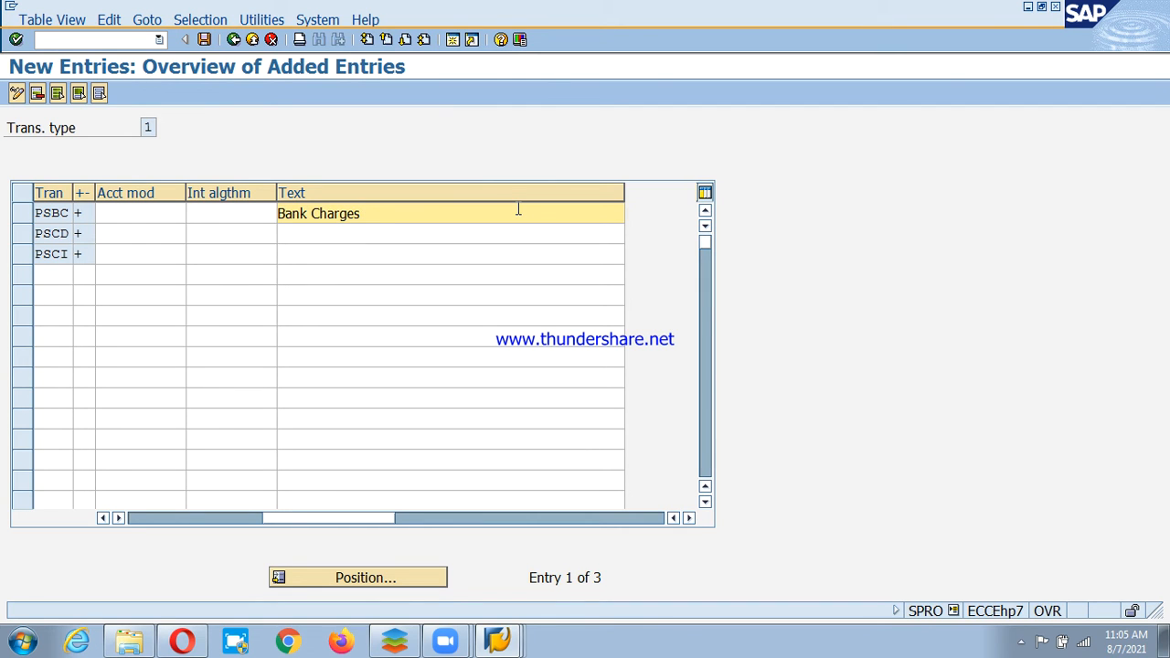
{"action": "type", "text": "dpe"}
{"action": "key", "text": "BackSpace"}
{"action": "type", "text": "eposti"}
{"action": "key", "text": "BackSpace"}
{"action": "key", "text": "BackSpace"}
{"action": "key", "text": "BackSpace"}
{"action": "type", "text": "ited by bank"}
Describe PSCD as 'Cheque deposited and credited by bank'.
{"action": "left_click", "coordinate": [452, 234]}
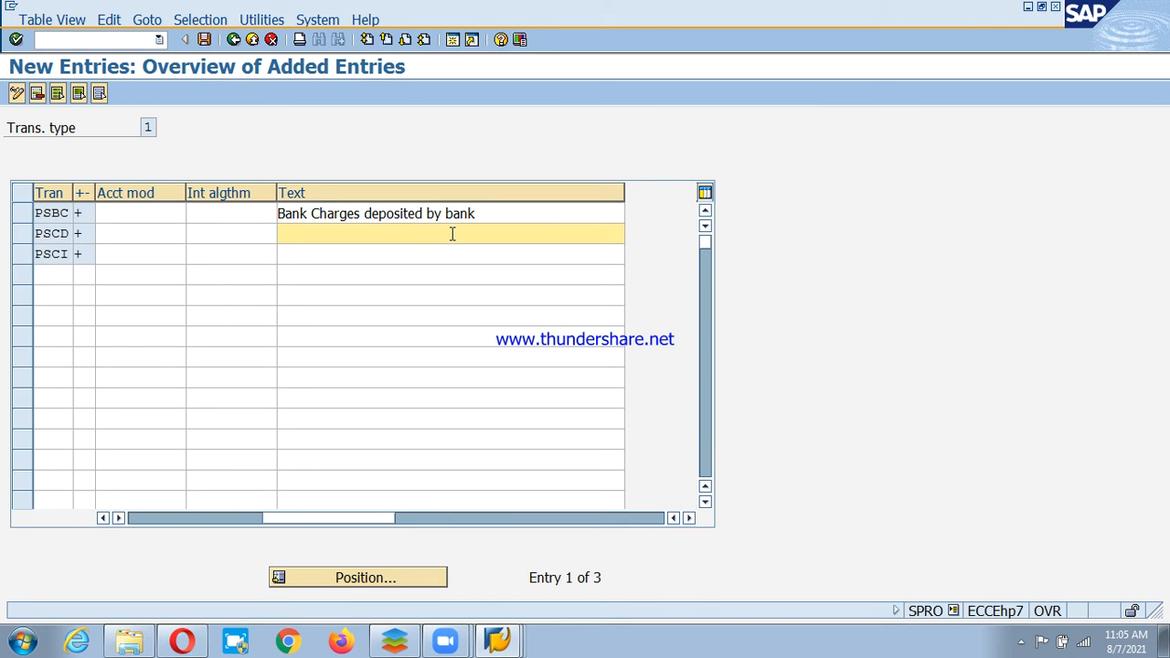
{"action": "key", "text": "BackSpace"}
{"action": "key", "text": "BackSpace"}
{"action": "key", "text": "BackSpace"}
{"action": "key", "text": "BackSpace"}
{"action": "key", "text": "BackSpace"}
{"action": "key", "text": "BackSpace"}
{"action": "key", "text": "BackSpace"}
{"action": "type", "text": "Cheque depios"}
{"action": "key", "text": "BackSpace"}
{"action": "key", "text": "BackSpace"}
{"action": "type", "text": "osited and "}
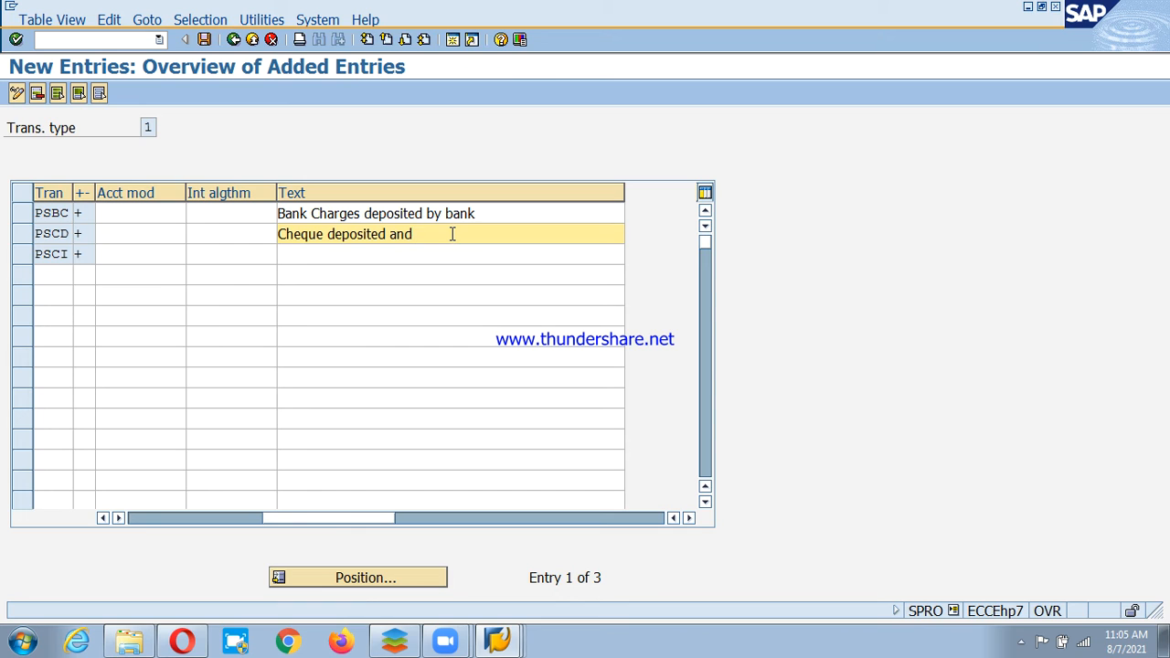
{"action": "type", "text": "credited by bank"}
Describe PSCI as 'Cheque issued and cleared by Bank'.
{"action": "left_click", "coordinate": [452, 254]}
{"action": "key", "text": "Home"}
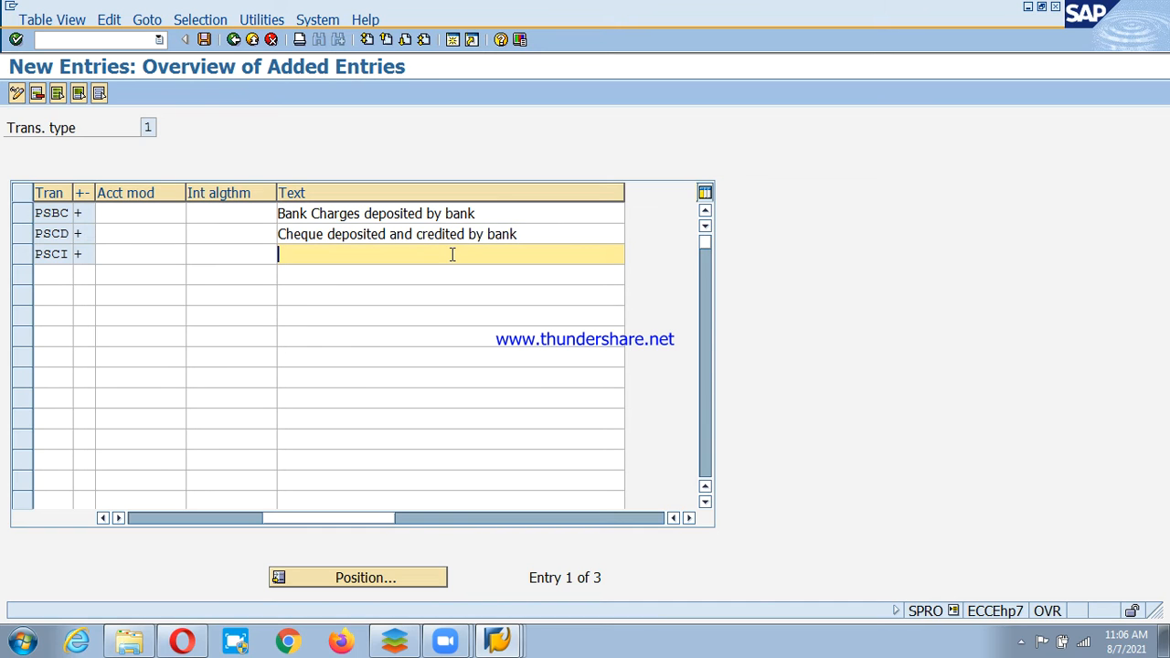
{"action": "type", "text": "Cheque issuede"}
{"action": "key", "text": "BackSpace"}
{"action": "type", "text": "an"}
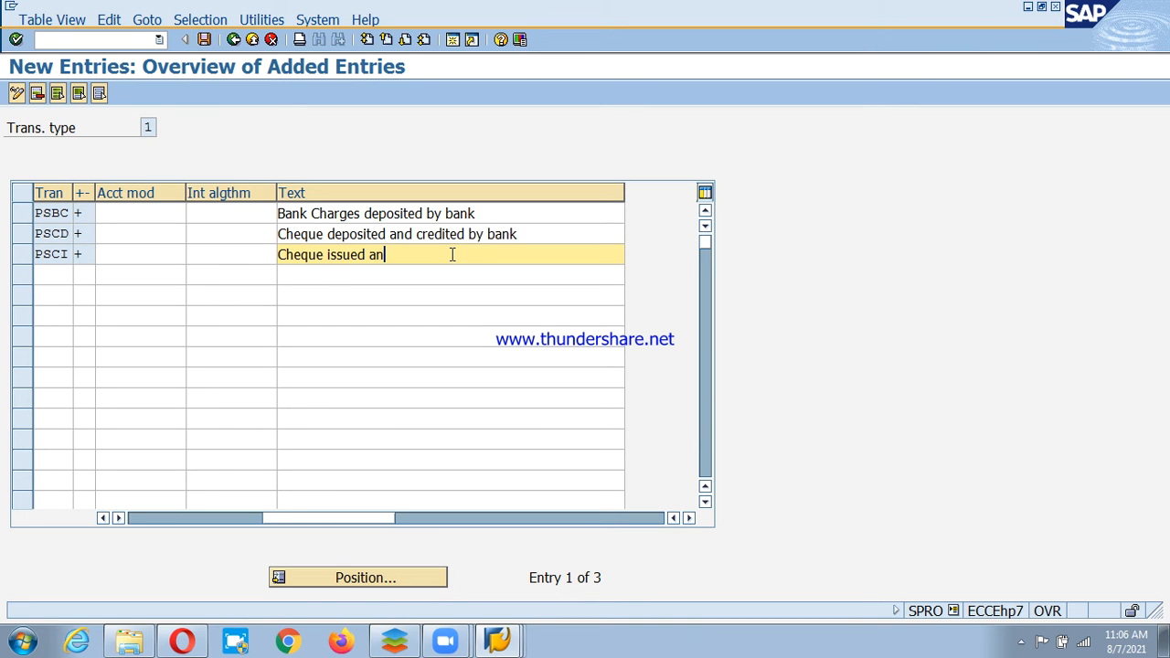
{"action": "type", "text": "d cle"}
{"action": "key", "text": "BackSpace"}
{"action": "type", "text": "leared by Bal"}
{"action": "key", "text": "BackSpace"}
{"action": "type", "text": "nk"}
{"action": "left_click", "coordinate": [216, 256]}
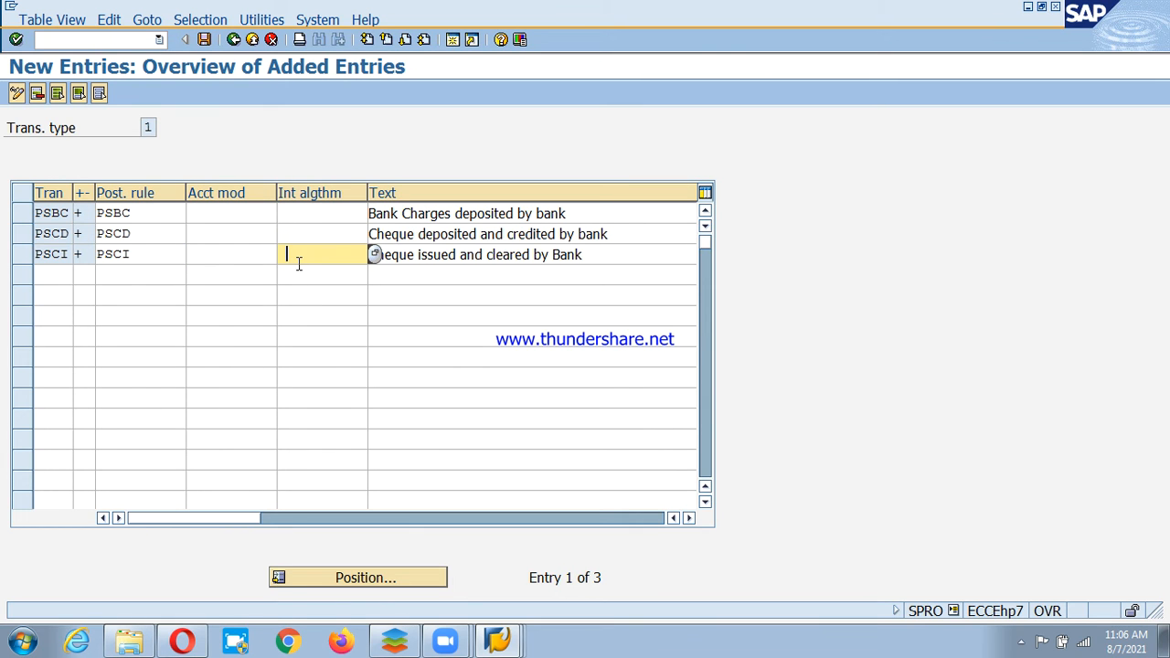
Give PSCI interpretation algorithm 011, save, and return to the 43-entry transactions overview.
{"action": "key", "text": "F4"}
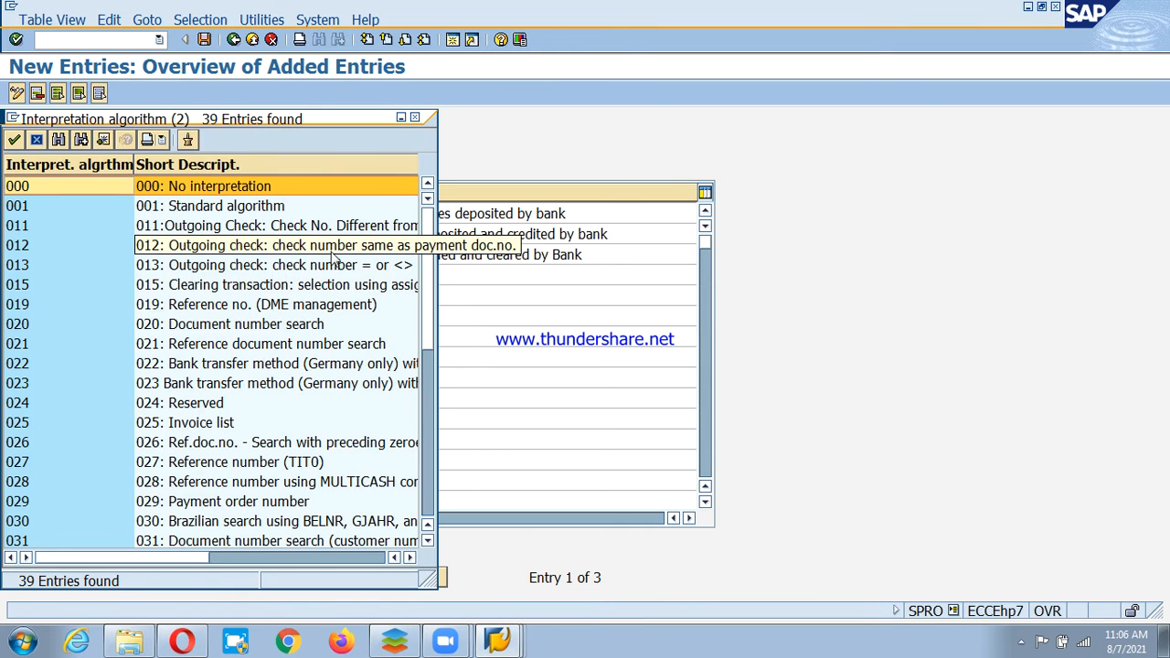
{"action": "left_click", "coordinate": [94, 226]}
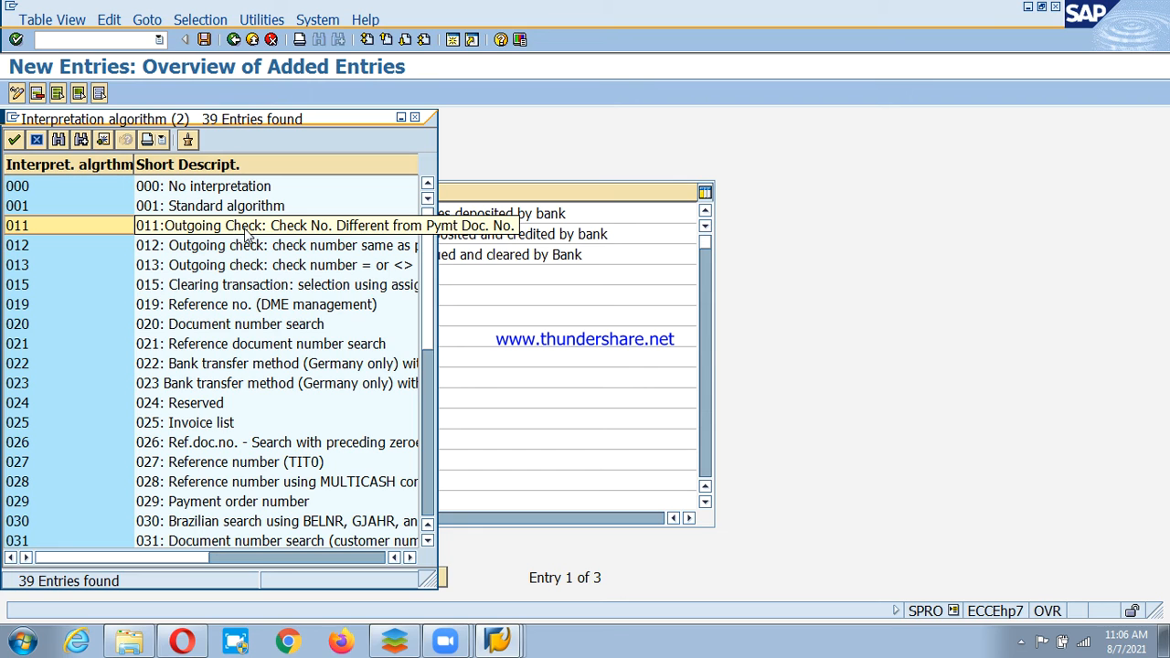
{"action": "double_click", "coordinate": [331, 234]}
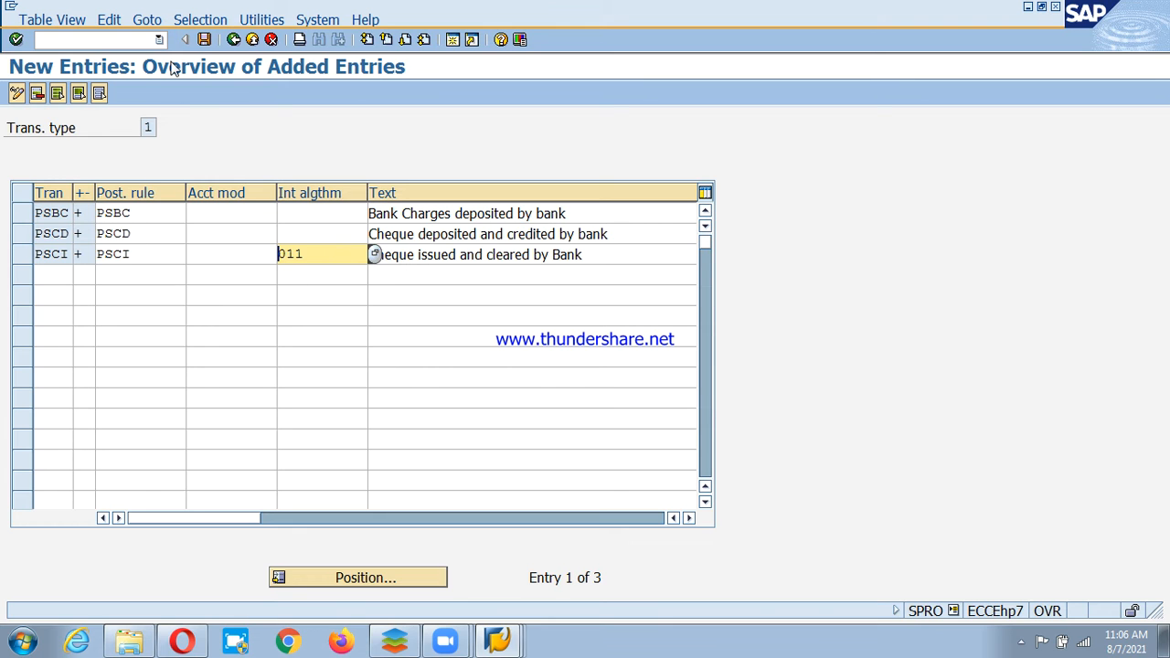
{"action": "left_click", "coordinate": [204, 39]}
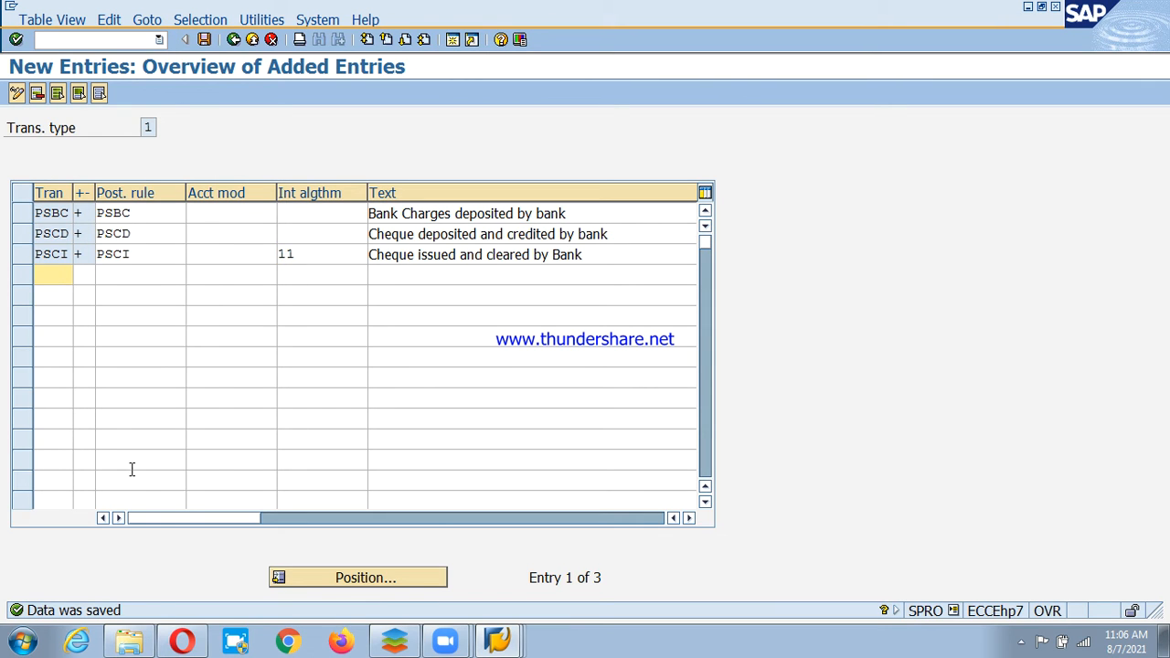
{"action": "left_click", "coordinate": [234, 39]}
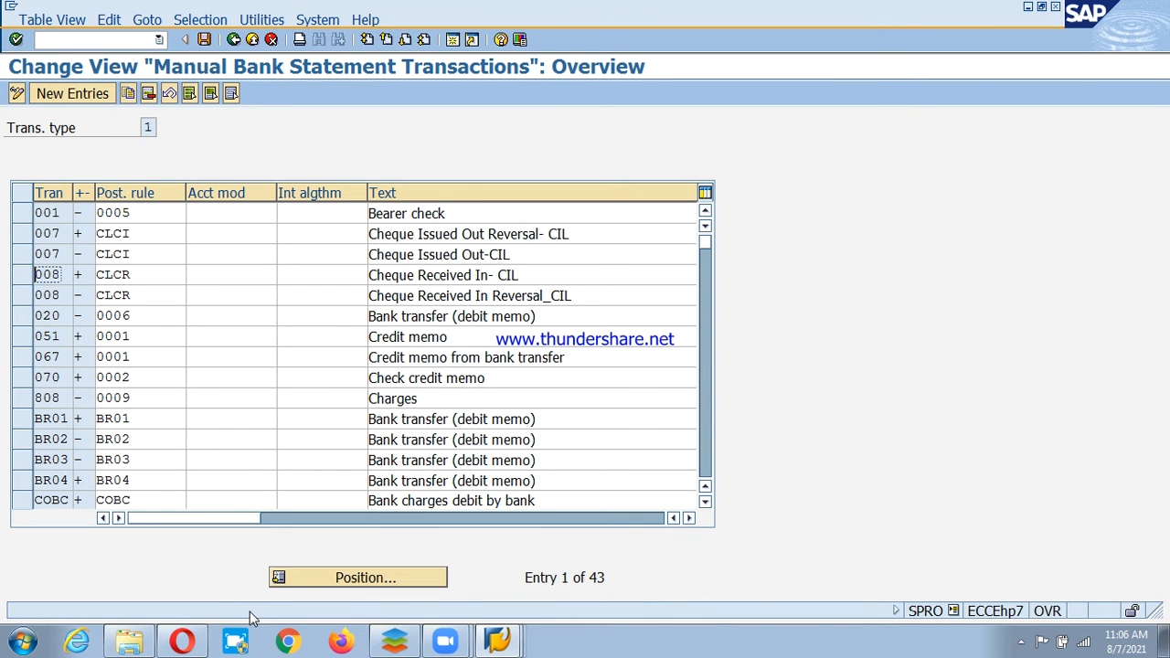
Copy manual bank statement variant SAP01 to new variant PSD and save it under the workbench request.
{"action": "left_click", "coordinate": [233, 40]}
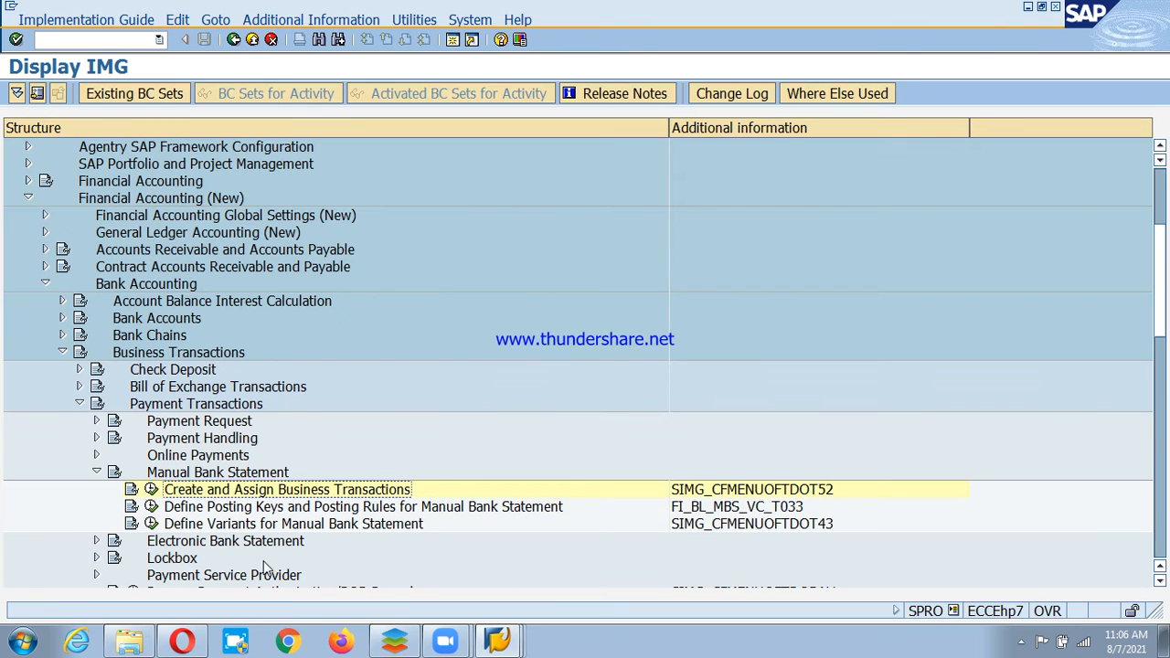
{"action": "left_click", "coordinate": [214, 529]}
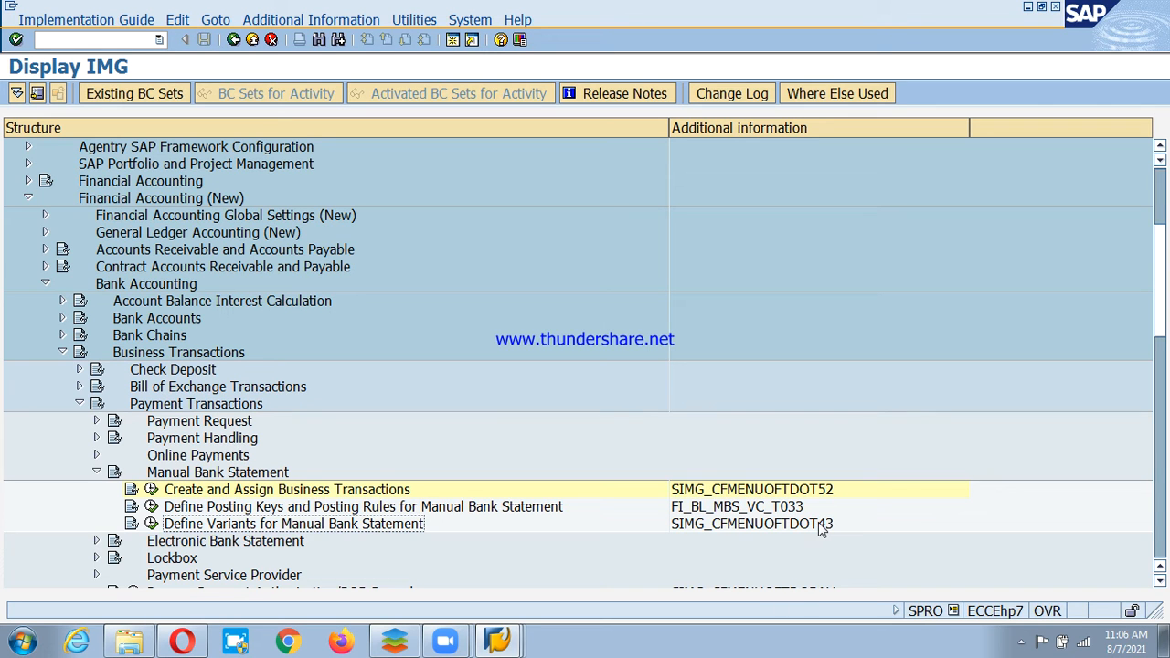
{"action": "left_click", "coordinate": [151, 524]}
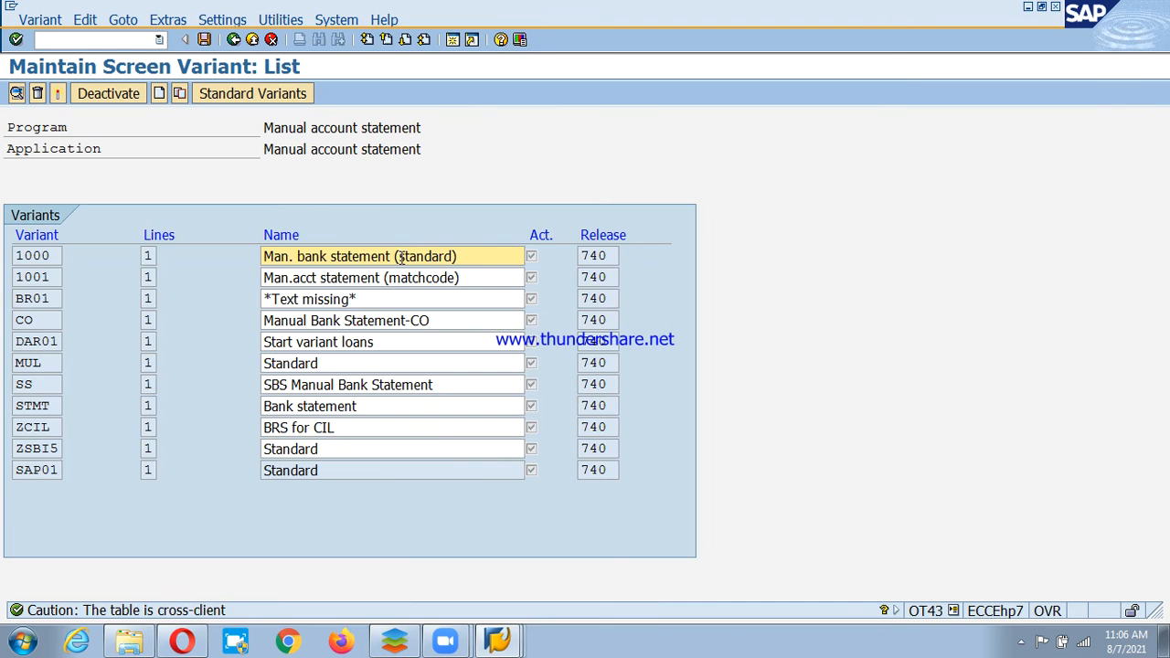
{"action": "left_click", "coordinate": [33, 474]}
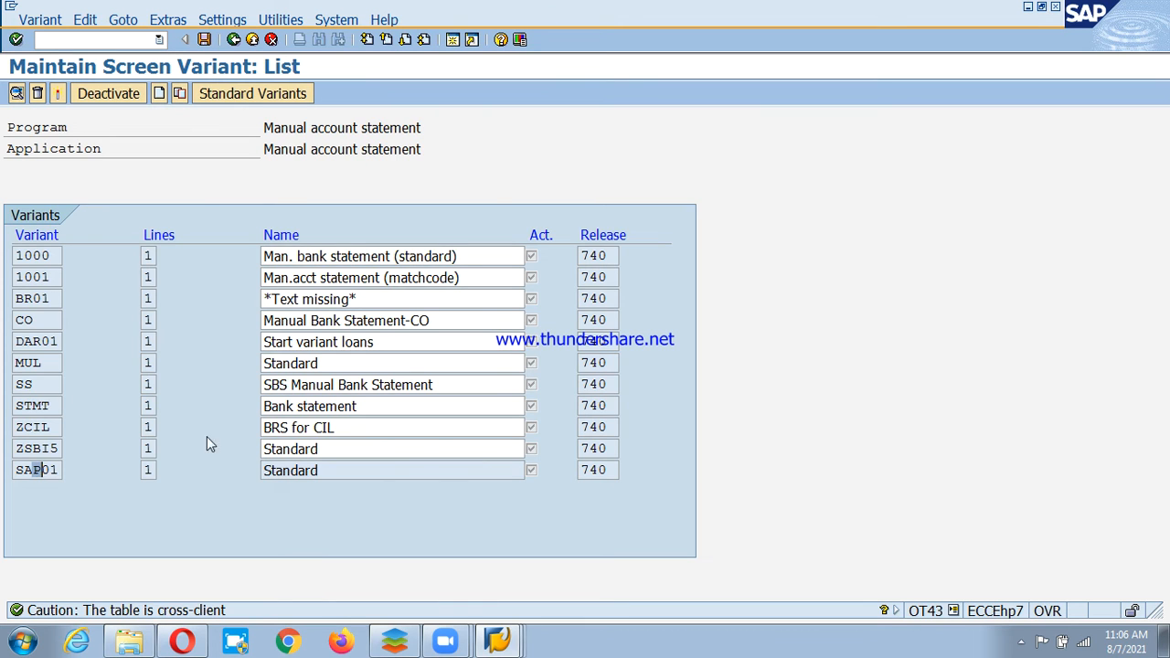
{"action": "left_click", "coordinate": [180, 94]}
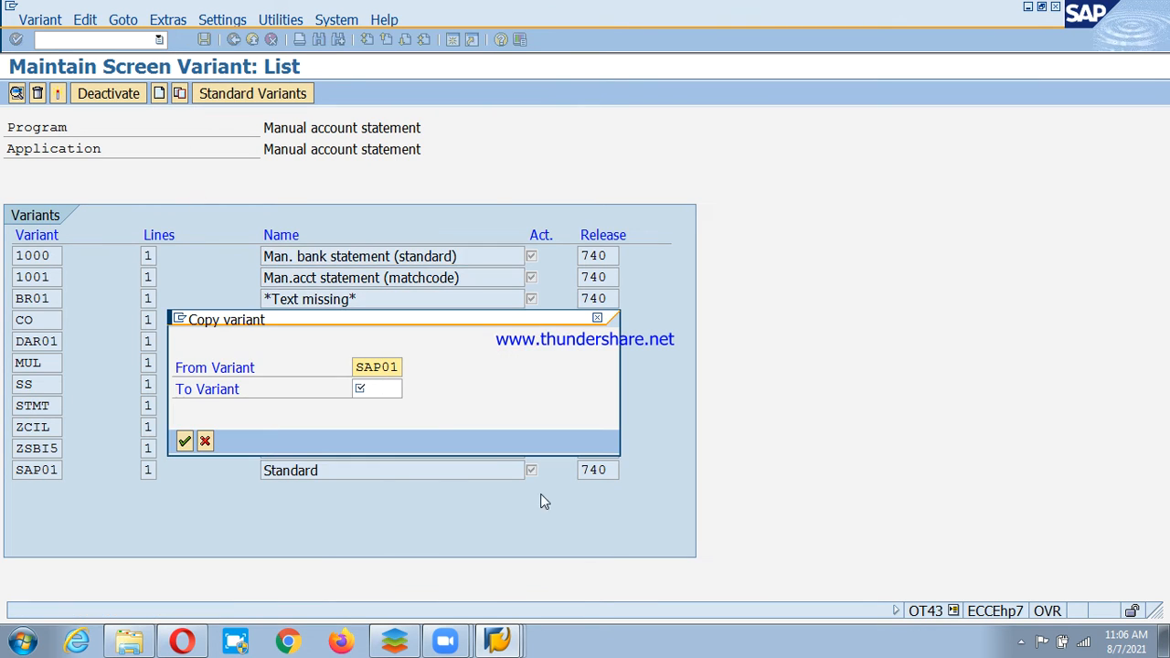
{"action": "left_click", "coordinate": [379, 388]}
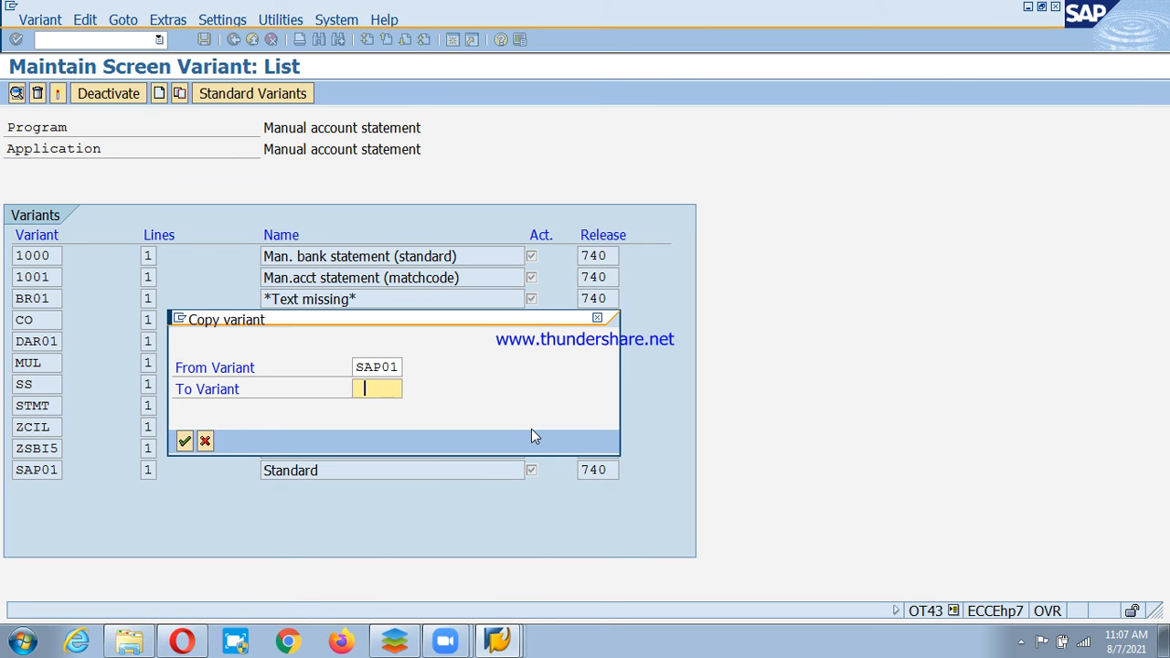
{"action": "type", "text": "PSD"}
{"action": "key", "text": "Return"}
{"action": "key", "text": "Return"}
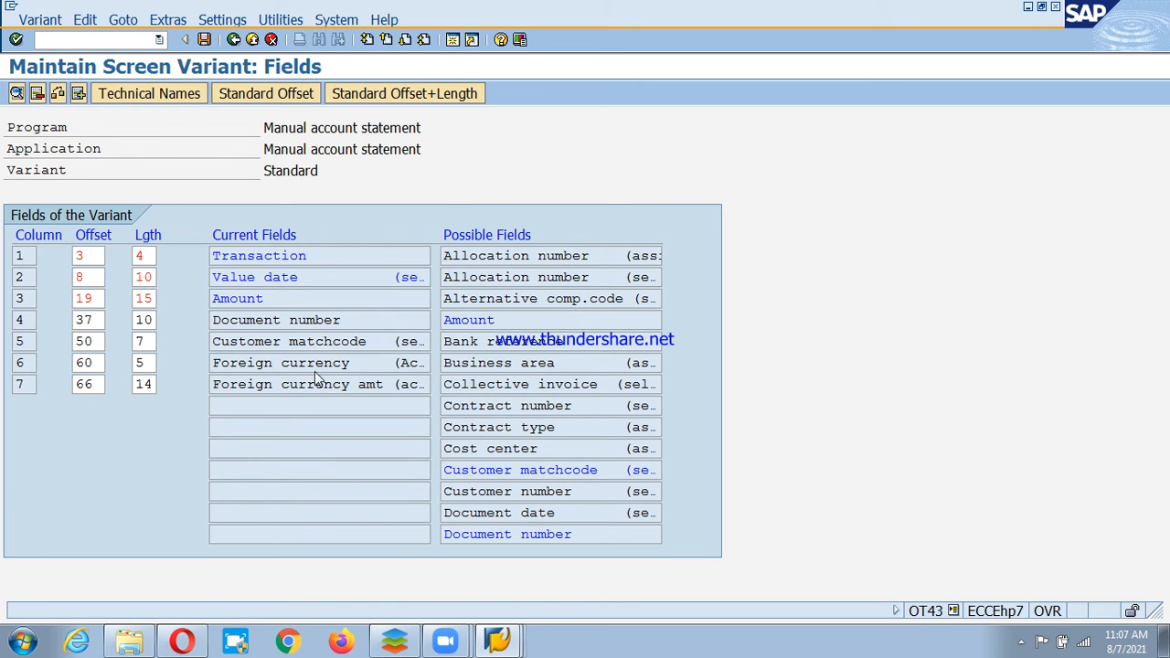
{"action": "left_click", "coordinate": [204, 39]}
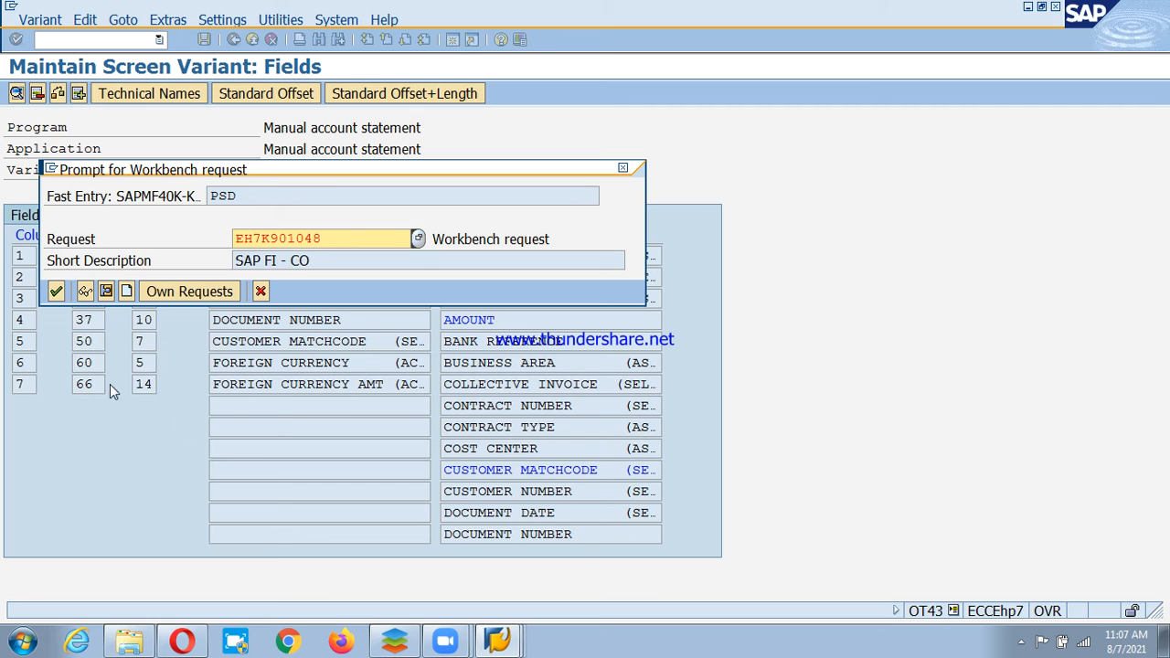
{"action": "key", "text": "Return"}
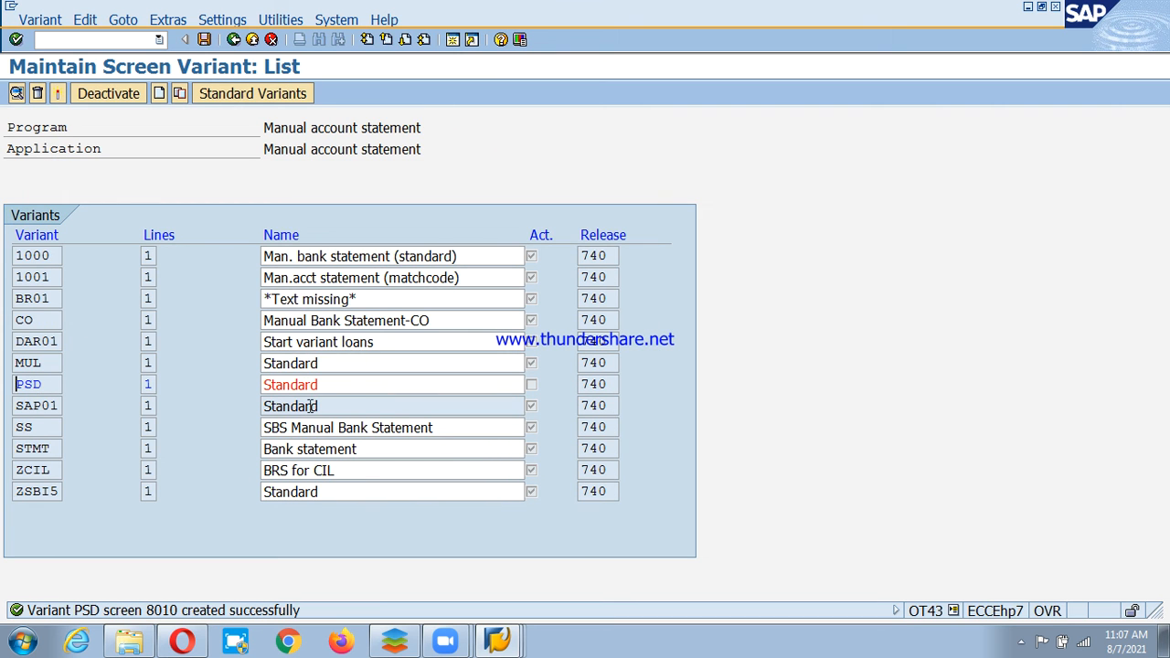
Rename variant PSD to 'Manual Bank Statement-PSD' and save under the workbench request.
{"action": "left_click_drag", "start_coordinate": [347, 387], "coordinate": [260, 388]}
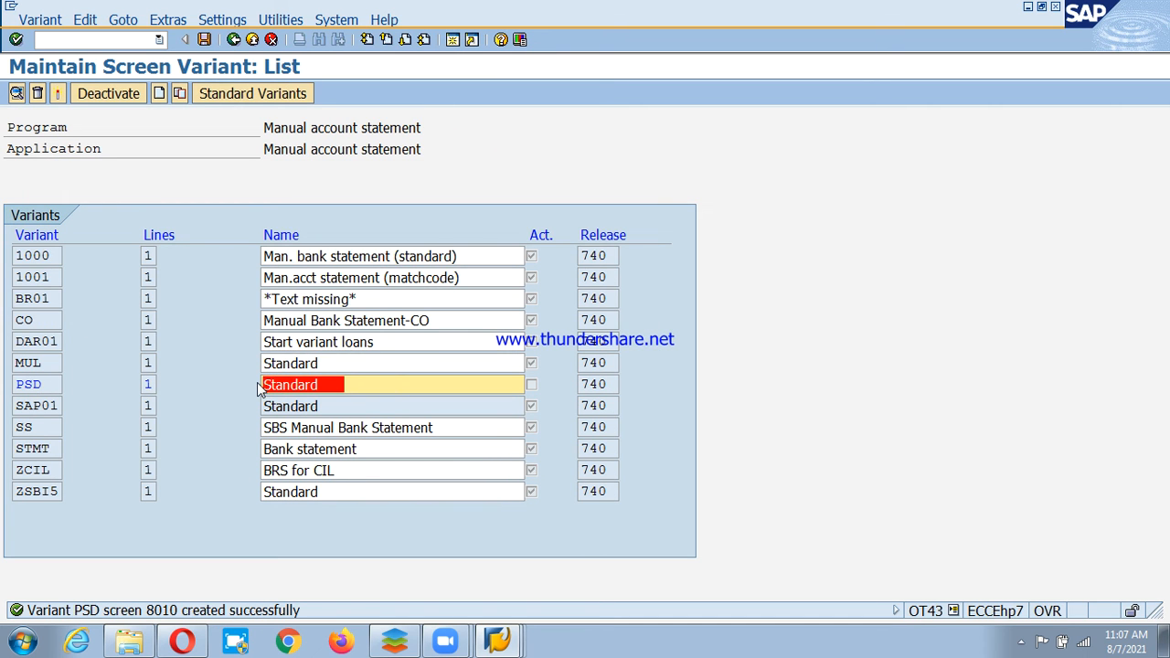
{"action": "key", "text": "Delete"}
{"action": "type", "text": "Man"}
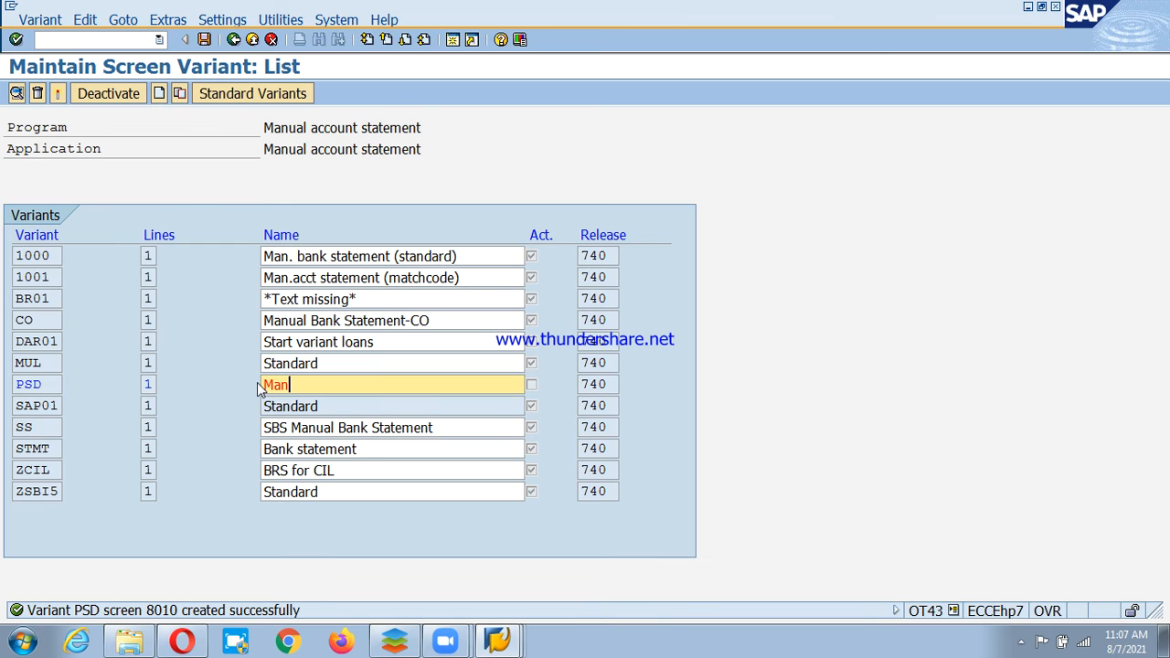
{"action": "type", "text": "ual Bank Statement"}
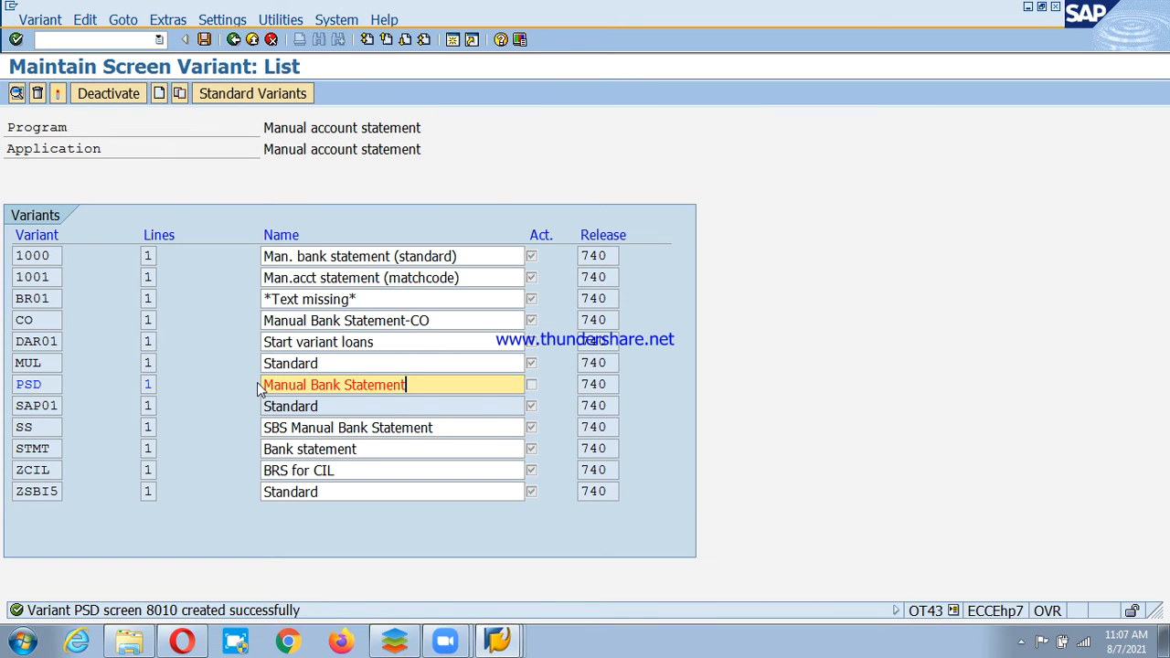
{"action": "type", "text": "-PSD"}
{"action": "key", "text": "ctrl+s"}
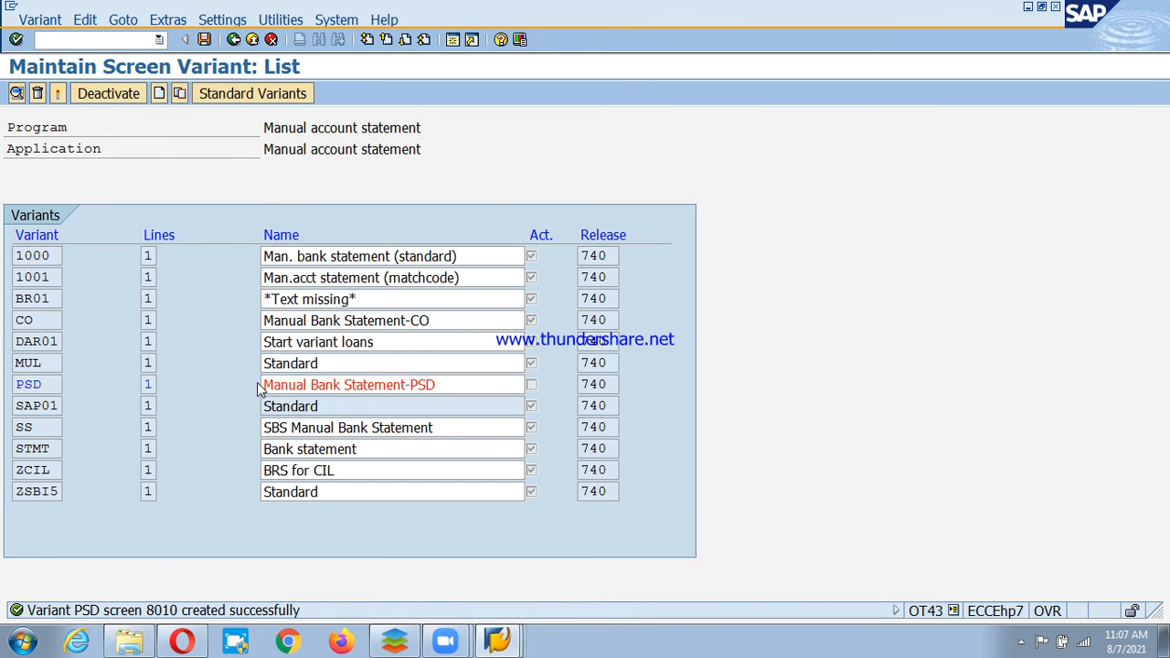
{"action": "key", "text": "Return"}
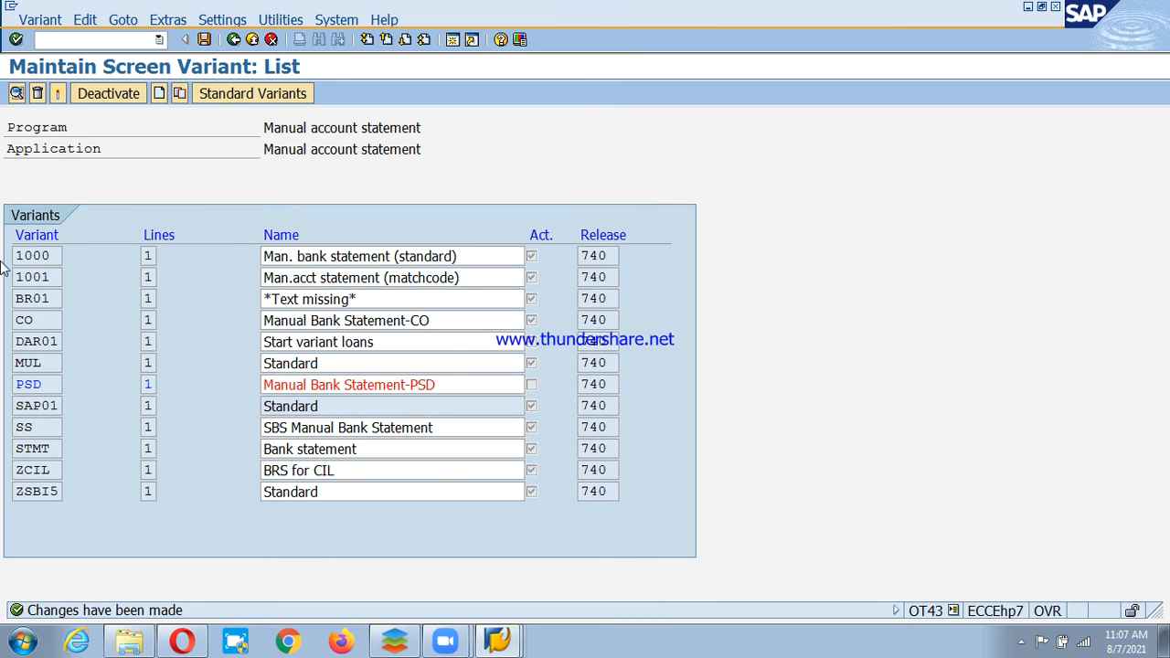
Activate variant PSD, save, and exit back to the IMG tree.
{"action": "left_click", "coordinate": [57, 94]}
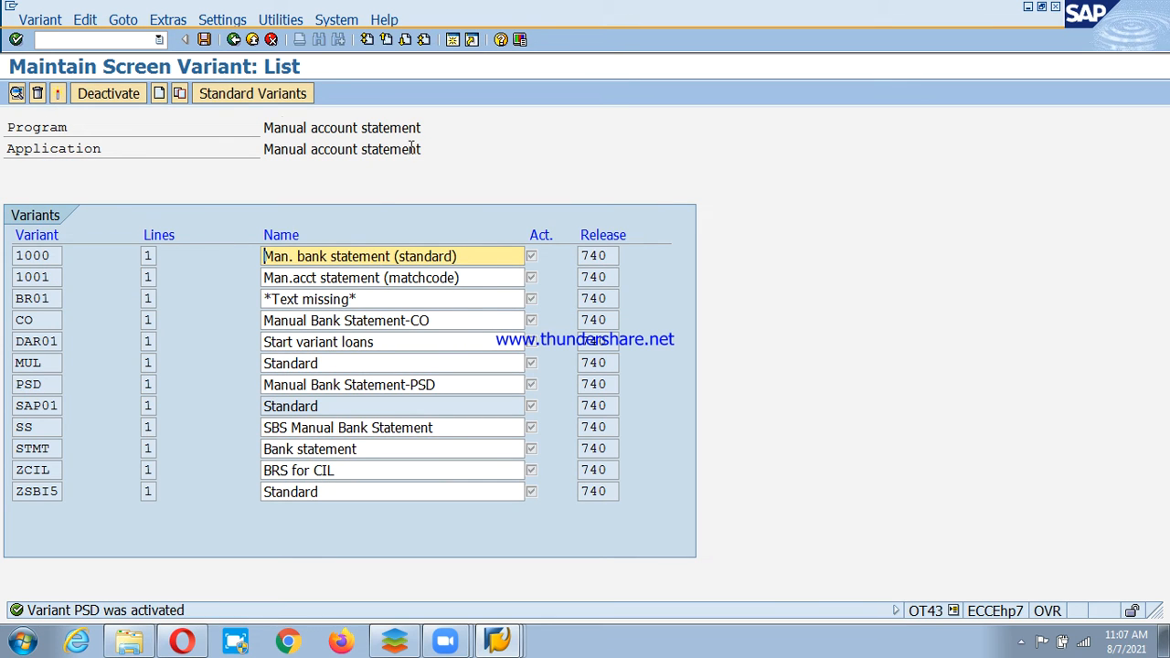
{"action": "left_click", "coordinate": [203, 41]}
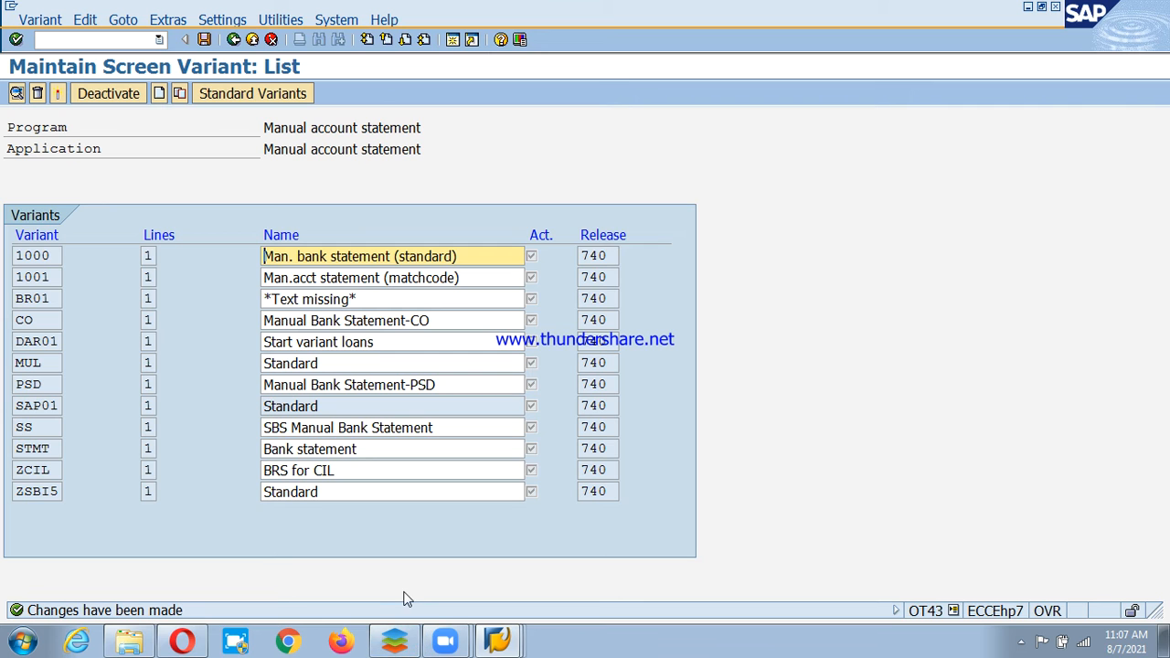
{"action": "left_click", "coordinate": [233, 39]}
{"action": "left_click", "coordinate": [335, 367]}
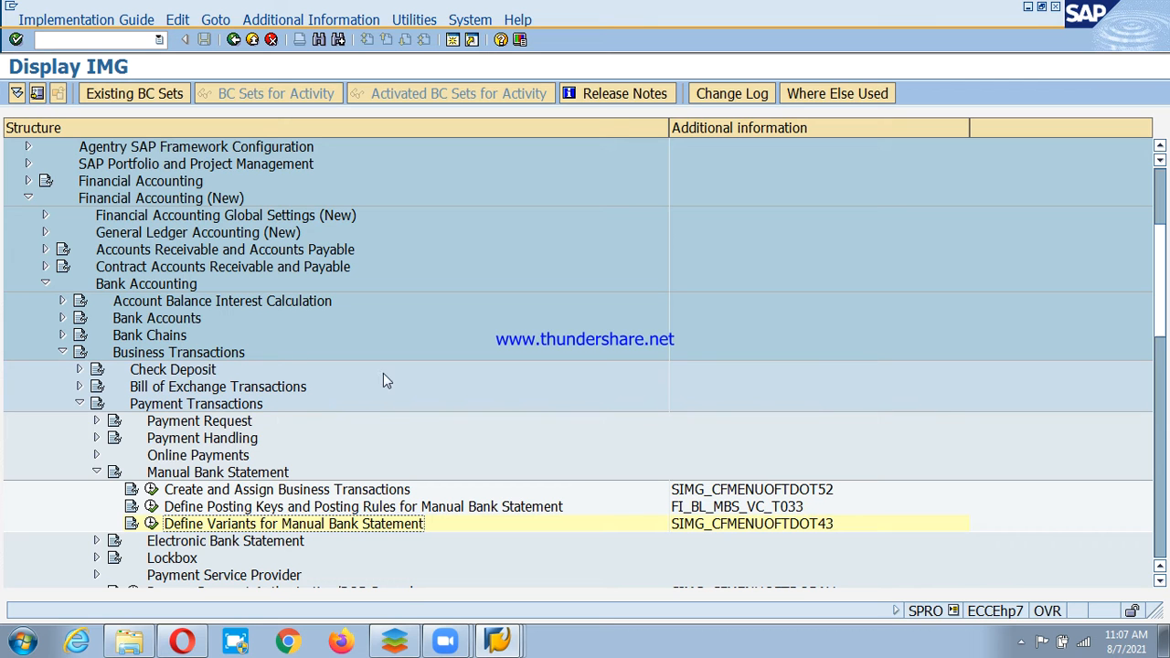
Switch to the other SAP session, exit the G/L account display, and select Accounting.
{"action": "left_click", "coordinate": [509, 638]}
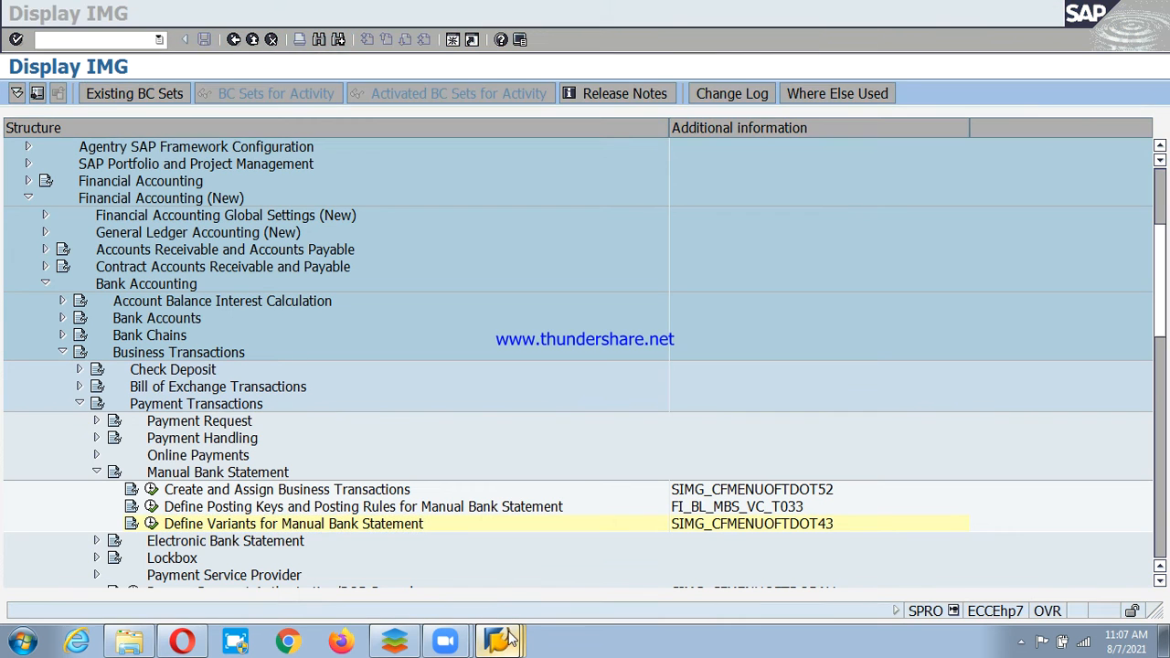
{"action": "left_click", "coordinate": [490, 571]}
{"action": "left_click", "coordinate": [252, 40]}
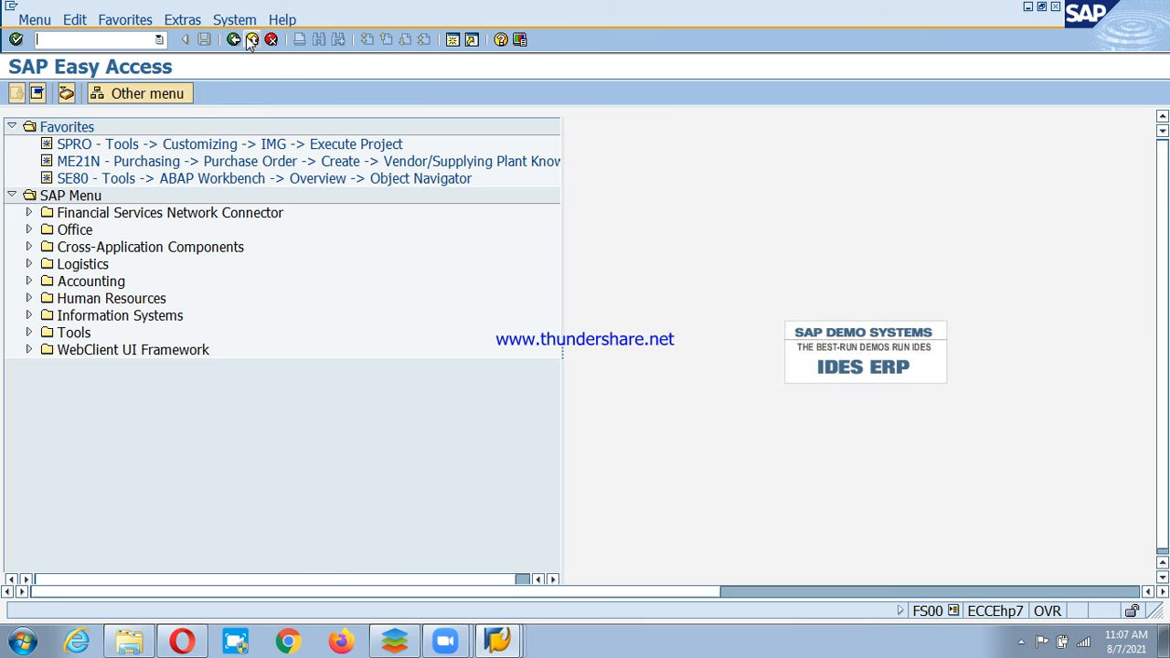
{"action": "left_click", "coordinate": [91, 283]}
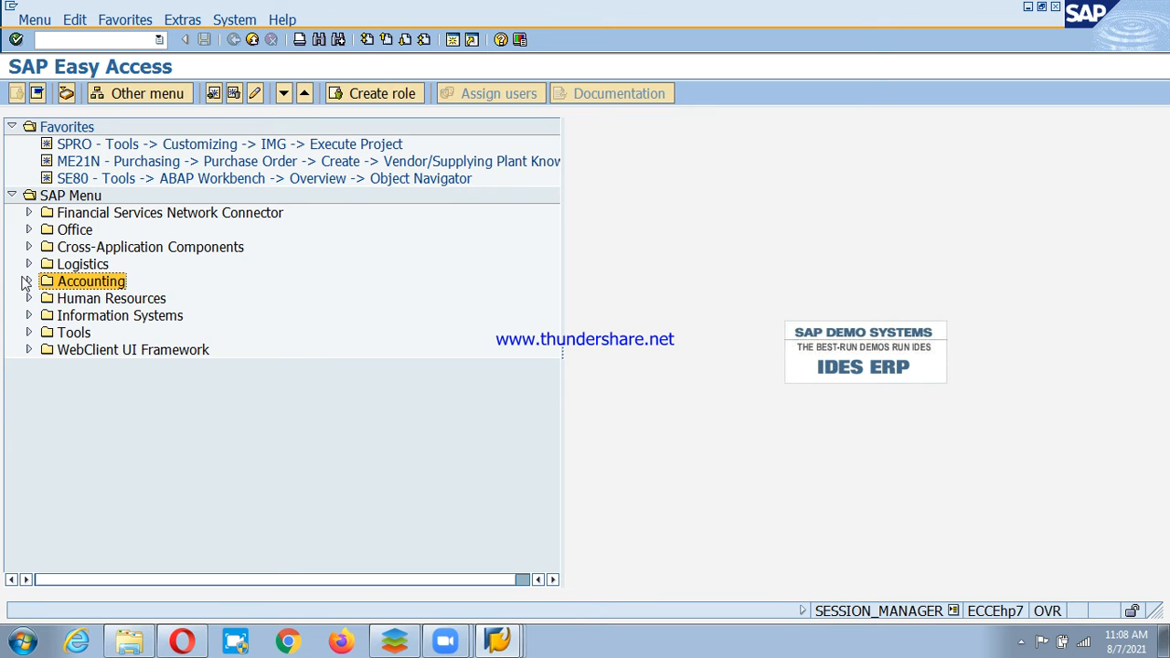
Navigate Accounting > Financial Accounting > Accounts Receivable > Document Entry and start FB70.
{"action": "left_click", "coordinate": [28, 282]}
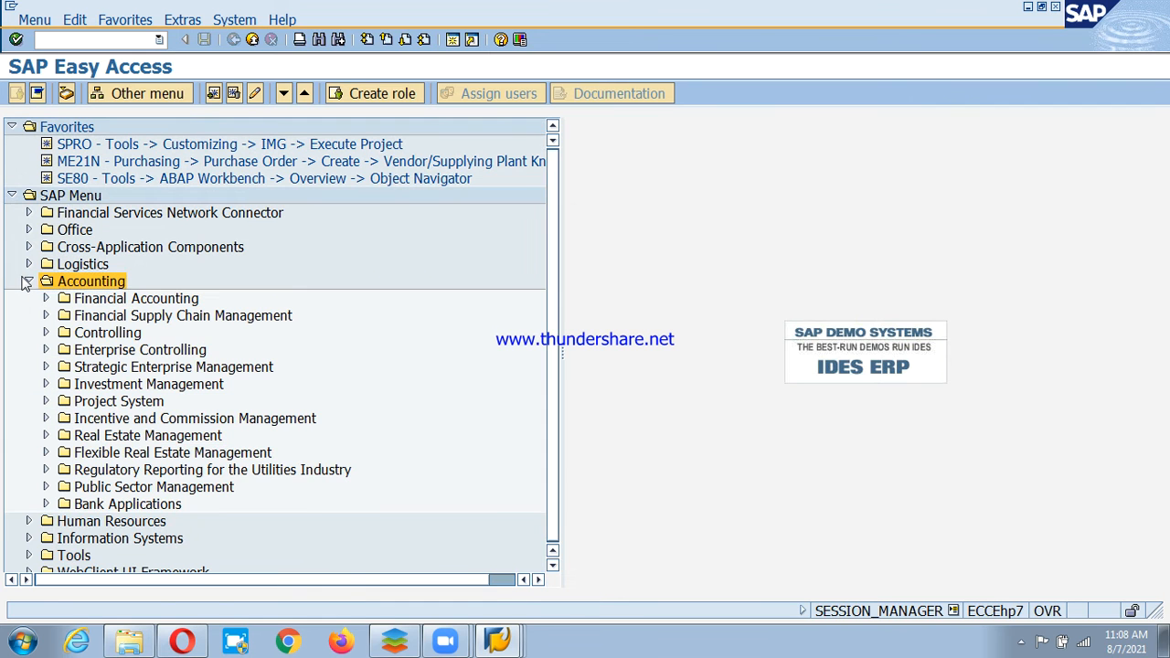
{"action": "double_click", "coordinate": [131, 300]}
{"action": "double_click", "coordinate": [131, 316]}
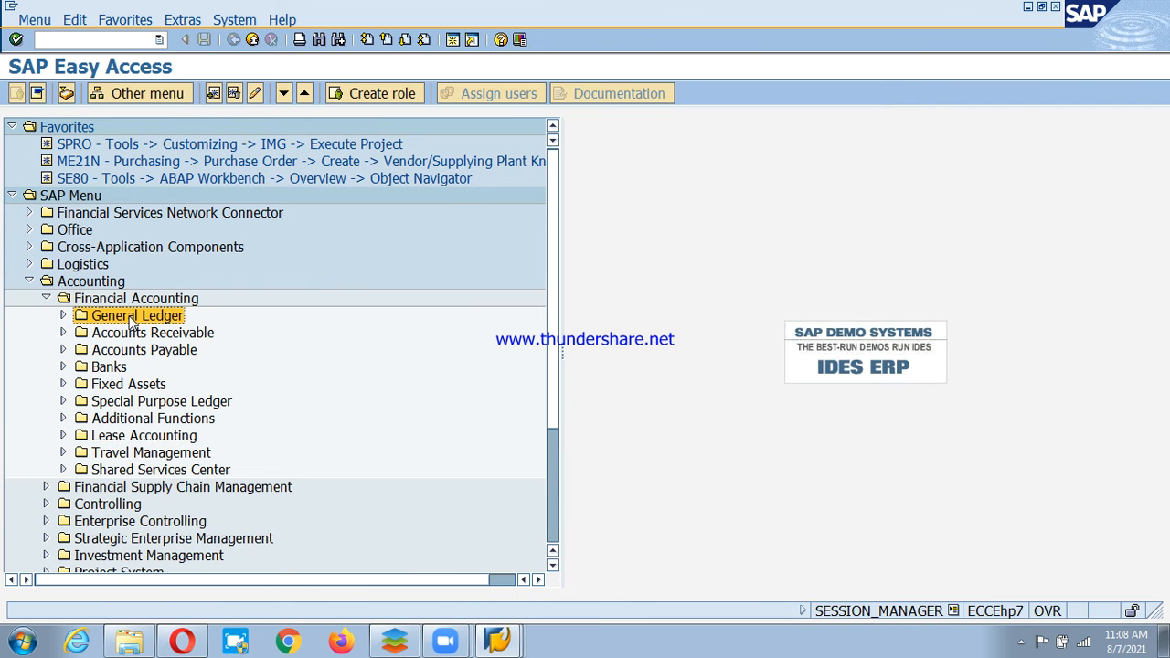
{"action": "double_click", "coordinate": [131, 316]}
{"action": "double_click", "coordinate": [146, 333]}
{"action": "left_click", "coordinate": [151, 351]}
{"action": "left_click", "coordinate": [163, 368]}
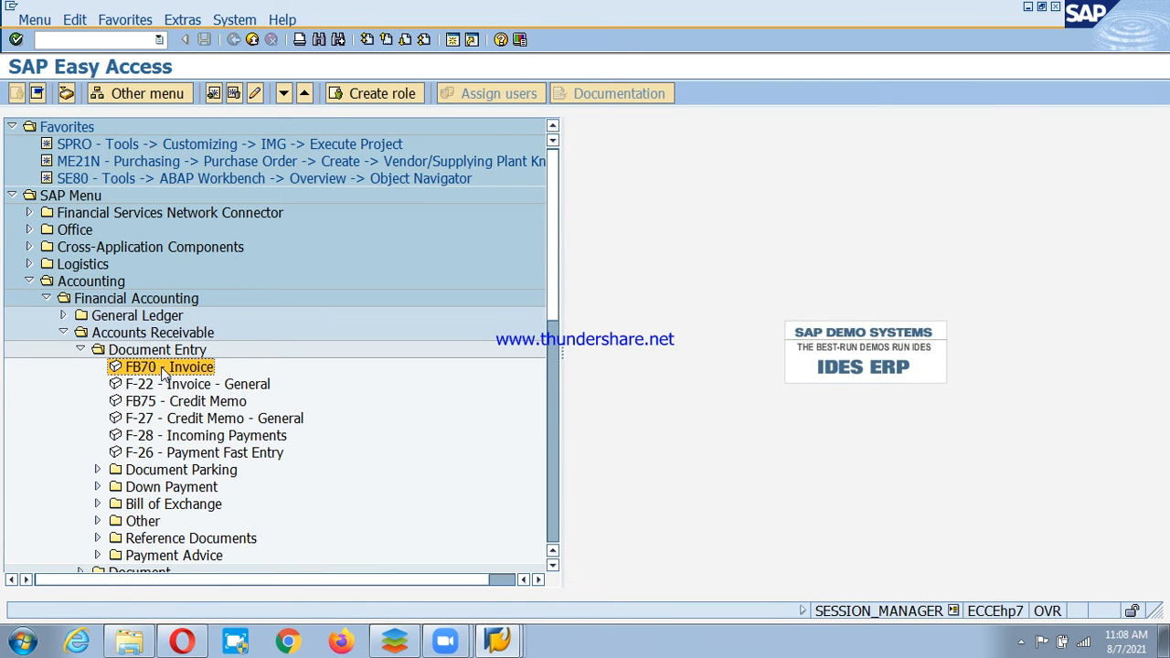
{"action": "double_click", "coordinate": [163, 368]}
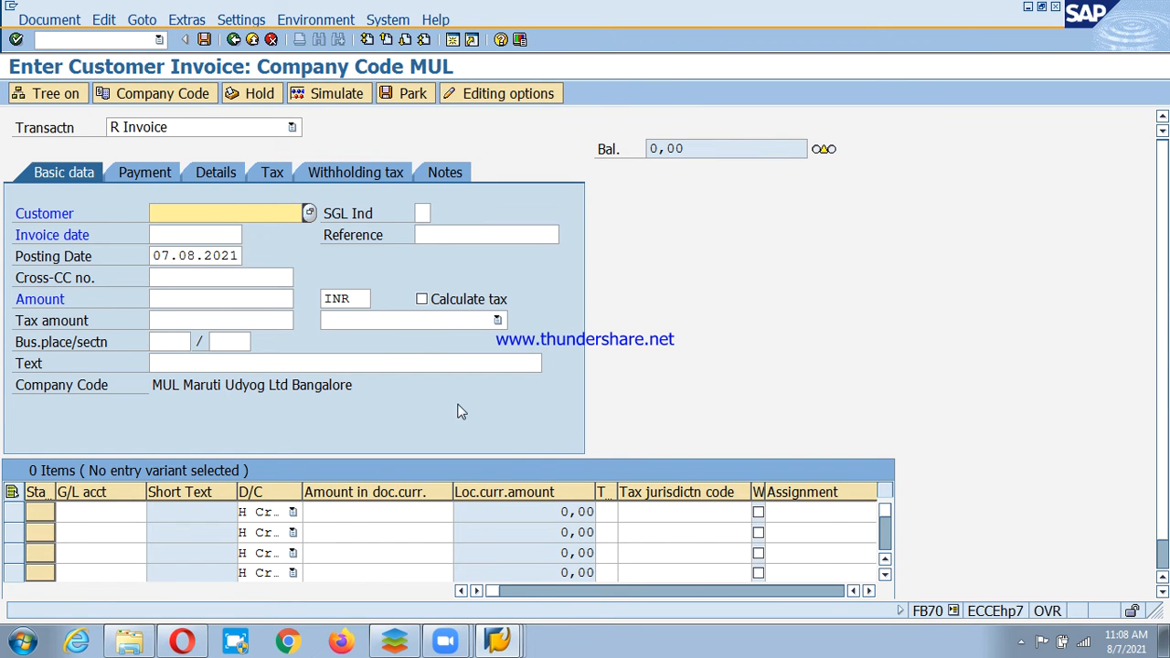
Change the invoice company code from MUL to PSD.
{"action": "left_click", "coordinate": [162, 94]}
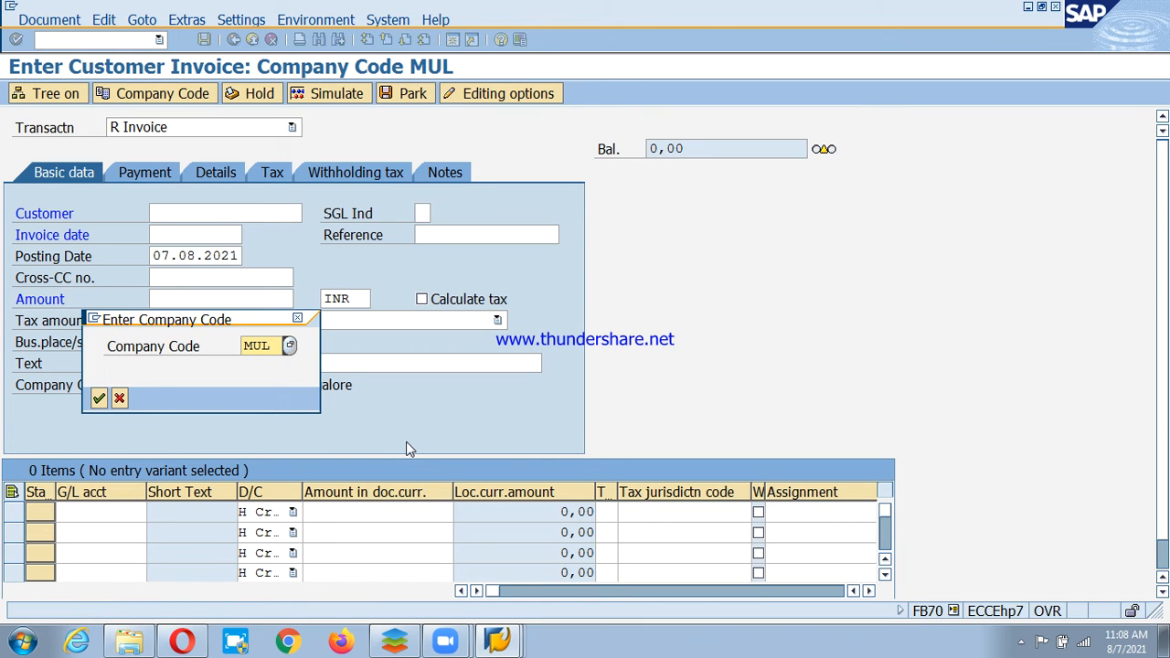
{"action": "key", "text": "Delete"}
{"action": "key", "text": "Delete"}
{"action": "key", "text": "Delete"}
{"action": "type", "text": "psd"}
{"action": "key", "text": "Return"}
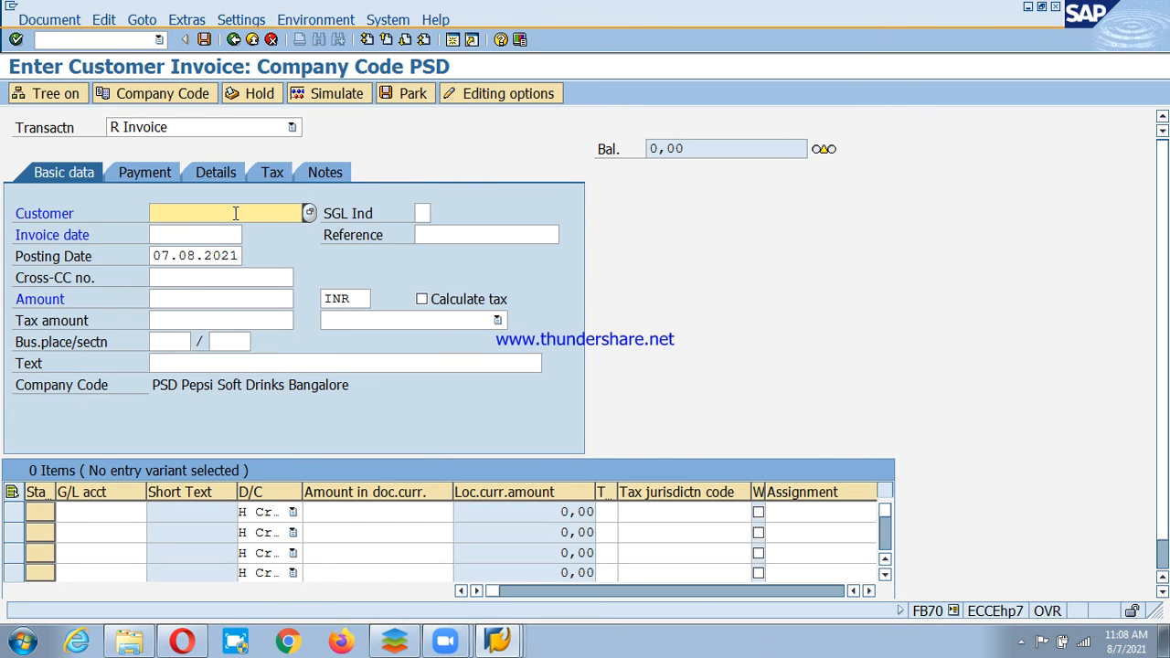
Browse the customer lookup without choosing, then leave invoice entry without saving.
{"action": "key", "text": "F4"}
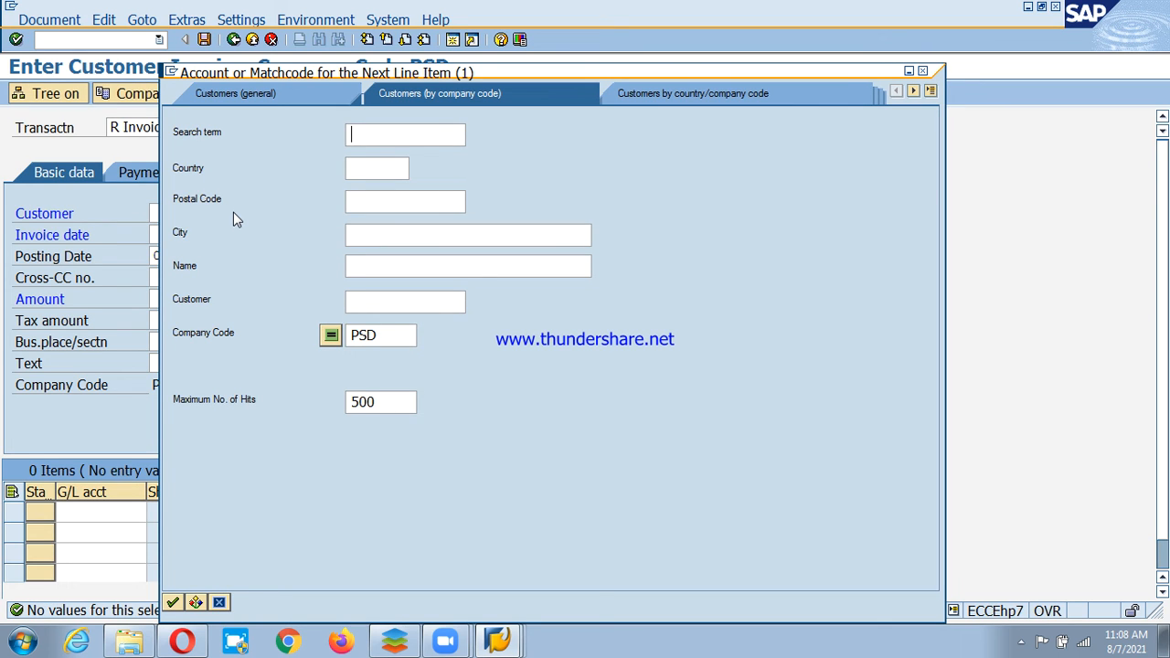
{"action": "key", "text": "Escape"}
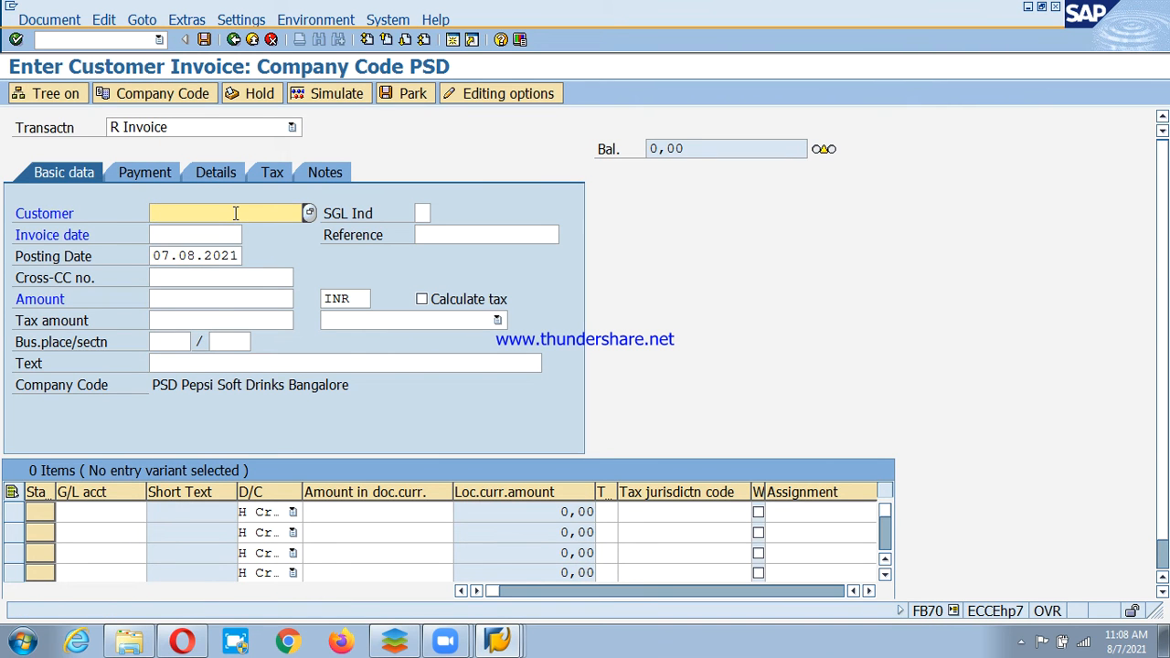
{"action": "key", "text": "Escape"}
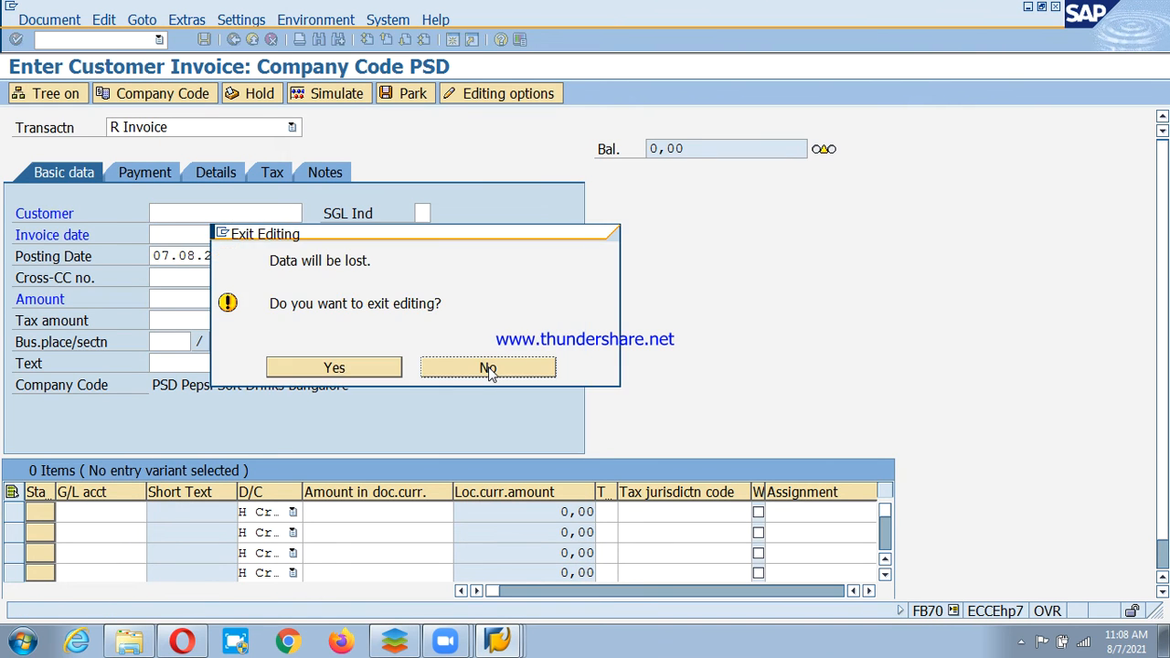
{"action": "left_click", "coordinate": [337, 374]}
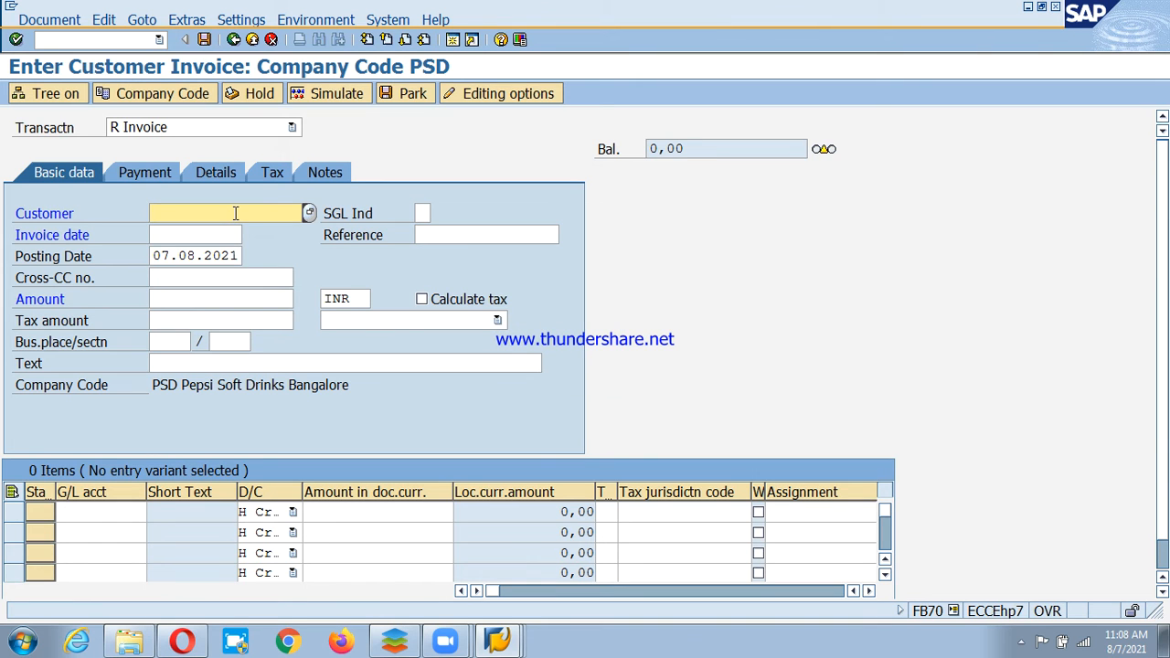
Discard the unsaved invoice and start FD01 from Accounts Receivable Master Records.
{"action": "left_click", "coordinate": [254, 41]}
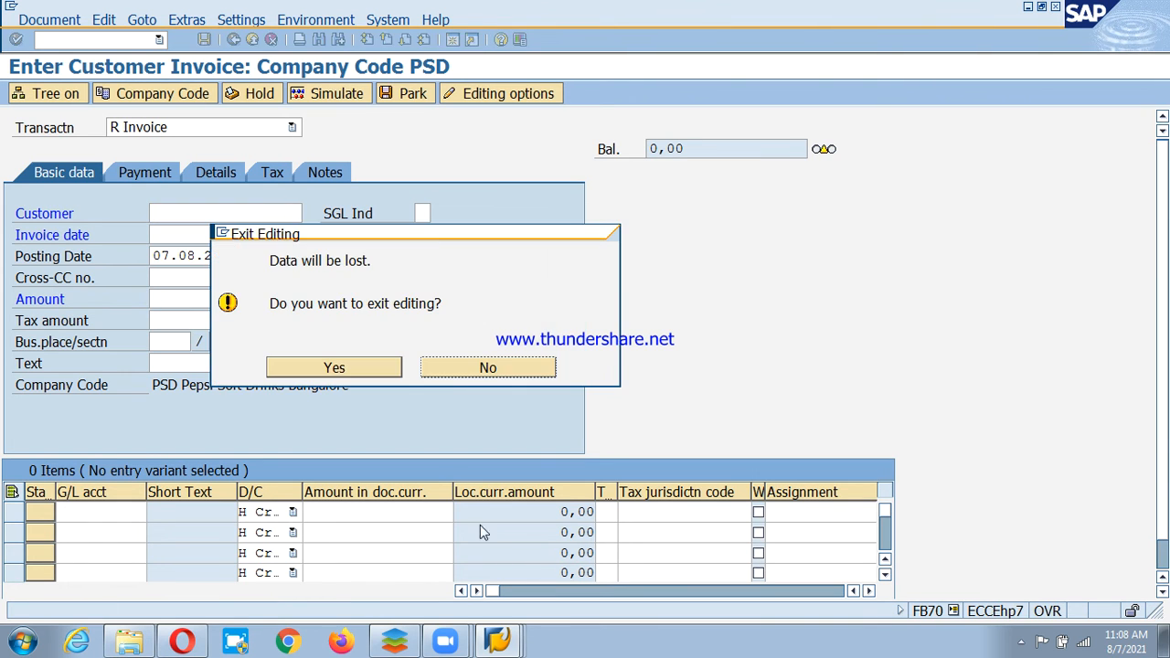
{"action": "left_click", "coordinate": [333, 369]}
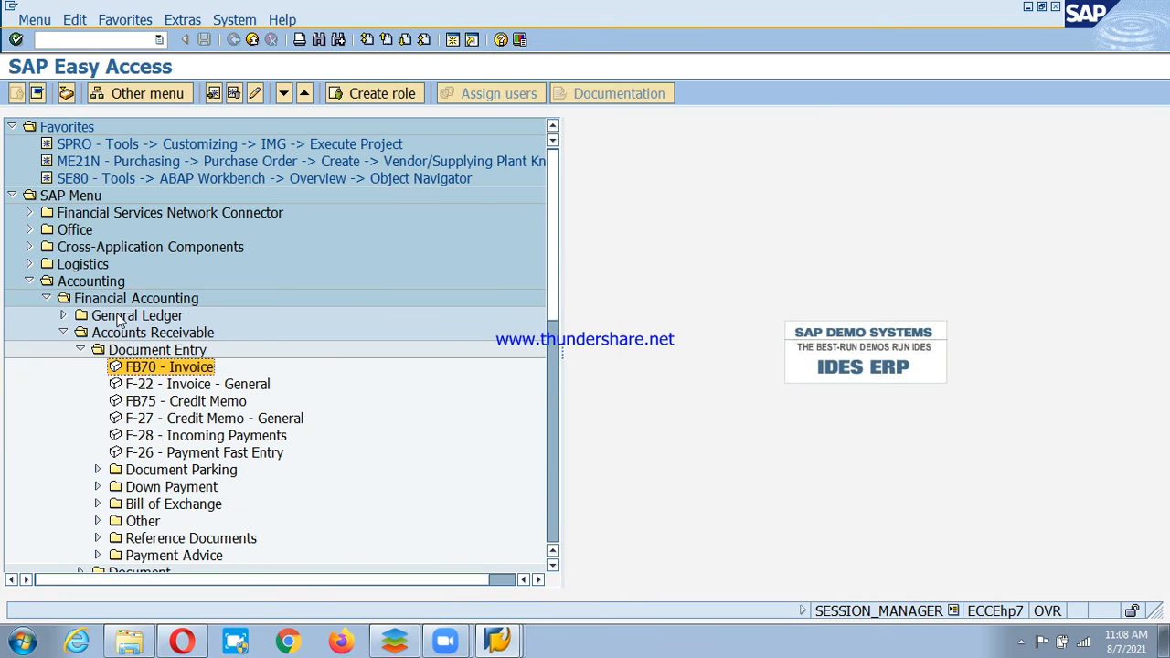
{"action": "left_click", "coordinate": [81, 350]}
{"action": "left_click", "coordinate": [119, 402]}
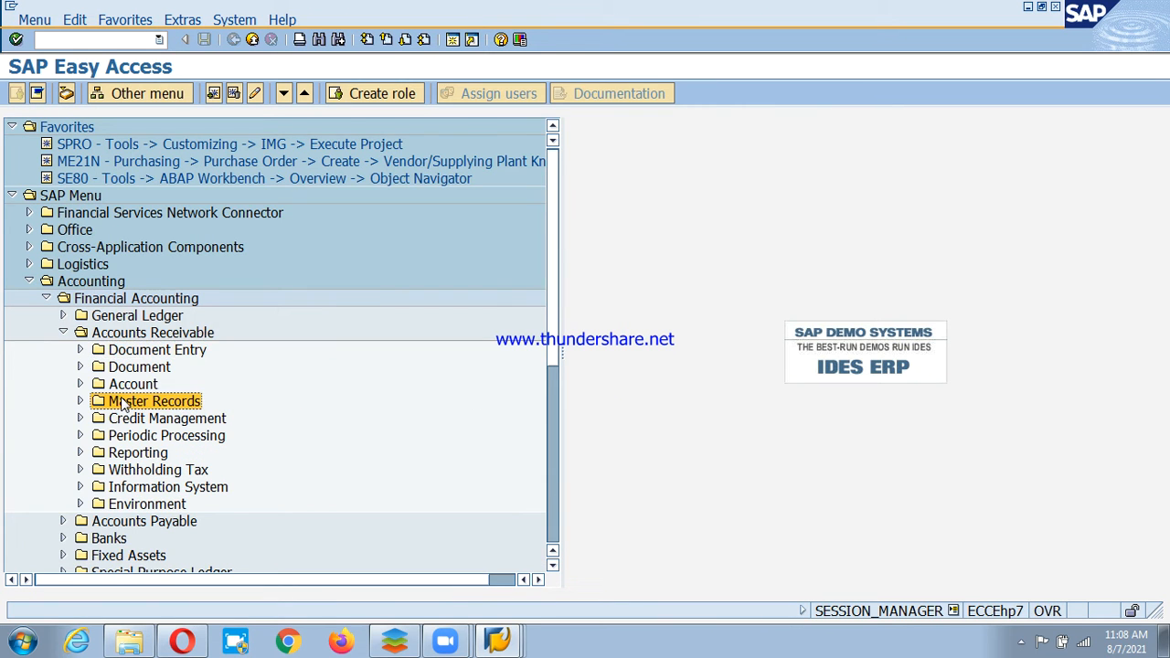
{"action": "left_click", "coordinate": [80, 402]}
{"action": "double_click", "coordinate": [169, 385]}
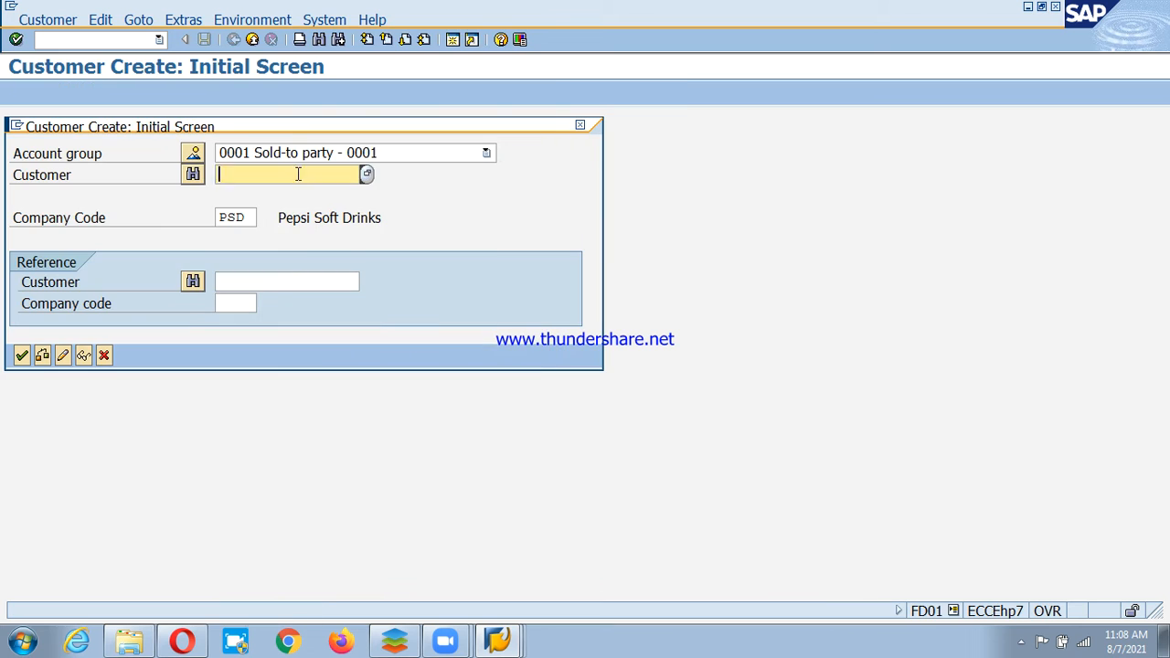
Select account group PSDC for the new customer and continue to general data.
{"action": "left_click", "coordinate": [357, 155]}
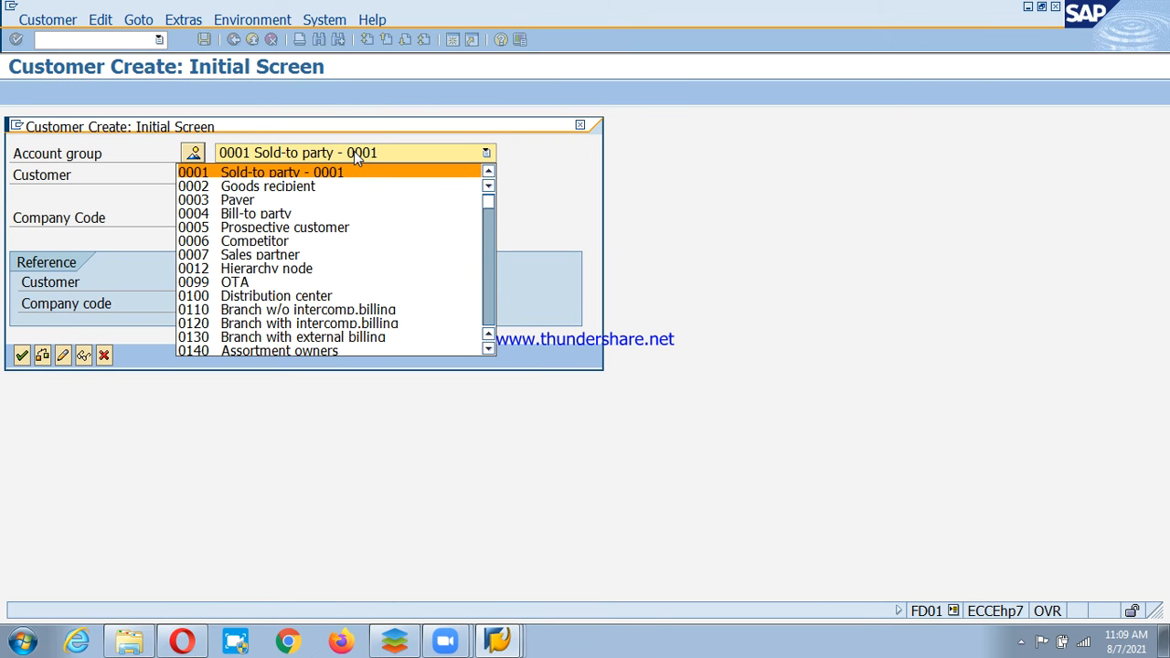
{"action": "type", "text": "ps"}
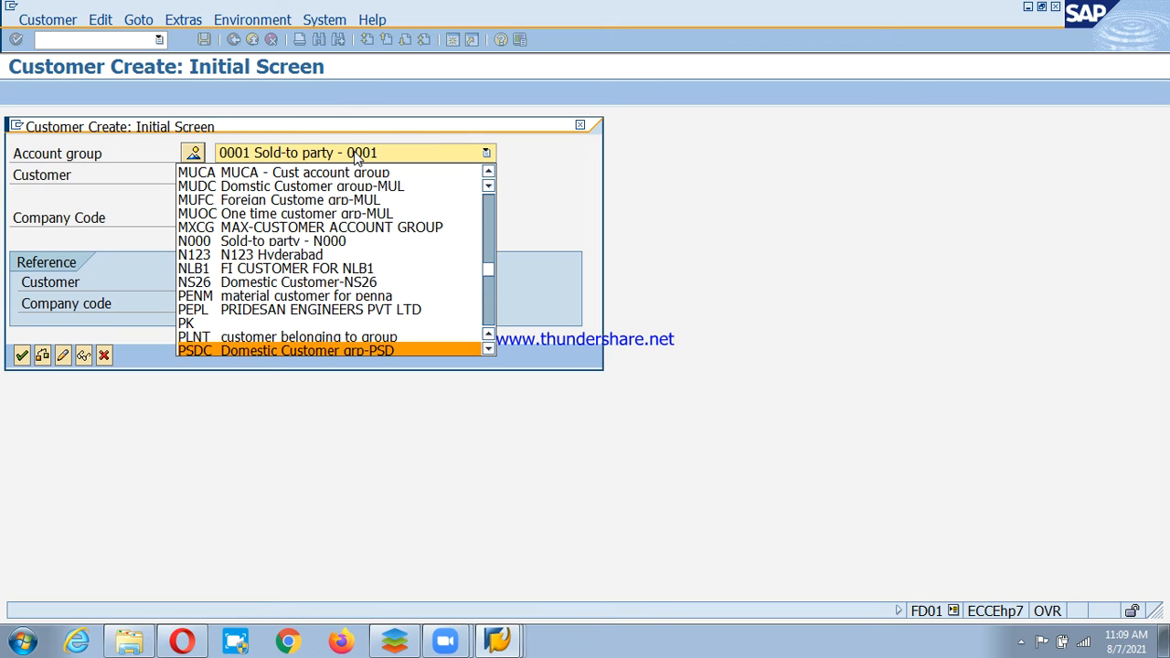
{"action": "key", "text": "Return"}
{"action": "left_click", "coordinate": [195, 177]}
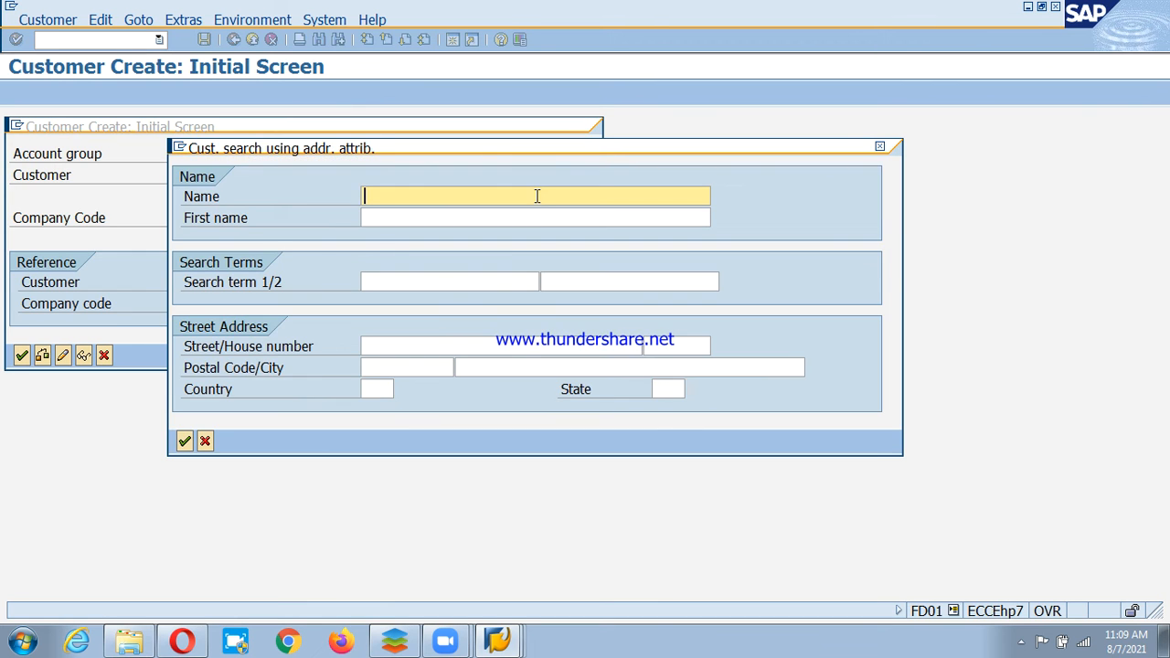
{"action": "key", "text": "Escape"}
{"action": "key", "text": "Return"}
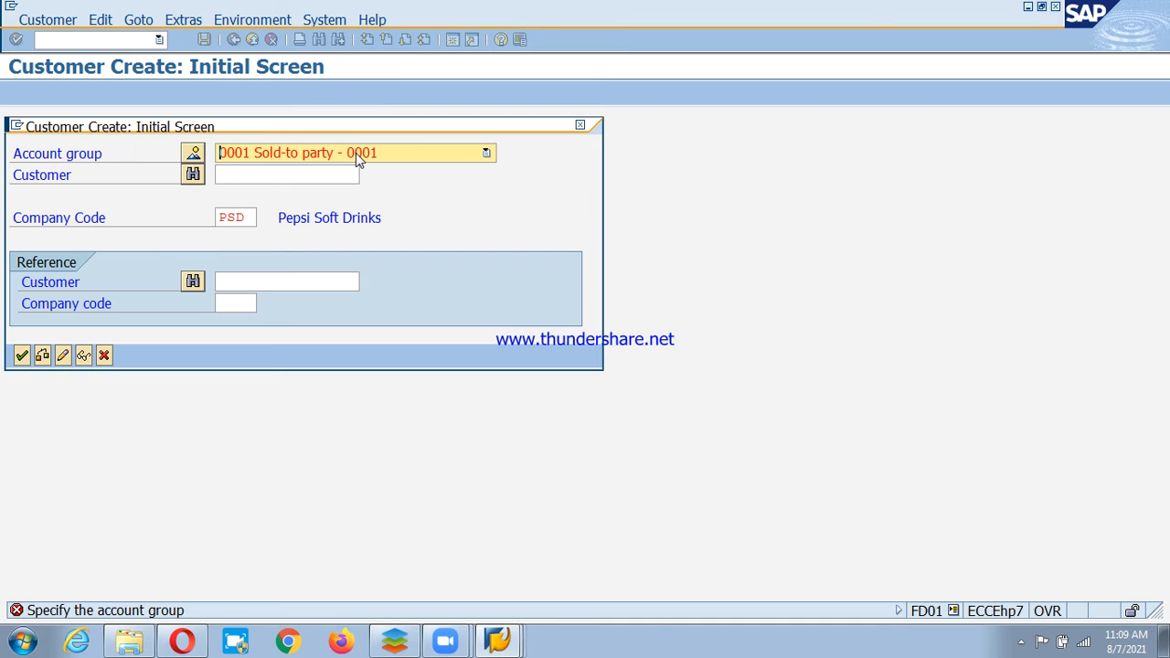
{"action": "left_click", "coordinate": [299, 154]}
{"action": "type", "text": "ps"}
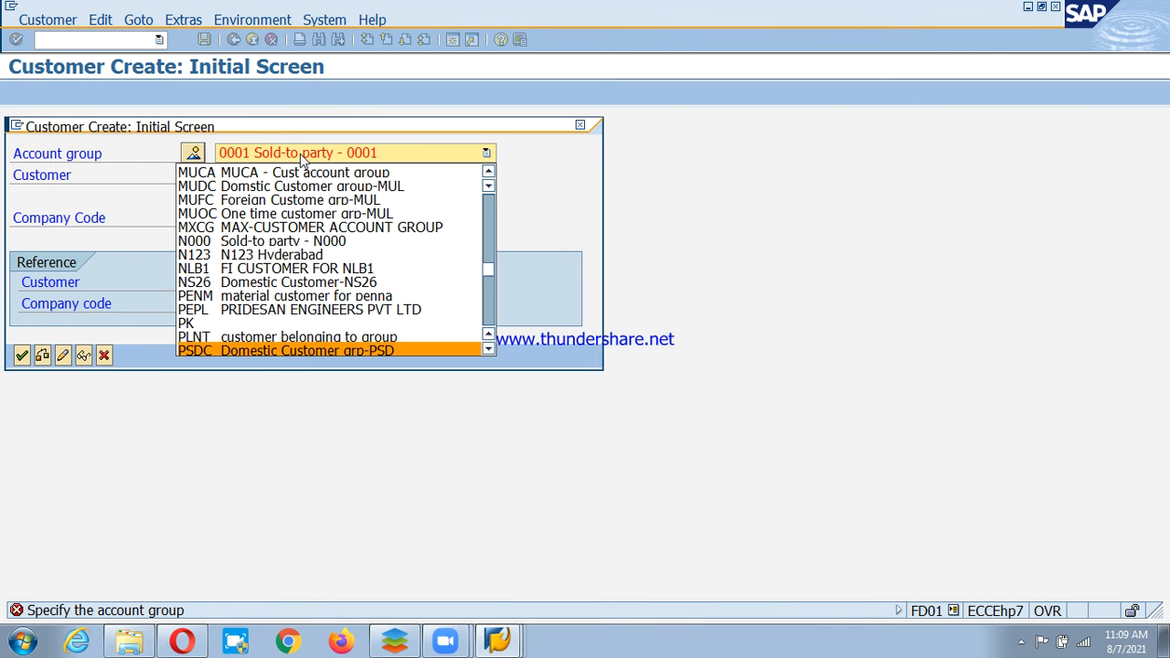
{"action": "key", "text": "Return"}
{"action": "key", "text": "Return"}
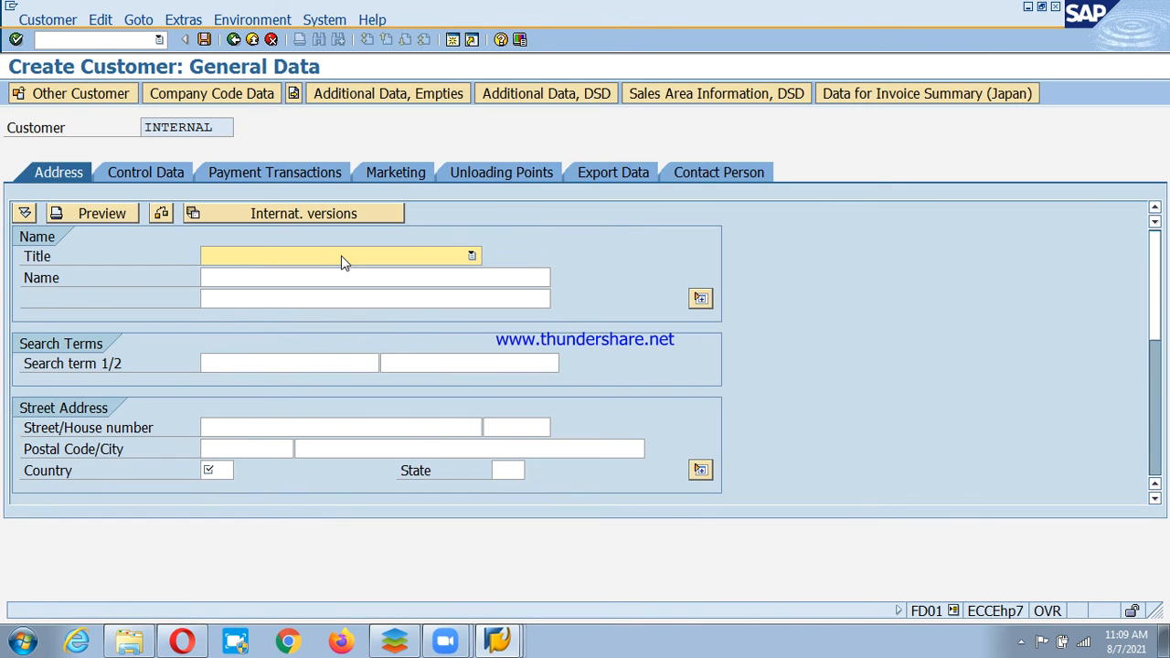
Enter the customer title, name 'MLM Ltd' and search term 'MLM'.
{"action": "type", "text": "c"}
{"action": "left_click", "coordinate": [377, 278]}
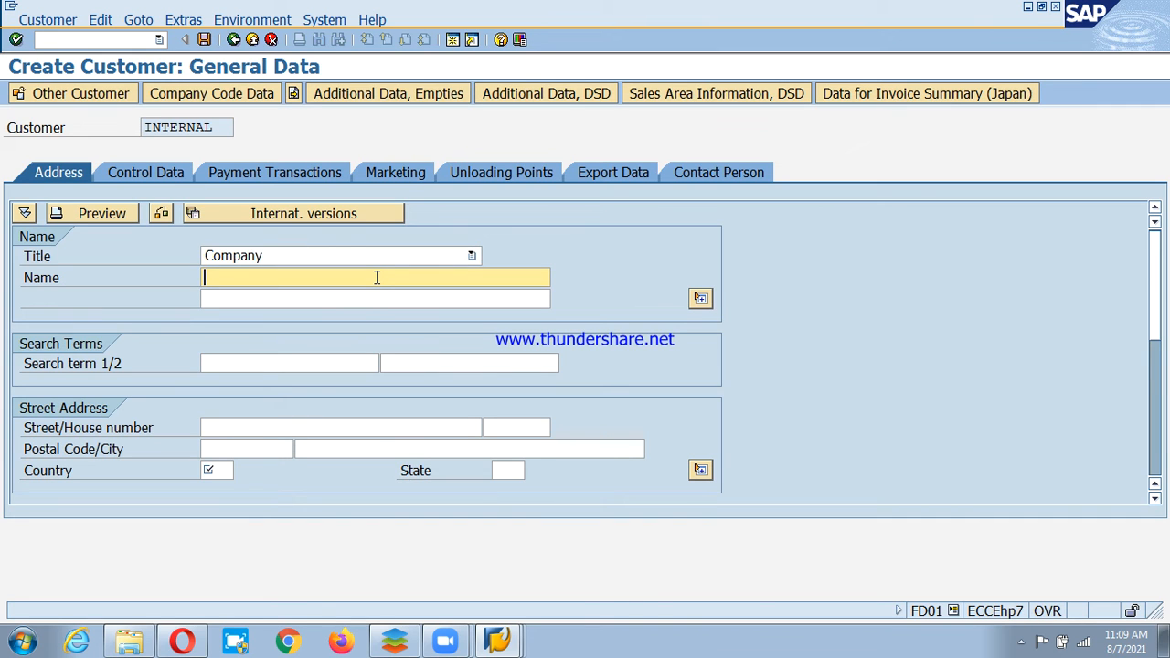
{"action": "type", "text": "MLM Ltd"}
{"action": "key", "text": "Tab"}
{"action": "left_click", "coordinate": [700, 299]}
{"action": "left_click", "coordinate": [228, 363]}
{"action": "type", "text": "MLM"}
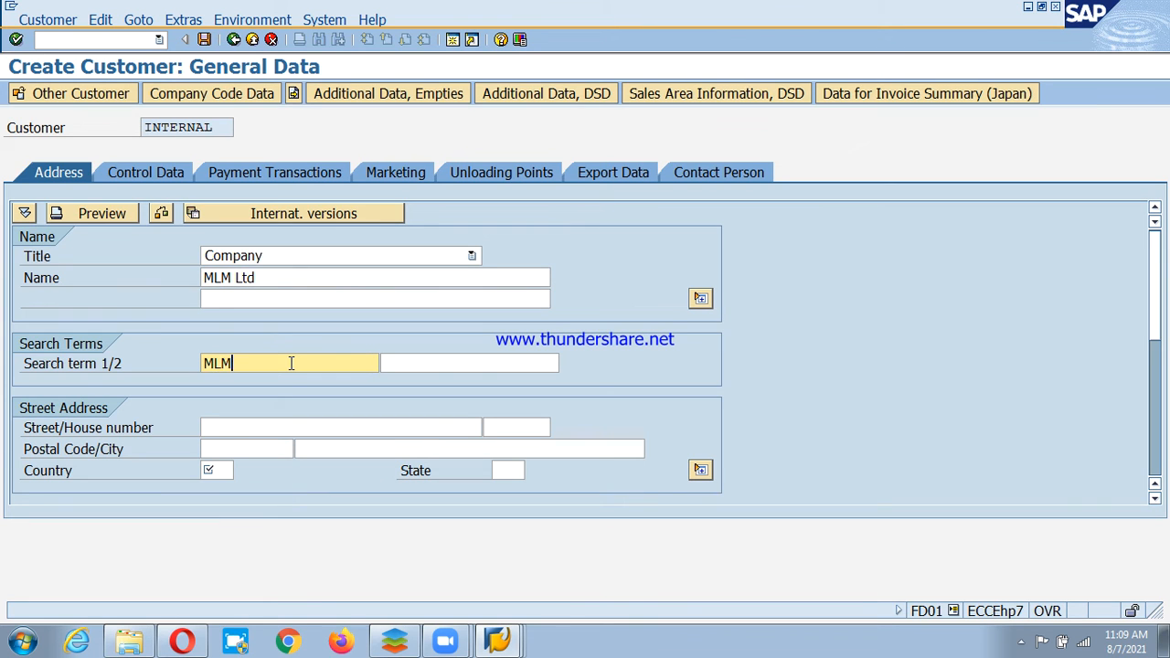
Enter street 'MG Road' with house number 1, correcting the typo.
{"action": "left_click", "coordinate": [342, 427]}
{"action": "type", "text": "MG Roade"}
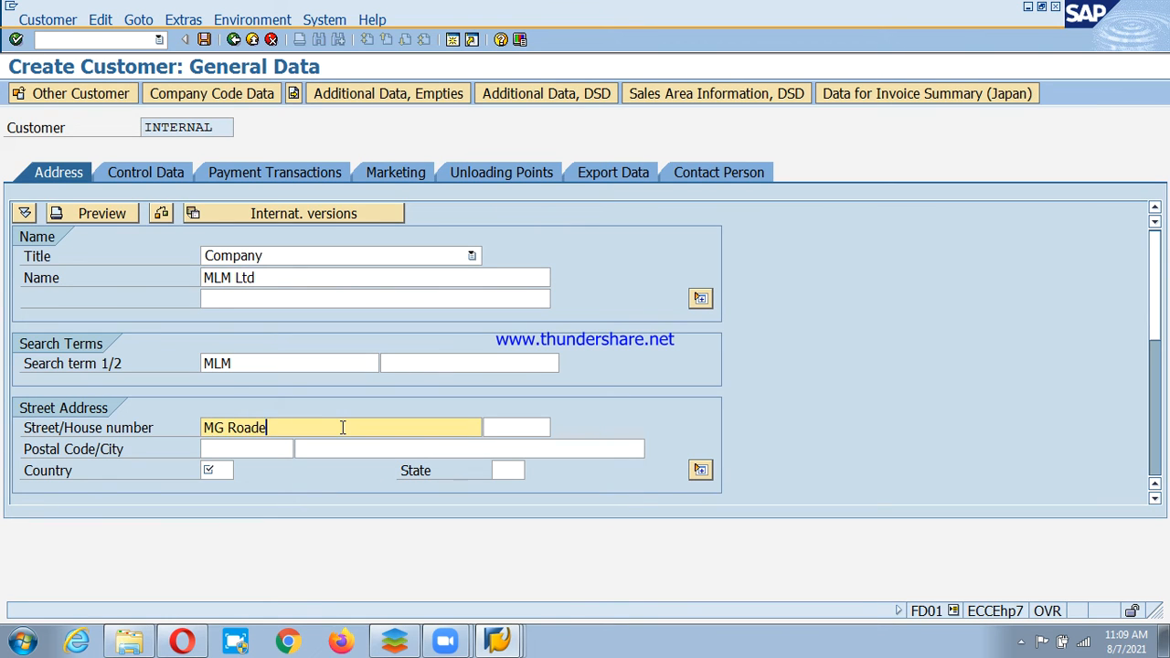
{"action": "left_click", "coordinate": [518, 427]}
{"action": "left_click", "coordinate": [343, 428]}
{"action": "key", "text": "BackSpace"}
{"action": "left_click", "coordinate": [518, 426]}
{"action": "type", "text": "1"}
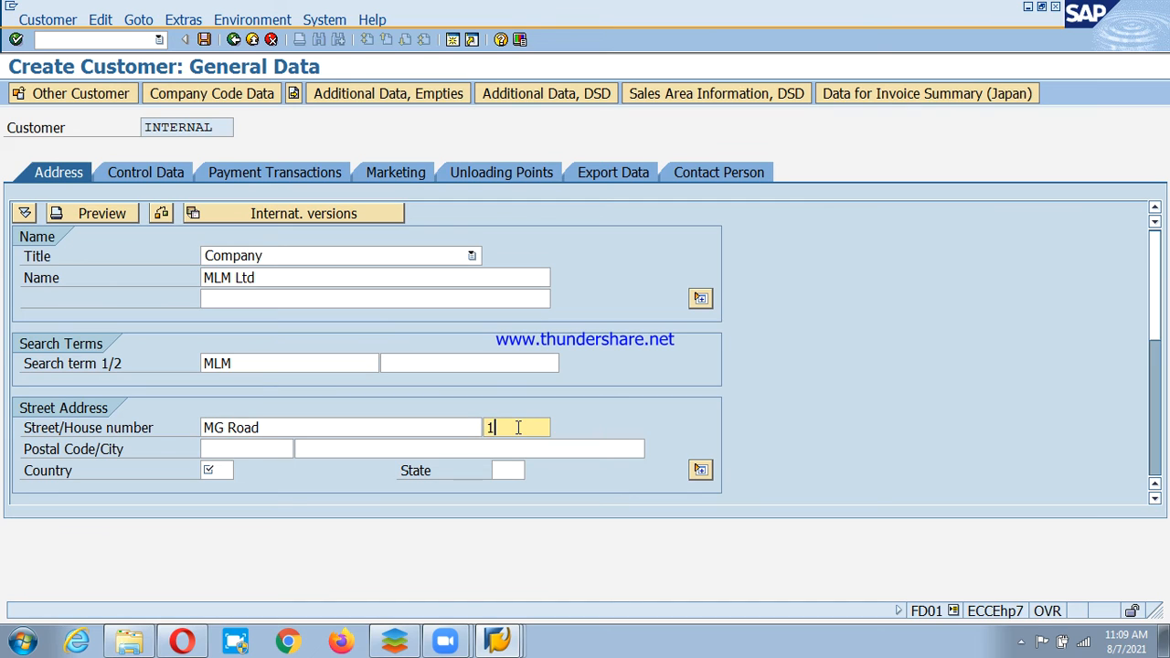
Enter postal code 560001, city Bangalore, country IN and state 10, then validate.
{"action": "left_click", "coordinate": [225, 448]}
{"action": "type", "text": "560001"}
{"action": "left_click", "coordinate": [470, 447]}
{"action": "type", "text": "Bangalore"}
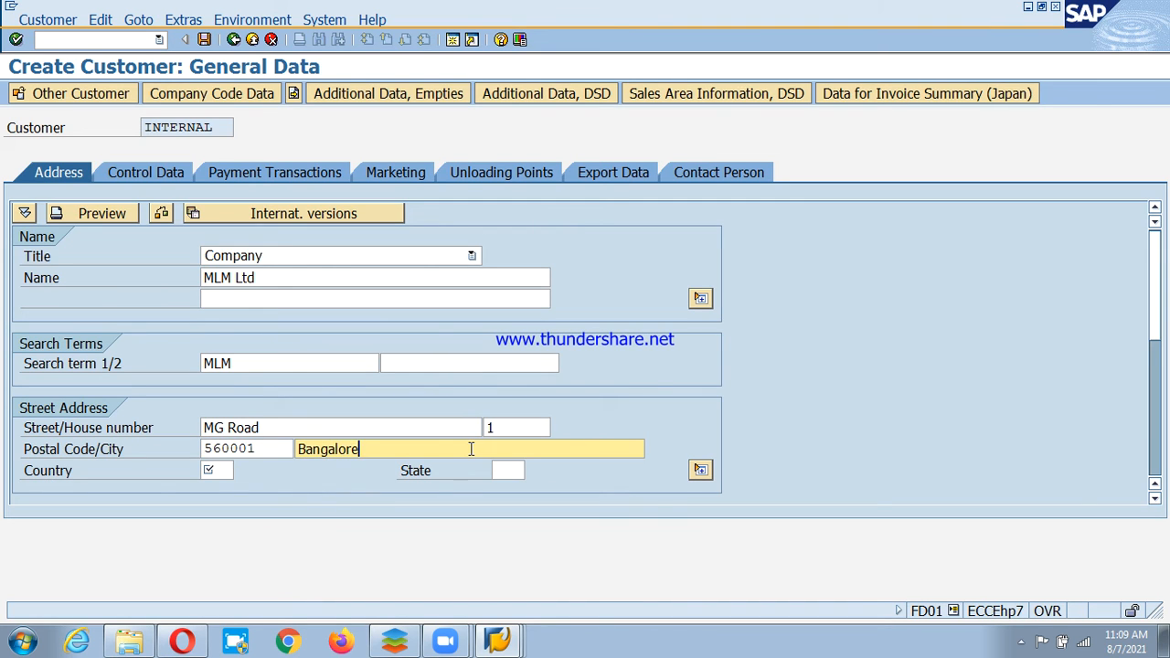
{"action": "left_click", "coordinate": [227, 470]}
{"action": "type", "text": "in"}
{"action": "left_click", "coordinate": [508, 470]}
{"action": "type", "text": "10"}
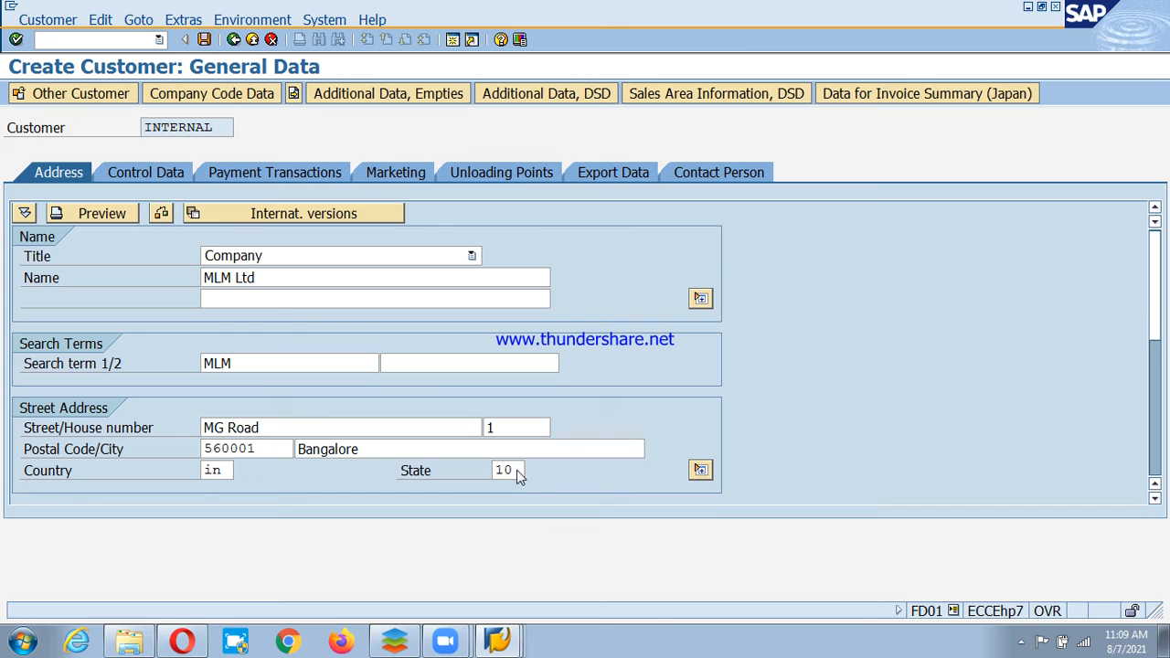
{"action": "key", "text": "Return"}
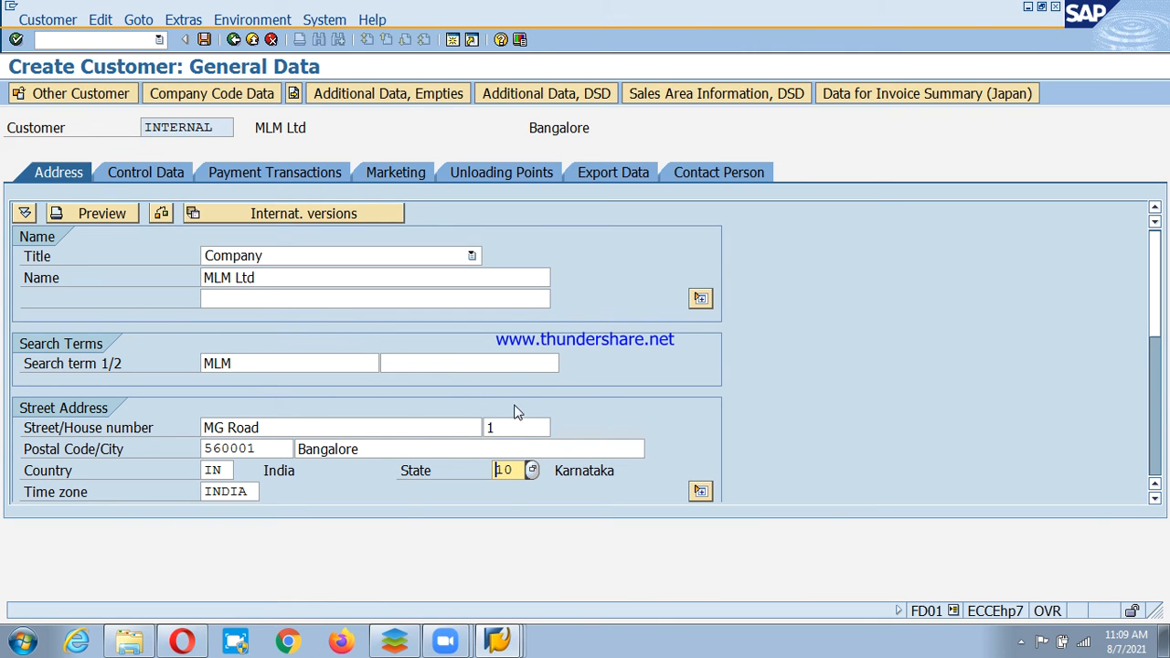
{"action": "left_click", "coordinate": [247, 99]}
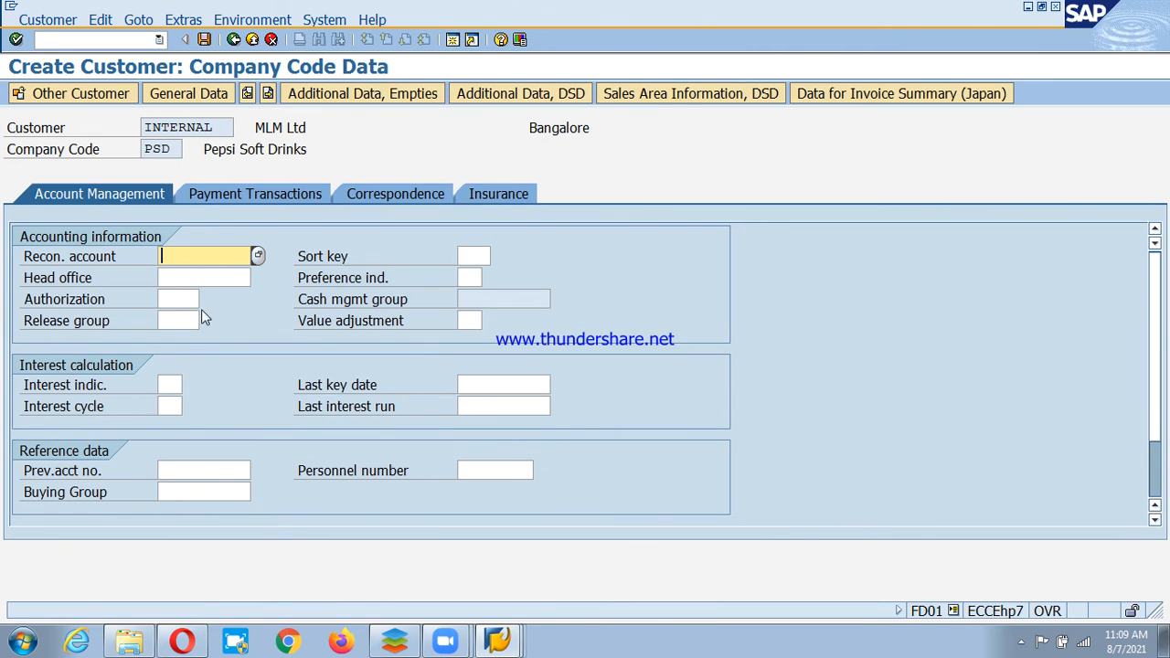
Enter reconciliation account 200211 and sort key 031, reviewing interest indicators without choosing.
{"action": "type", "text": "200211"}
{"action": "key", "text": "Tab"}
{"action": "type", "text": "031"}
{"action": "left_click", "coordinate": [180, 299]}
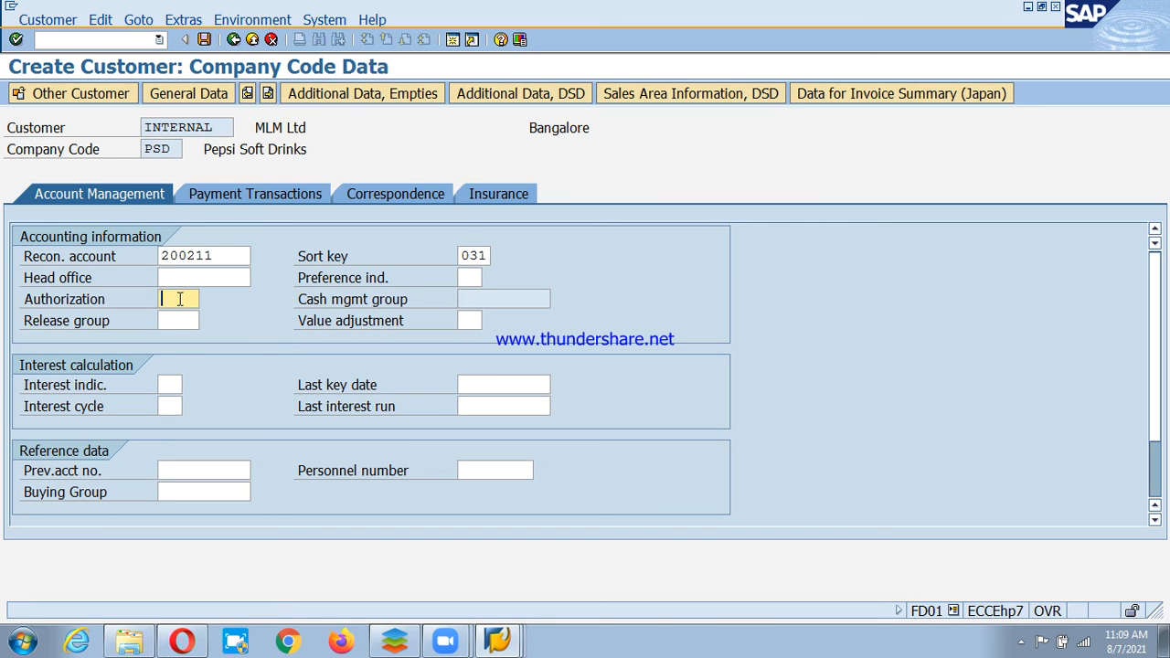
{"action": "key", "text": "Return"}
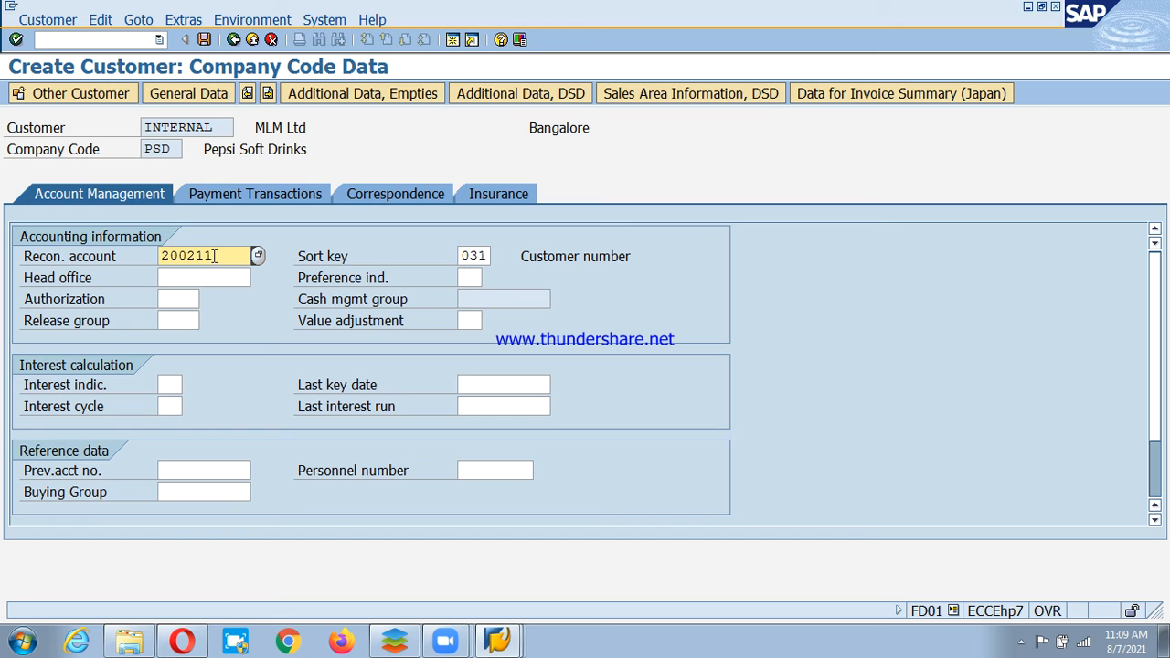
{"action": "left_click", "coordinate": [169, 385]}
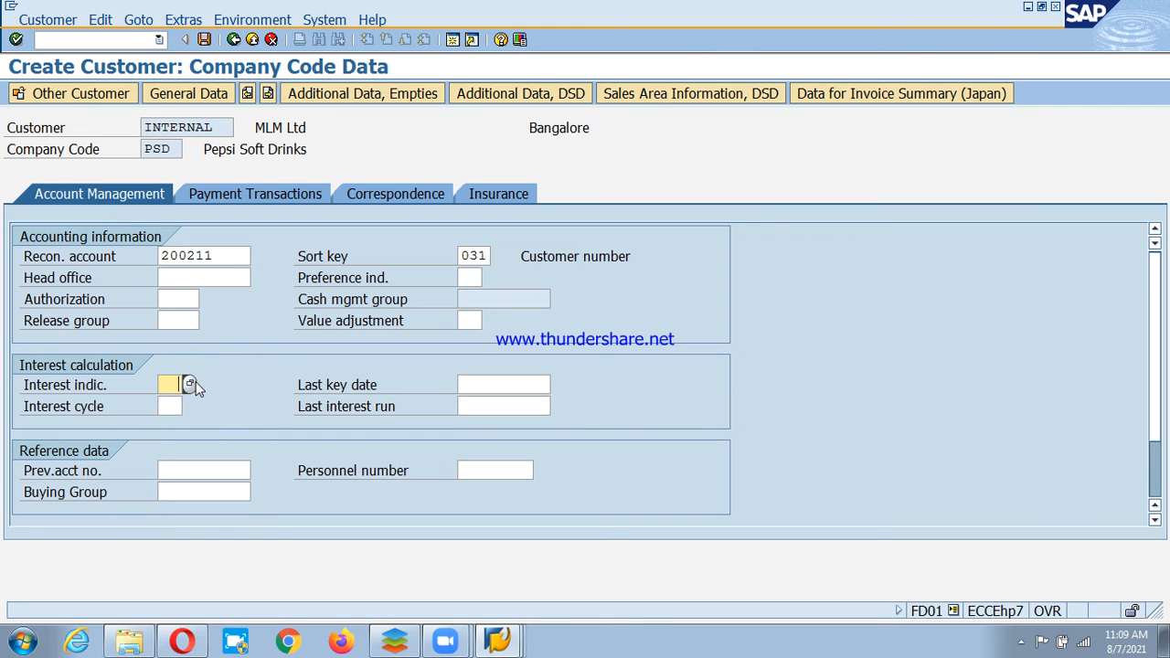
{"action": "left_click", "coordinate": [189, 384]}
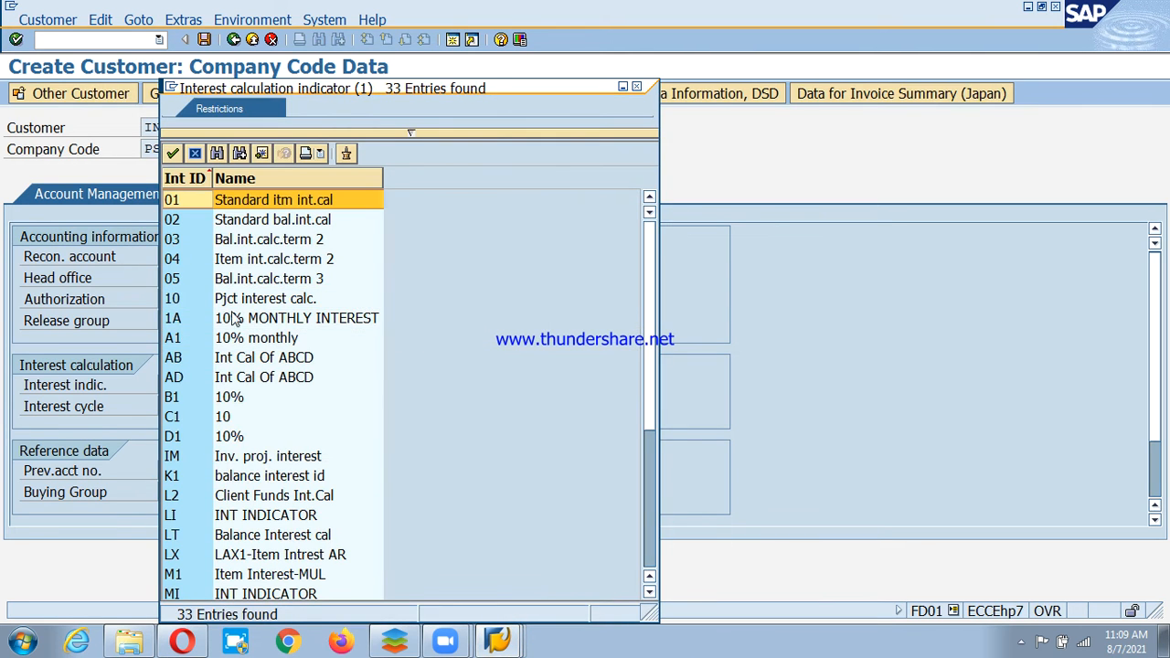
{"action": "scroll", "coordinate": [252, 493], "scroll_direction": "down", "scroll_amount": 4}
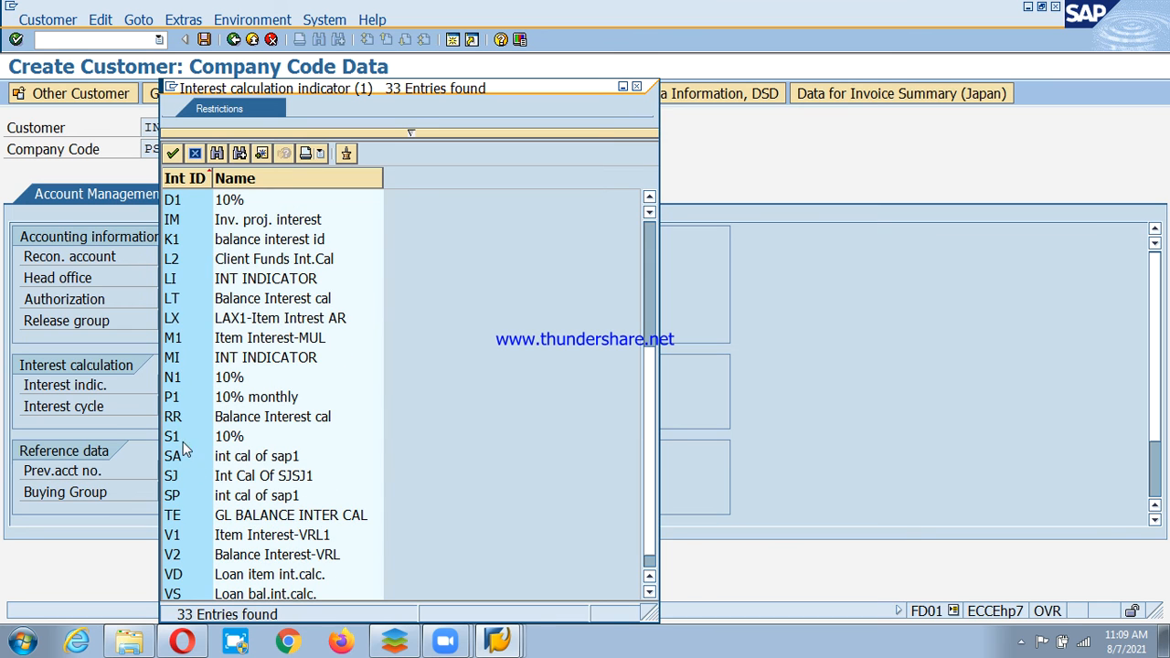
{"action": "key", "text": "Escape"}
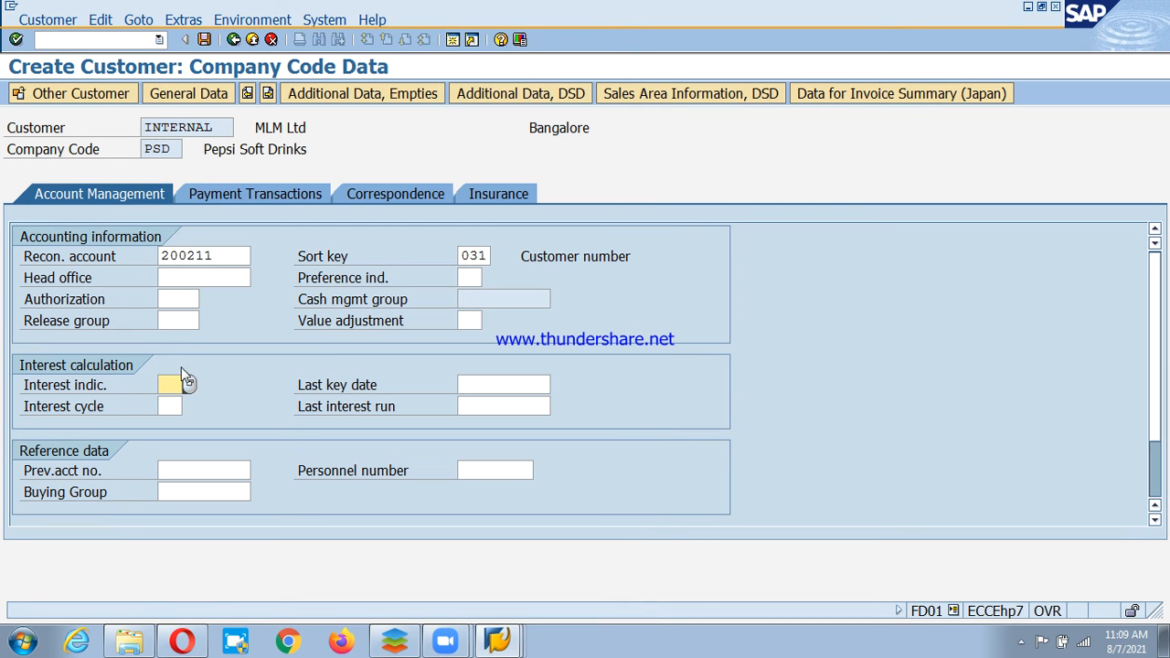
Set tolerance group PSD and clear the invalid dunning procedure PSDP.
{"action": "left_click", "coordinate": [207, 196]}
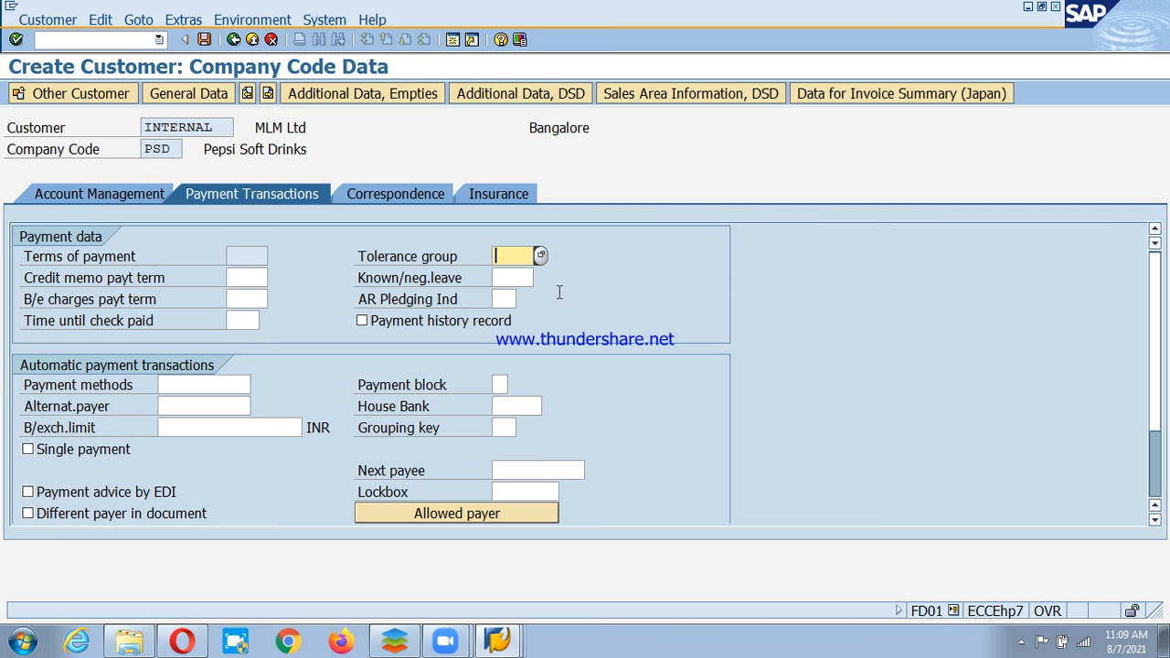
{"action": "type", "text": "psd"}
{"action": "key", "text": "Return"}
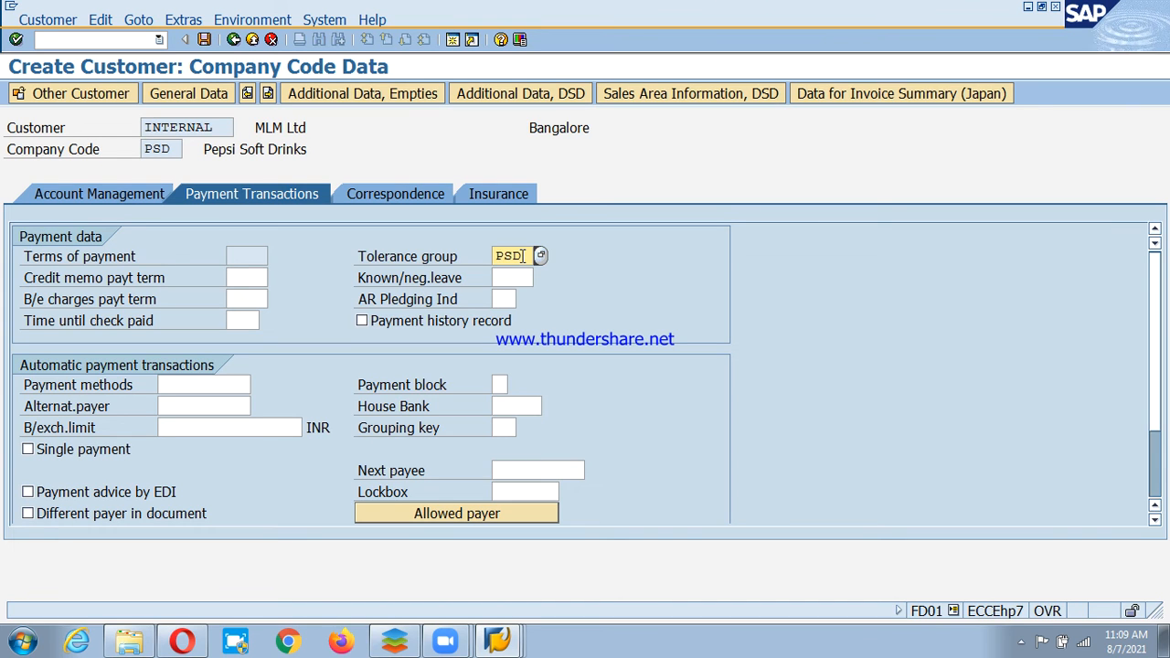
{"action": "left_click", "coordinate": [413, 188]}
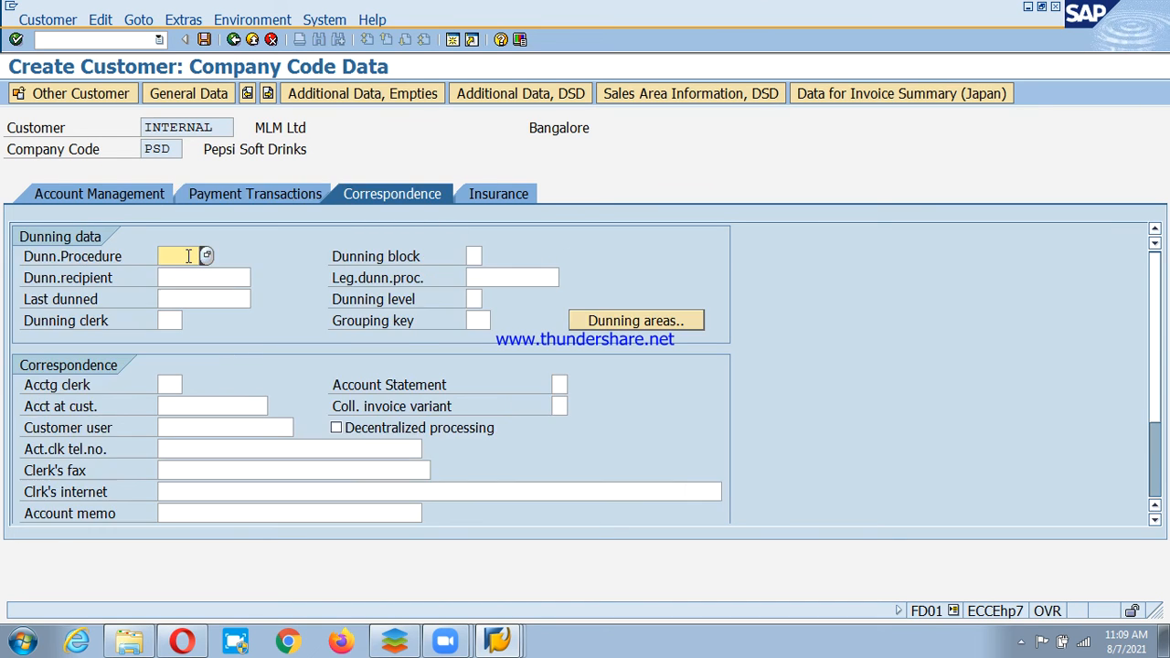
{"action": "type", "text": "psdp"}
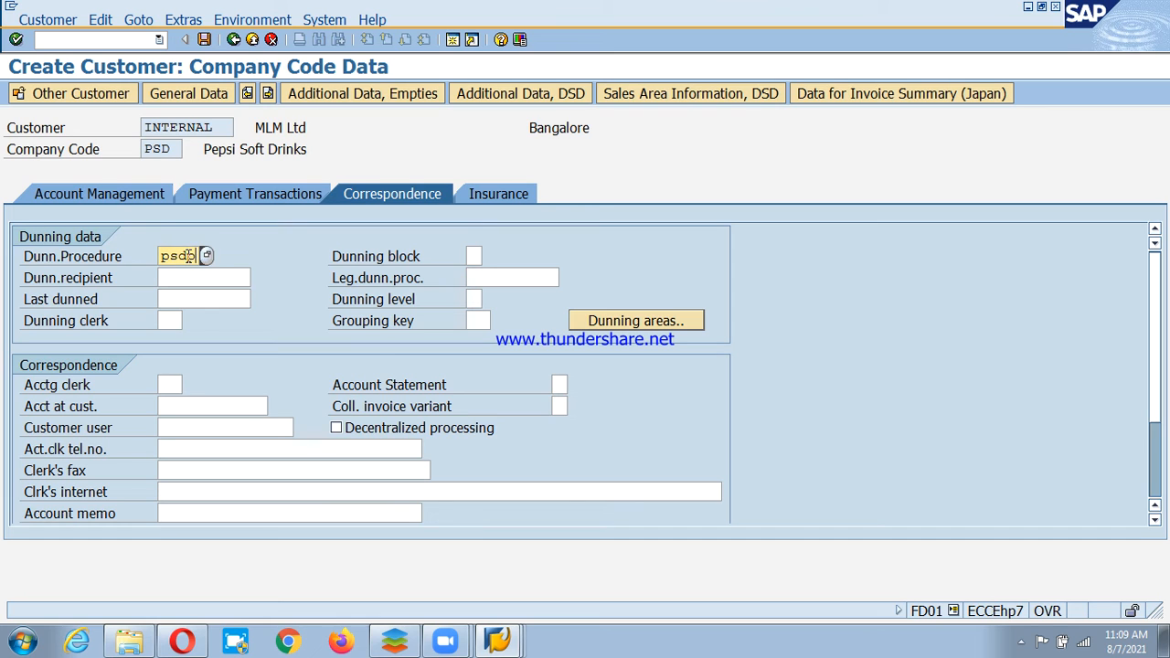
{"action": "key", "text": "Return"}
{"action": "key", "text": "Delete"}
{"action": "key", "text": "Delete"}
{"action": "key", "text": "Delete"}
{"action": "key", "text": "Delete"}
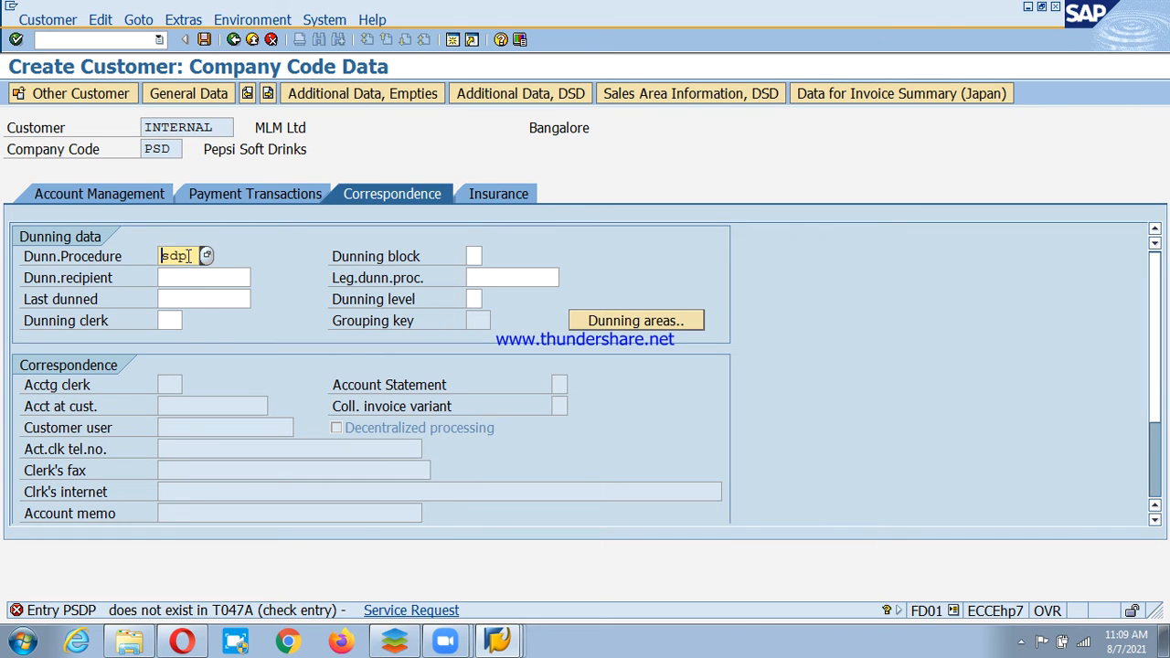
{"action": "key", "text": "Return"}
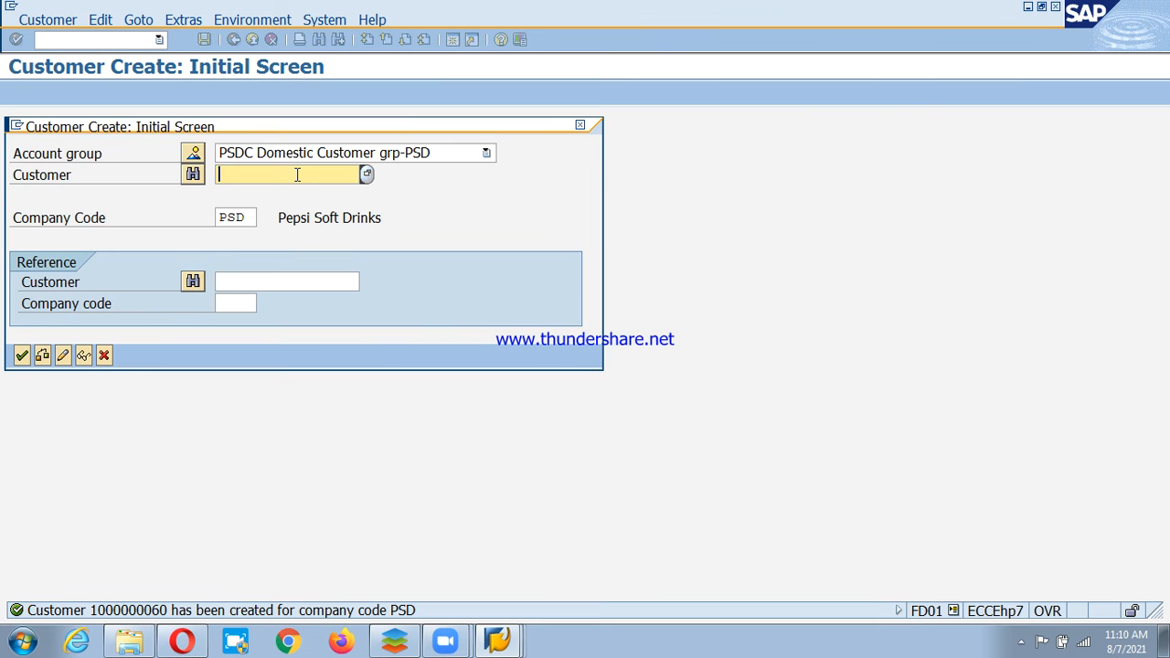
Open the customer in FD02 and set terms of payment PS3T.
{"action": "key", "text": "Escape"}
{"action": "double_click", "coordinate": [167, 403]}
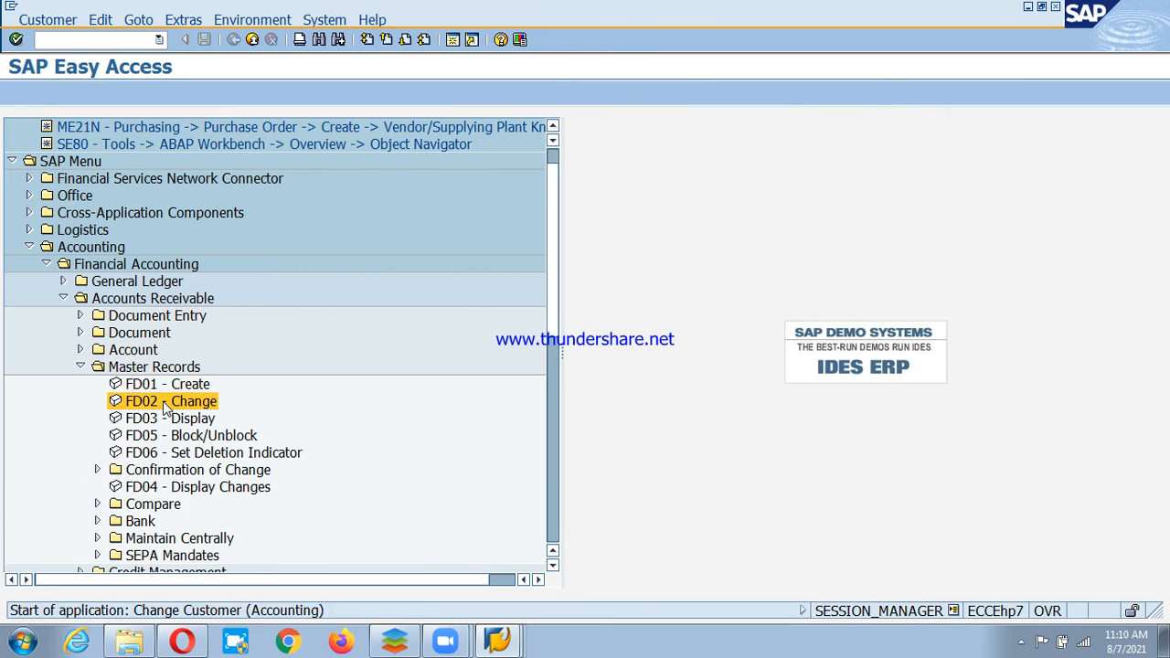
{"action": "key", "text": "Return"}
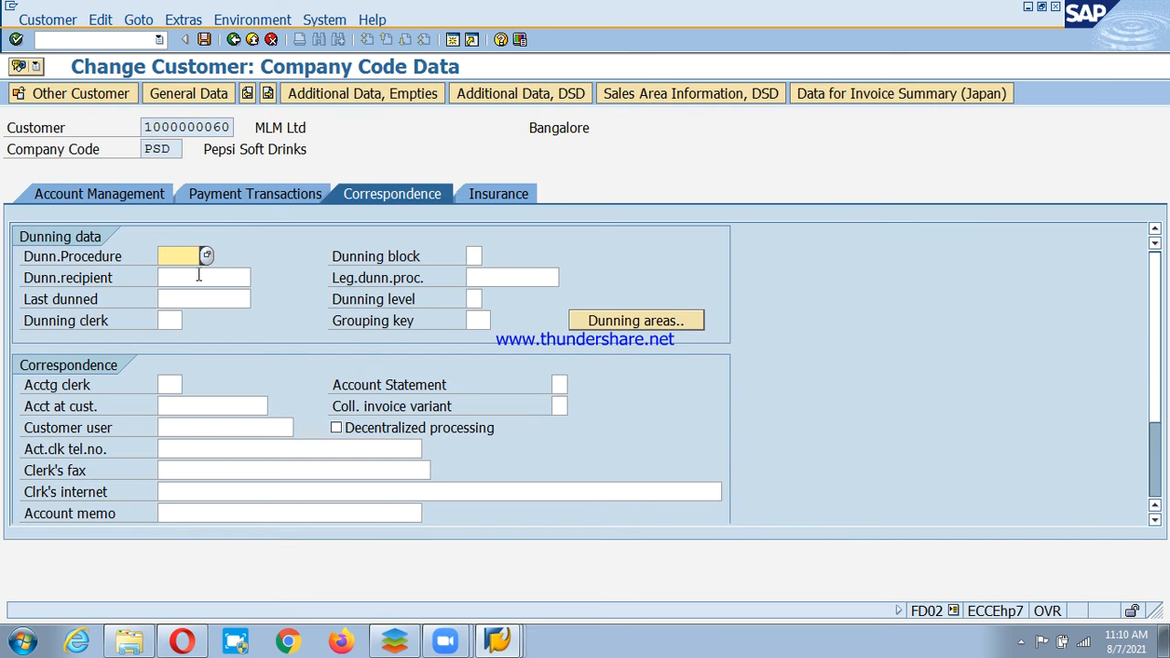
{"action": "left_click", "coordinate": [207, 194]}
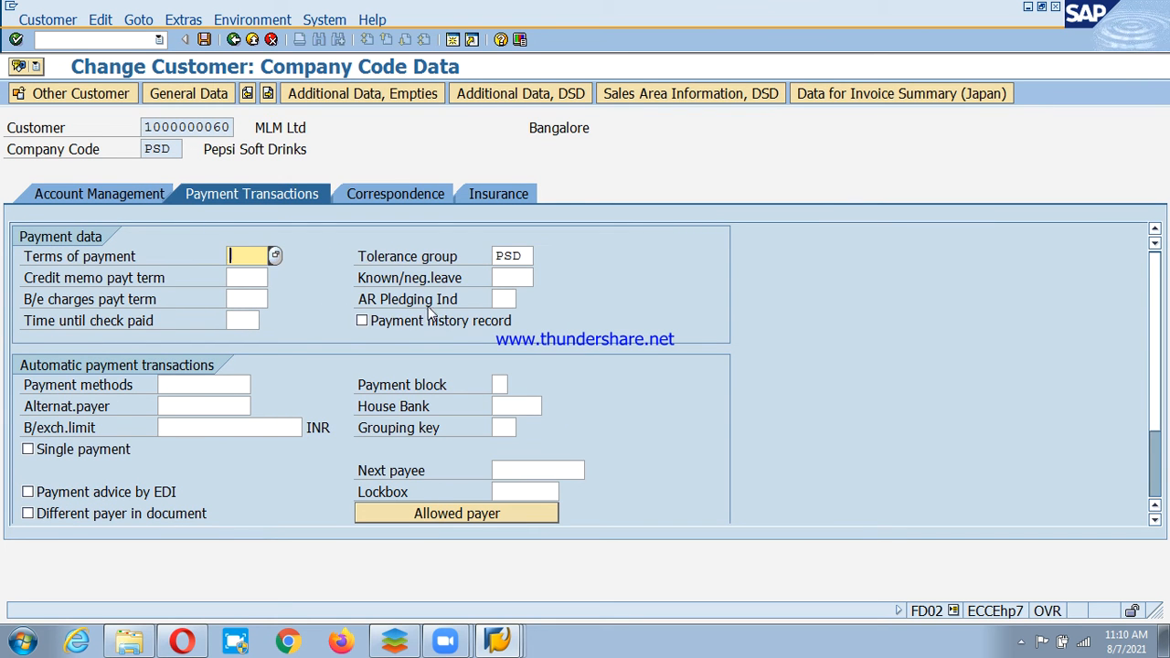
{"action": "type", "text": "ps"}
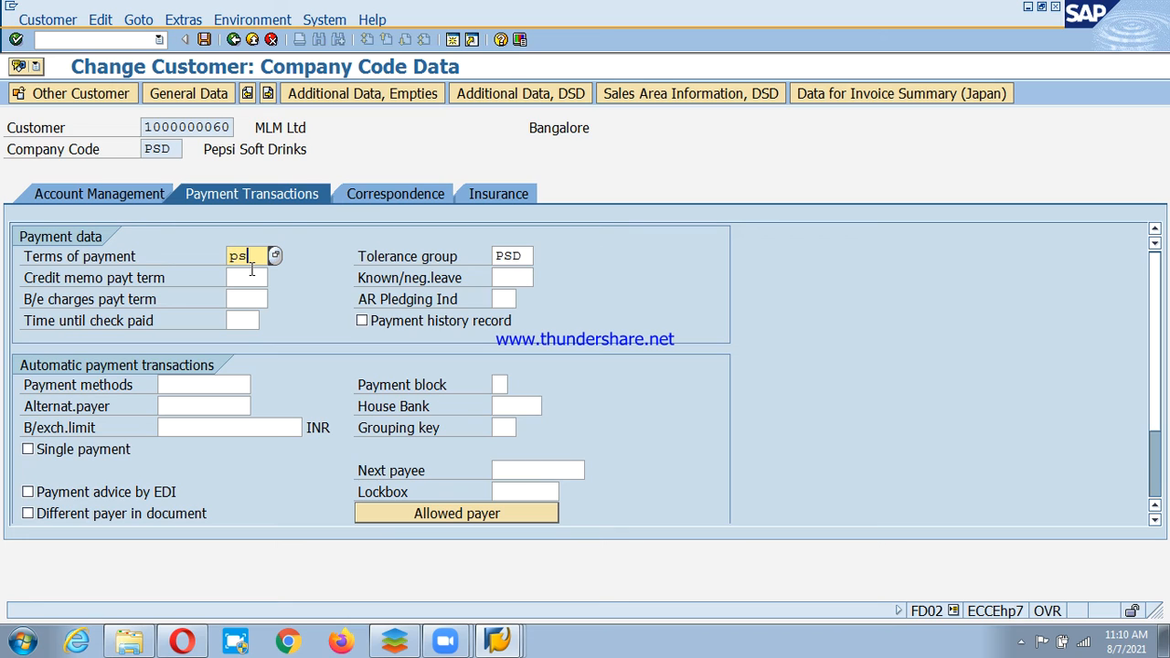
{"action": "type", "text": "3t"}
{"action": "key", "text": "Return"}
Replace the rejected cash management group E2 with A2, save, and exit.
{"action": "left_click", "coordinate": [72, 198]}
{"action": "left_click", "coordinate": [516, 299]}
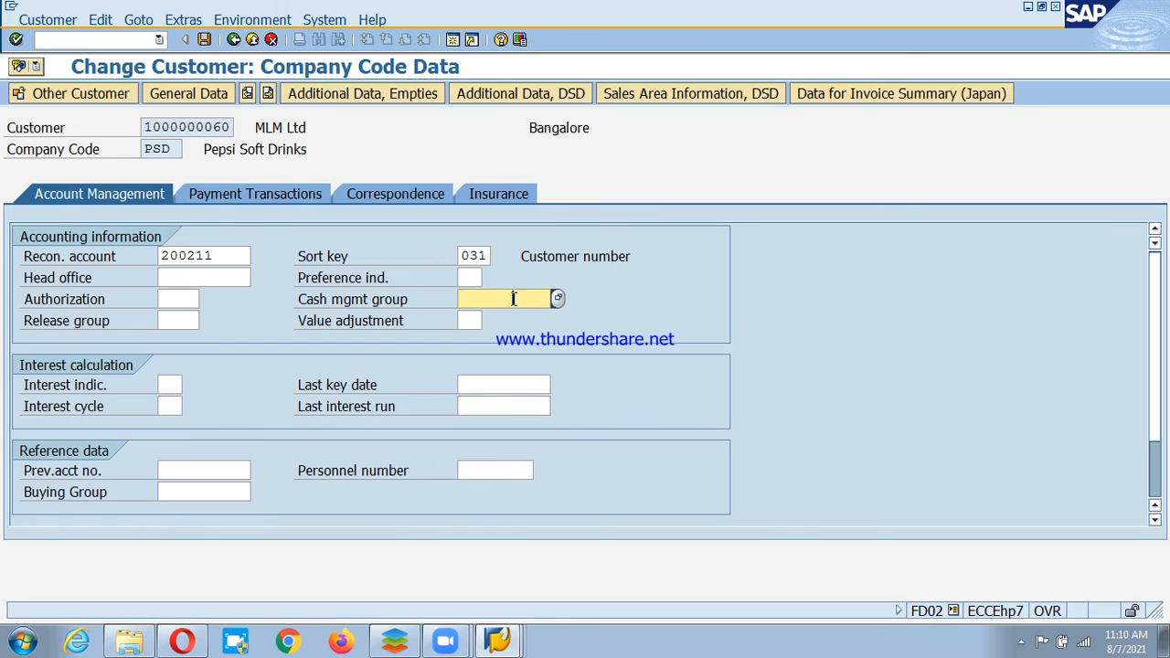
{"action": "type", "text": "E2"}
{"action": "key", "text": "Return"}
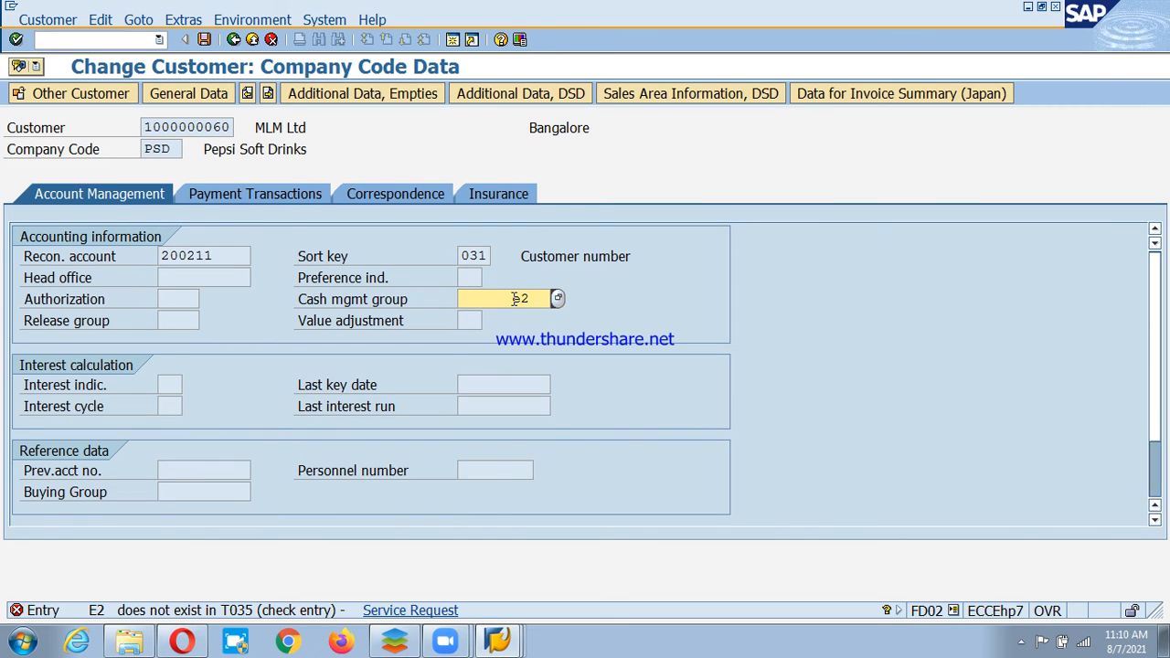
{"action": "double_click", "coordinate": [514, 299]}
{"action": "key", "text": "BackSpace"}
{"action": "type", "text": "a2"}
{"action": "key", "text": "Return"}
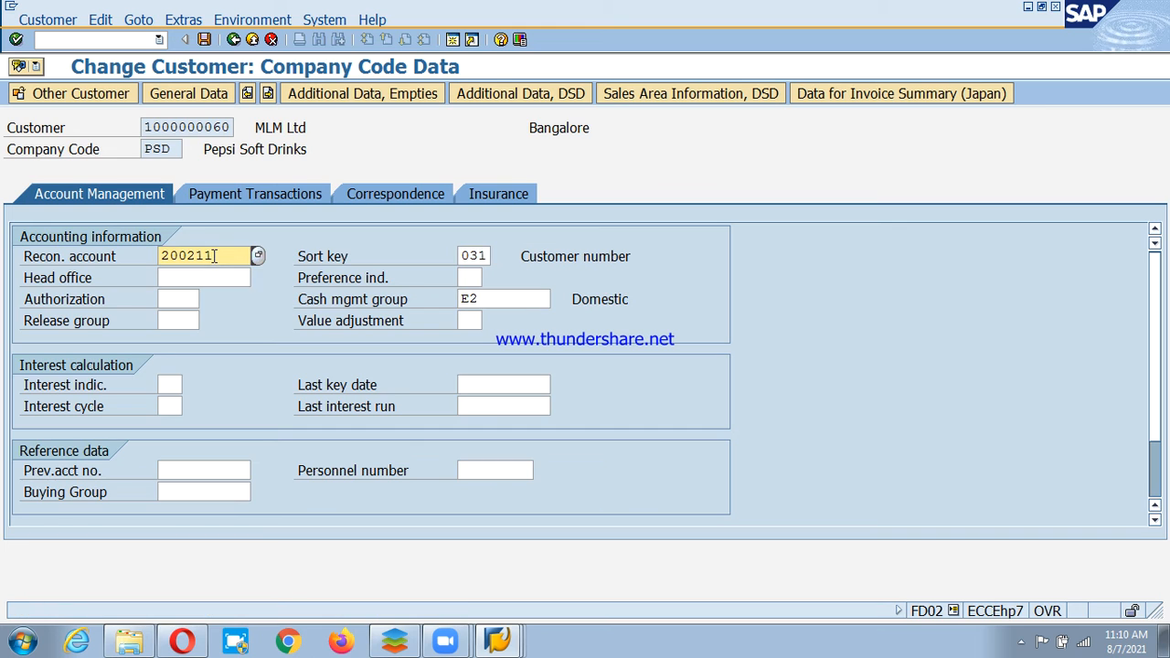
{"action": "key", "text": "ctrl+s"}
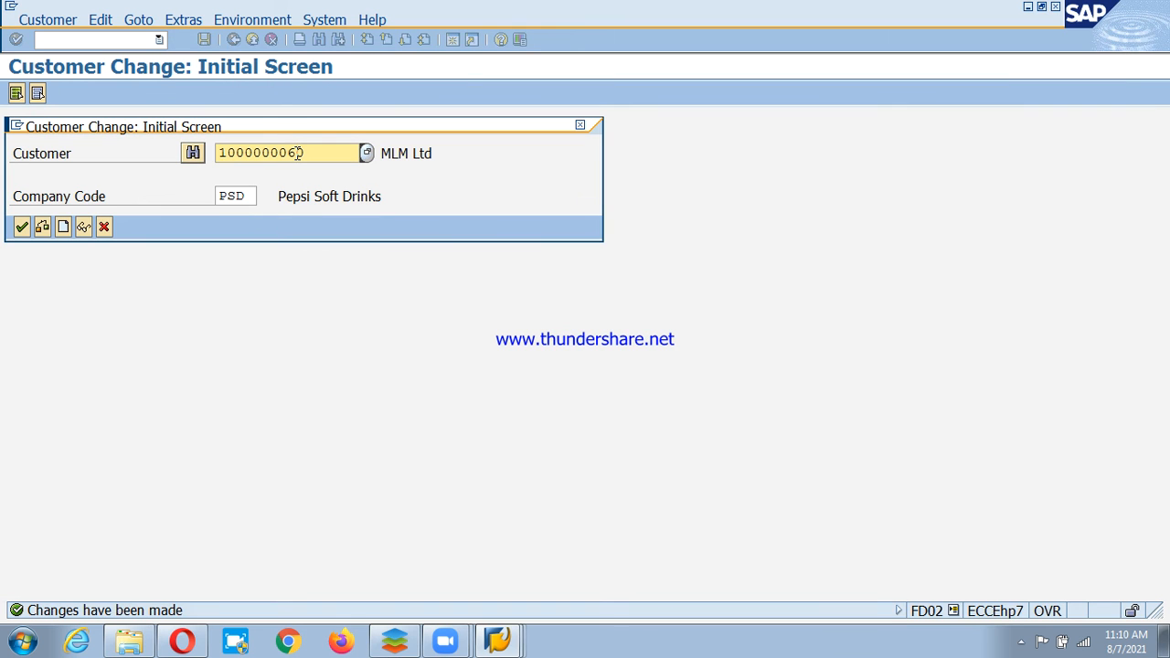
{"action": "key", "text": "F3"}
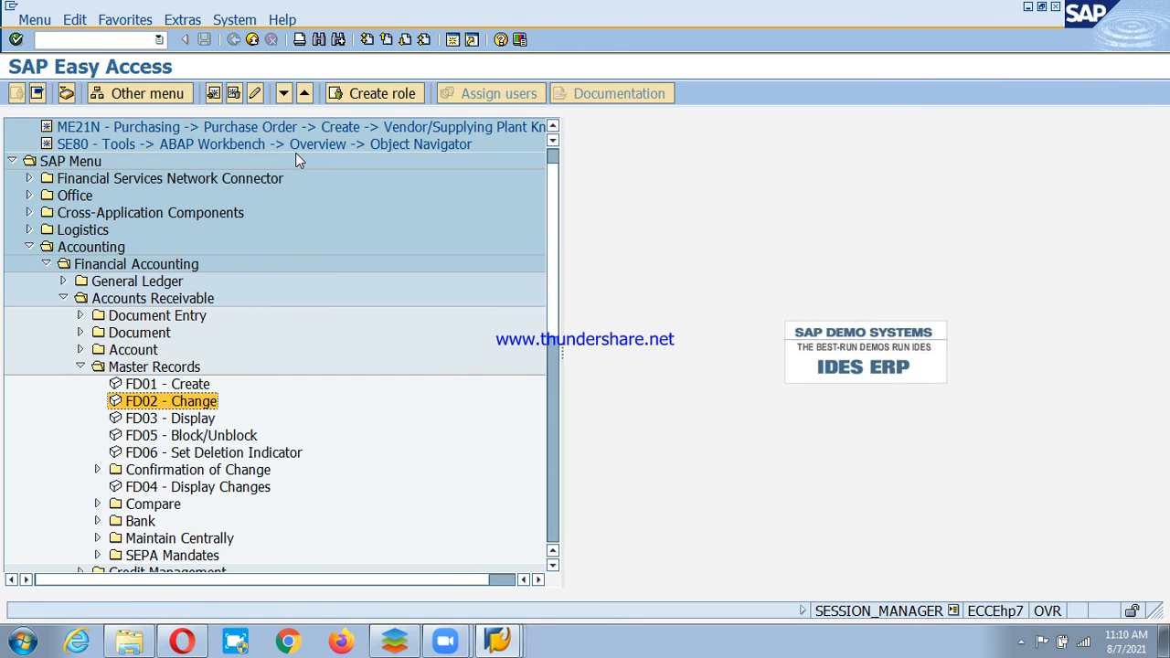
Stop screen sharing and end the Zoom meeting for all participants.
{"action": "left_click", "coordinate": [718, 56]}
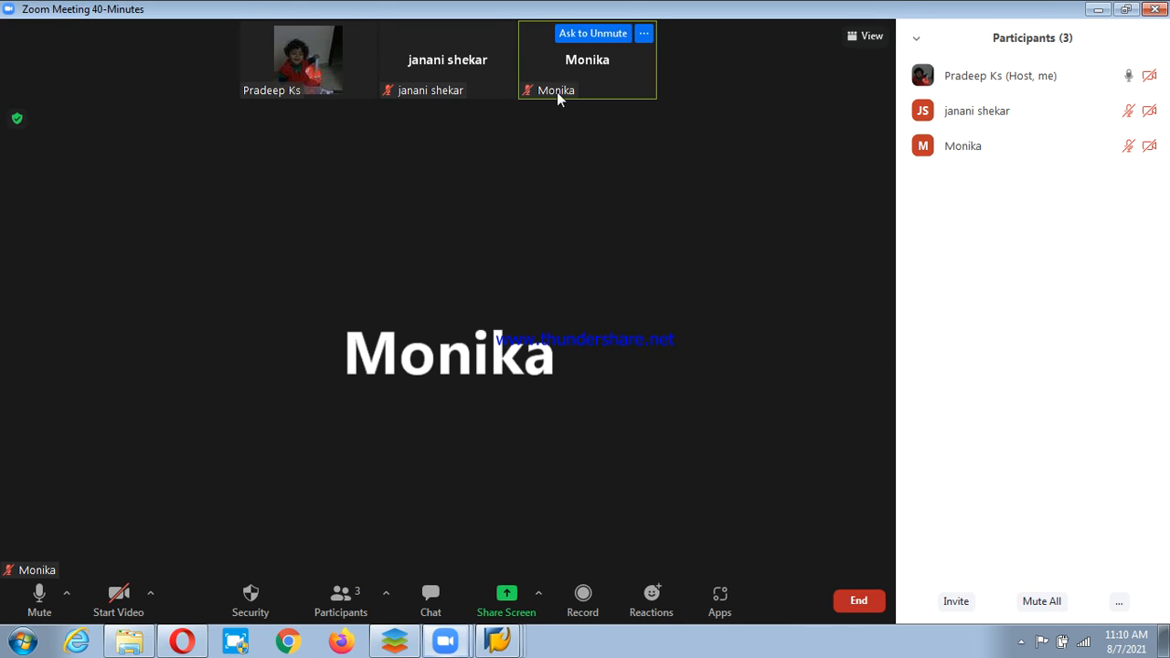
{"action": "left_click", "coordinate": [859, 601]}
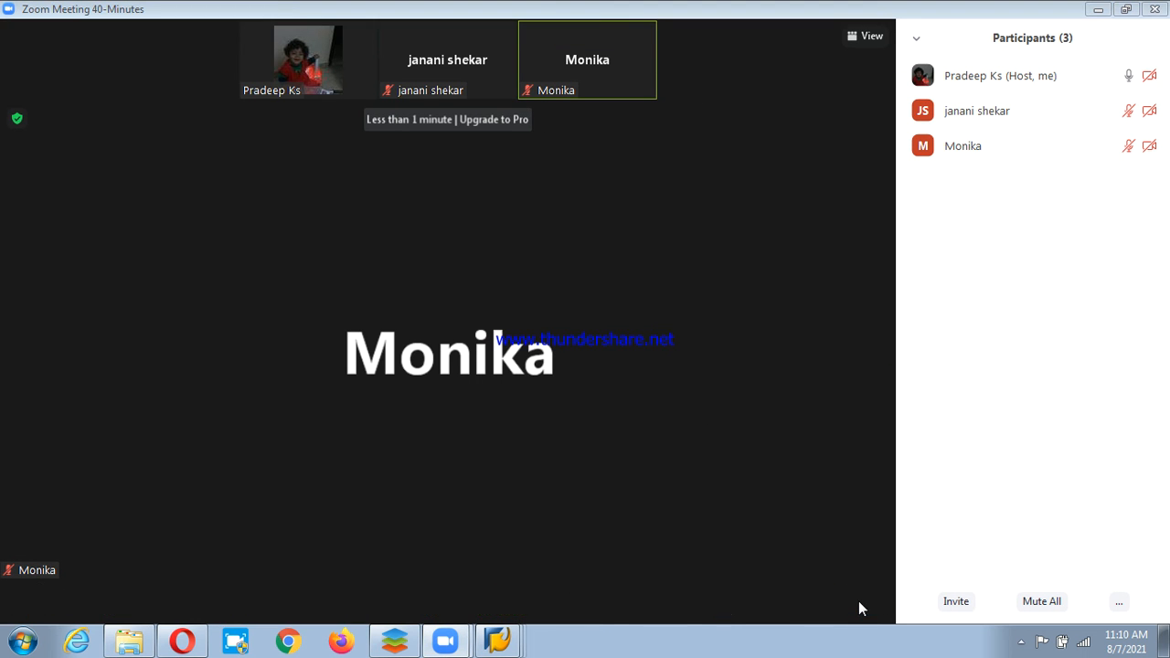
{"action": "left_click", "coordinate": [808, 523]}
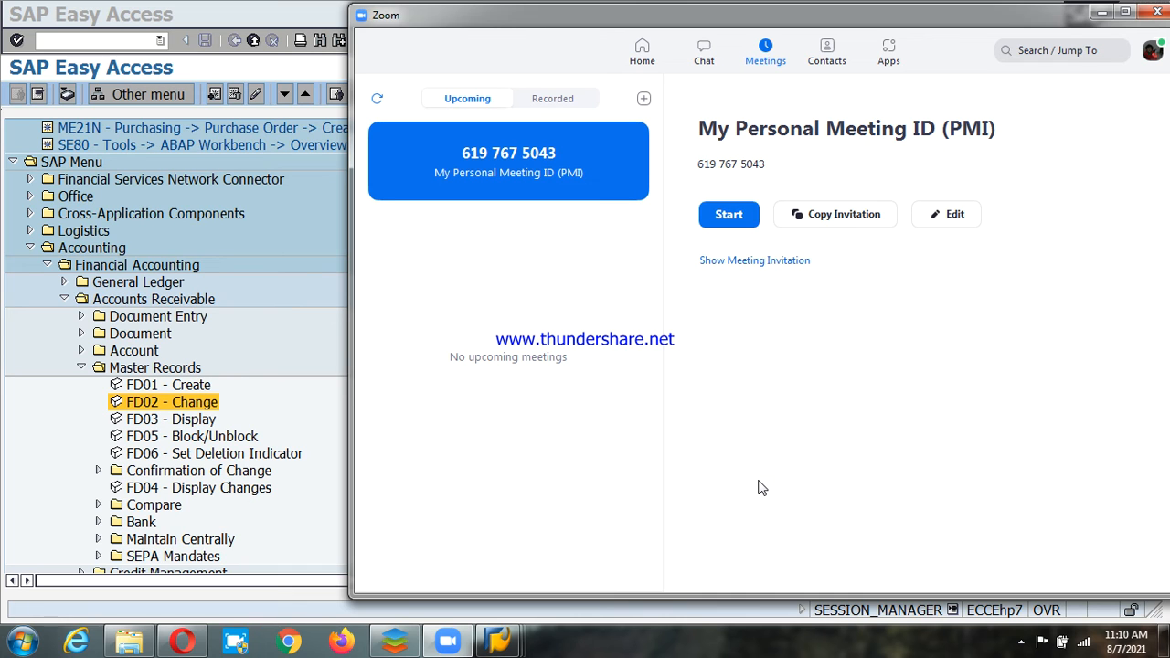
Start the personal meeting with computer audio, maximize it, and share the SAP window.
{"action": "left_click", "coordinate": [727, 216]}
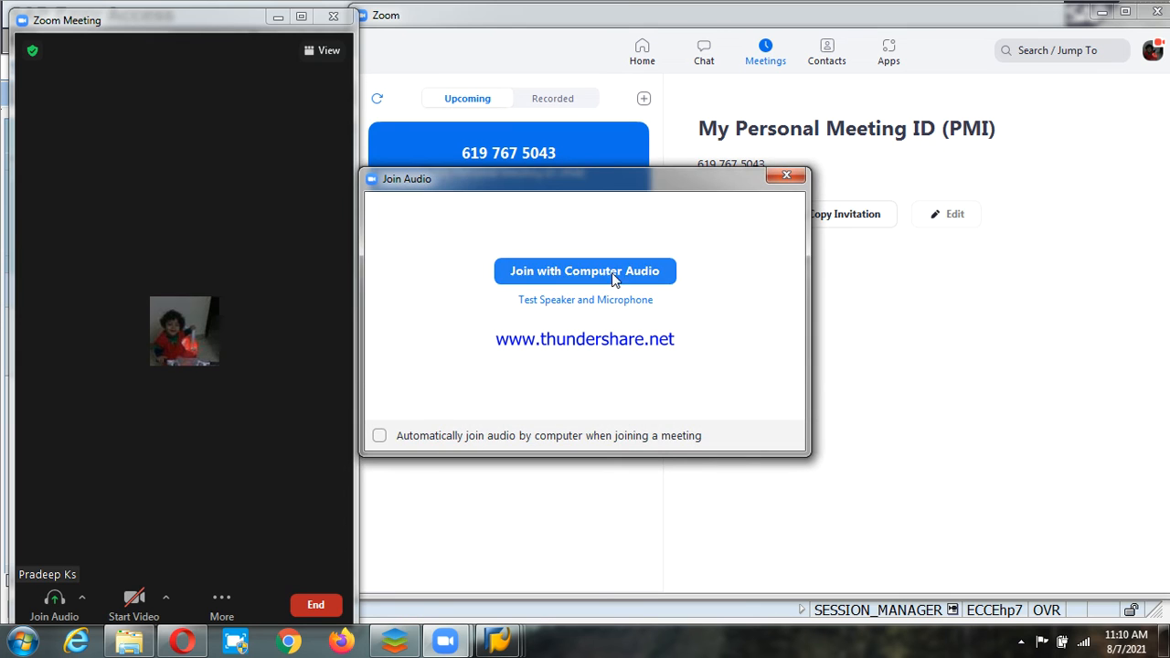
{"action": "left_click", "coordinate": [645, 274]}
{"action": "left_click", "coordinate": [1101, 12]}
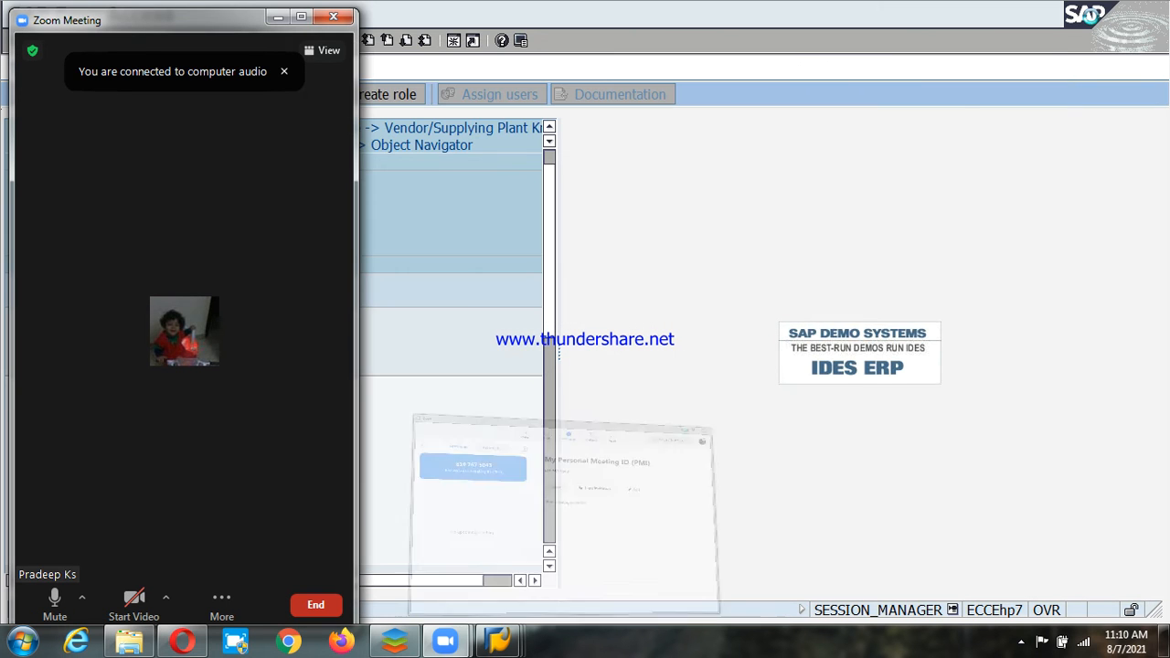
{"action": "left_click", "coordinate": [302, 15]}
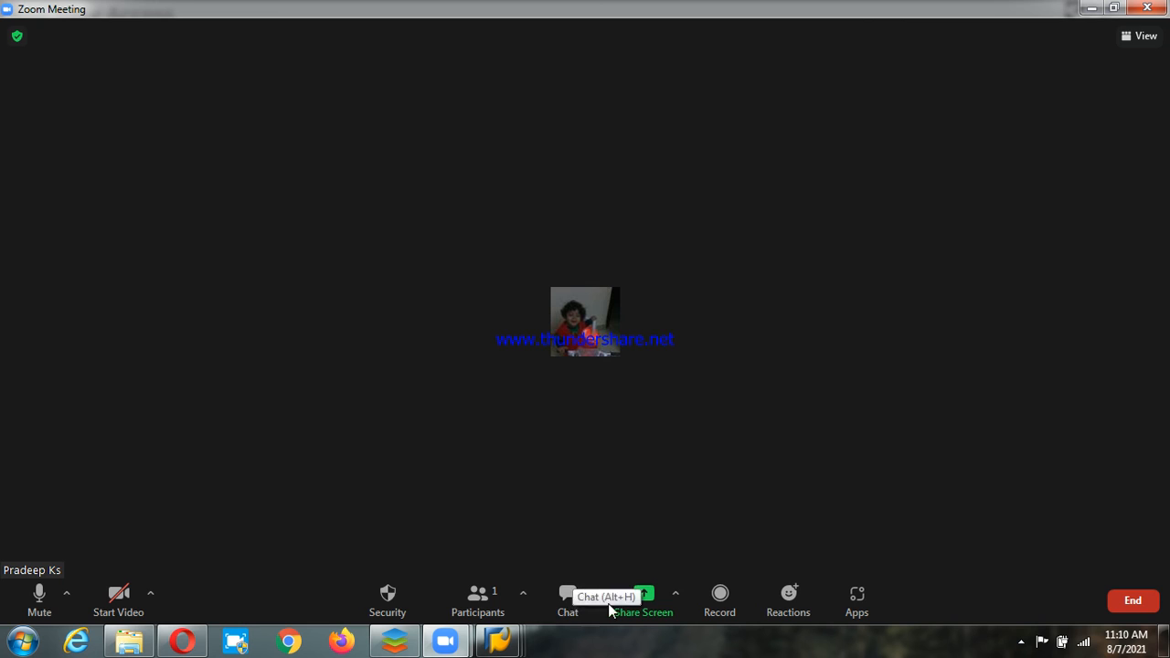
{"action": "left_click", "coordinate": [654, 604]}
{"action": "left_click", "coordinate": [924, 554]}
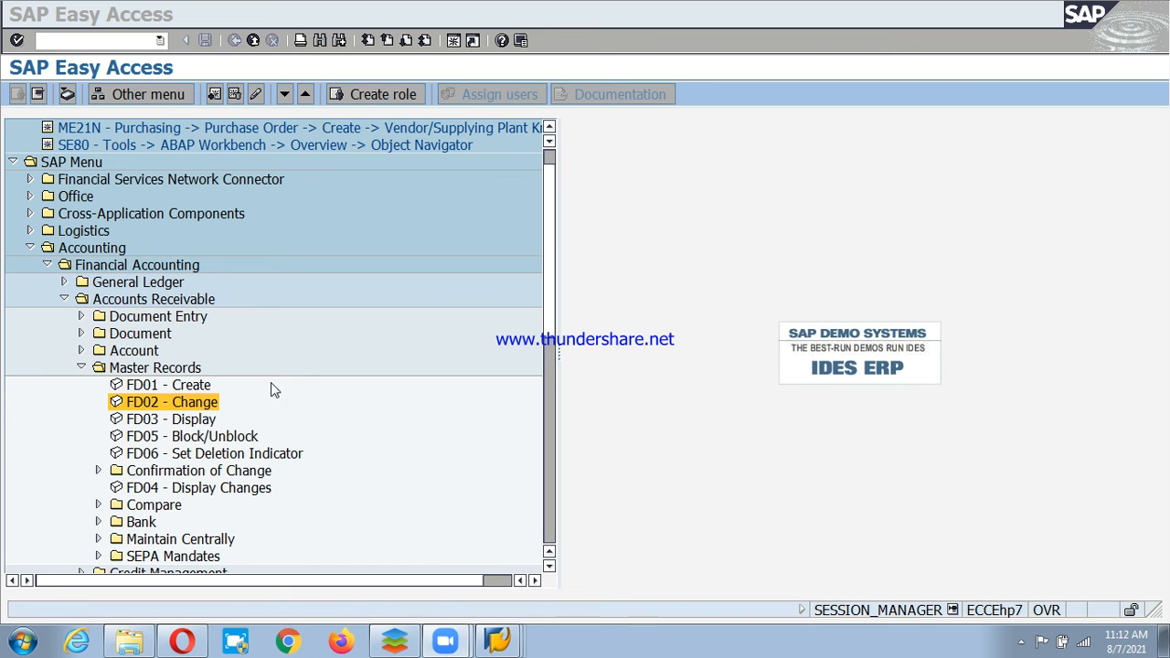
Start FB70 and pick customer MLM Ltd through the matchcode search.
{"action": "double_click", "coordinate": [91, 367]}
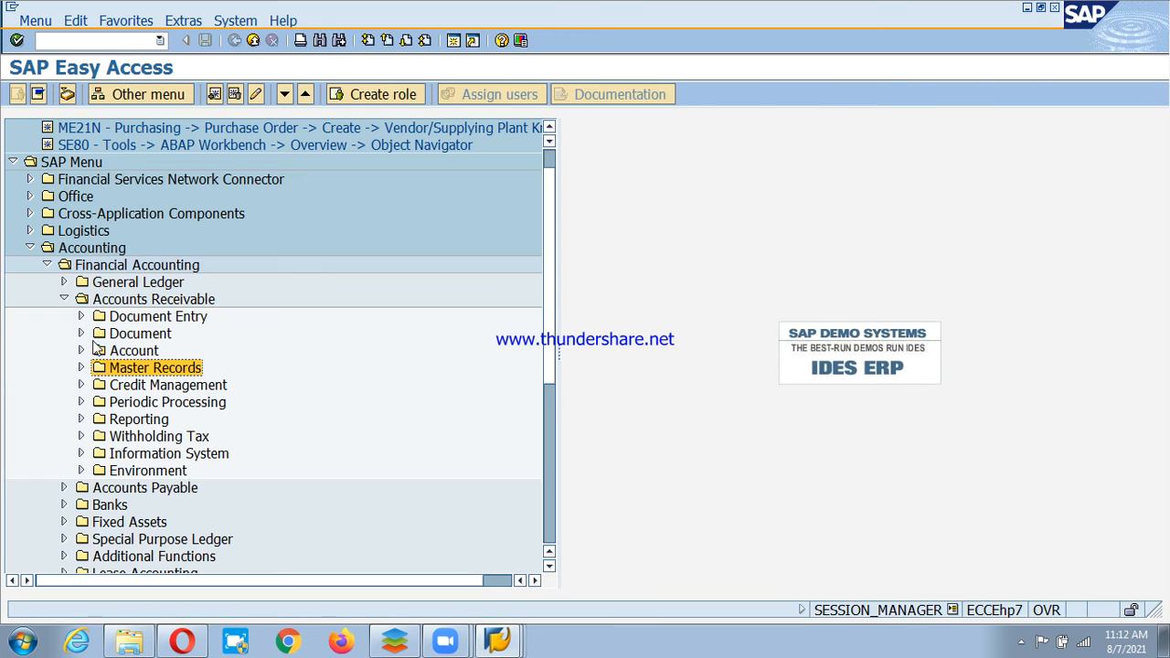
{"action": "left_click", "coordinate": [133, 318]}
{"action": "left_click", "coordinate": [82, 316]}
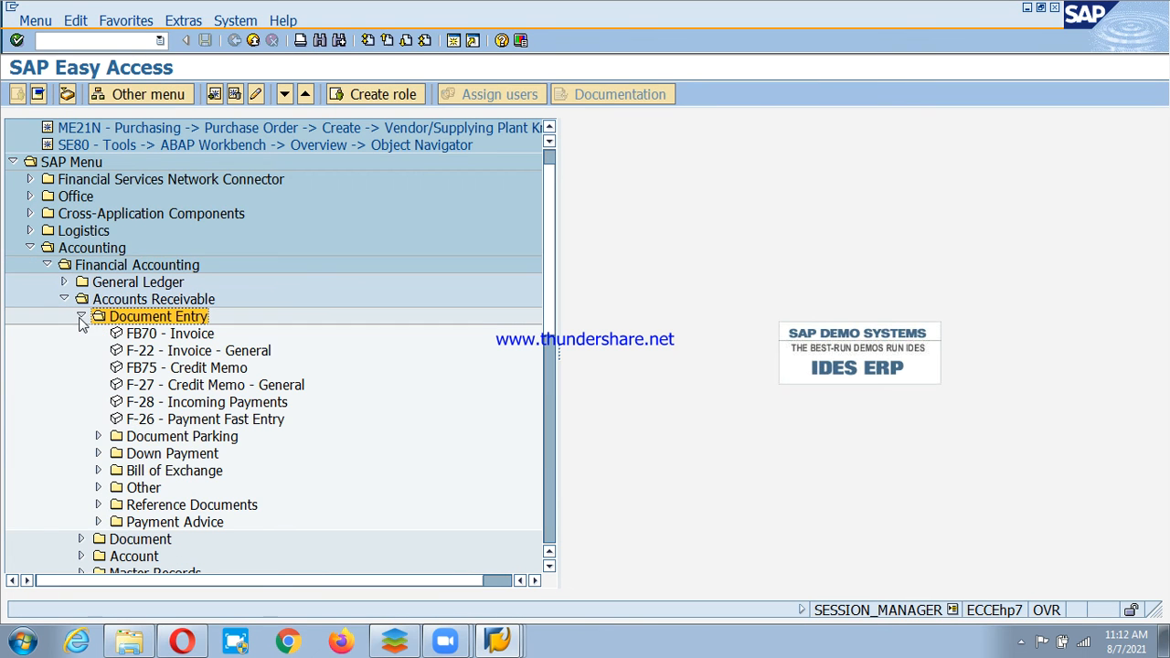
{"action": "double_click", "coordinate": [174, 335]}
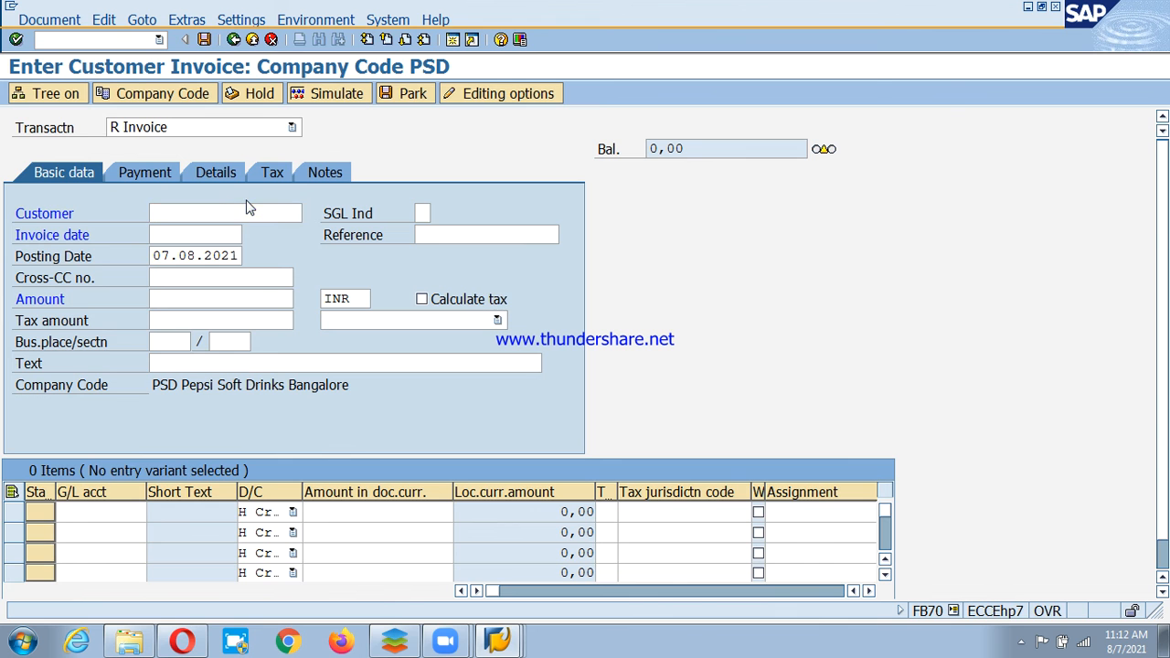
{"action": "key", "text": "F4"}
{"action": "key", "text": "Return"}
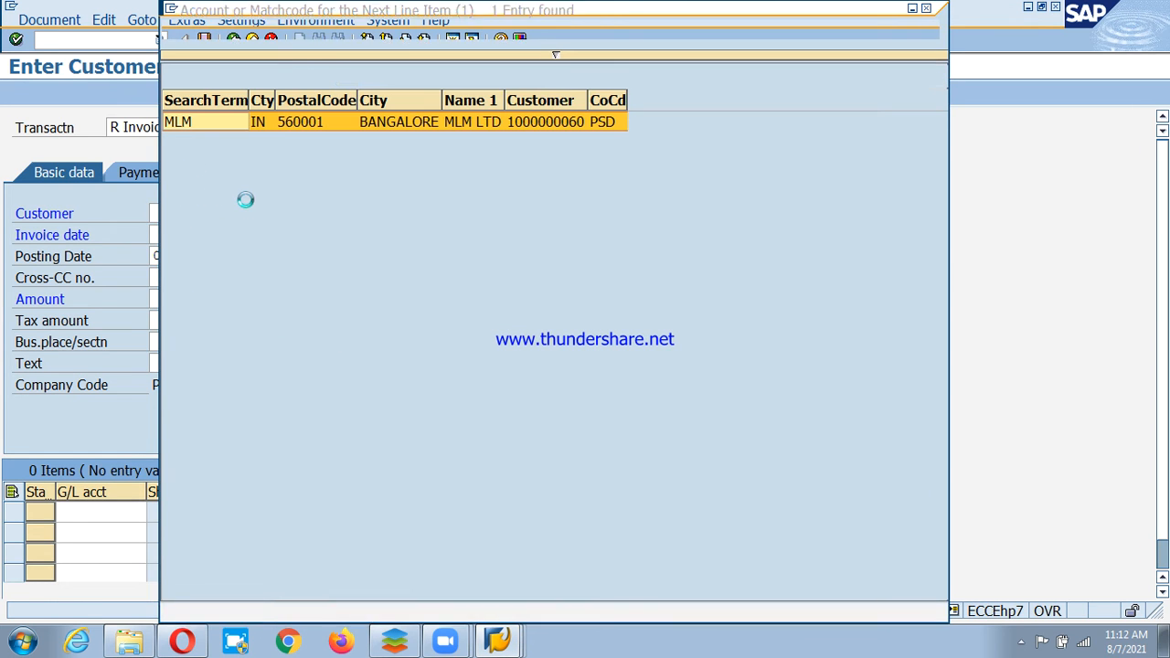
{"action": "double_click", "coordinate": [206, 121]}
Enter invoice date 01.08.2021, 01 in the next field, and amount 500000.
{"action": "left_click", "coordinate": [206, 234]}
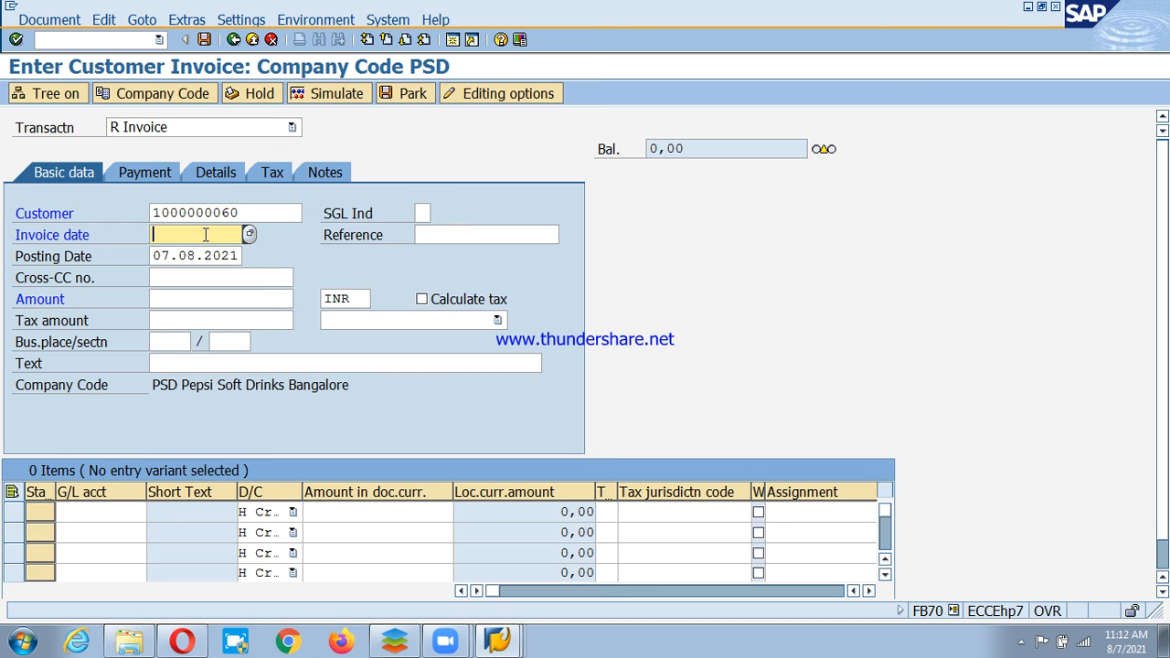
{"action": "type", "text": "01.08.2021"}
{"action": "key", "text": "Tab"}
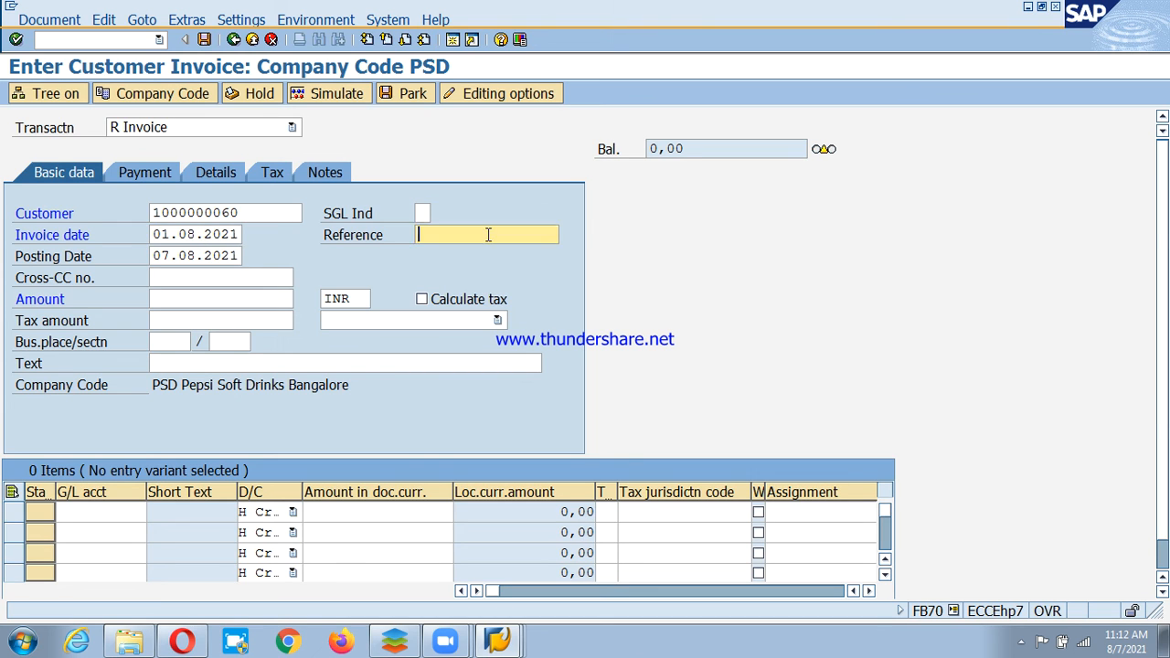
{"action": "key", "text": "Tab"}
{"action": "type", "text": "01"}
{"action": "key", "text": "Tab"}
{"action": "key", "text": "Tab"}
{"action": "type", "text": "500000"}
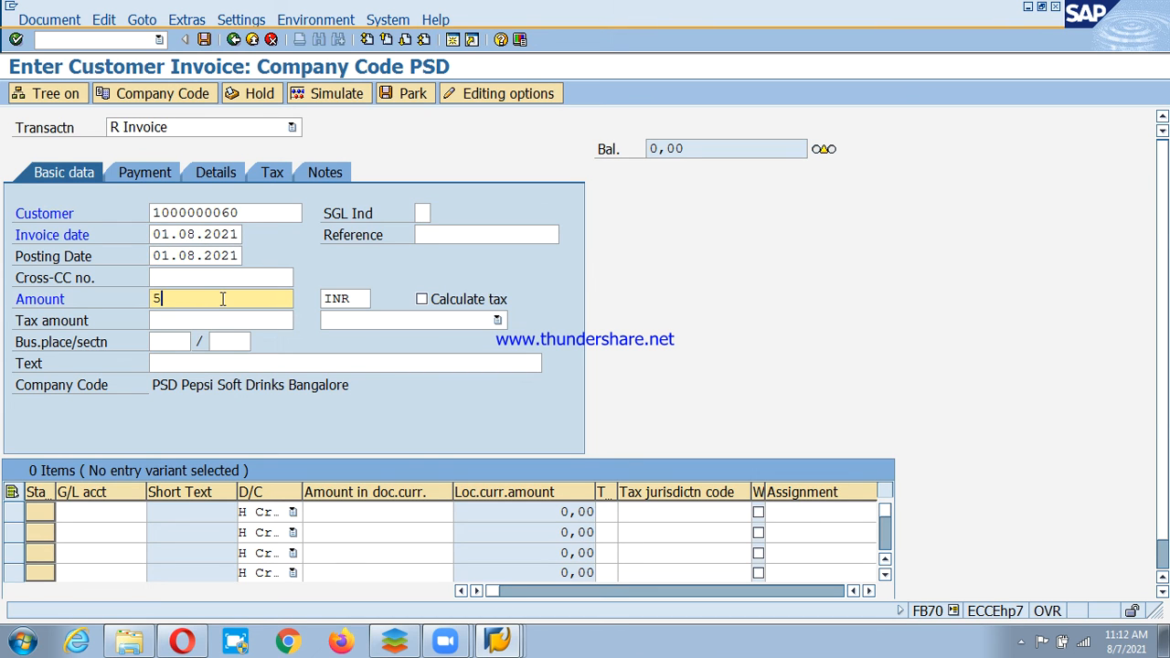
{"action": "key", "text": "Tab"}
{"action": "left_click", "coordinate": [415, 320]}
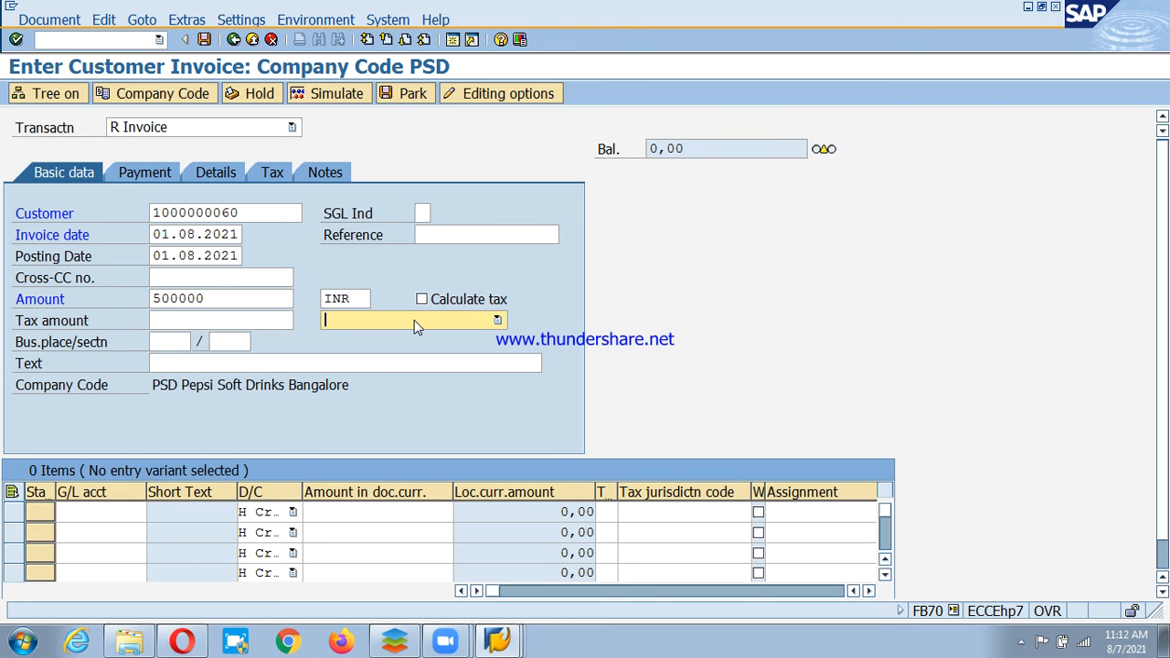
{"action": "key", "text": "Tab"}
{"action": "key", "text": "Tab"}
Add text 'Sales Invoice Posting' and a G/L 300000 line with amount *, then validate.
{"action": "left_click", "coordinate": [356, 363]}
{"action": "type", "text": "Sa"}
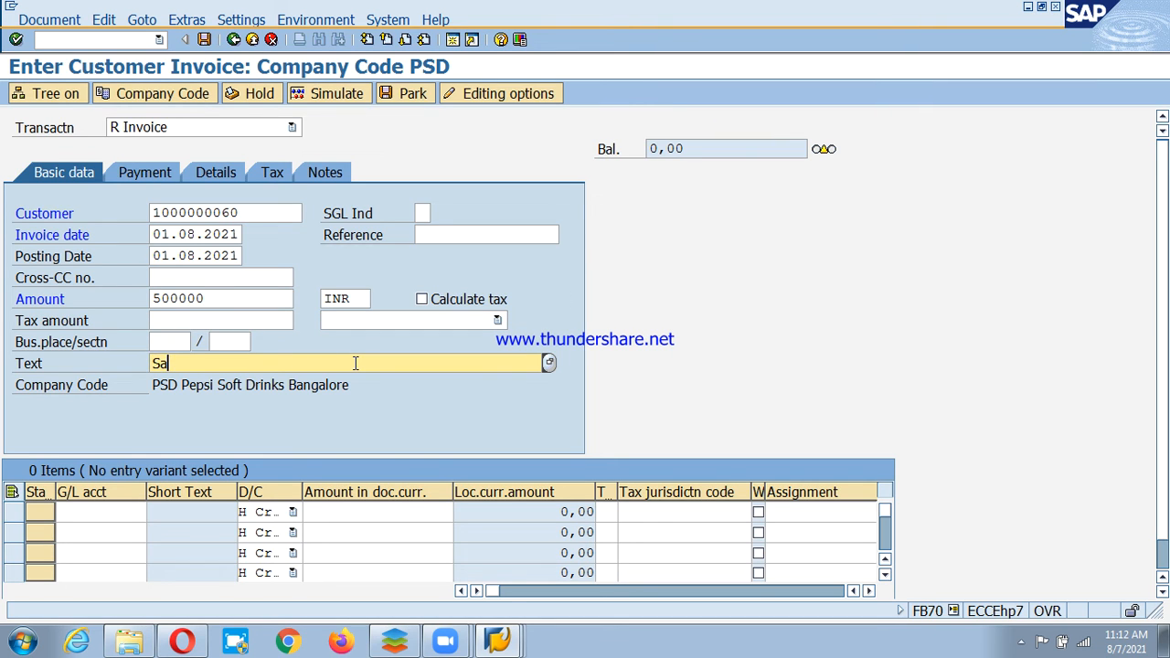
{"action": "type", "text": "les Invoice Ppost"}
{"action": "key", "text": "BackSpace"}
{"action": "key", "text": "BackSpace"}
{"action": "key", "text": "BackSpace"}
{"action": "key", "text": "BackSpace"}
{"action": "type", "text": "osting"}
{"action": "left_click", "coordinate": [111, 512]}
{"action": "type", "text": "3"}
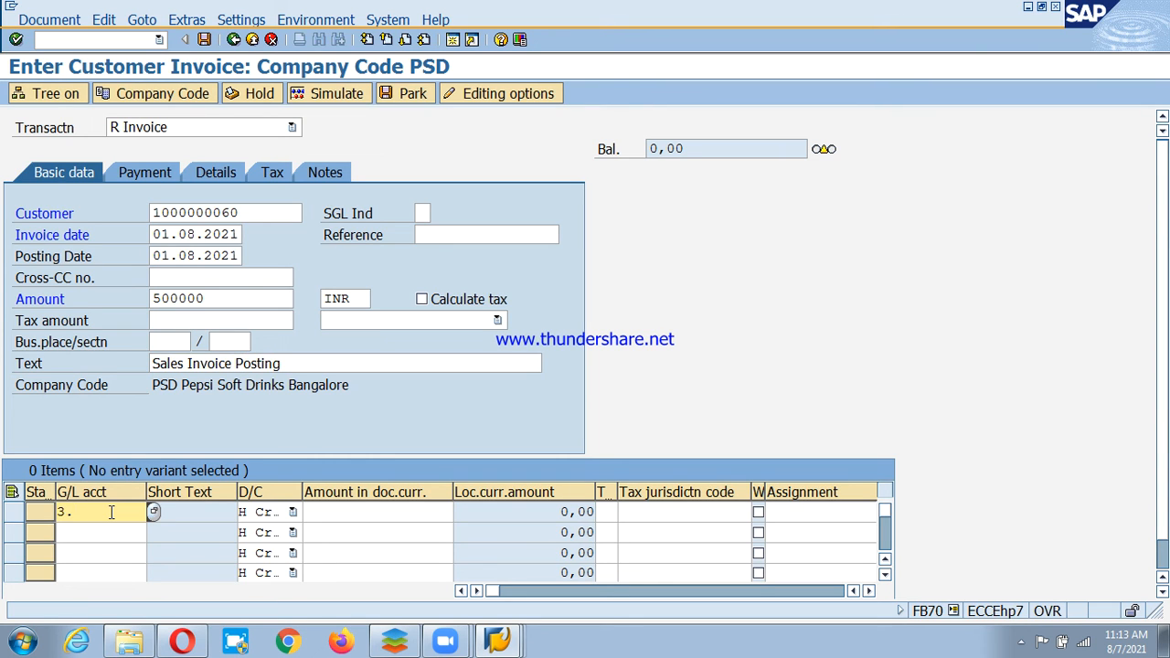
{"action": "type", "text": "00000"}
{"action": "left_click", "coordinate": [380, 512]}
{"action": "type", "text": "*"}
{"action": "key", "text": "Return"}
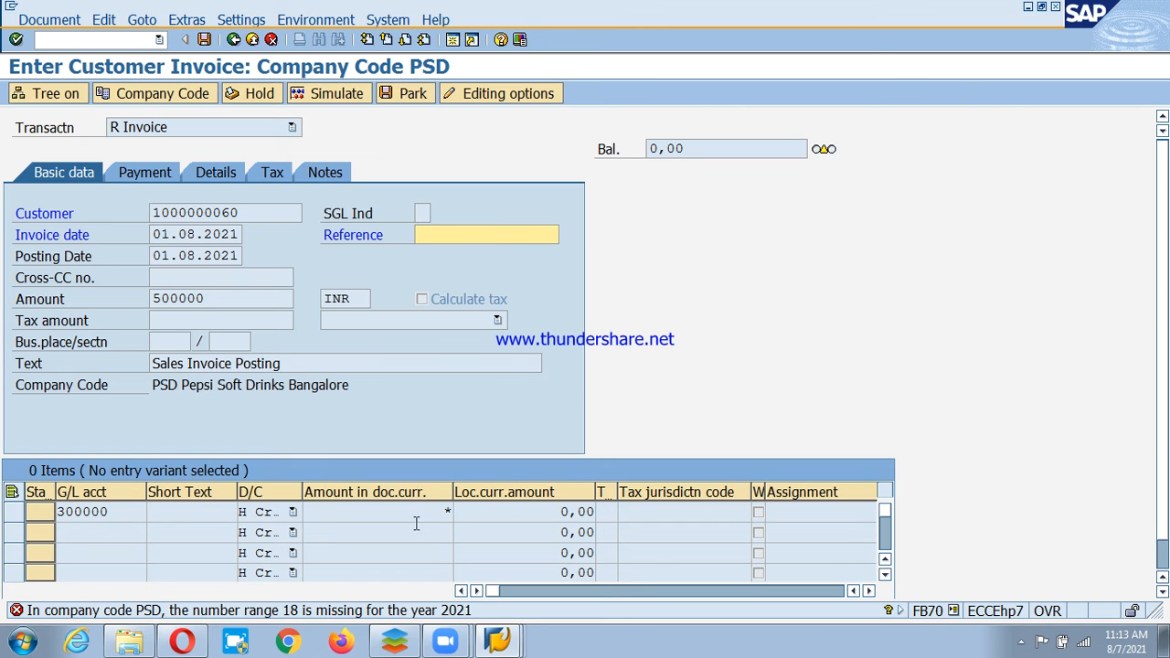
{"action": "double_click", "coordinate": [340, 614]}
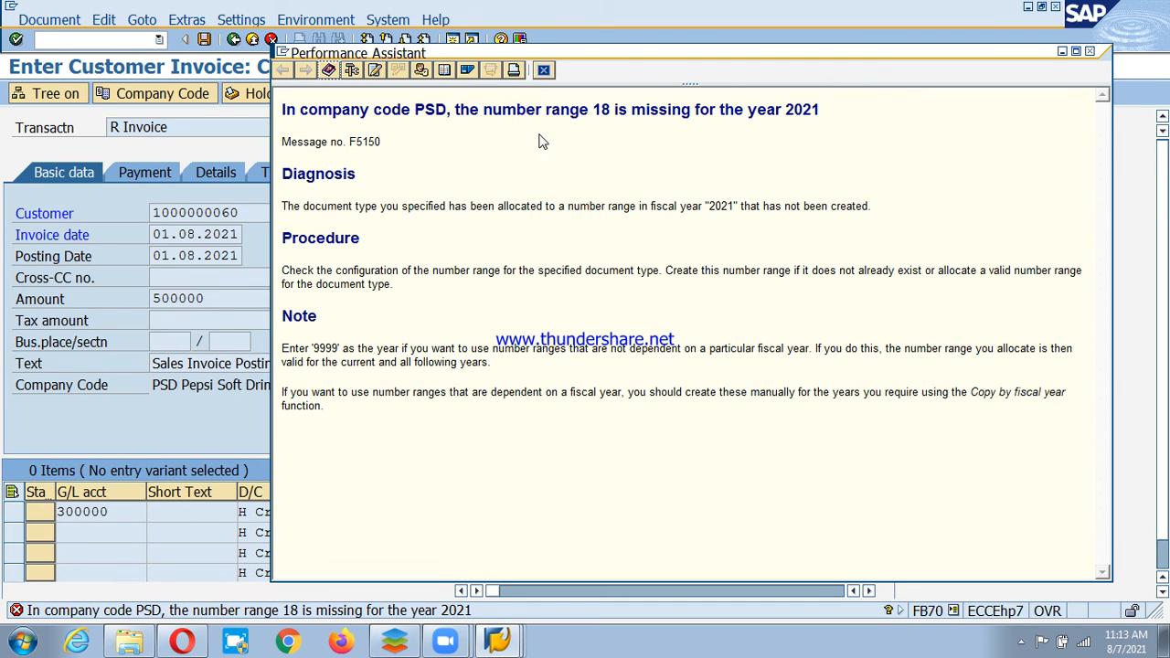
{"action": "left_click", "coordinate": [543, 71]}
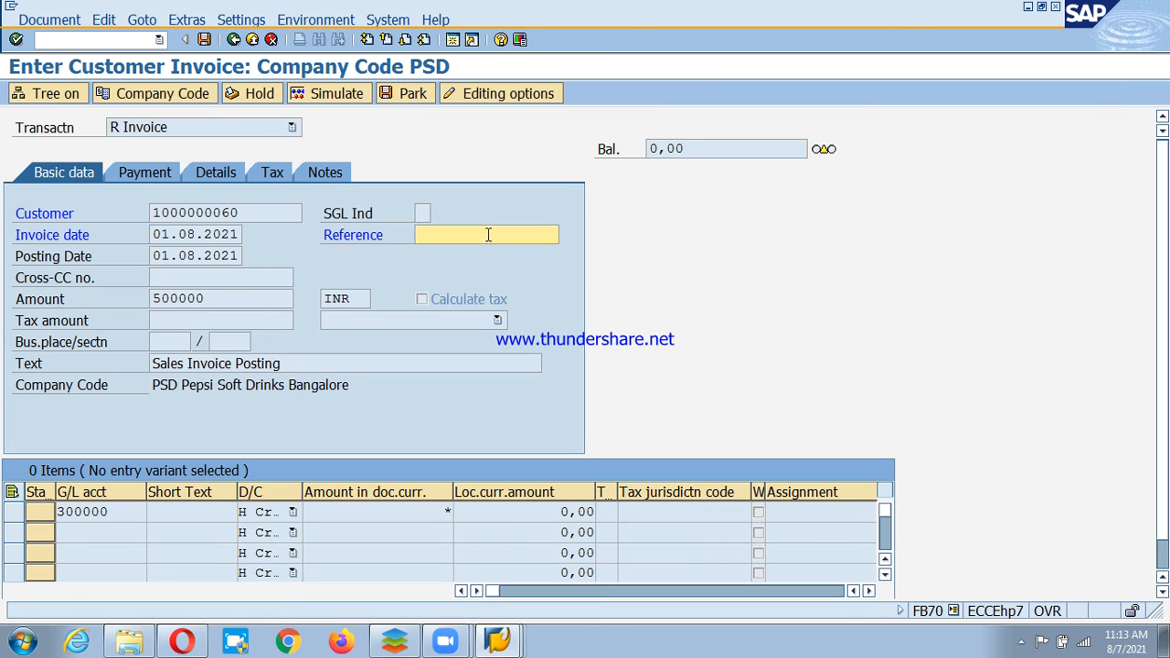
{"action": "left_click", "coordinate": [453, 40]}
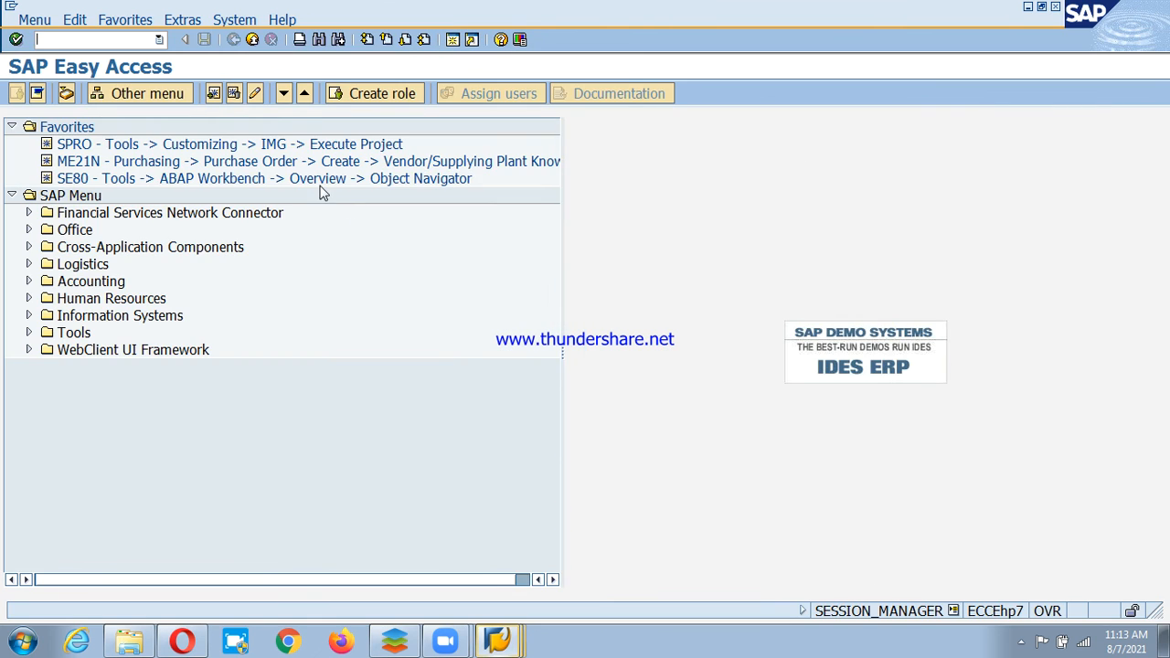
In OBA7, check that document type DR uses range 18, then open number range maintenance.
{"action": "type", "text": "oba7"}
{"action": "key", "text": "Return"}
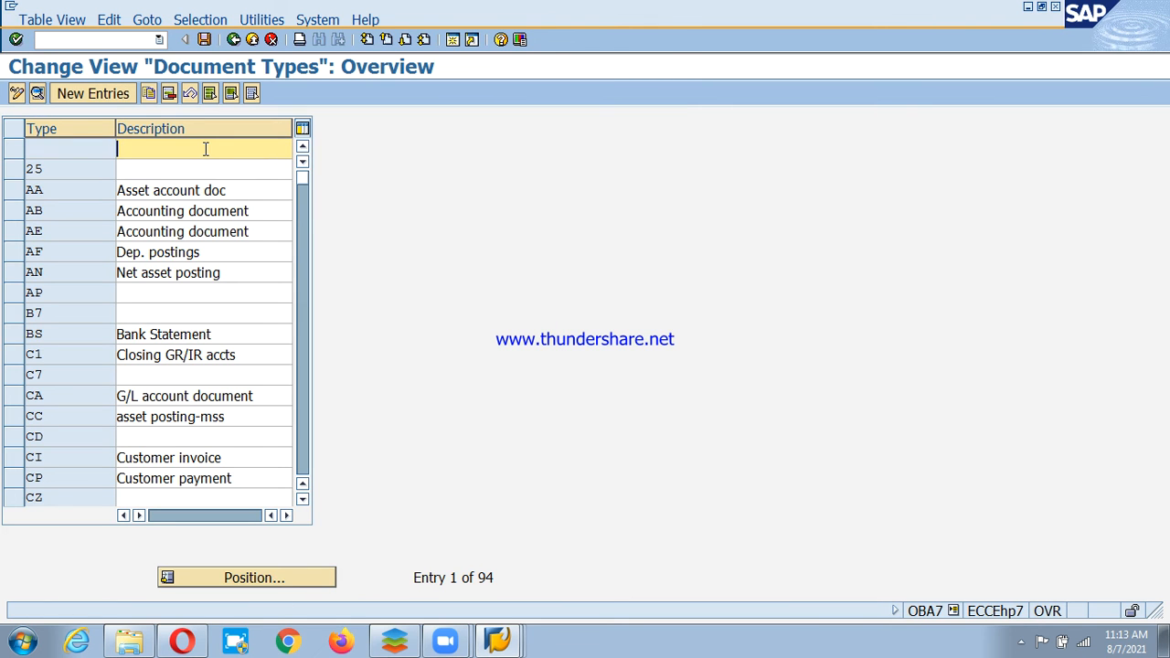
{"action": "left_click", "coordinate": [247, 577]}
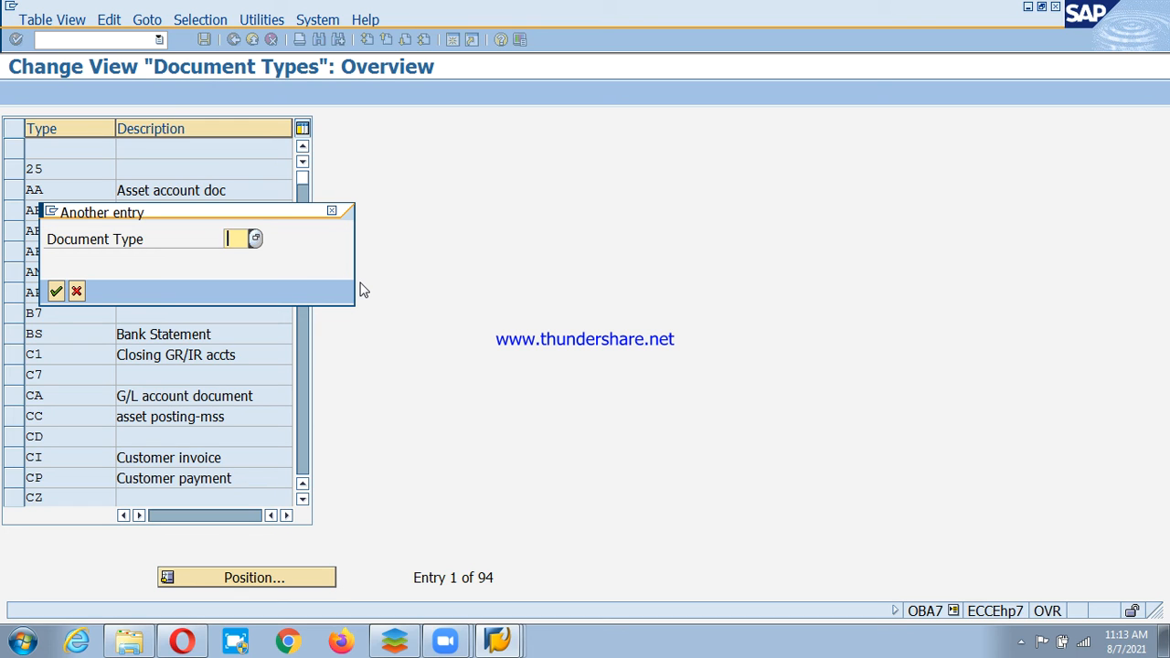
{"action": "type", "text": "£"}
{"action": "type", "text": "r"}
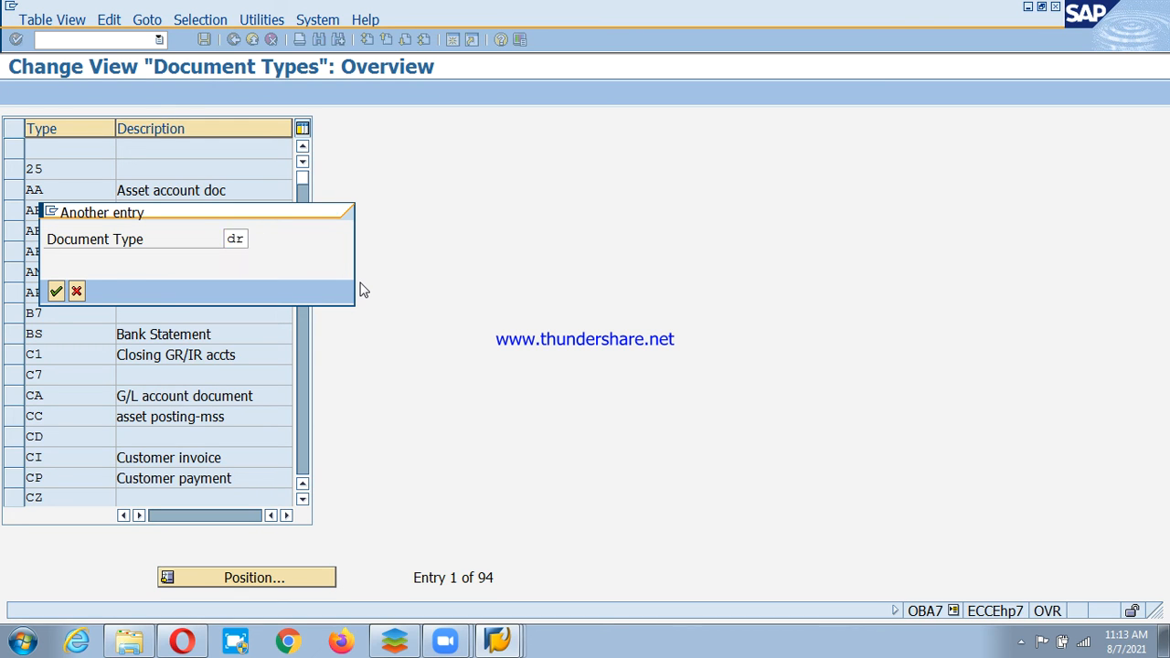
{"action": "key", "text": "Return"}
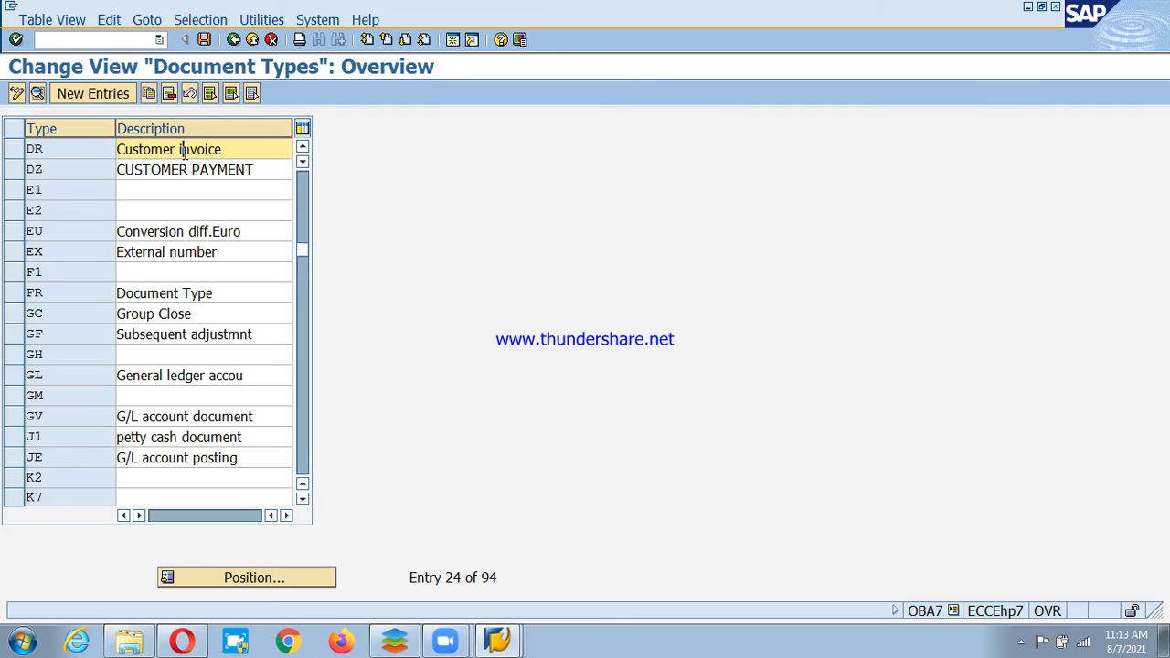
{"action": "double_click", "coordinate": [205, 149]}
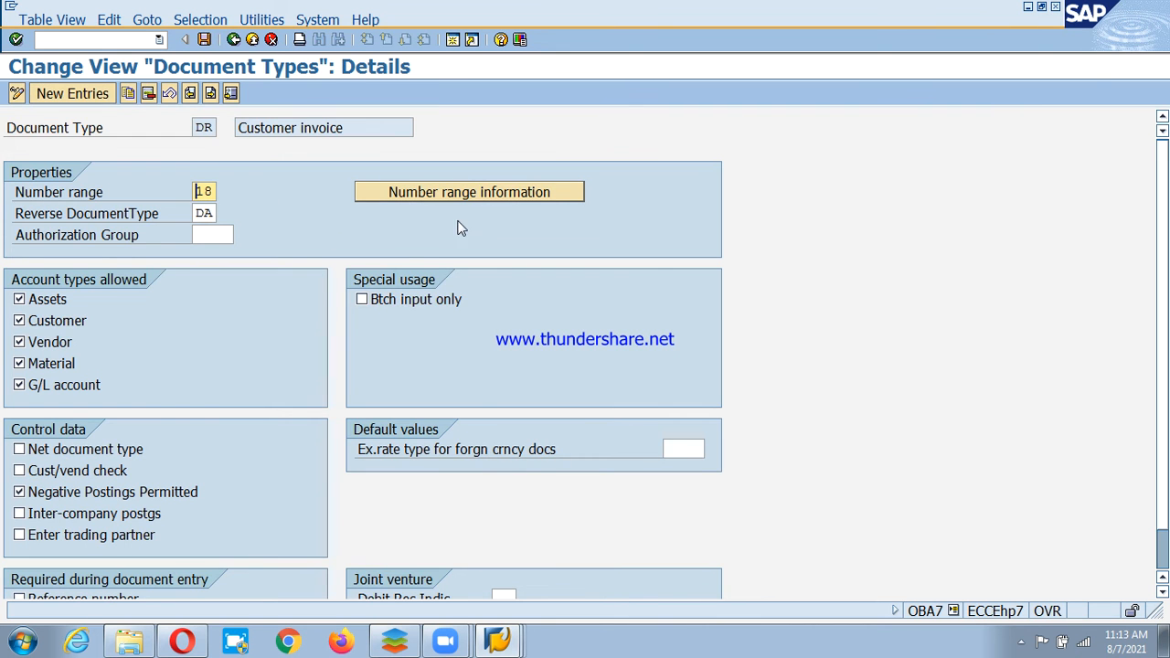
{"action": "left_click", "coordinate": [468, 195]}
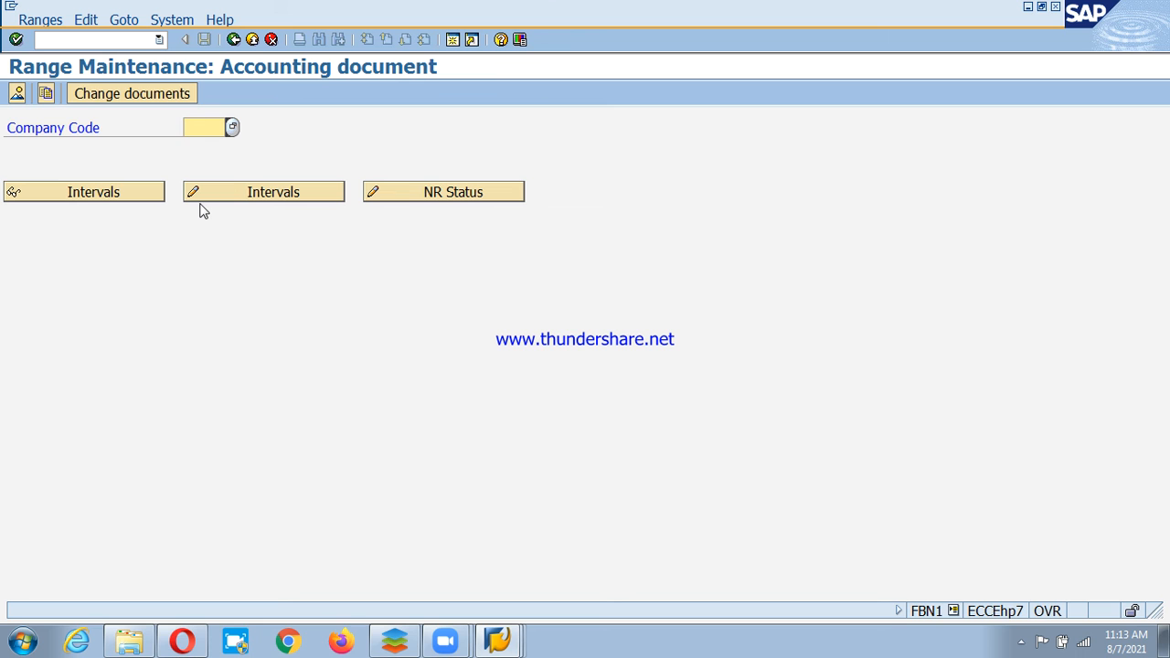
For company code PSD, add interval 18 for 2021 running from 21000 to 21999.
{"action": "type", "text": "PSD"}
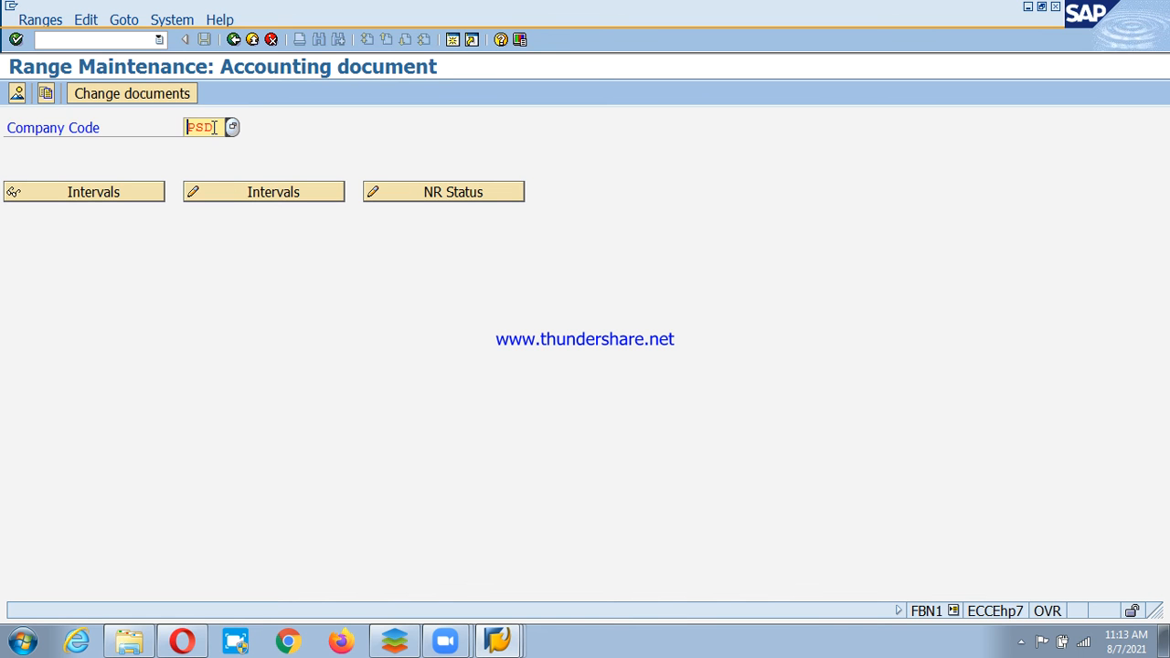
{"action": "left_click", "coordinate": [268, 195]}
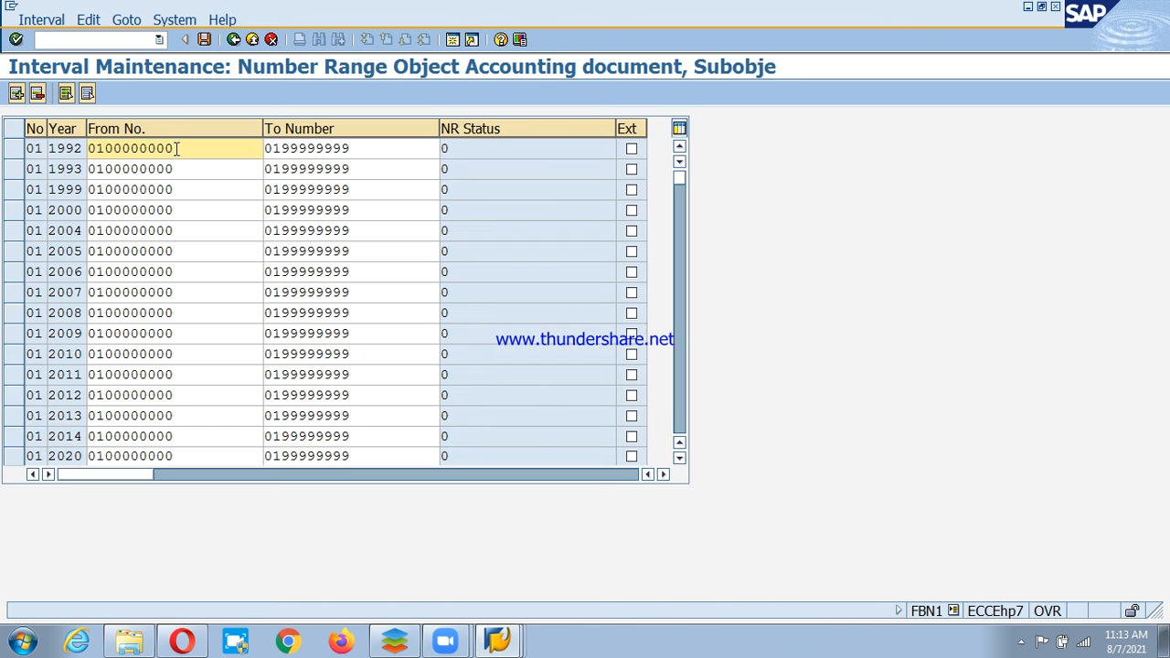
{"action": "left_click", "coordinate": [17, 92]}
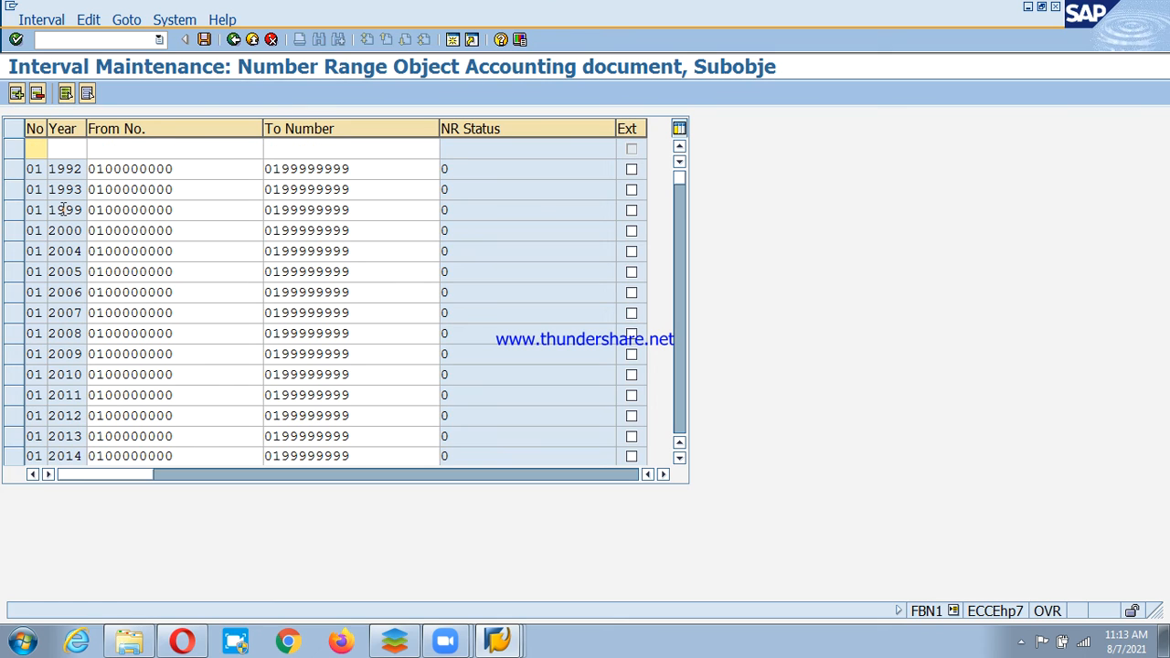
{"action": "type", "text": "182021"}
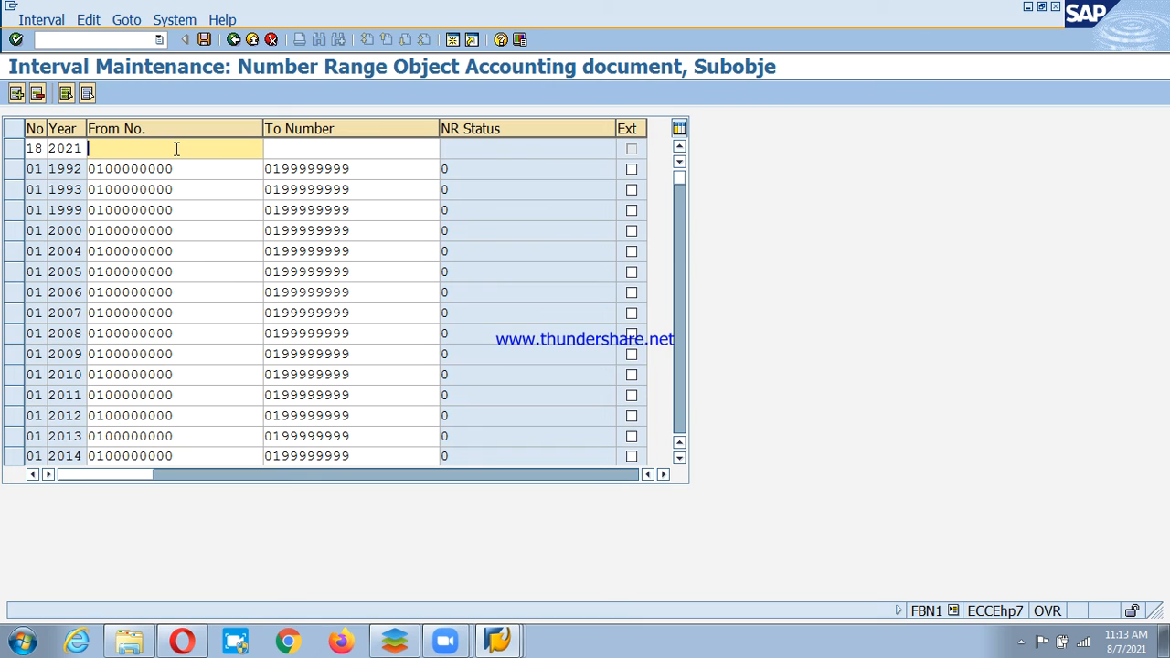
{"action": "type", "text": "21000"}
{"action": "left_click", "coordinate": [352, 148]}
{"action": "type", "text": "21"}
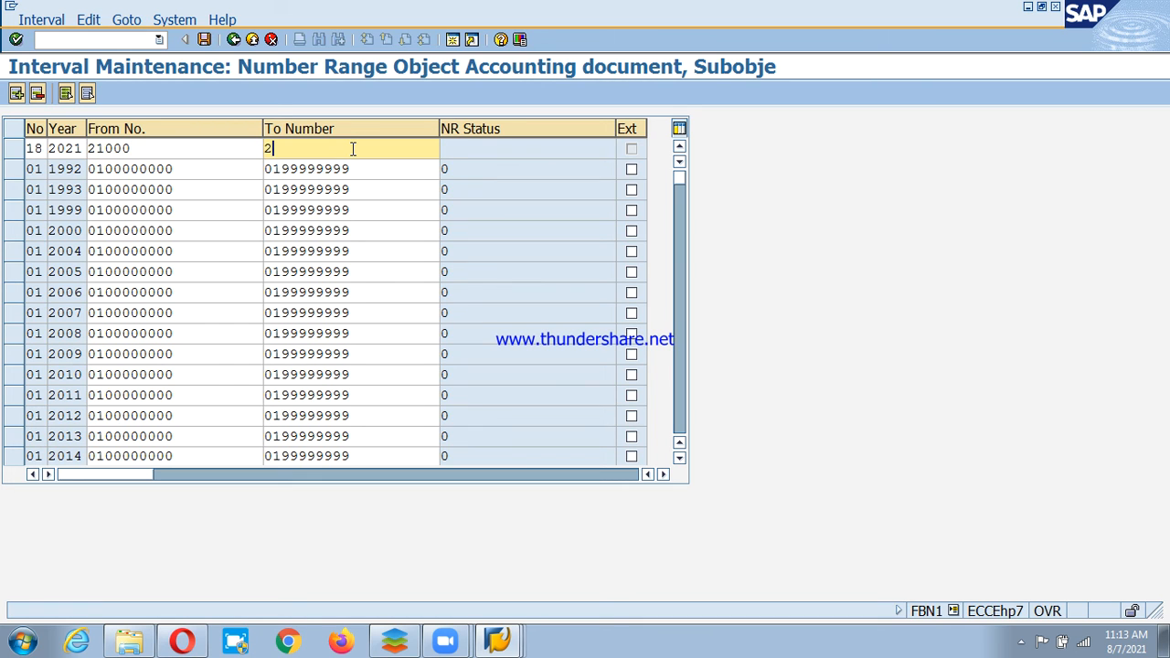
{"action": "type", "text": "999"}
{"action": "key", "text": "Return"}
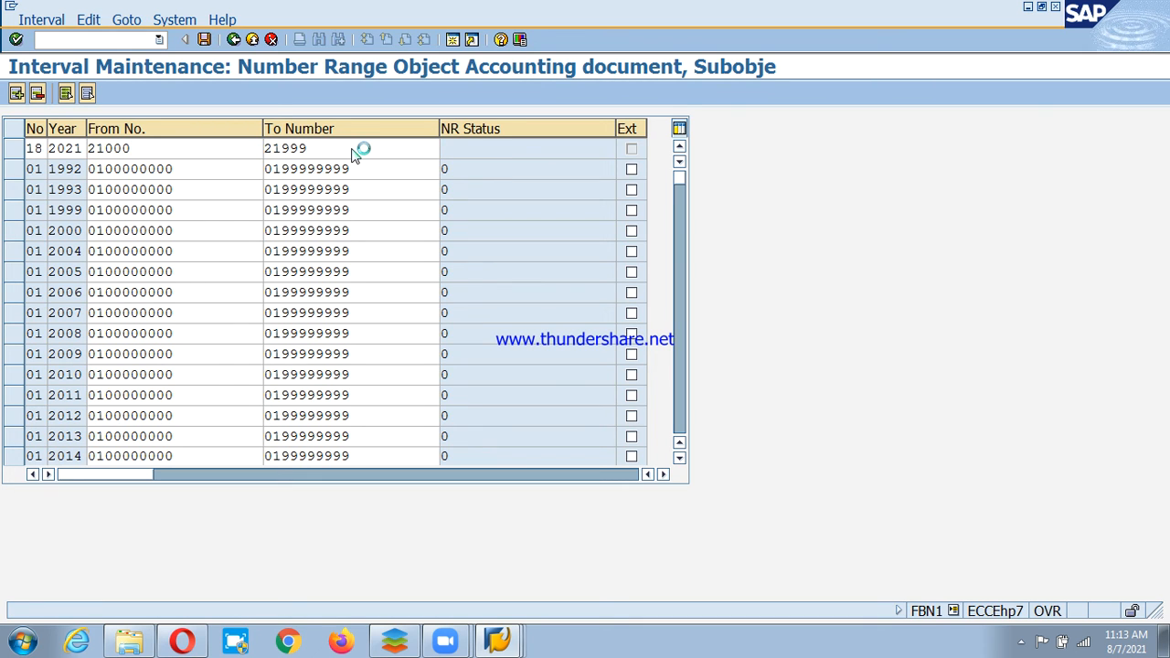
Save the new interval, acknowledge the transport notice, and return to the document types.
{"action": "key", "text": "ctrl+s"}
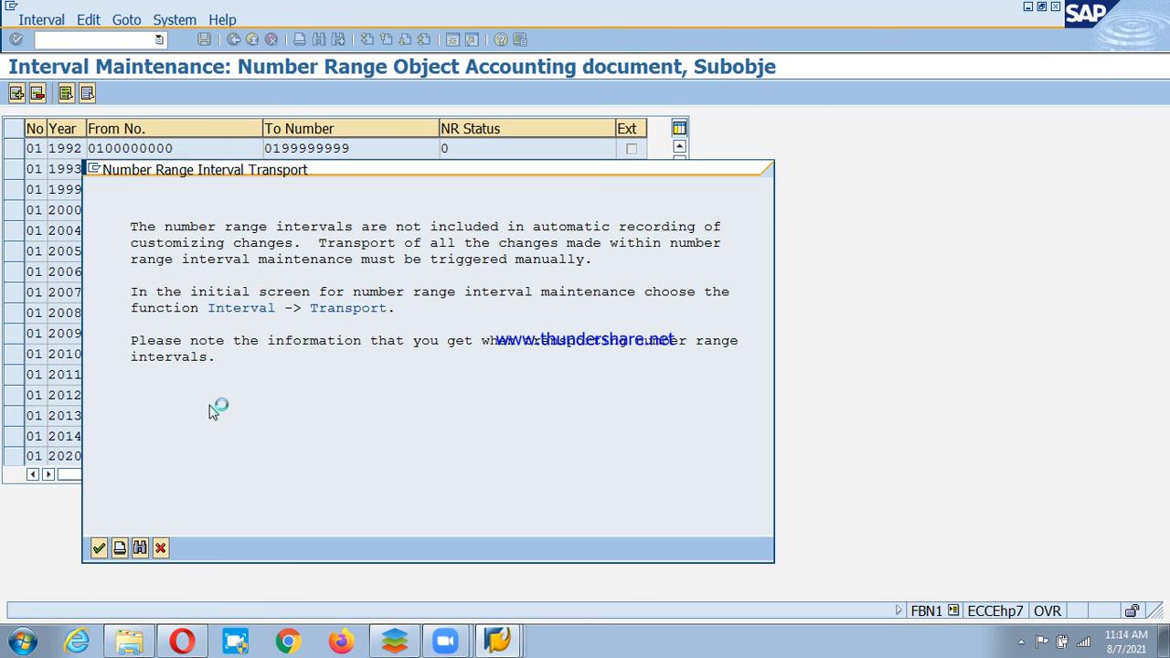
{"action": "key", "text": "Return"}
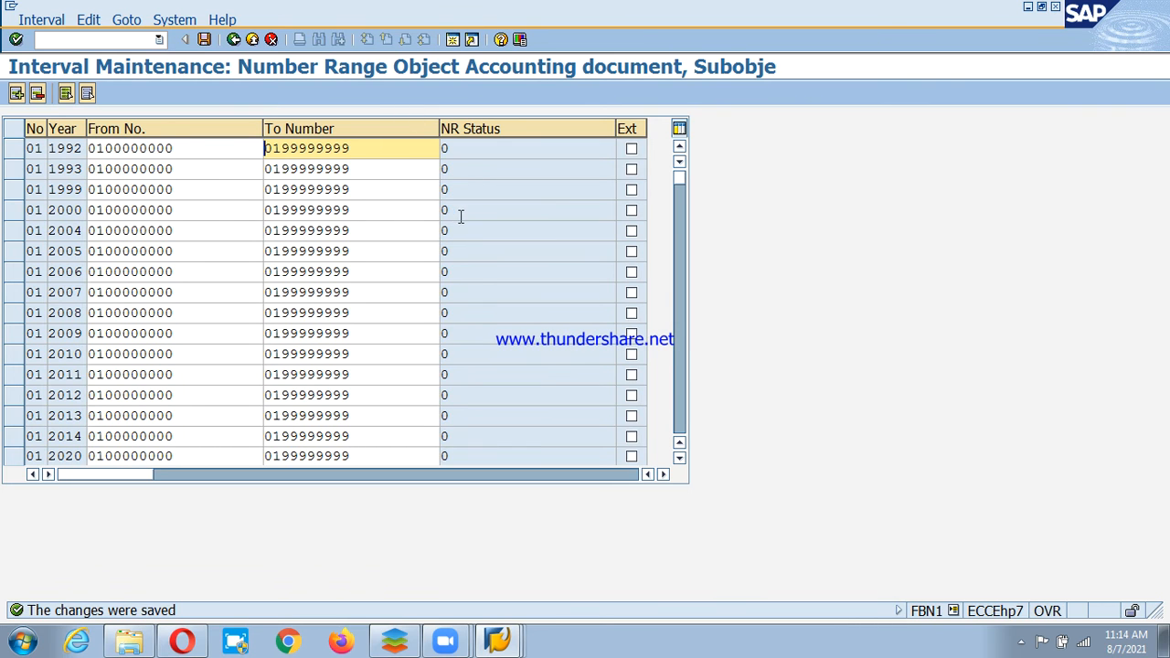
{"action": "key", "text": "Escape"}
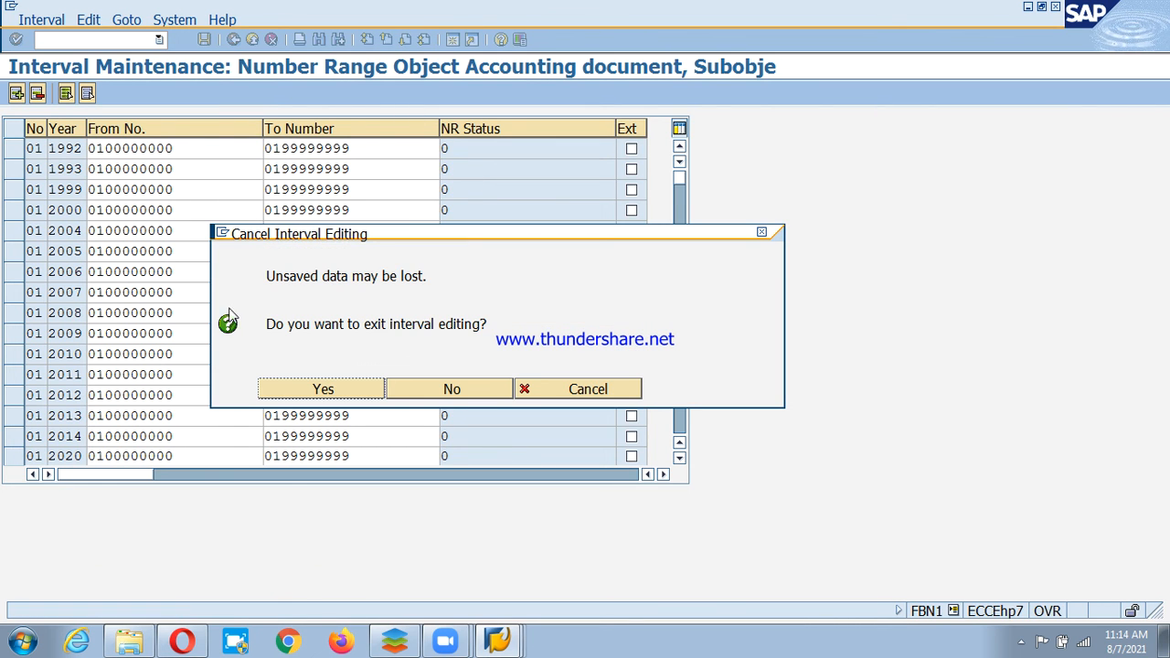
{"action": "left_click", "coordinate": [561, 392]}
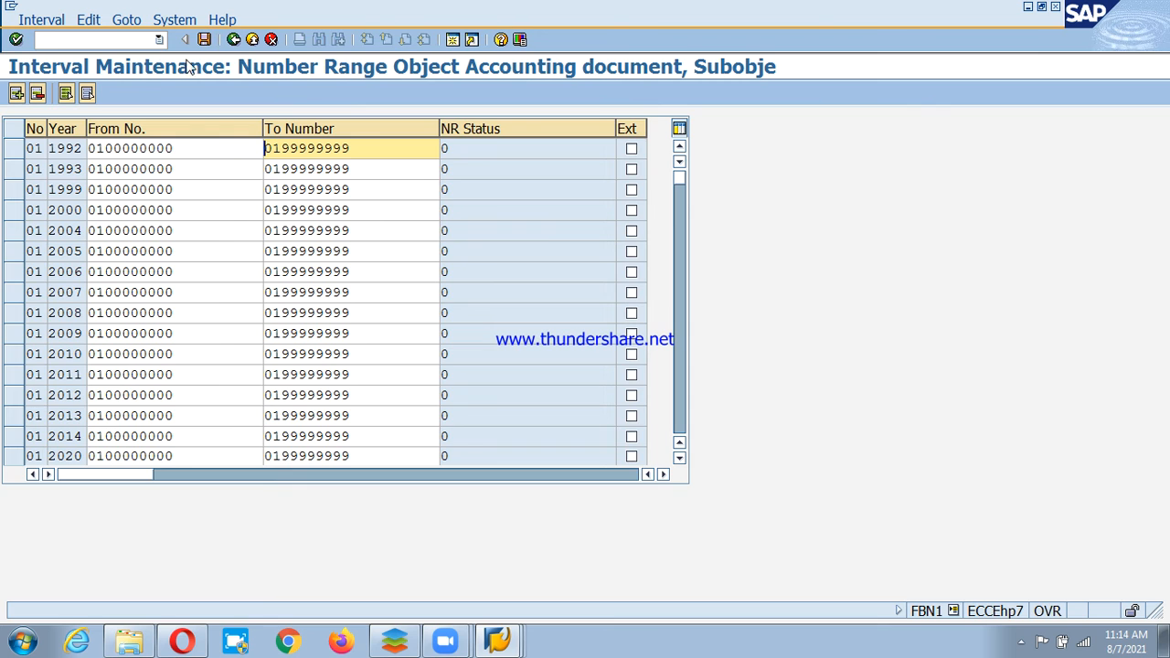
{"action": "left_click", "coordinate": [235, 40]}
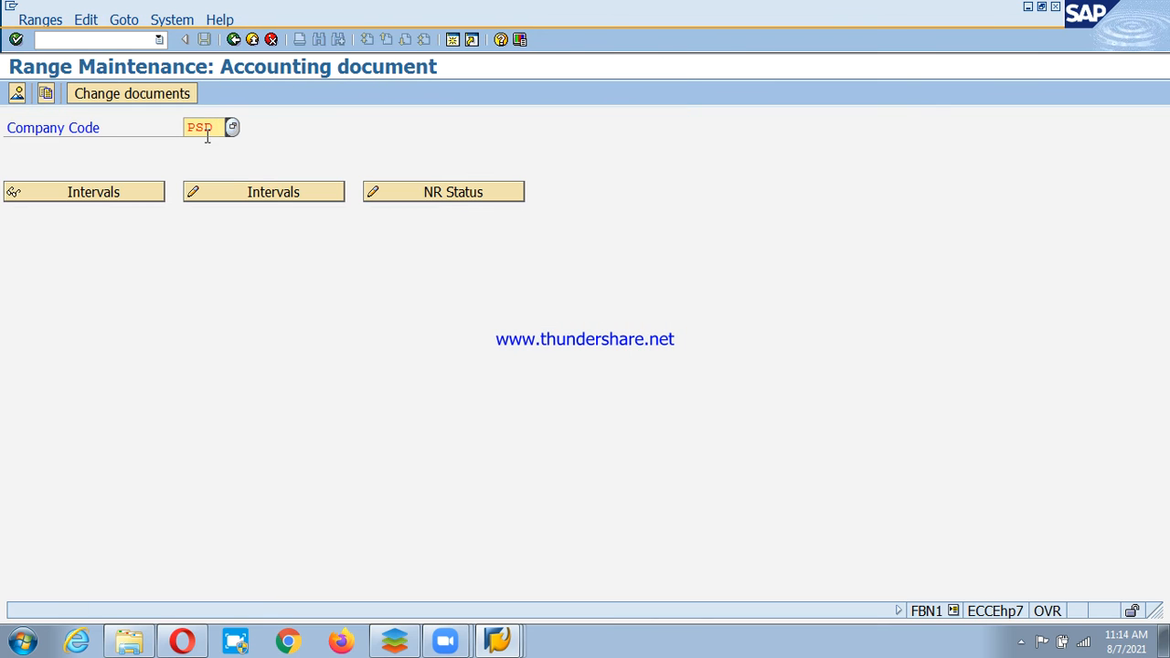
{"action": "left_click", "coordinate": [234, 41]}
Open the details of document type DZ Customer Payment.
{"action": "left_click", "coordinate": [234, 40]}
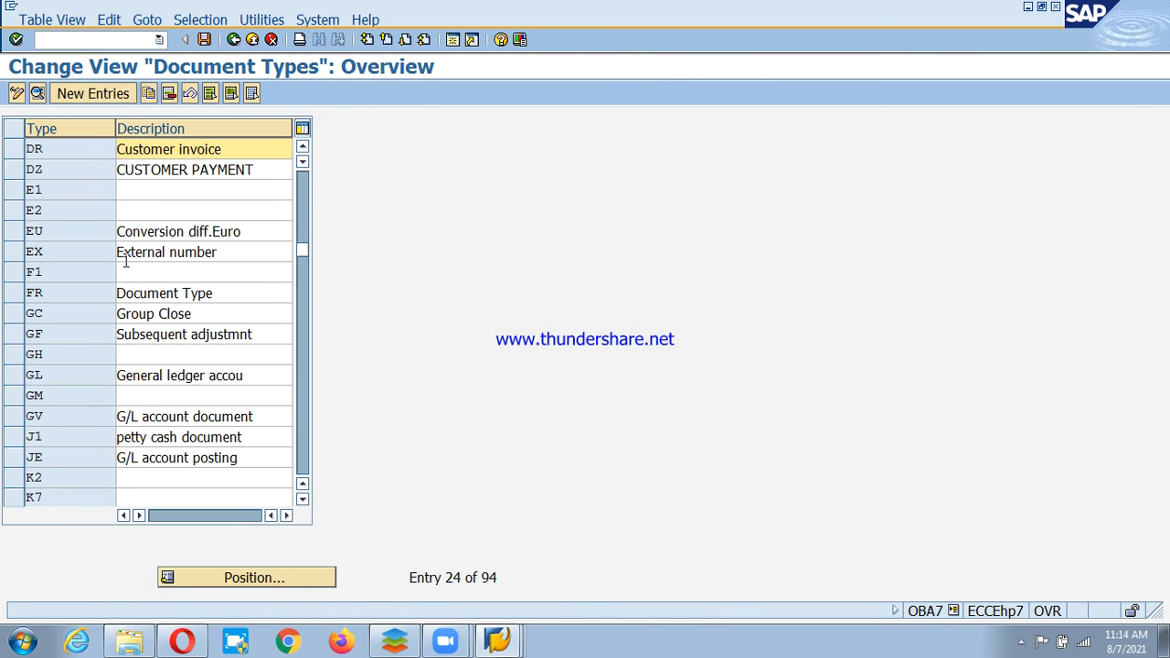
{"action": "left_click", "coordinate": [71, 169]}
{"action": "double_click", "coordinate": [70, 168]}
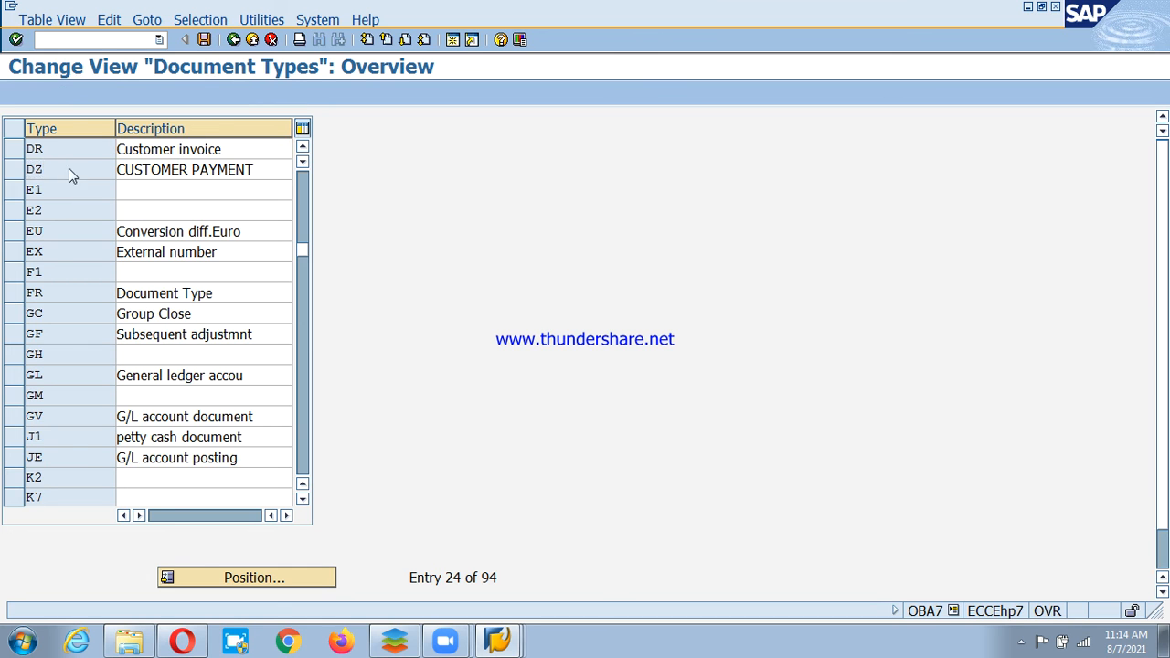
Start a 2021 interval for number range 14 in company code PSD, then discard it unsaved.
{"action": "left_click", "coordinate": [471, 199]}
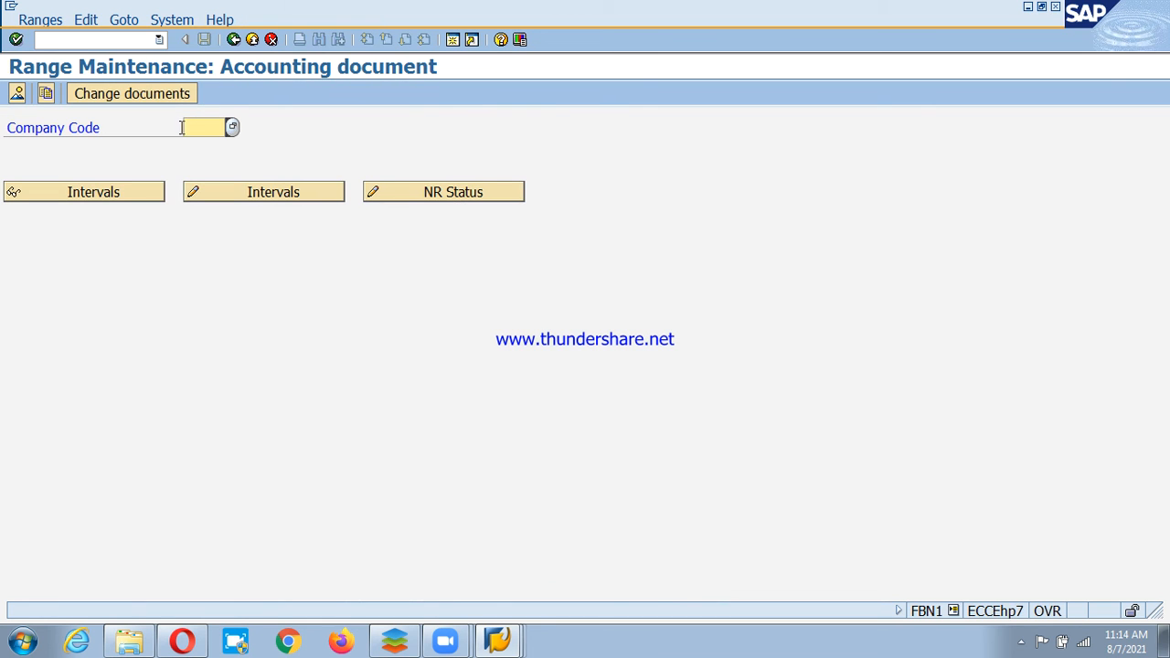
{"action": "type", "text": "psd"}
{"action": "key", "text": "Return"}
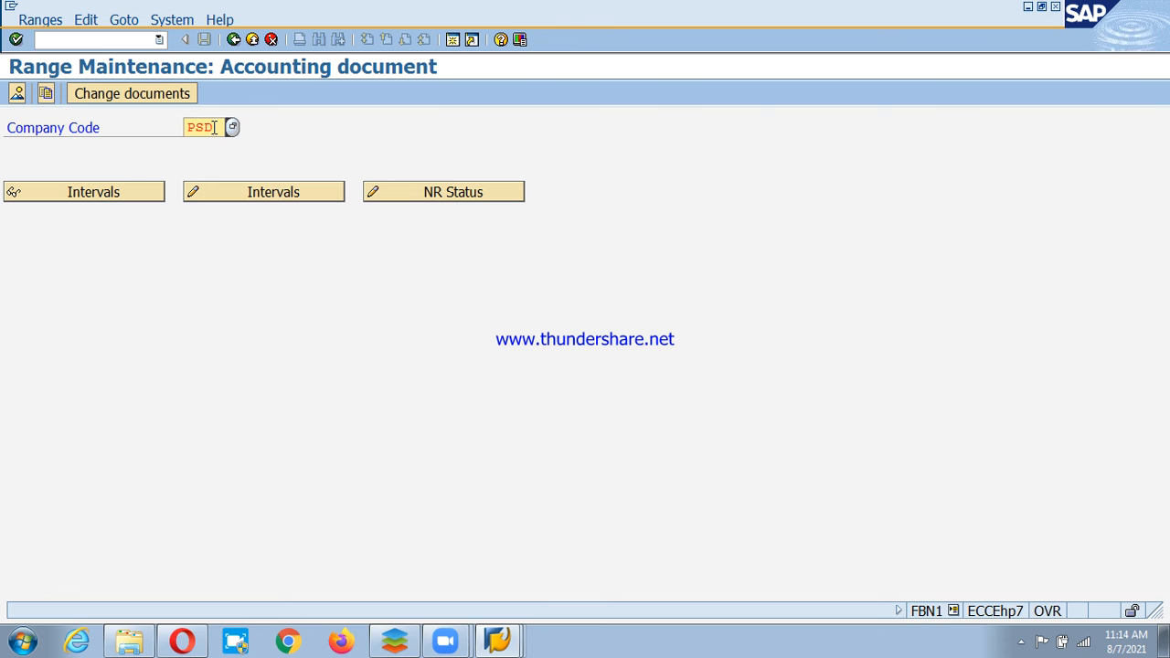
{"action": "left_click", "coordinate": [257, 196]}
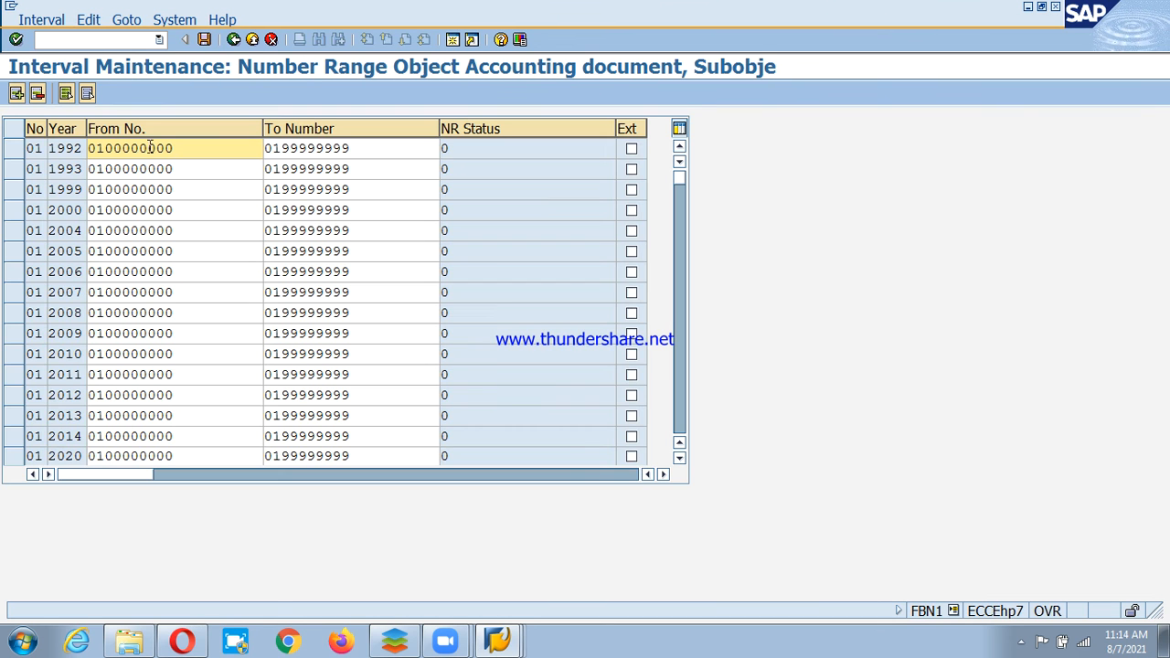
{"action": "type", "text": "142021"}
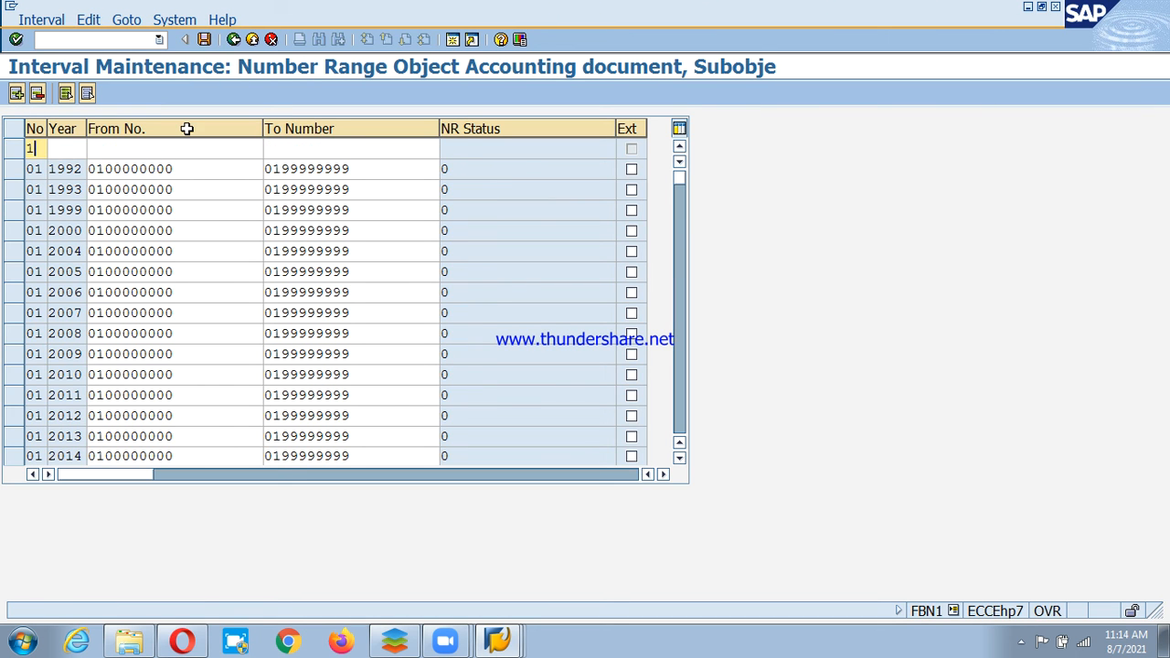
{"action": "key", "text": "Return"}
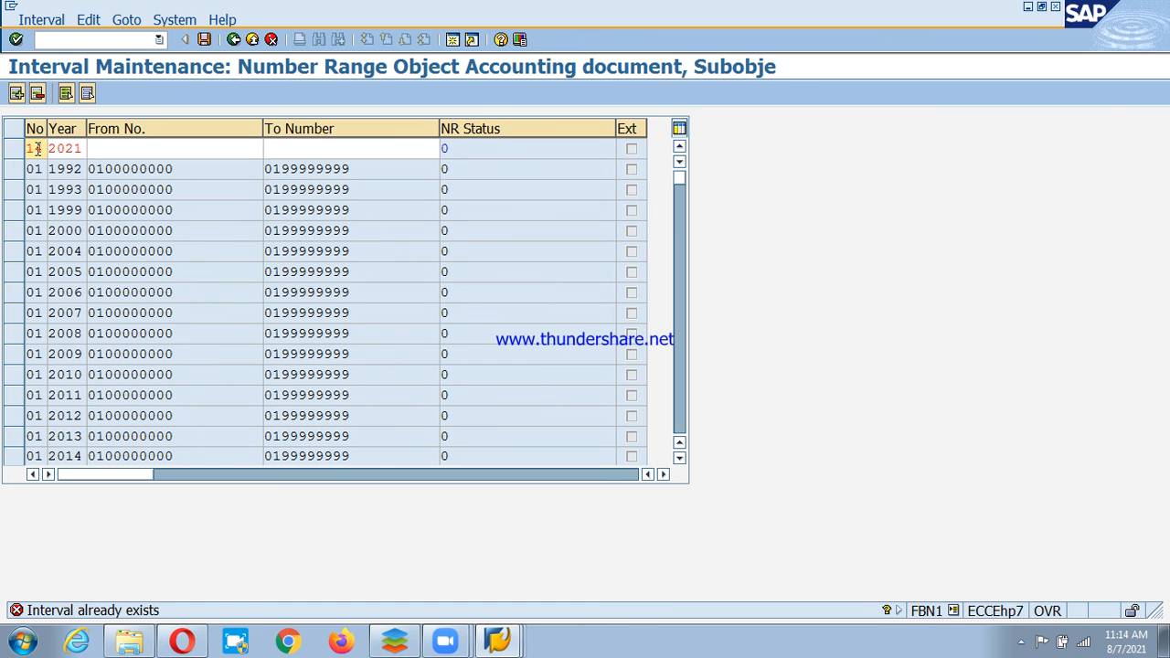
{"action": "key", "text": "F3"}
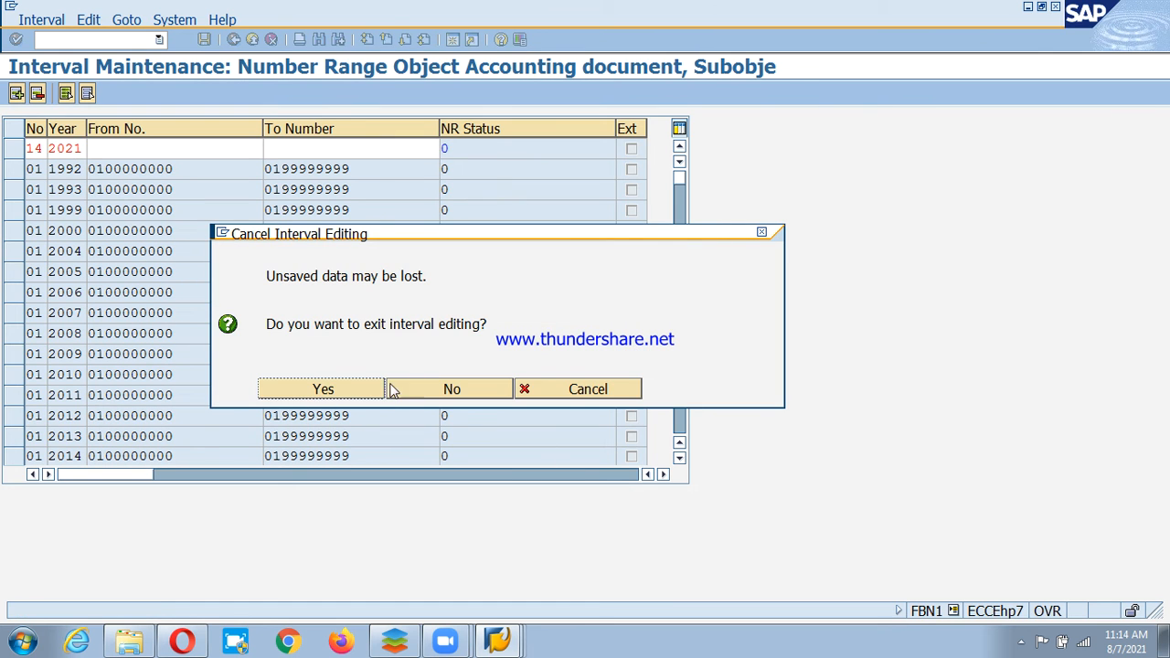
{"action": "left_click", "coordinate": [371, 385]}
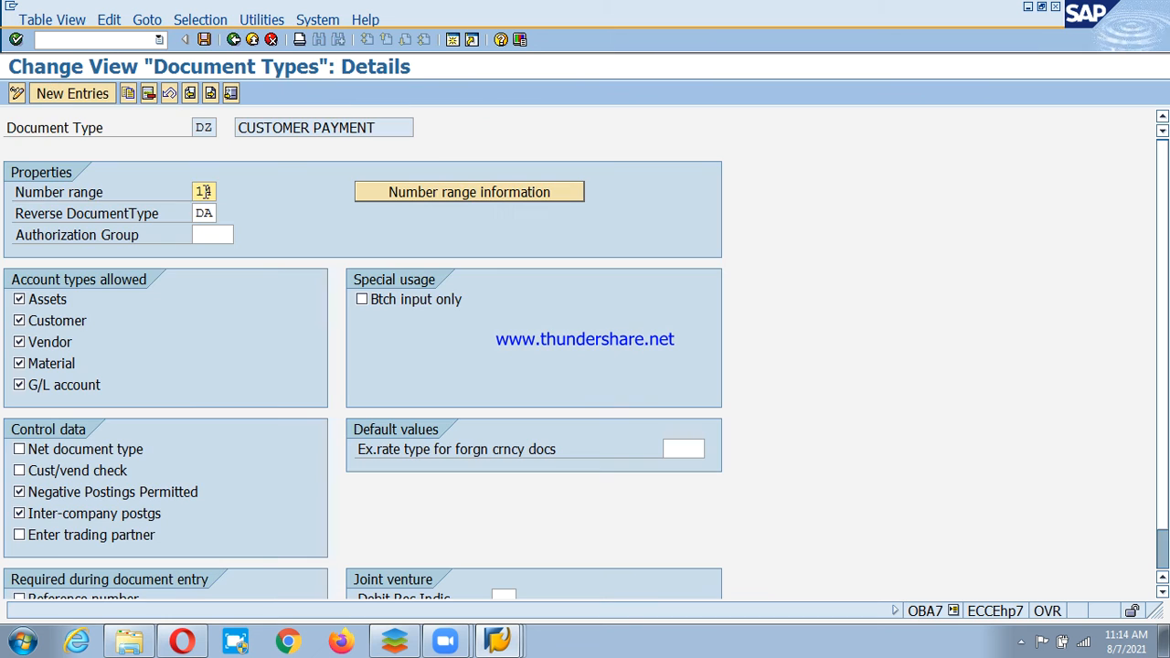
Post the 500,000 MLM Ltd invoice on G/L account 300000 after checking payment terms.
{"action": "left_click", "coordinate": [235, 40]}
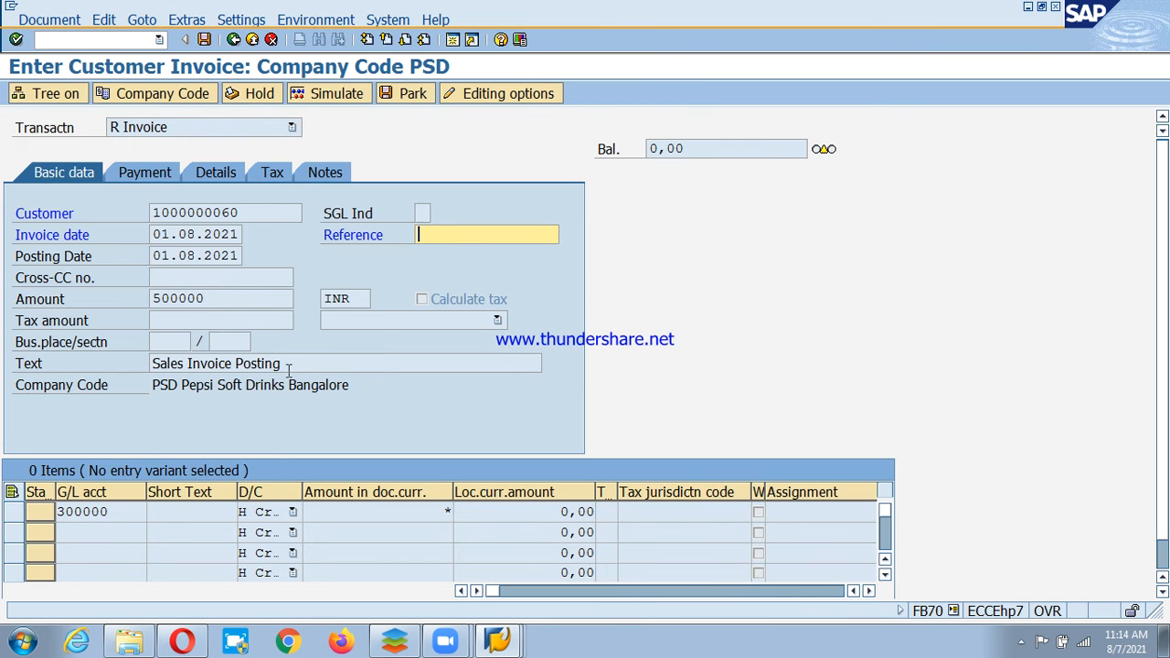
{"action": "key", "text": "Return"}
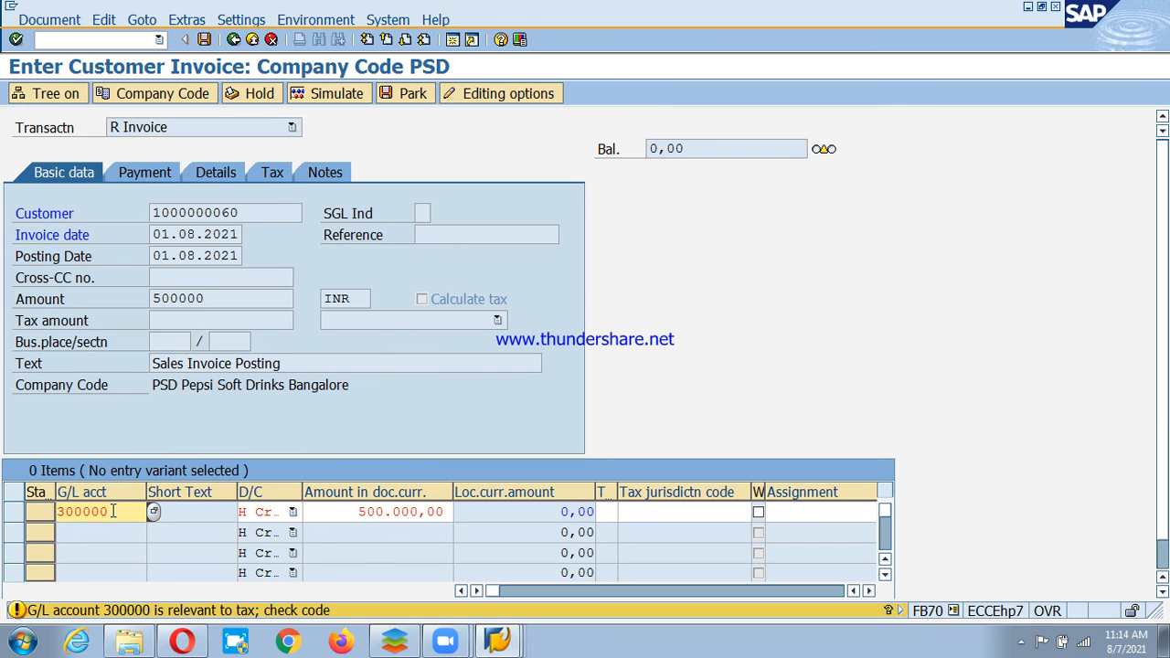
{"action": "key", "text": "Return"}
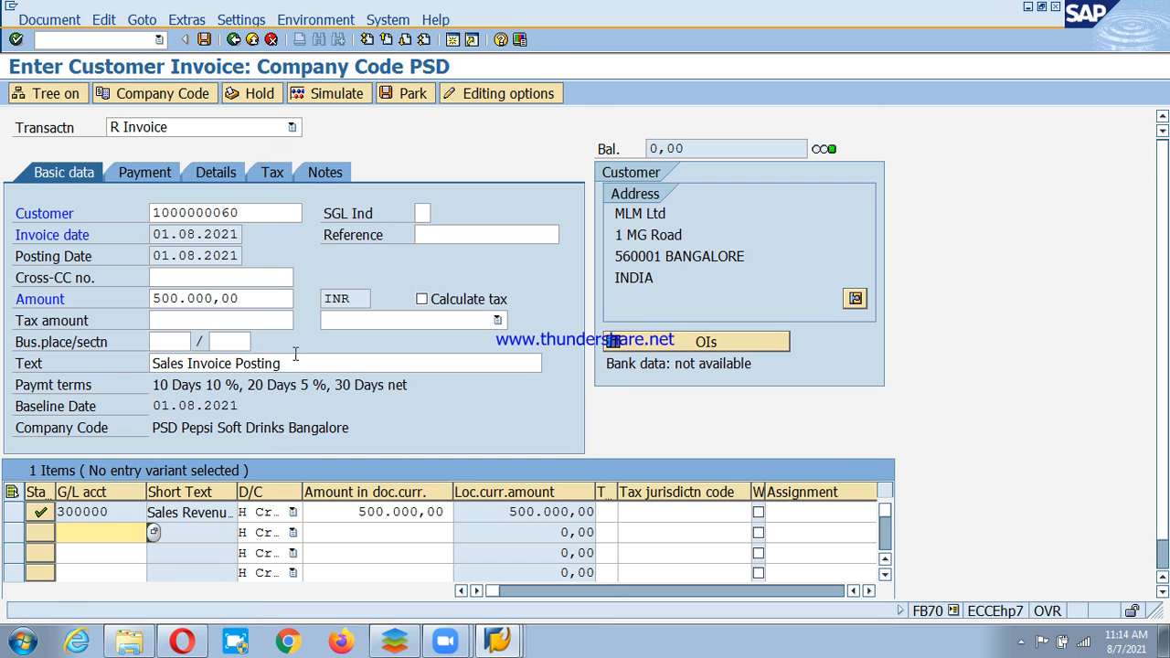
{"action": "key", "text": "Return"}
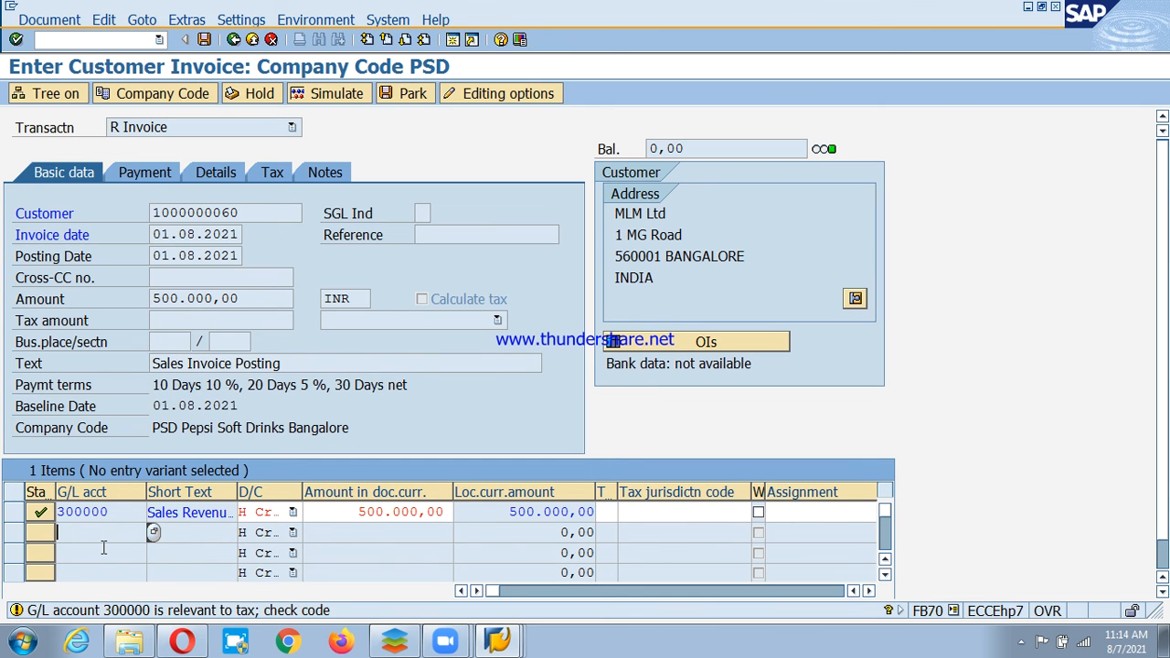
{"action": "left_click", "coordinate": [145, 171]}
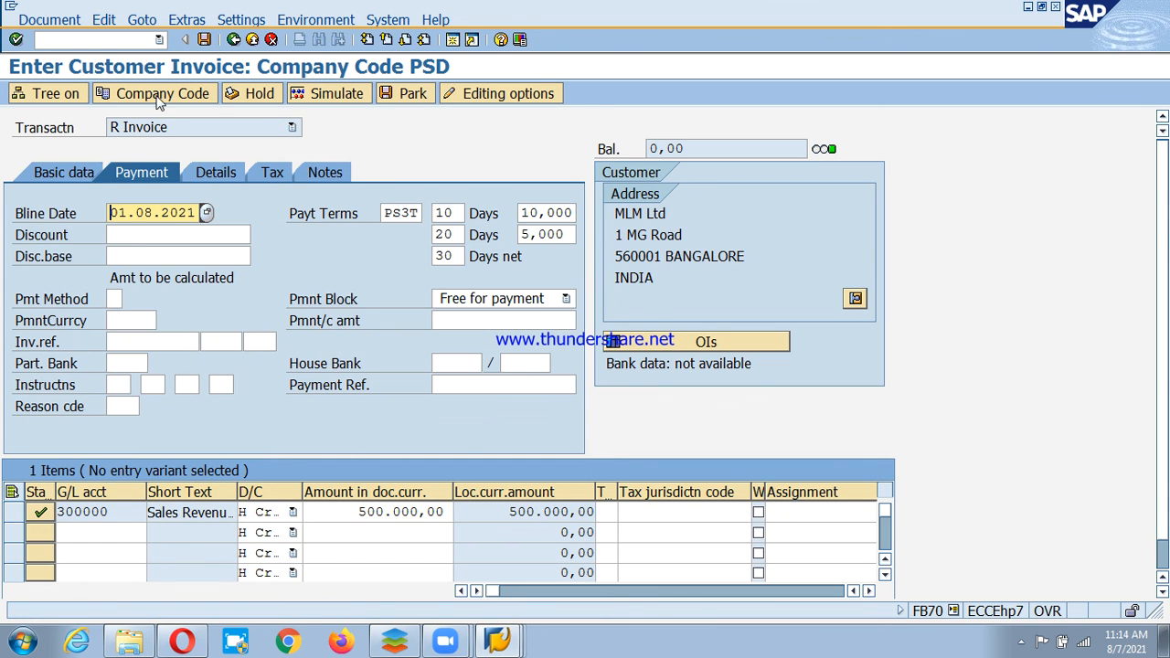
{"action": "key", "text": "Return"}
{"action": "key", "text": "ctrl+s"}
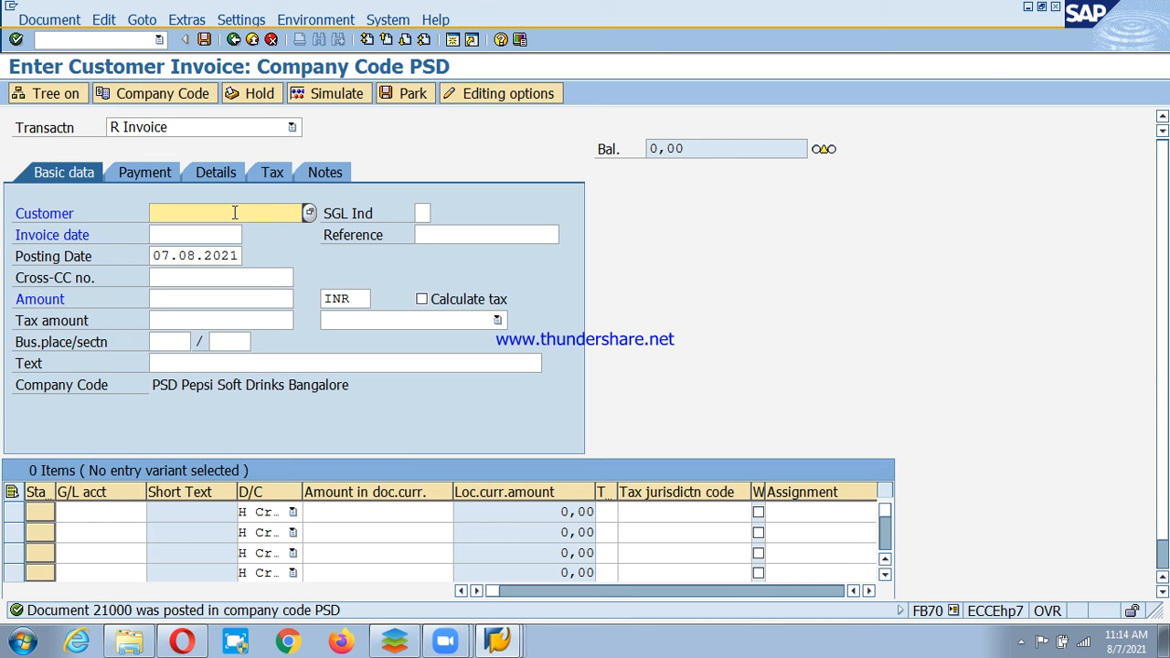
Leave invoice entry and collapse the Document Entry and Accounts Receivable menu folders.
{"action": "left_click", "coordinate": [253, 40]}
{"action": "left_click", "coordinate": [335, 368]}
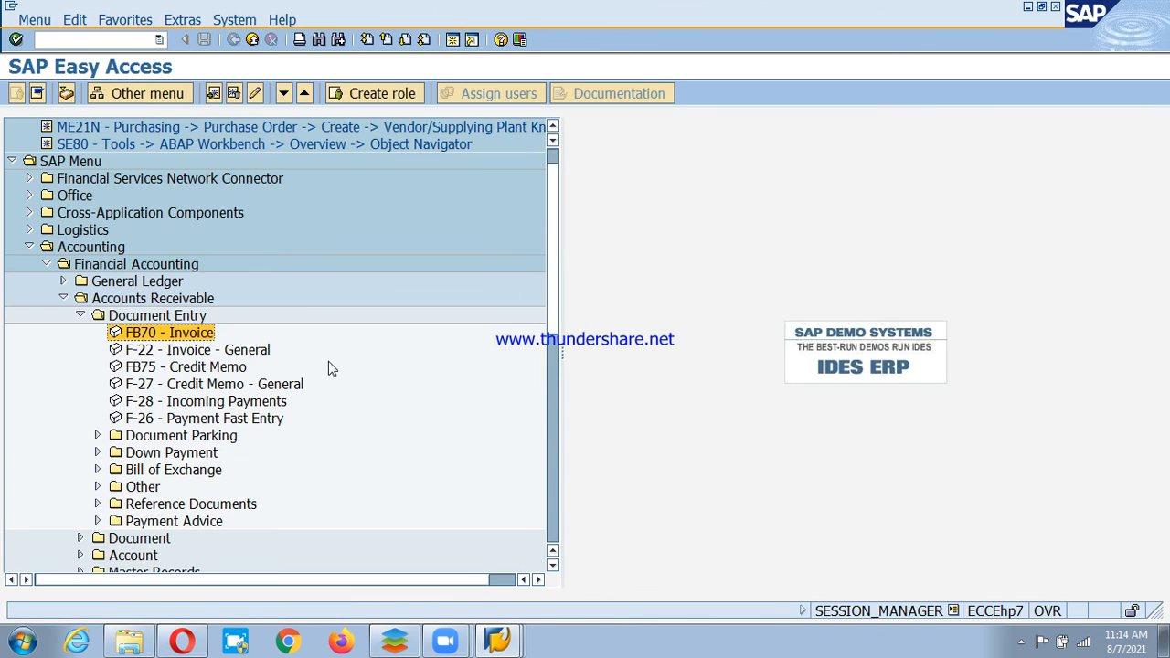
{"action": "left_click", "coordinate": [80, 316]}
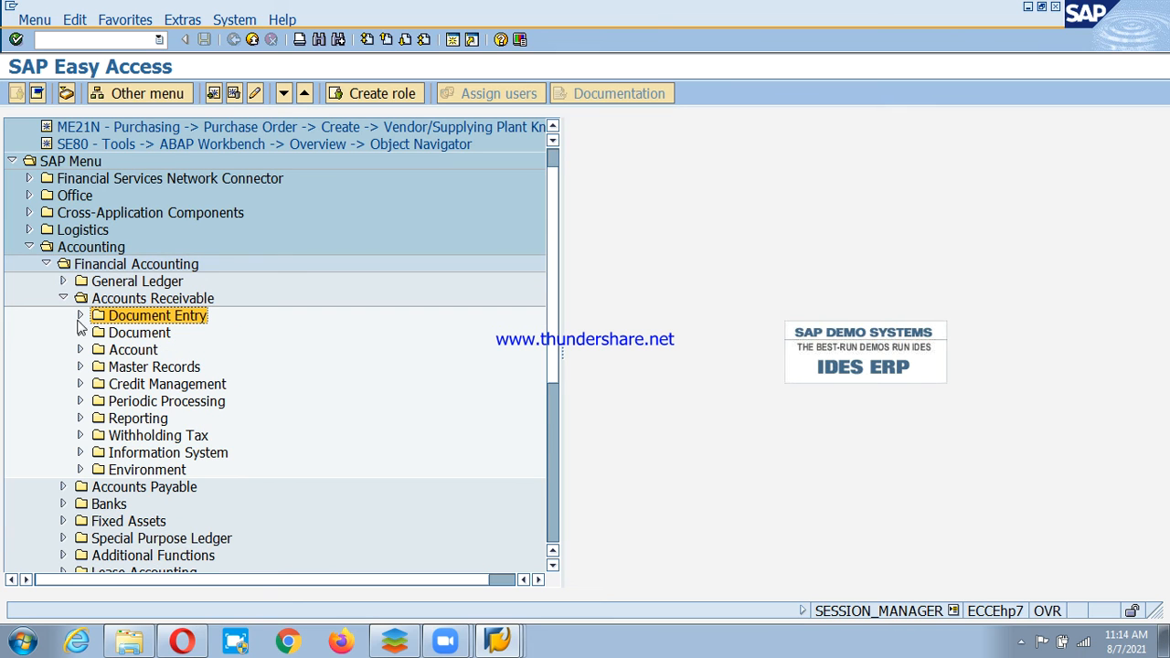
{"action": "left_click", "coordinate": [62, 300]}
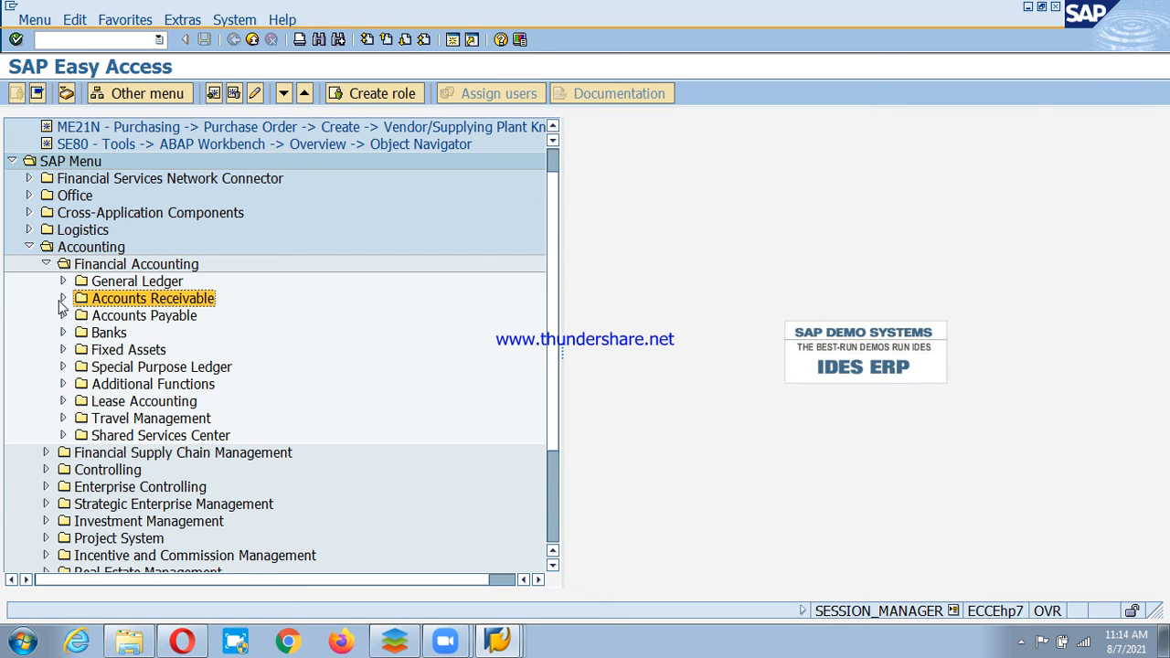
{"action": "left_click", "coordinate": [111, 336]}
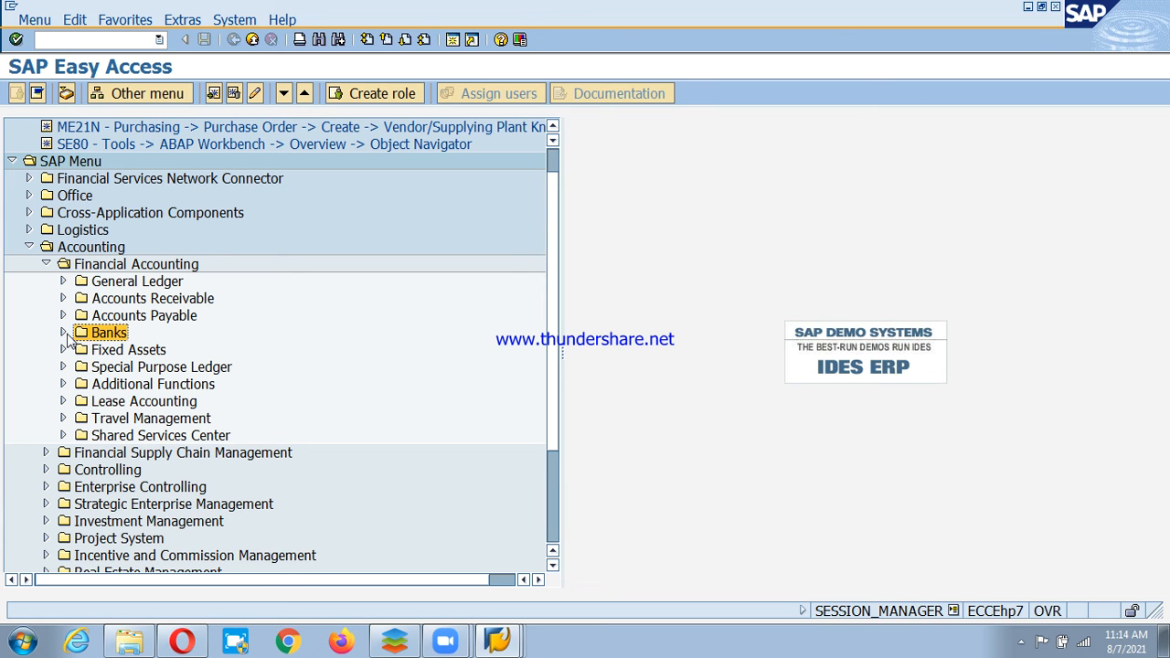
Open FF68 - Manual Entry via Banks > Incomings > Check Deposit.
{"action": "left_click", "coordinate": [63, 333]}
{"action": "left_click", "coordinate": [80, 351]}
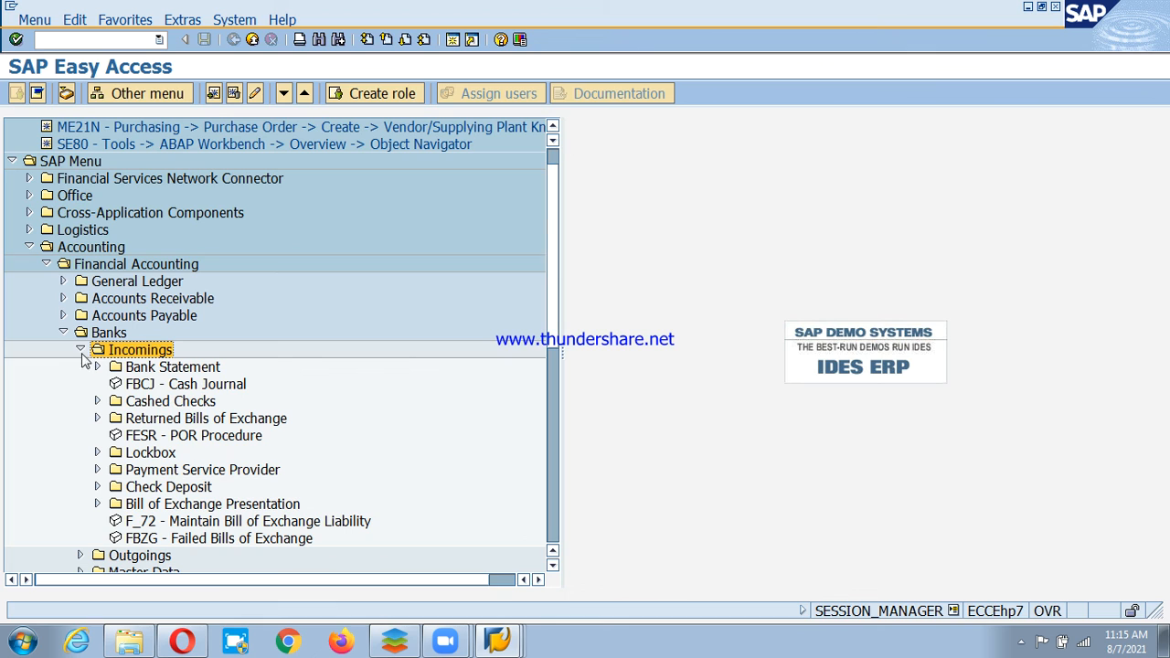
{"action": "left_click", "coordinate": [157, 368]}
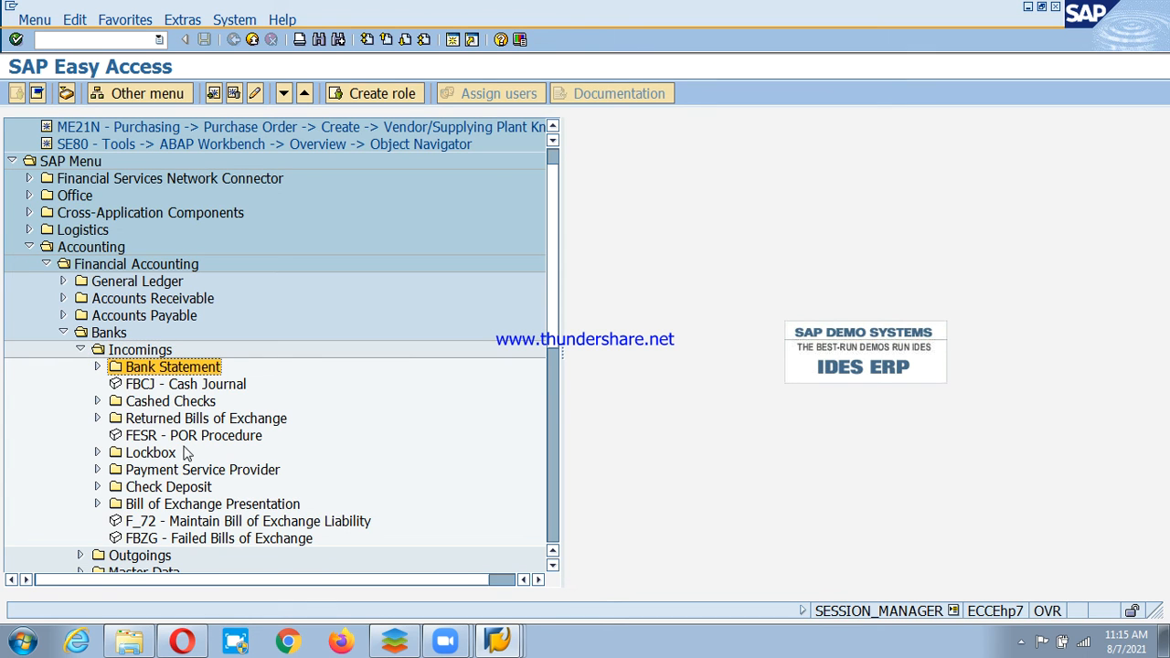
{"action": "left_click", "coordinate": [132, 487]}
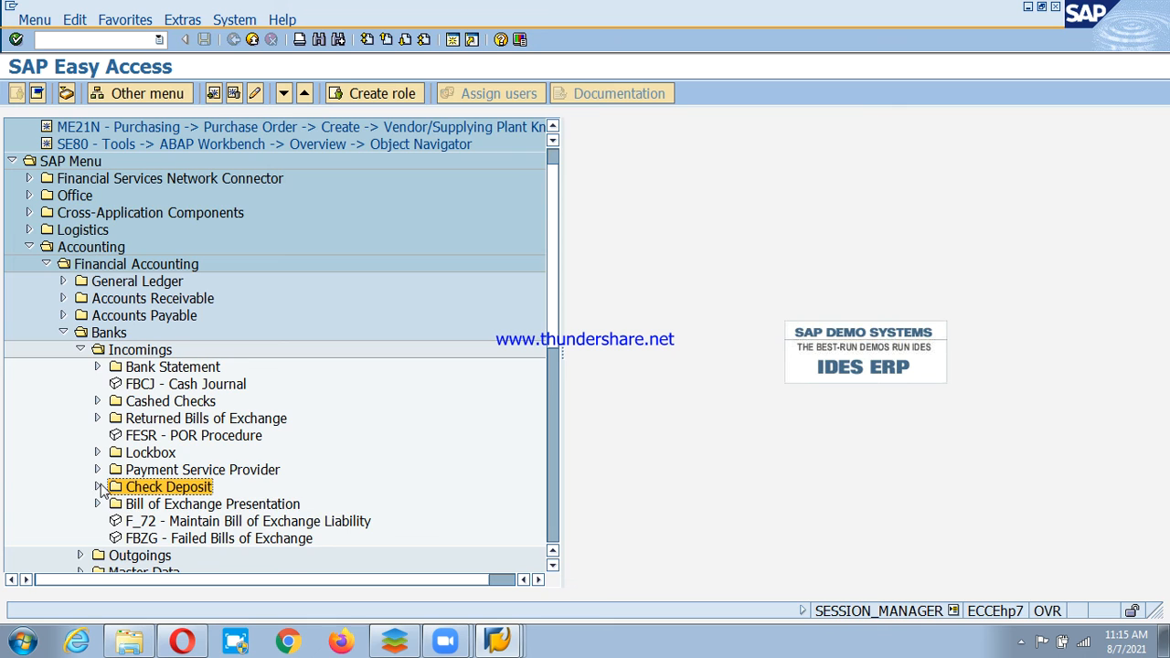
{"action": "left_click", "coordinate": [99, 487]}
{"action": "left_click", "coordinate": [145, 506]}
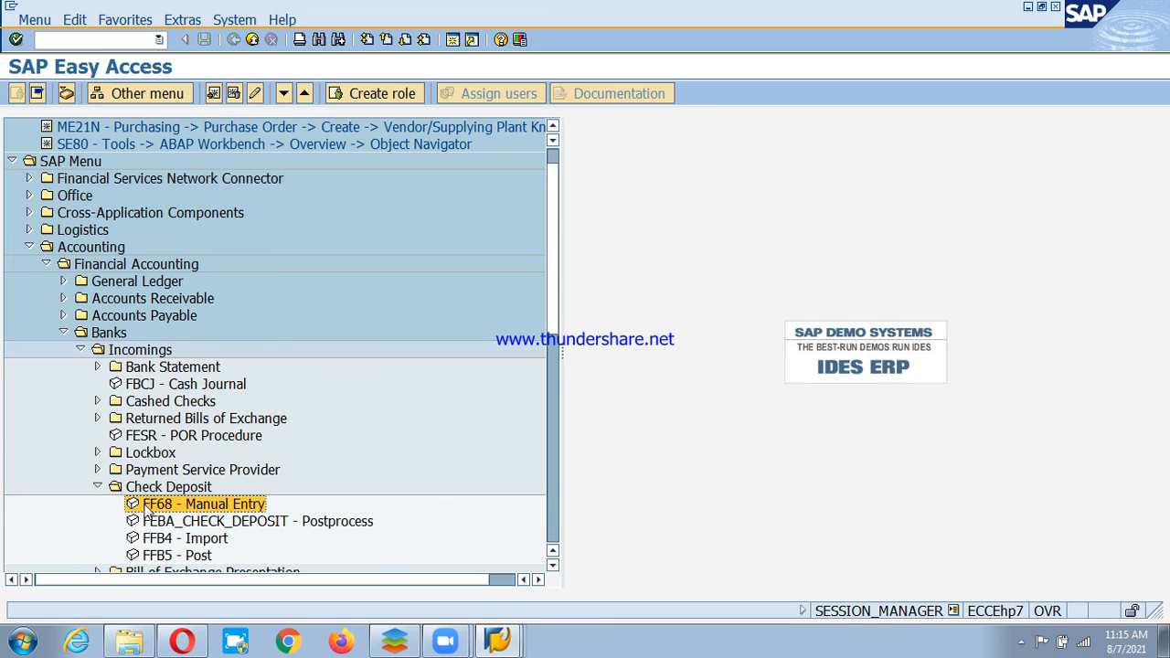
{"action": "double_click", "coordinate": [225, 510]}
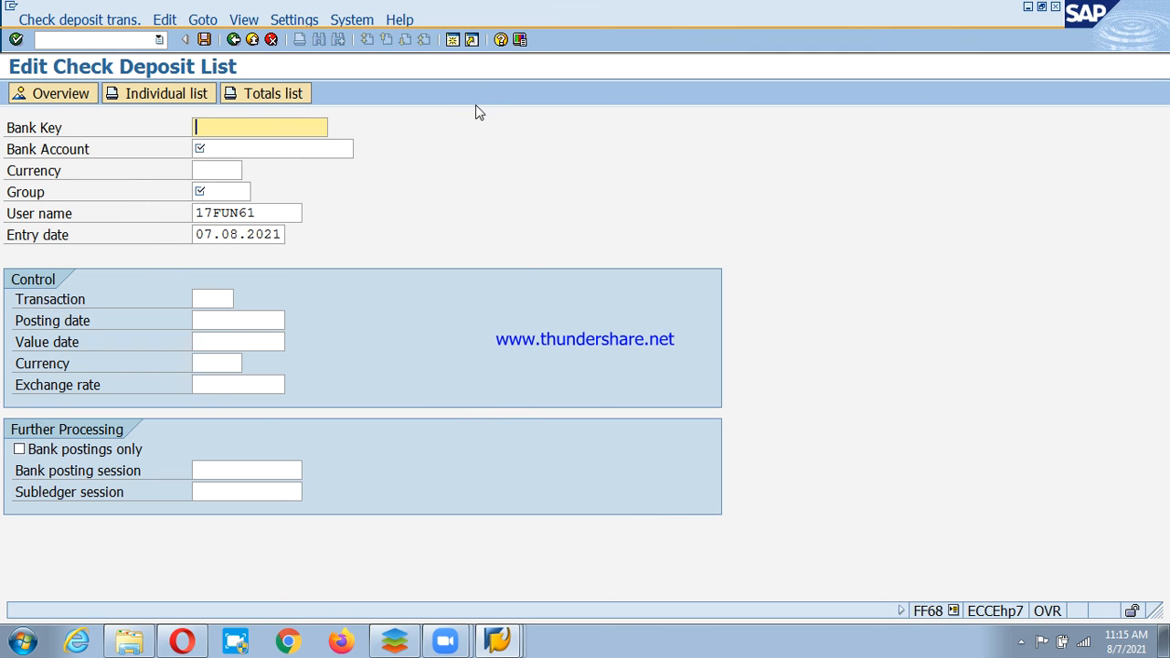
In the other session, look up house bank ICICI's bank key and accounts in FI12 for PSD.
{"action": "left_click", "coordinate": [508, 639]}
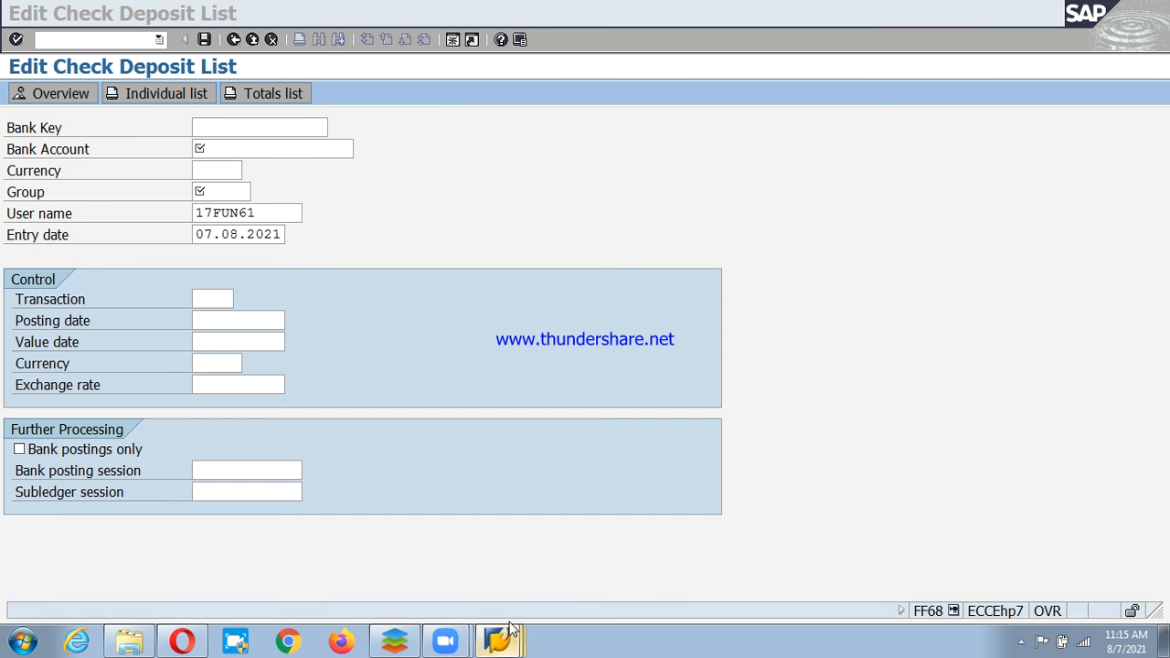
{"action": "type", "text": "F"}
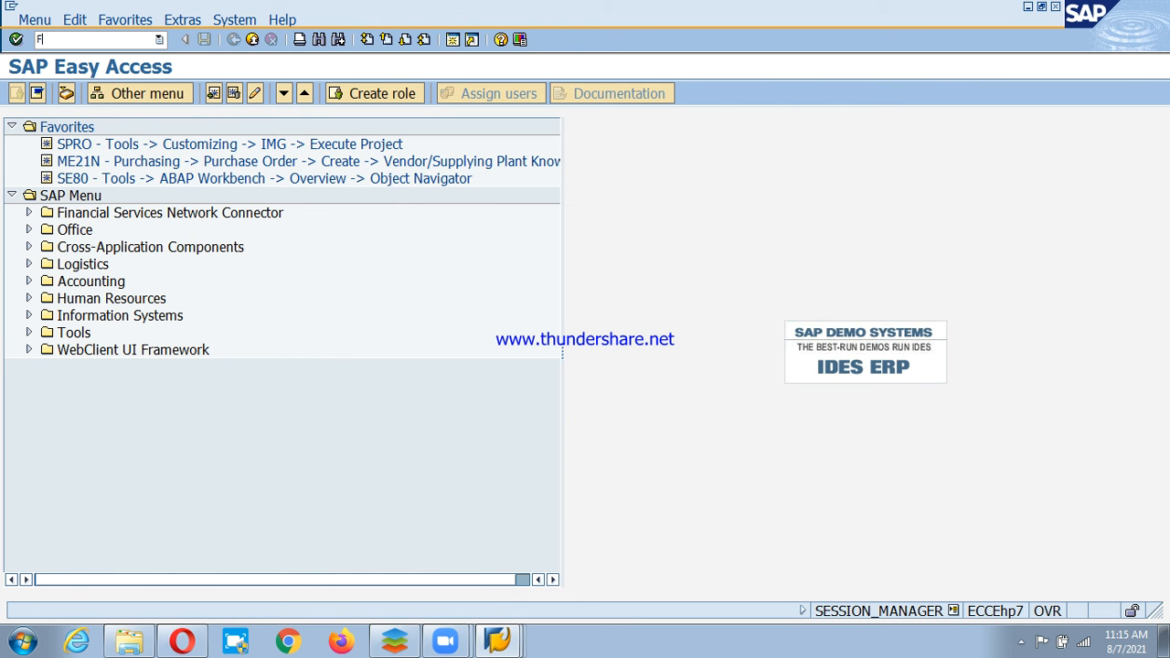
{"action": "type", "text": "I12"}
{"action": "key", "text": "Return"}
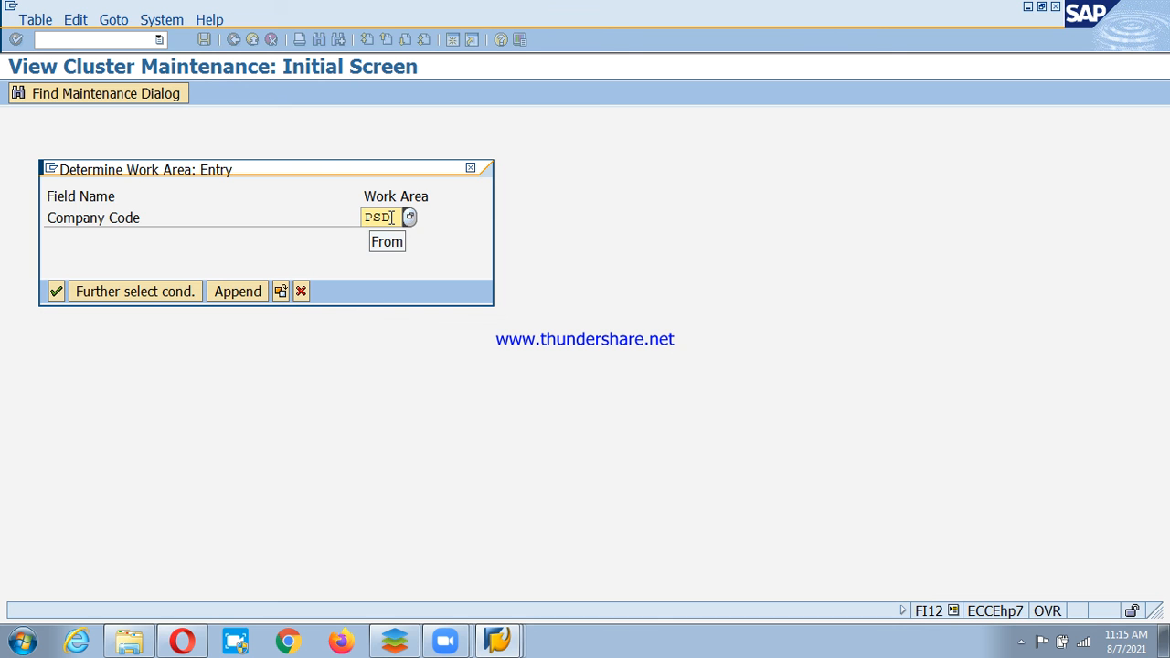
{"action": "key", "text": "Return"}
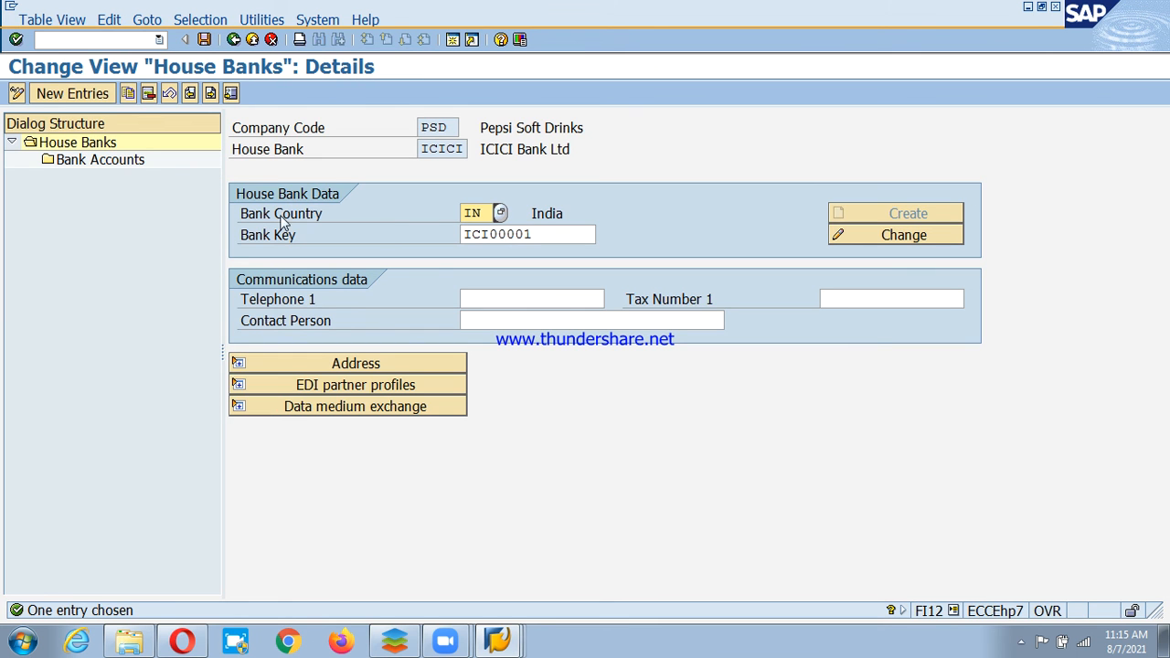
{"action": "left_click", "coordinate": [574, 236]}
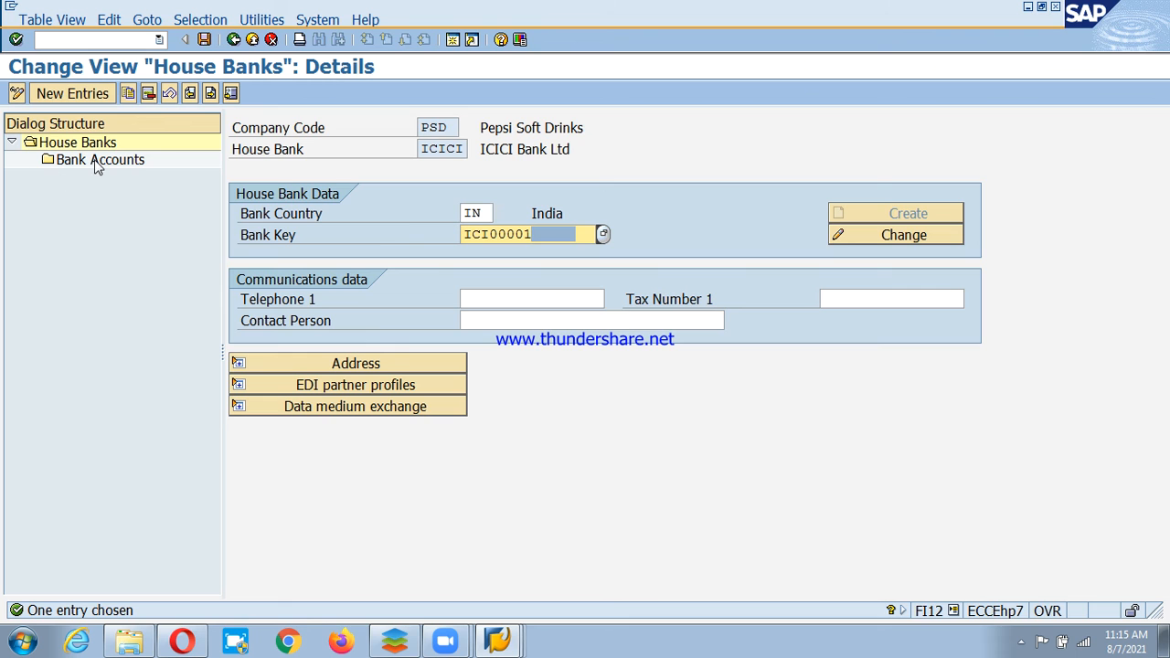
{"action": "left_click", "coordinate": [233, 40]}
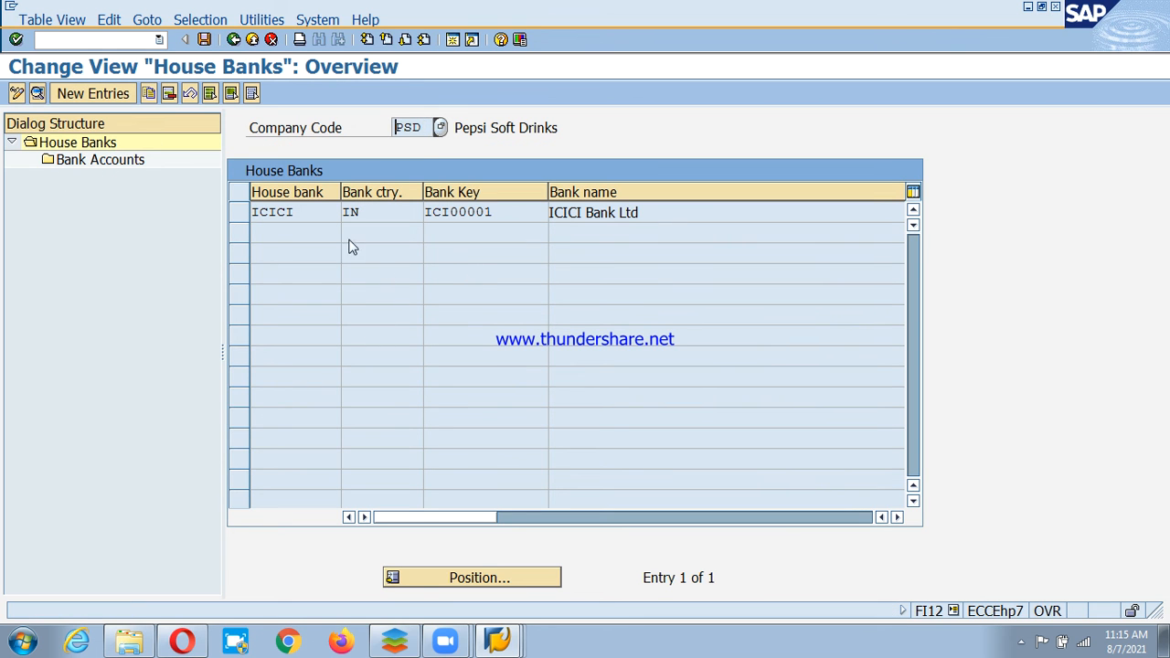
{"action": "left_click", "coordinate": [101, 161]}
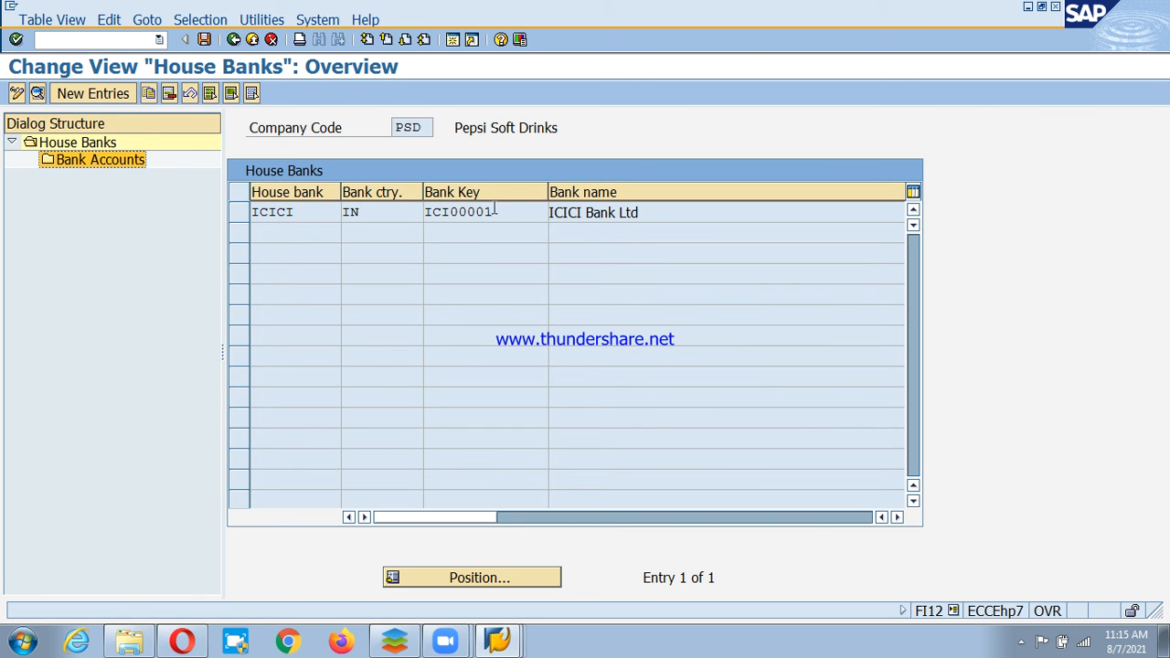
{"action": "left_click", "coordinate": [234, 42]}
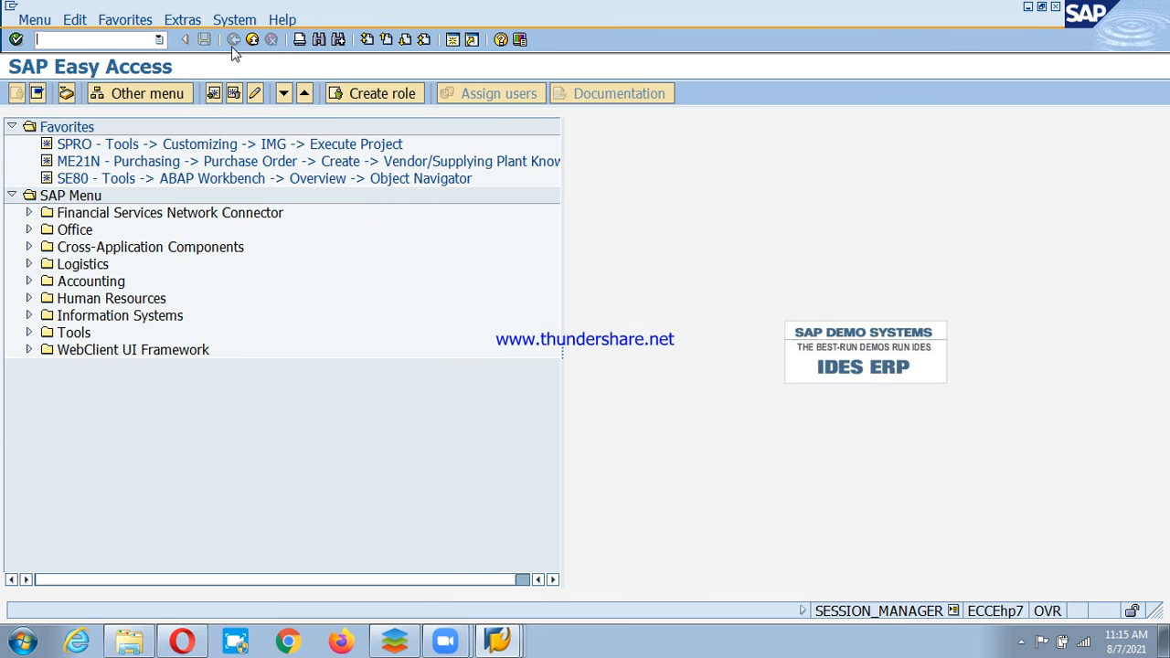
Copy bank key ICI00001 from FI12 and paste it into the deposit list's Bank Key.
{"action": "type", "text": "fi12"}
{"action": "key", "text": "Return"}
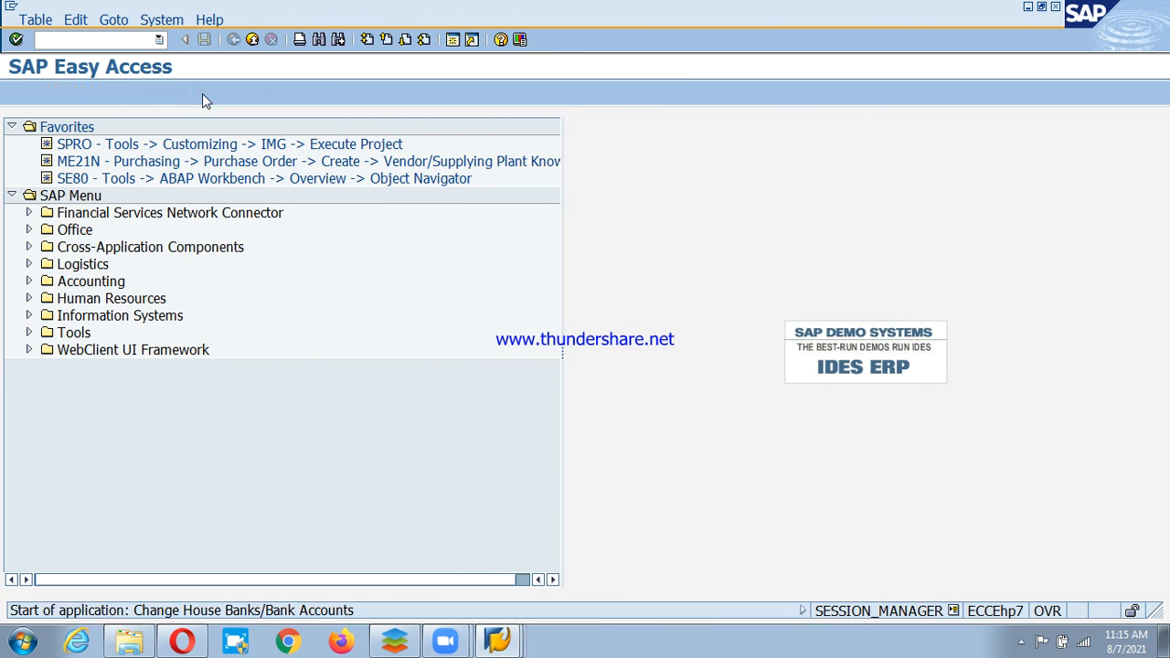
{"action": "key", "text": "Return"}
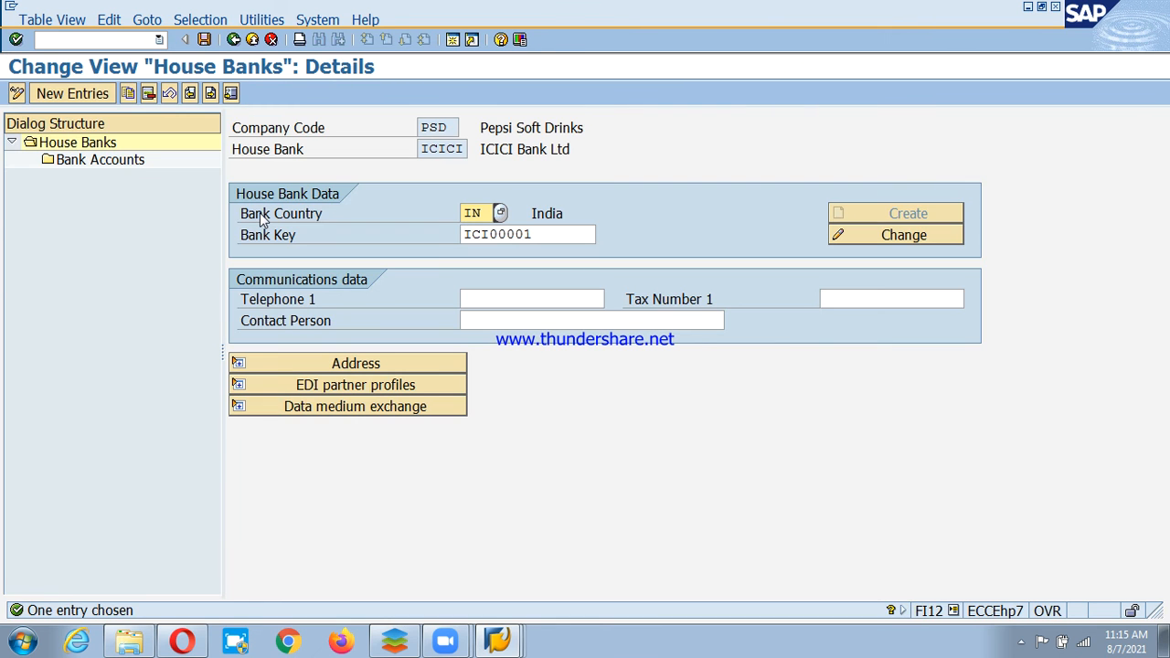
{"action": "left_click_drag", "start_coordinate": [542, 234], "coordinate": [383, 229]}
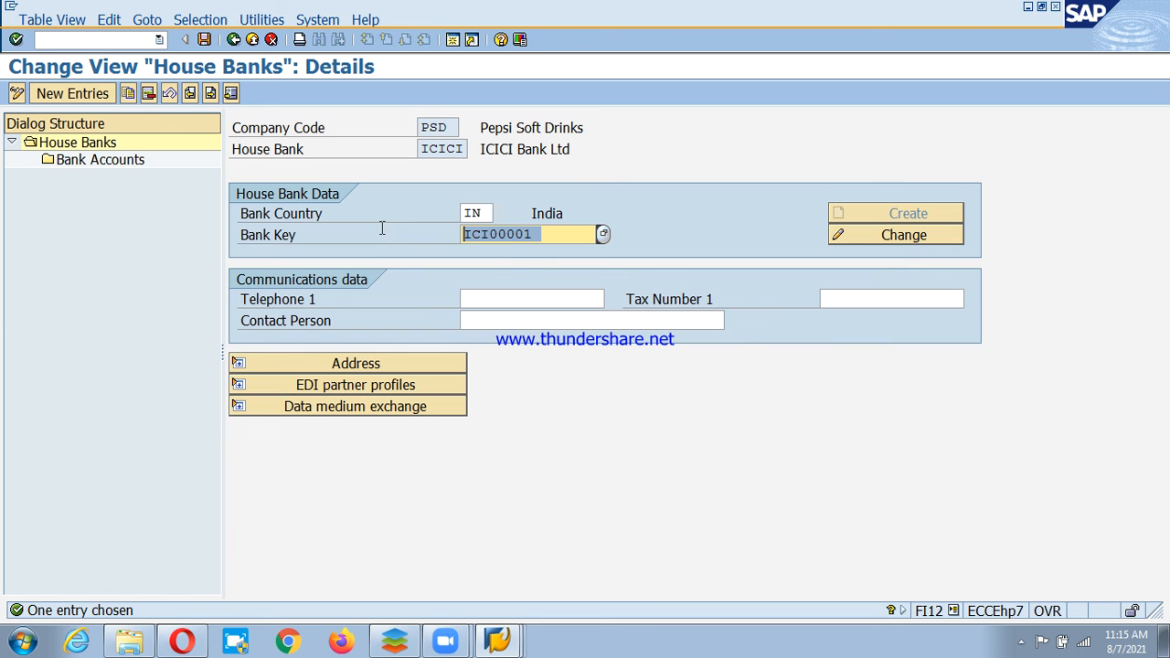
{"action": "key", "text": "ctrl+c"}
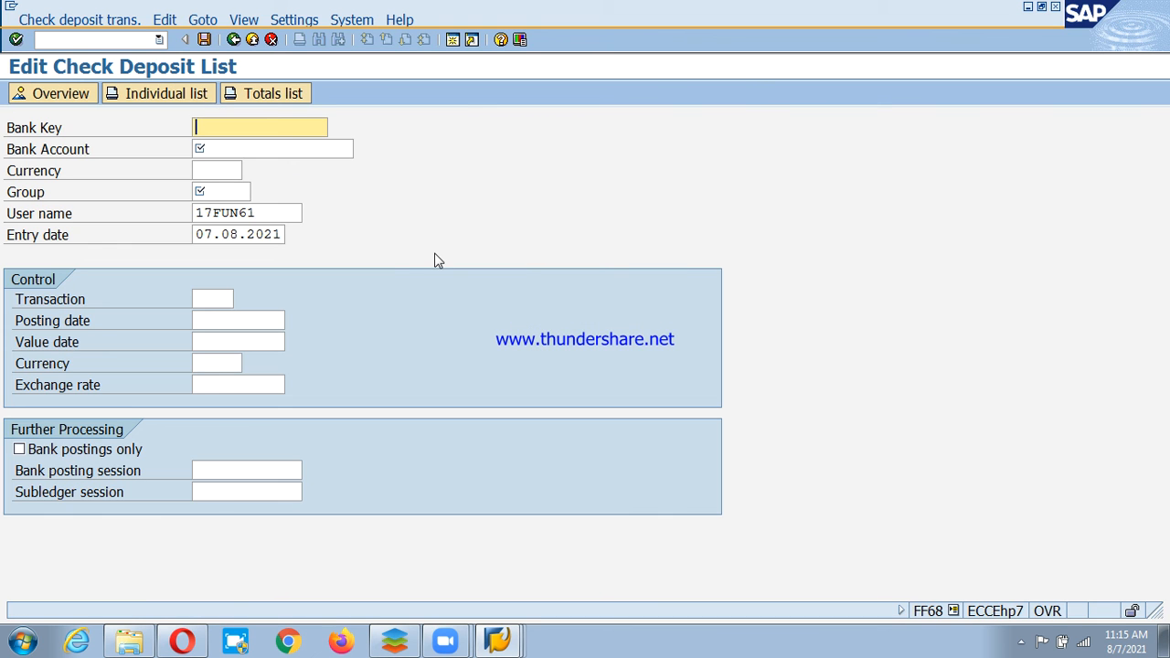
{"action": "key", "text": "ctrl+v"}
Copy the ICICI house bank's account number for the deposit list's Bank Account.
{"action": "left_click", "coordinate": [233, 149]}
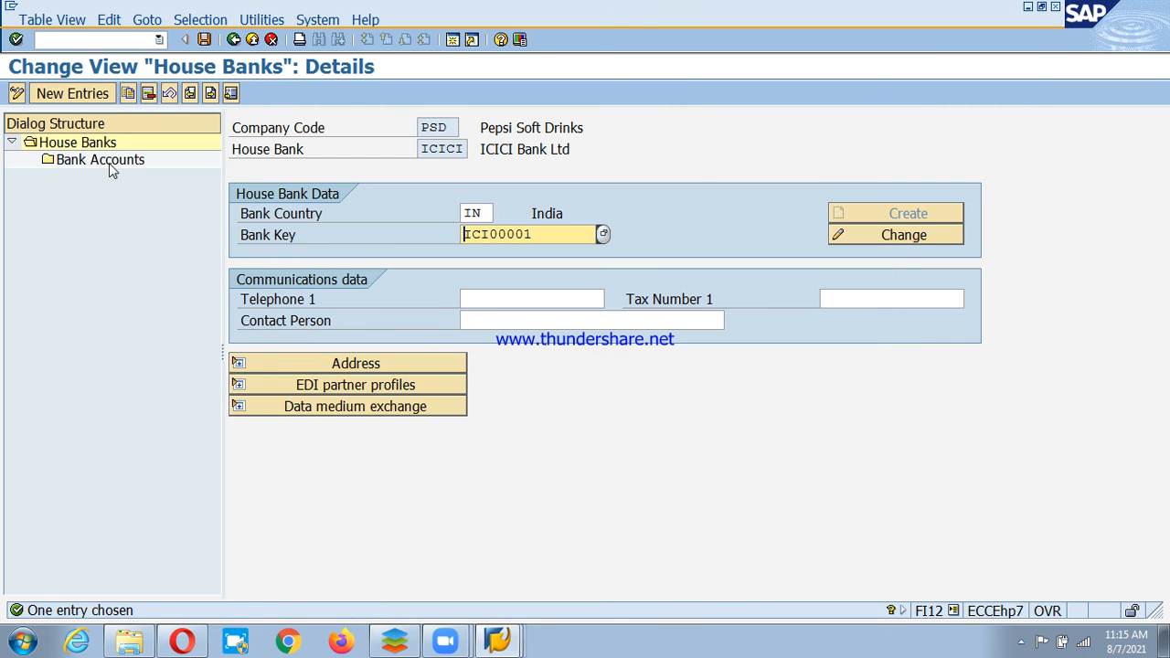
{"action": "left_click", "coordinate": [107, 162]}
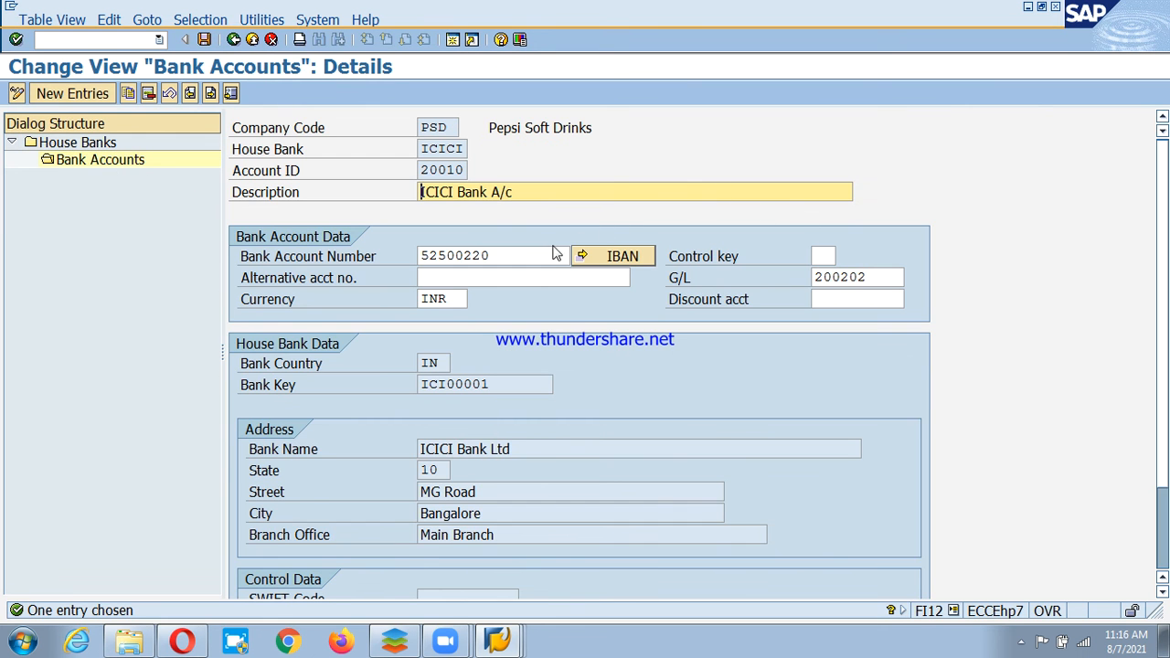
{"action": "key", "text": "ctrl+c"}
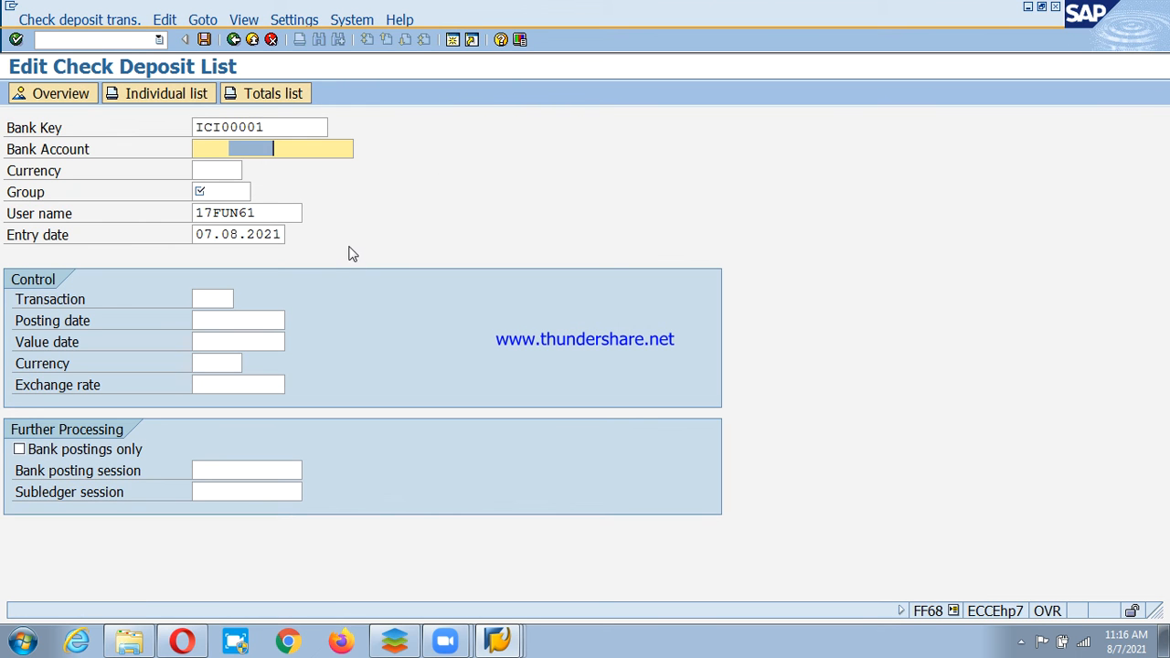
{"action": "left_click", "coordinate": [205, 149]}
{"action": "key", "text": "ctrl+v"}
{"action": "key", "text": "Tab"}
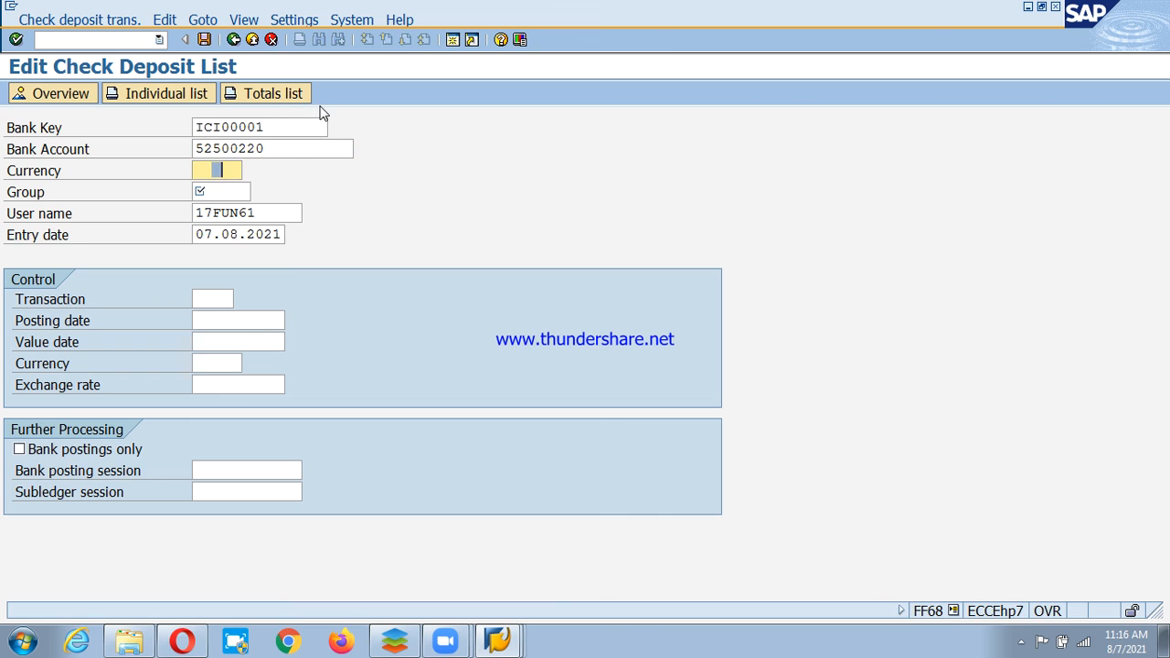
{"action": "type", "text": "INR"}
{"action": "left_click", "coordinate": [222, 192]}
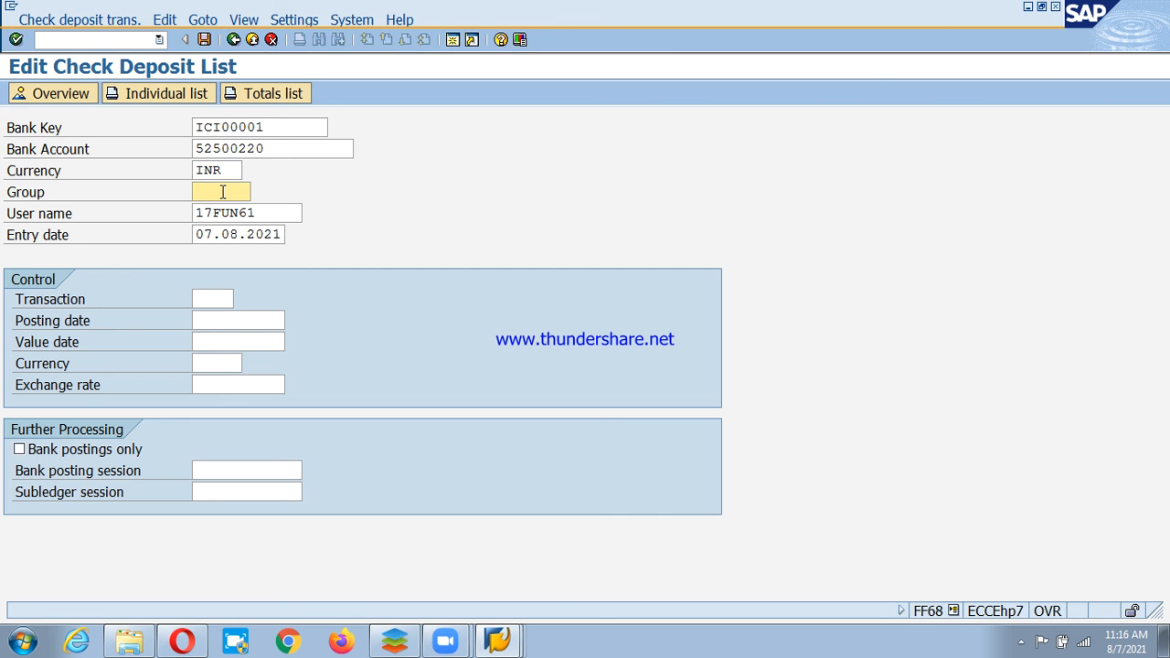
{"action": "type", "text": "1234"}
{"action": "key", "text": "Tab"}
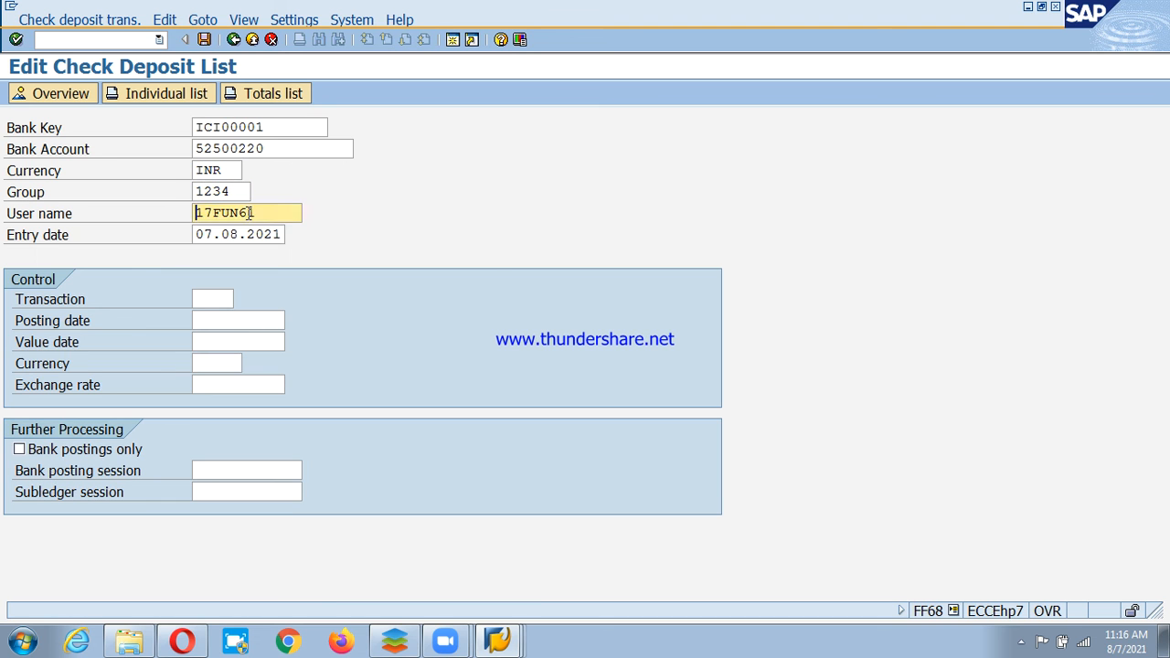
{"action": "left_click", "coordinate": [222, 299]}
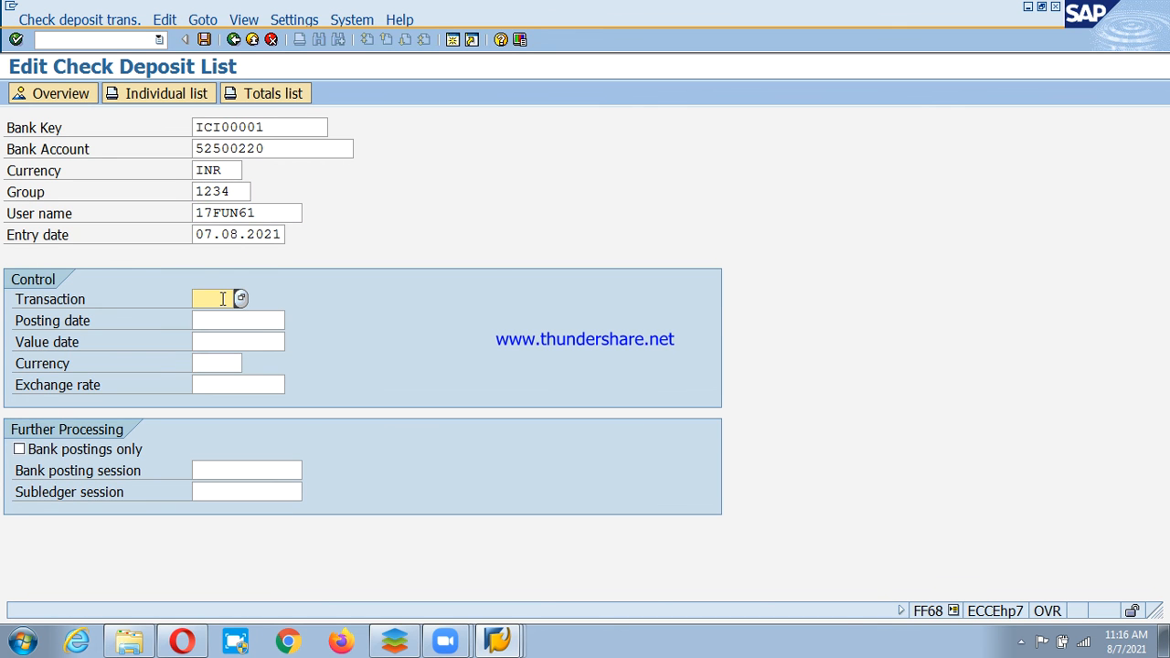
{"action": "key", "text": "F4"}
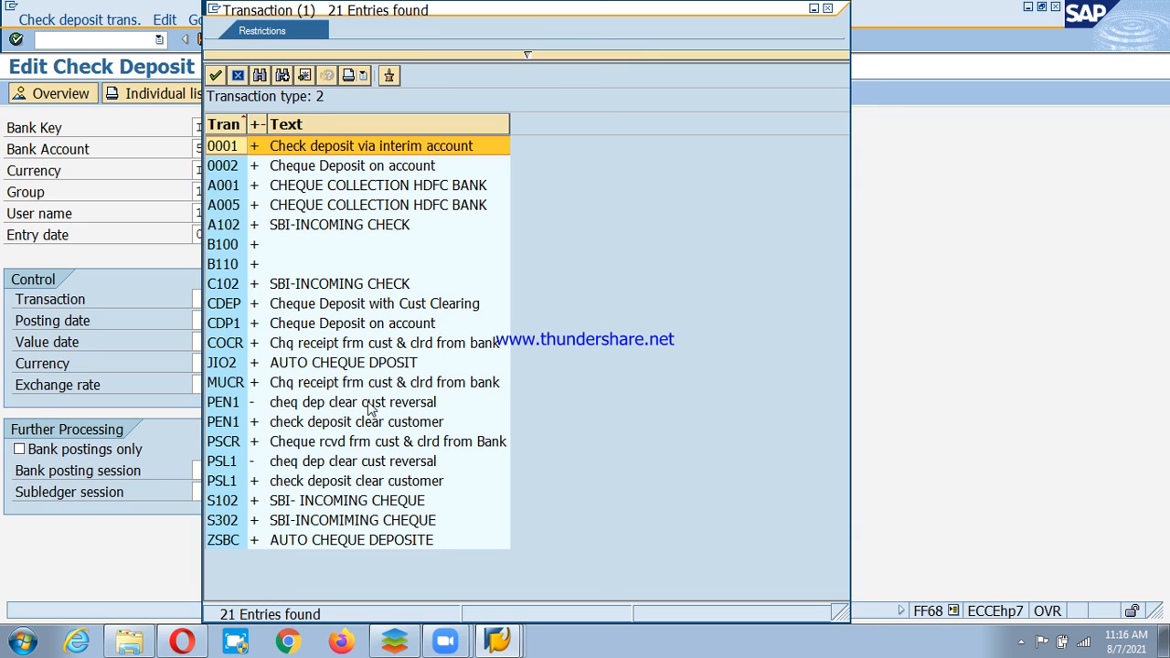
{"action": "left_click", "coordinate": [273, 448]}
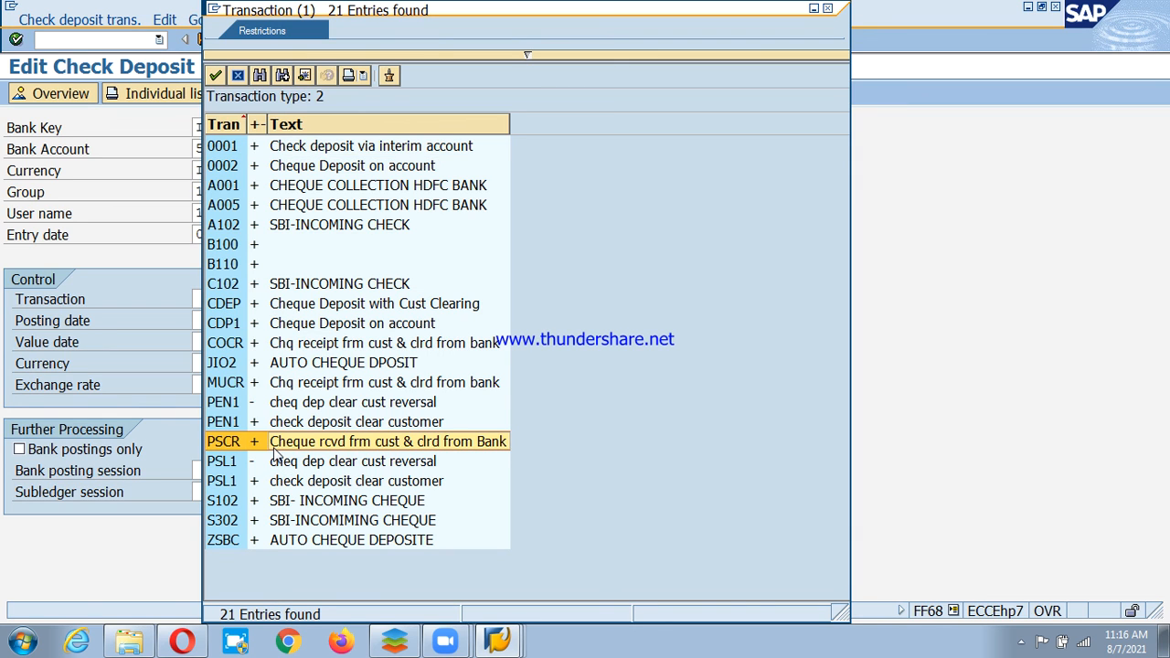
{"action": "double_click", "coordinate": [435, 447]}
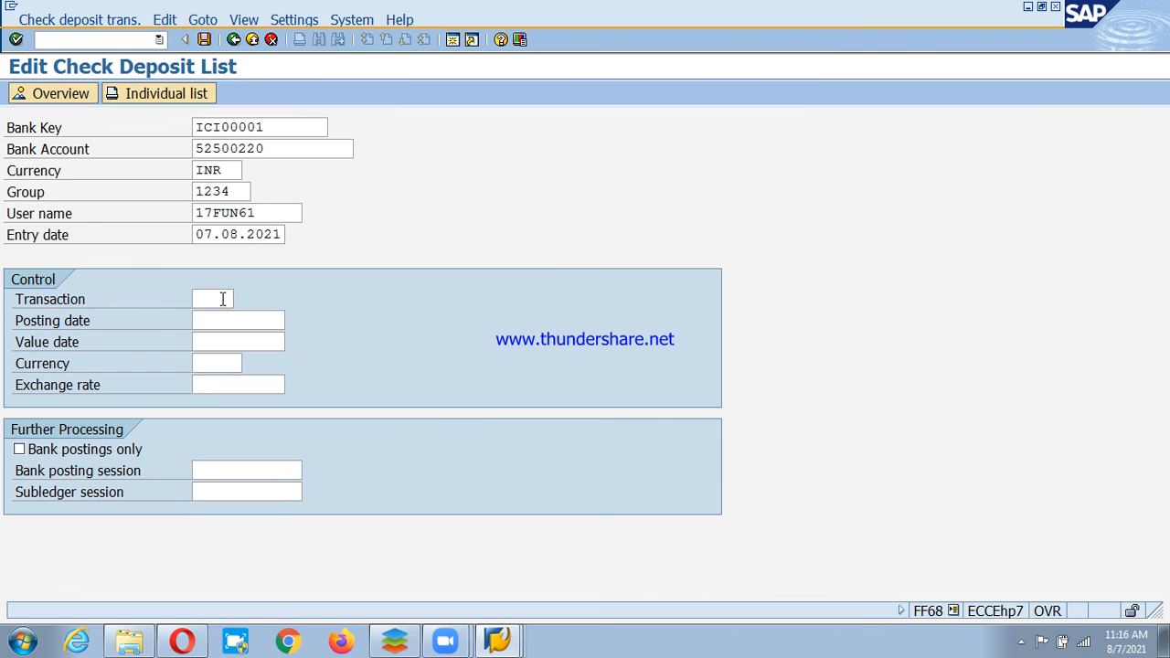
Set posting and value dates to 07.08.2021 and control currency INR, then submit the header.
{"action": "left_click", "coordinate": [198, 320]}
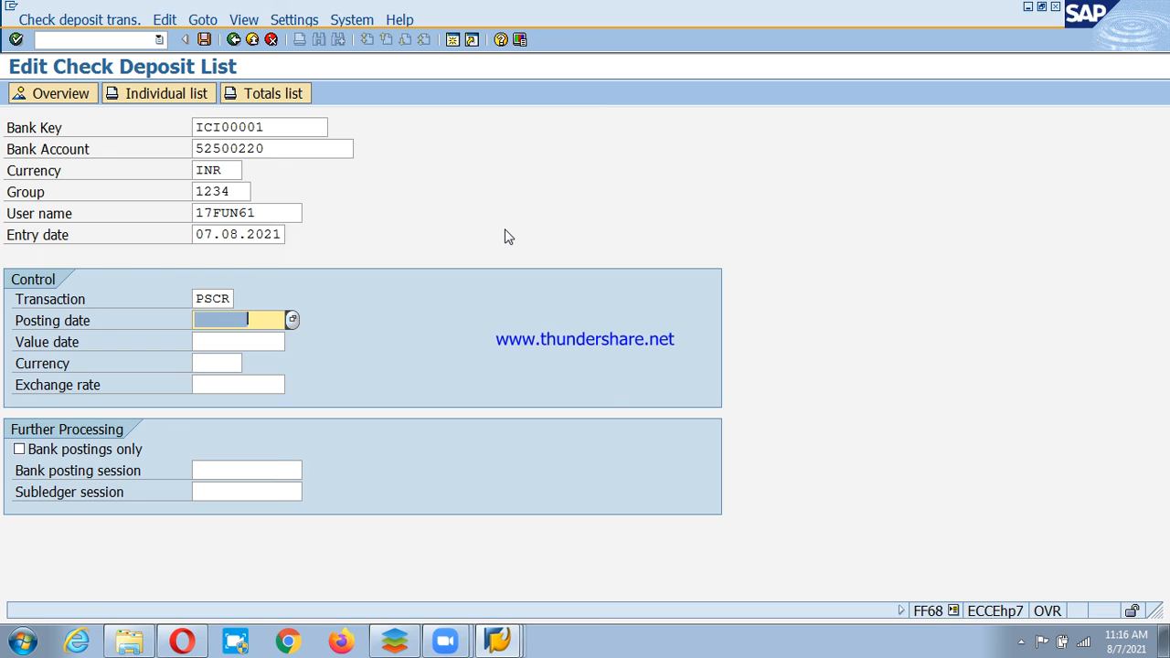
{"action": "type", "text": "08.08"}
{"action": "key", "text": "BackSpace"}
{"action": "key", "text": "BackSpace"}
{"action": "key", "text": "BackSpace"}
{"action": "key", "text": "BackSpace"}
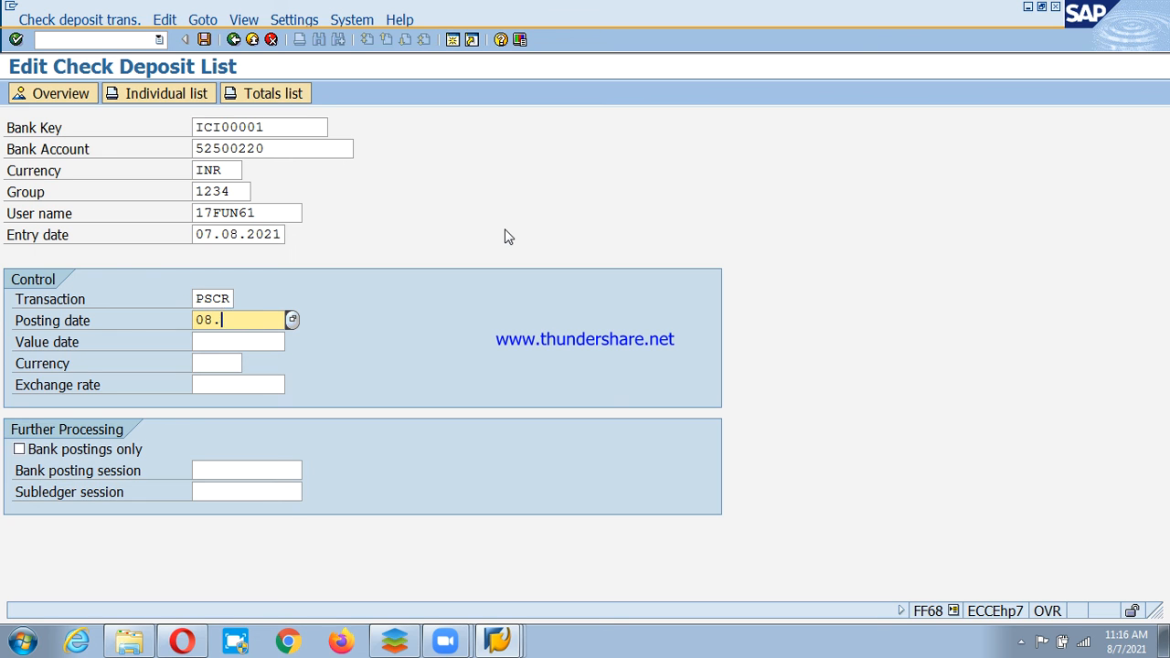
{"action": "type", "text": "7.08.2021"}
{"action": "left_click", "coordinate": [234, 342]}
{"action": "left_click", "coordinate": [228, 363]}
{"action": "left_click", "coordinate": [248, 342]}
{"action": "type", "text": "0"}
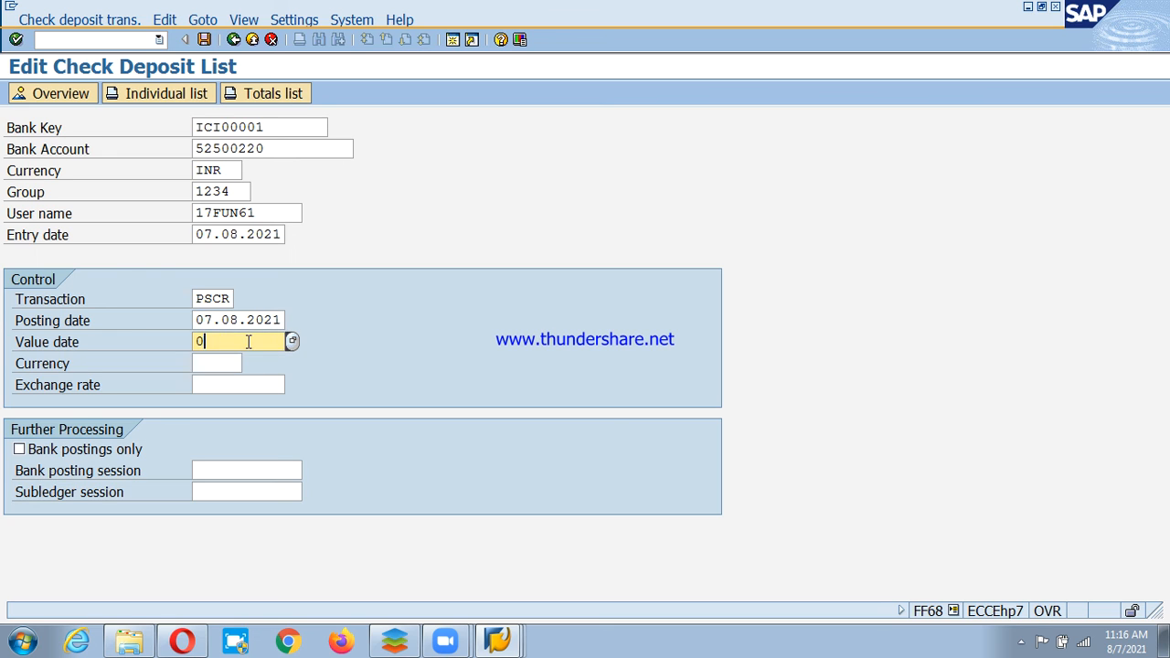
{"action": "type", "text": "7.08.2021"}
{"action": "left_click", "coordinate": [227, 363]}
{"action": "type", "text": "inr"}
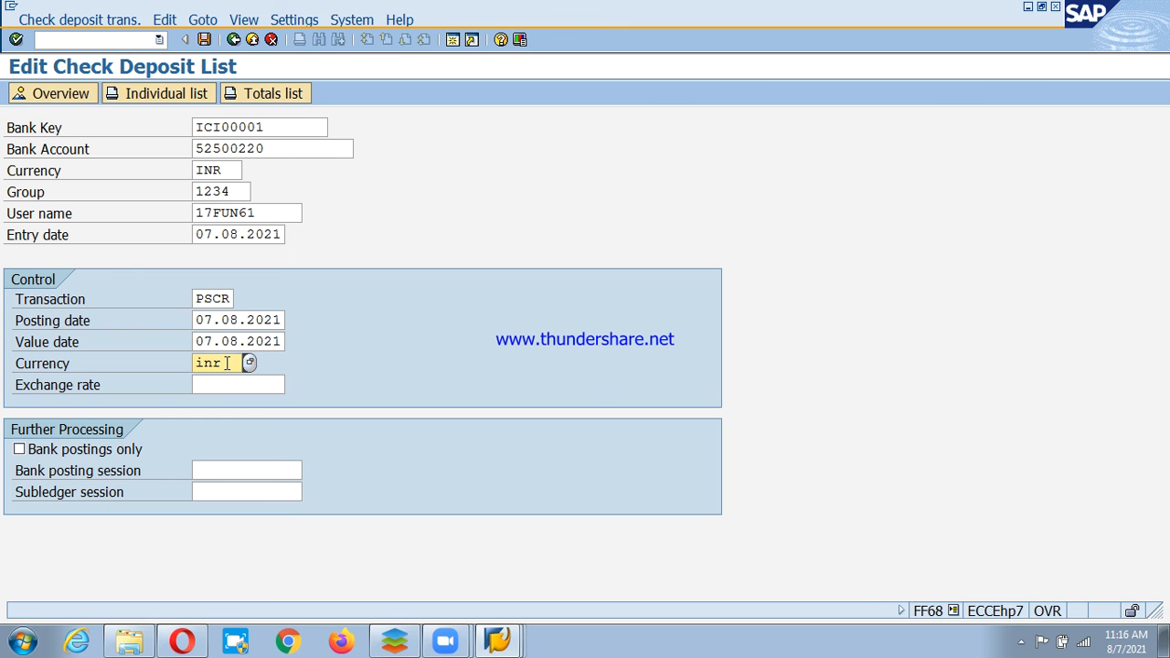
{"action": "key", "text": "Return"}
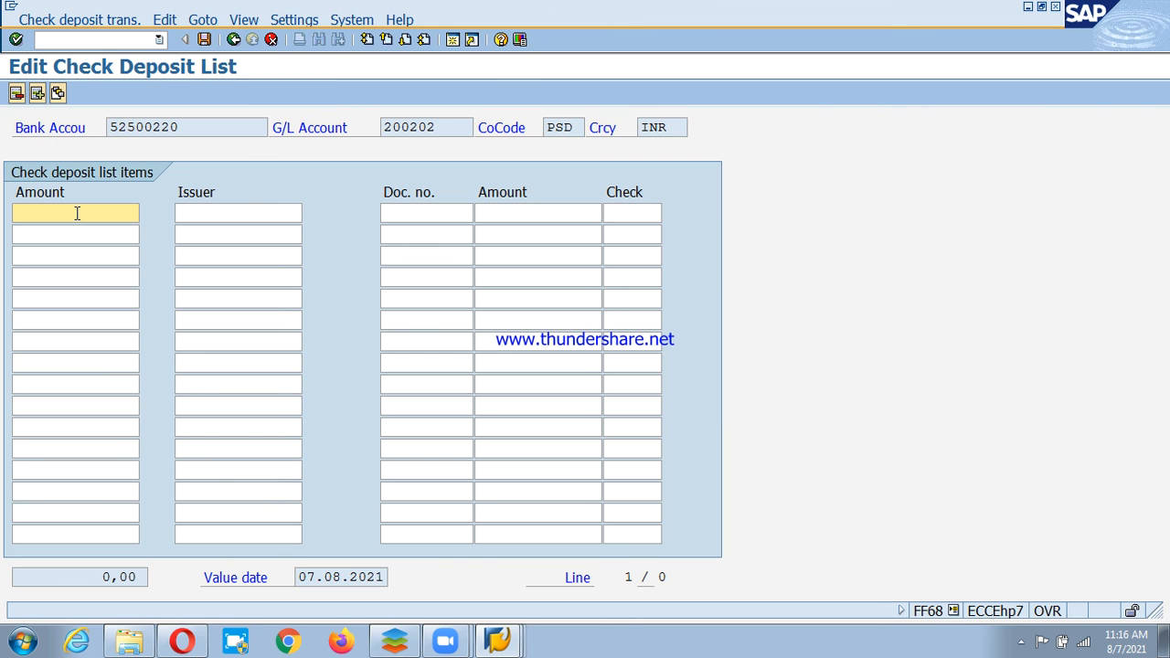
Add a 500000 cheque issued by Customer and save the deposit list.
{"action": "type", "text": "500000"}
{"action": "left_click", "coordinate": [239, 213]}
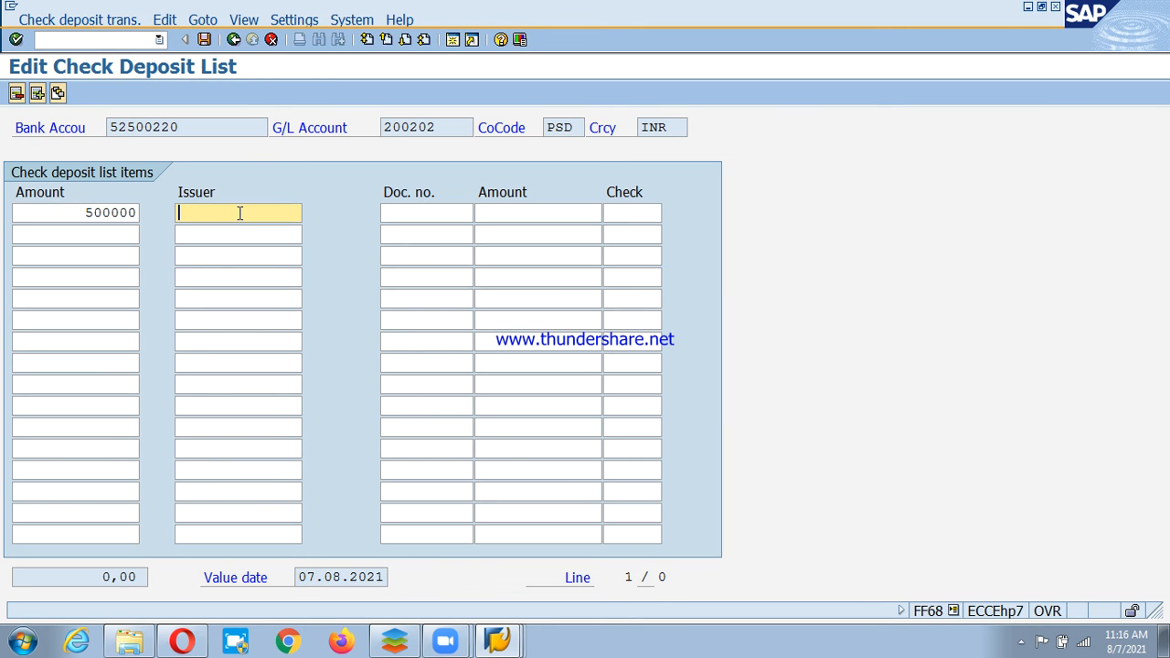
{"action": "type", "text": "Customer"}
{"action": "key", "text": "Return"}
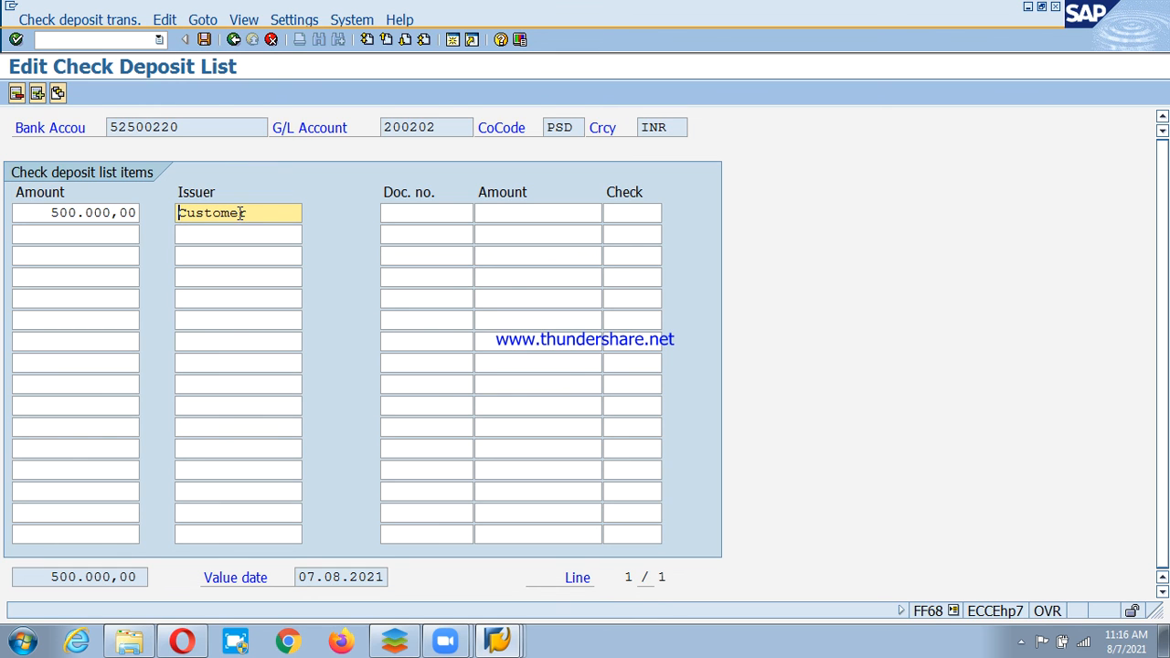
{"action": "key", "text": "ctrl+s"}
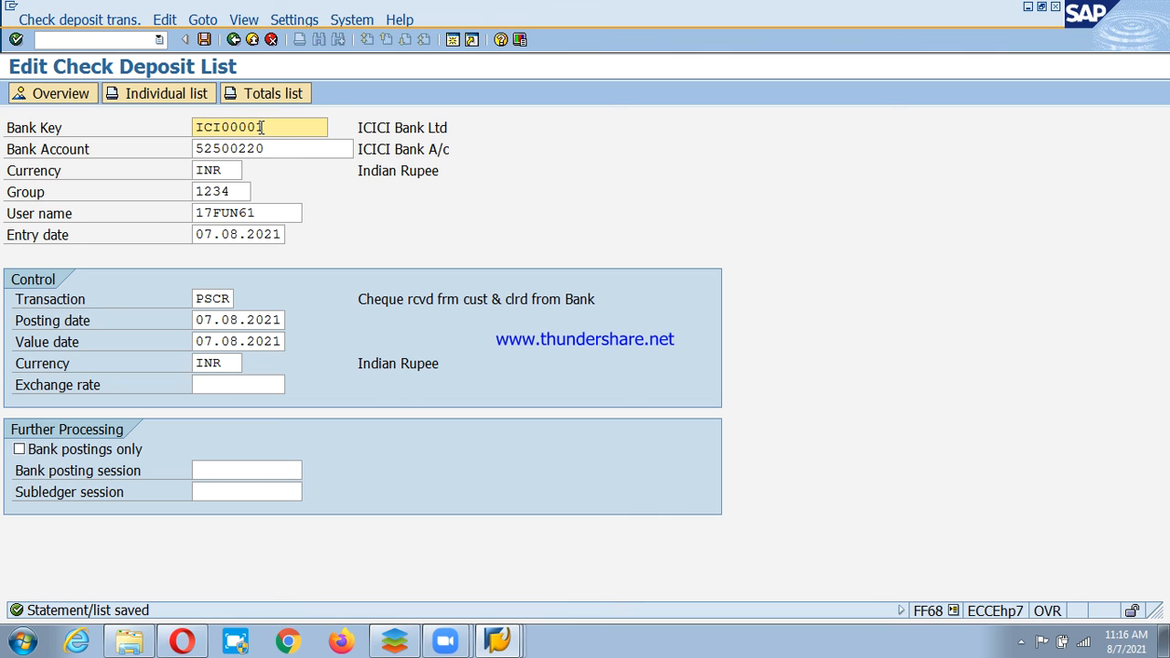
Post the deposit list via Check deposit trans. > Post > Individual list.
{"action": "left_click", "coordinate": [66, 19]}
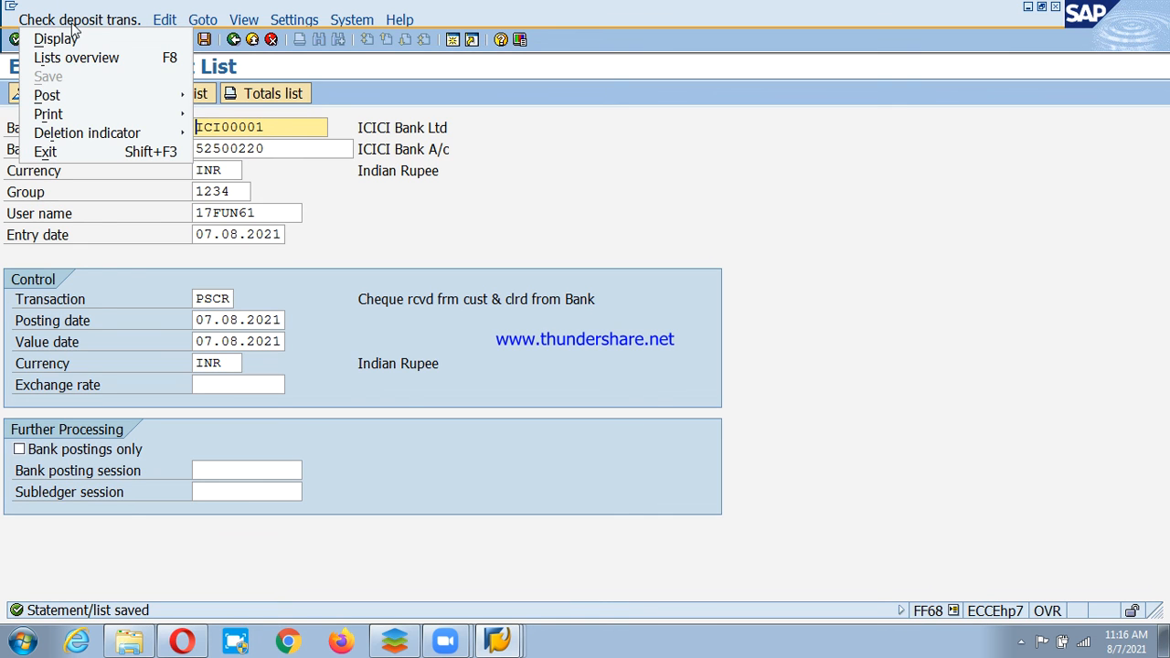
{"action": "mouse_move", "coordinate": [93, 95]}
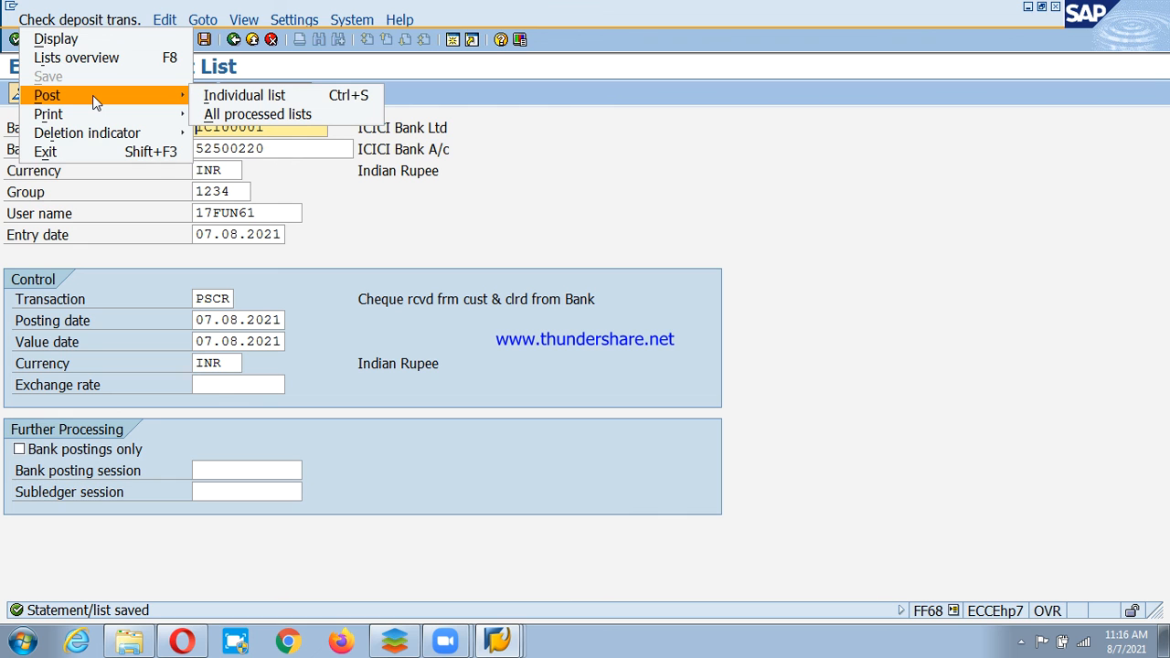
{"action": "left_click", "coordinate": [236, 97]}
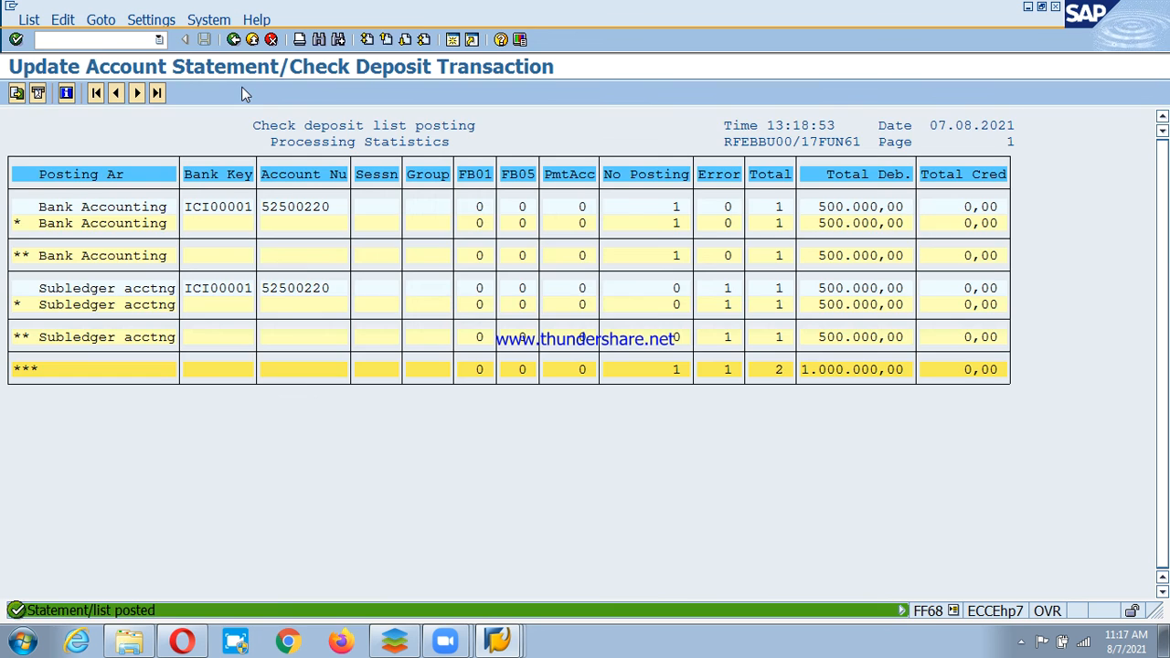
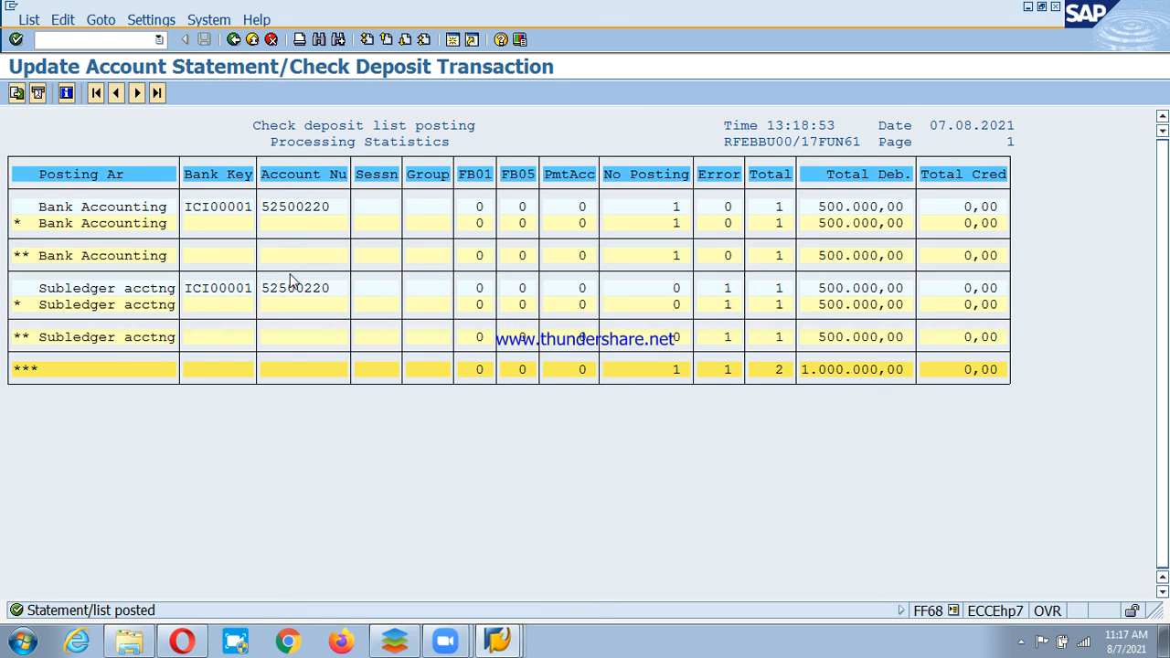
Back out to SAP Easy Access and launch FF67 - Manual Entry under Incomings > Bank Statement.
{"action": "key", "text": "F3"}
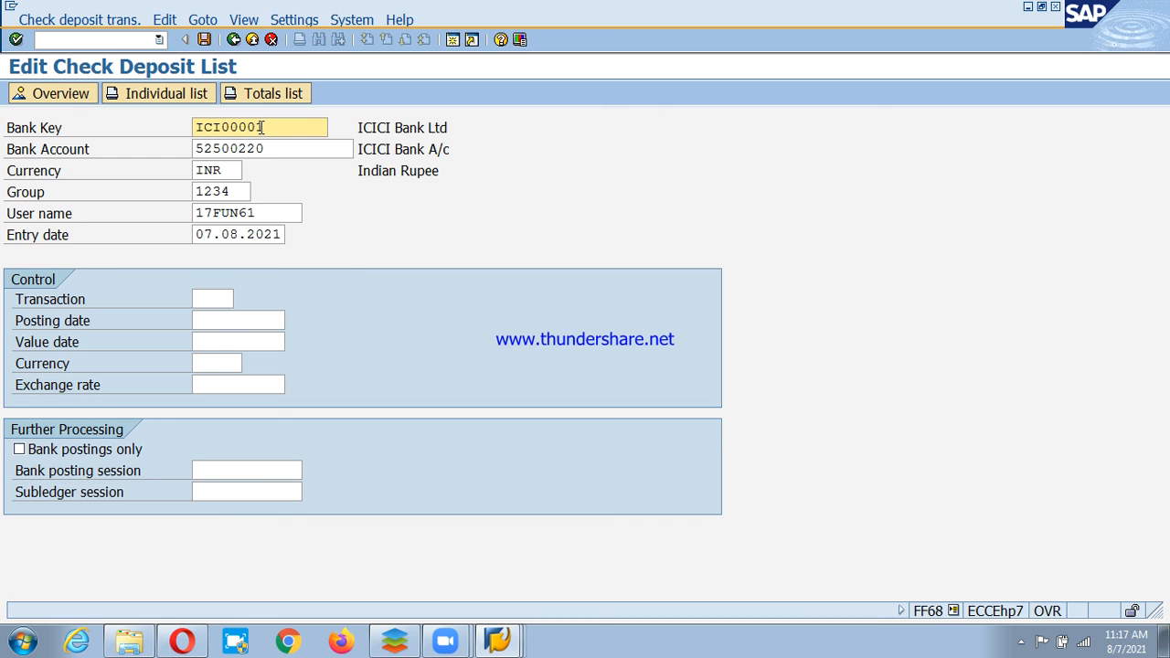
{"action": "key", "text": "F3"}
{"action": "double_click", "coordinate": [162, 488]}
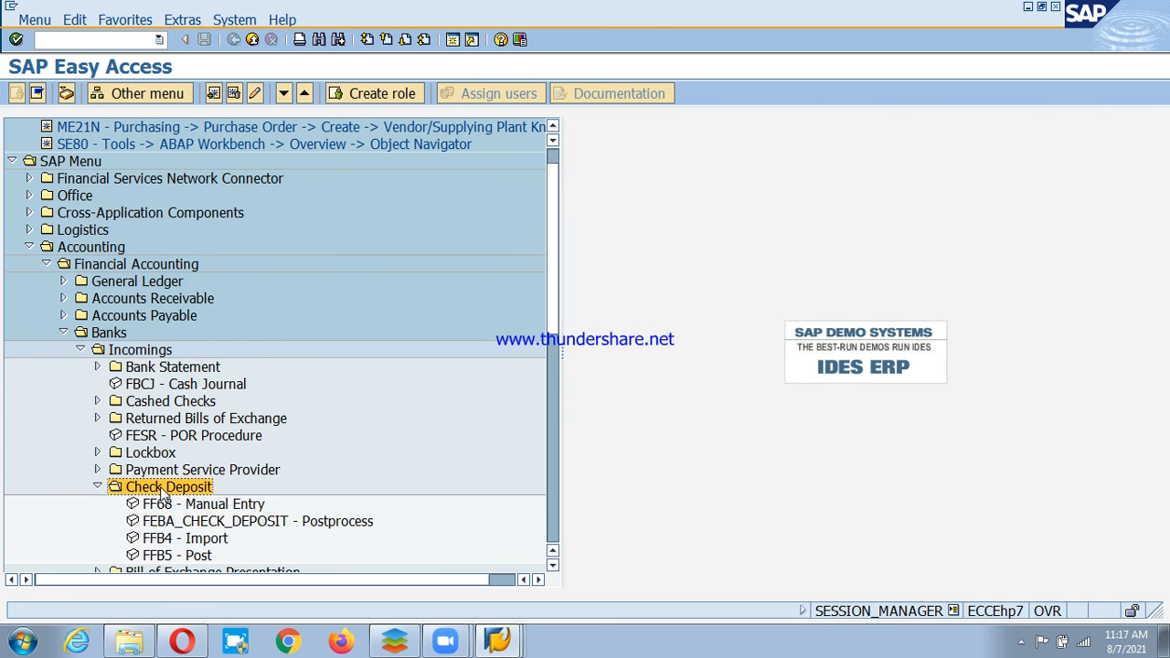
{"action": "left_click", "coordinate": [195, 471]}
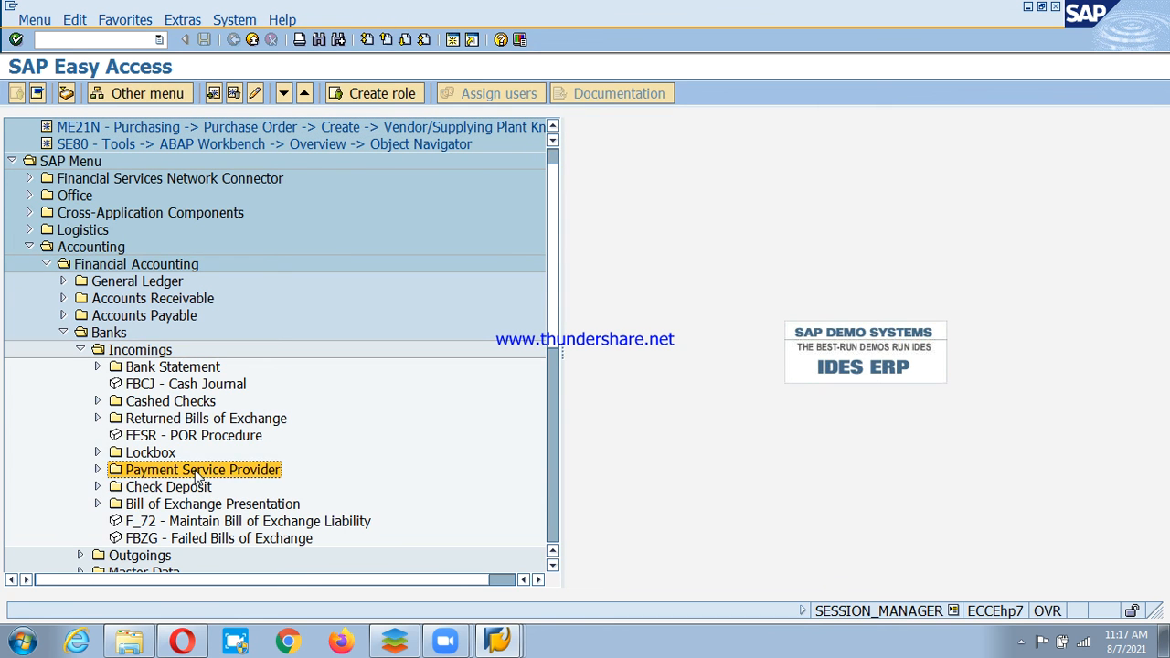
{"action": "double_click", "coordinate": [165, 370]}
{"action": "left_click", "coordinate": [198, 387]}
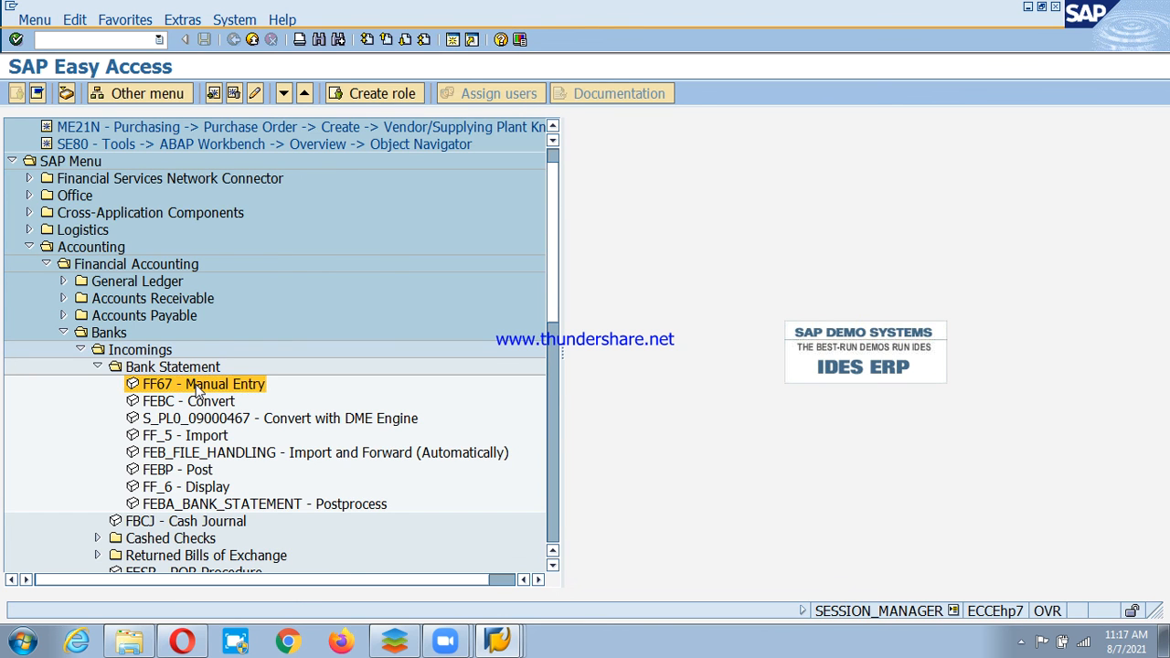
{"action": "double_click", "coordinate": [197, 387]}
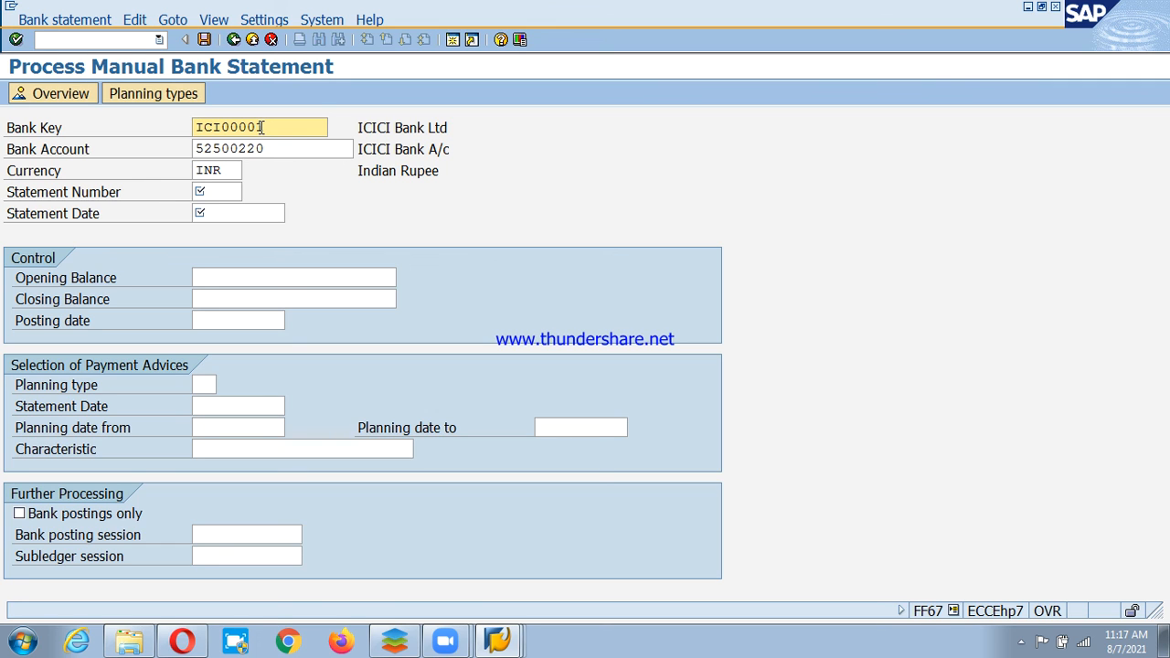
Enter statement number 1, date 07.08.2021, opening balance 0 and closing balance 500000, then continue.
{"action": "key", "text": "Tab"}
{"action": "key", "text": "Tab"}
{"action": "key", "text": "Tab"}
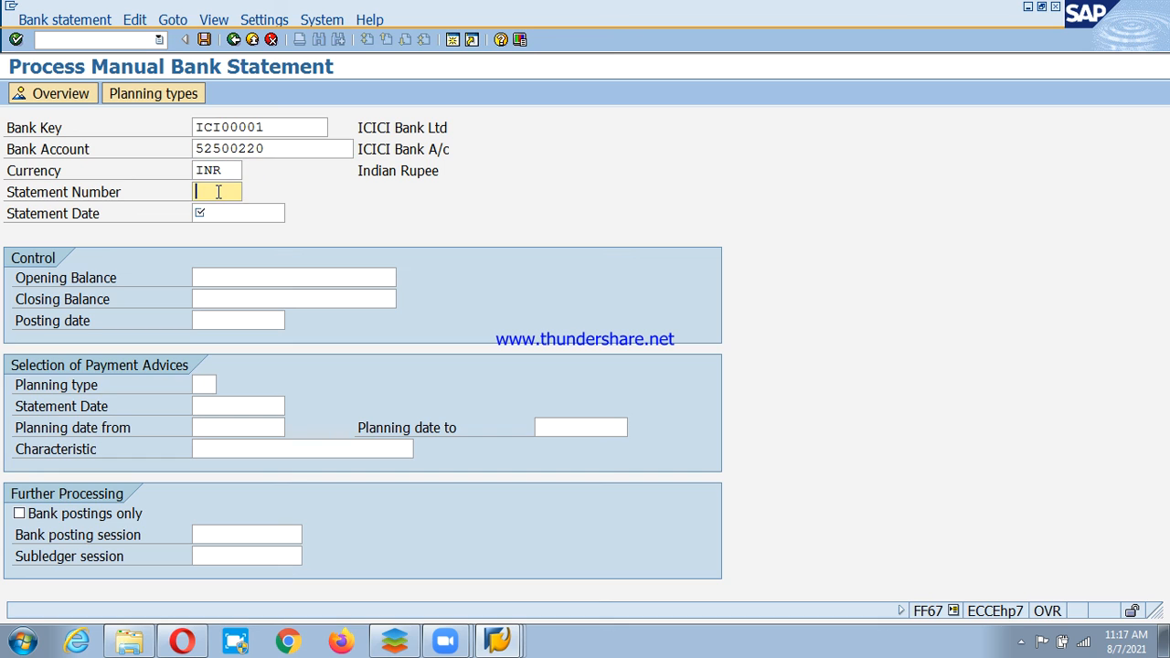
{"action": "type", "text": "1"}
{"action": "key", "text": "Tab"}
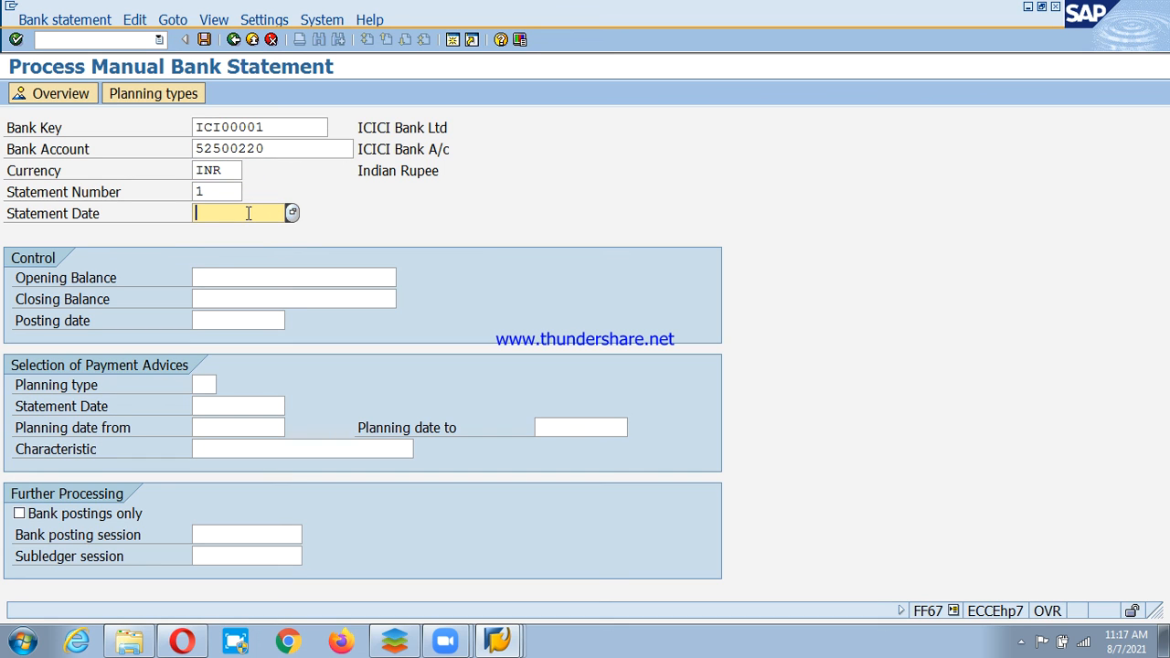
{"action": "type", "text": "07.08.2021"}
{"action": "left_click", "coordinate": [296, 278]}
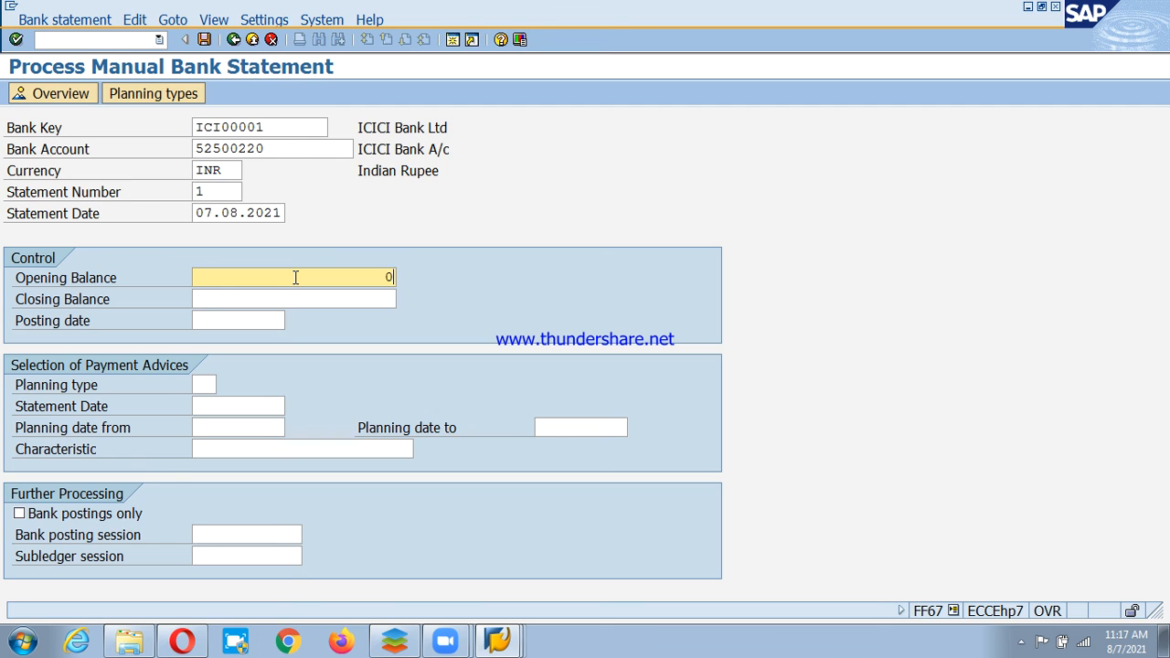
{"action": "left_click", "coordinate": [295, 299]}
{"action": "type", "text": "500000"}
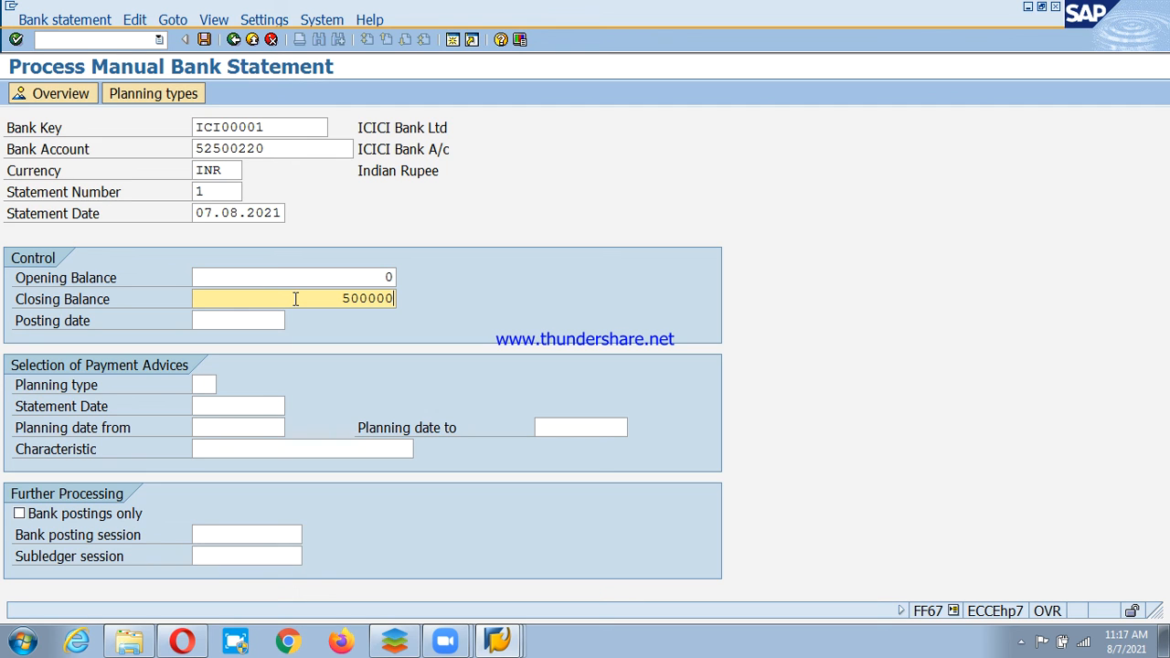
{"action": "type", "text": "0"}
{"action": "left_click", "coordinate": [206, 385]}
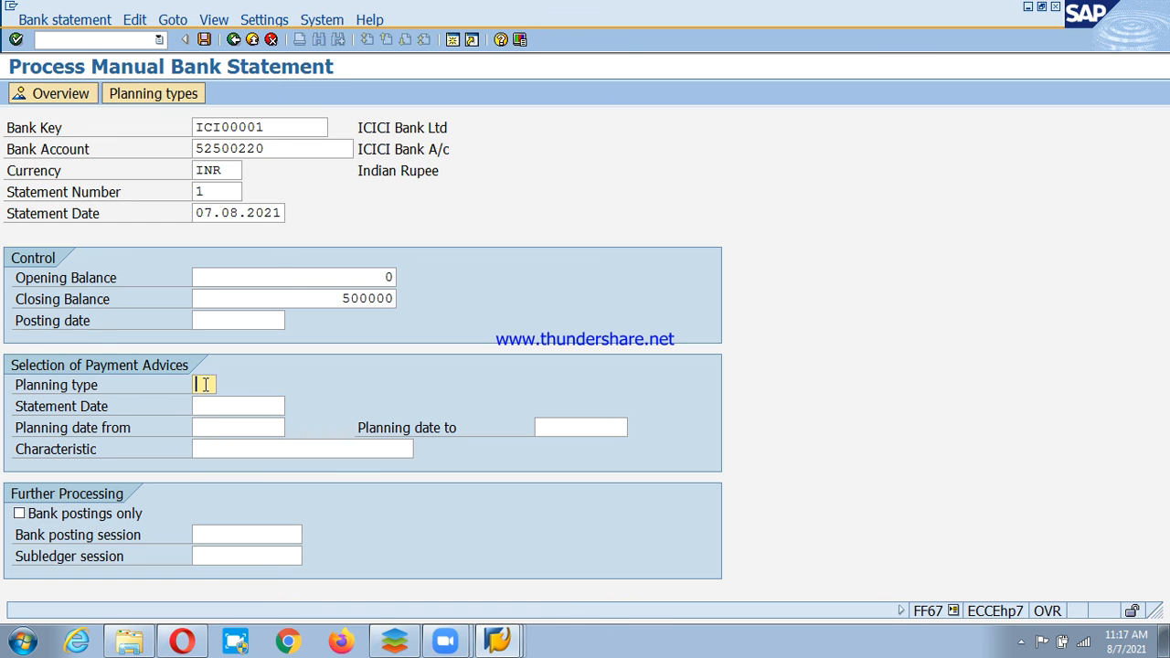
{"action": "key", "text": "Return"}
{"action": "key", "text": "Return"}
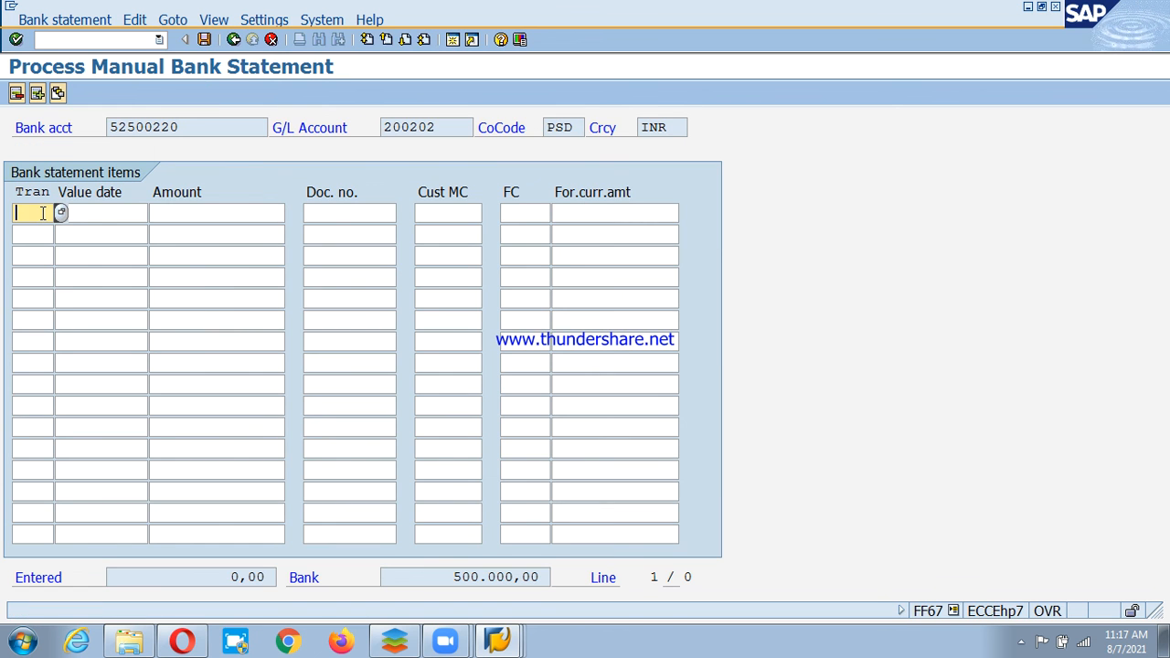
Give the new item transaction type PSCD and value date 08.07.2021.
{"action": "key", "text": "F4"}
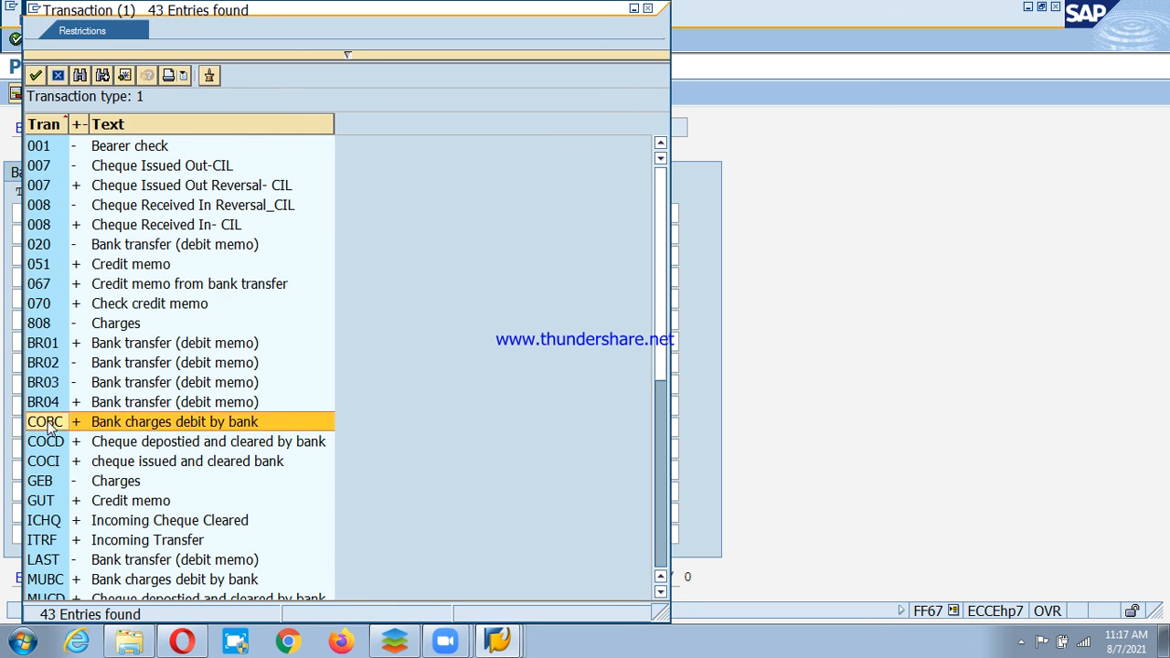
{"action": "scroll", "coordinate": [51, 464], "scroll_direction": "down", "scroll_amount": 7}
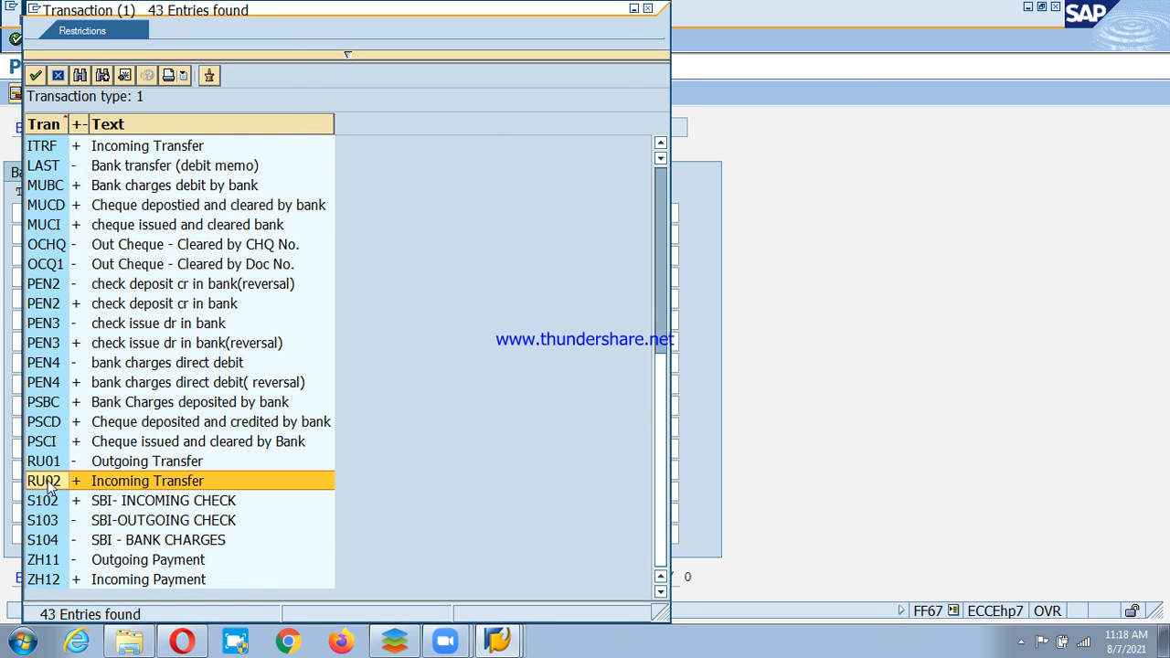
{"action": "double_click", "coordinate": [48, 426]}
{"action": "left_click", "coordinate": [114, 212]}
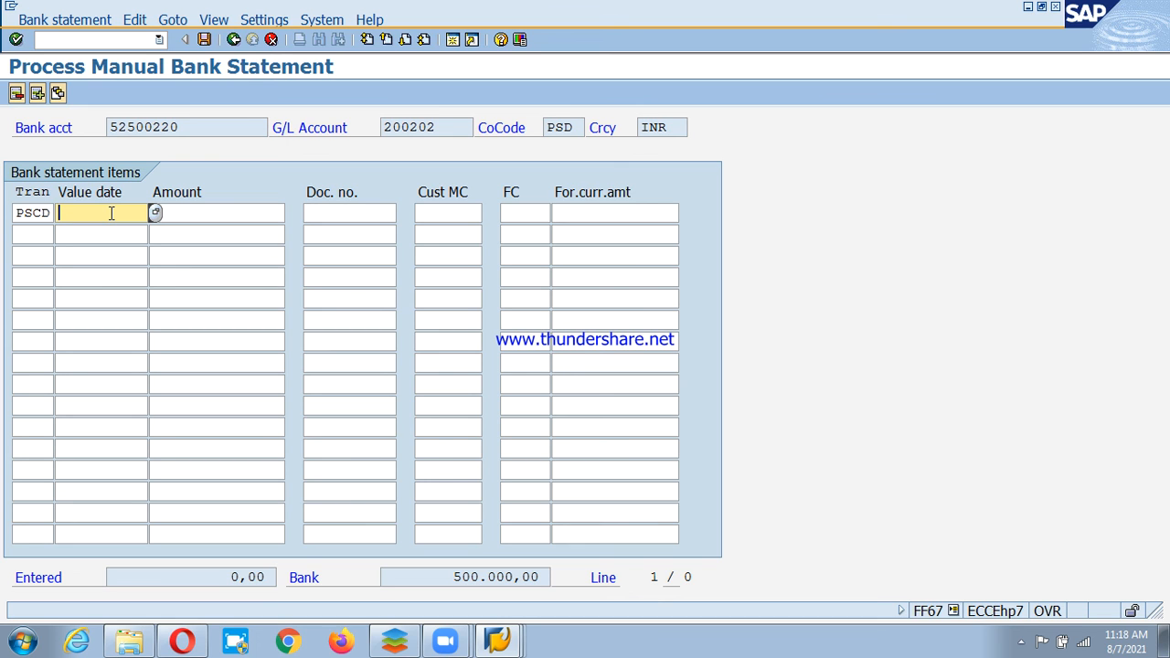
{"action": "type", "text": "085.0"}
{"action": "key", "text": "BackSpace"}
{"action": "key", "text": "BackSpace"}
{"action": "key", "text": "BackSpace"}
{"action": "type", "text": ".07.2021"}
Enter the item amount 500000, confirm it, and save the bank statement.
{"action": "left_click", "coordinate": [218, 213]}
{"action": "type", "text": "500000"}
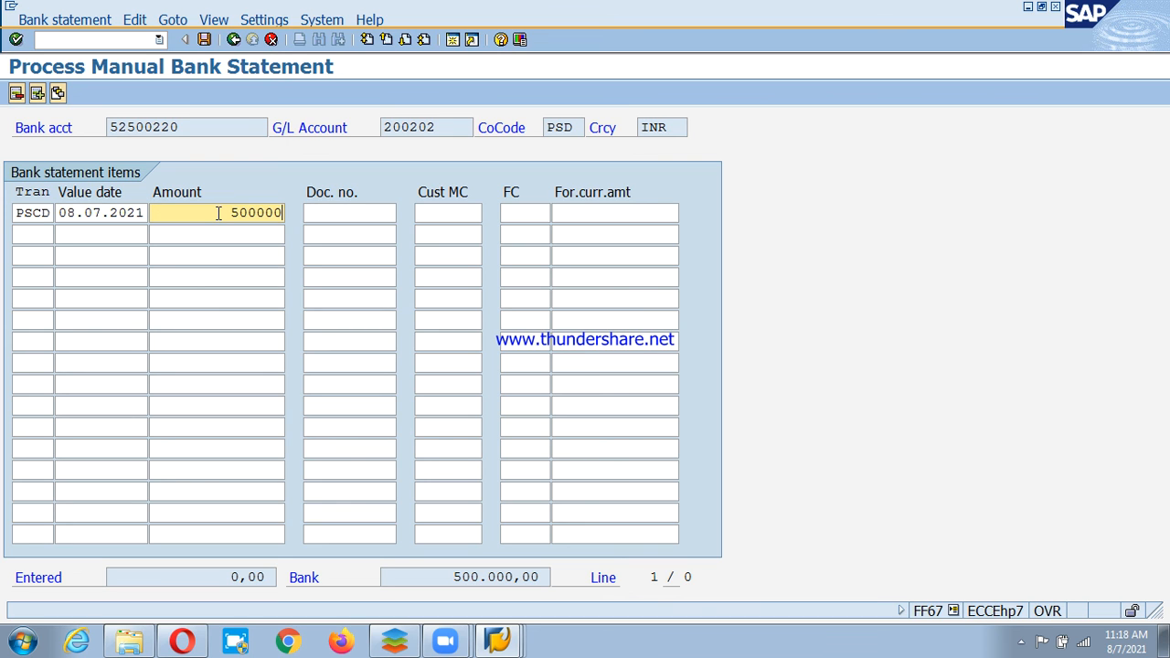
{"action": "key", "text": "Return"}
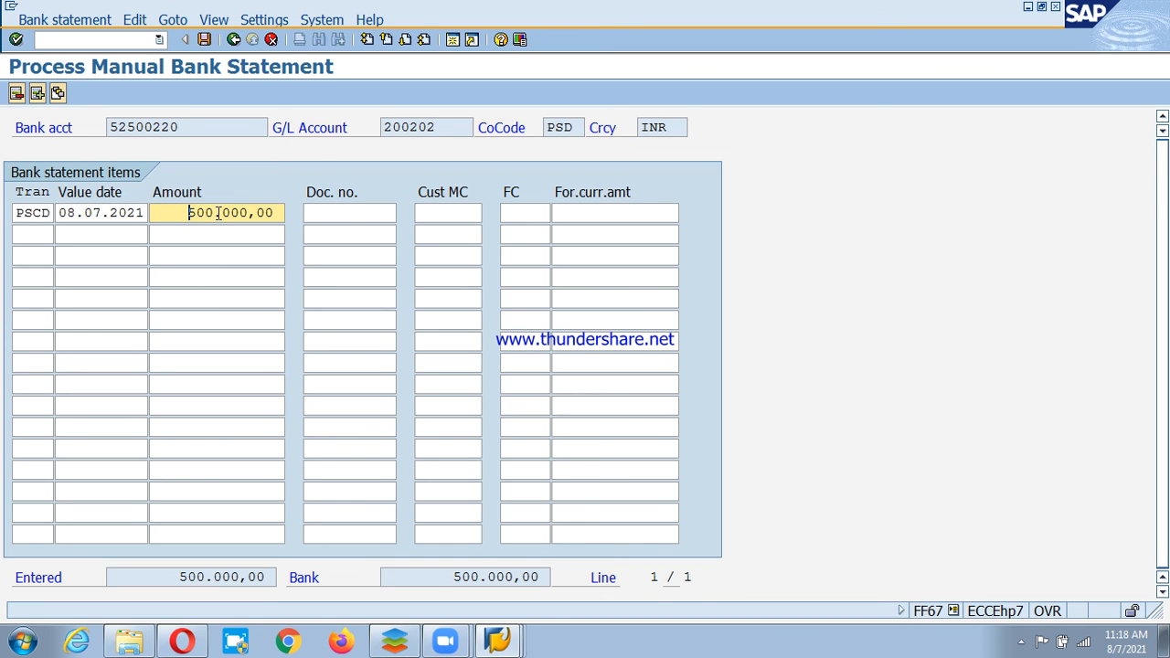
{"action": "key", "text": "ctrl+s"}
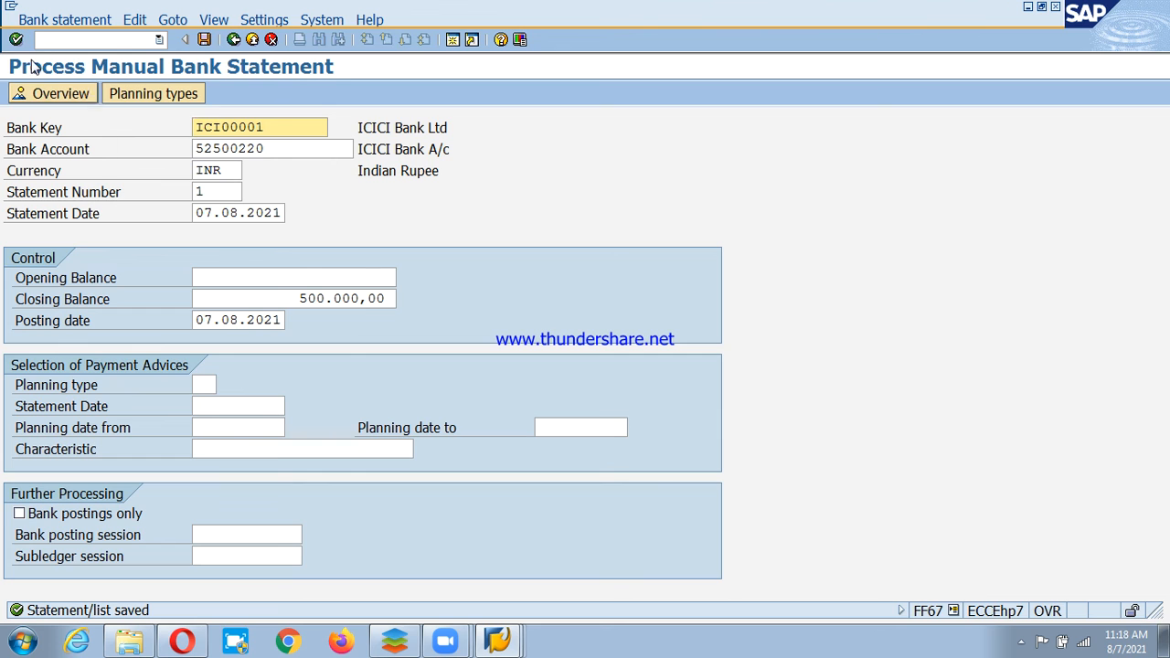
Post via Bank statement > Post > Individual statement, review the statistics, then return to Easy Access.
{"action": "left_click", "coordinate": [43, 20]}
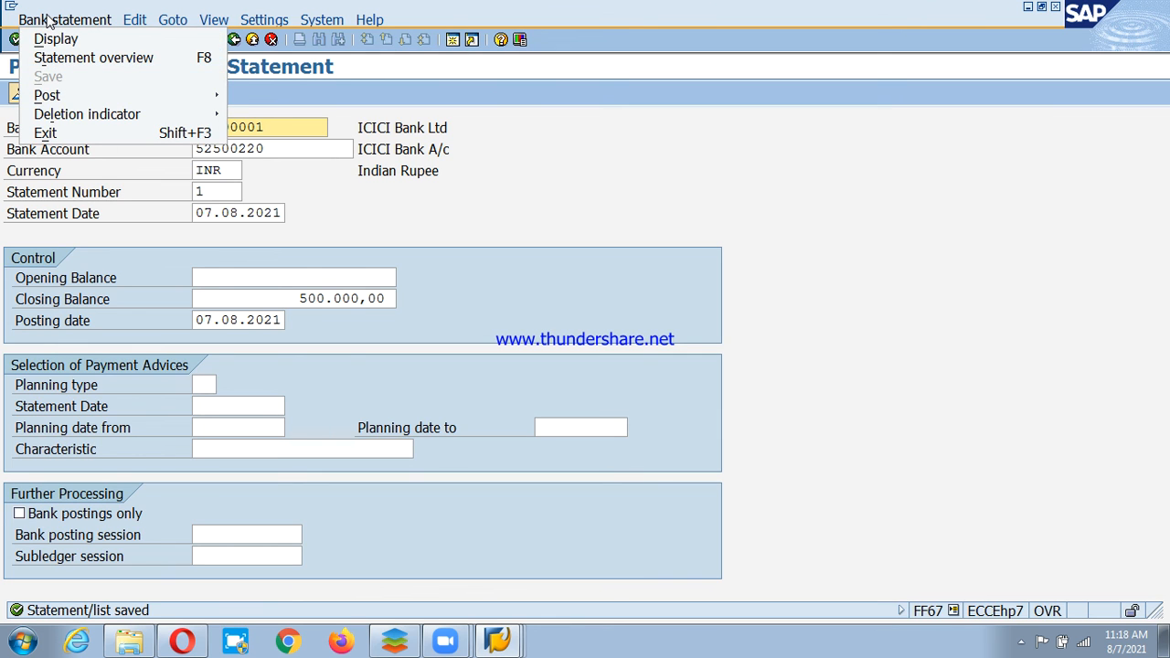
{"action": "mouse_move", "coordinate": [69, 98]}
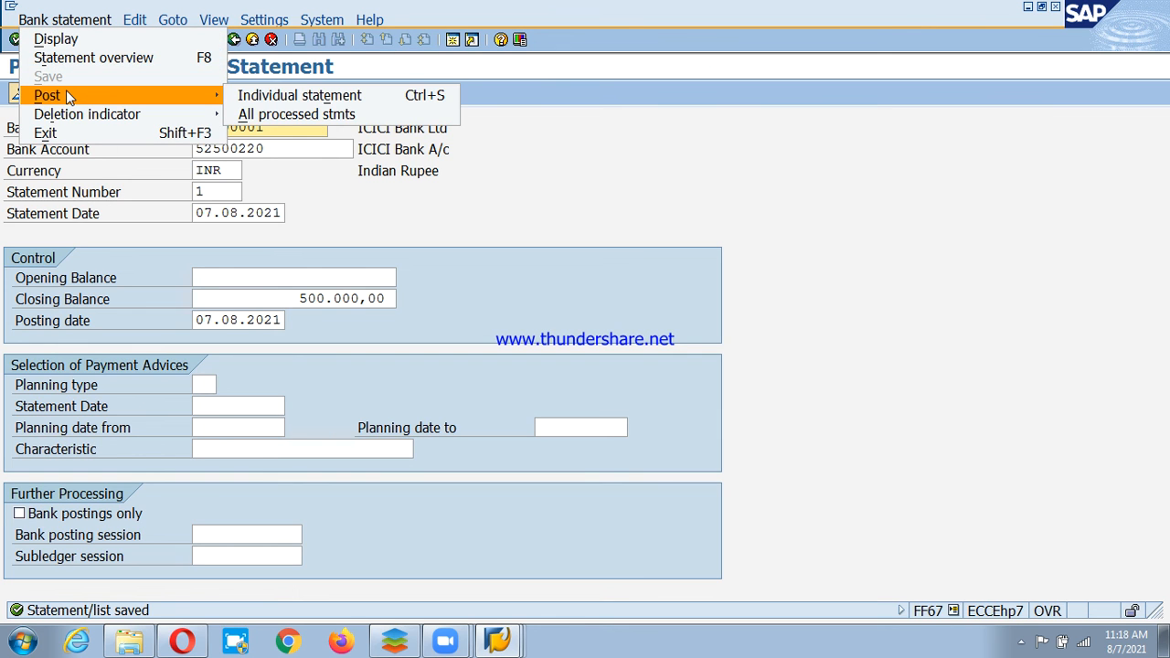
{"action": "left_click", "coordinate": [292, 101]}
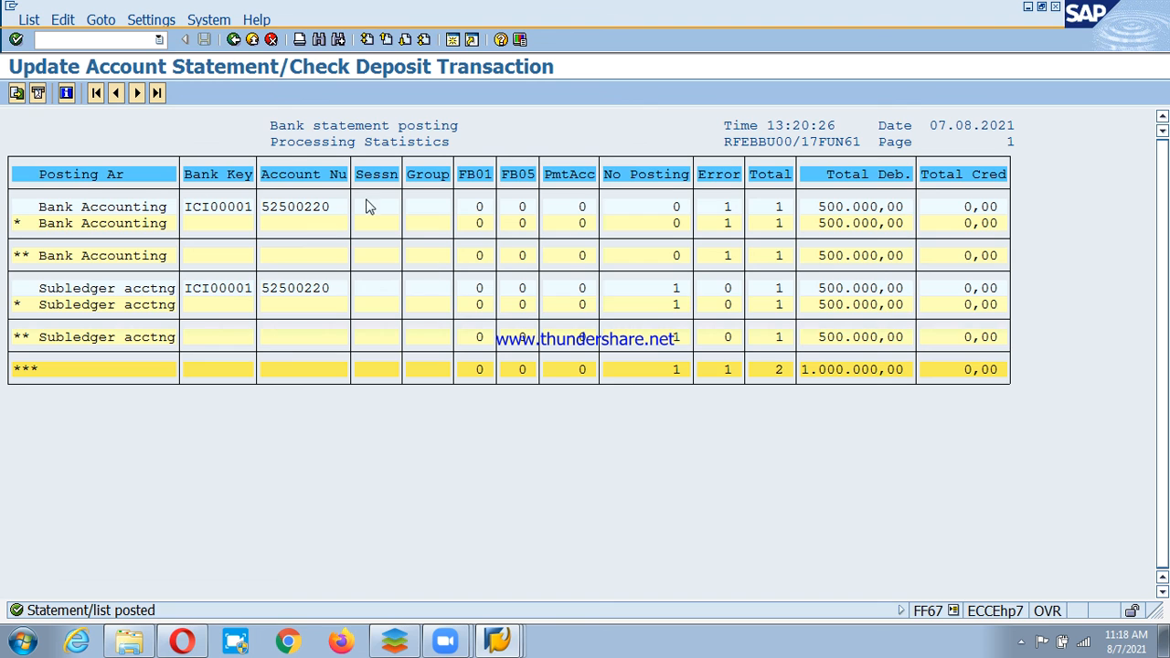
{"action": "left_click", "coordinate": [233, 41]}
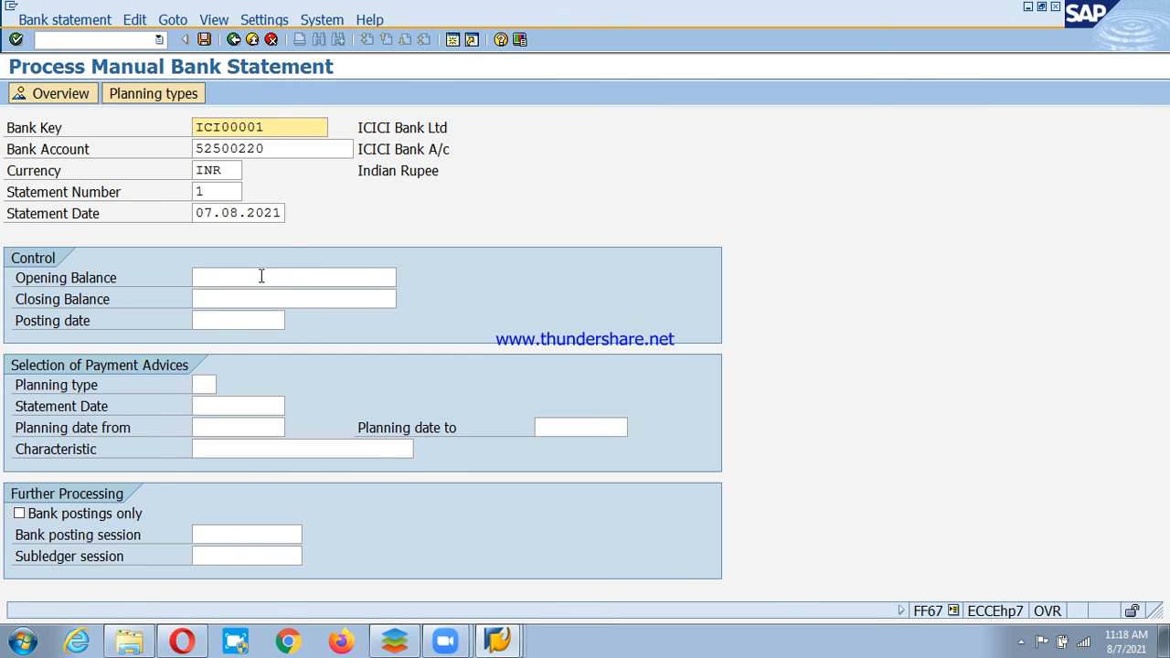
{"action": "left_click", "coordinate": [293, 278]}
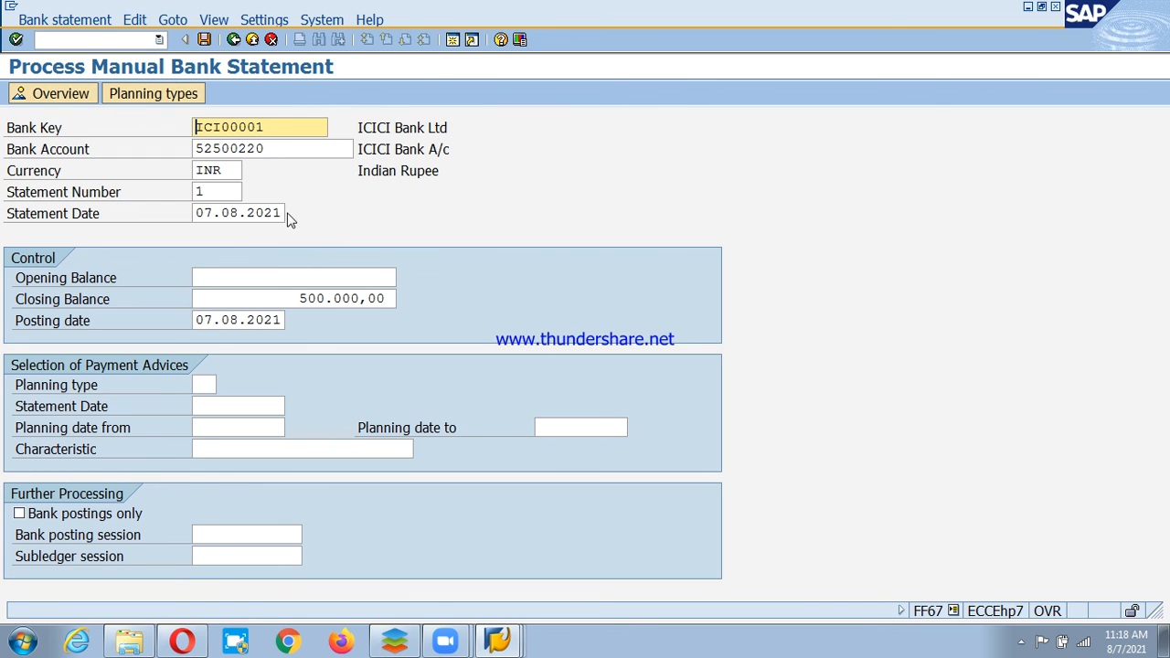
{"action": "key", "text": "F3"}
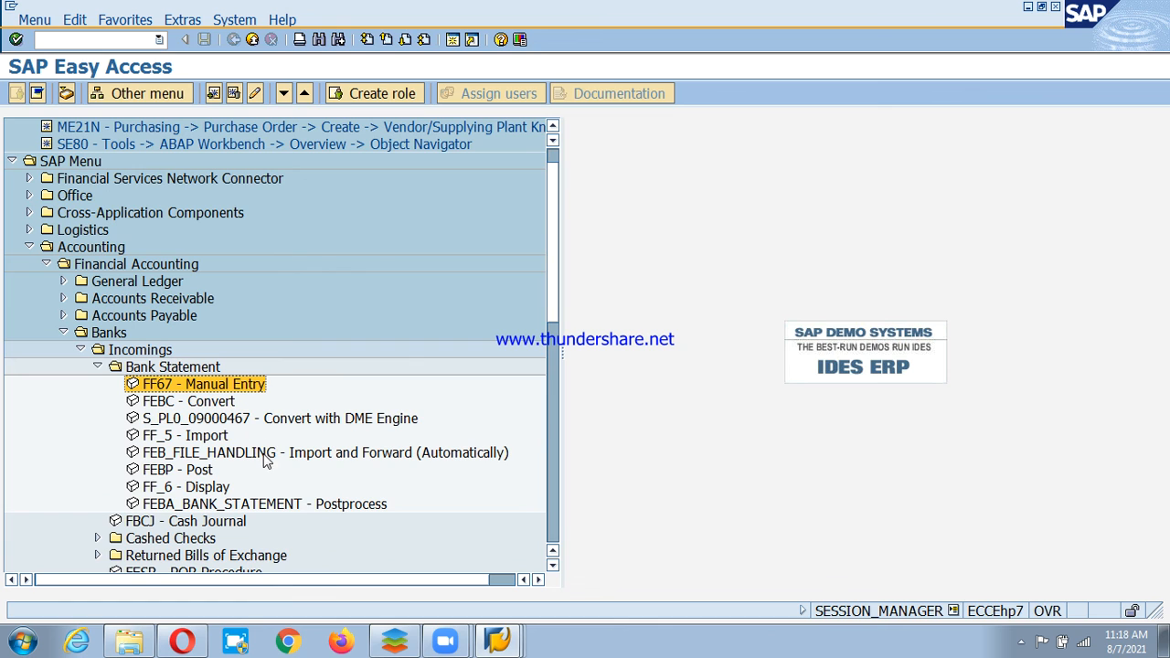
Start FF67 statement 2 dated 07.08.2021 with closing balance 200, accepting the balance warning.
{"action": "double_click", "coordinate": [186, 385]}
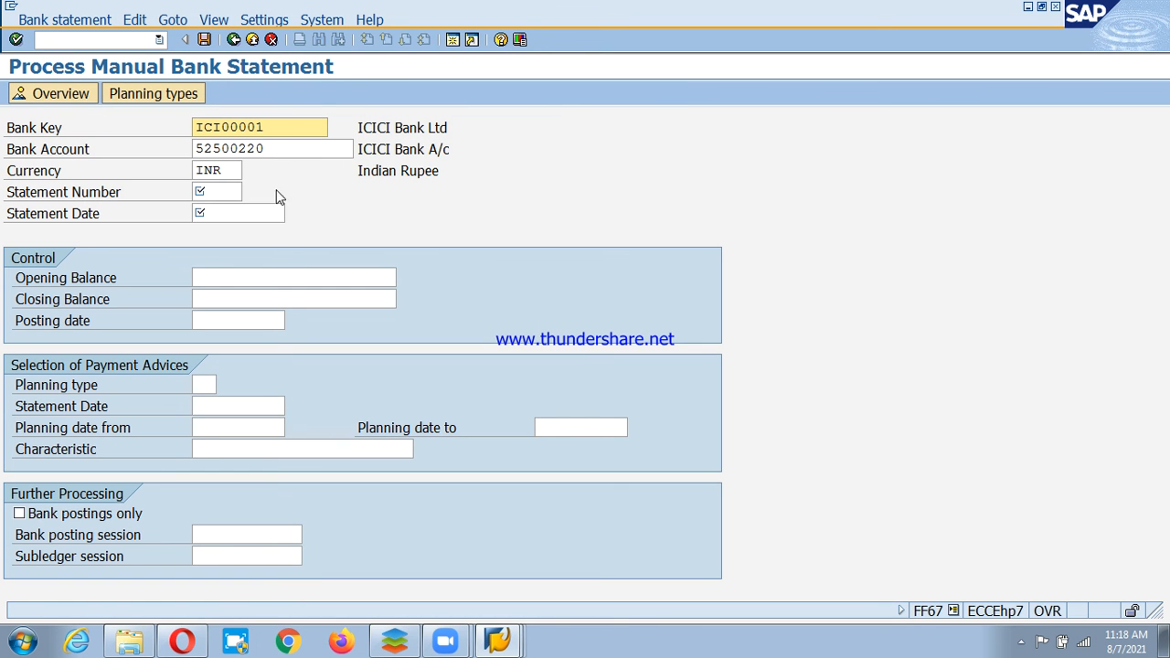
{"action": "left_click", "coordinate": [229, 192]}
{"action": "key", "text": "BackSpace"}
{"action": "key", "text": "BackSpace"}
{"action": "key", "text": "BackSpace"}
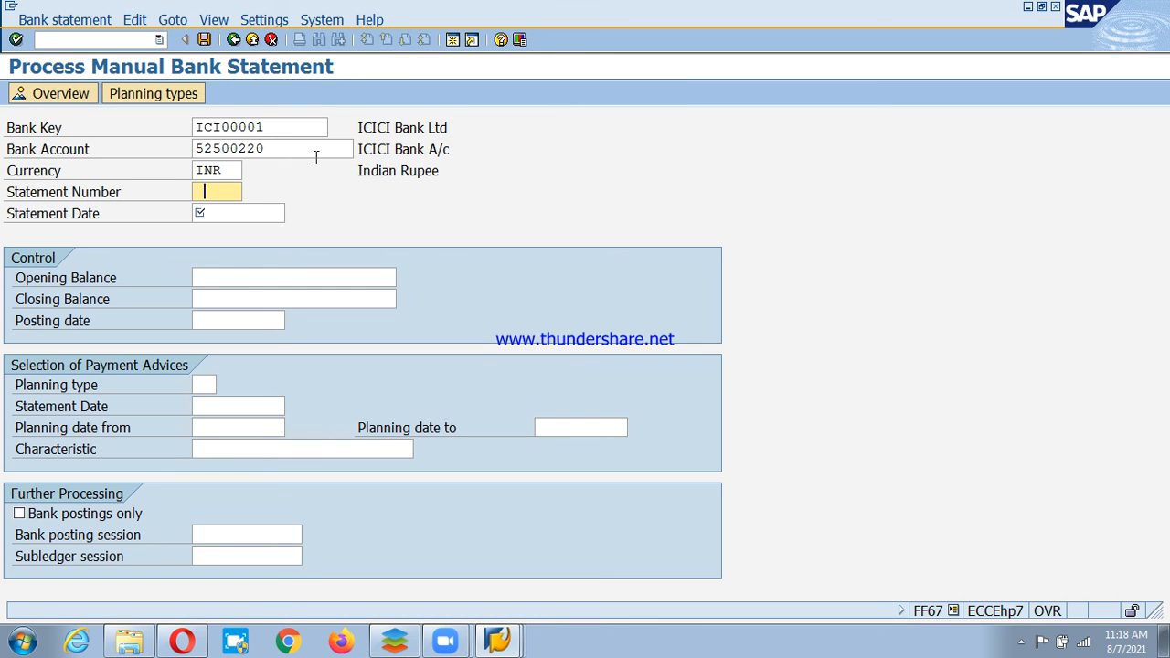
{"action": "type", "text": "2"}
{"action": "left_click", "coordinate": [247, 213]}
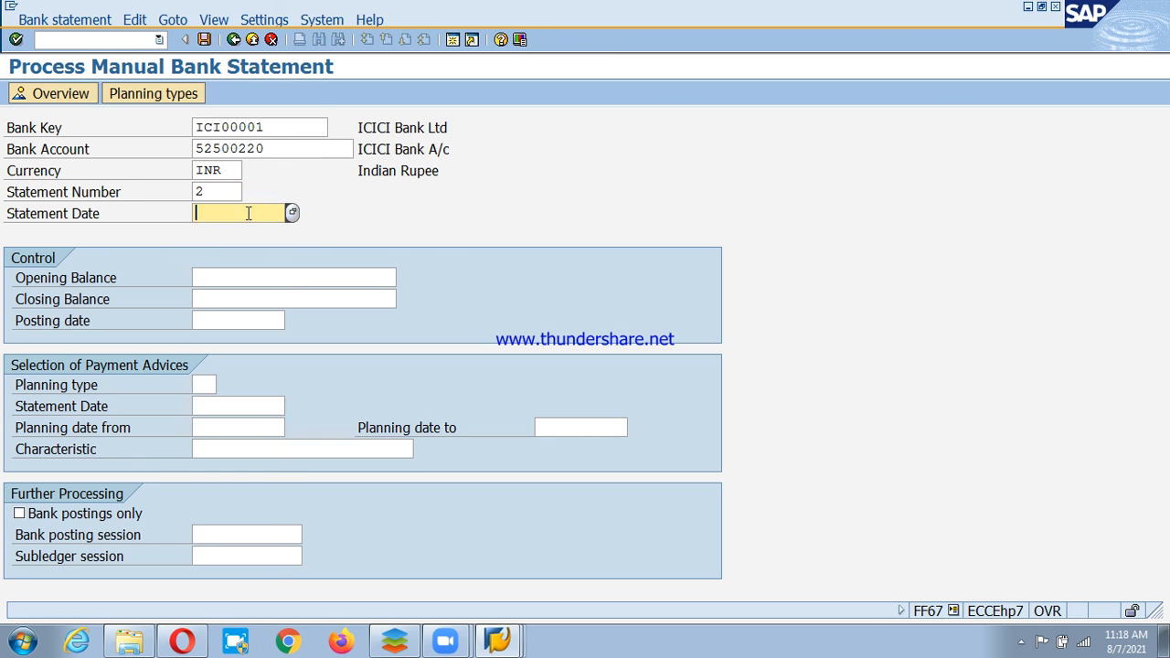
{"action": "type", "text": "07.08.2021"}
{"action": "left_click", "coordinate": [295, 278]}
{"action": "left_click", "coordinate": [296, 298]}
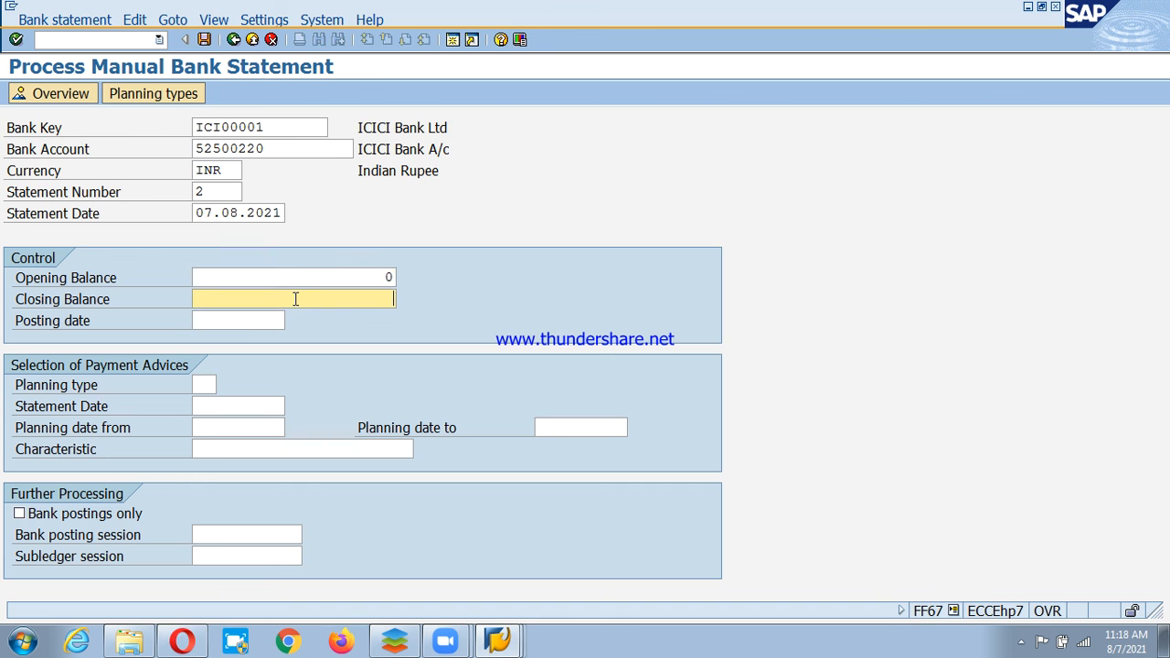
{"action": "type", "text": "200"}
{"action": "key", "text": "Return"}
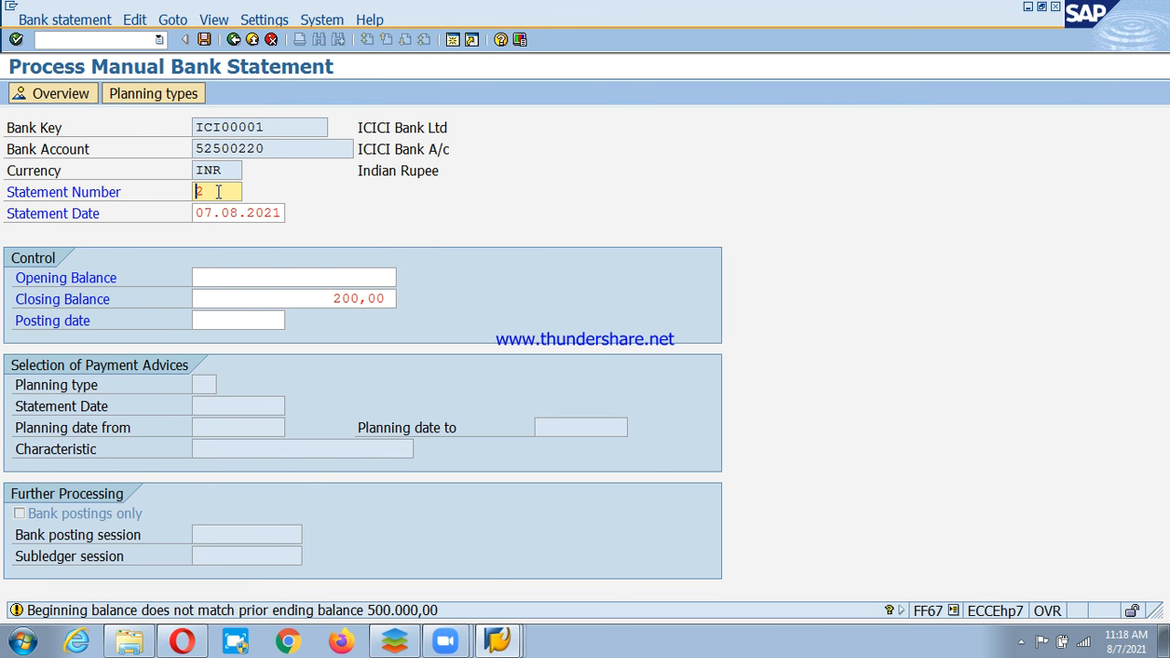
{"action": "key", "text": "Return"}
Add a PSBC item valued 07.08.2021 for 200 to statement 2 and save it.
{"action": "key", "text": "F4"}
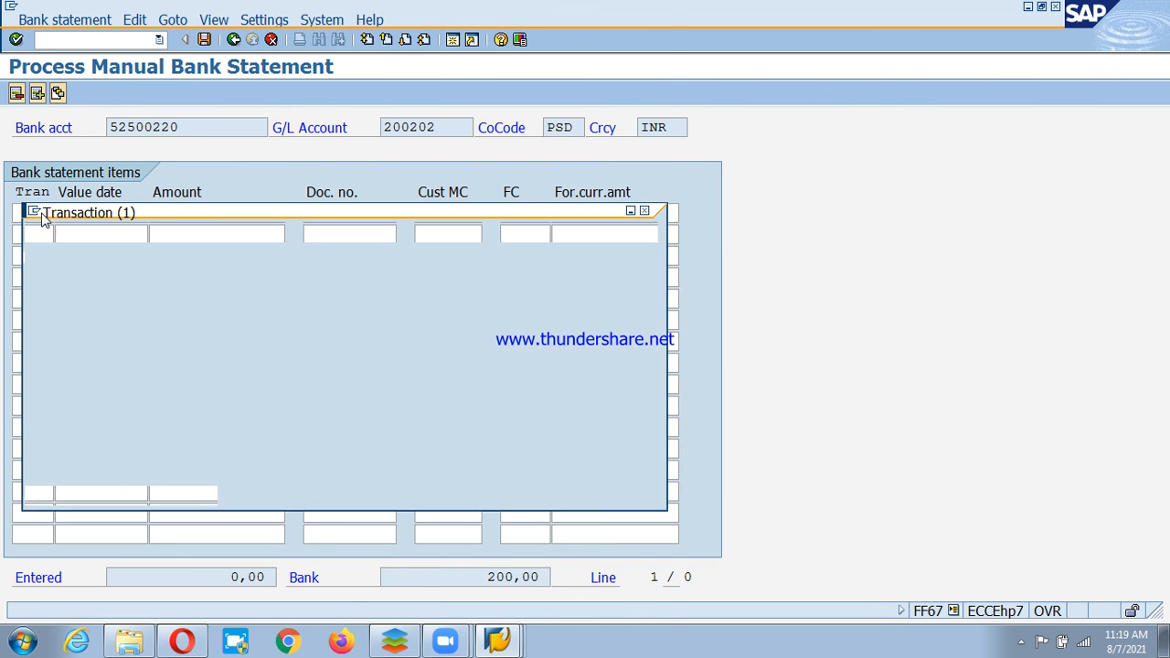
{"action": "scroll", "coordinate": [48, 211], "scroll_direction": "down", "scroll_amount": 7}
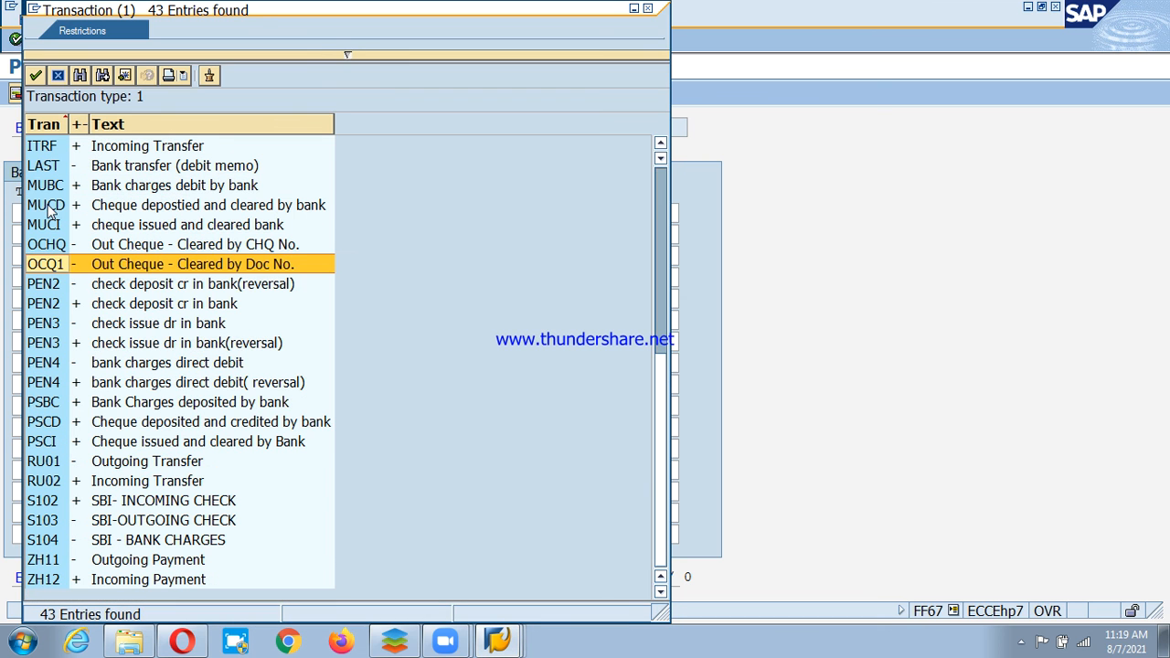
{"action": "double_click", "coordinate": [48, 404]}
{"action": "left_click", "coordinate": [111, 213]}
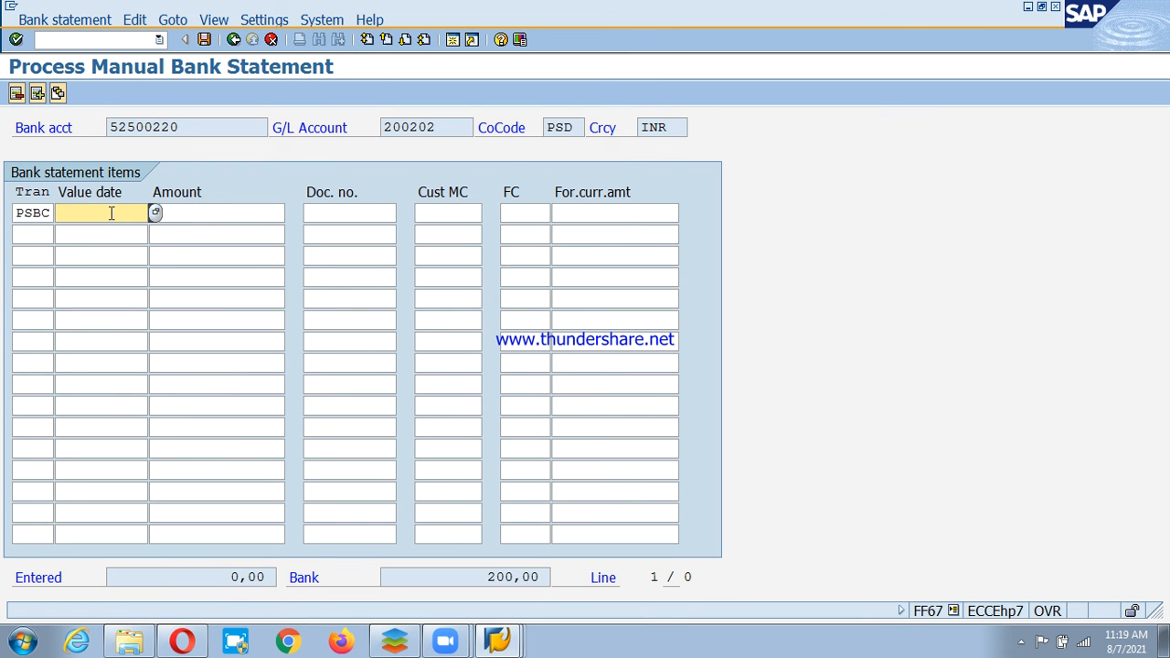
{"action": "type", "text": "07.08."}
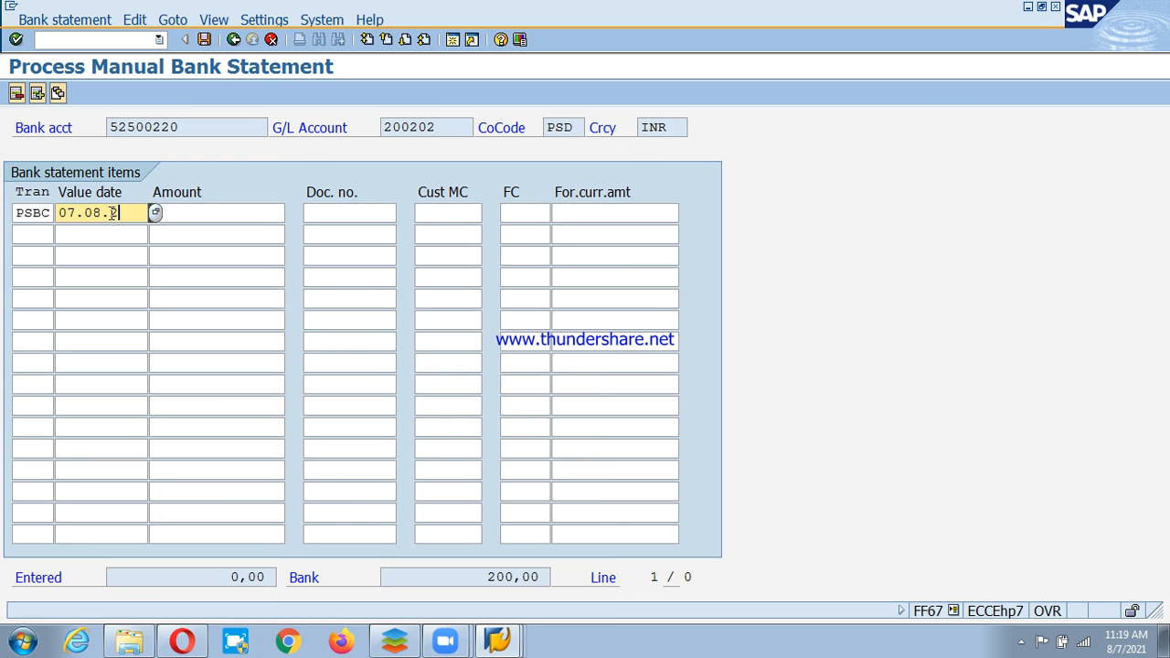
{"action": "type", "text": "2021"}
{"action": "left_click", "coordinate": [217, 213]}
{"action": "type", "text": "200"}
{"action": "key", "text": "Return"}
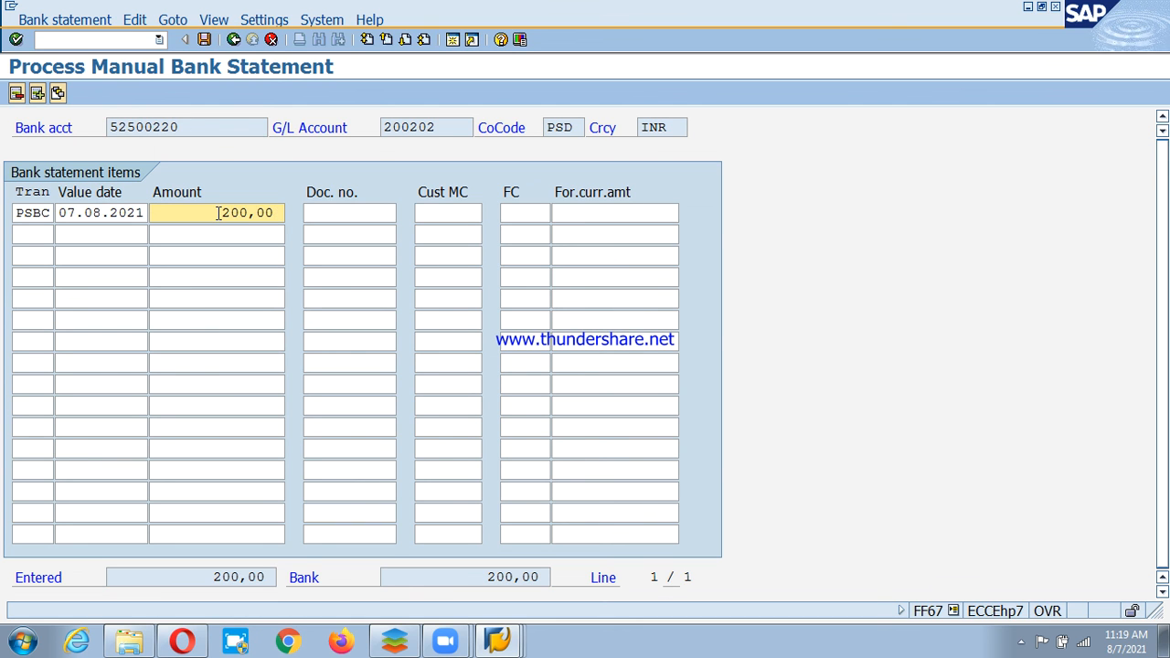
{"action": "key", "text": "ctrl+s"}
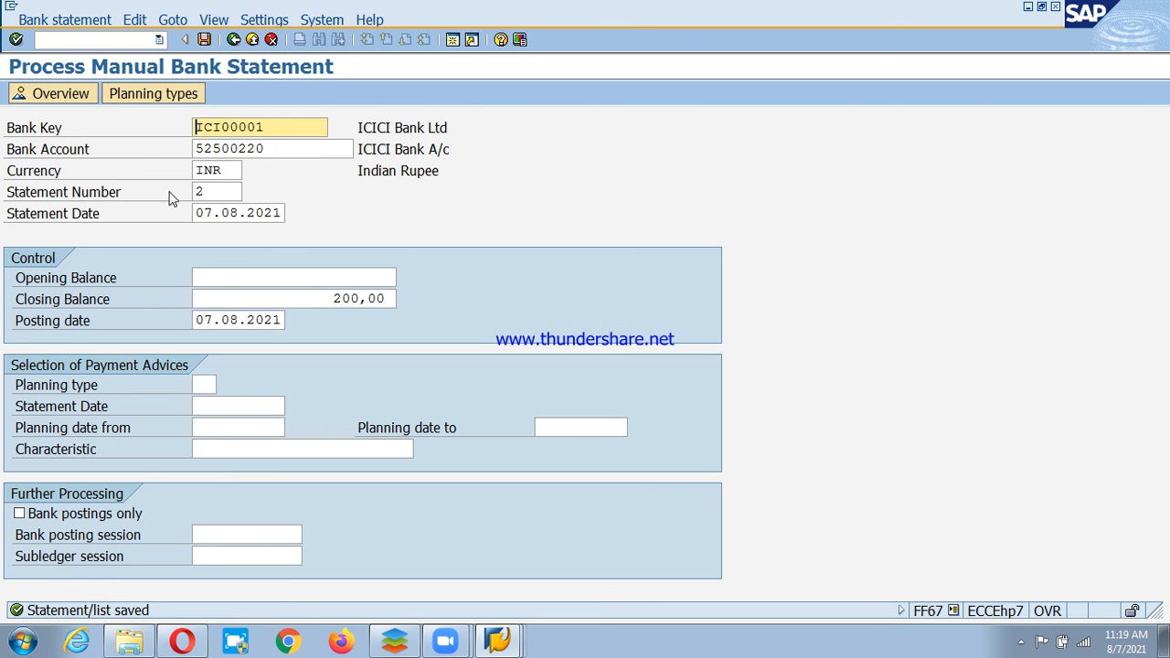
Post statement 2 via Bank statement > Post > Individual statement and leave the statistics list.
{"action": "left_click", "coordinate": [64, 19]}
{"action": "mouse_move", "coordinate": [66, 91]}
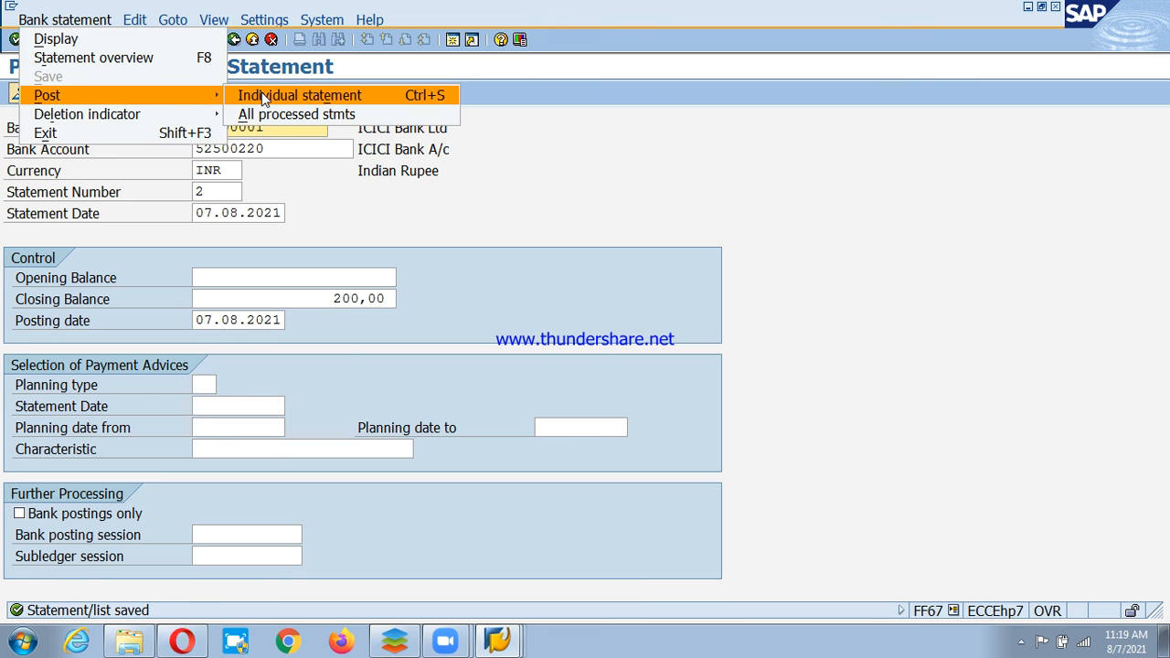
{"action": "left_click", "coordinate": [264, 96]}
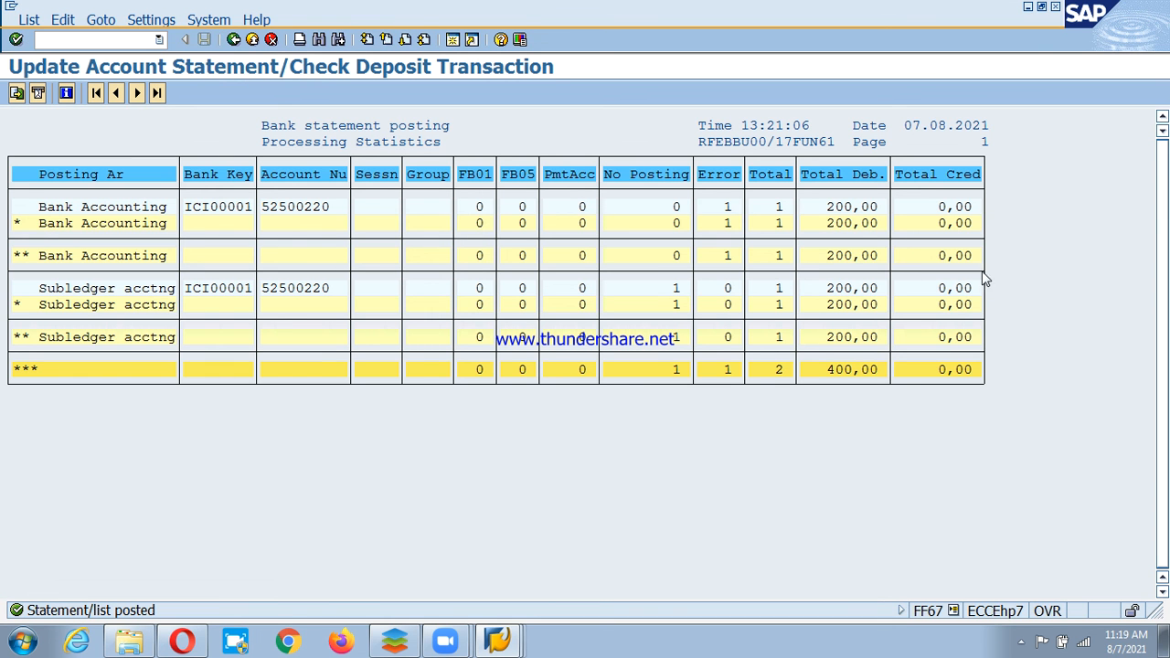
{"action": "left_click", "coordinate": [233, 40]}
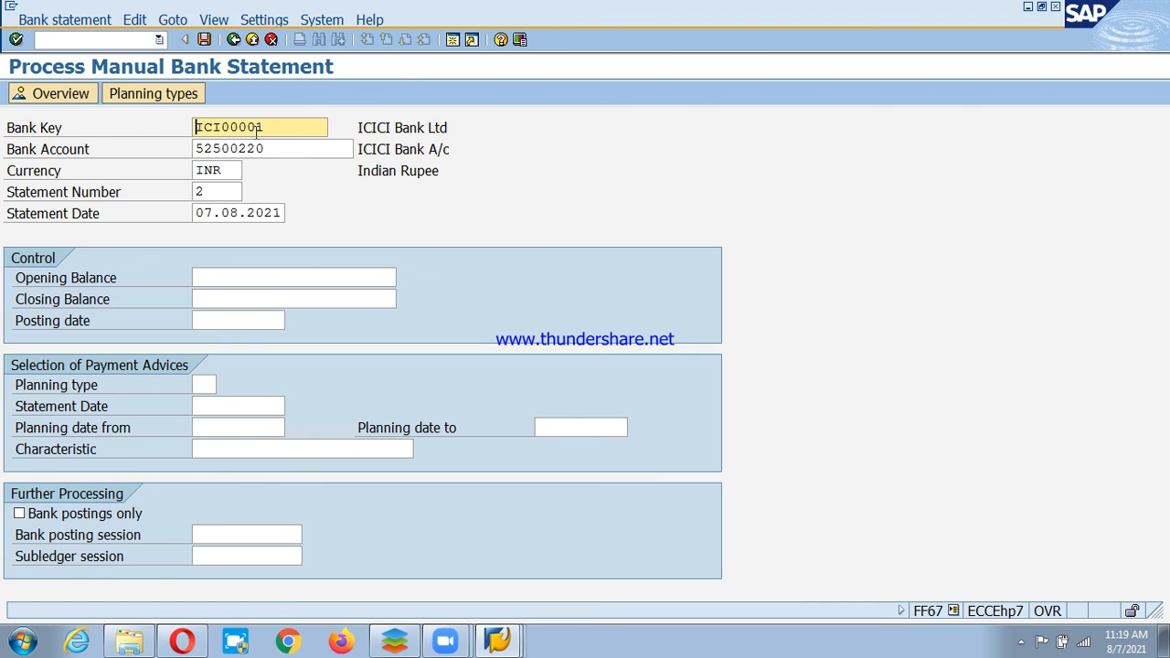
Return to Easy Access and relaunch FF67 - Manual Entry from the Bank Statement folder.
{"action": "key", "text": "F3"}
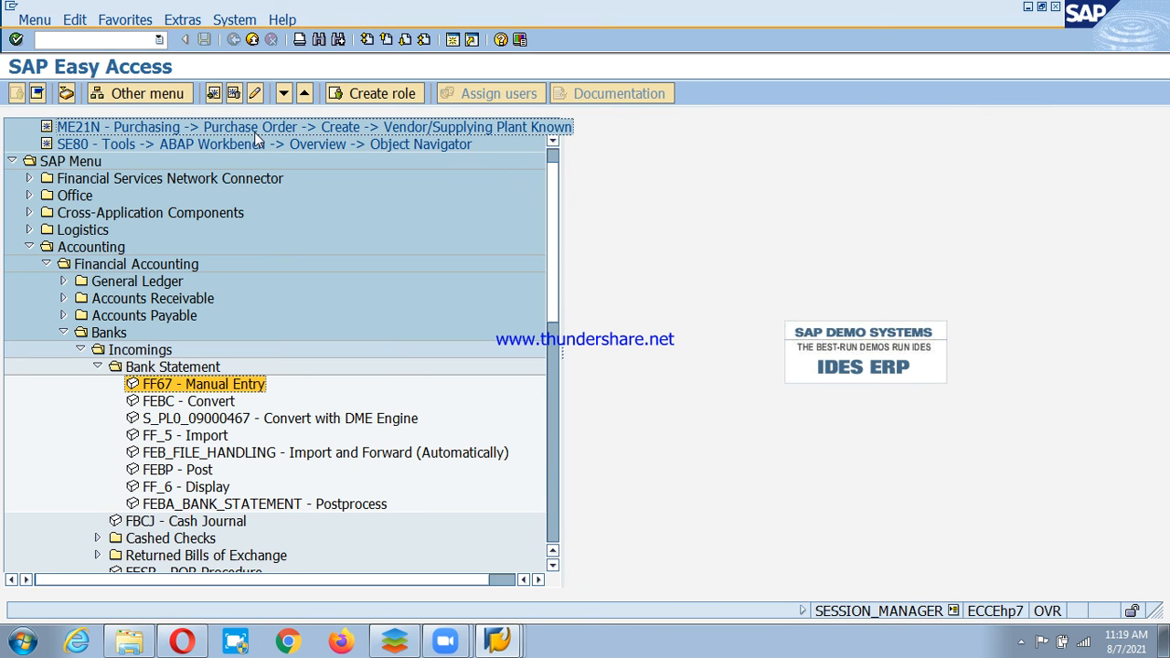
{"action": "double_click", "coordinate": [165, 367]}
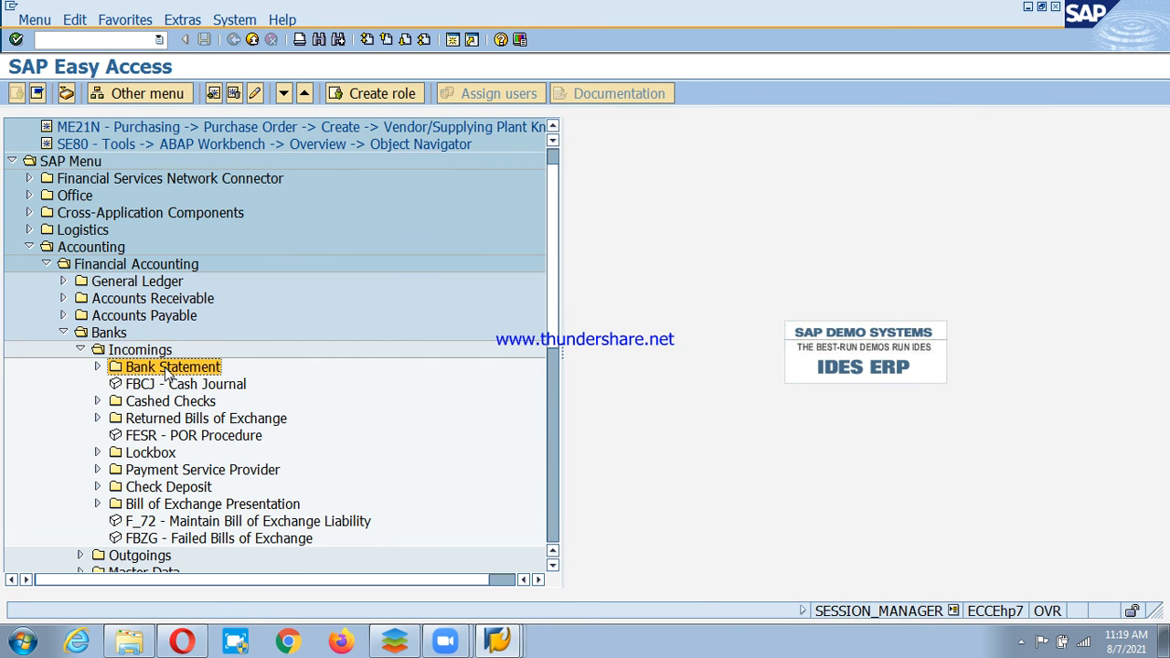
{"action": "key", "text": "Down"}
{"action": "key", "text": "Down"}
{"action": "key", "text": "Down"}
{"action": "key", "text": "Down"}
{"action": "key", "text": "Down"}
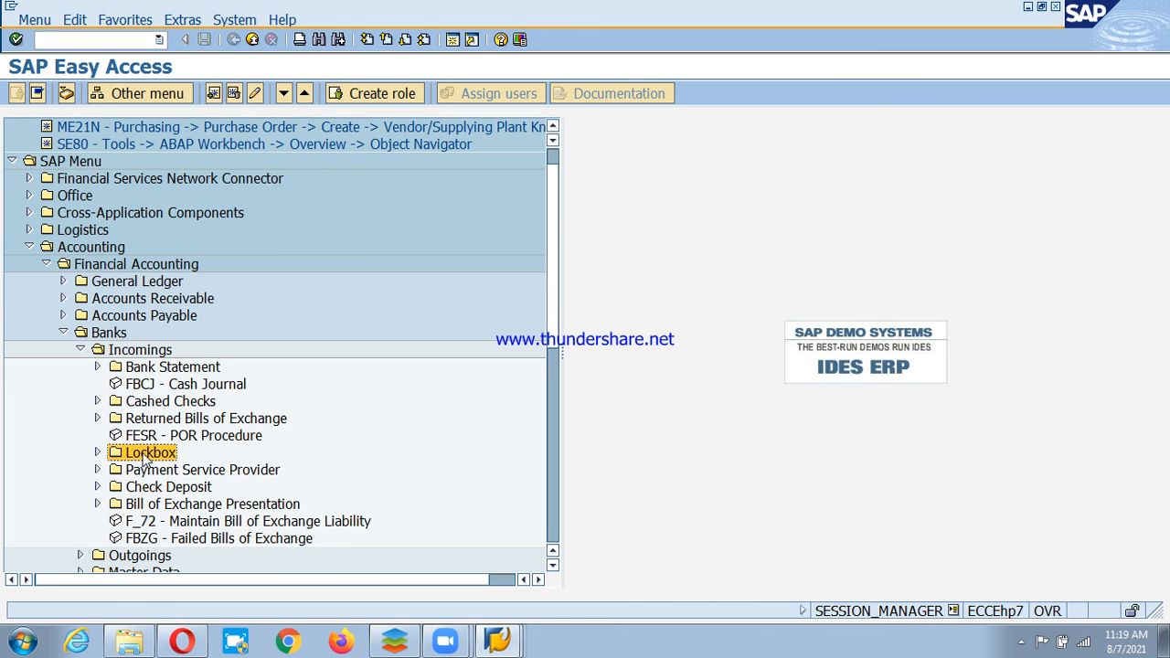
{"action": "key", "text": "Up"}
{"action": "key", "text": "Up"}
{"action": "key", "text": "Up"}
{"action": "key", "text": "Up"}
{"action": "key", "text": "Up"}
{"action": "double_click", "coordinate": [167, 367]}
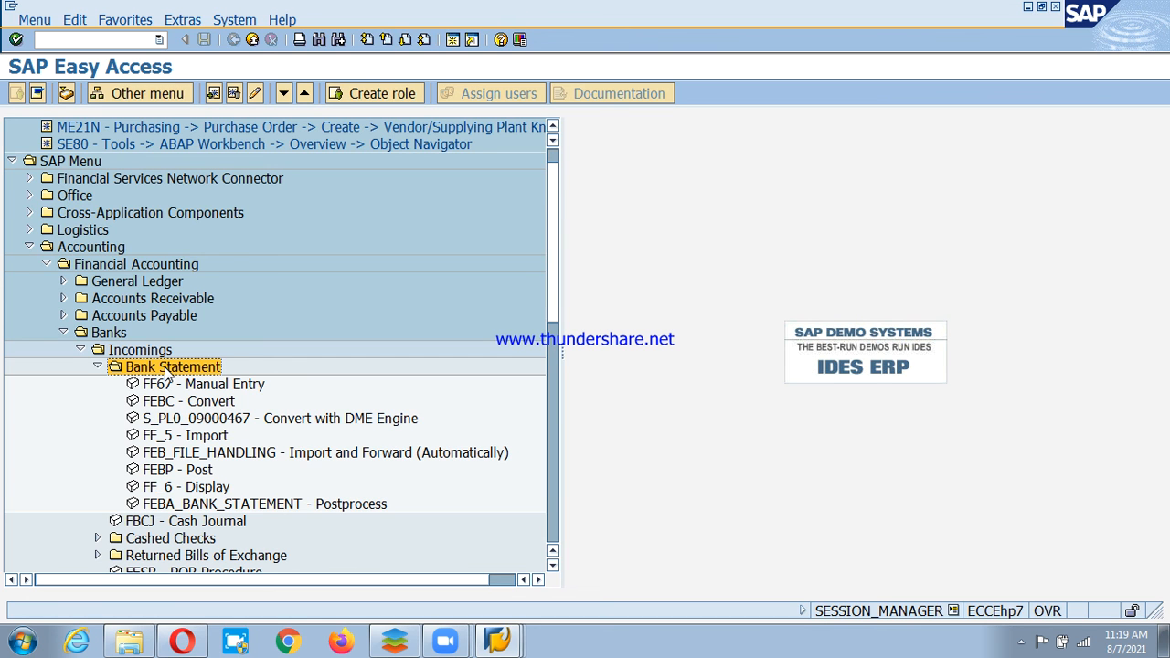
{"action": "double_click", "coordinate": [169, 384]}
Enter statement 3 dated 07.08.2021 with closing balance 100.000 and proceed to item entry.
{"action": "left_click", "coordinate": [218, 192]}
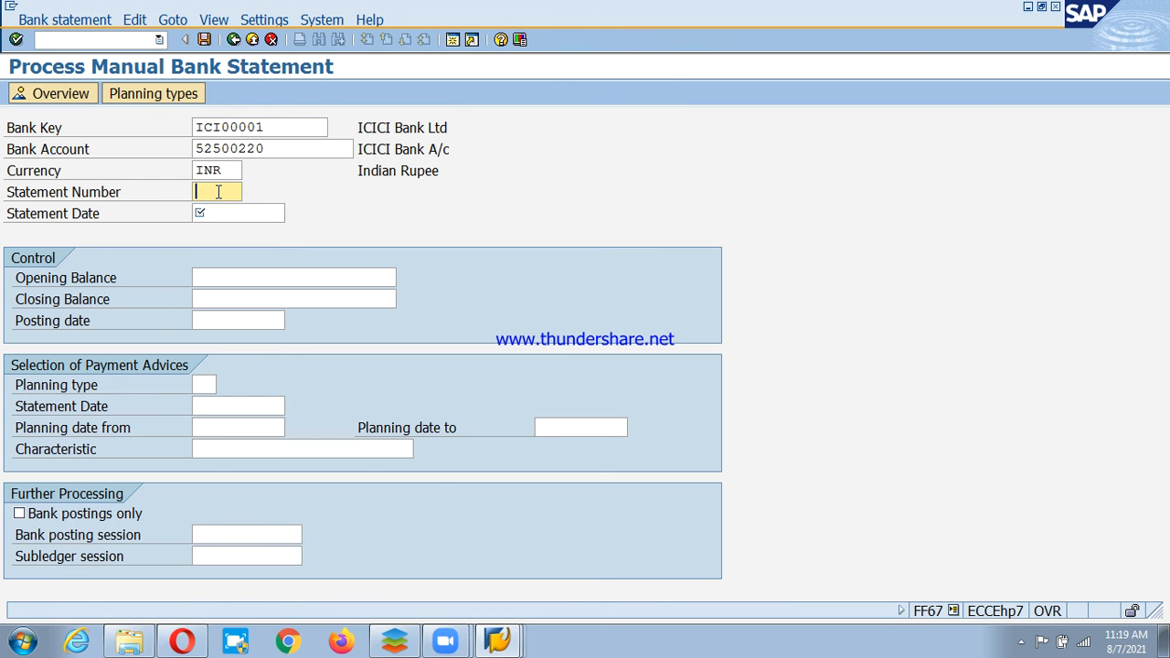
{"action": "type", "text": "3"}
{"action": "left_click", "coordinate": [248, 213]}
{"action": "type", "text": "07.0"}
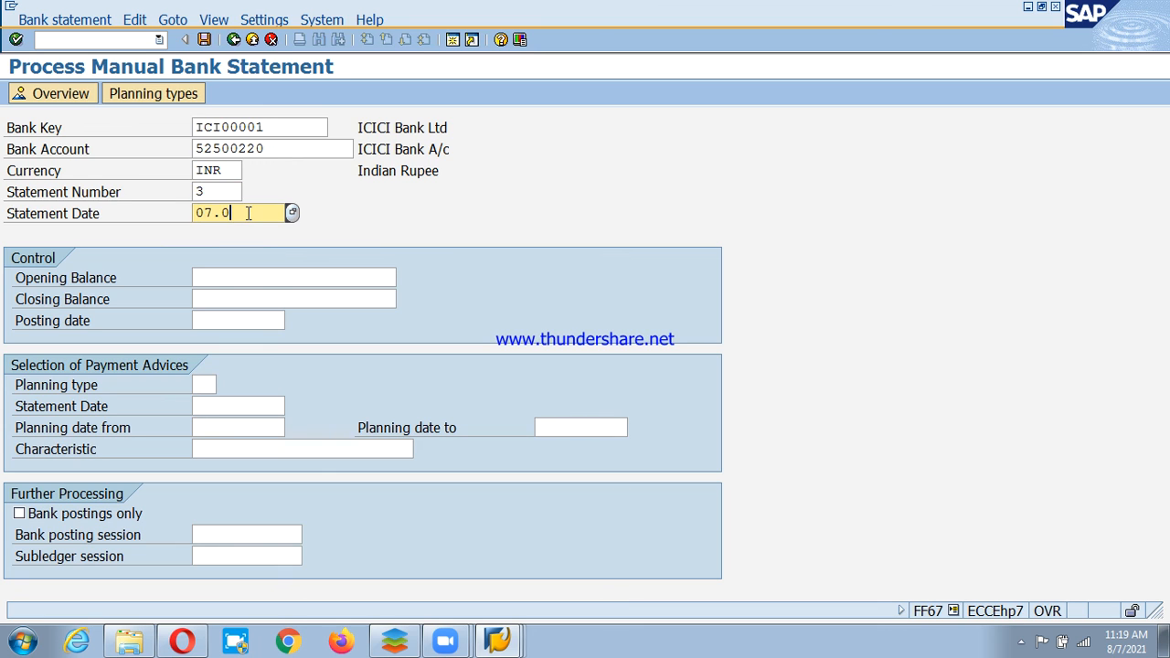
{"action": "type", "text": "8.2021"}
{"action": "left_click", "coordinate": [295, 278]}
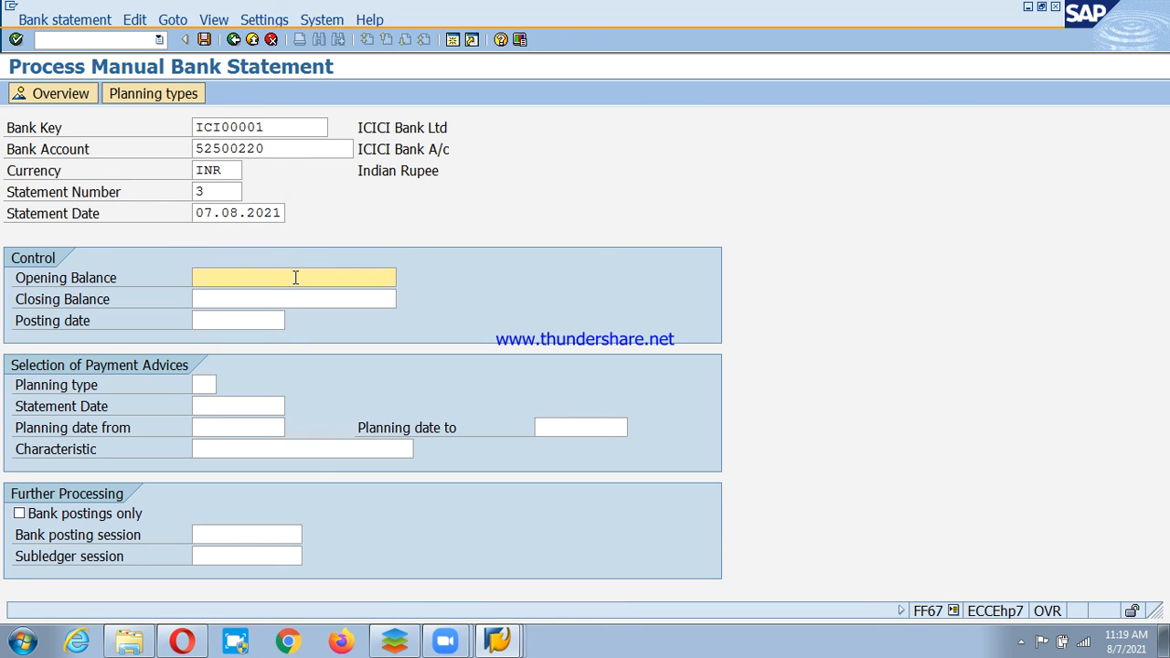
{"action": "left_click", "coordinate": [295, 299]}
{"action": "type", "text": "100"}
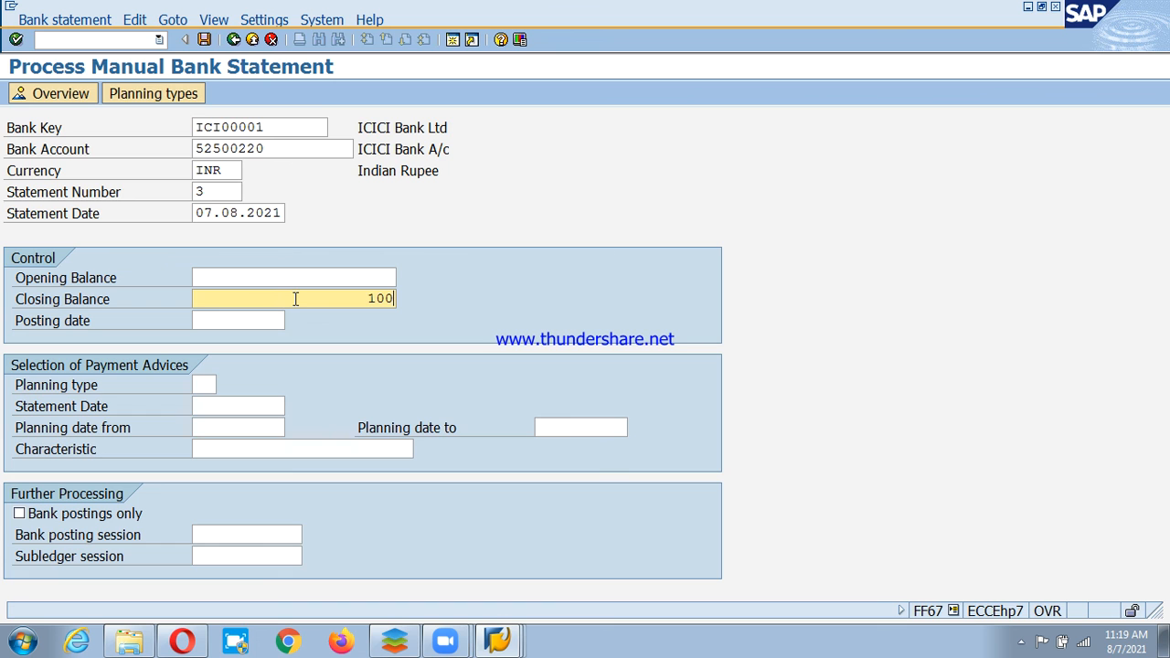
{"action": "type", "text": ".000"}
{"action": "key", "text": "Return"}
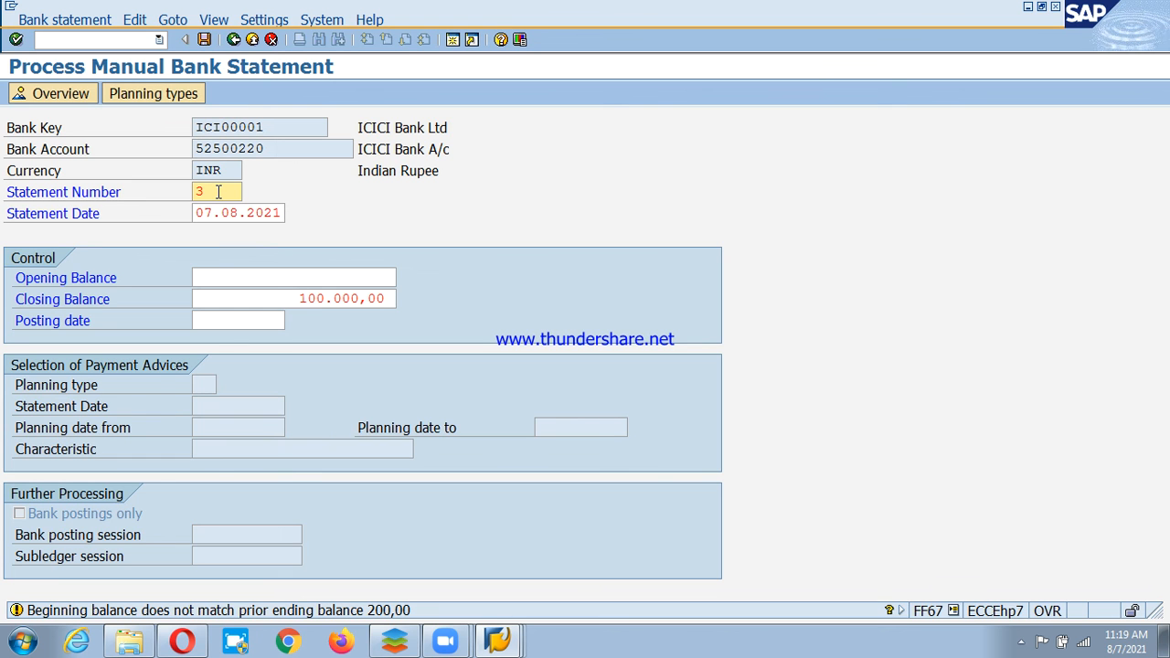
{"action": "key", "text": "Return"}
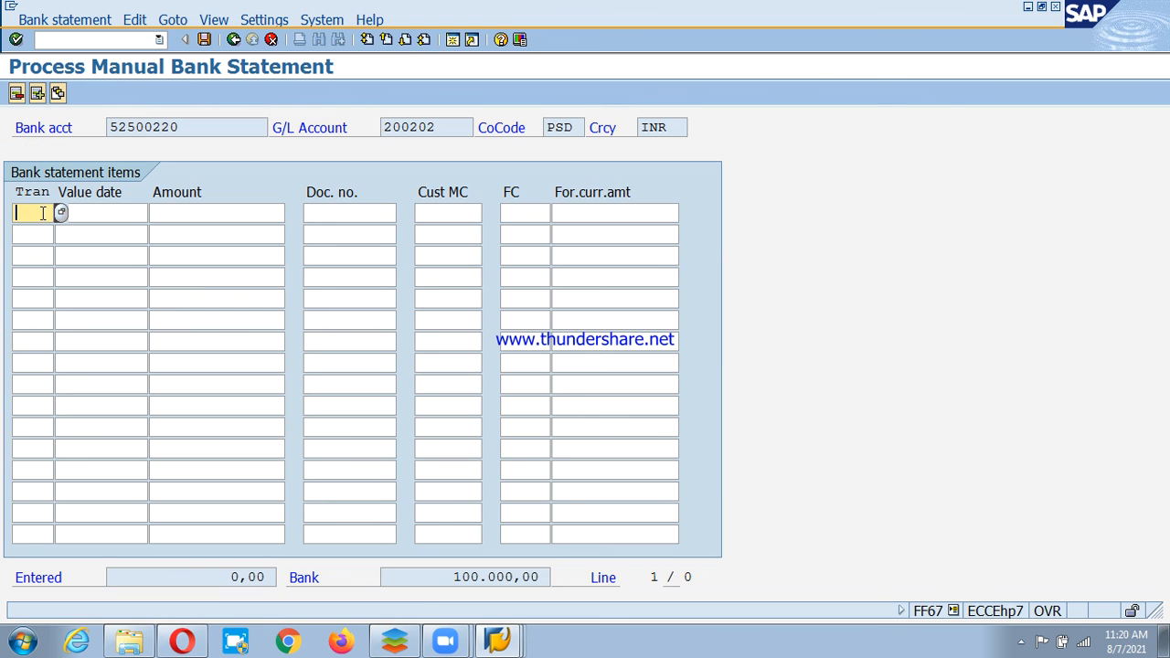
Add an item with transaction MUCI, value date 05.08.2021 and amount 100000, accepting the reference warning.
{"action": "key", "text": "F4"}
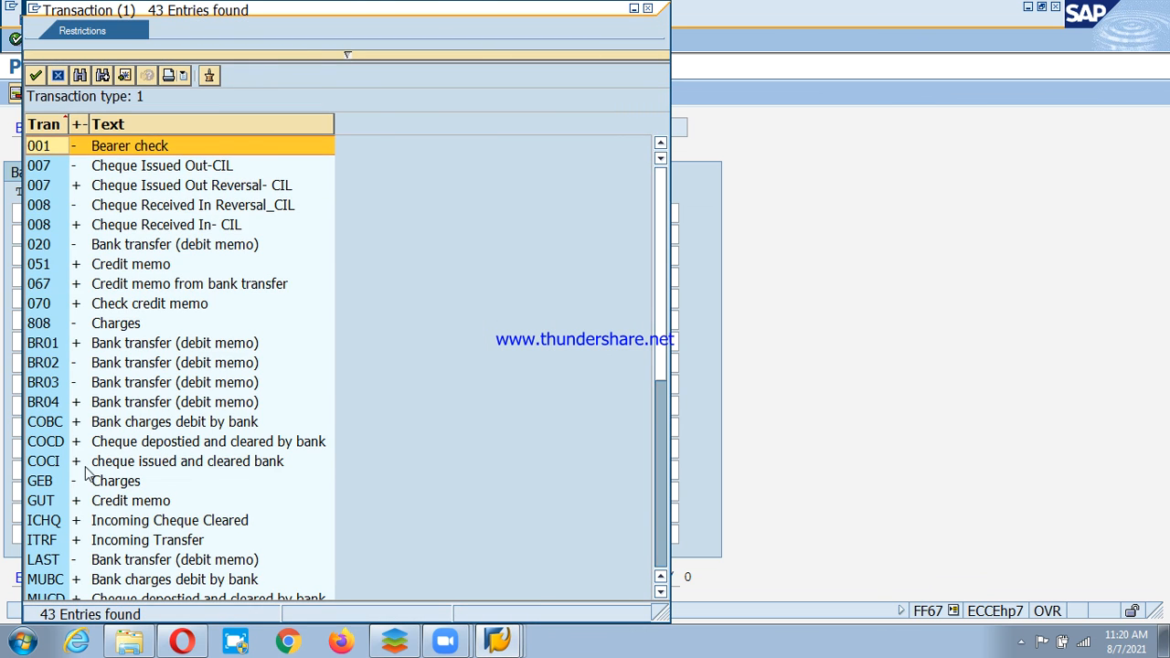
{"action": "scroll", "coordinate": [85, 473], "scroll_direction": "down", "scroll_amount": 2}
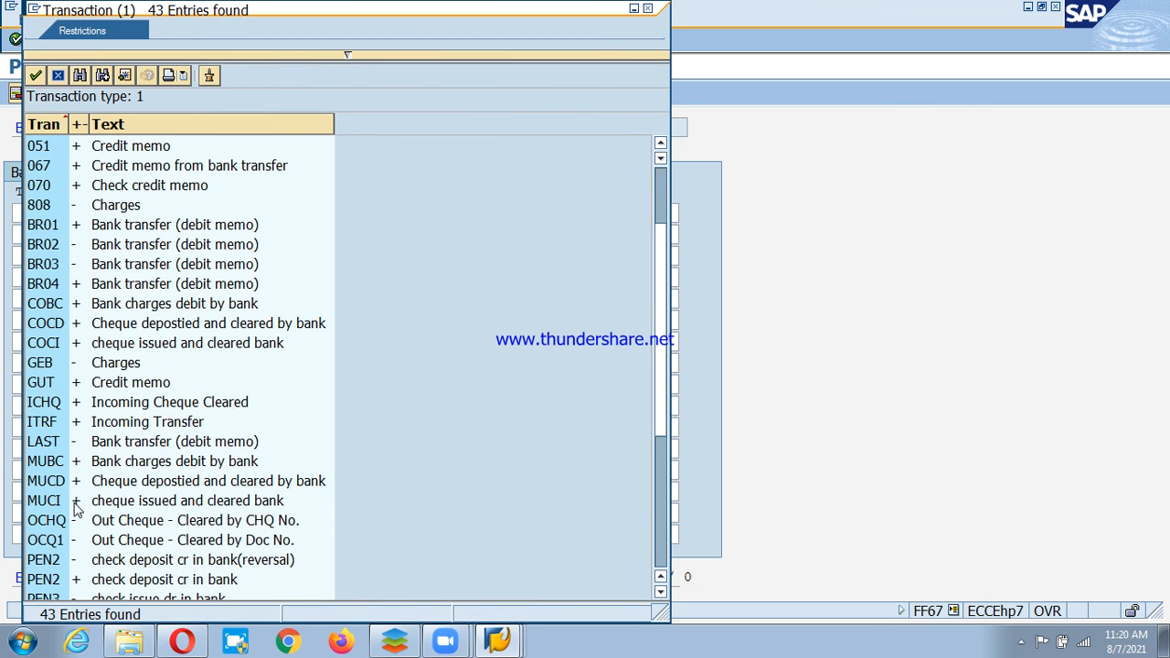
{"action": "left_click", "coordinate": [75, 503]}
{"action": "double_click", "coordinate": [154, 509]}
{"action": "left_click", "coordinate": [111, 213]}
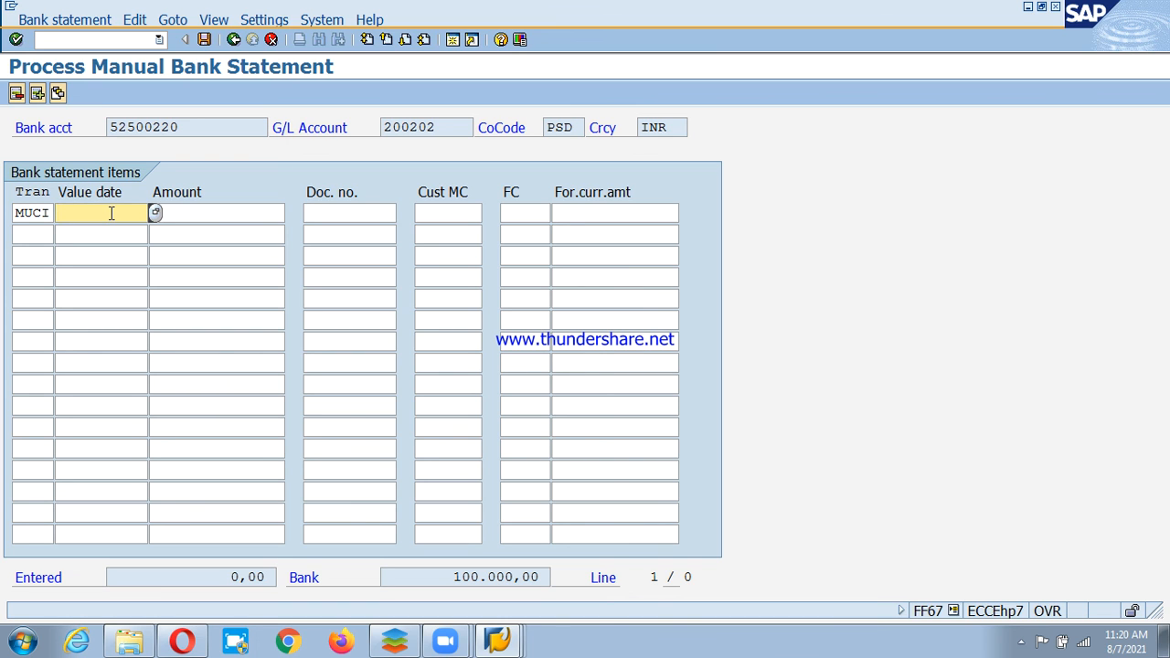
{"action": "type", "text": "05.08.2021"}
{"action": "left_click", "coordinate": [218, 213]}
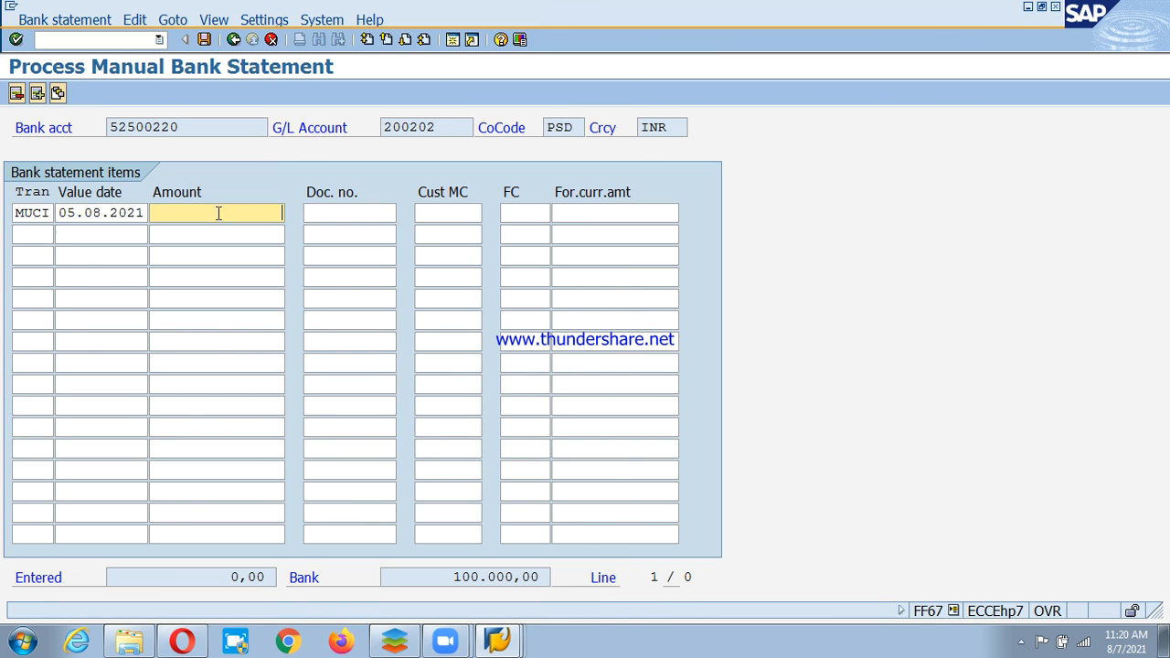
{"action": "type", "text": "100000"}
{"action": "key", "text": "Return"}
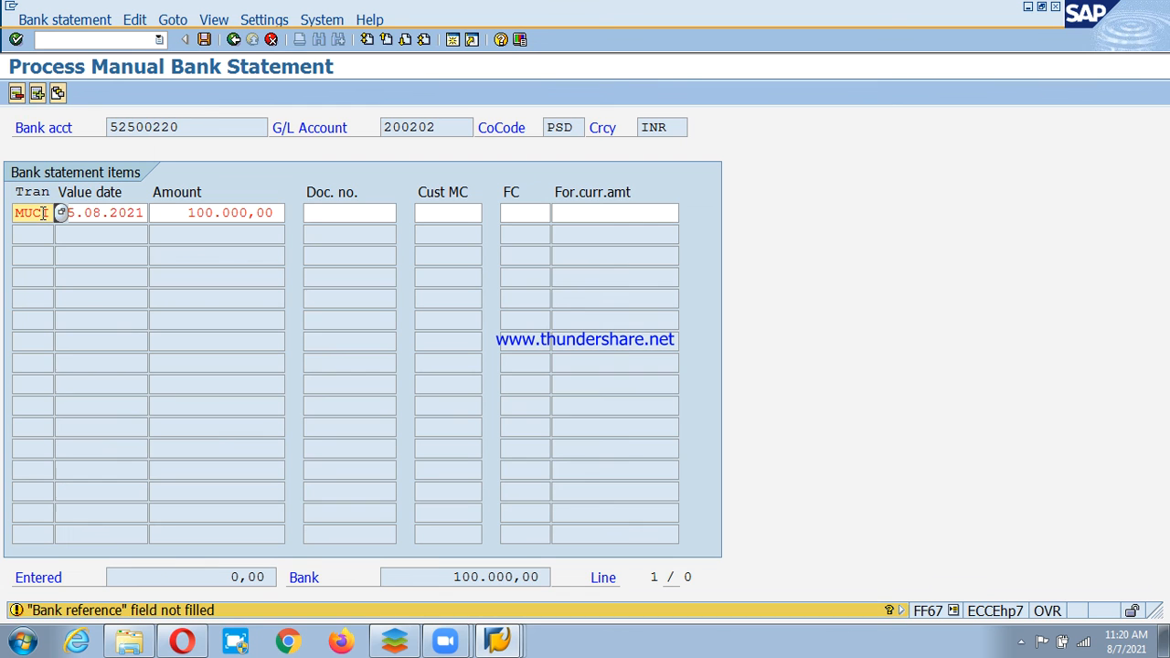
{"action": "left_click", "coordinate": [218, 213]}
{"action": "key", "text": "Return"}
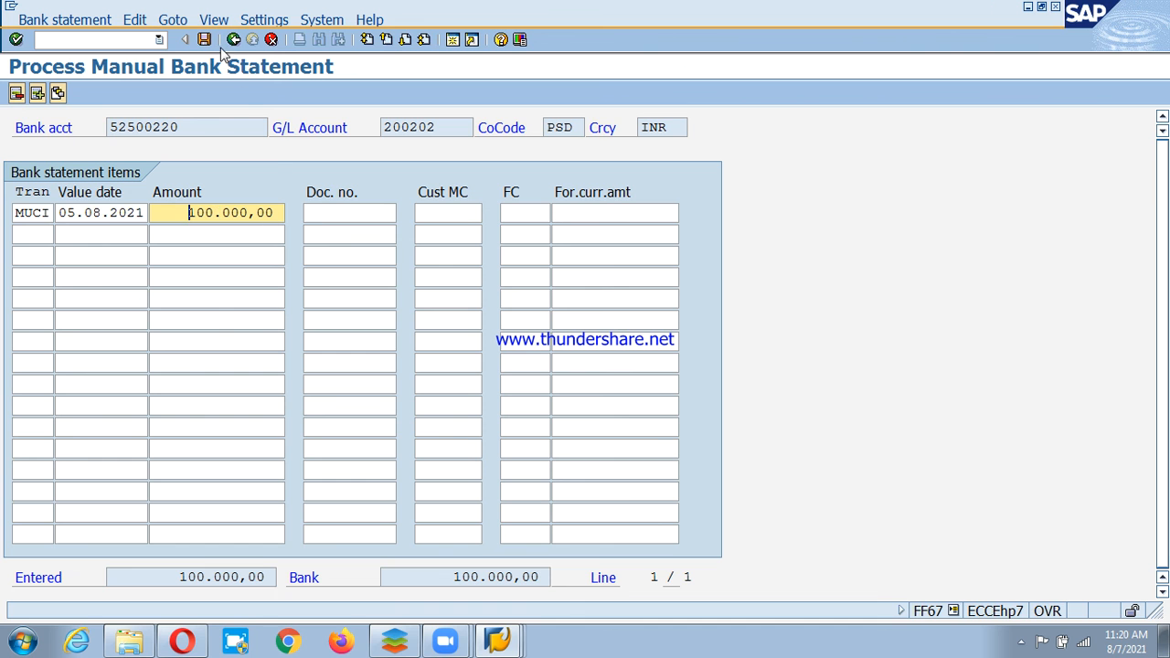
Change the item's transaction type from MUCI to PSCI and save statement 3.
{"action": "left_click_drag", "start_coordinate": [17, 213], "coordinate": [60, 214]}
{"action": "left_click", "coordinate": [61, 212]}
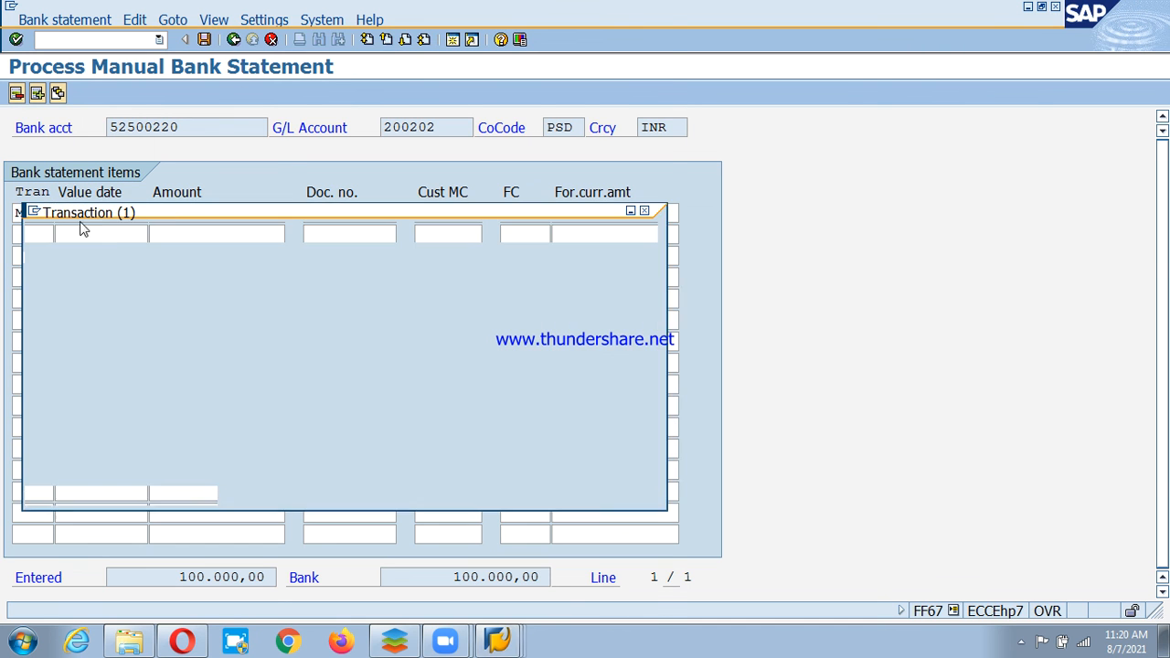
{"action": "scroll", "coordinate": [189, 558], "scroll_direction": "down", "scroll_amount": 4}
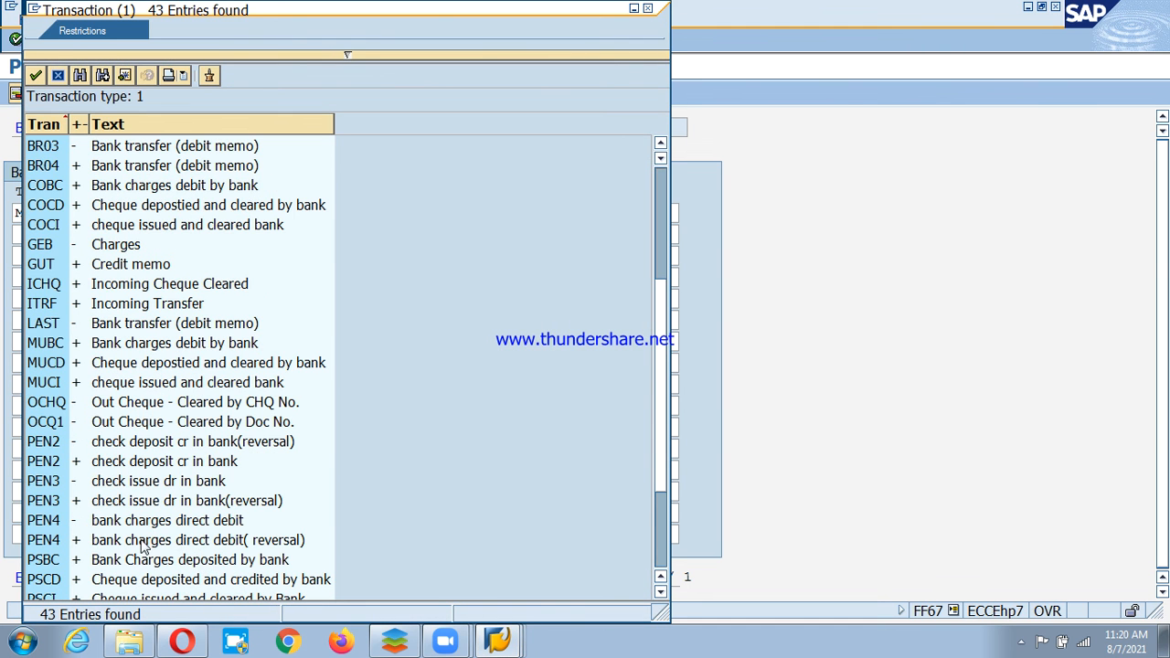
{"action": "left_click", "coordinate": [103, 598]}
{"action": "scroll", "coordinate": [123, 585], "scroll_direction": "down", "scroll_amount": 1}
{"action": "scroll", "coordinate": [128, 585], "scroll_direction": "down", "scroll_amount": 1}
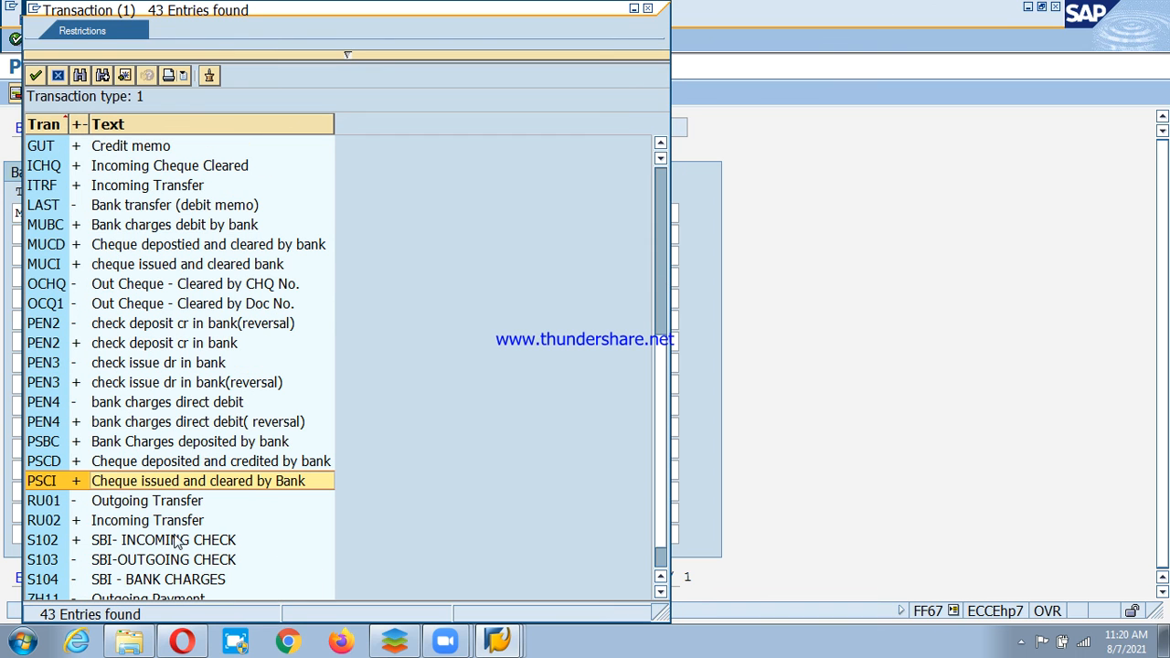
{"action": "left_click", "coordinate": [35, 75]}
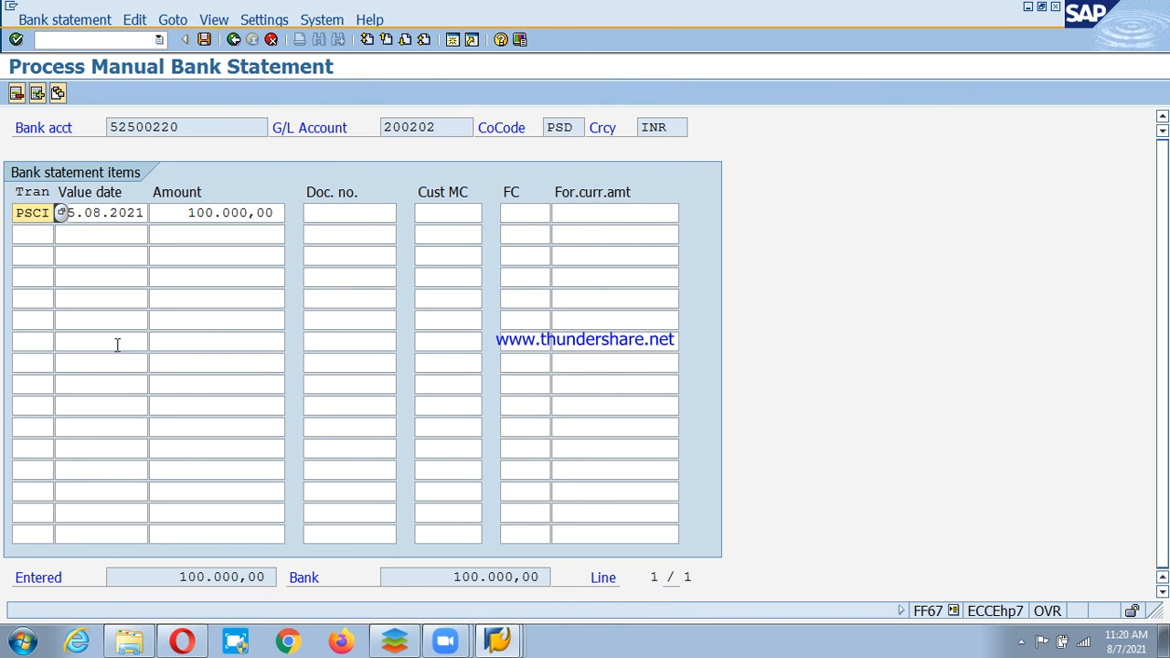
{"action": "key", "text": "Return"}
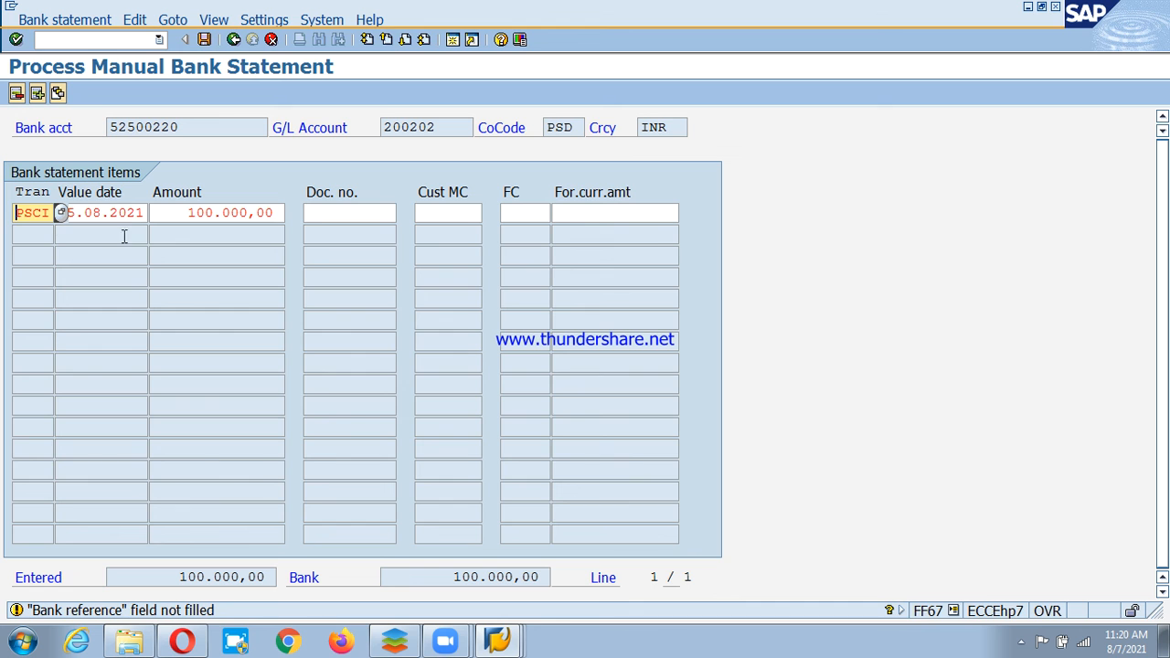
{"action": "key", "text": "Return"}
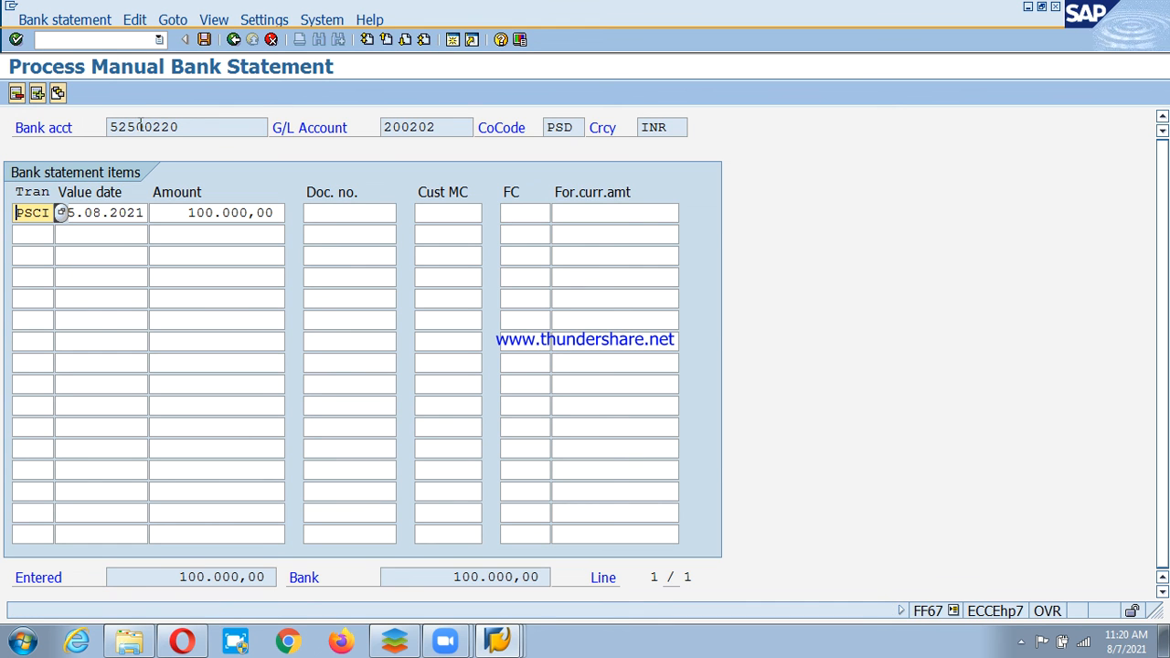
{"action": "left_click", "coordinate": [203, 41]}
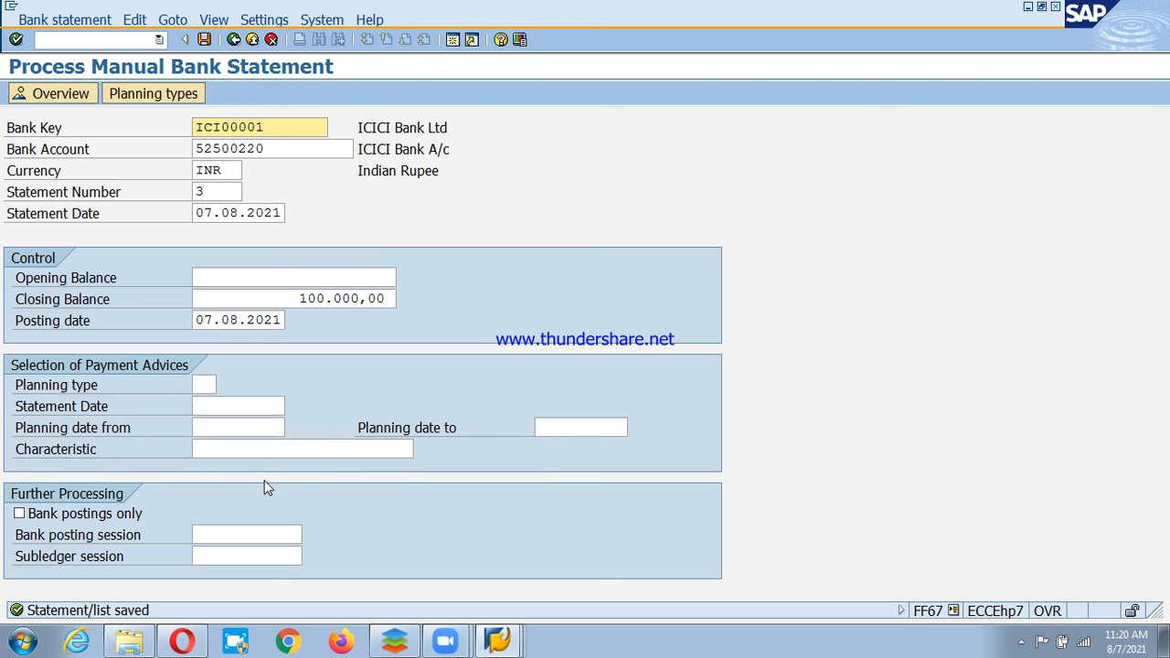
Post bank statement 3 (07.08.2021, INR) individually and close its processing statistics list.
{"action": "left_click", "coordinate": [57, 20]}
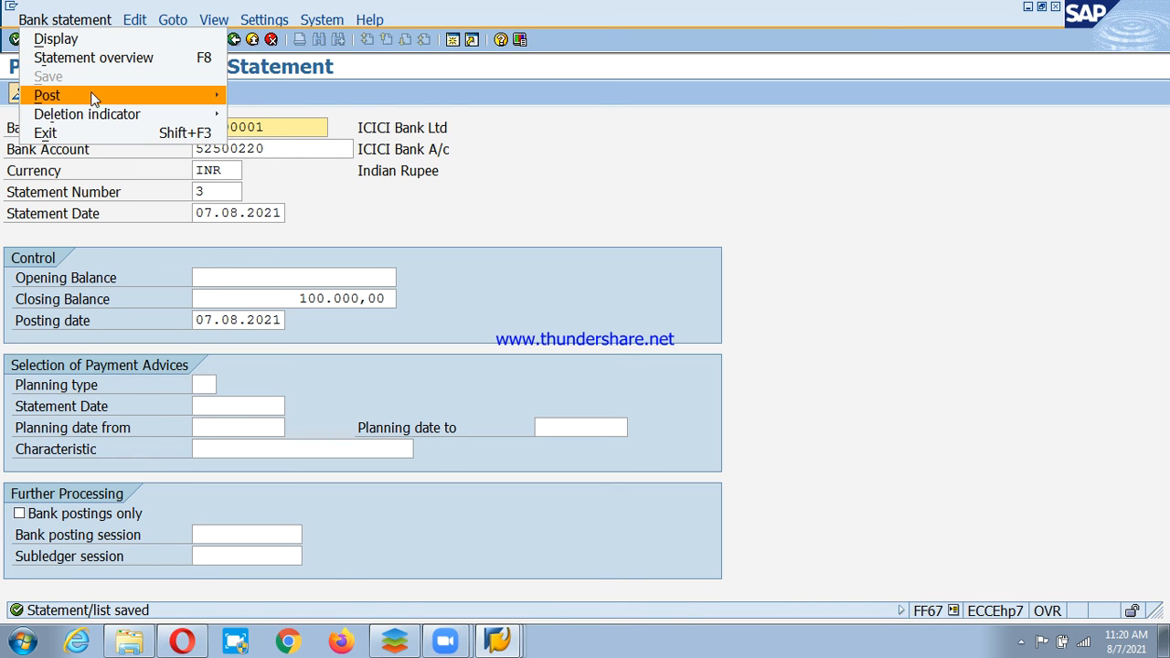
{"action": "mouse_move", "coordinate": [94, 98]}
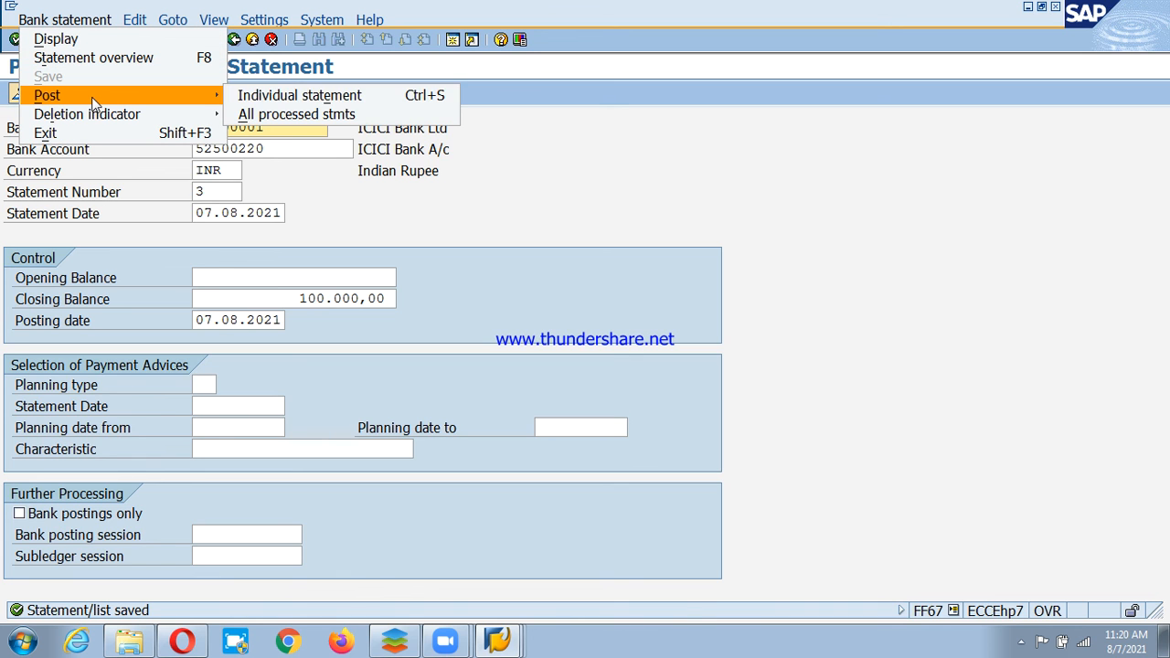
{"action": "left_click", "coordinate": [294, 98]}
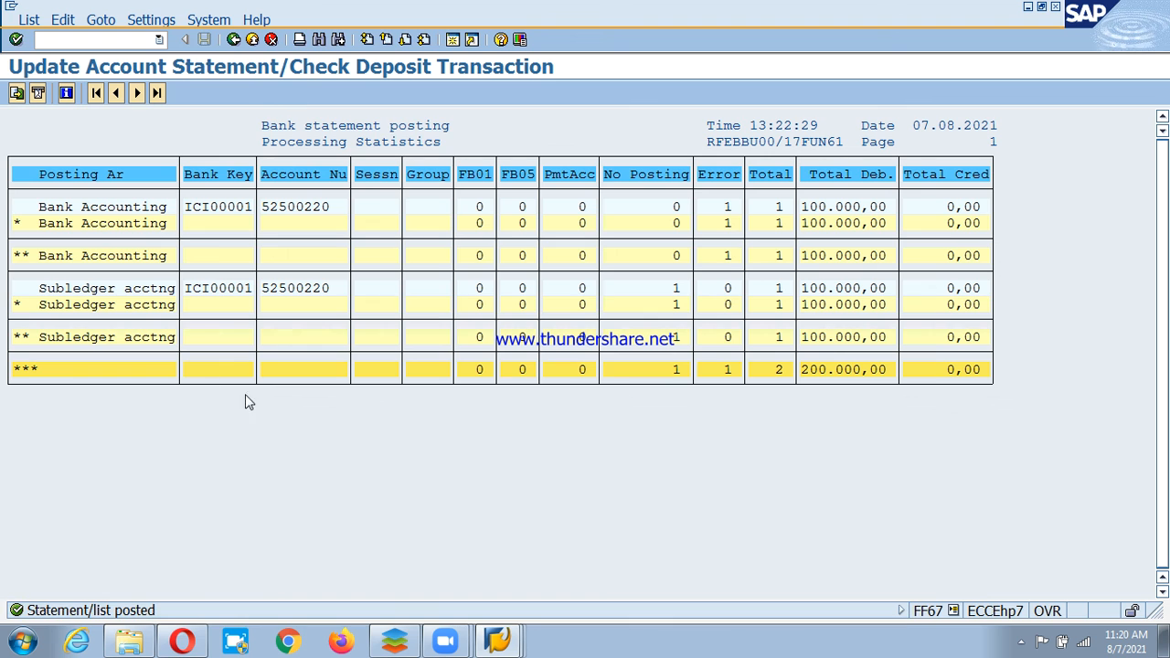
{"action": "left_click", "coordinate": [254, 40]}
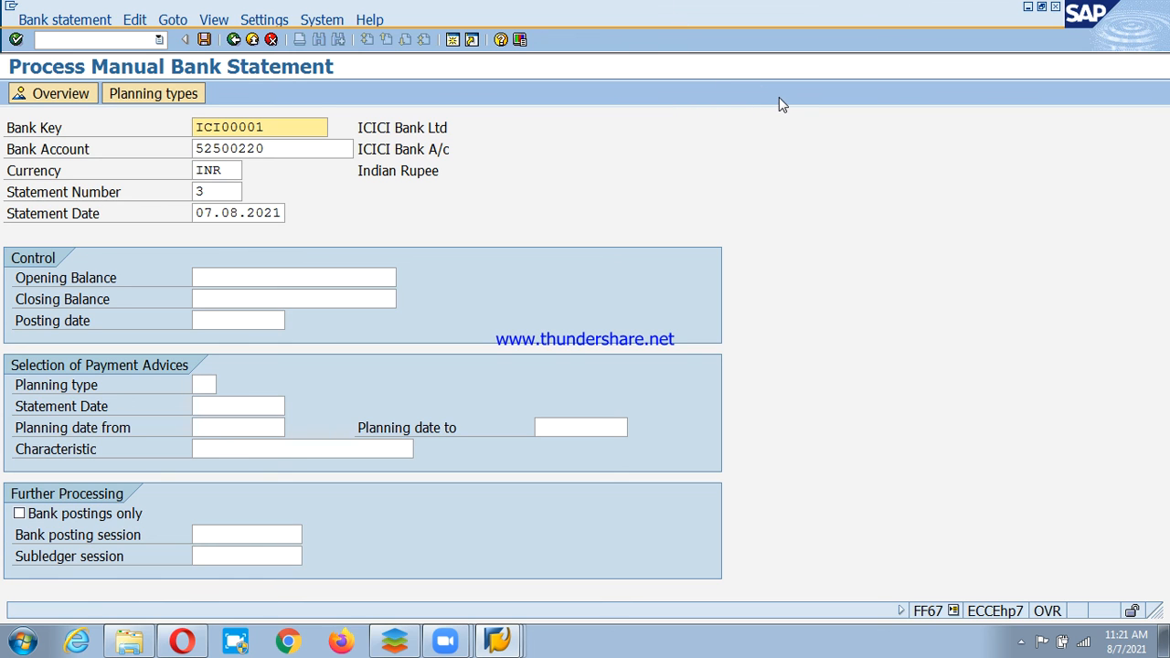
{"action": "left_click", "coordinate": [717, 7]}
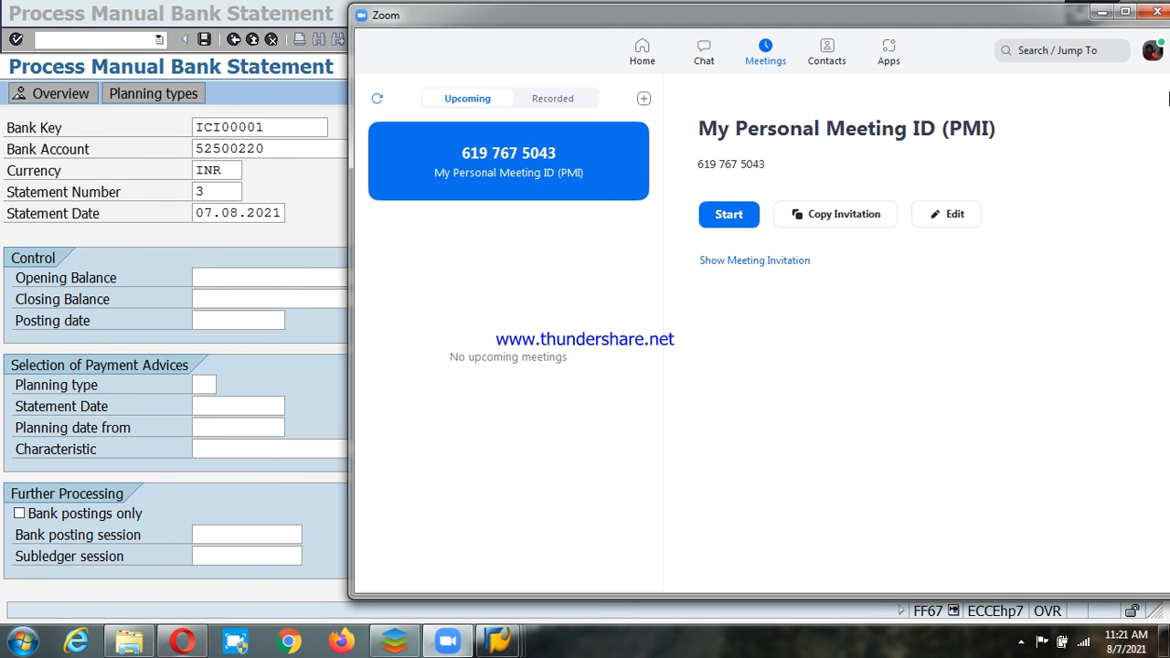
{"action": "left_click", "coordinate": [1155, 13]}
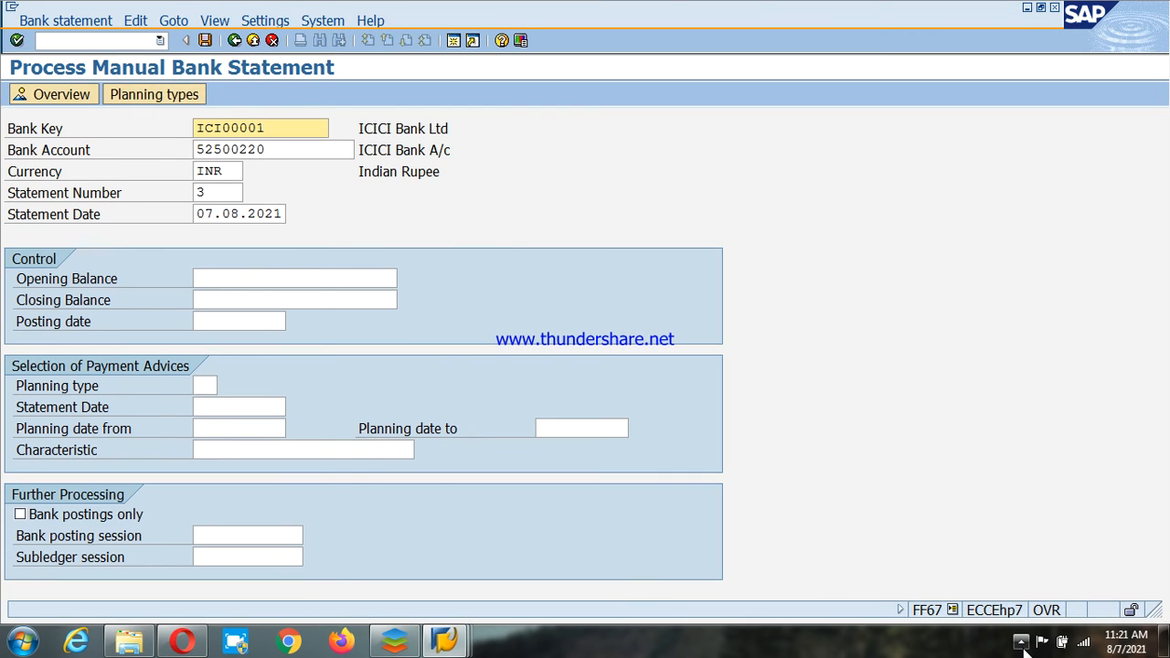